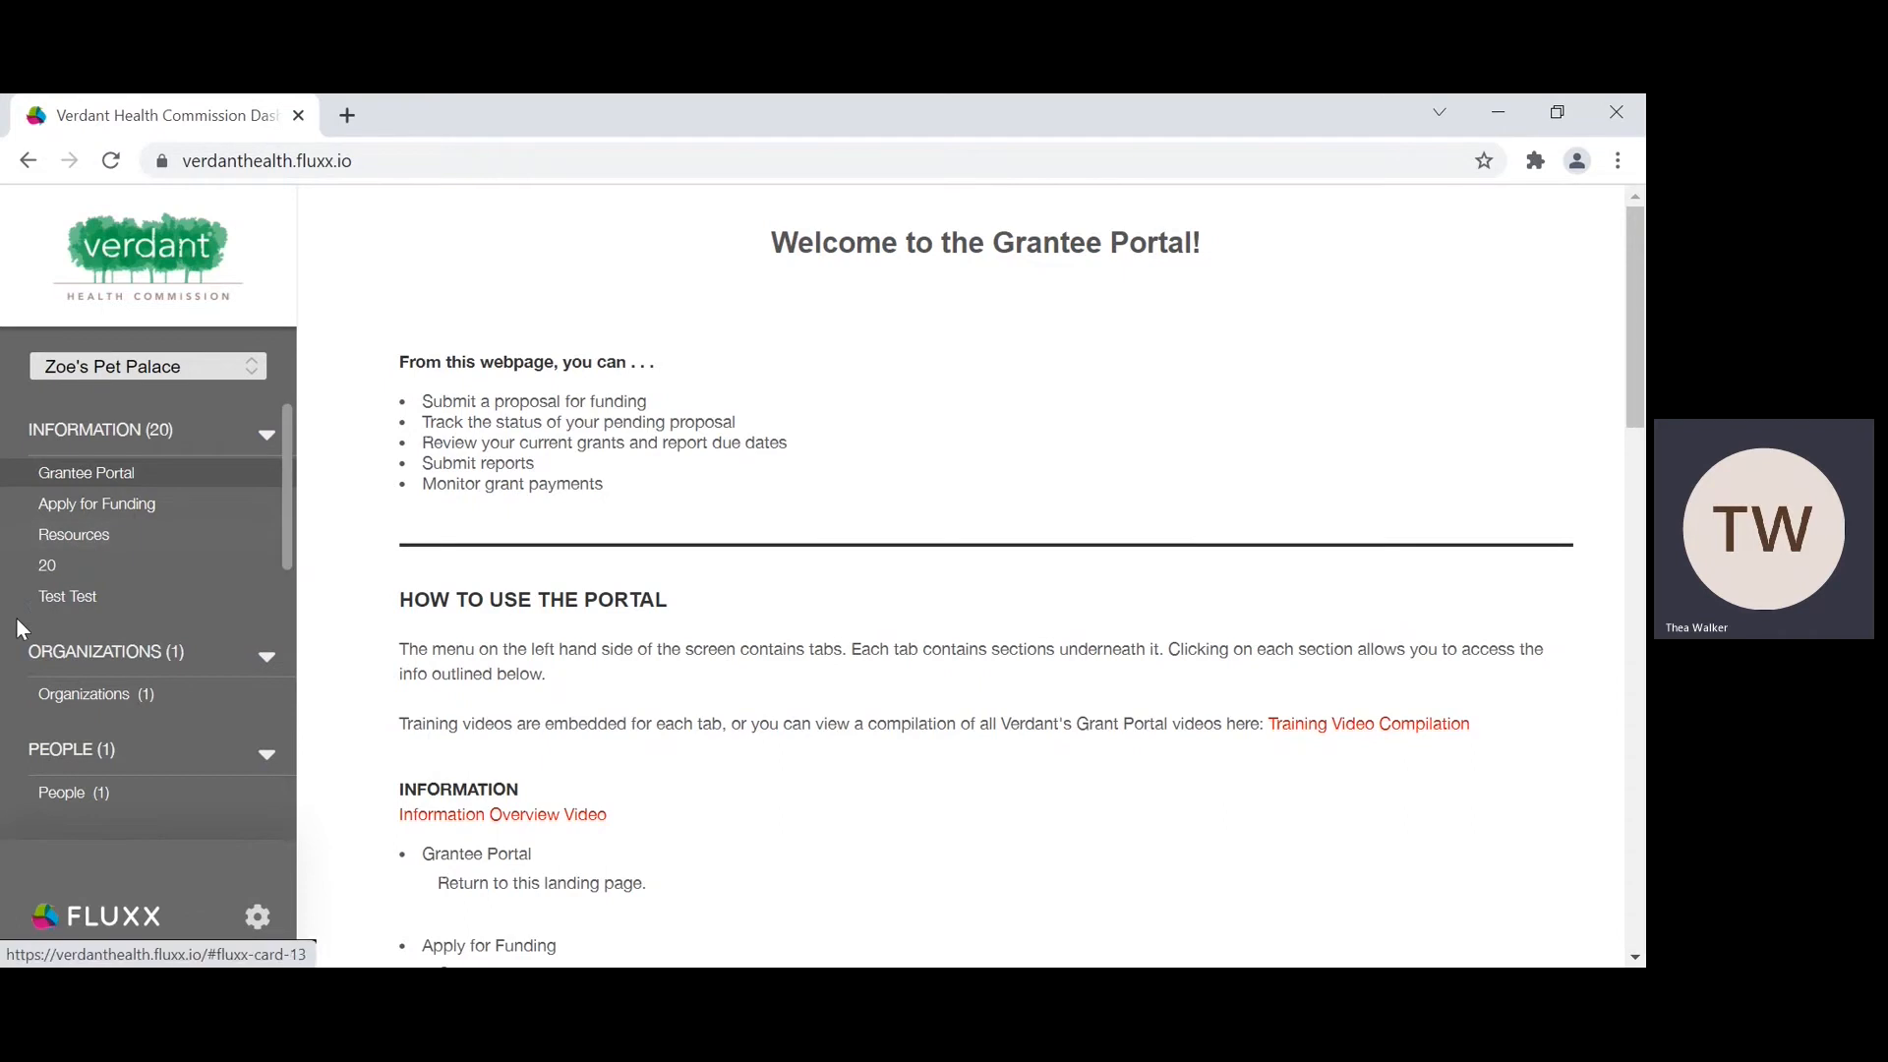
Step: Open the list of reports that are due in the grantee portal
scroll(16, 617, down, 3)
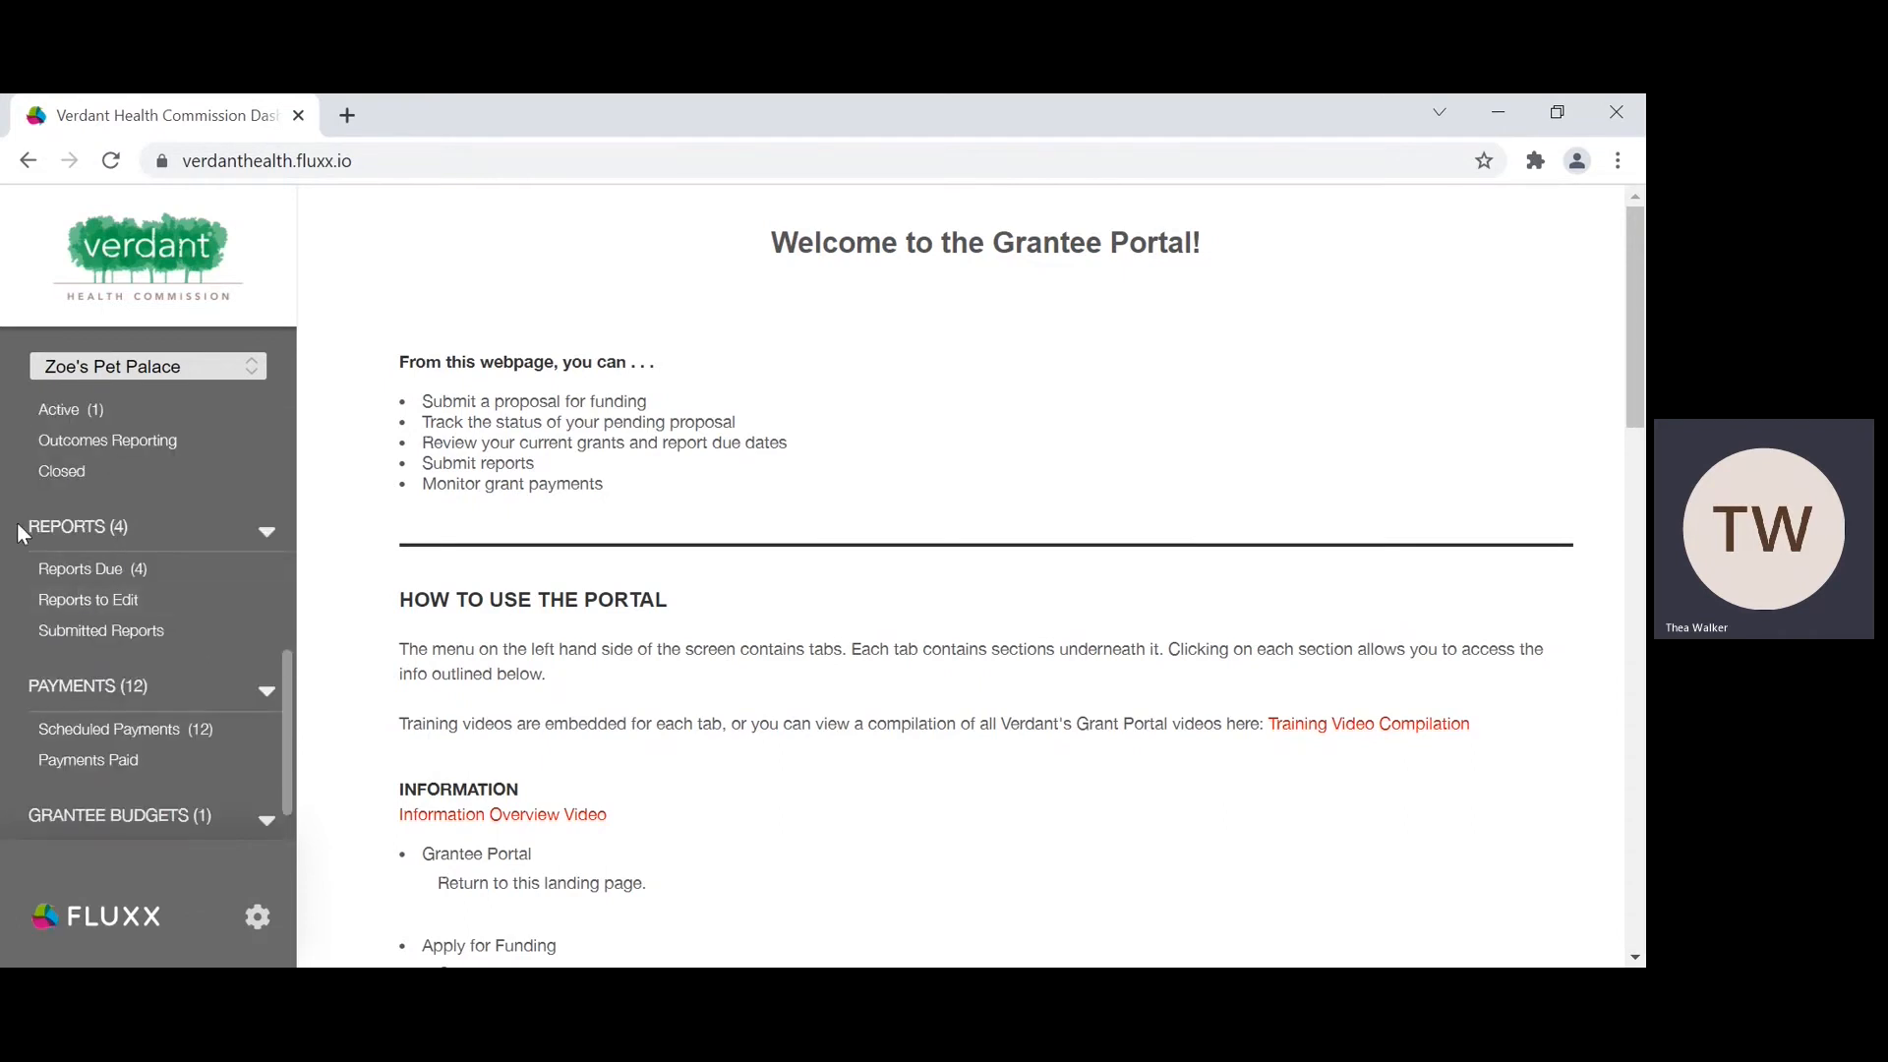
scroll(245, 582, down, 1)
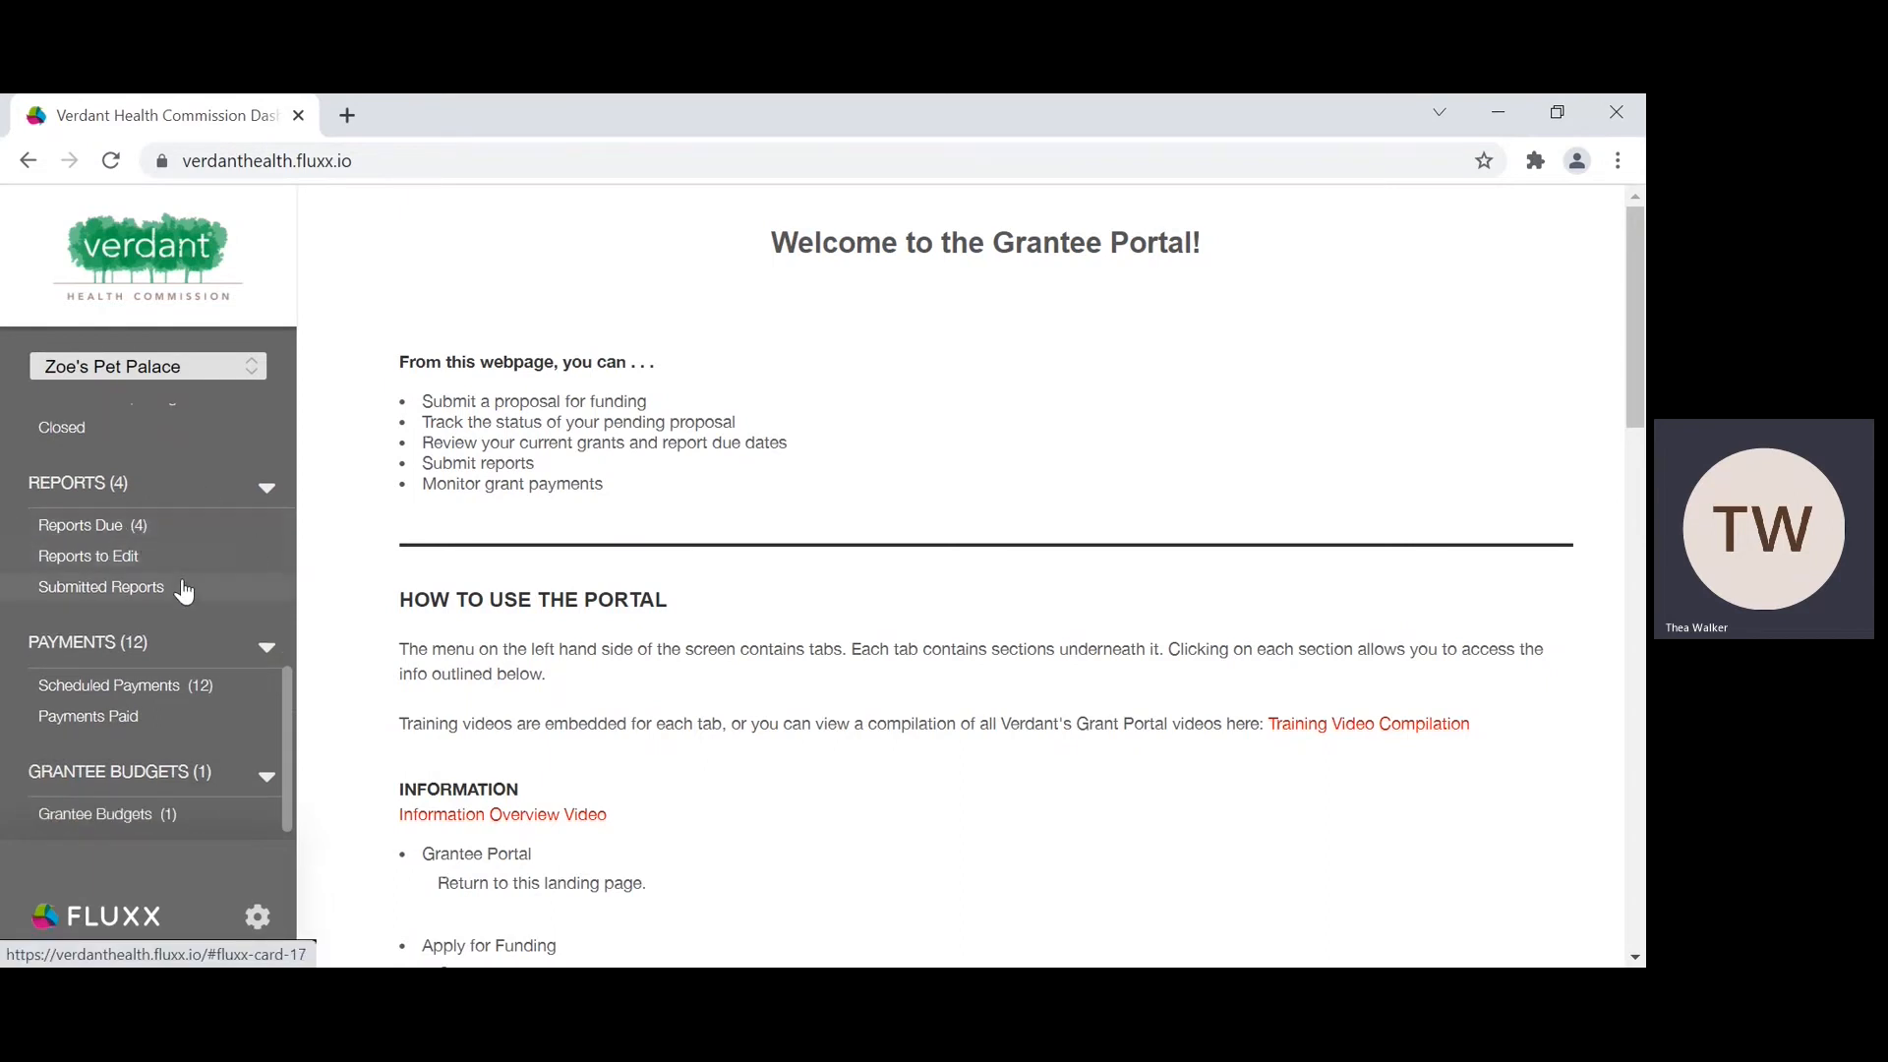
scroll(160, 608, up, 3)
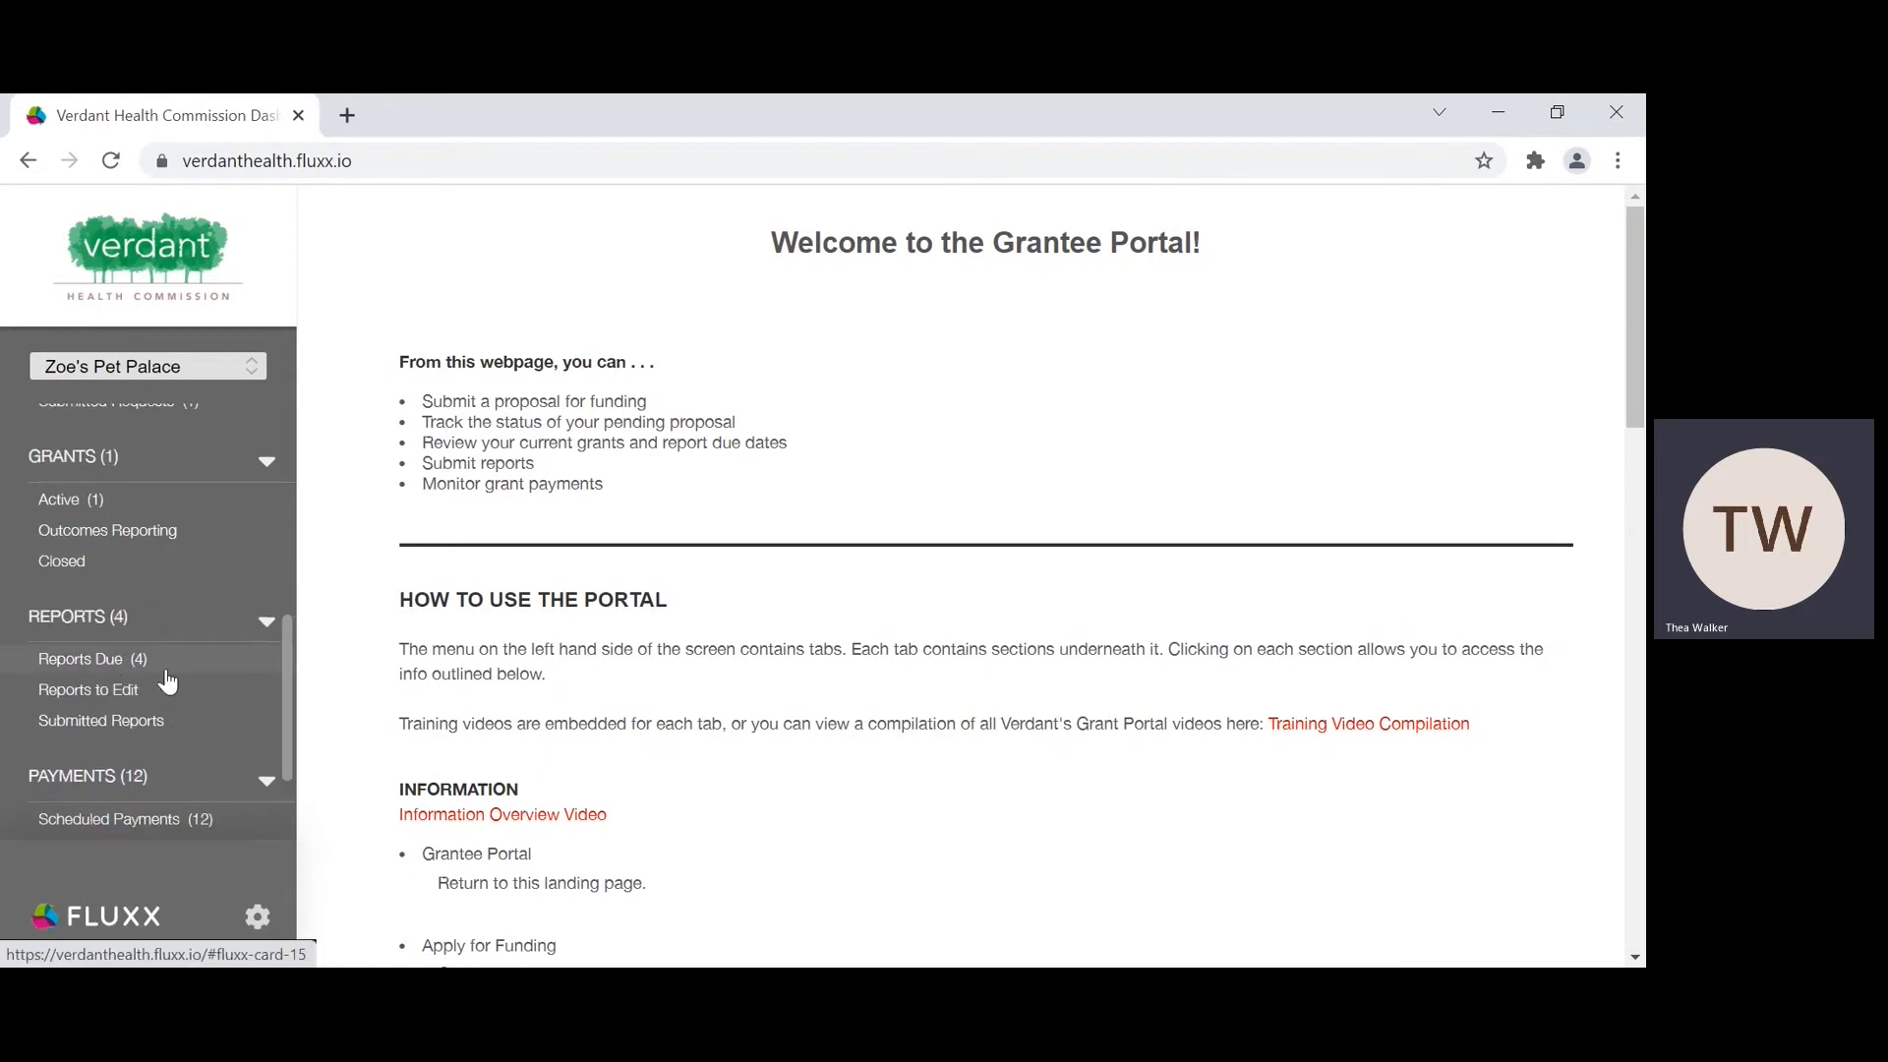
scroll(136, 659, down, 1)
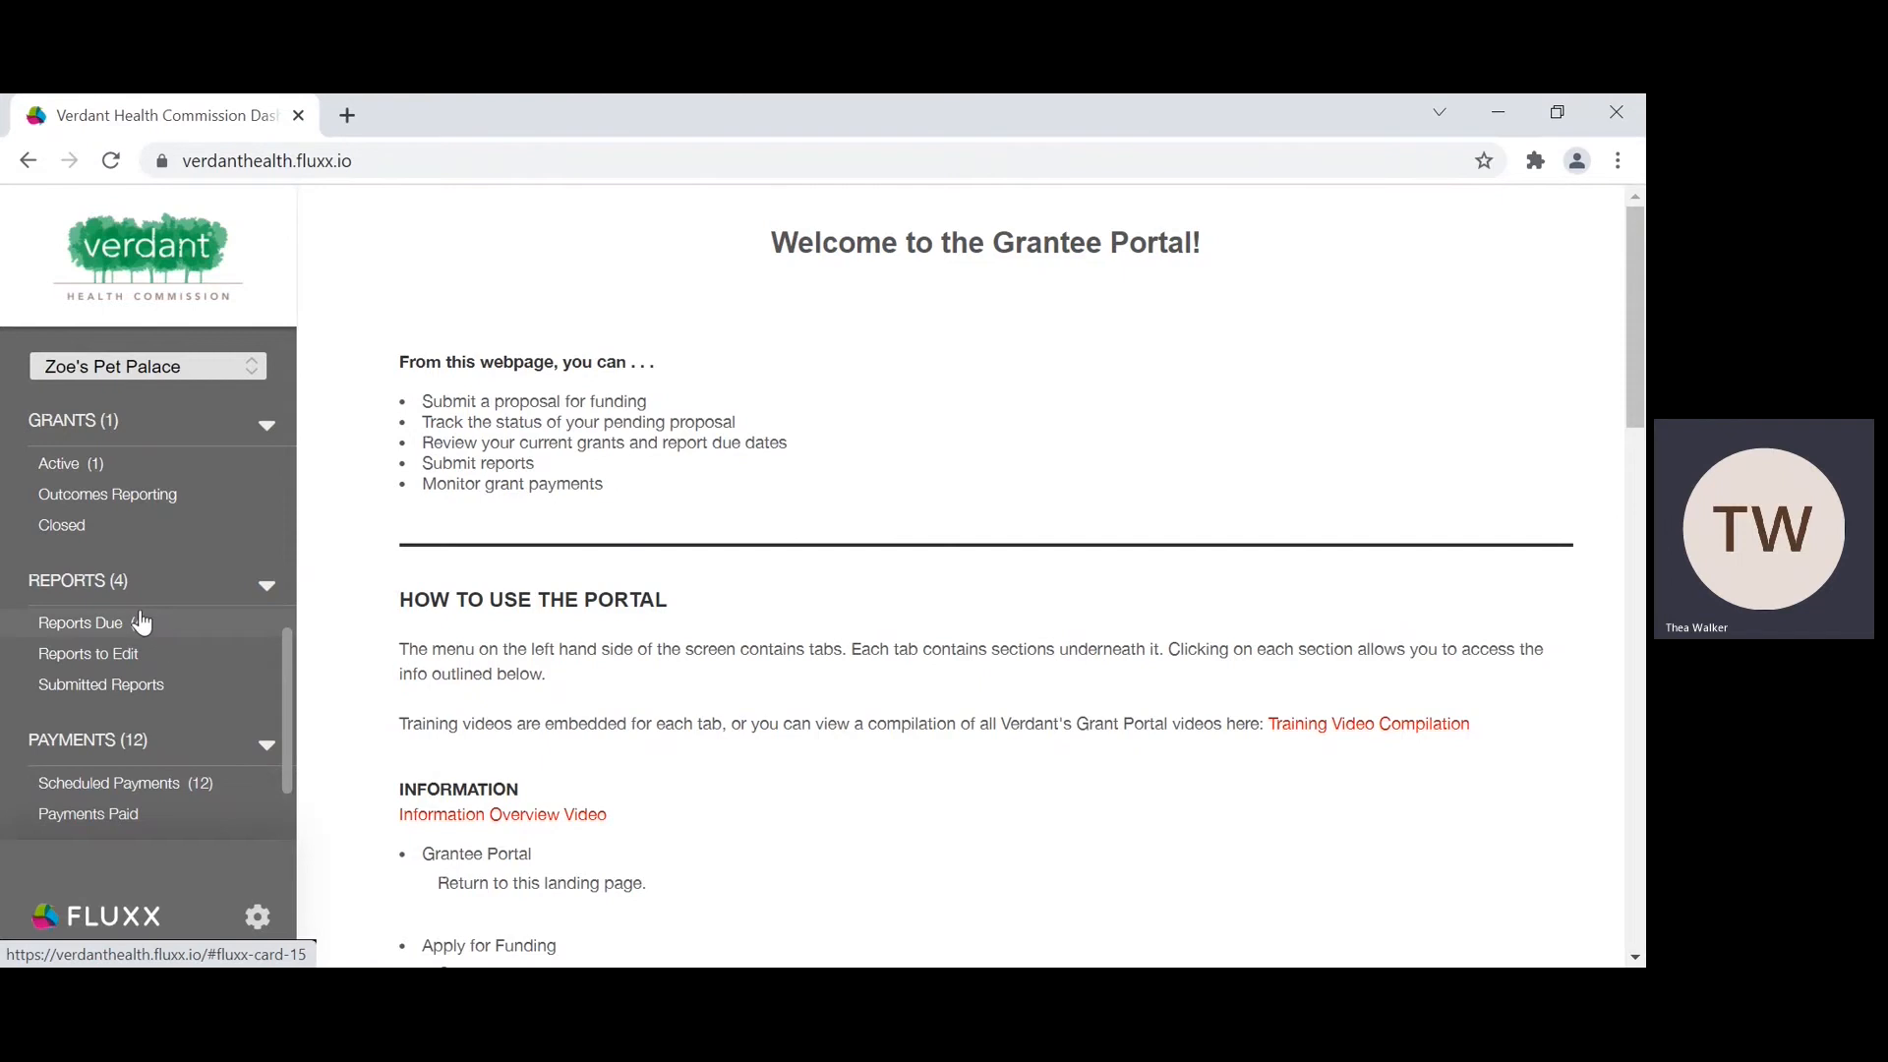
click(104, 629)
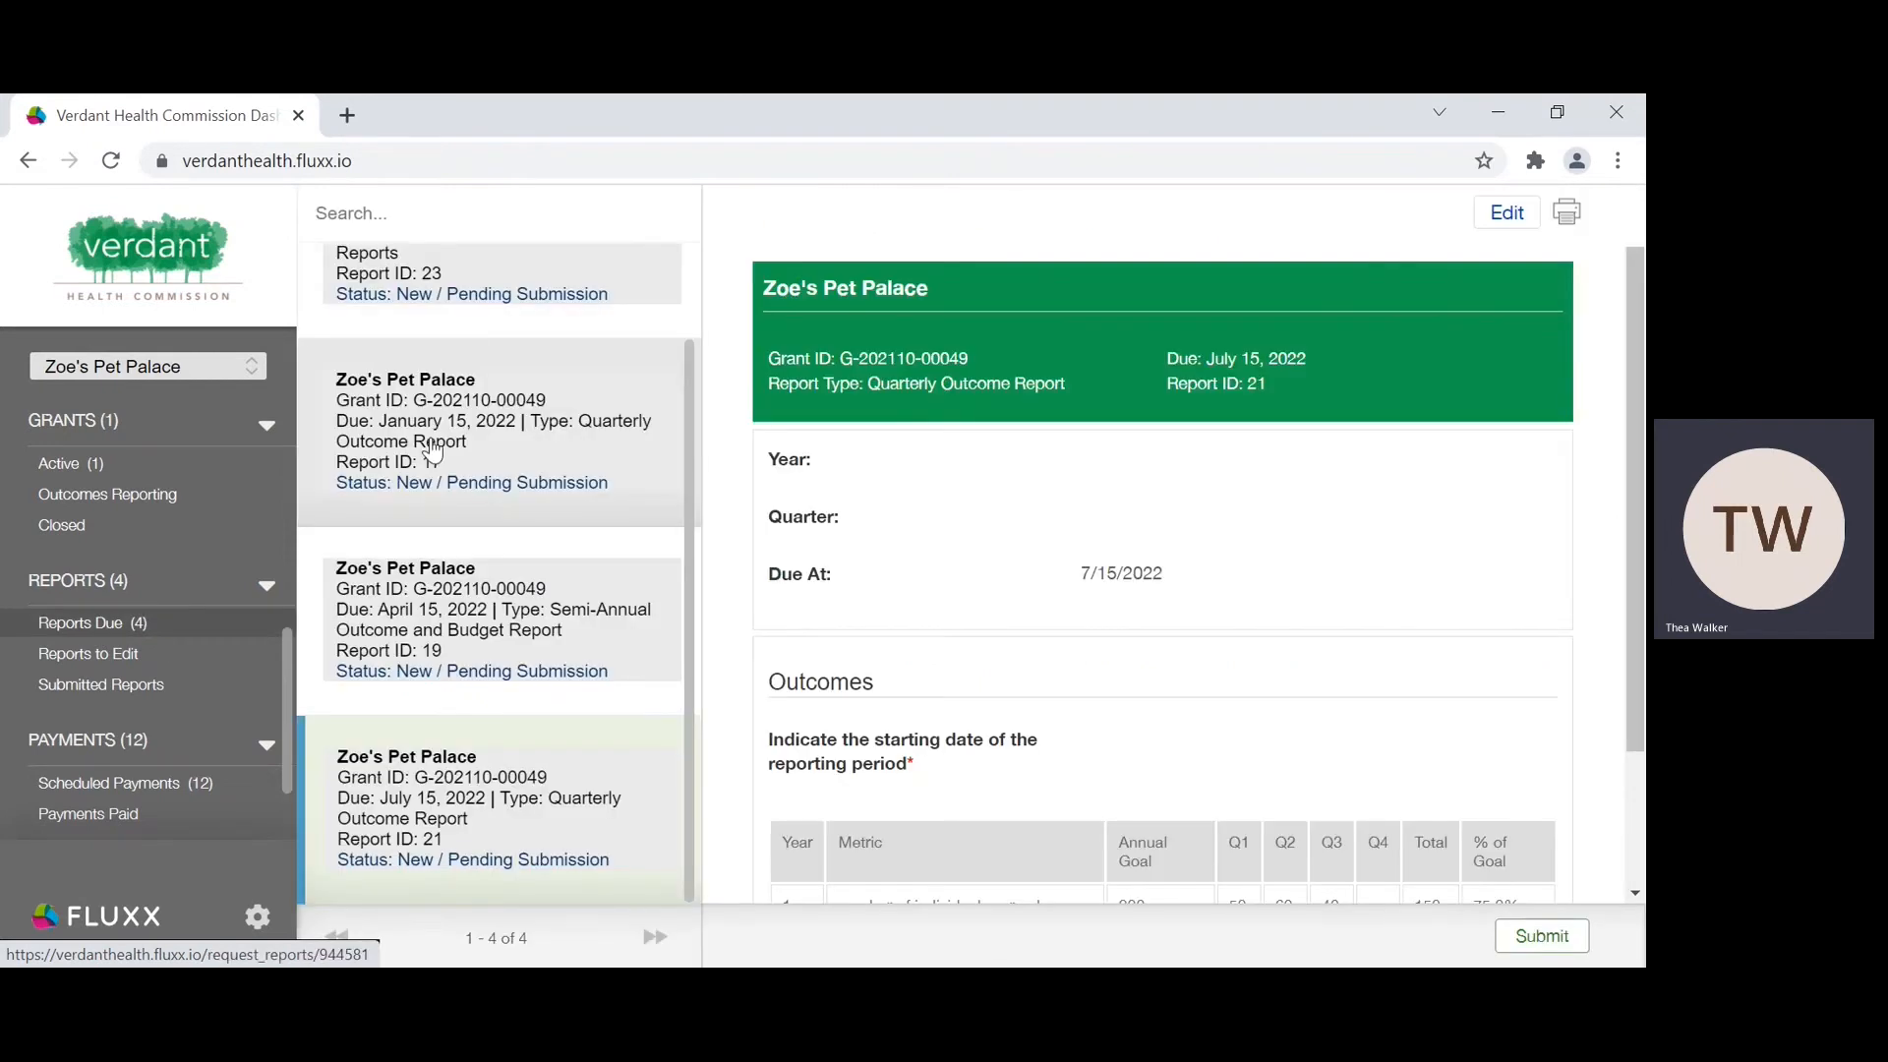
Step: Examine the due dates and report types of the entries in the list of due reports
scroll(433, 452, up, 2)
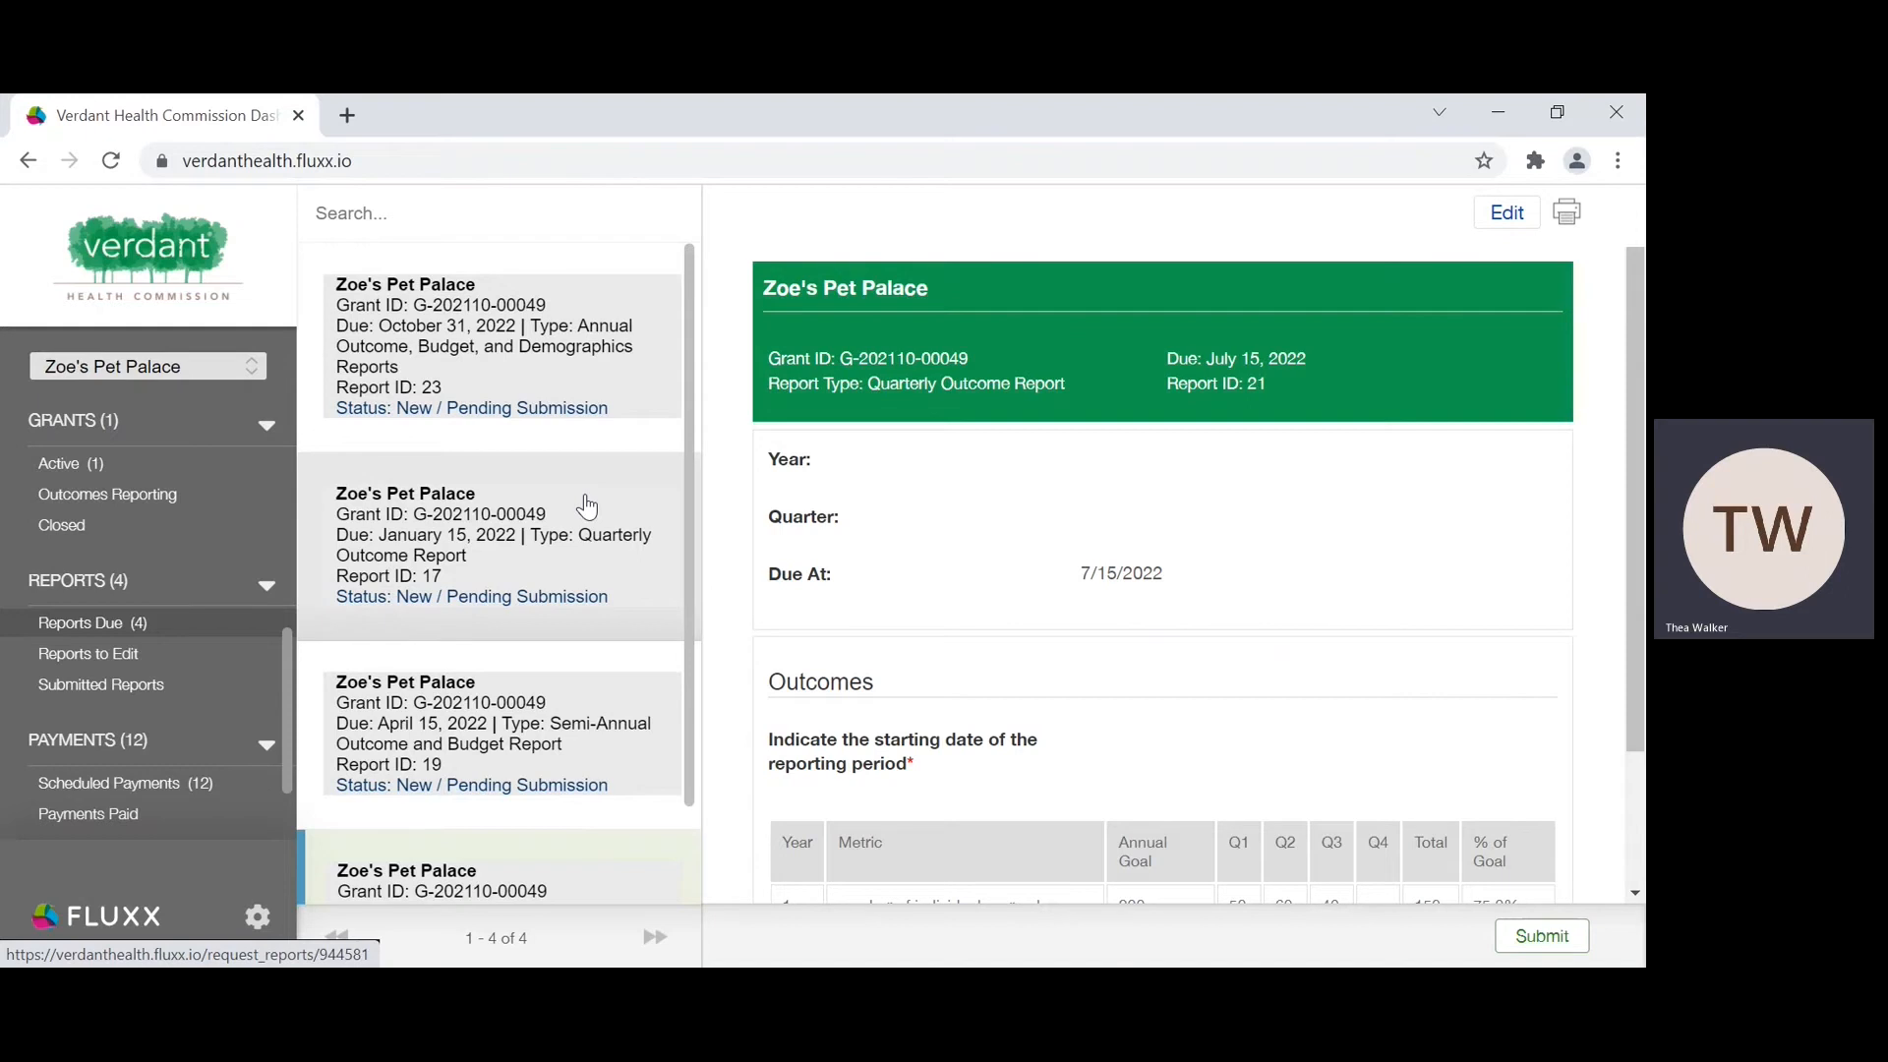
scroll(563, 607, down, 1)
scroll(562, 606, up, 1)
scroll(548, 691, down, 1)
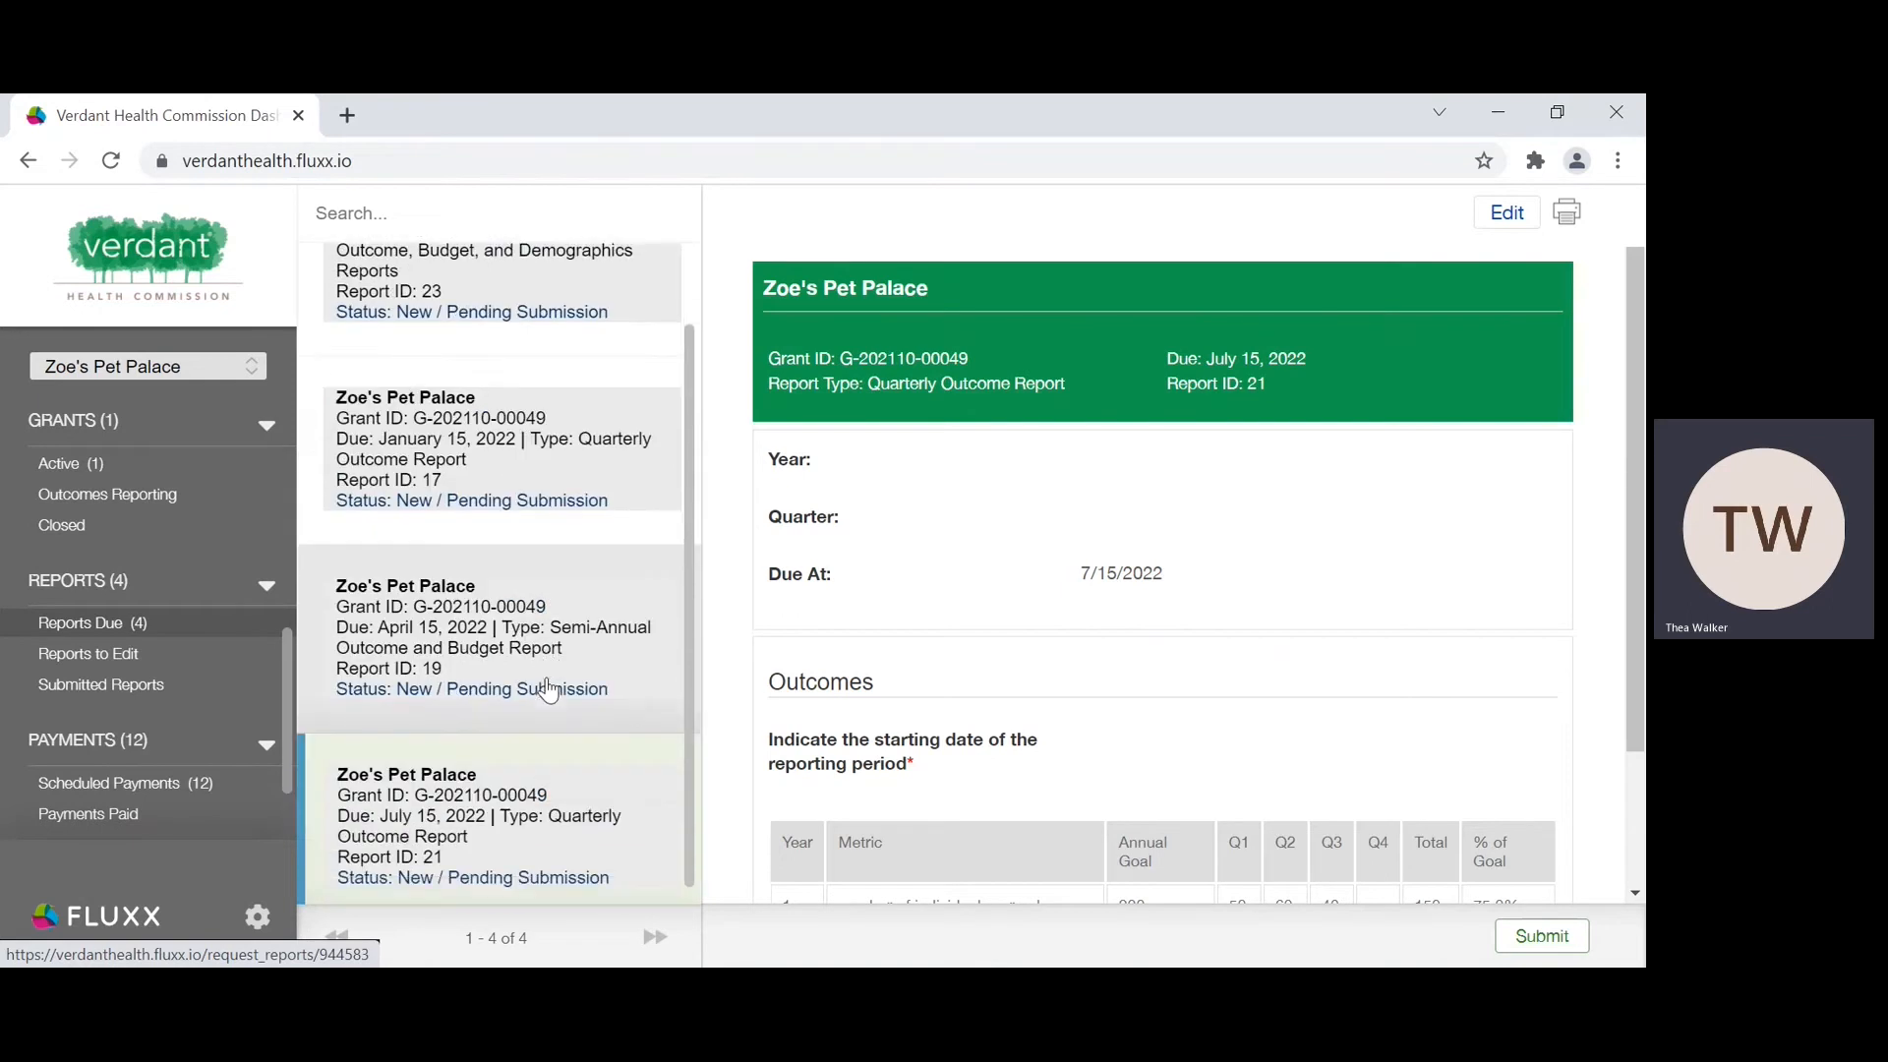
scroll(548, 691, up, 1)
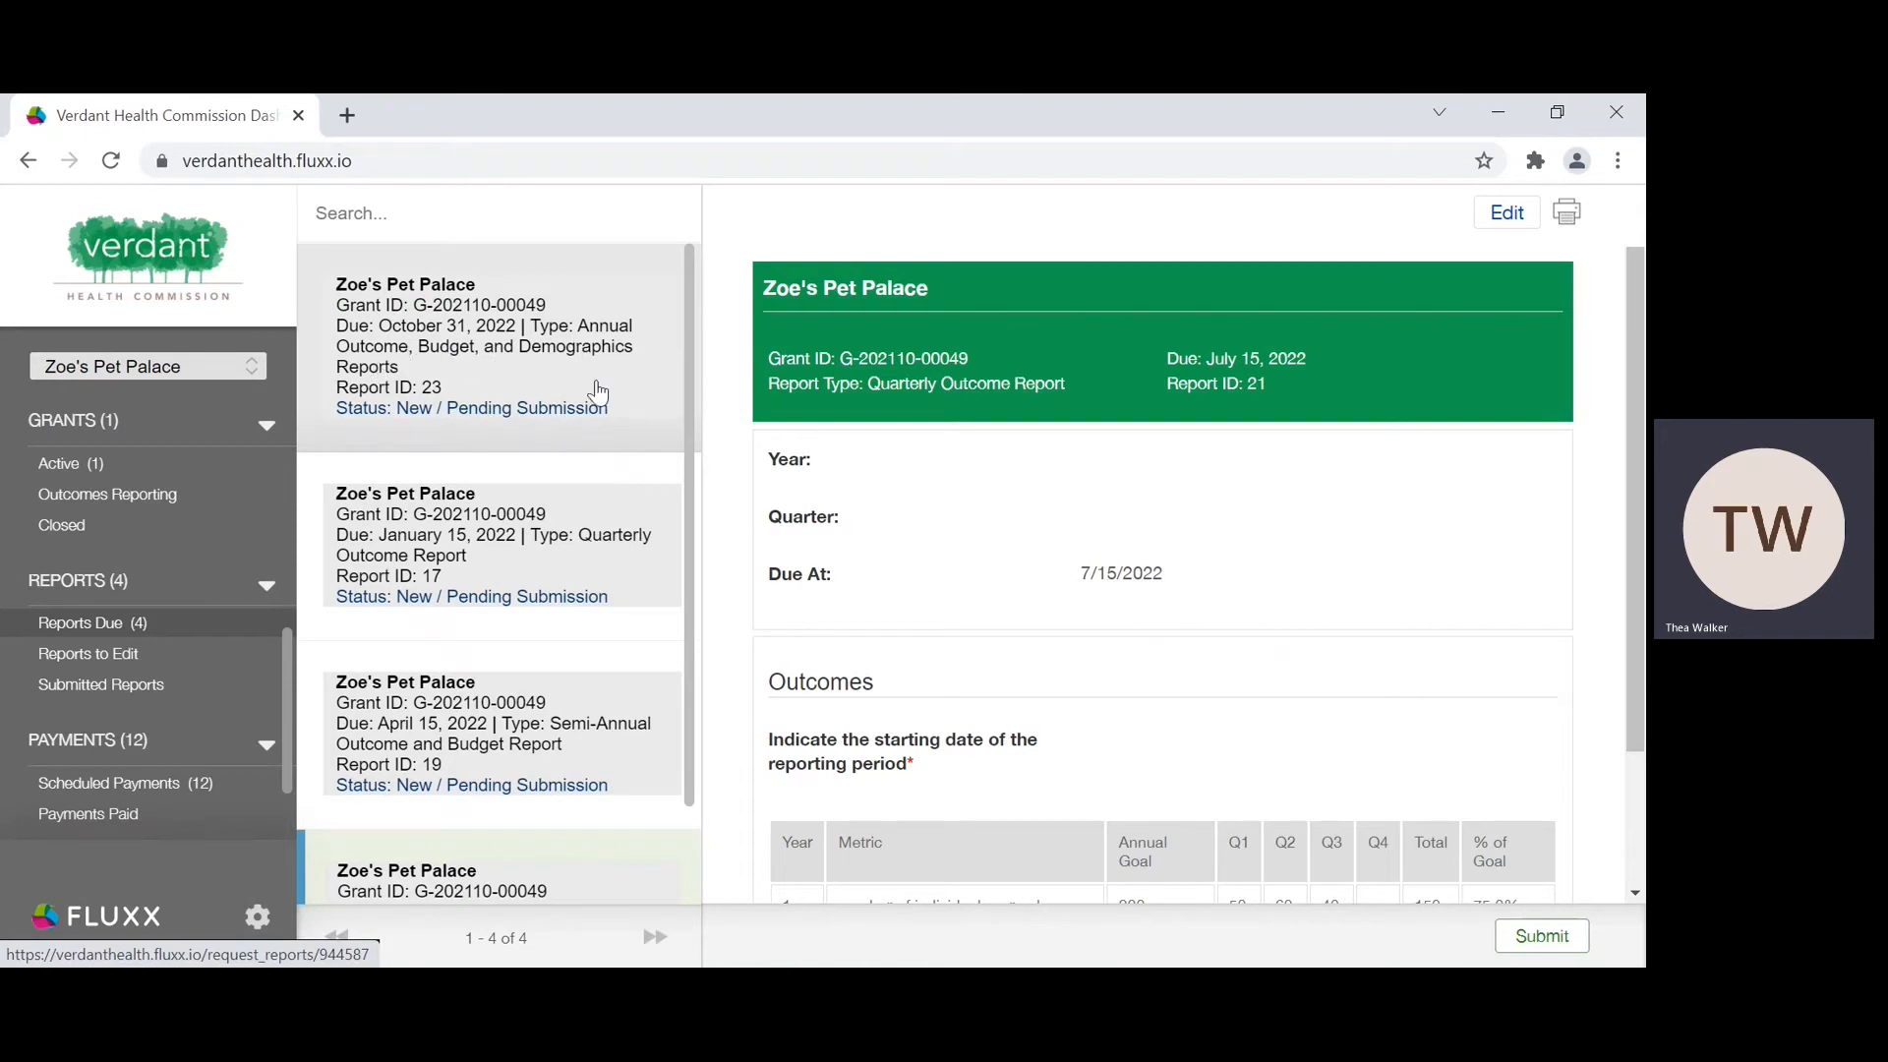
scroll(596, 391, down, 1)
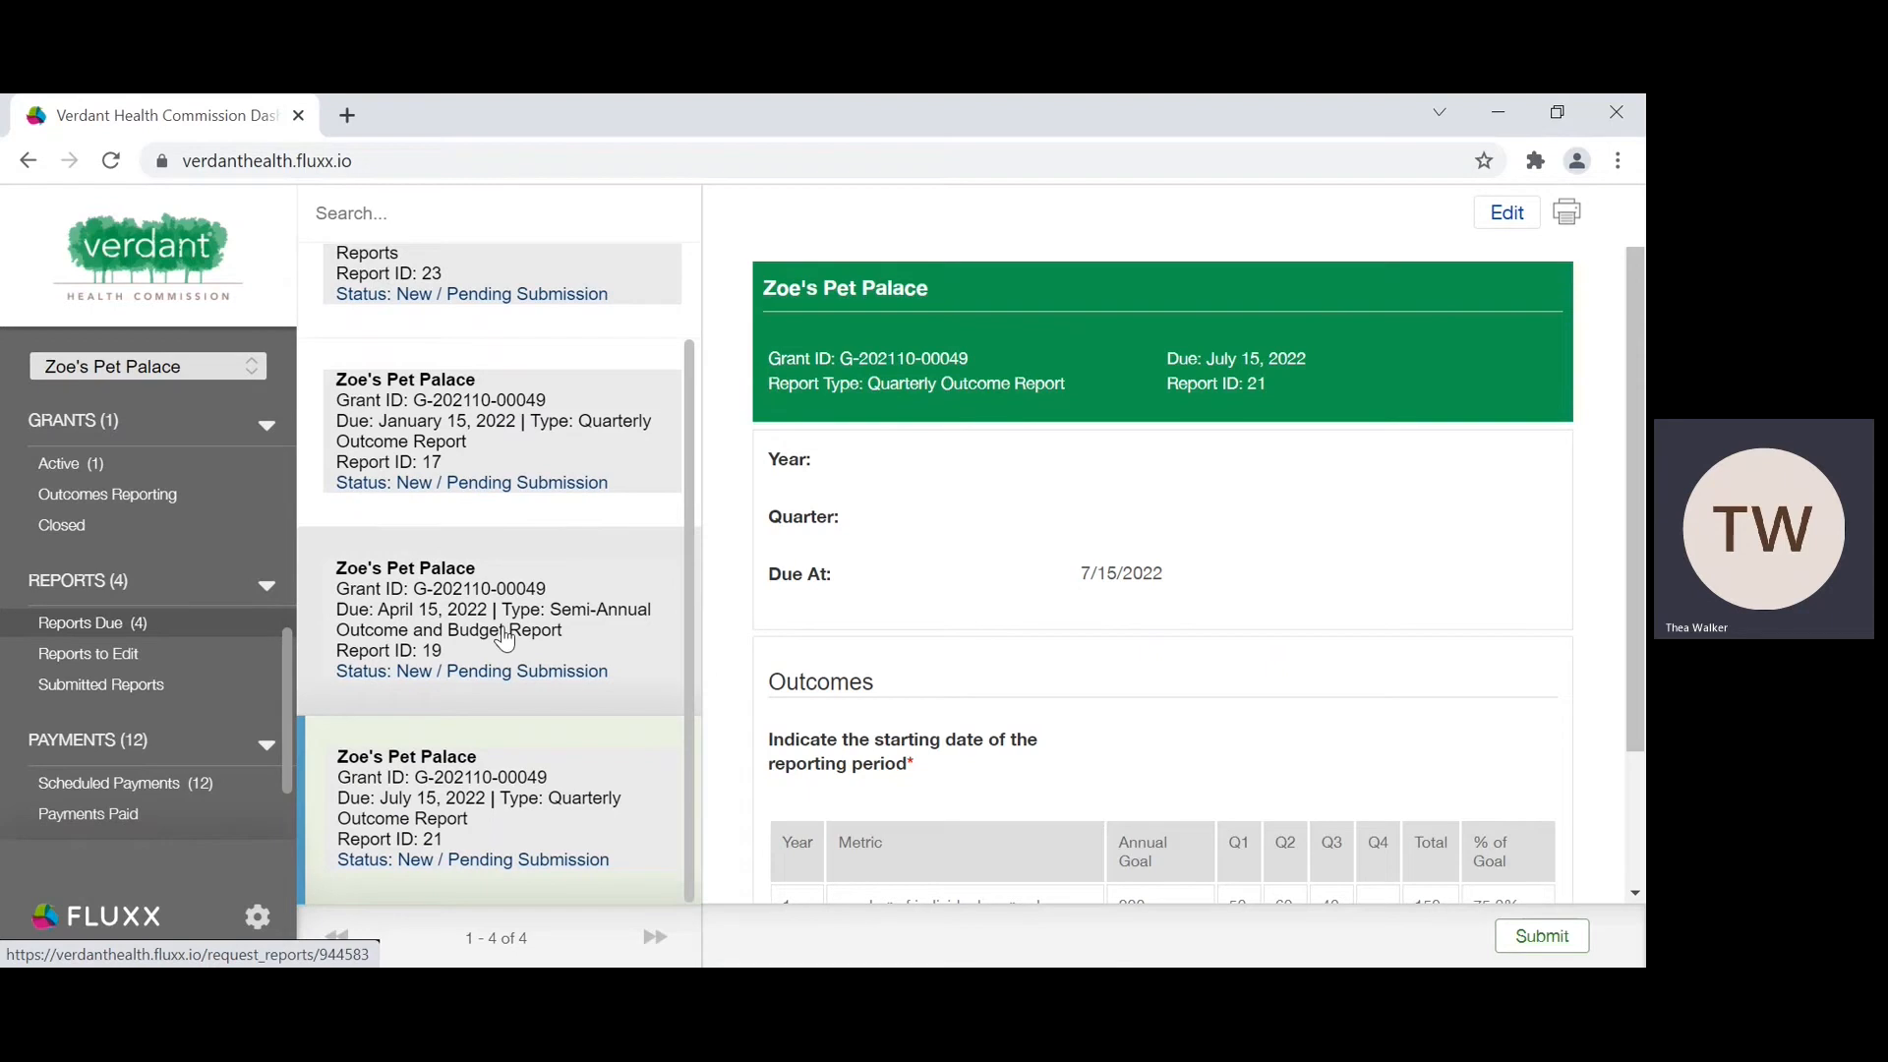
scroll(504, 639, up, 1)
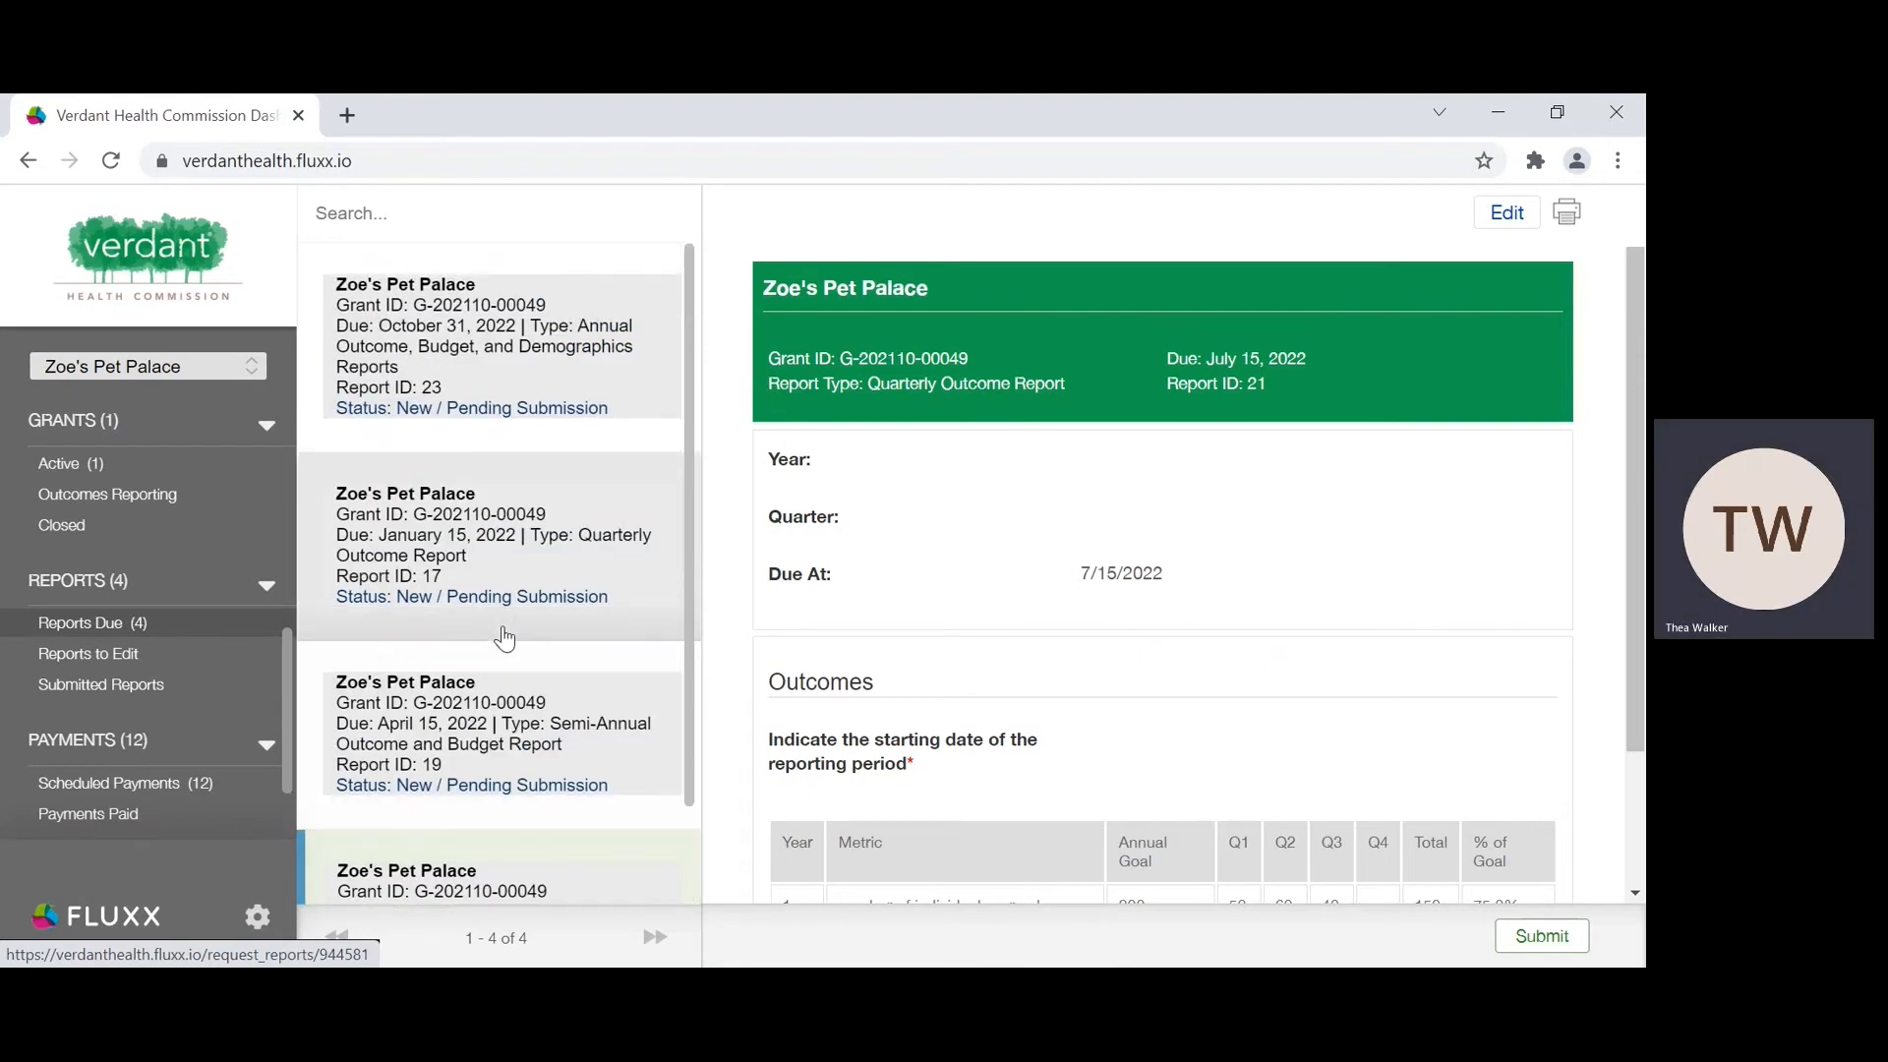
Step: Open the Annual Outcome, Budget, and Demographics report due October 31, 2022 for editing
click(585, 334)
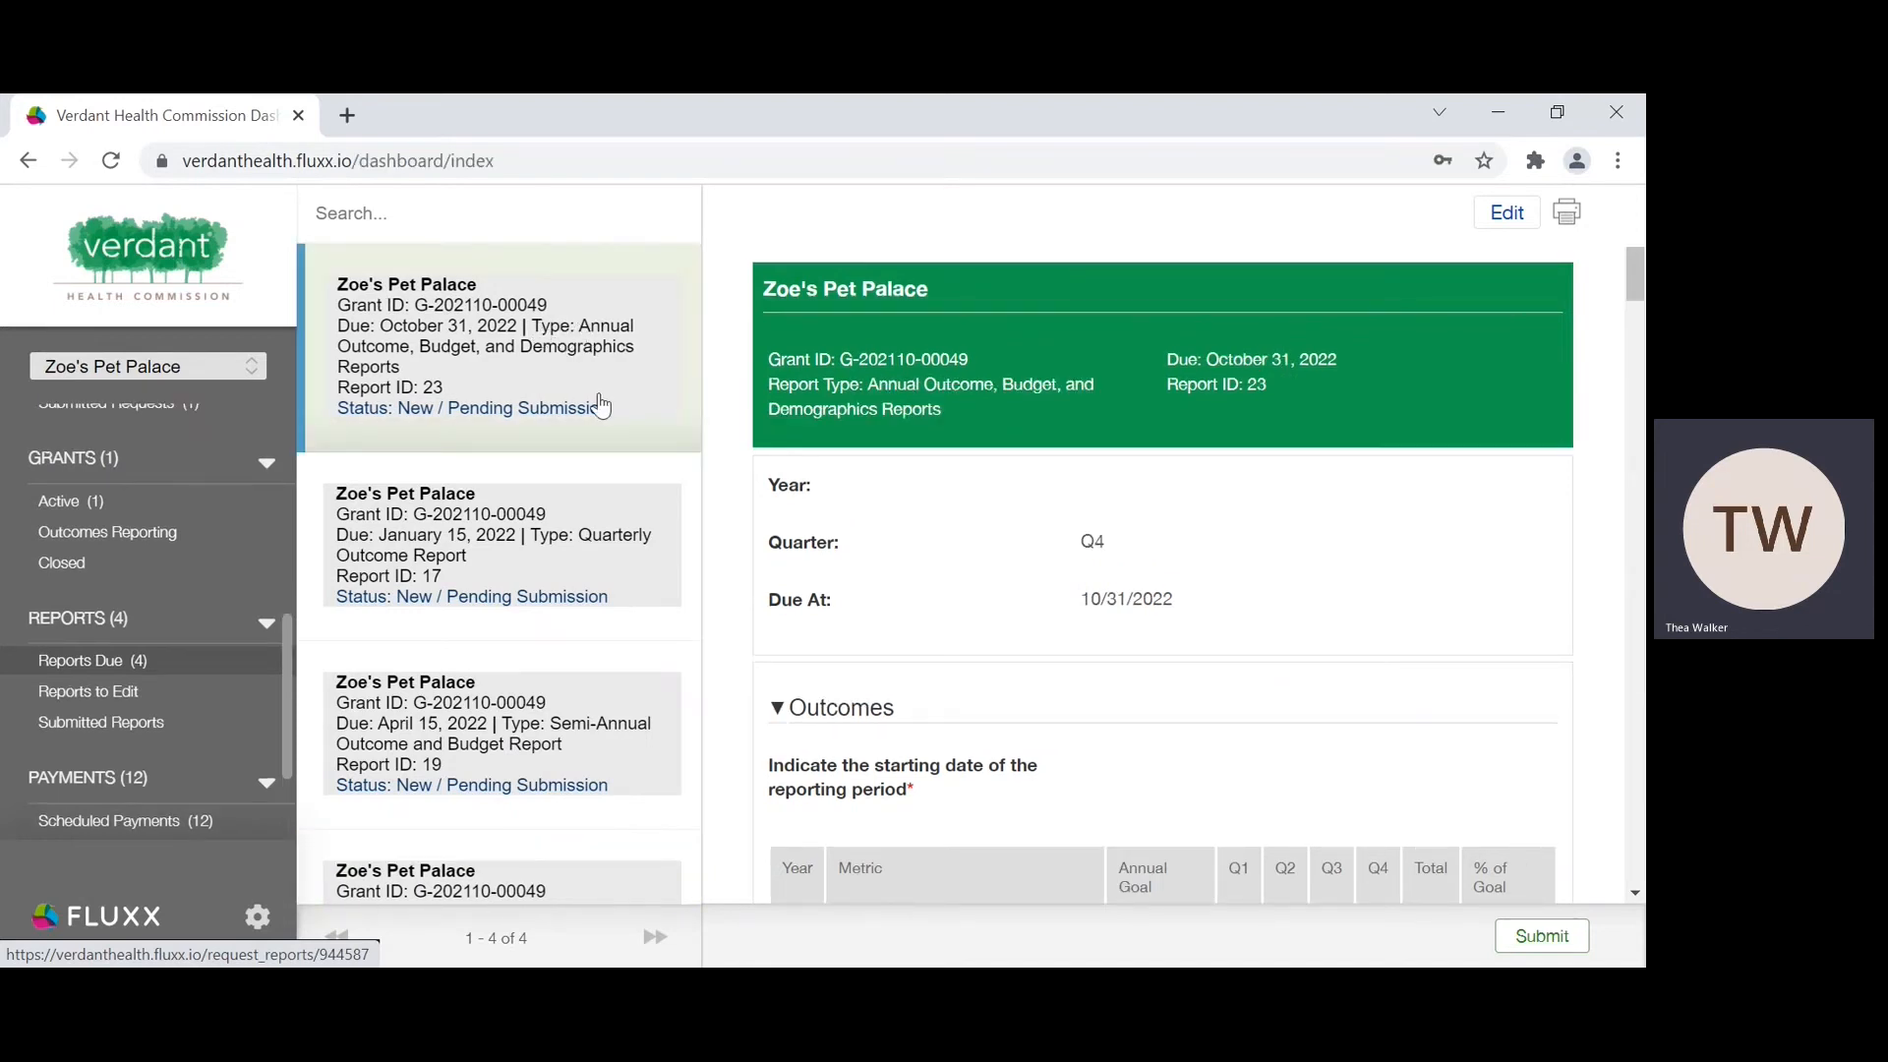
click(433, 300)
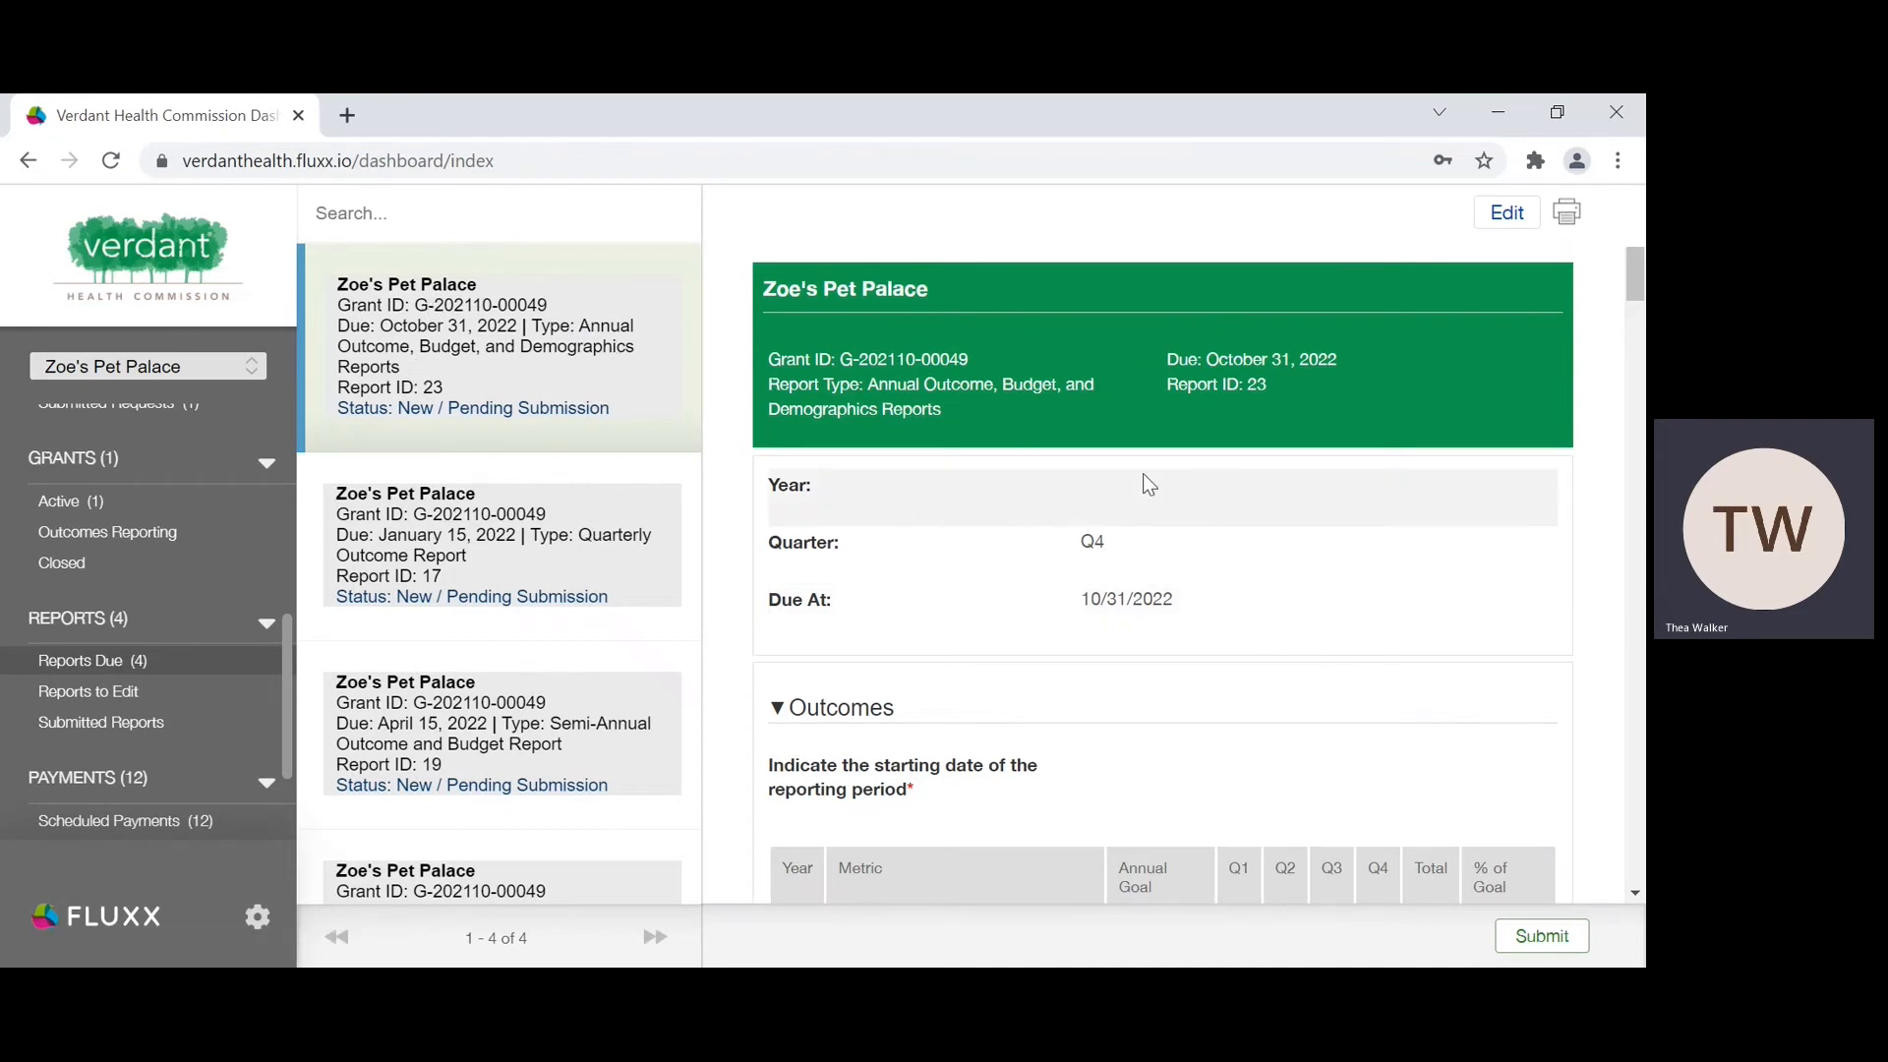
scroll(1145, 477, down, 10)
scroll(1145, 474, up, 5)
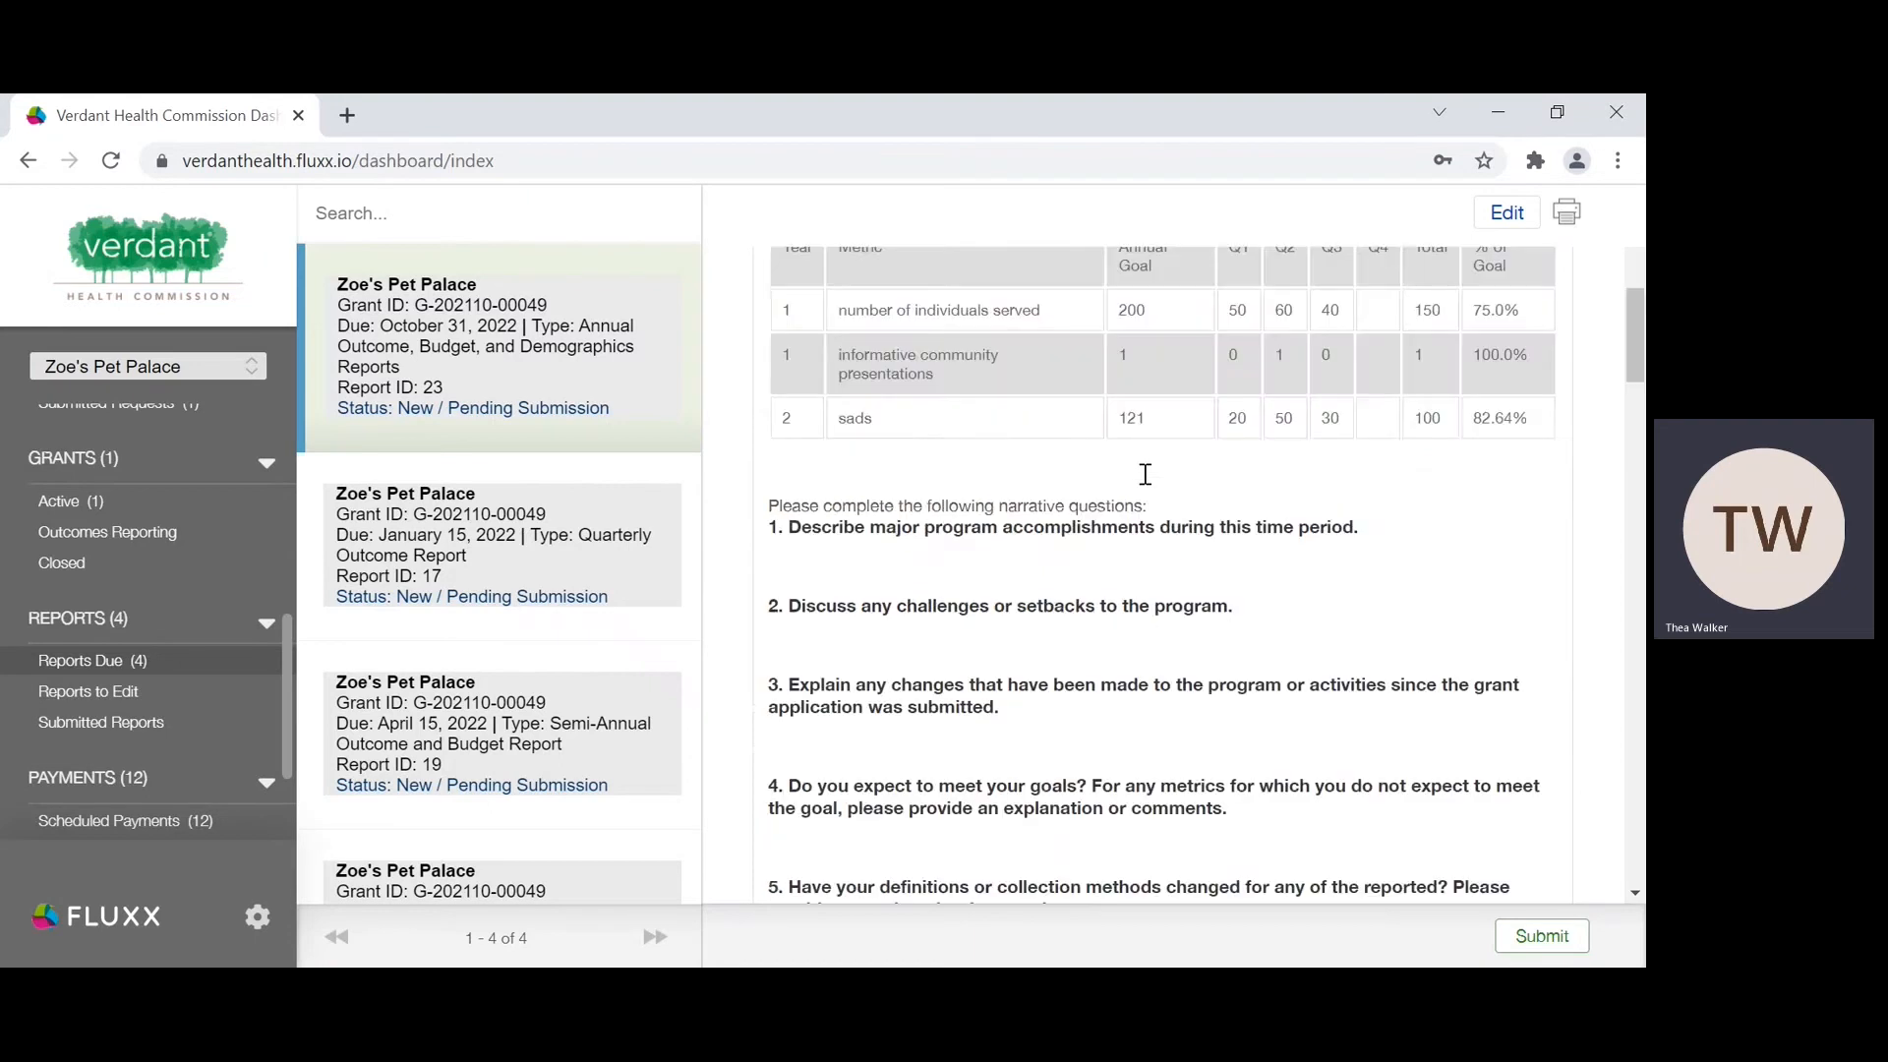
scroll(1146, 474, up, 5)
click(1502, 226)
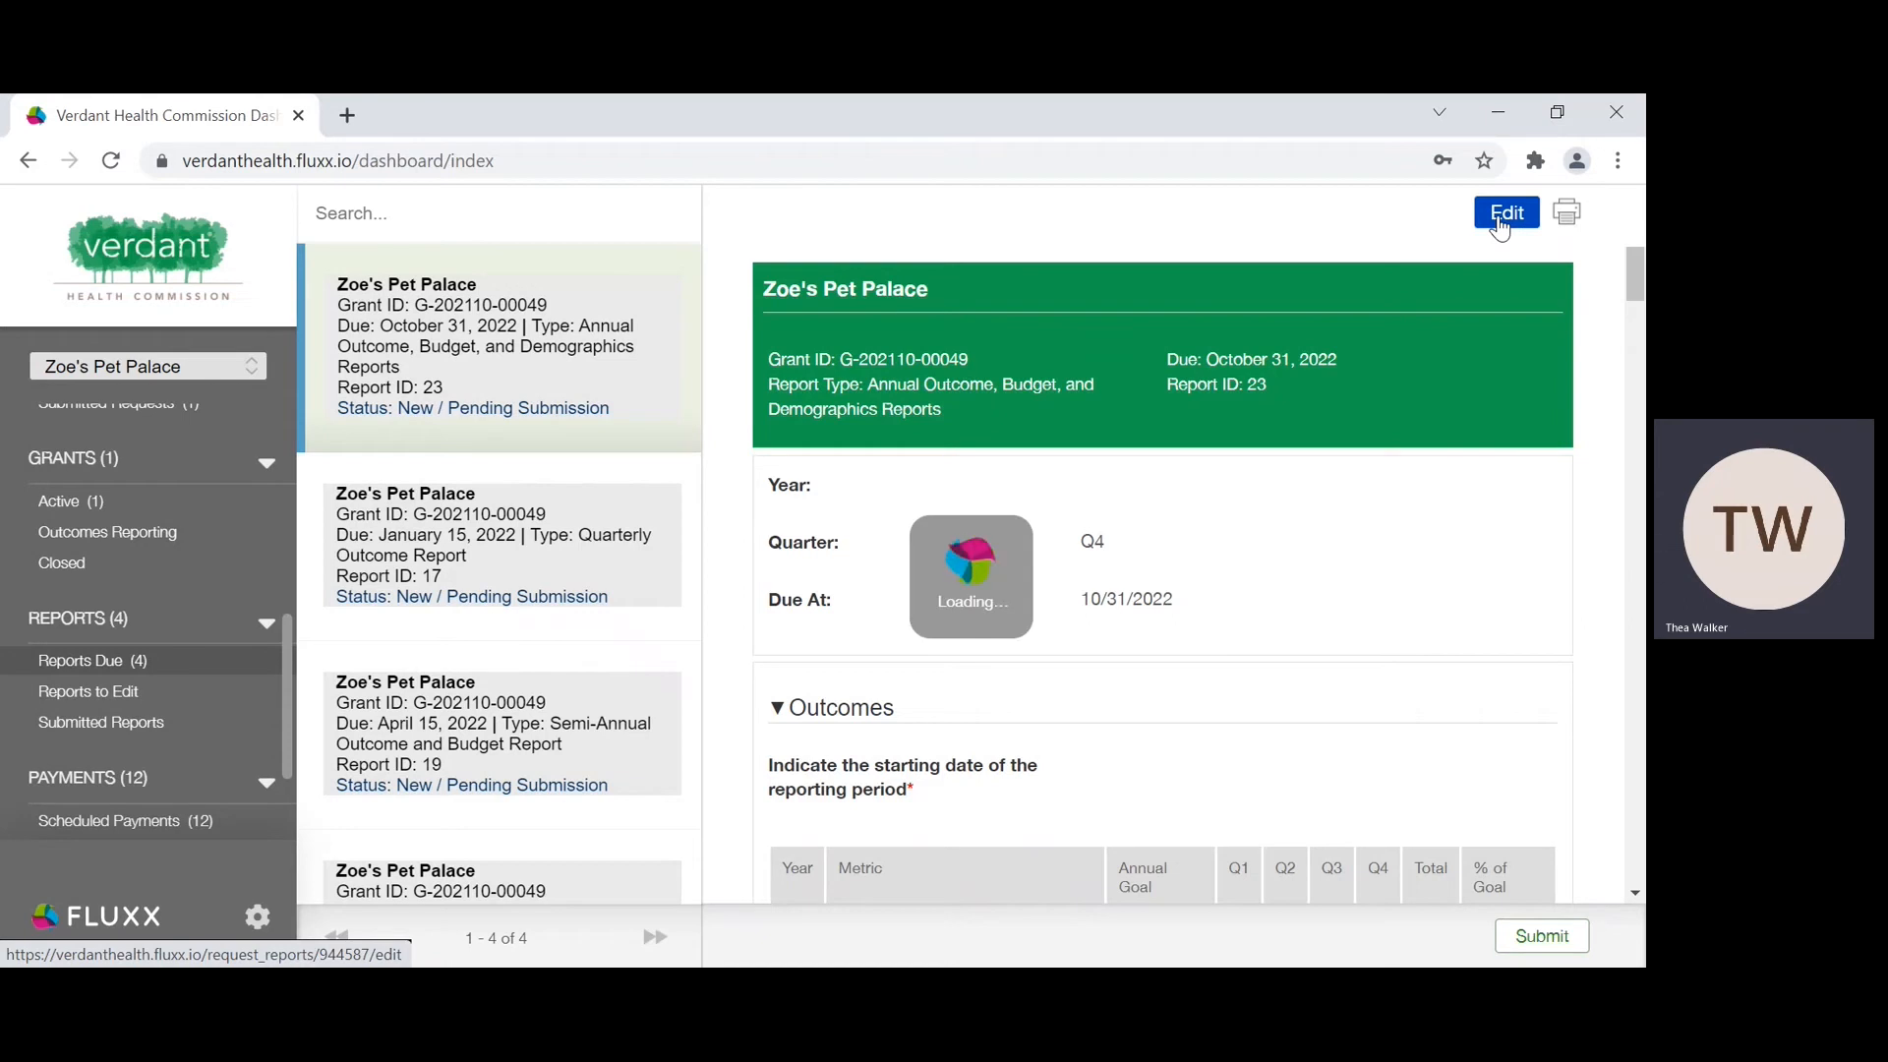
Step: Set the starting date of the reporting period in the Outcomes section to 04/15/2022
scroll(1212, 411, down, 3)
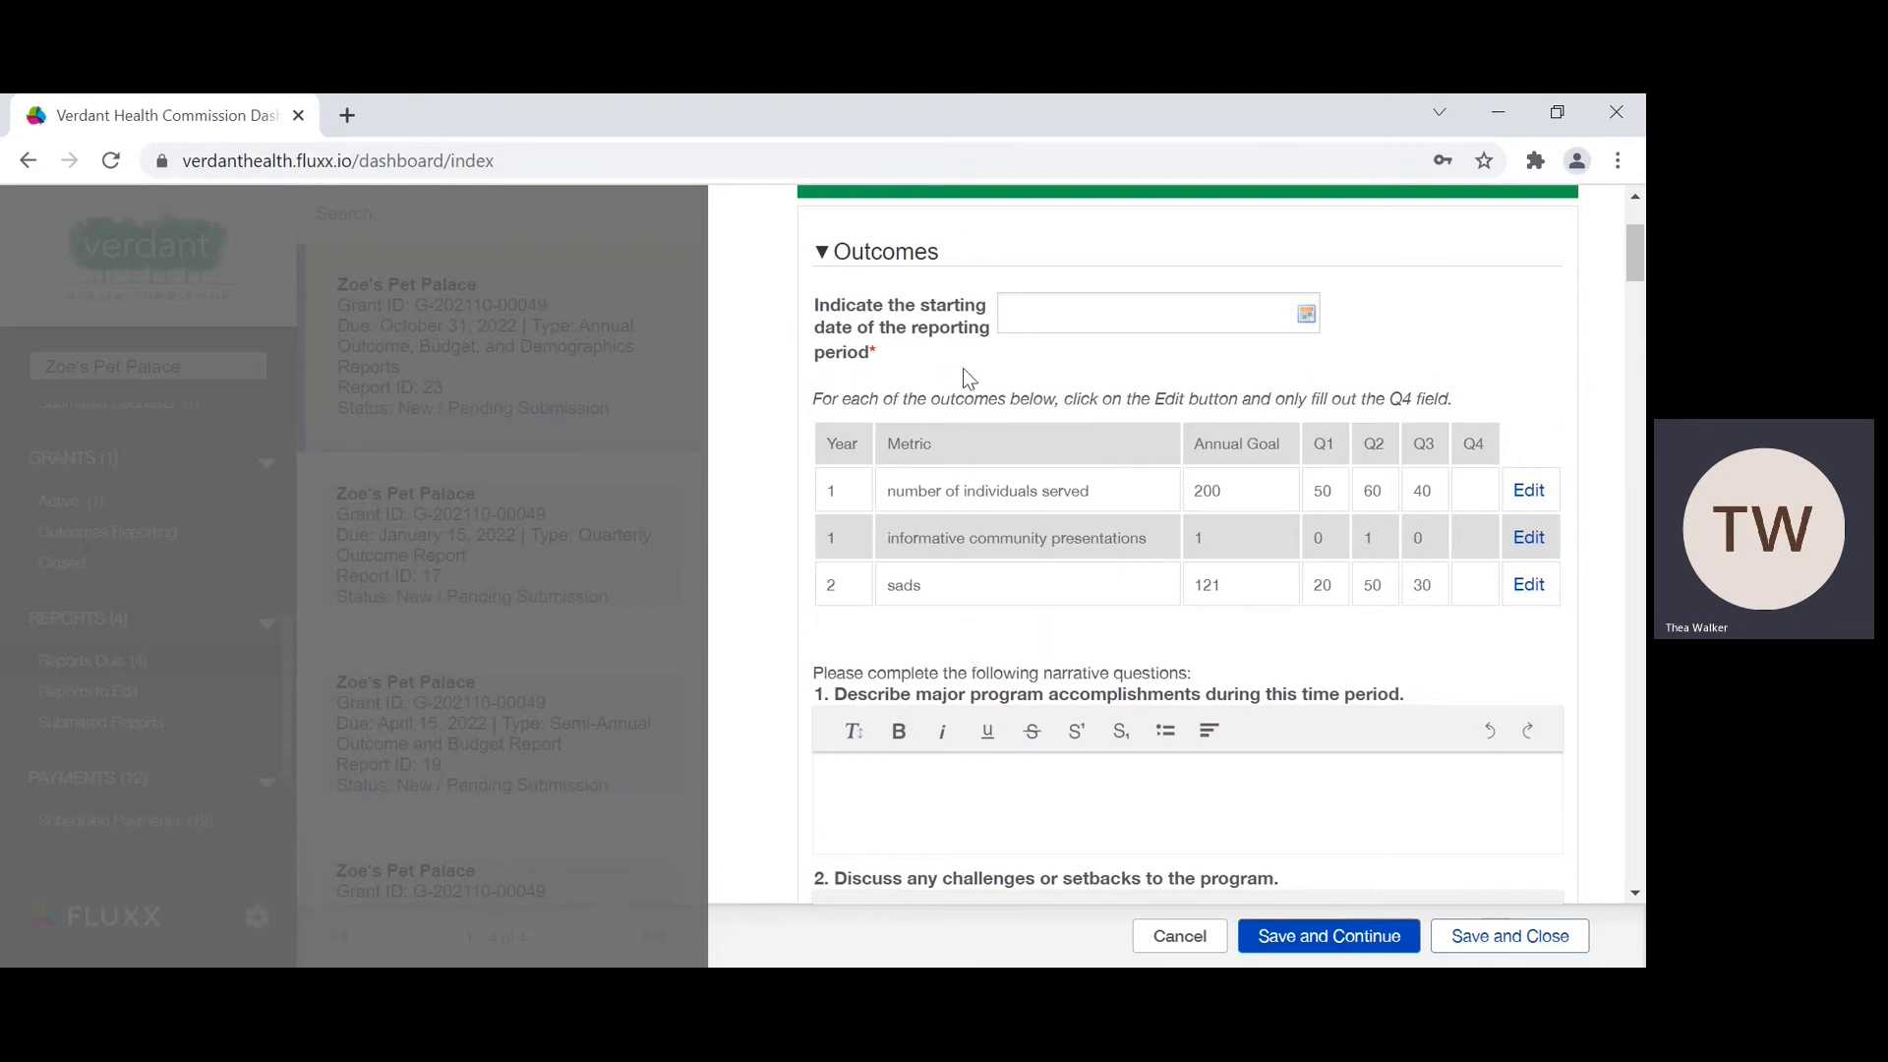
click(1318, 325)
click(1305, 314)
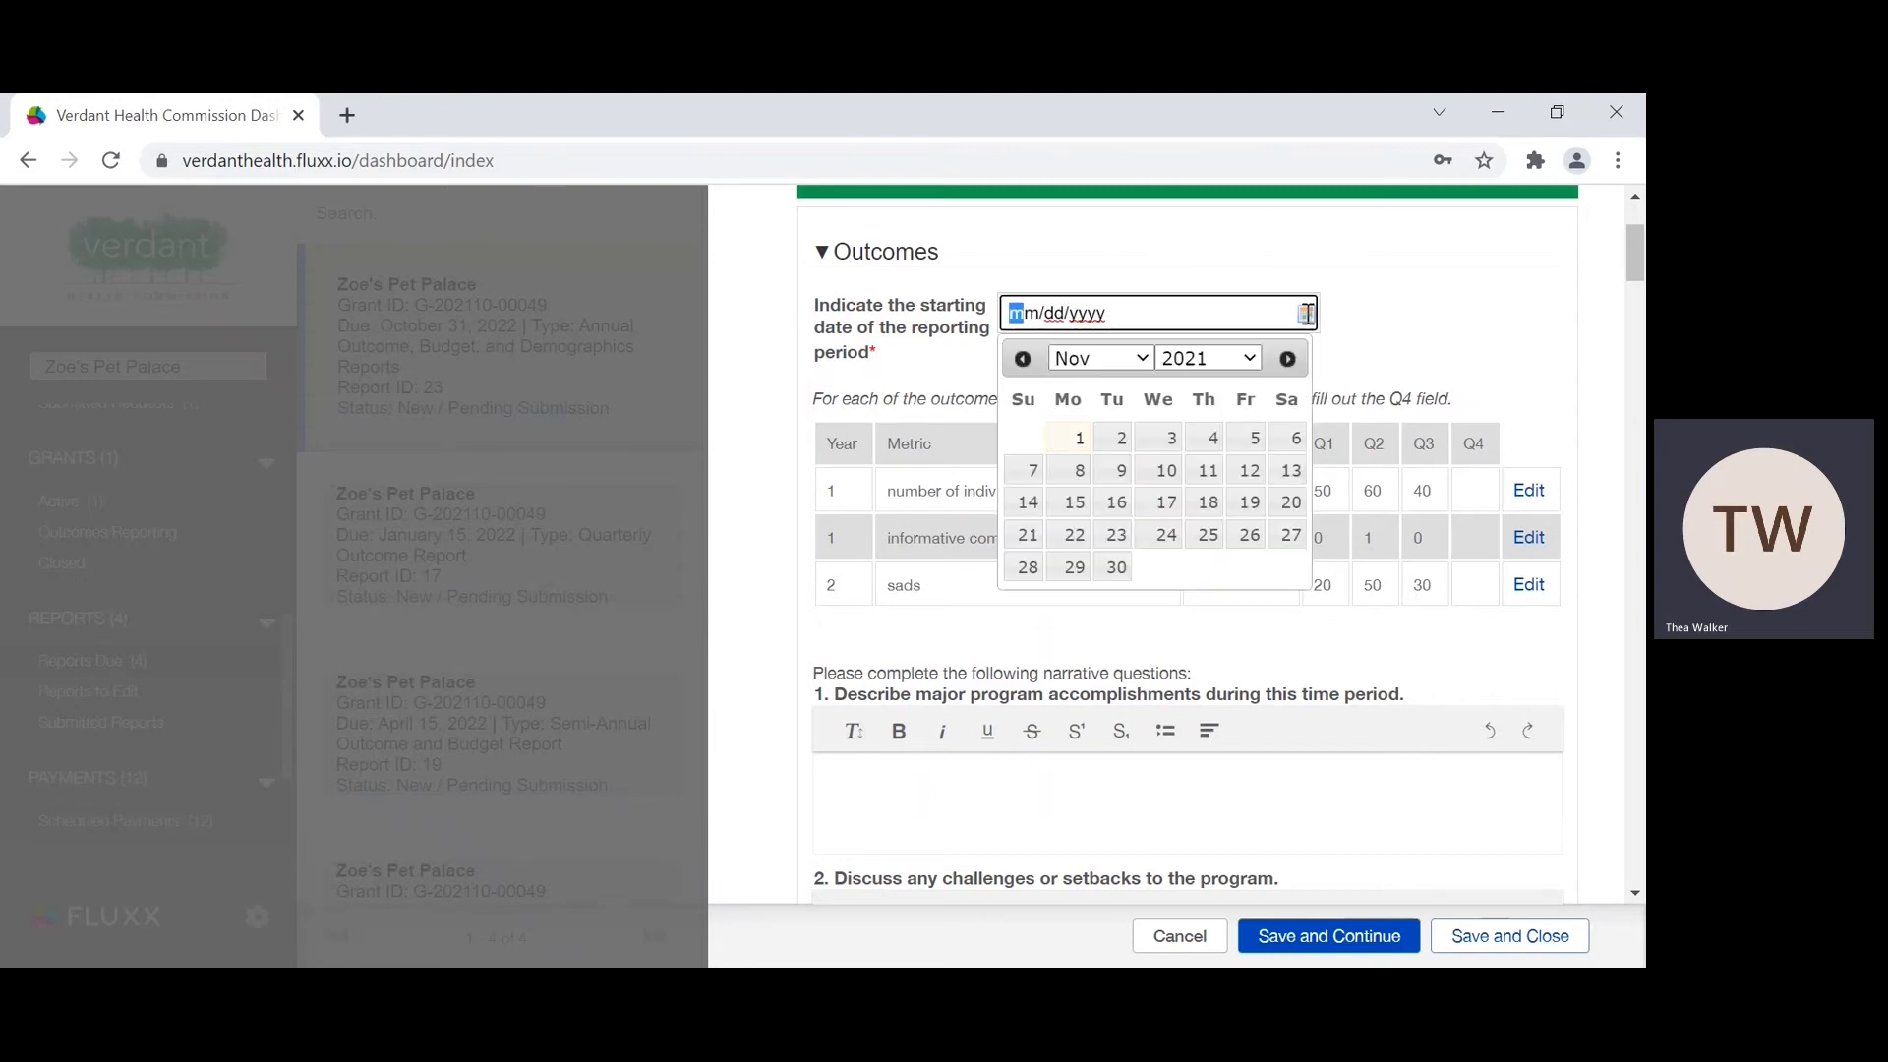
click(1146, 361)
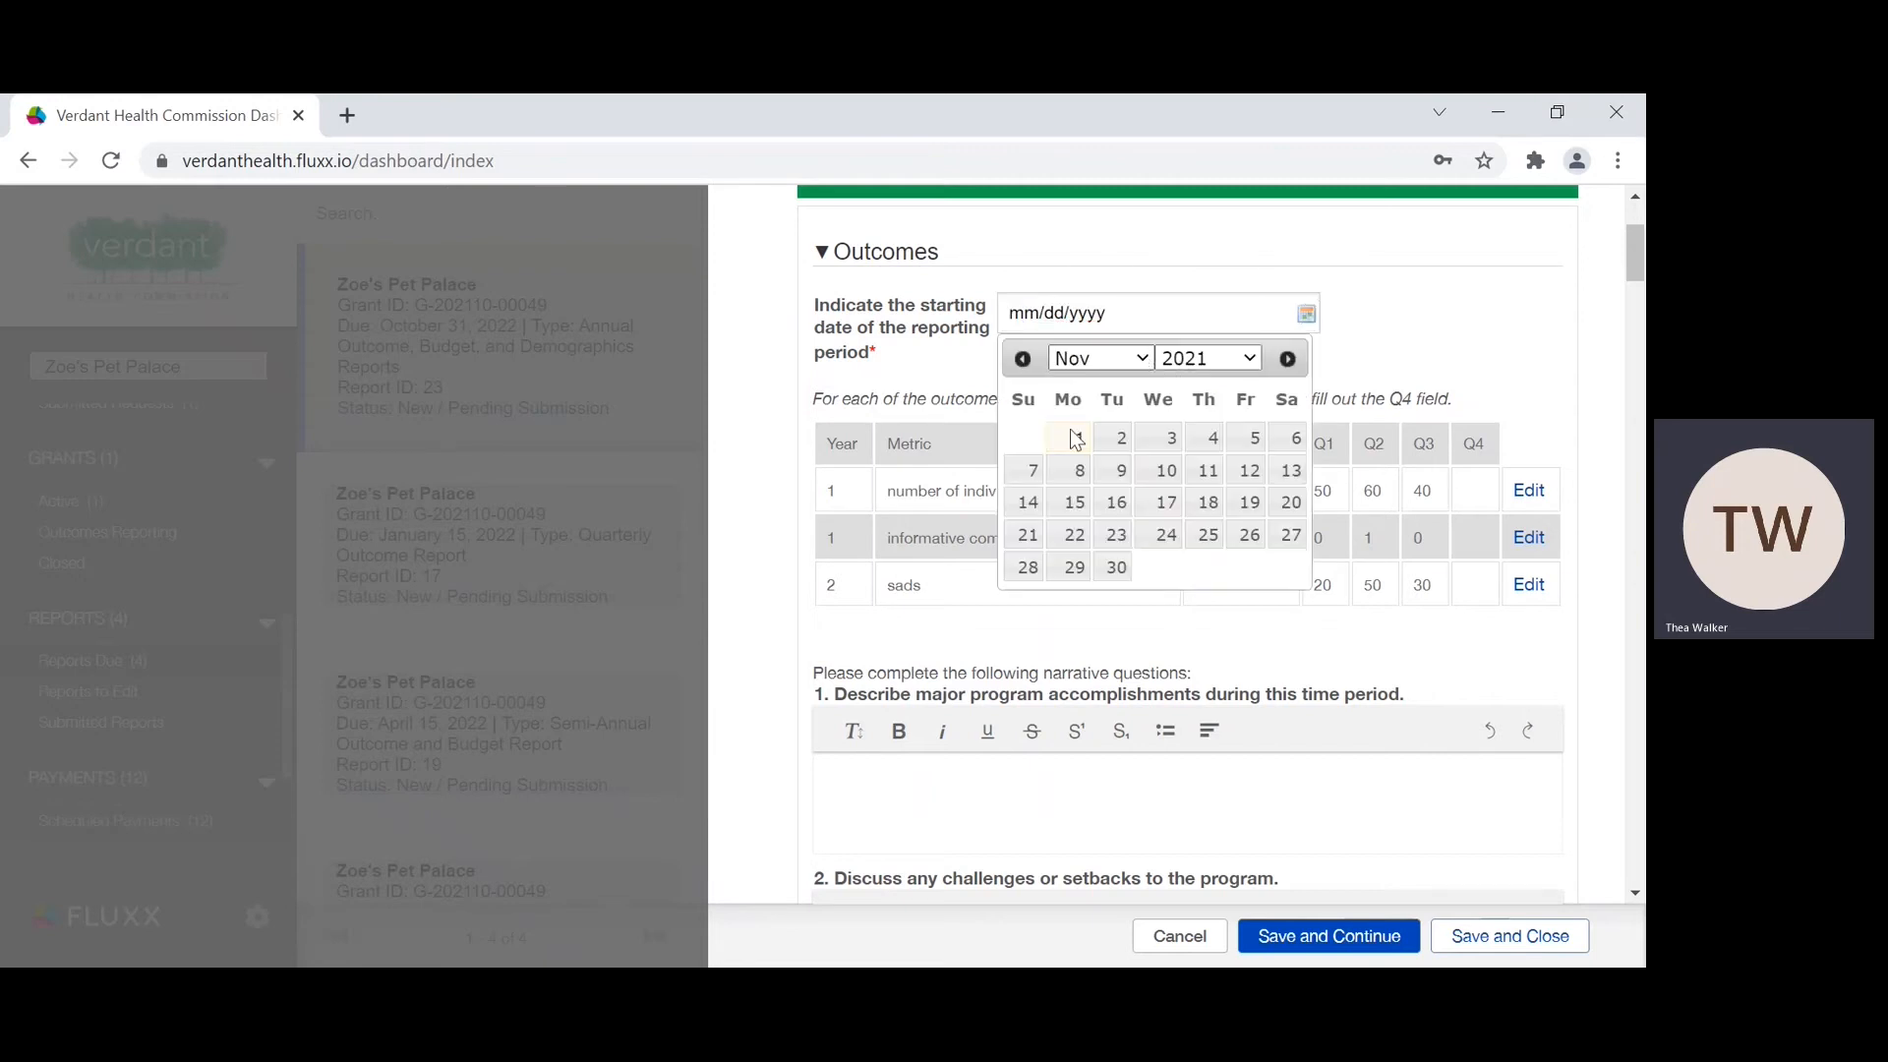
click(1073, 461)
click(1252, 358)
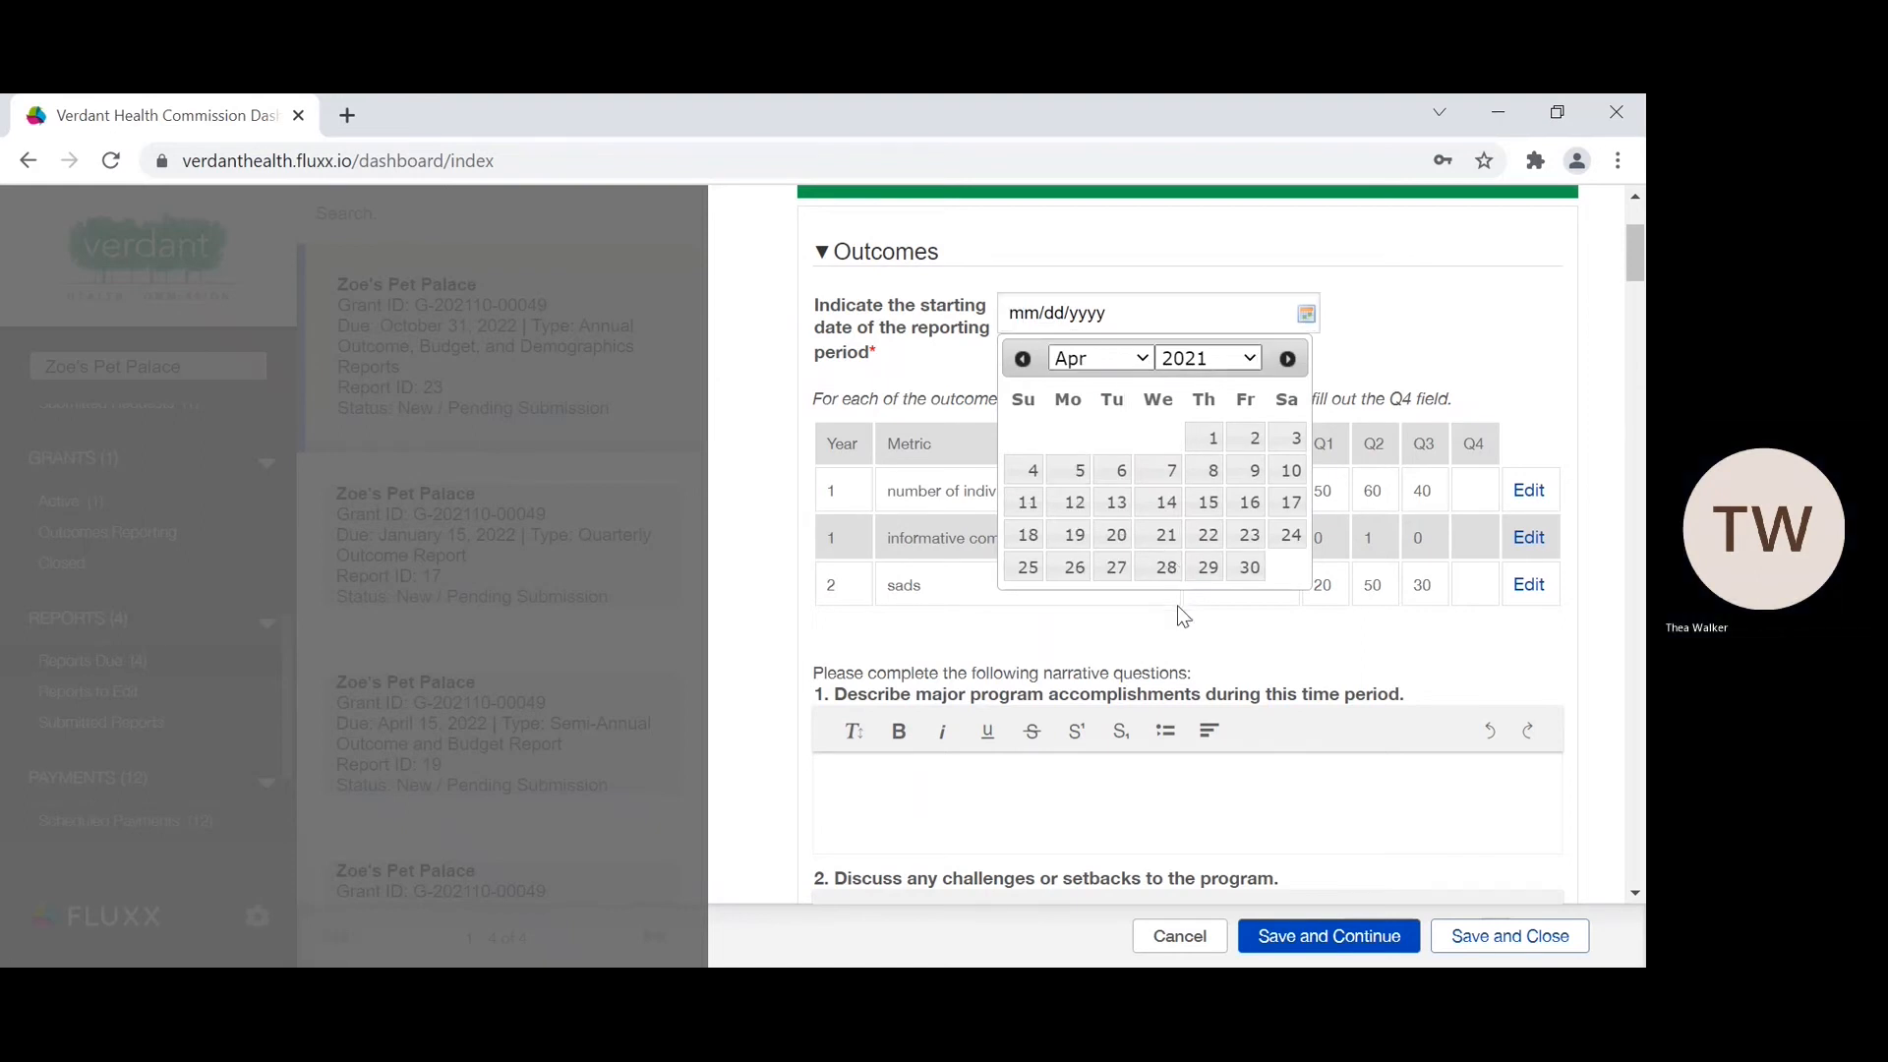
click(1186, 634)
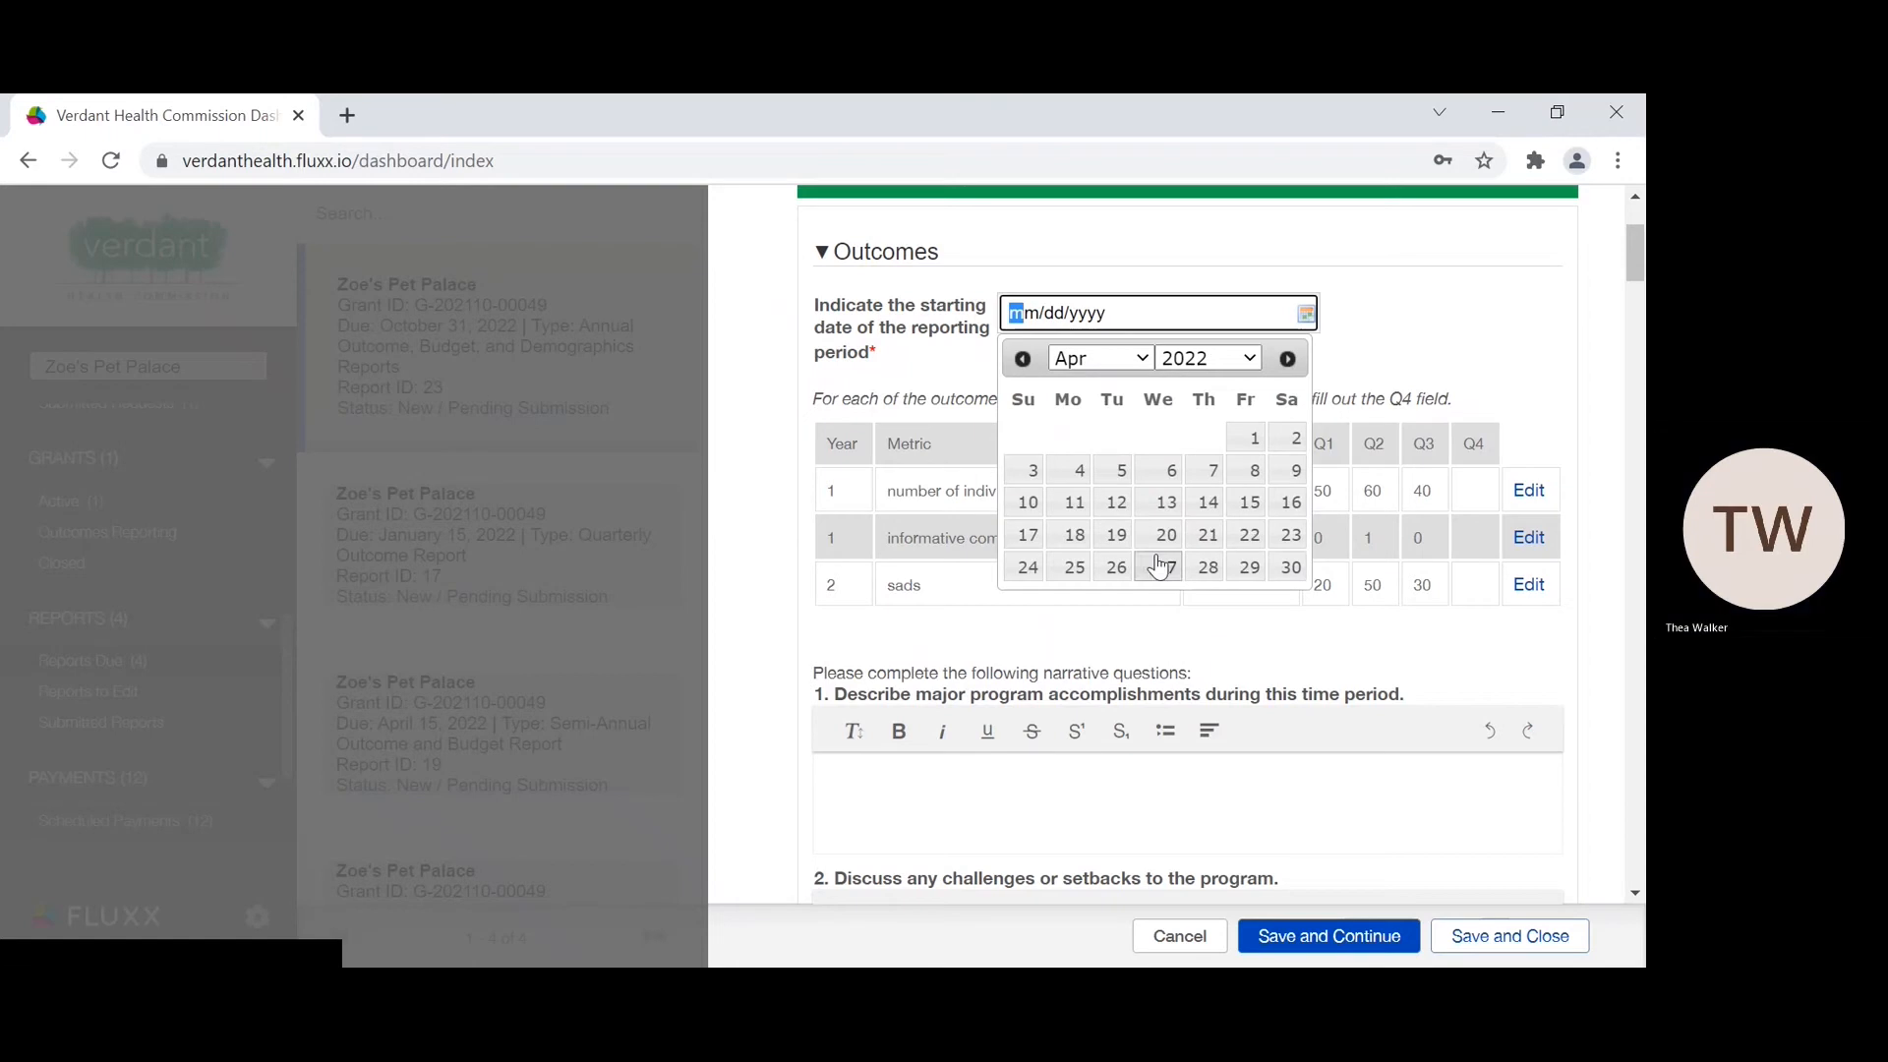
click(1245, 501)
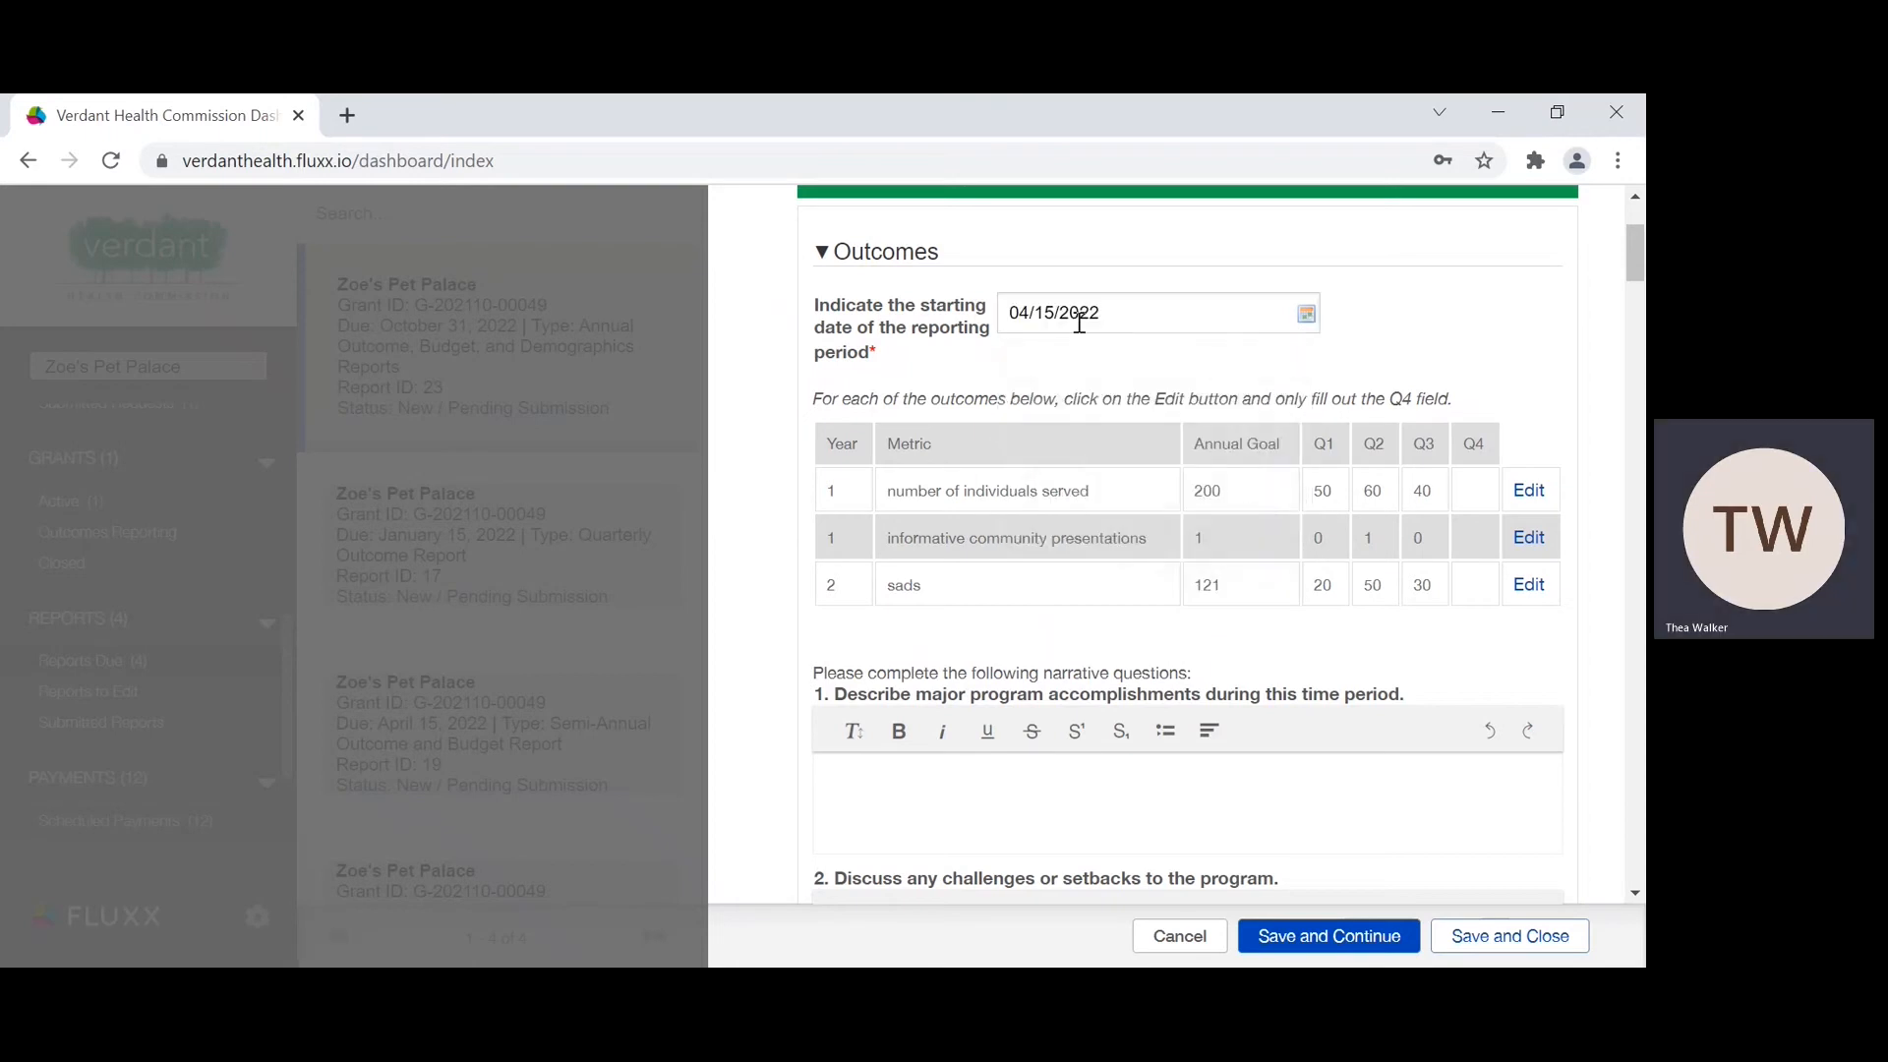
Step: Enter 50 as the Q4 value of the Year 1 "number of individuals served" outcome and save the entry
scroll(1065, 403, down, 1)
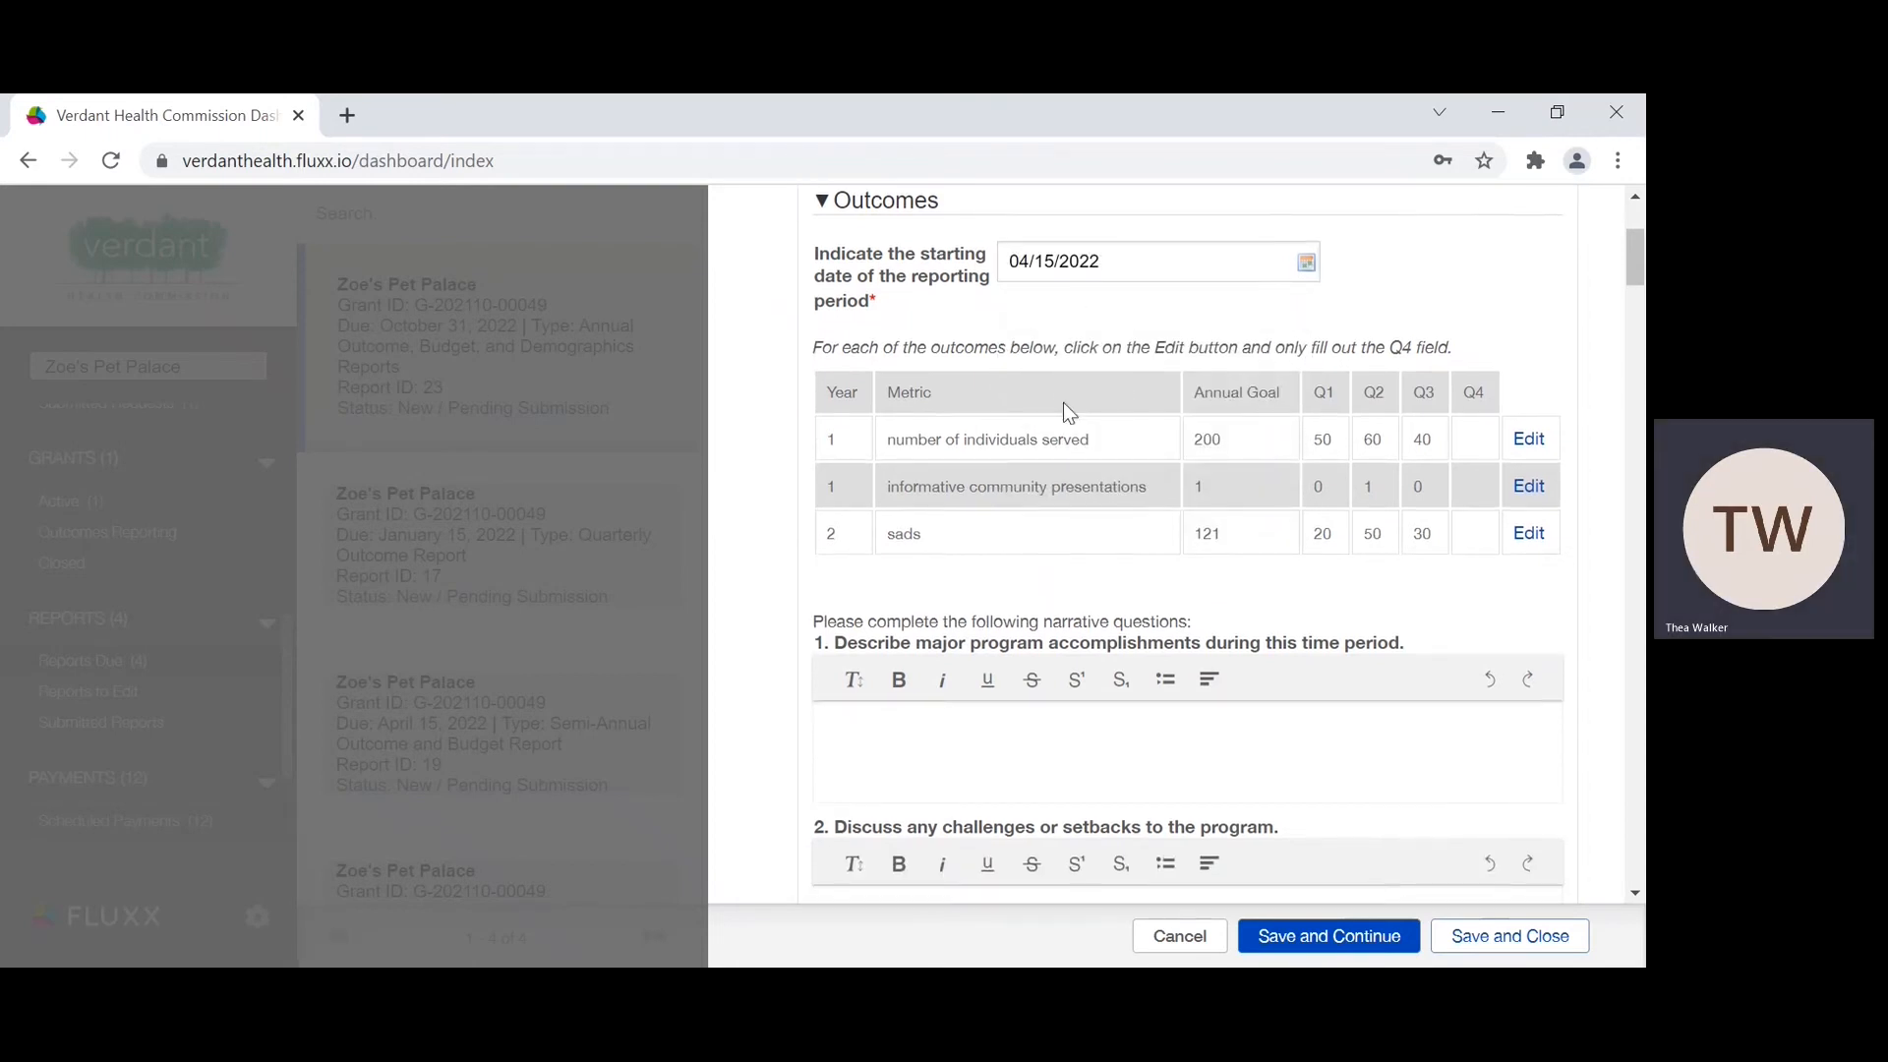
scroll(1064, 403, down, 1)
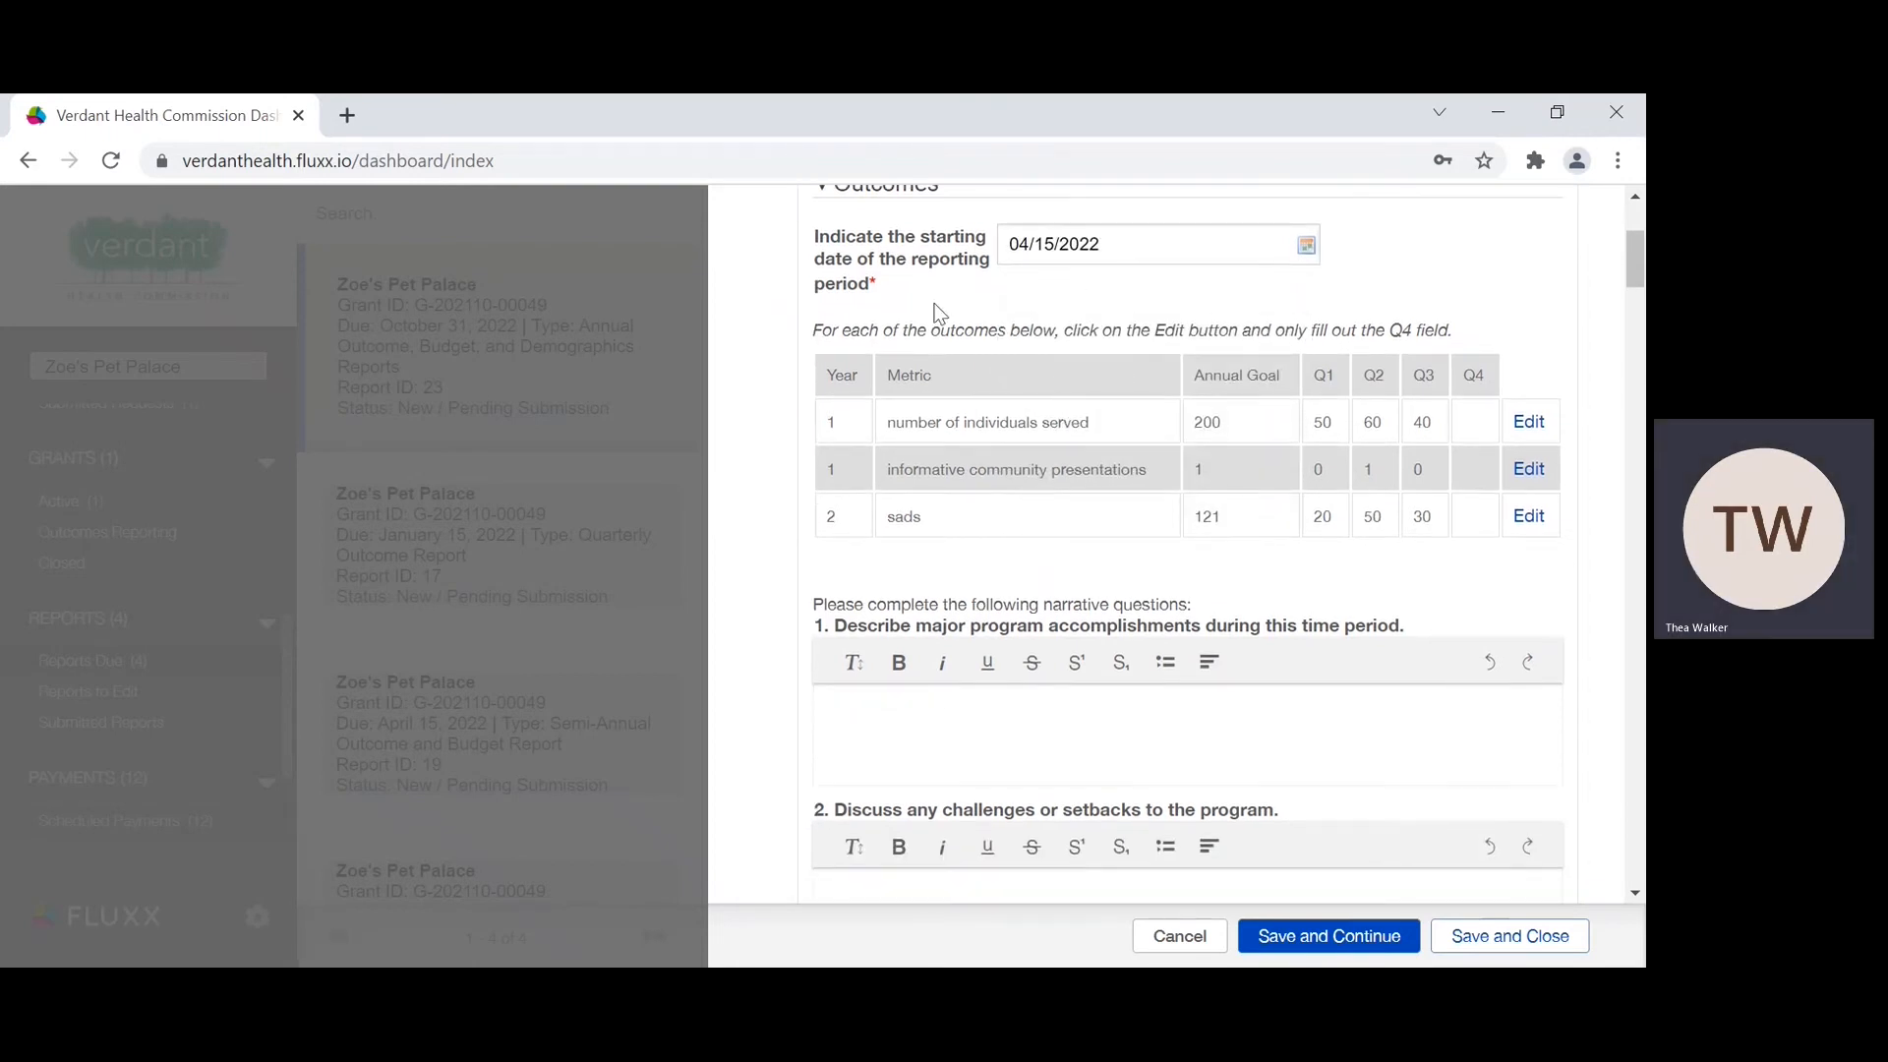
click(1530, 430)
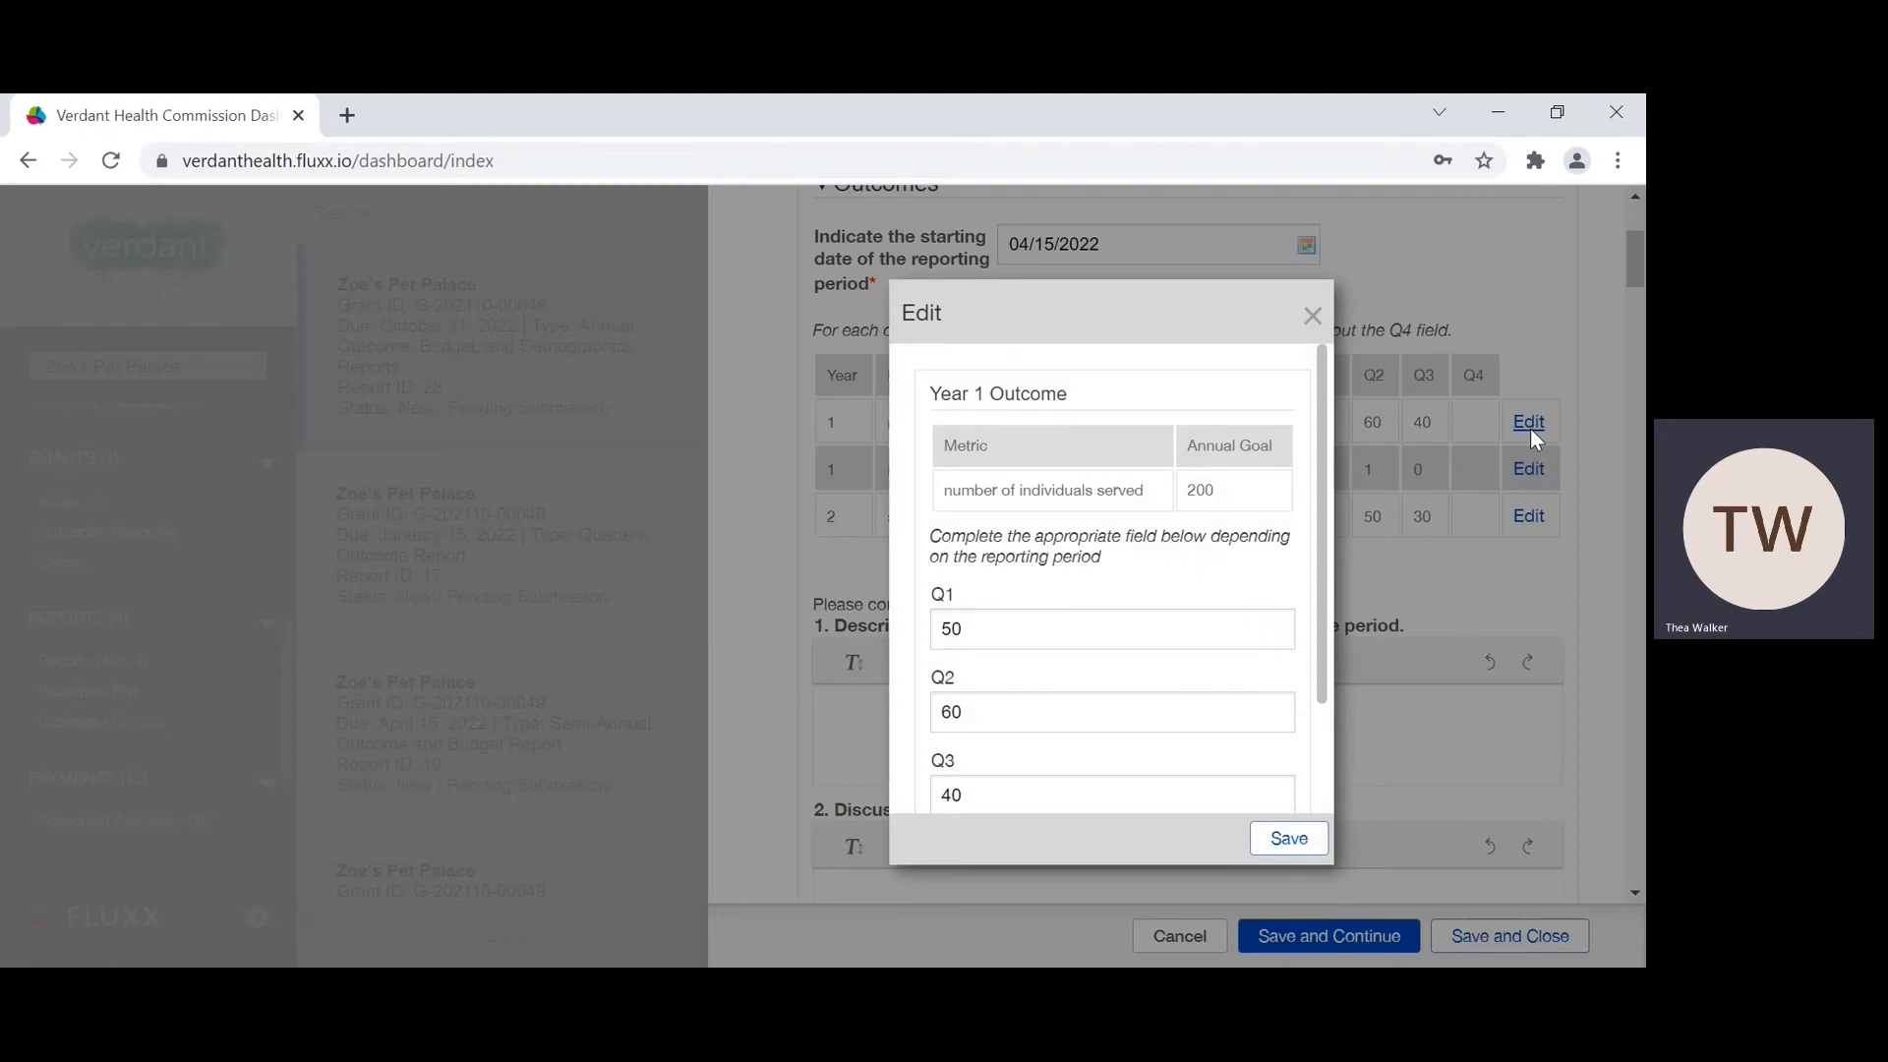
scroll(1062, 588, down, 2)
click(993, 734)
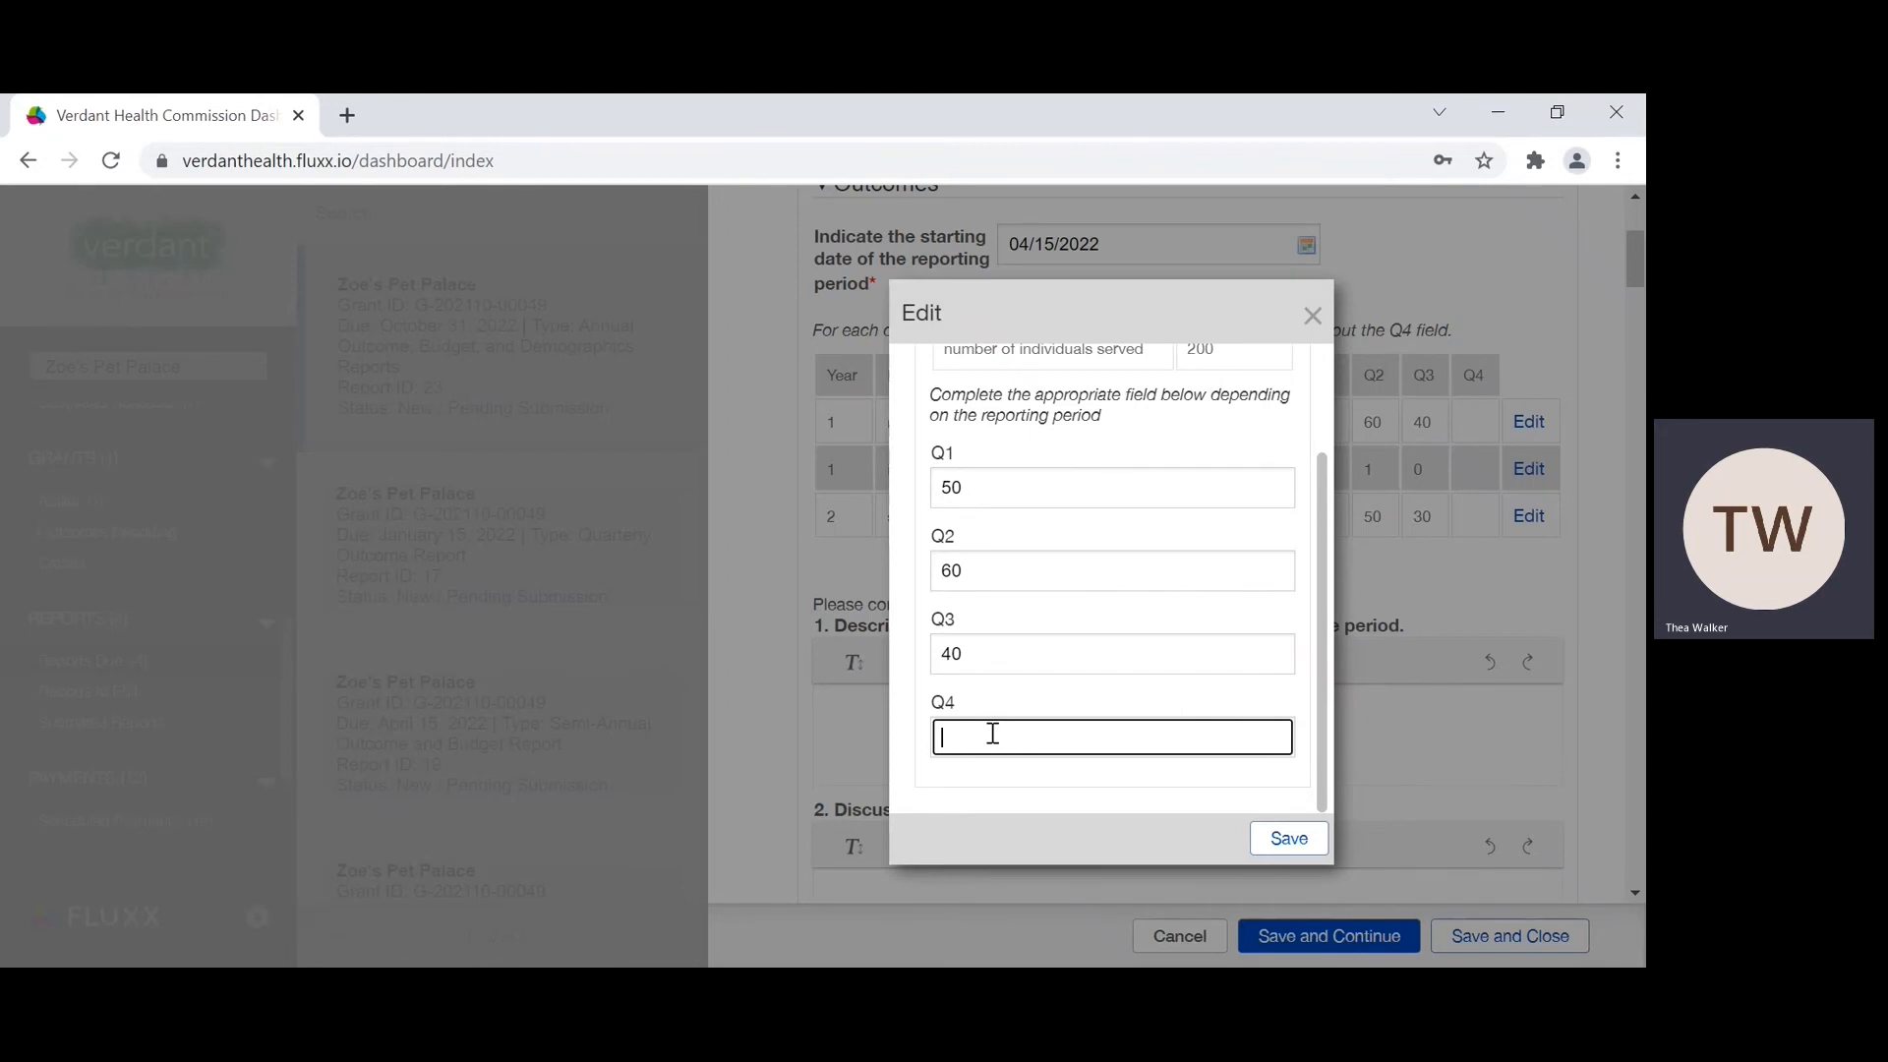
text(50)
scroll(1124, 681, up, 2)
scroll(1124, 682, up, 1)
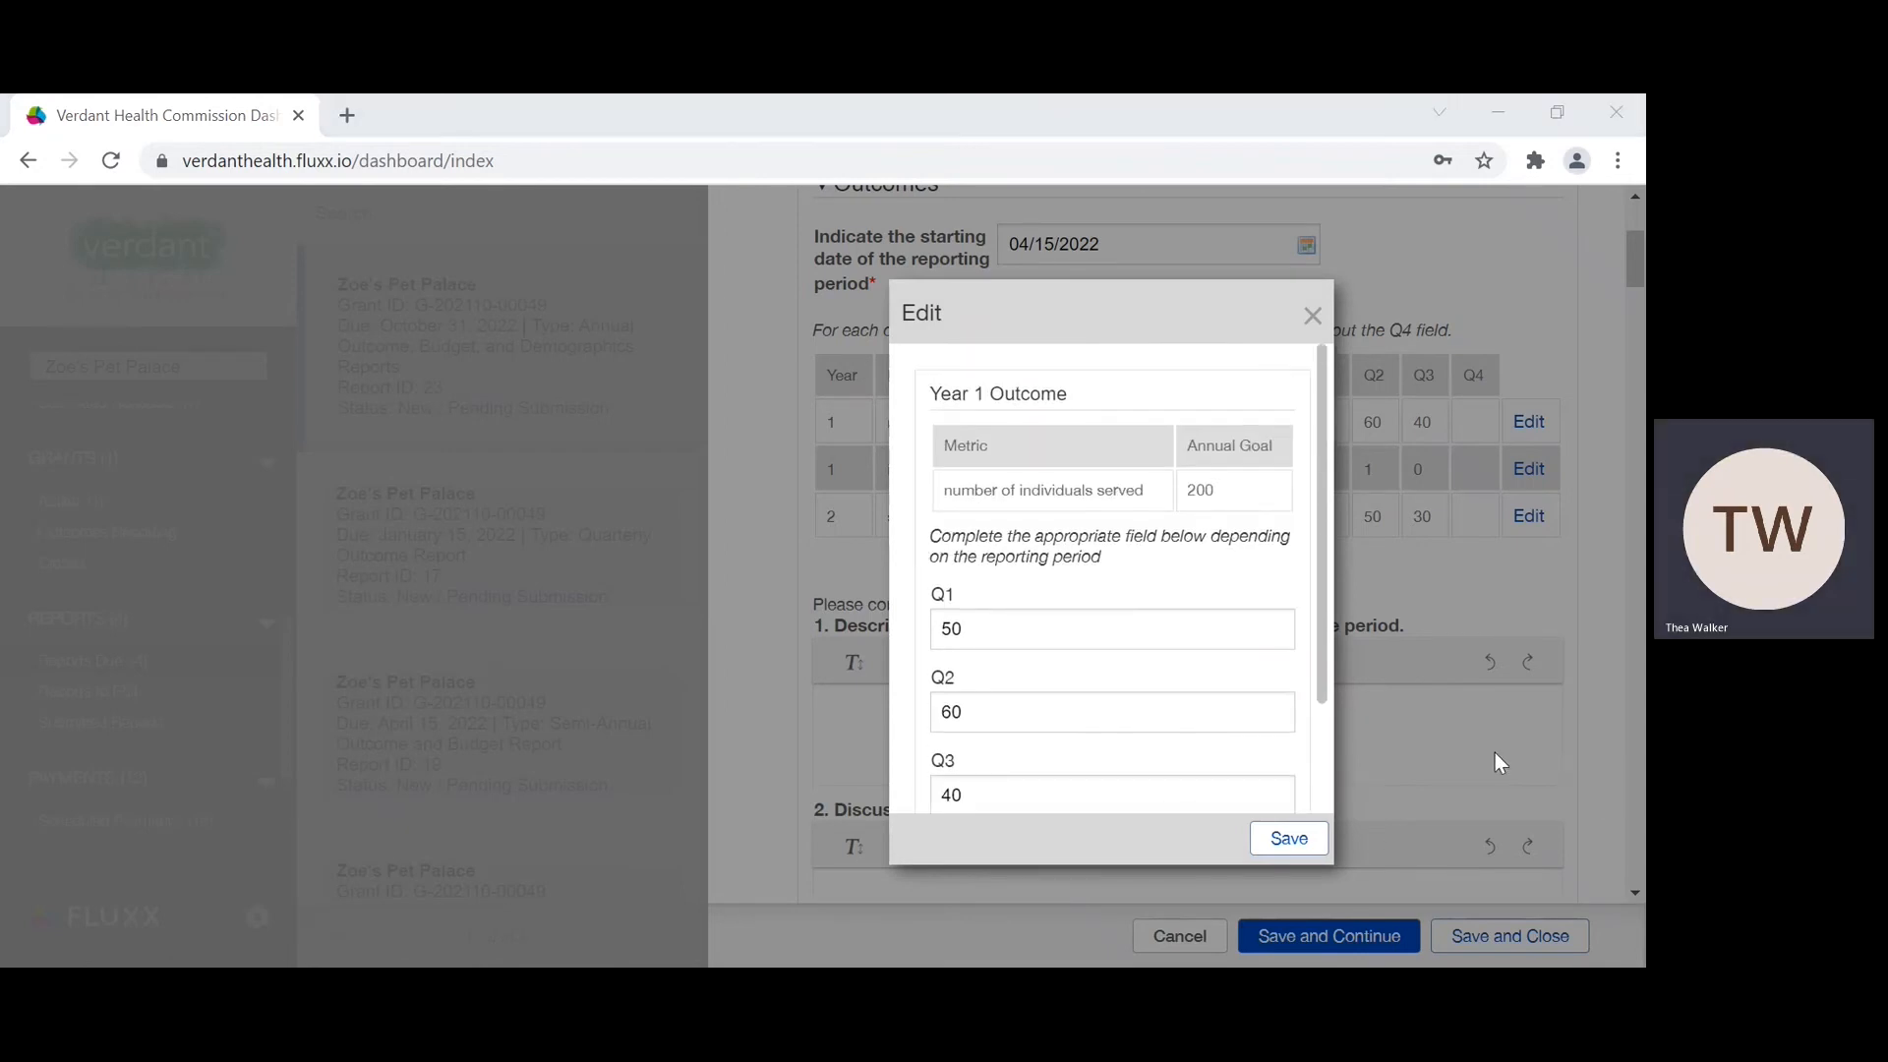
click(1281, 848)
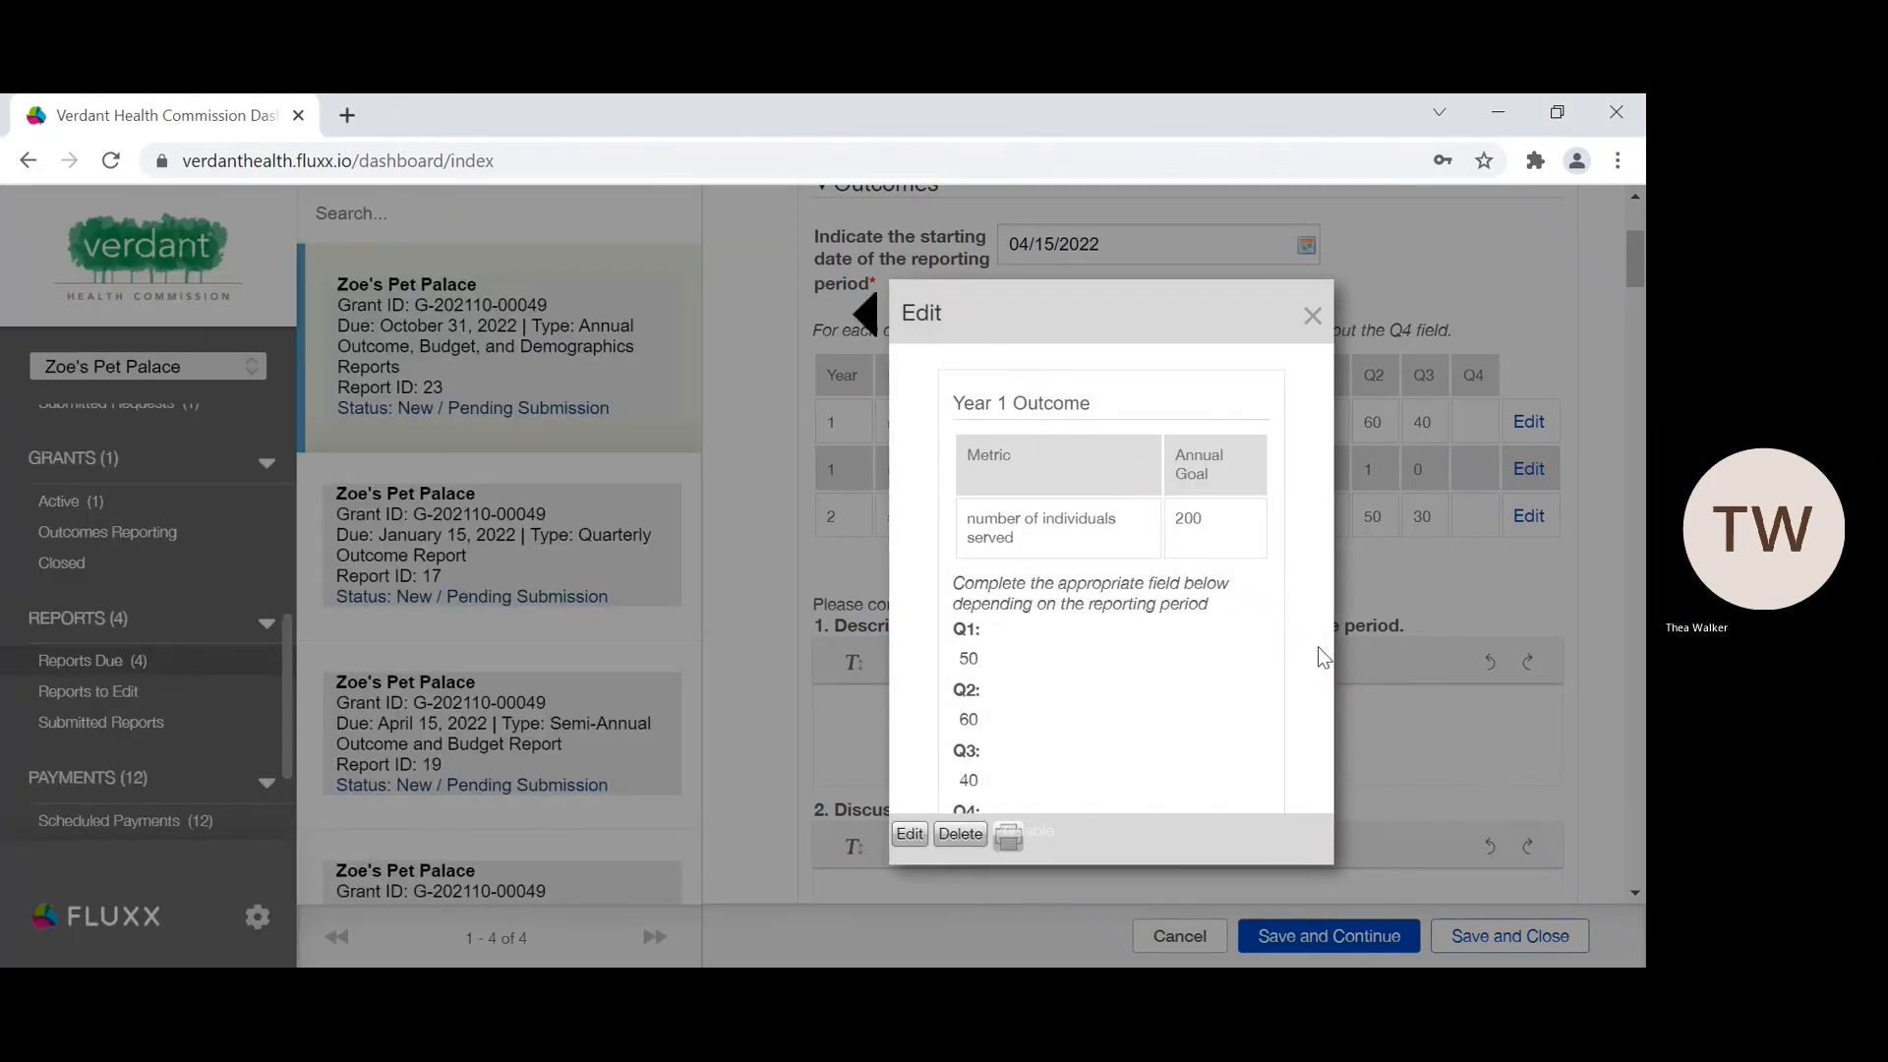
Step: Check the saved outcome's quarterly values, close the entry, and save the report while keeping it open for editing
scroll(1070, 612, down, 2)
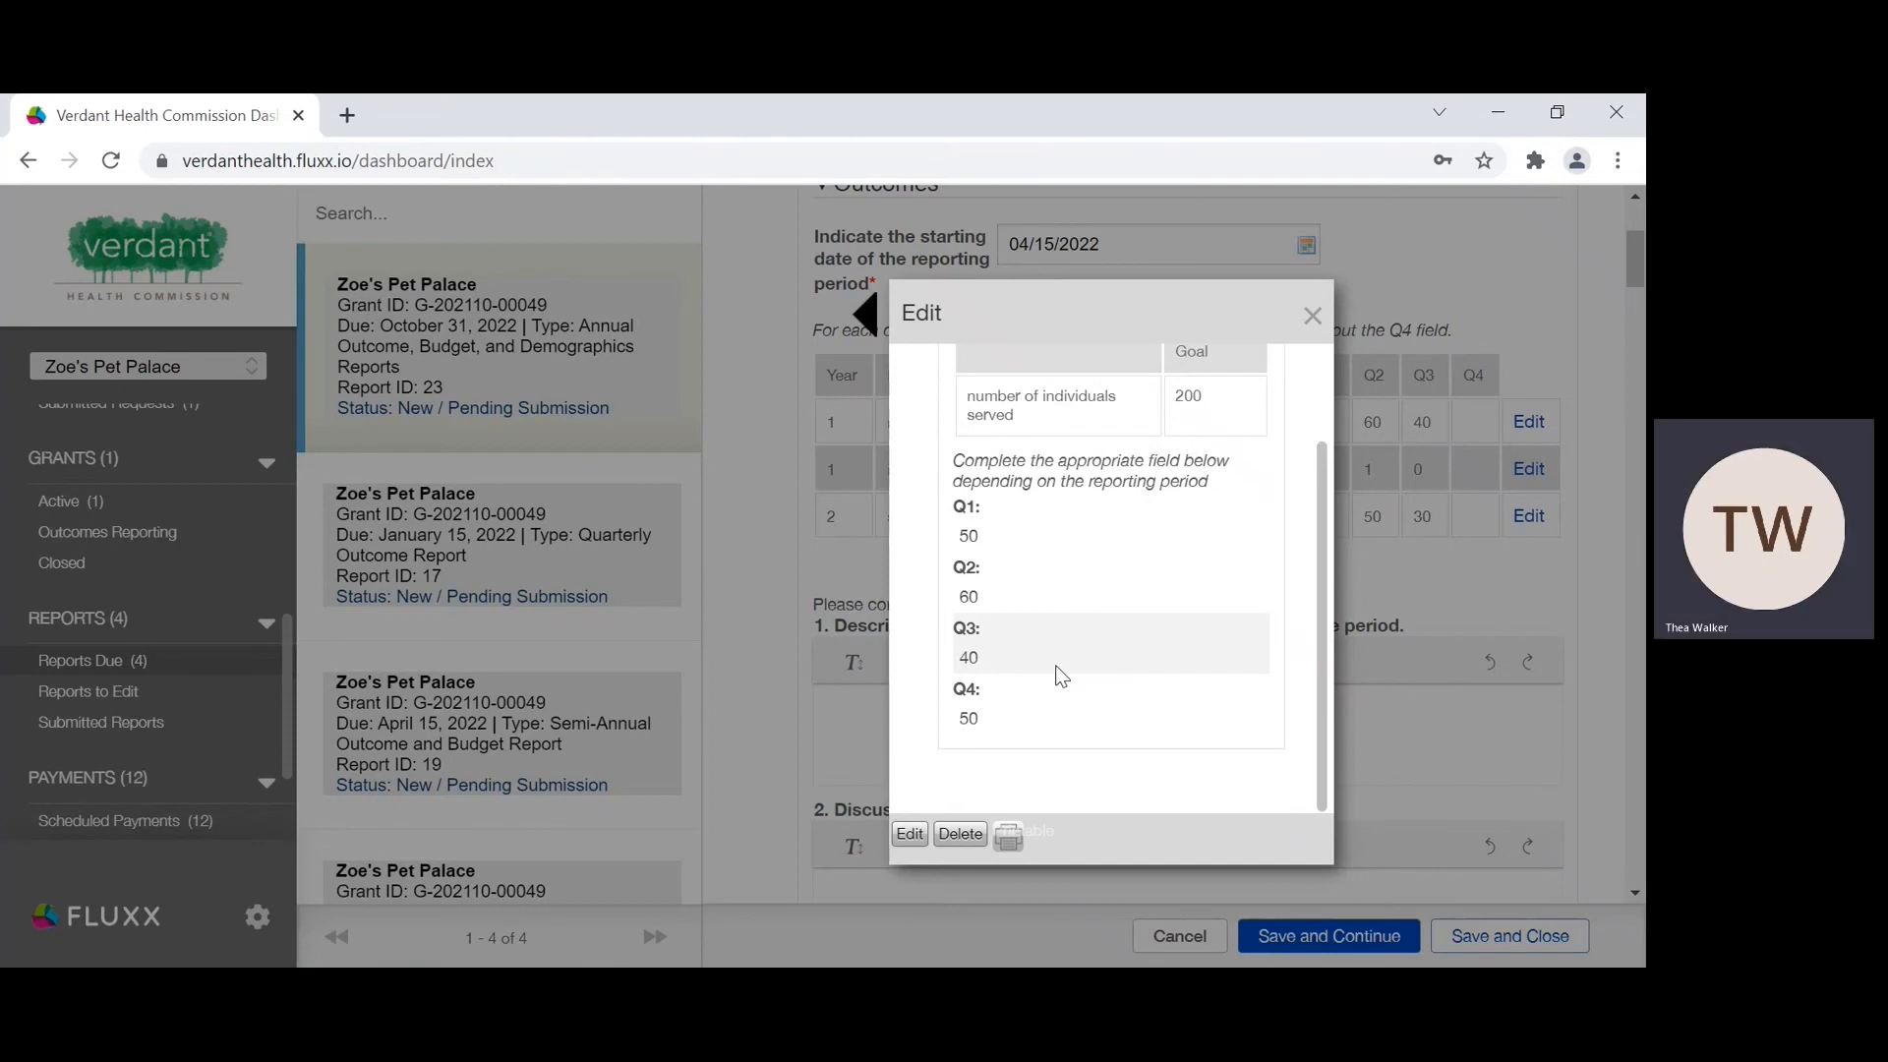
click(1310, 317)
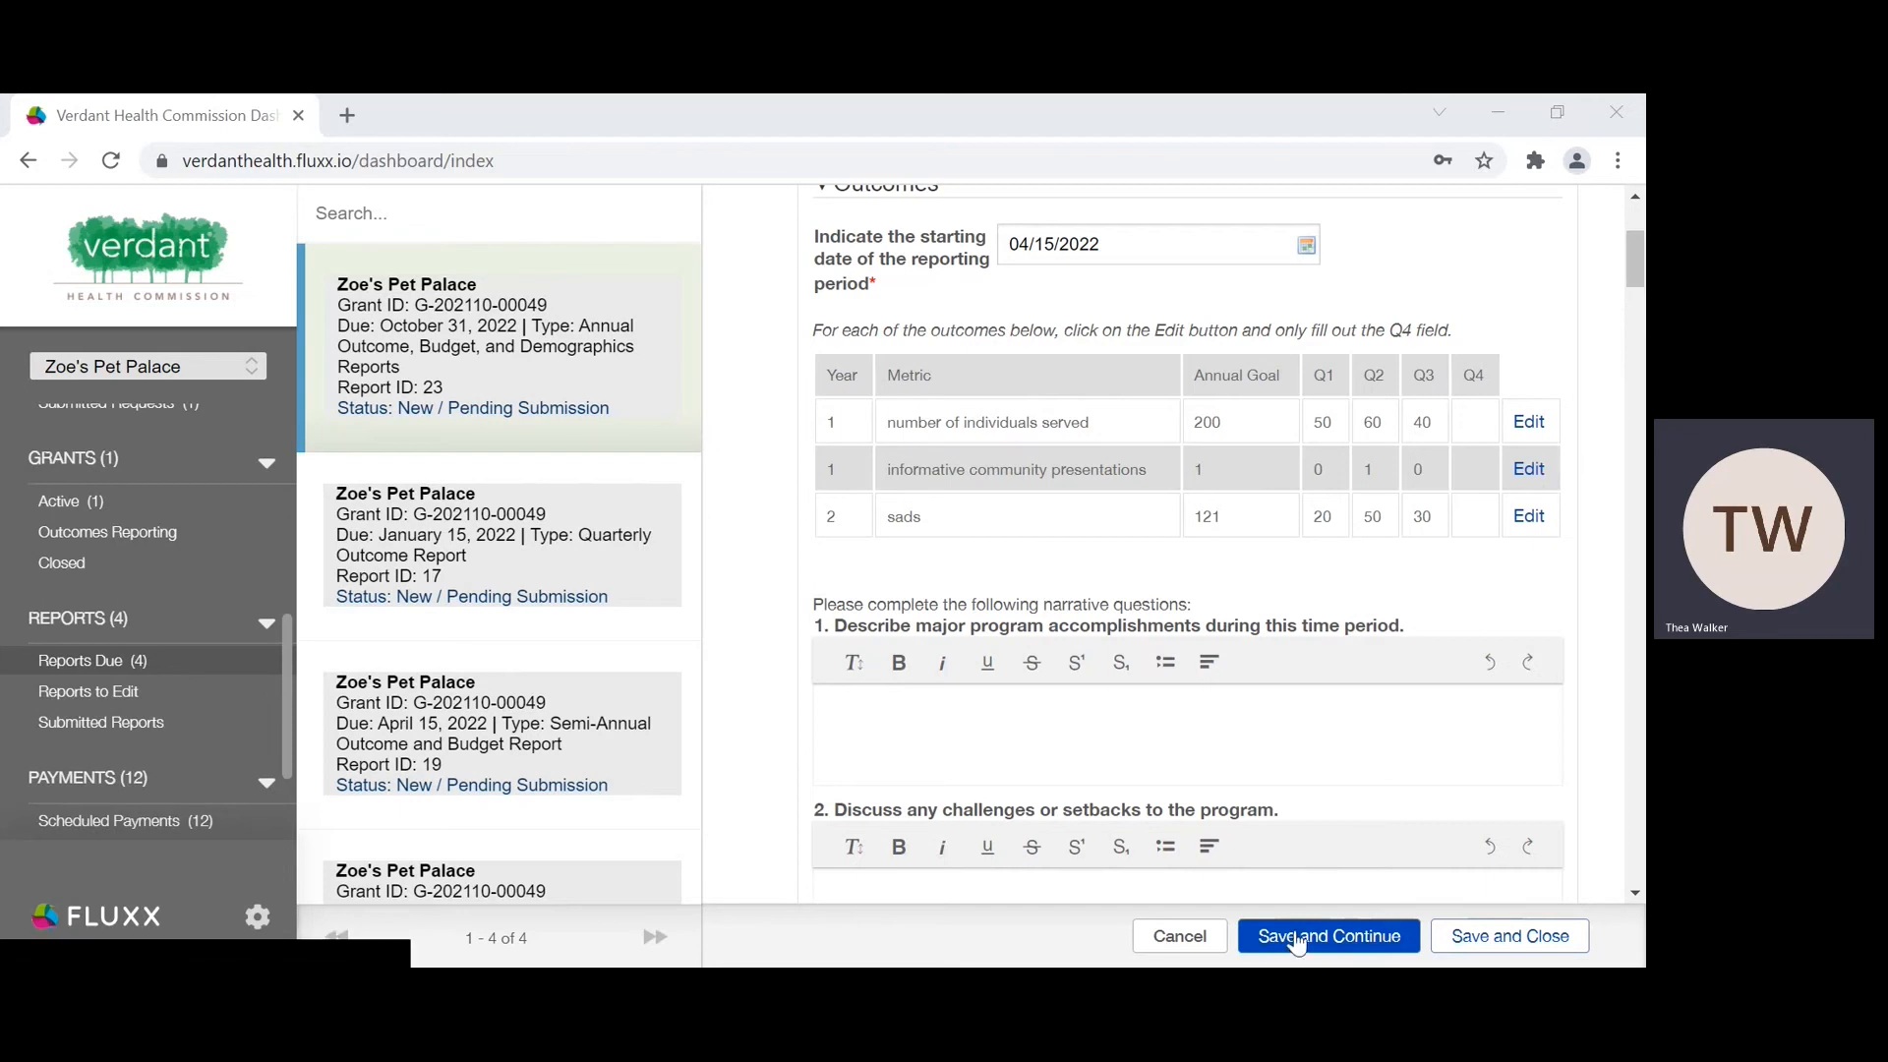
click(1296, 942)
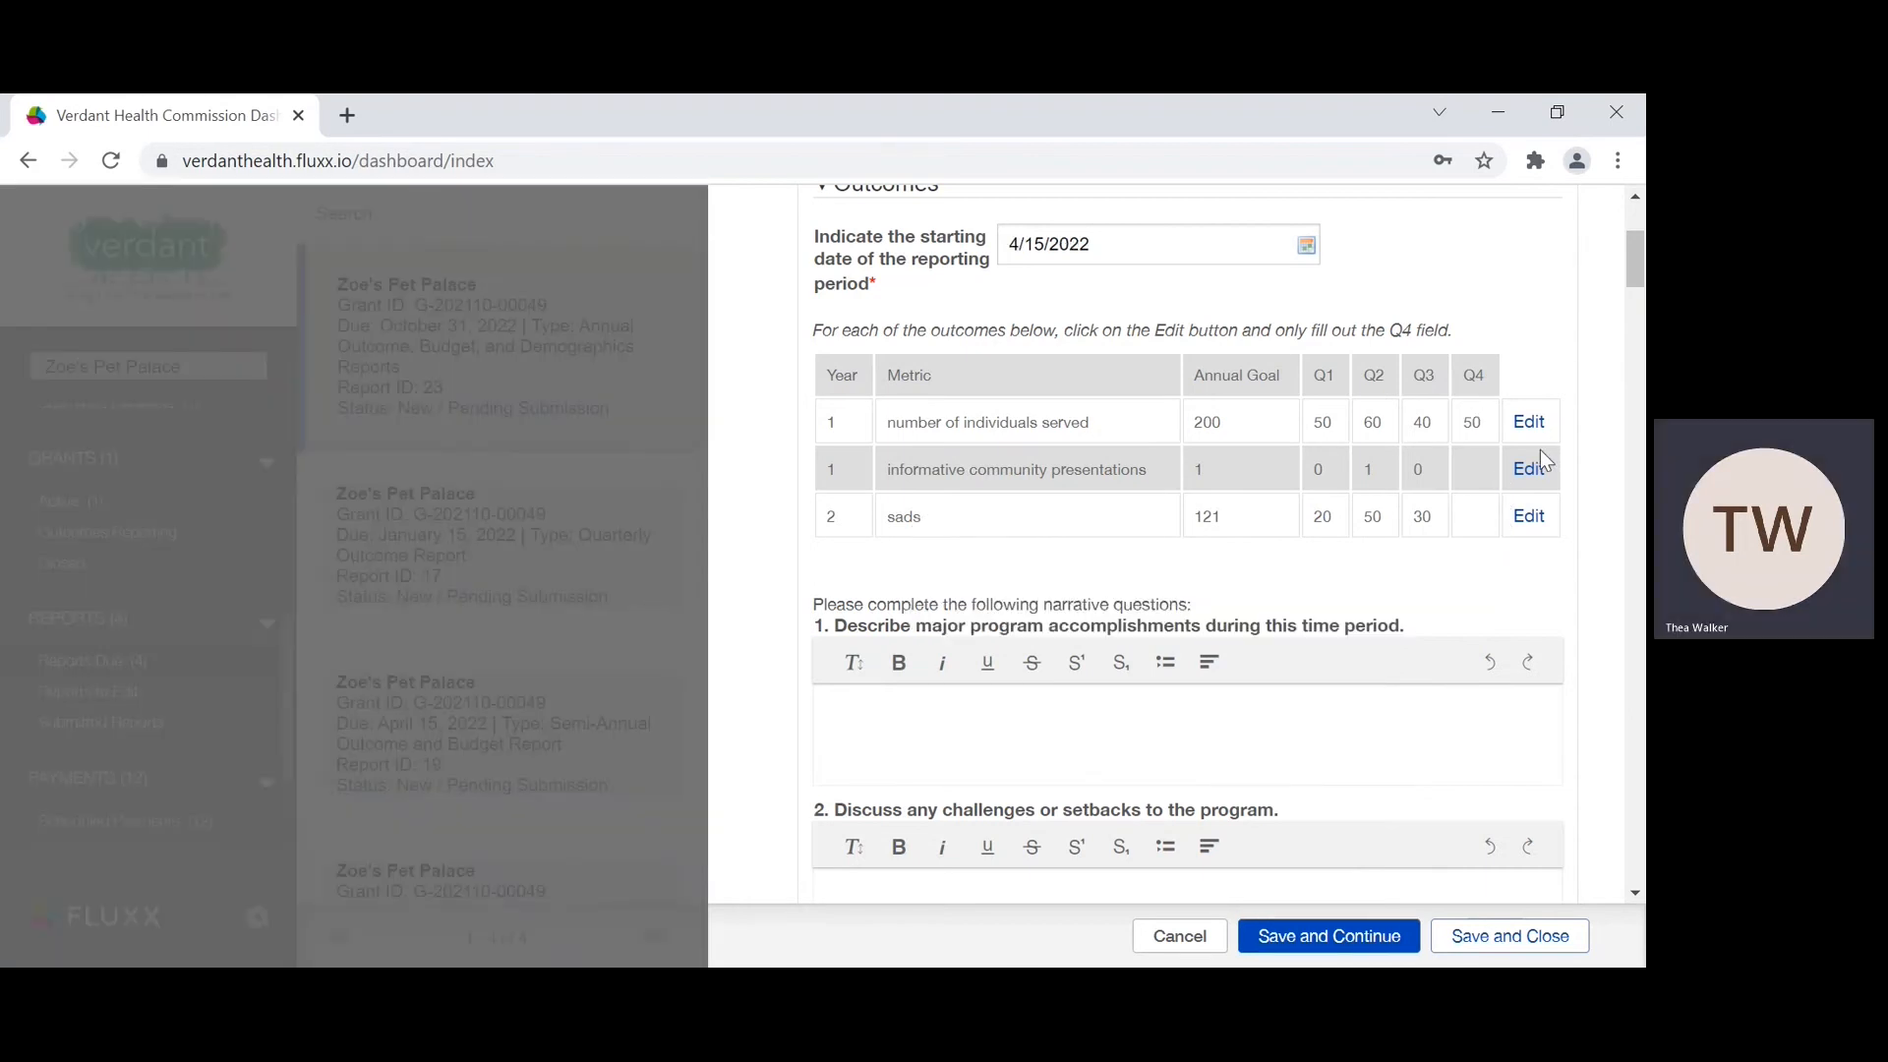
Step: Enter 0 as the Q4 value of the Year 1 "informative community presentations" outcome, save the entry and close it
click(1546, 468)
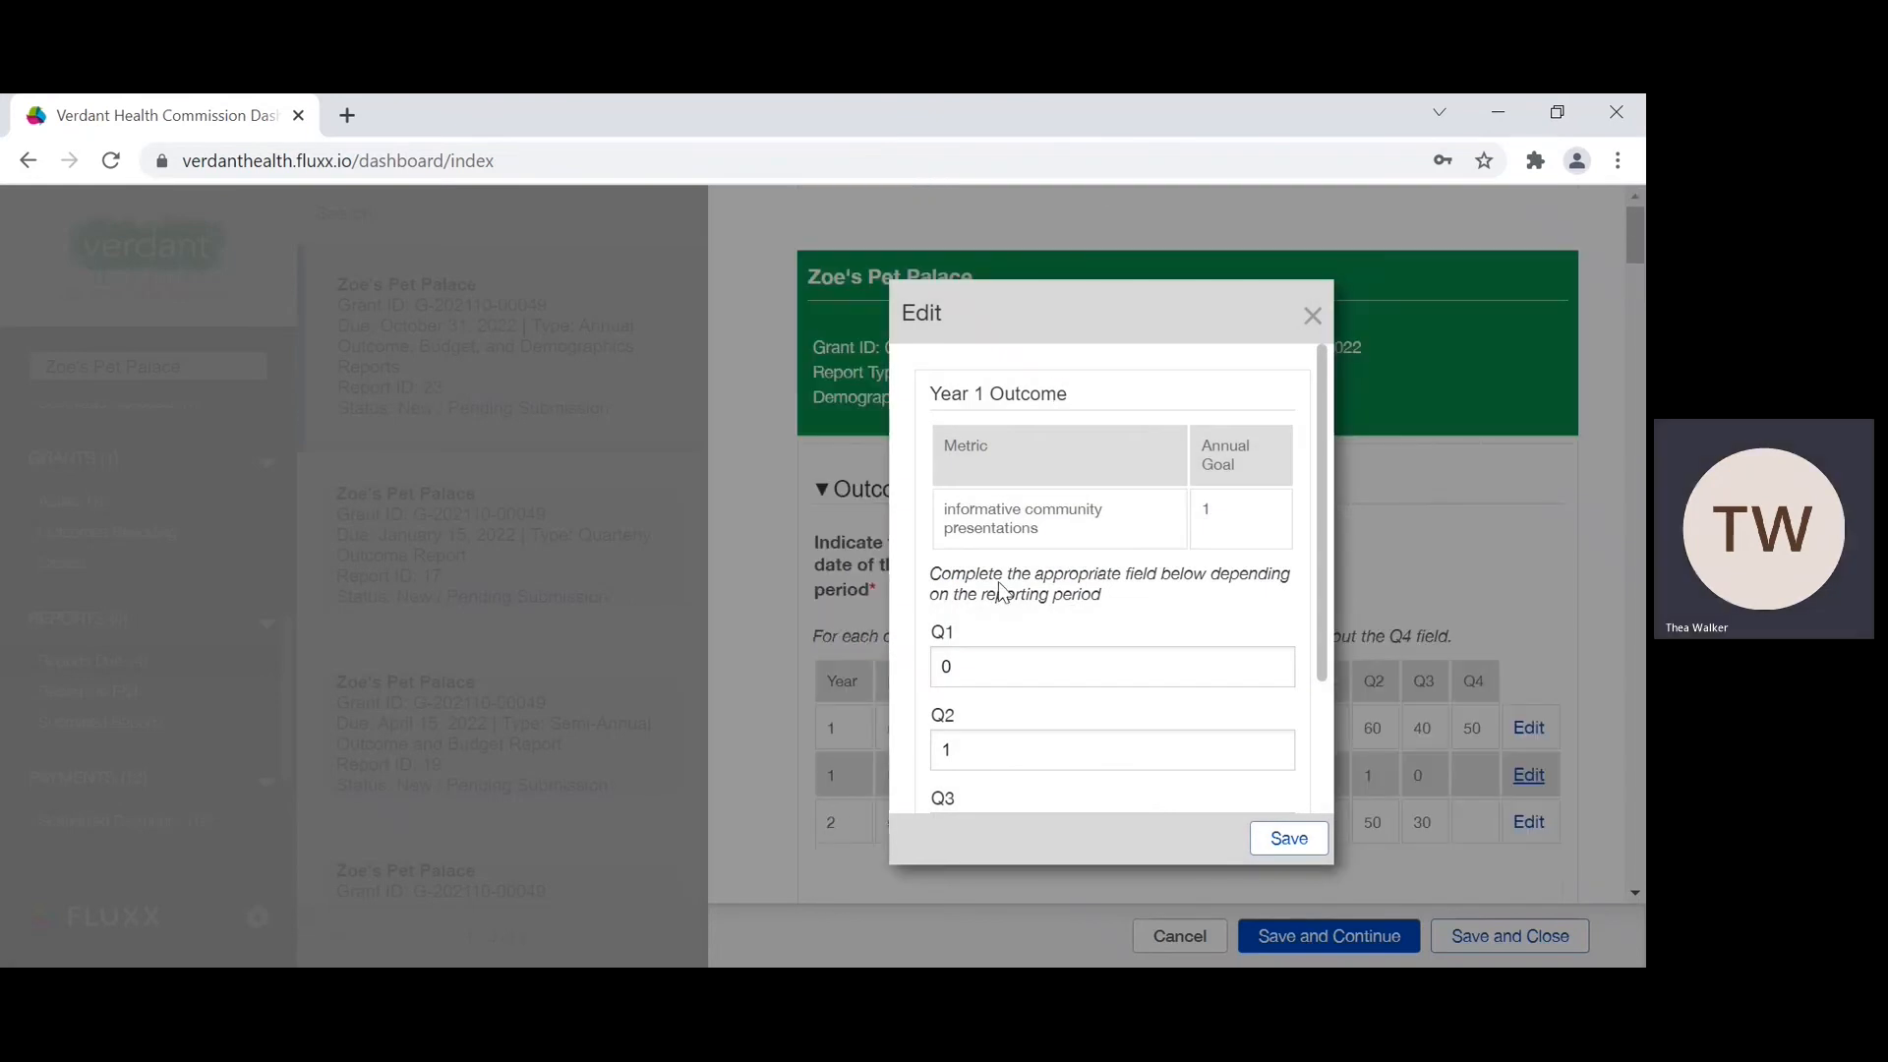
scroll(1285, 682, down, 1)
scroll(1284, 681, down, 2)
click(943, 752)
text(0)
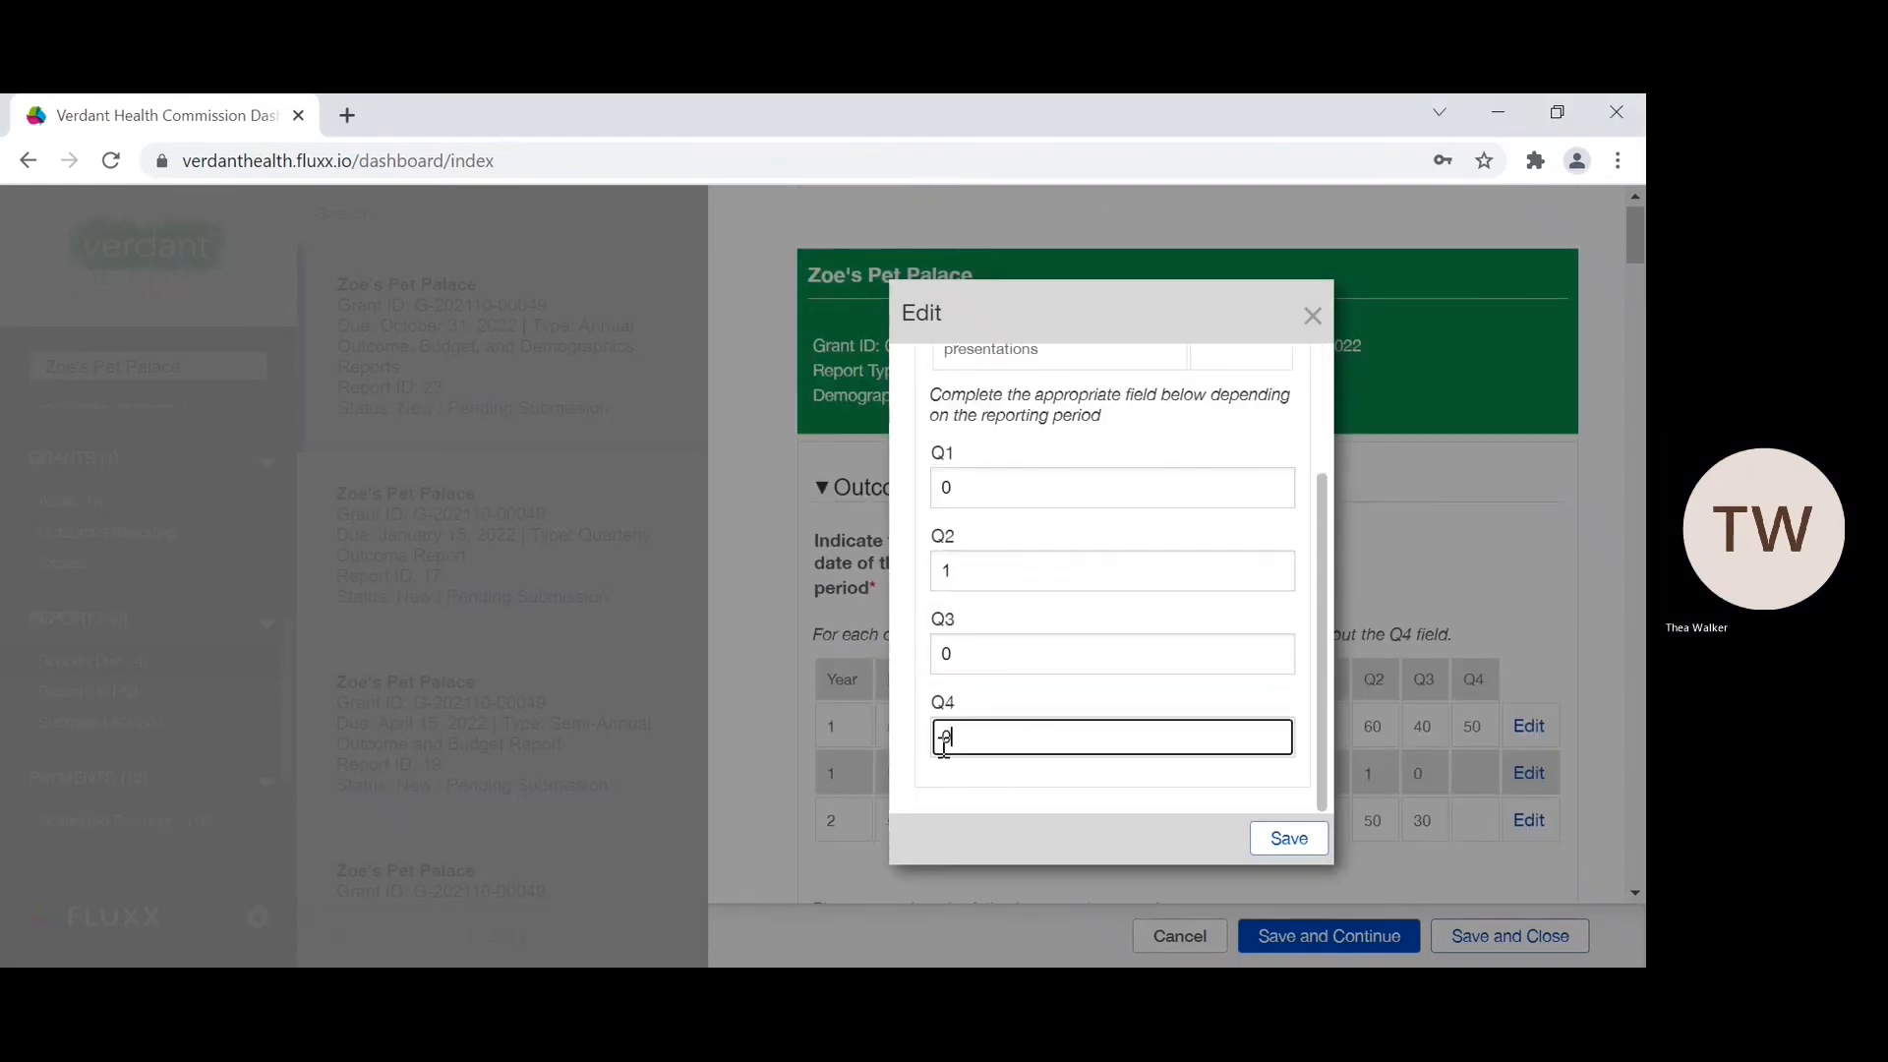
click(1307, 838)
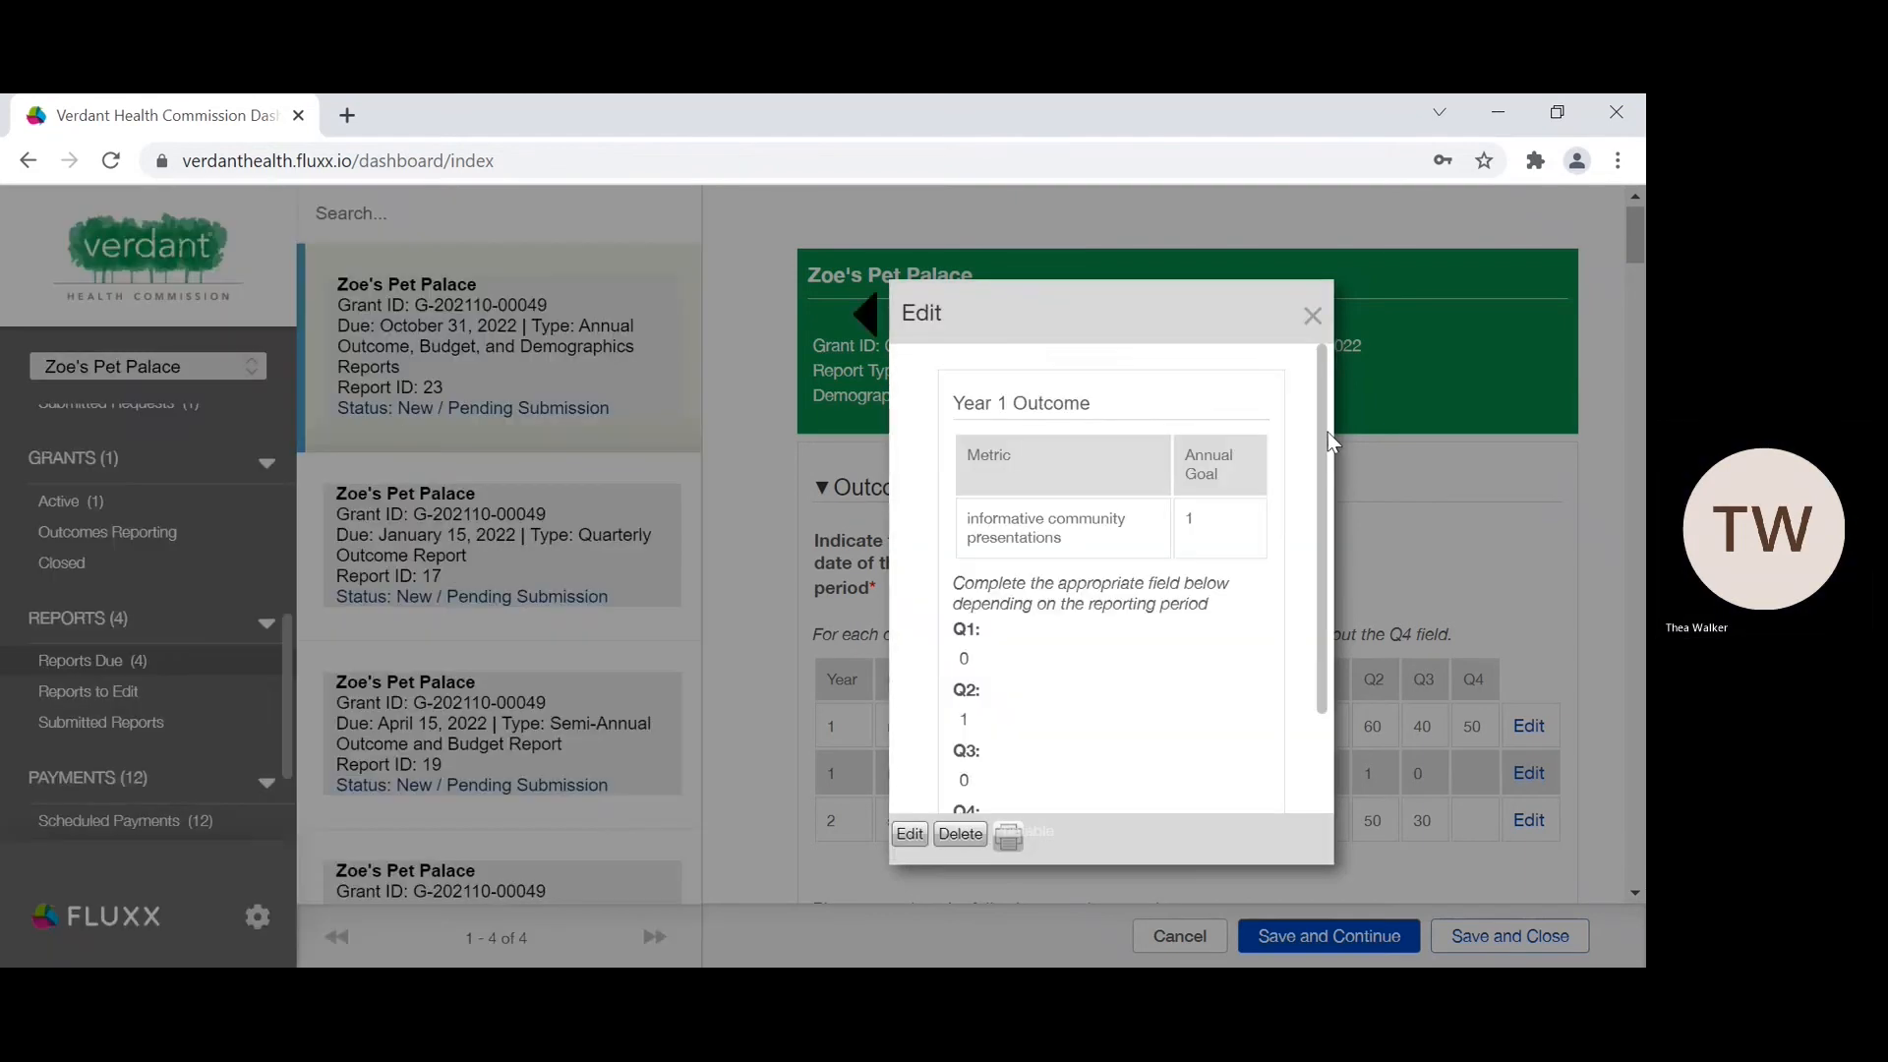
click(1311, 315)
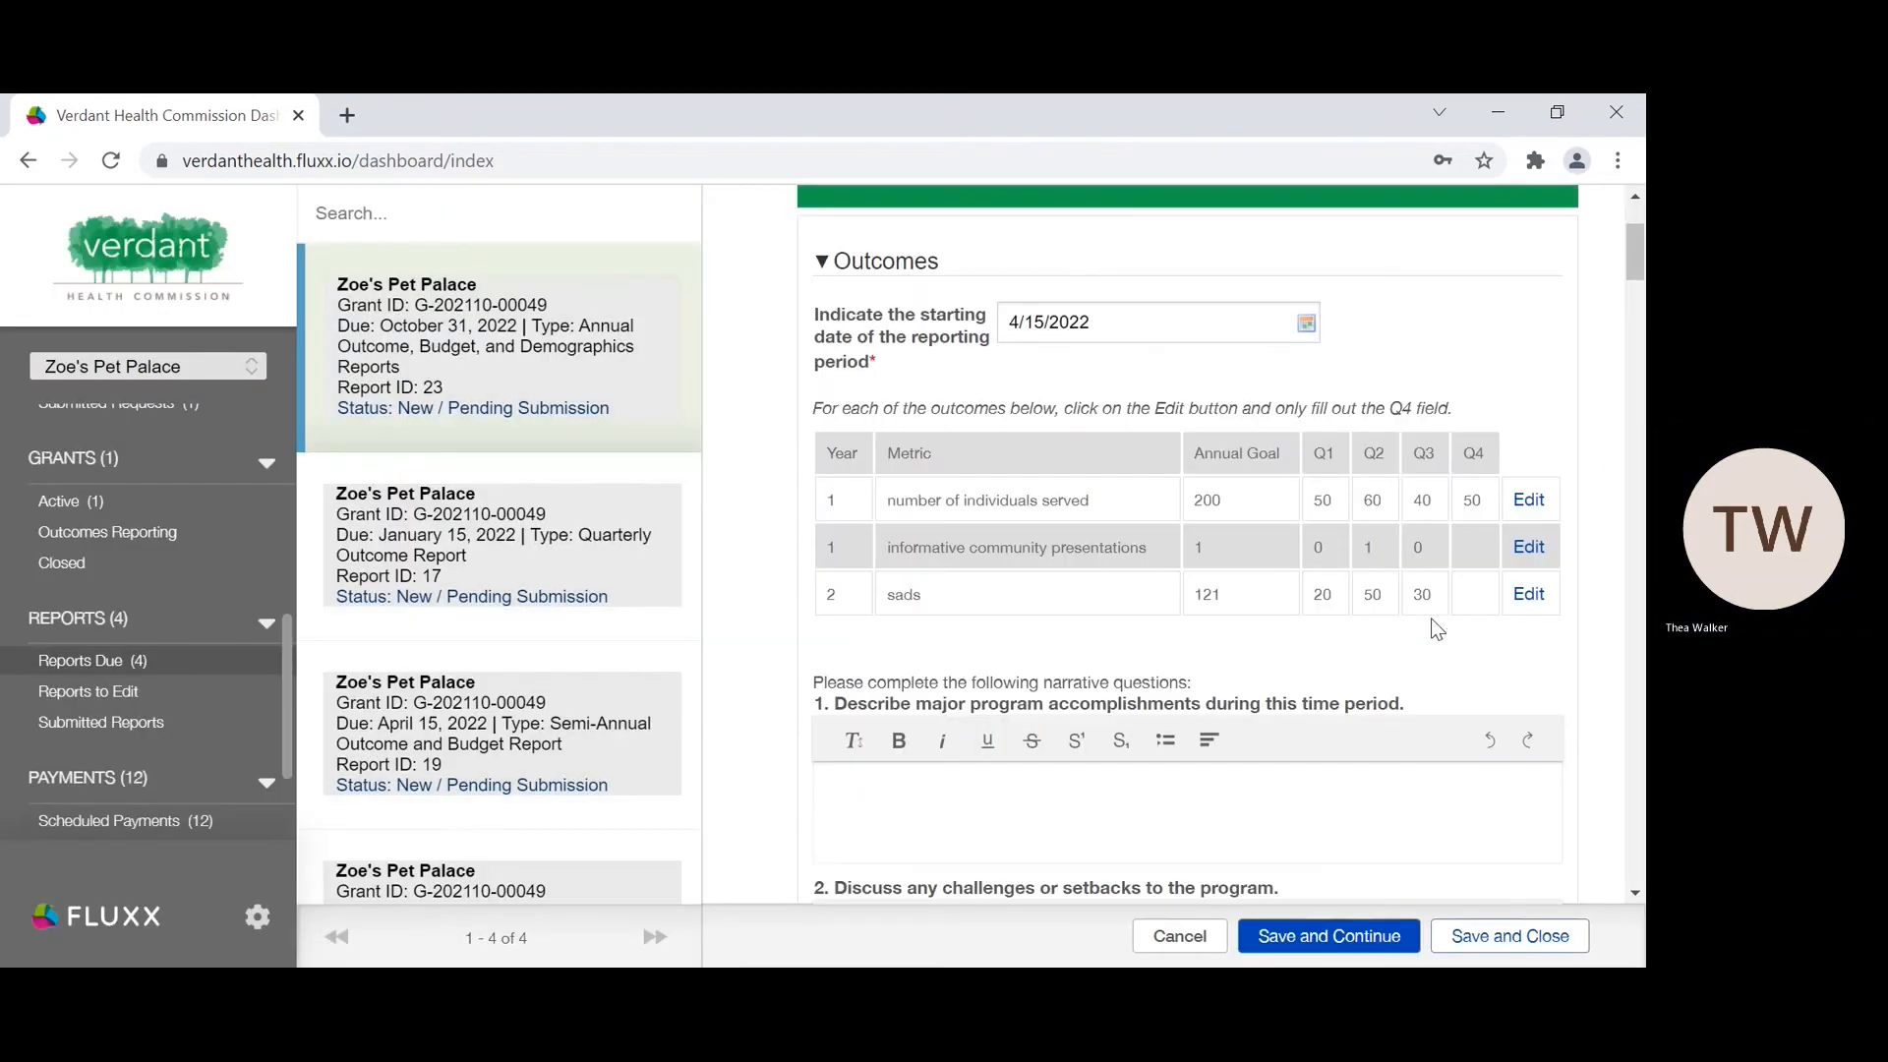
Step: Enter 21 as the Q4 value of the Year 2 "sads" outcome, save and close the entry, and save the report while keeping it open
click(1530, 597)
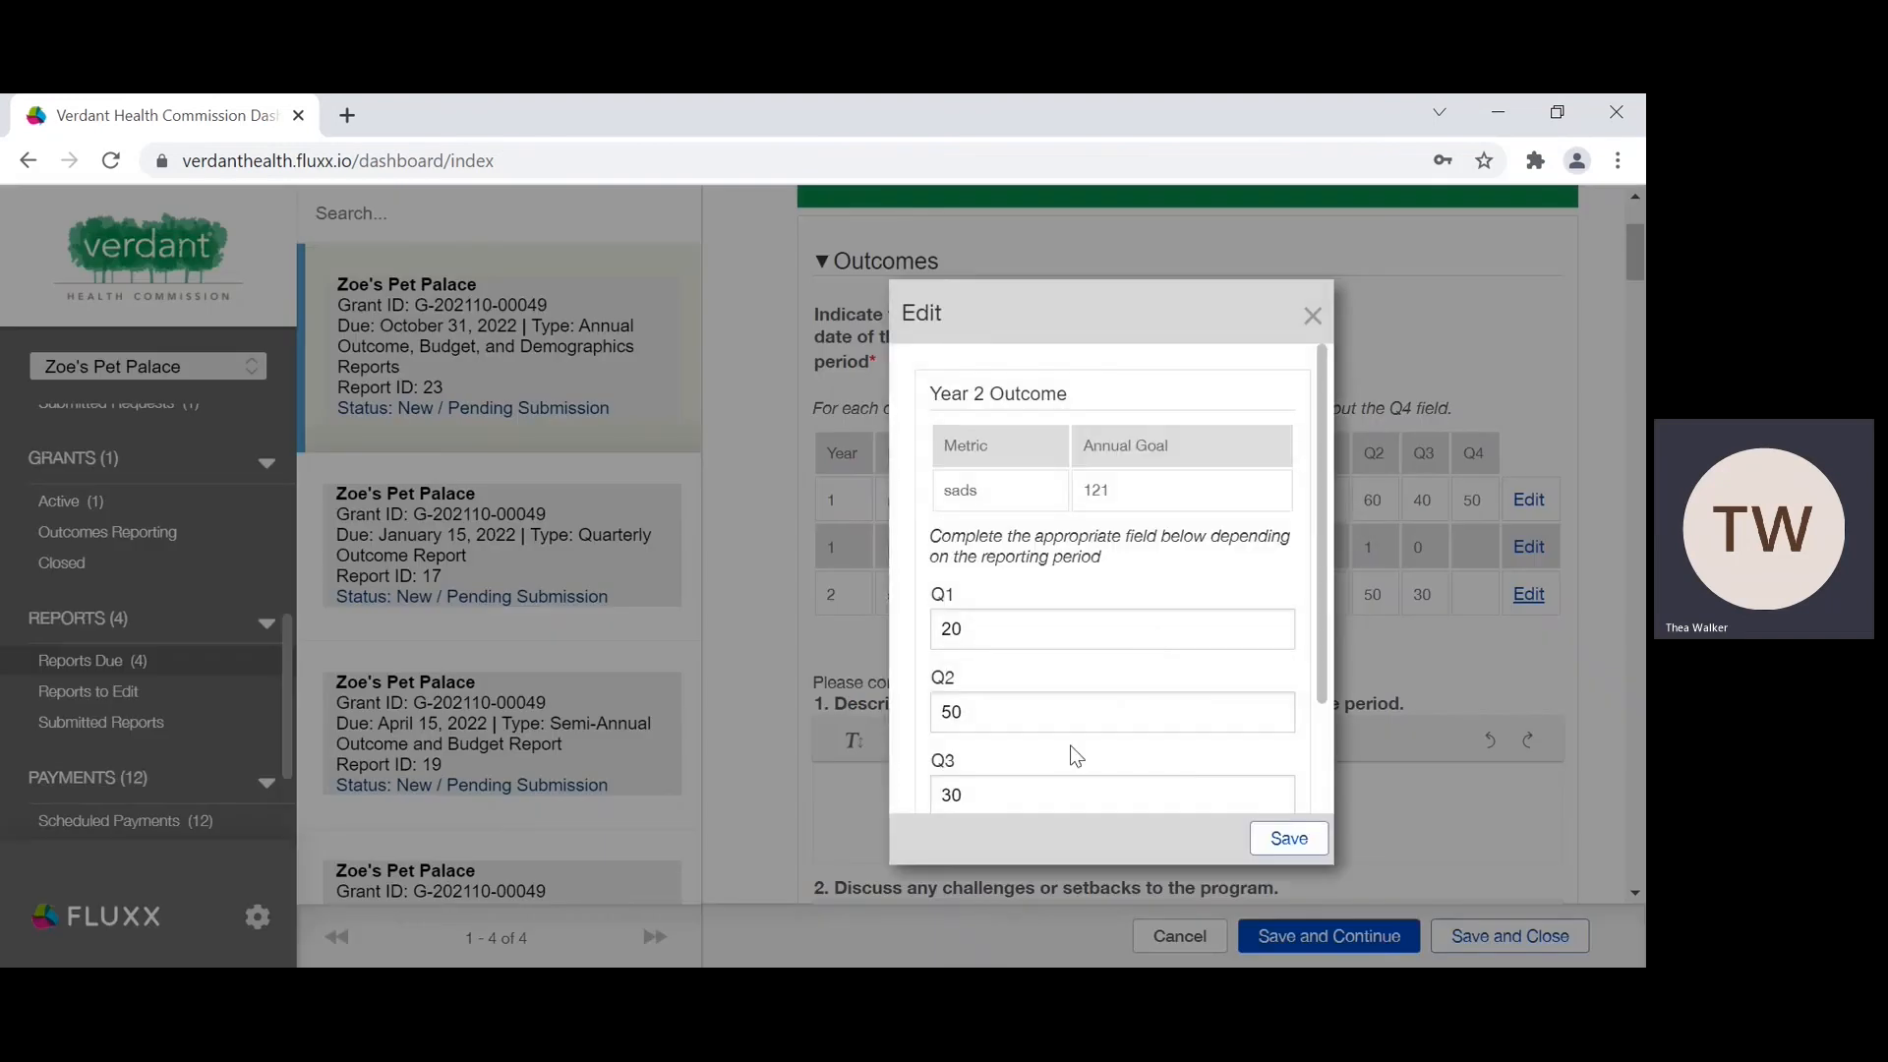
scroll(1058, 750, down, 2)
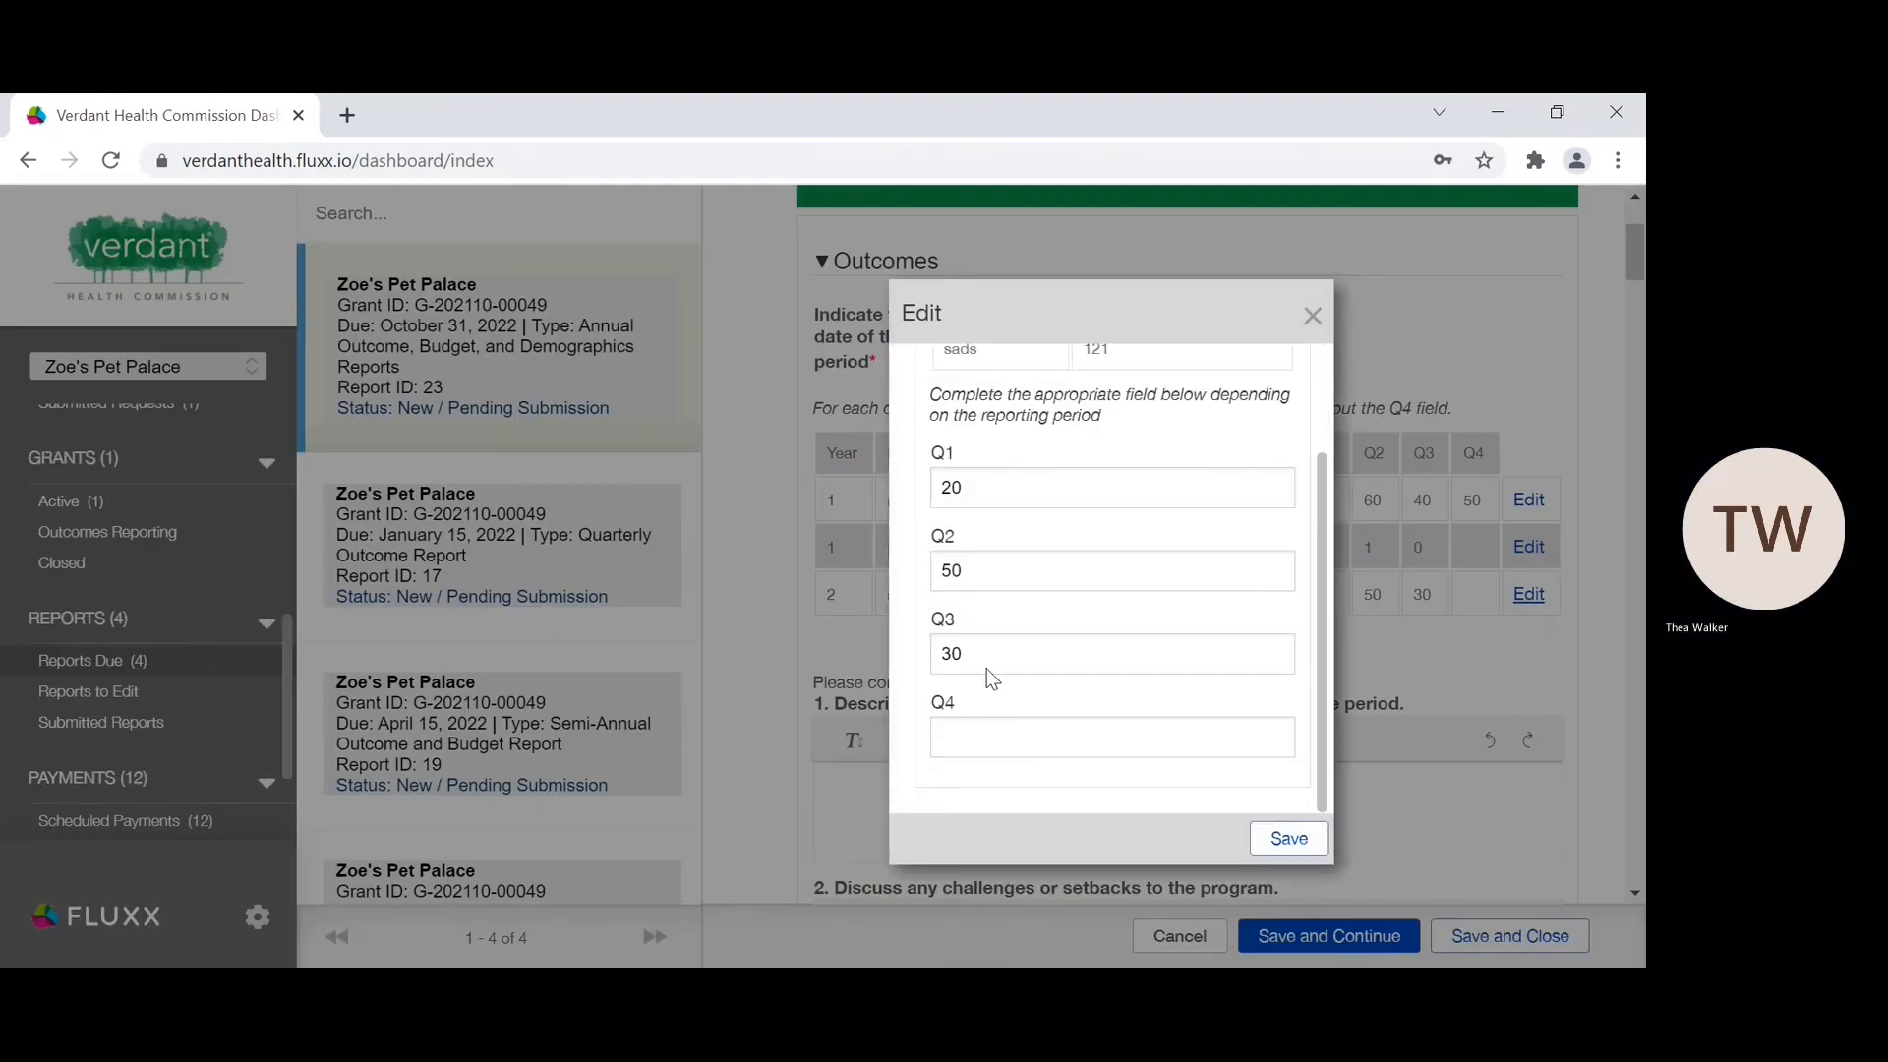
drag(1050, 327, 1125, 287)
click(1125, 286)
click(968, 750)
text(21)
click(1288, 837)
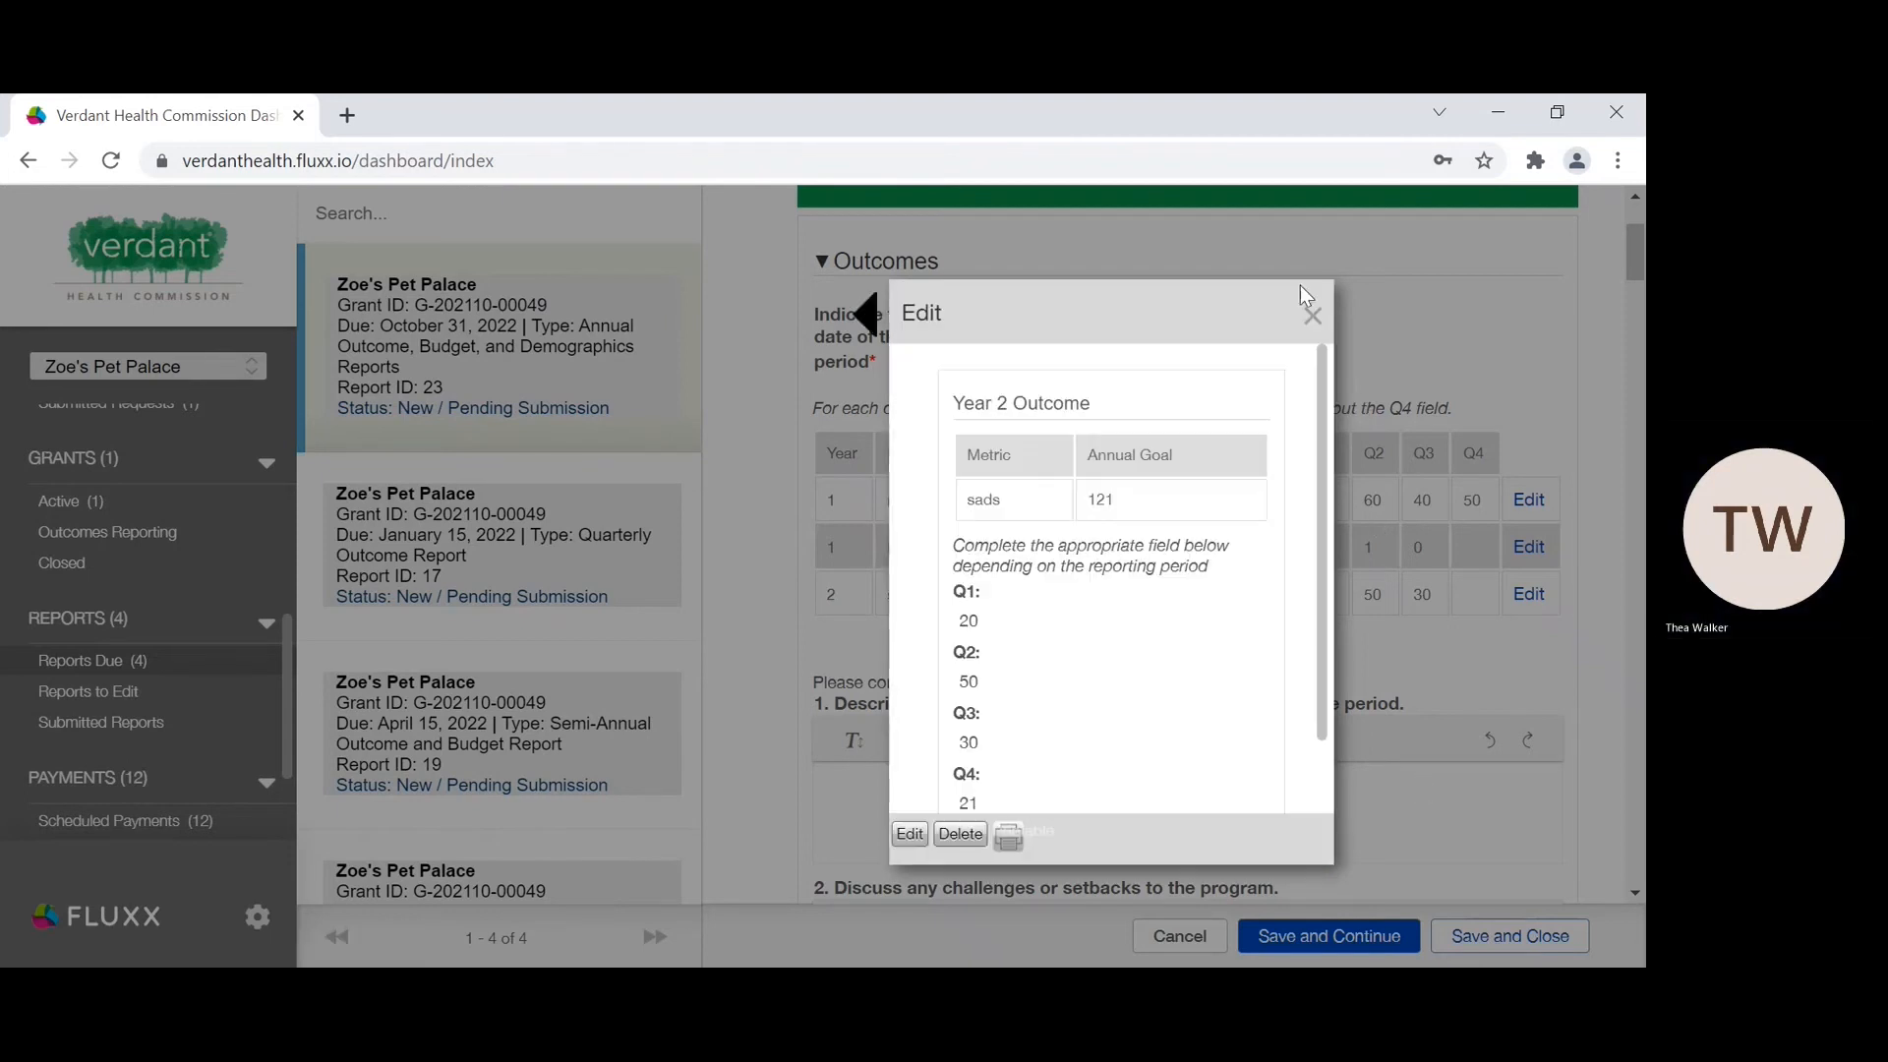
click(1312, 315)
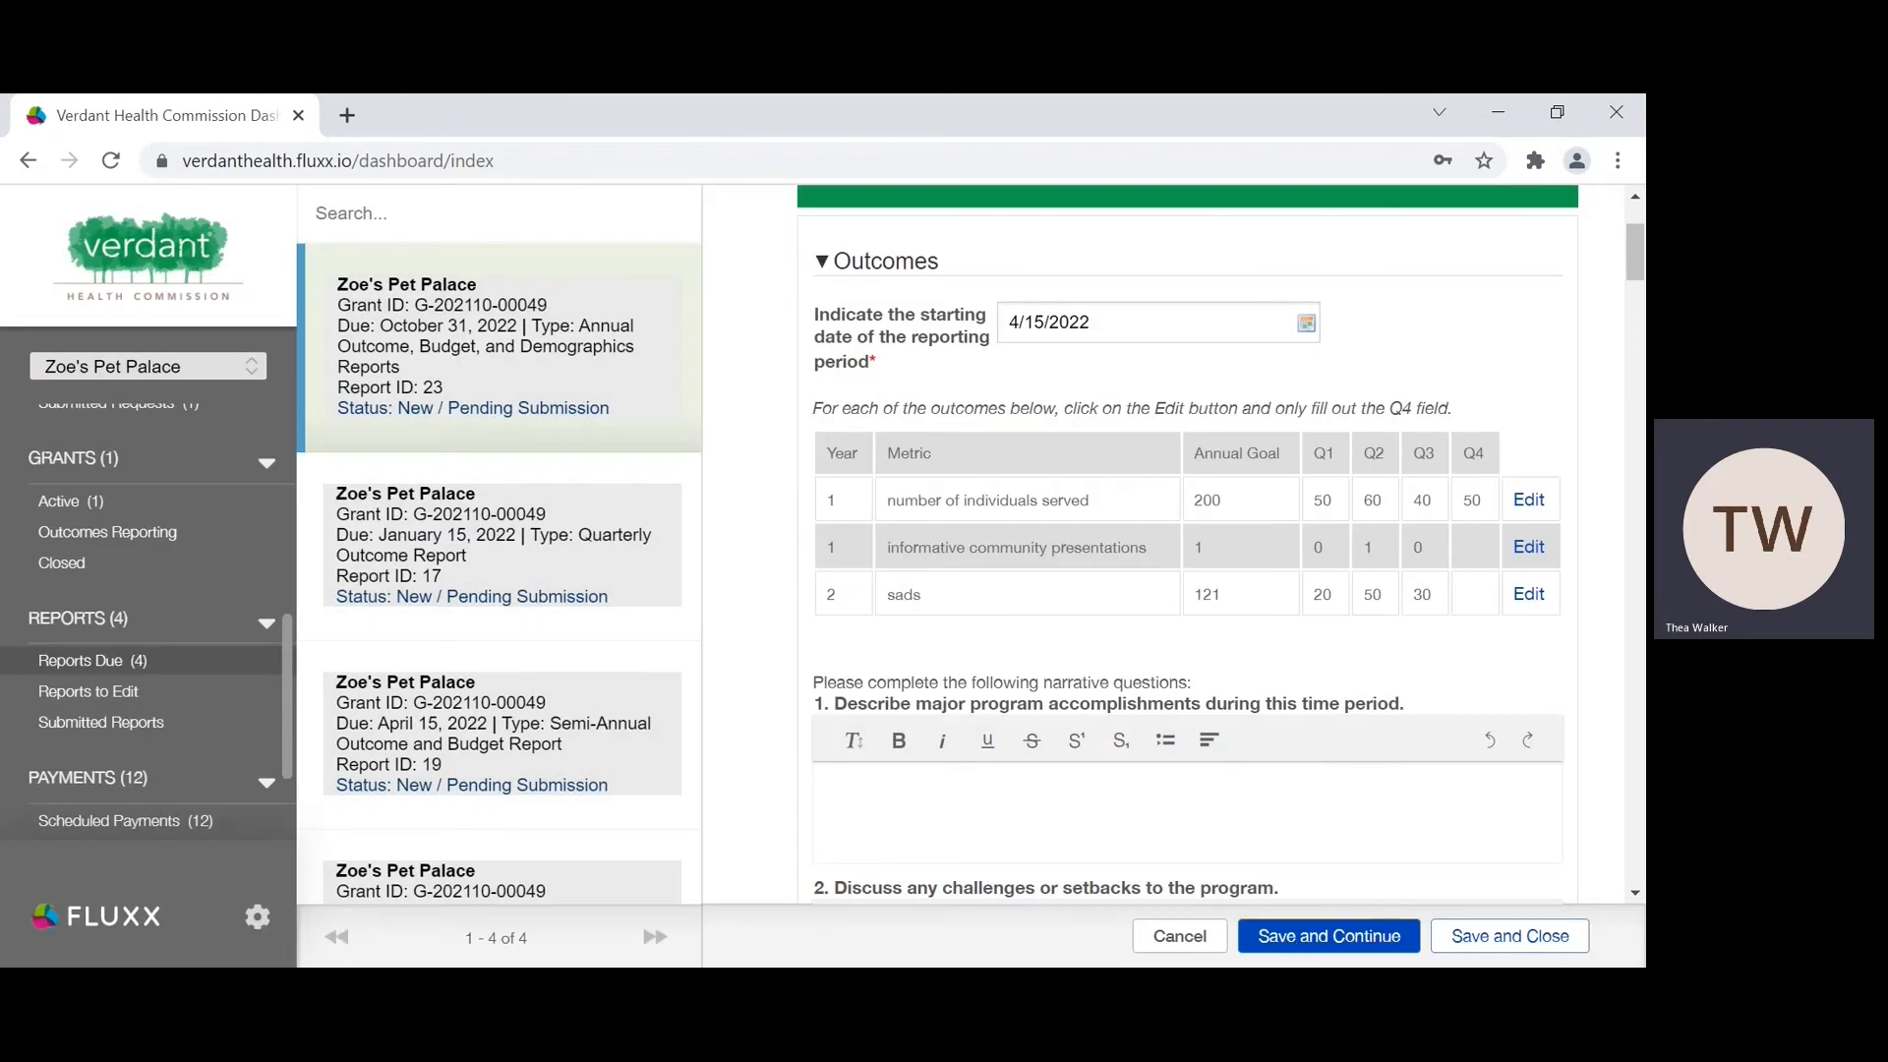
click(1289, 944)
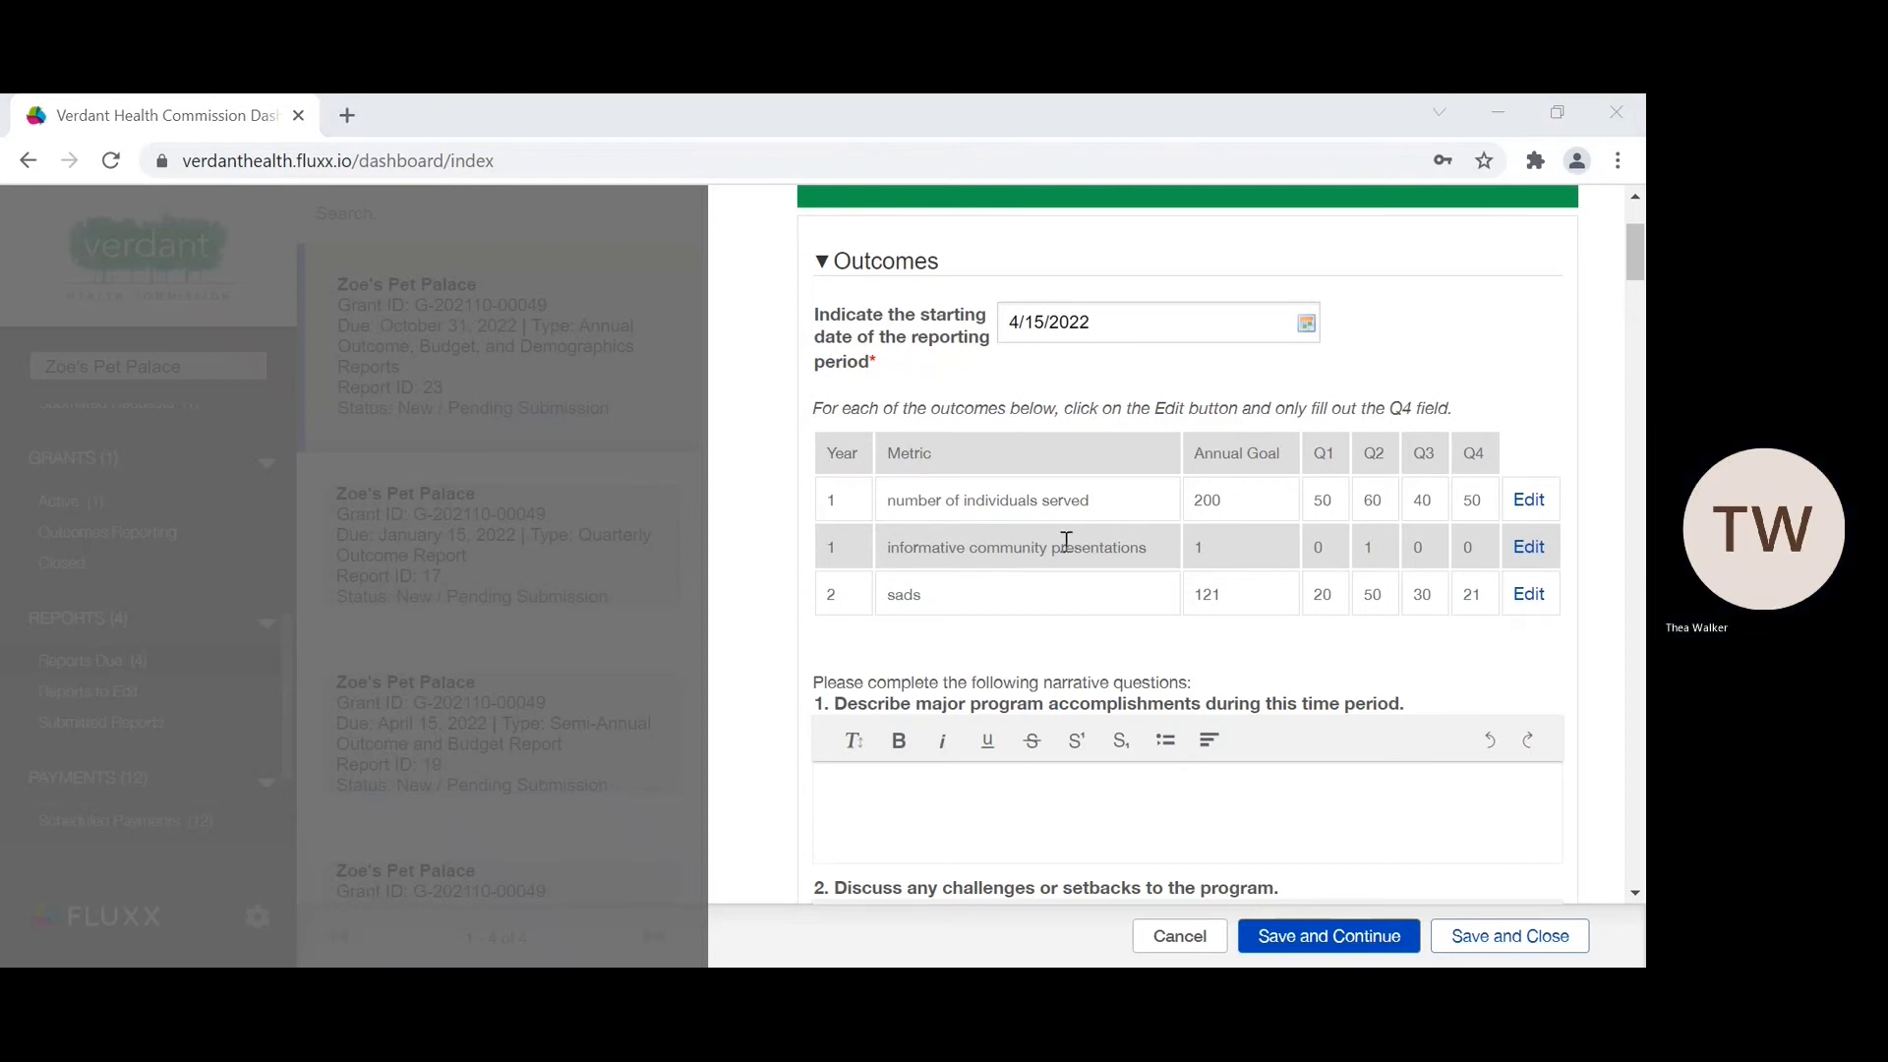
Step: Answer narrative questions 1 to 3 on accomplishments, challenges and program changes with "abcde"
scroll(987, 768, down, 5)
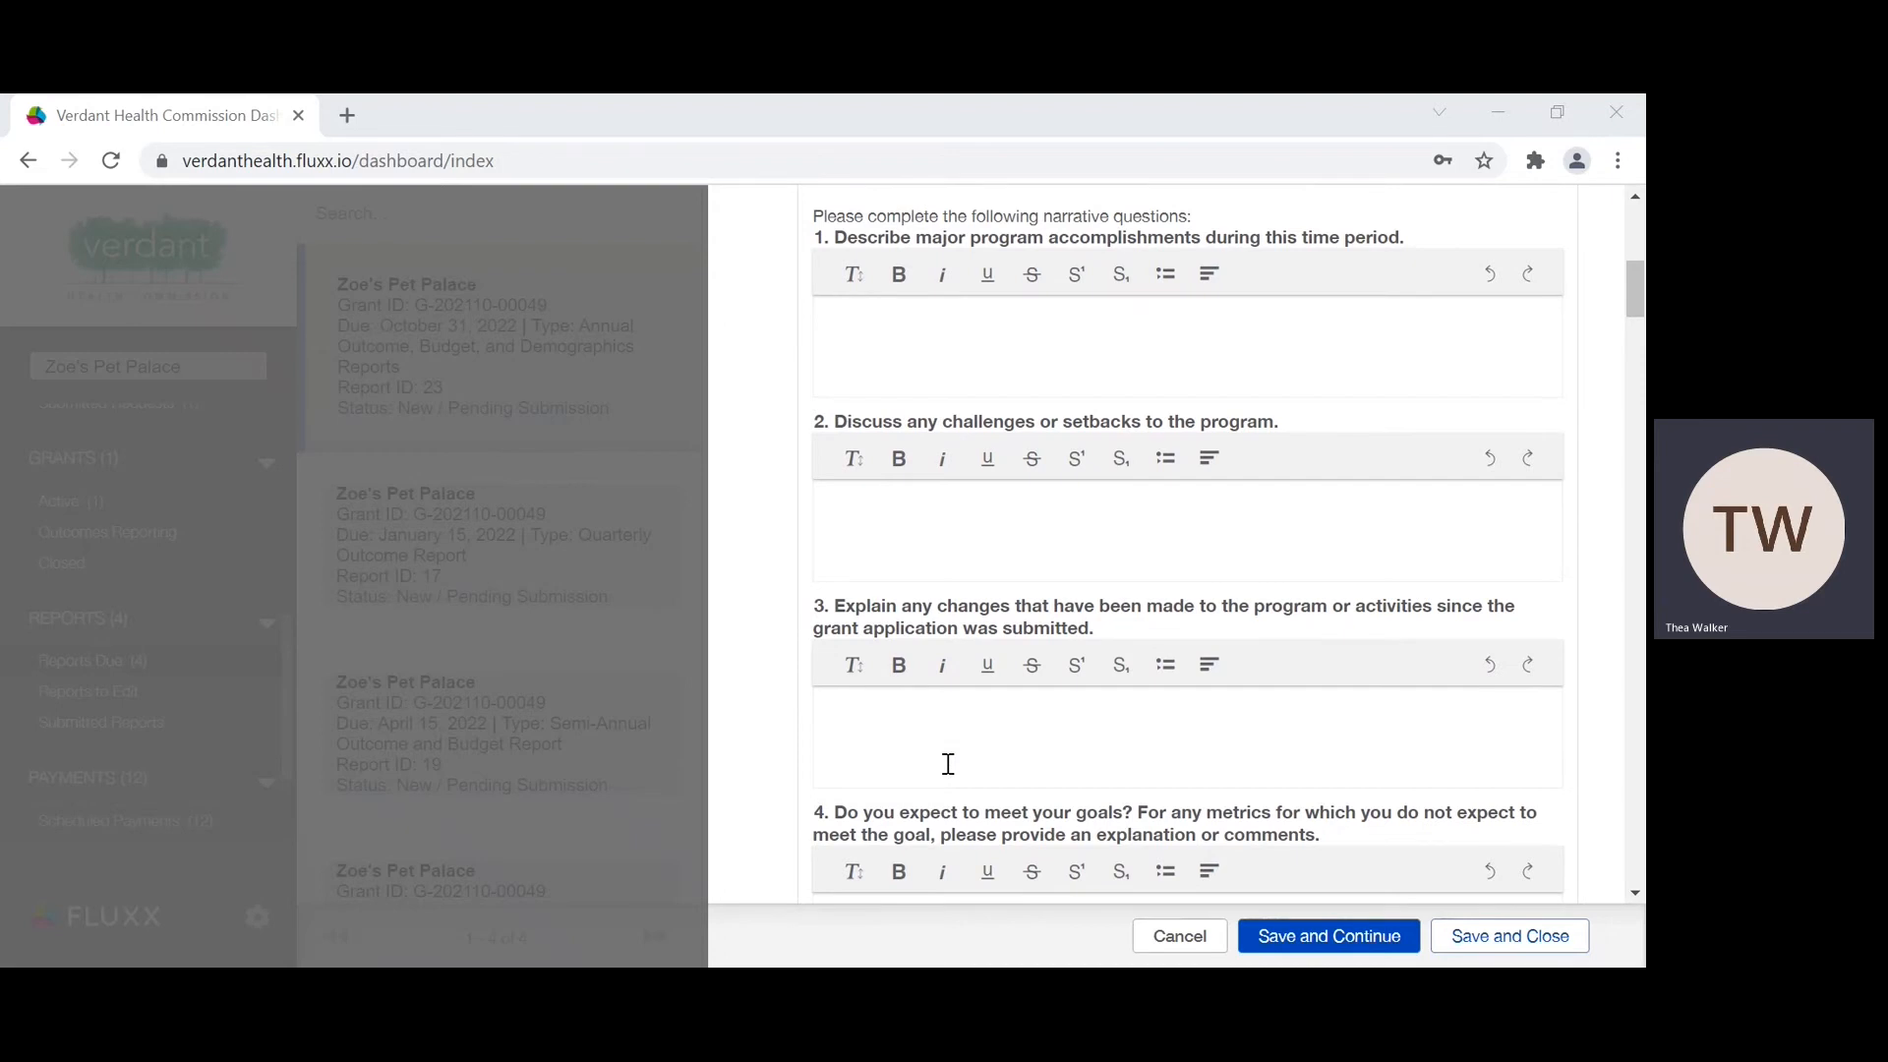
scroll(948, 764, up, 1)
click(872, 443)
text(abcde)
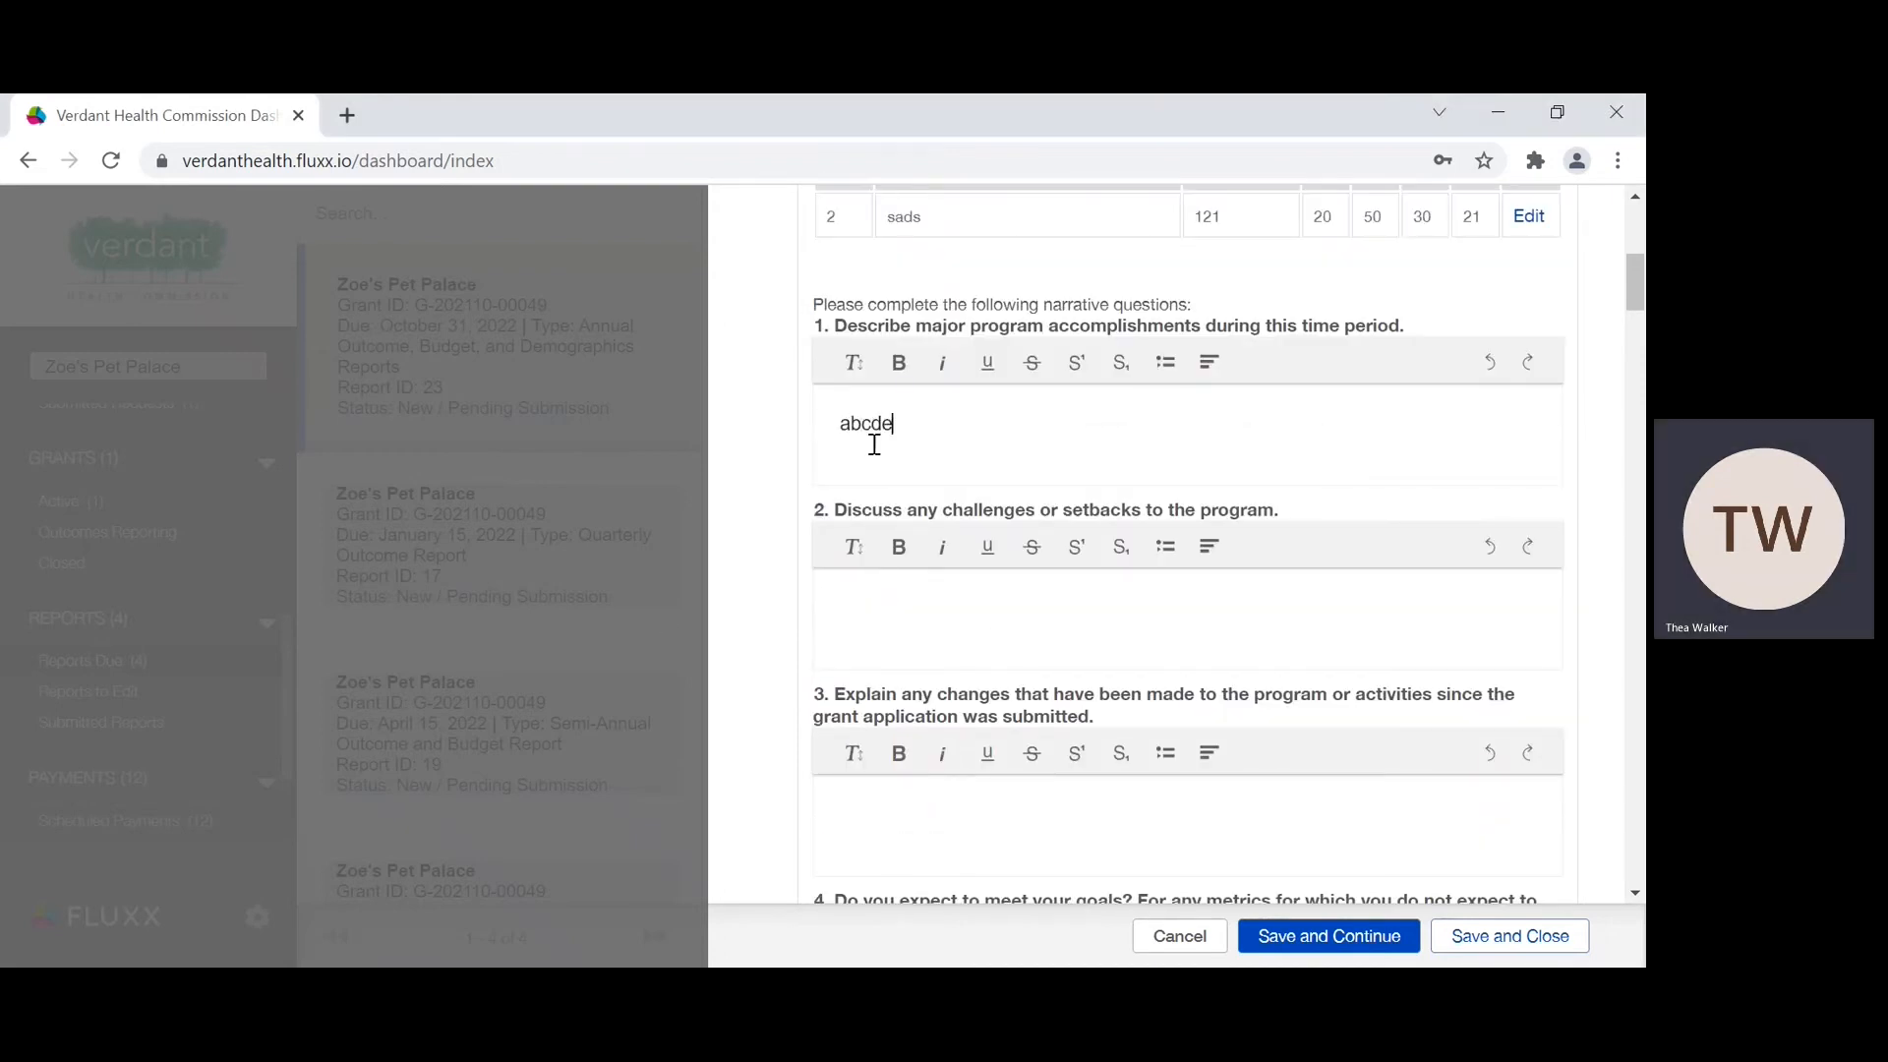
scroll(873, 438, down, 1)
click(857, 492)
text(abcde)
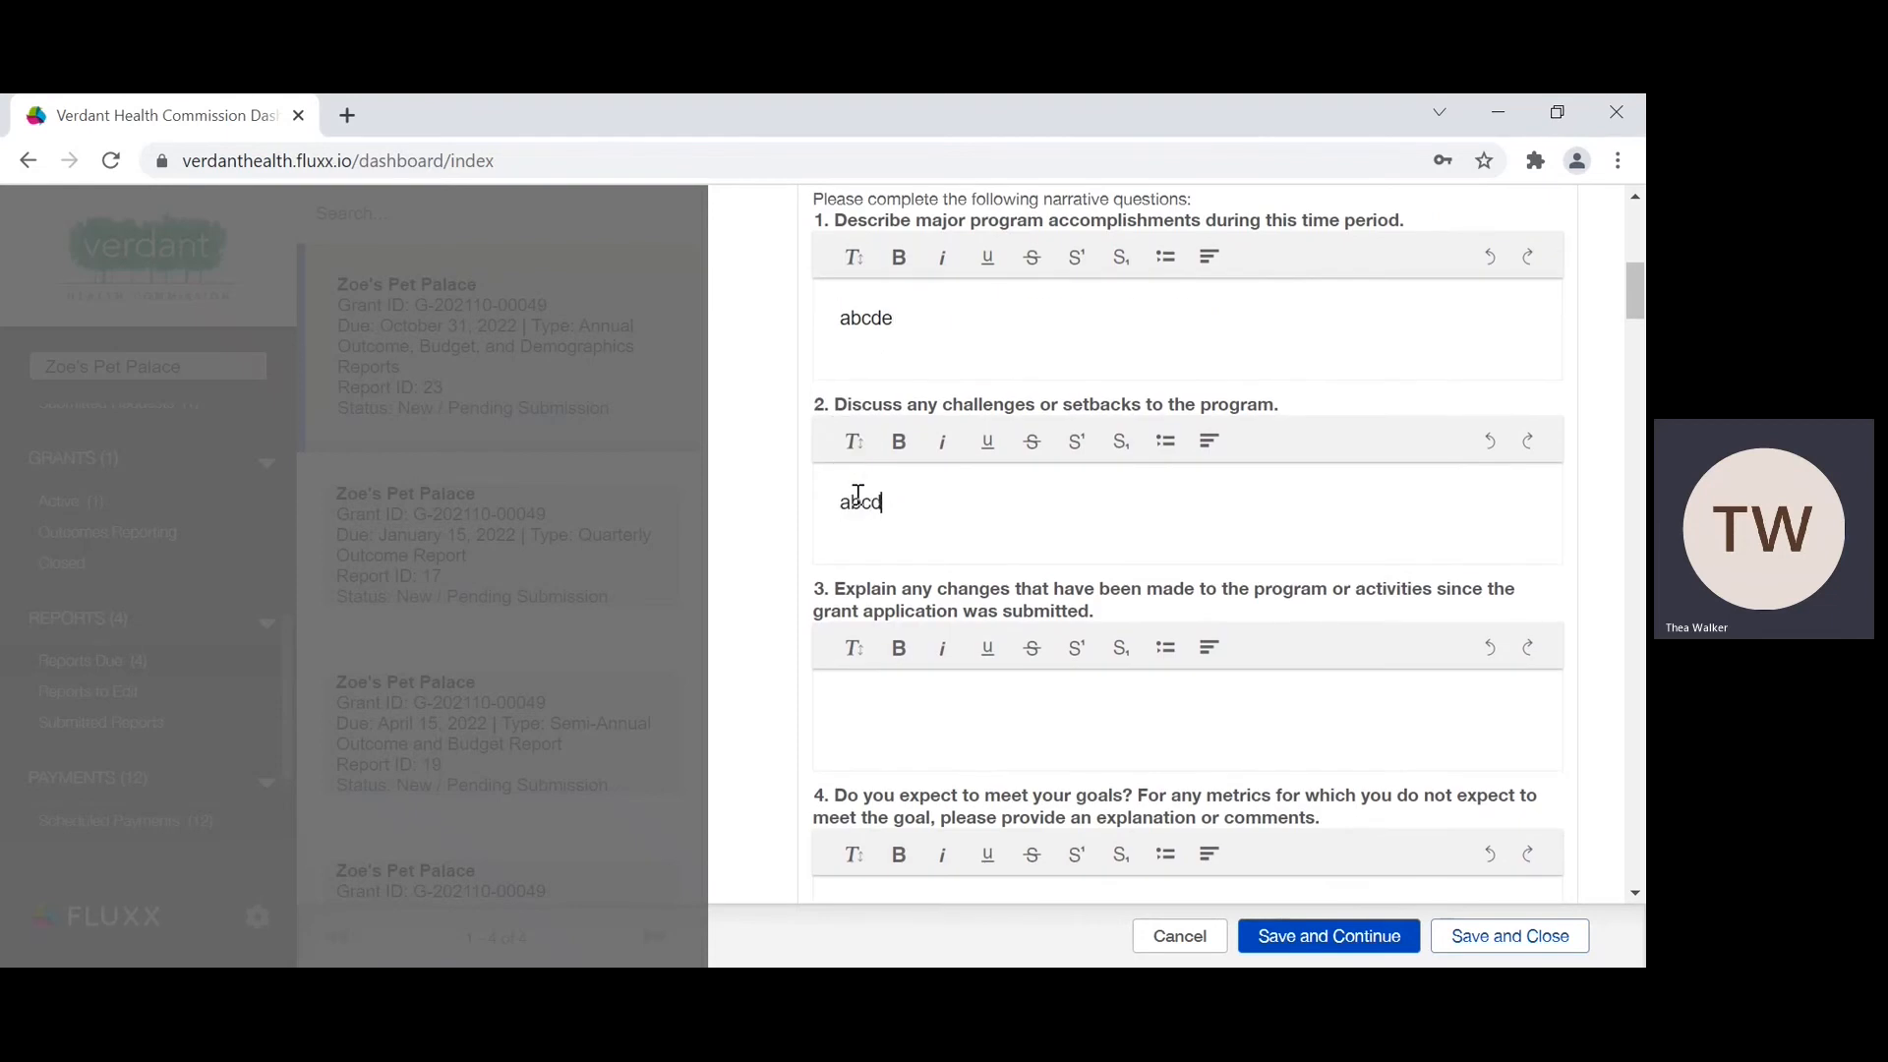
click(836, 693)
text(abcde)
Step: Answer narrative questions 4 and 5 with "abcde" and save the report while keeping it open for editing
scroll(836, 694, down, 2)
click(836, 694)
text(abcde)
scroll(836, 693, down, 1)
click(839, 805)
text(abcde)
scroll(839, 804, down, 3)
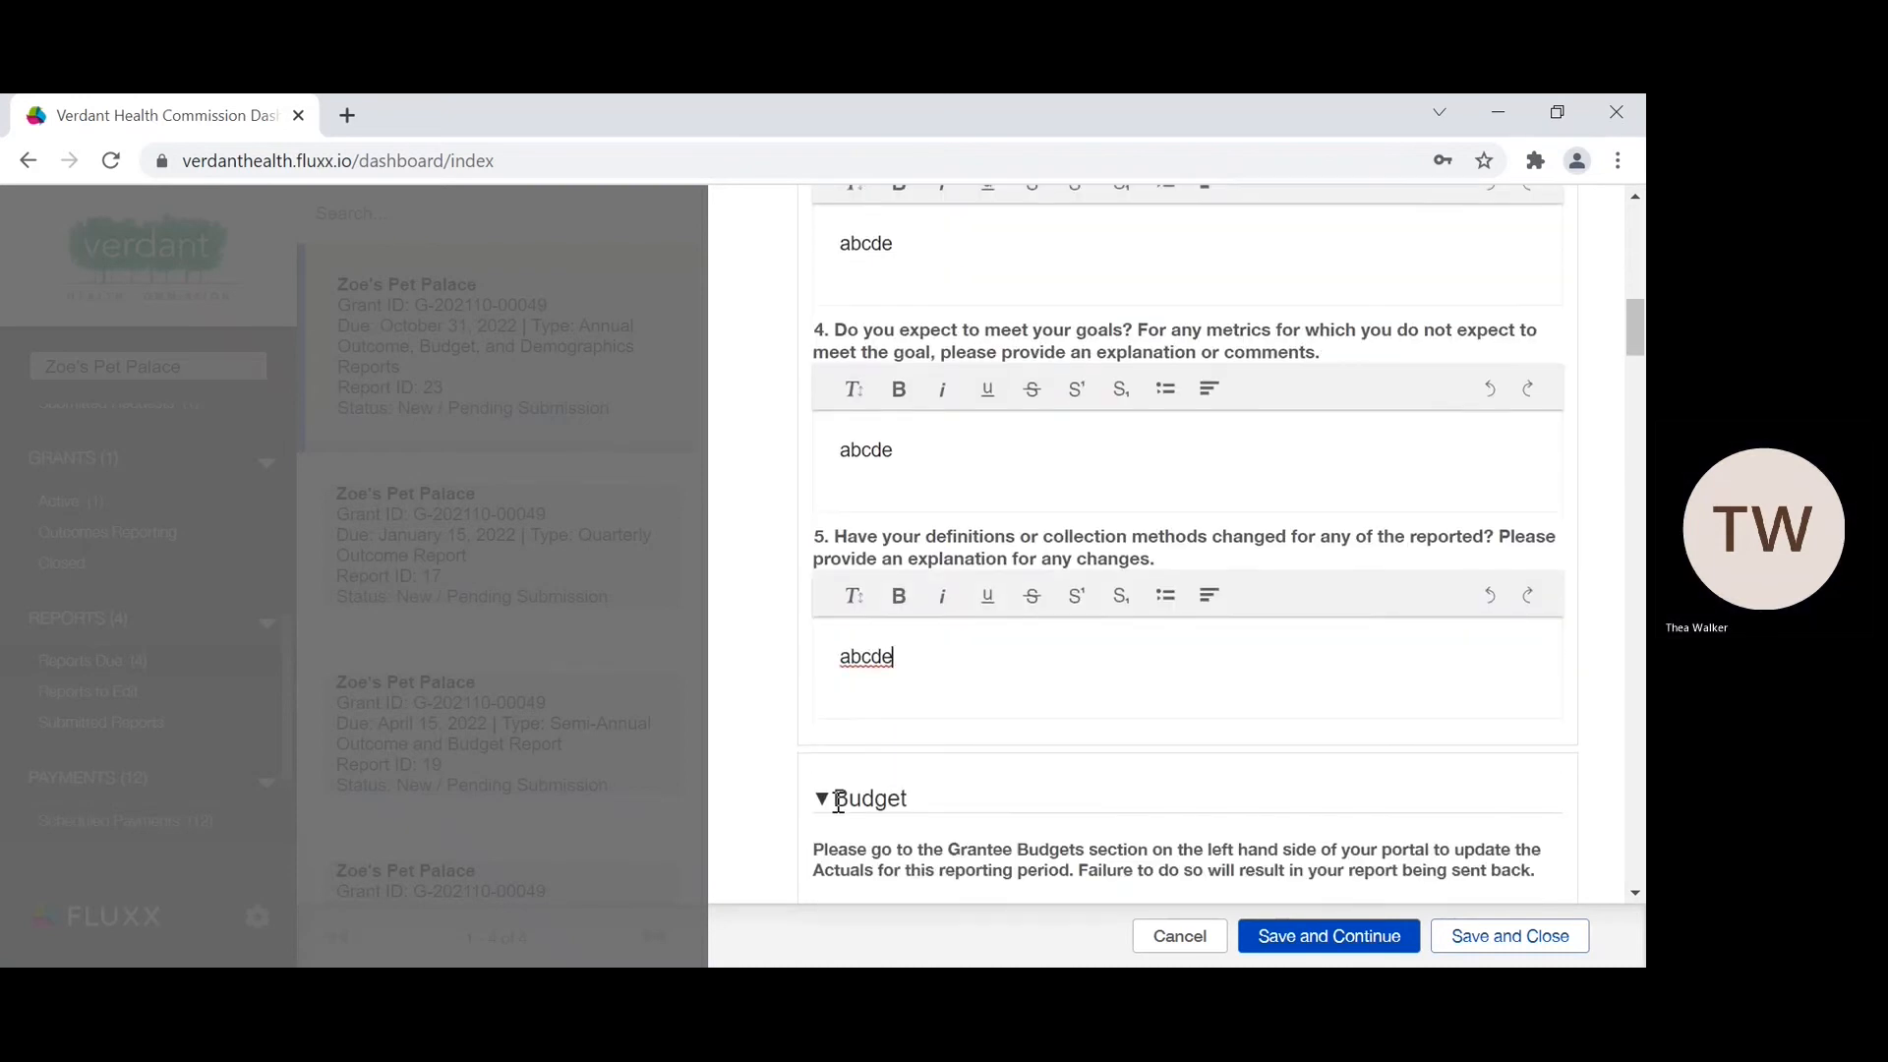
scroll(838, 802, up, 6)
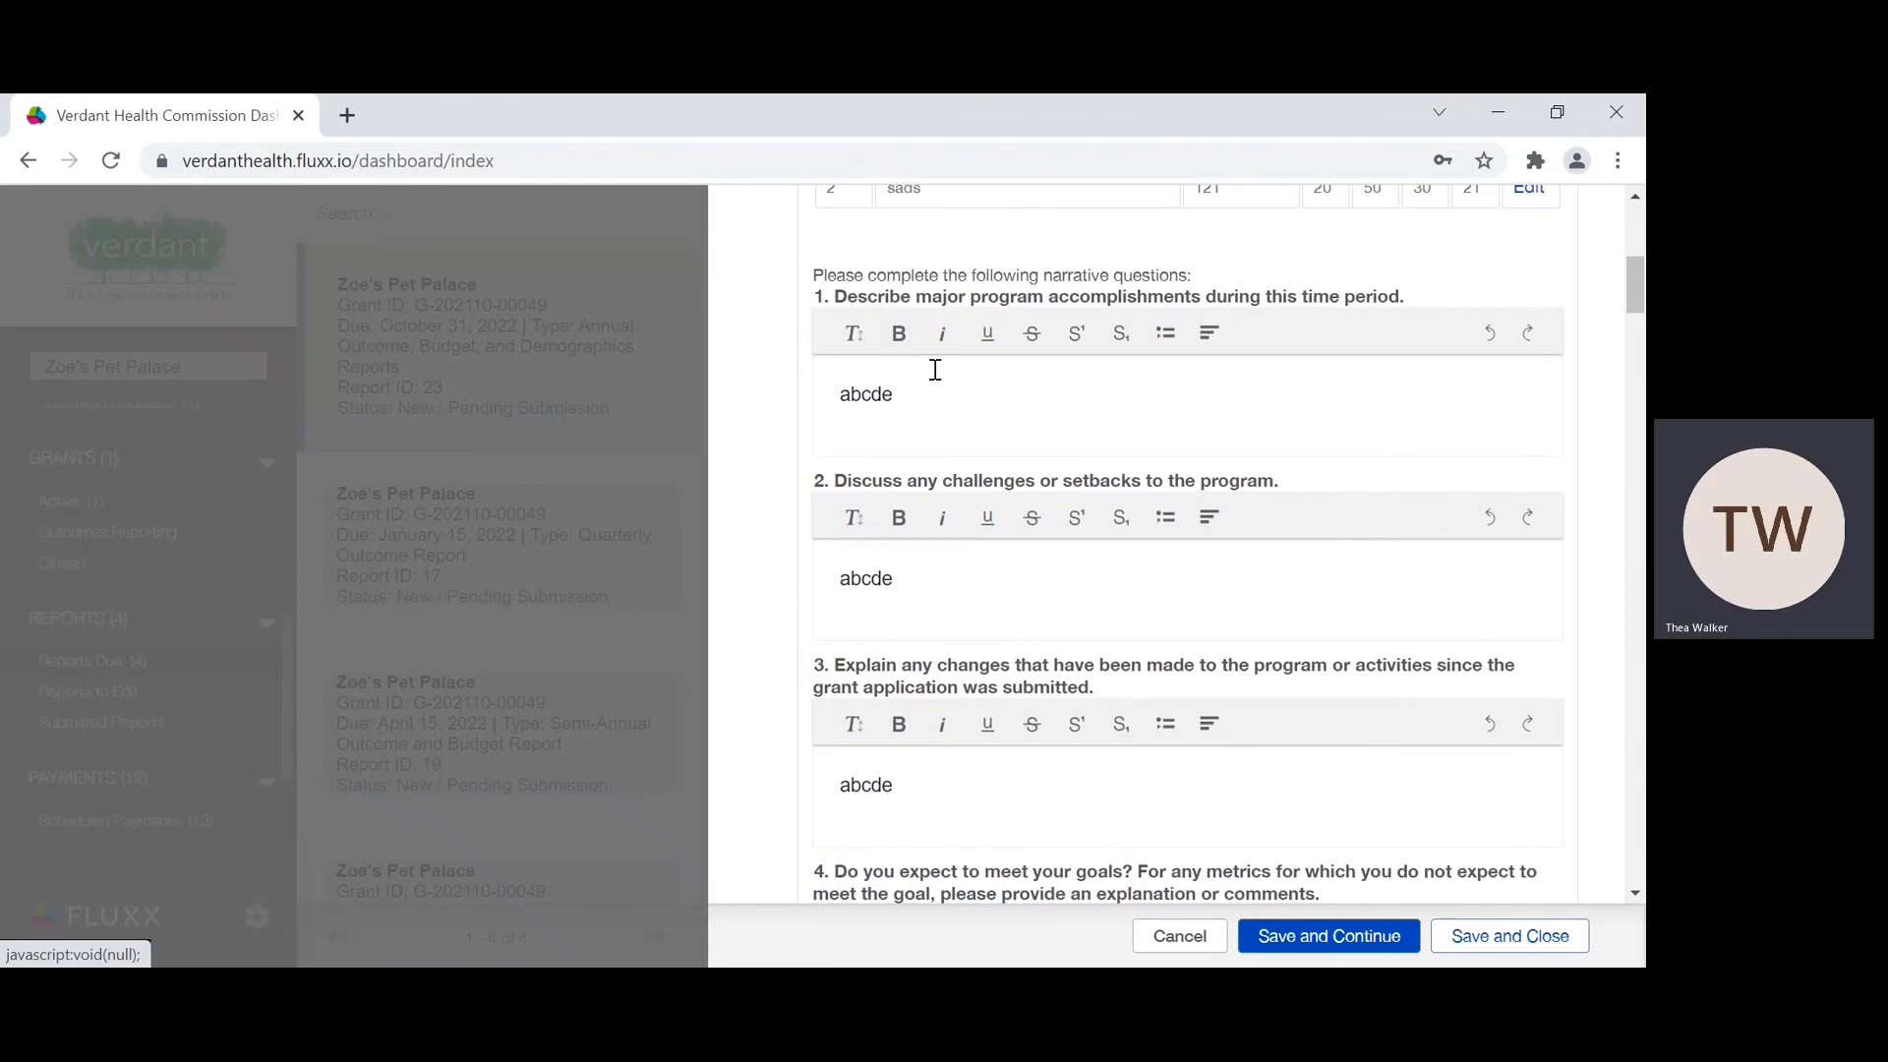
scroll(917, 850, down, 4)
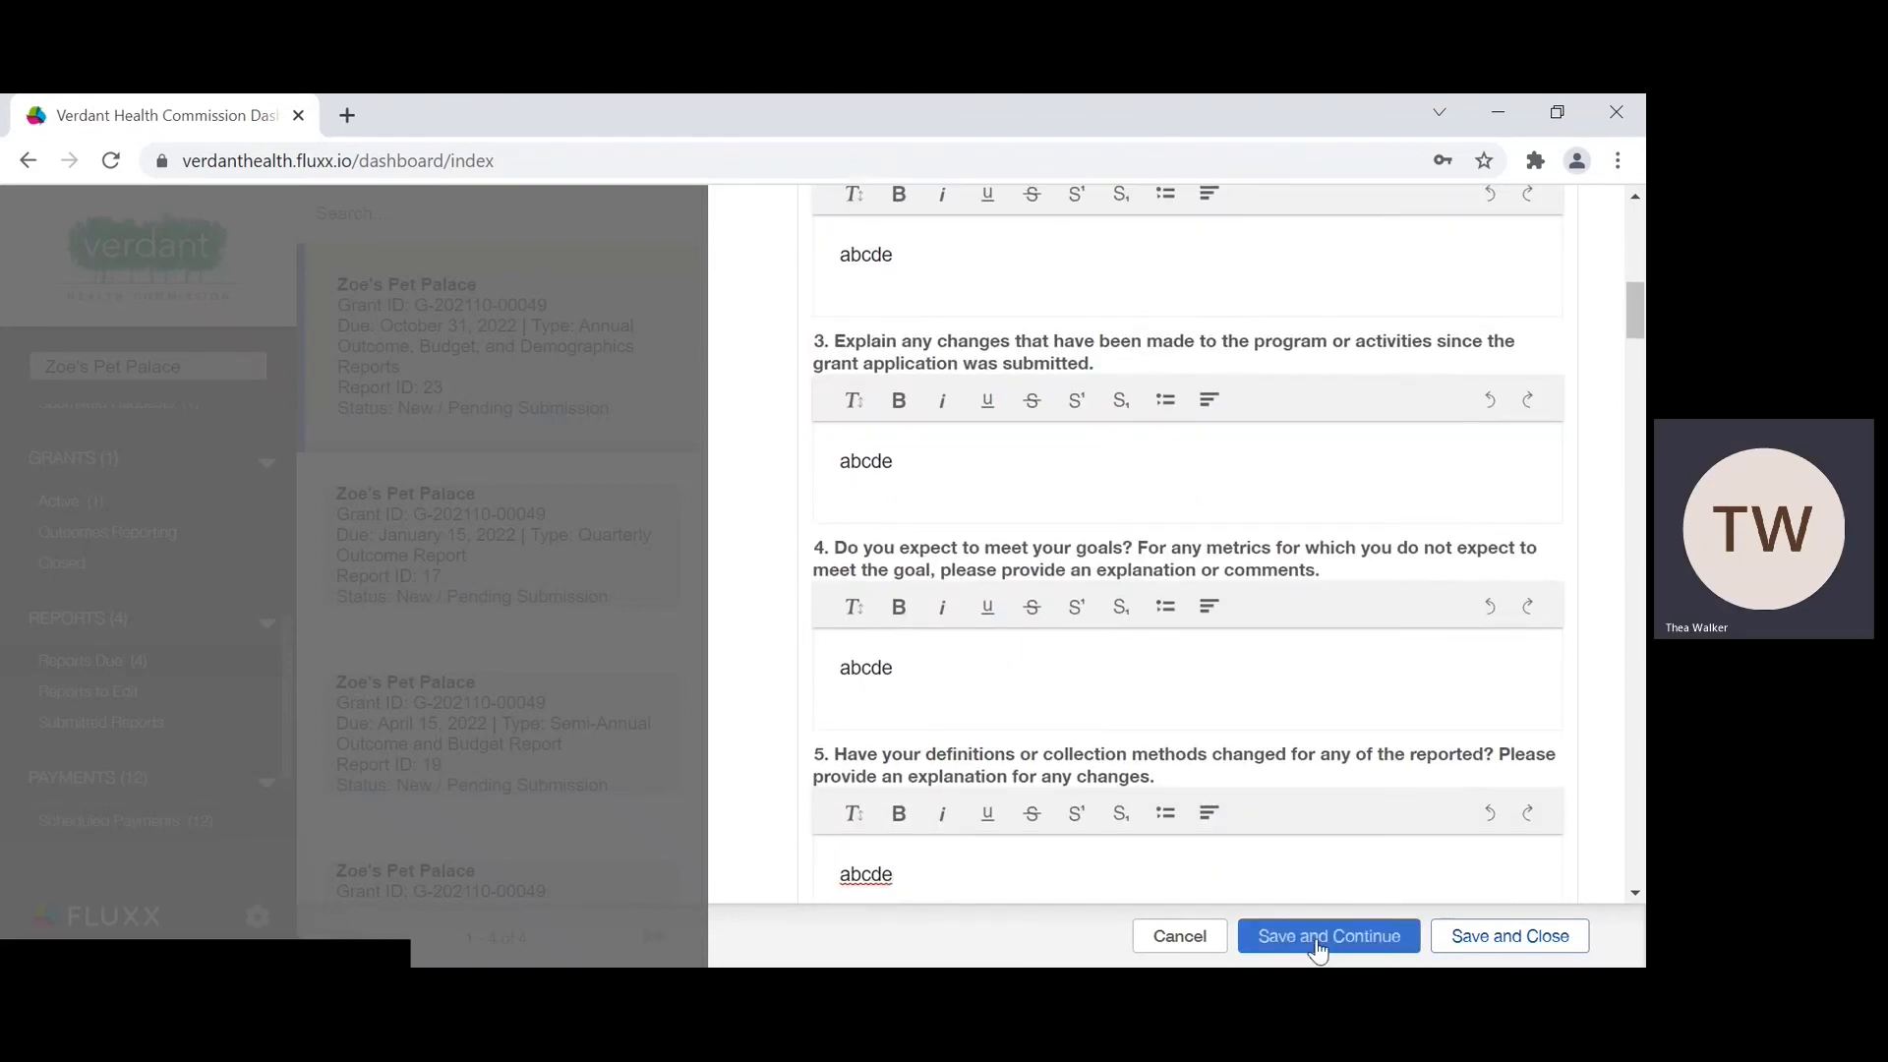
click(1319, 947)
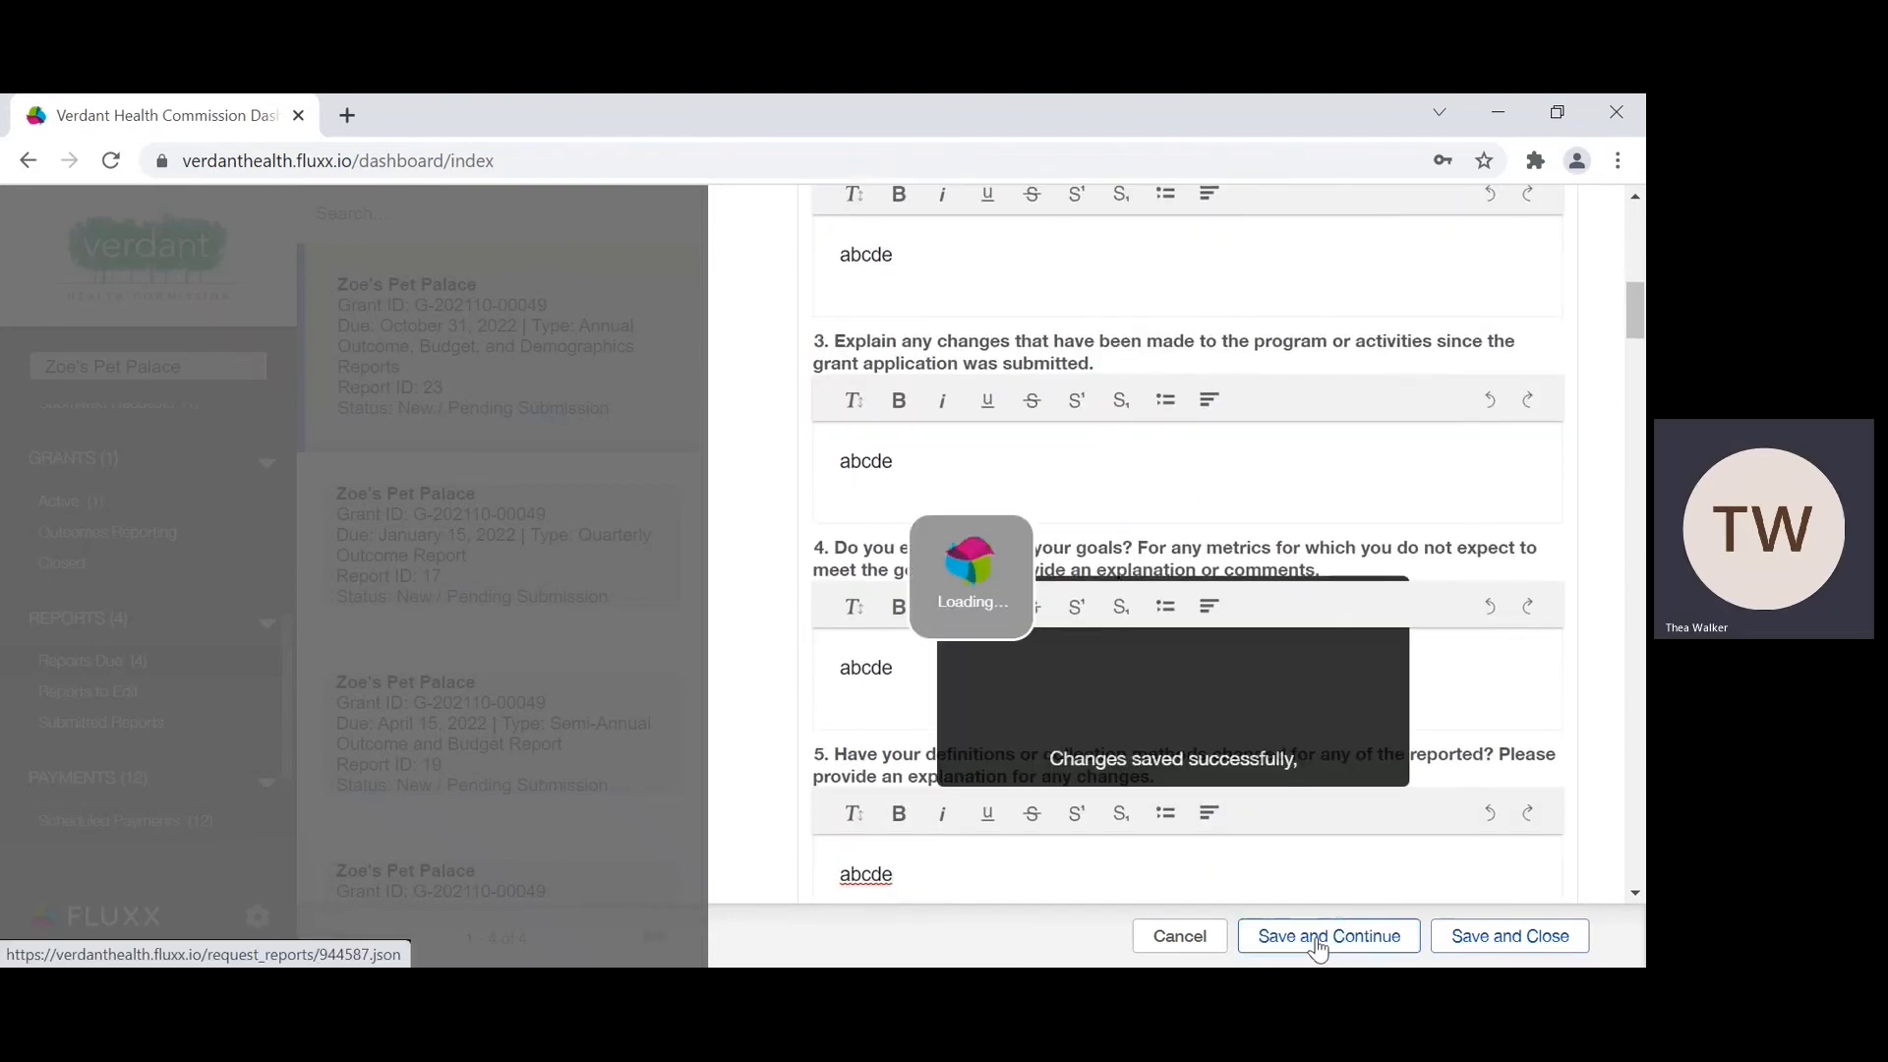
Step: Look over the report's Budget and Demographics sections, and save and close the report
scroll(1072, 601, down, 4)
scroll(1073, 602, up, 4)
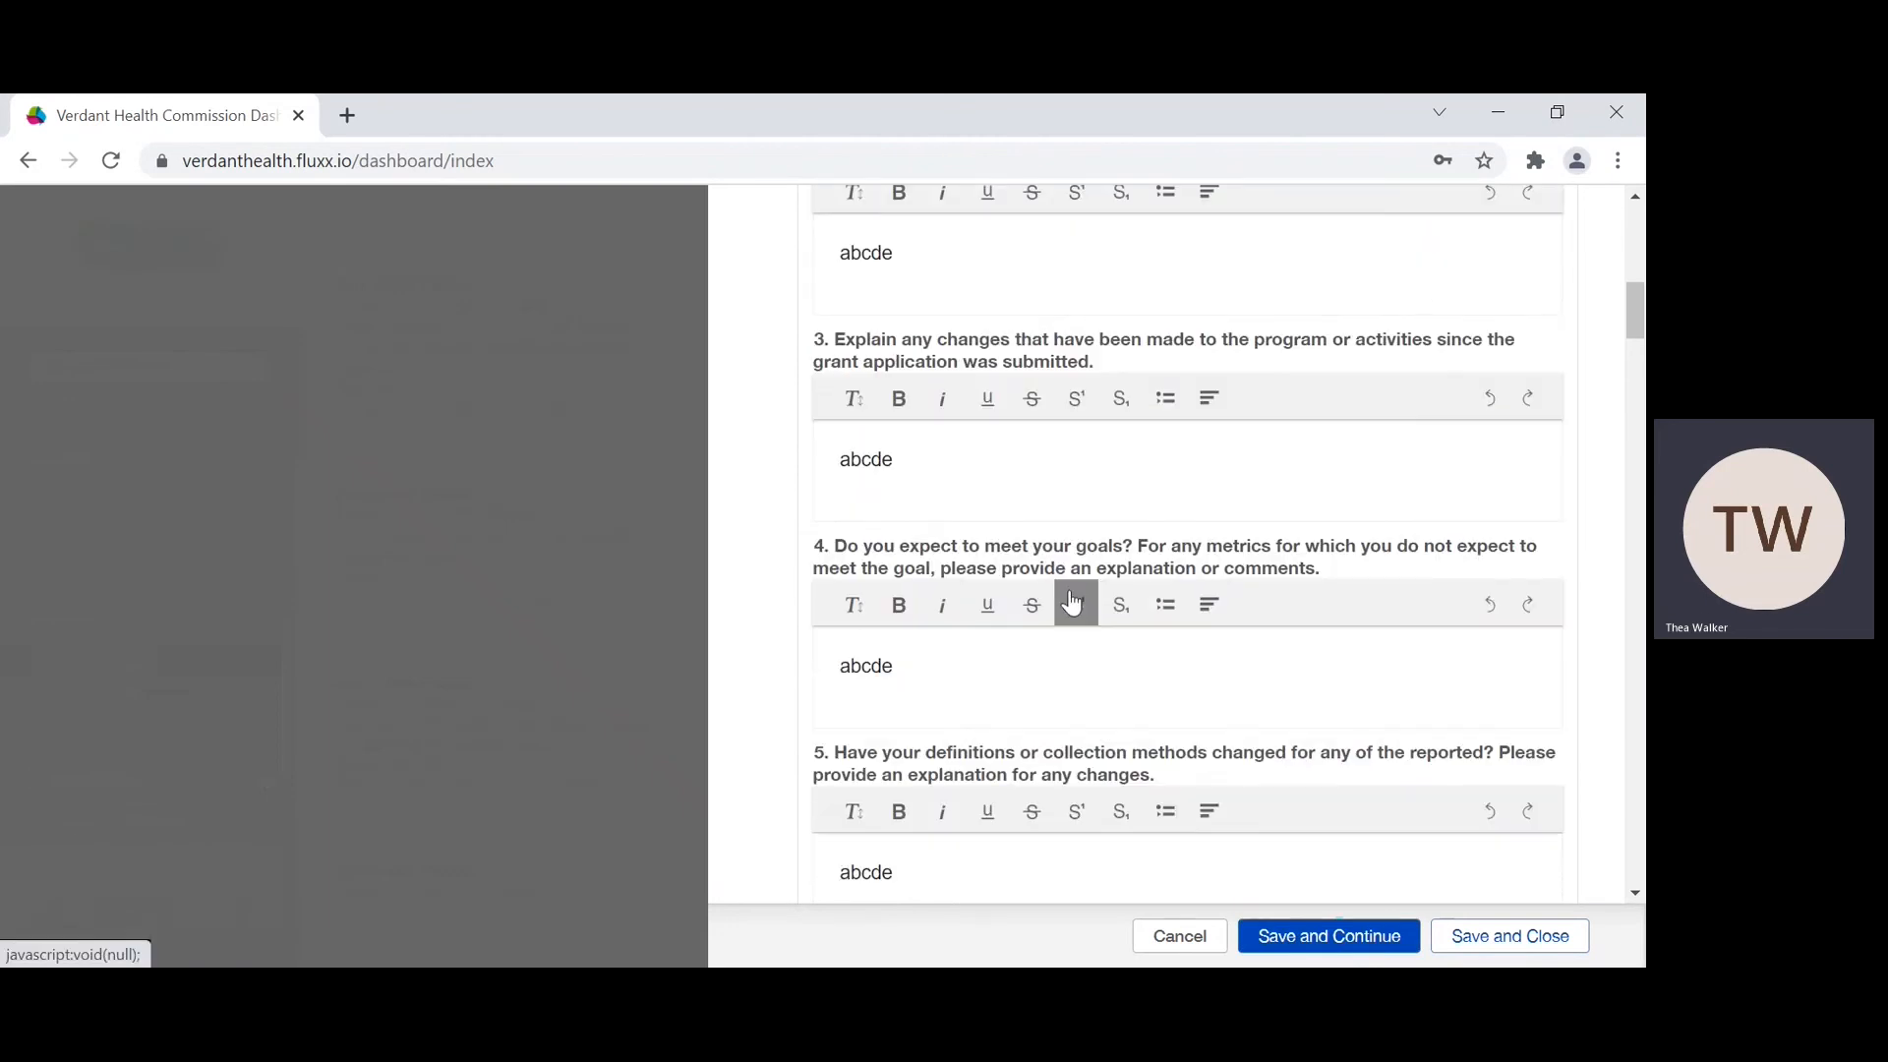
scroll(1072, 602, down, 4)
scroll(1075, 600, down, 3)
scroll(1075, 601, down, 1)
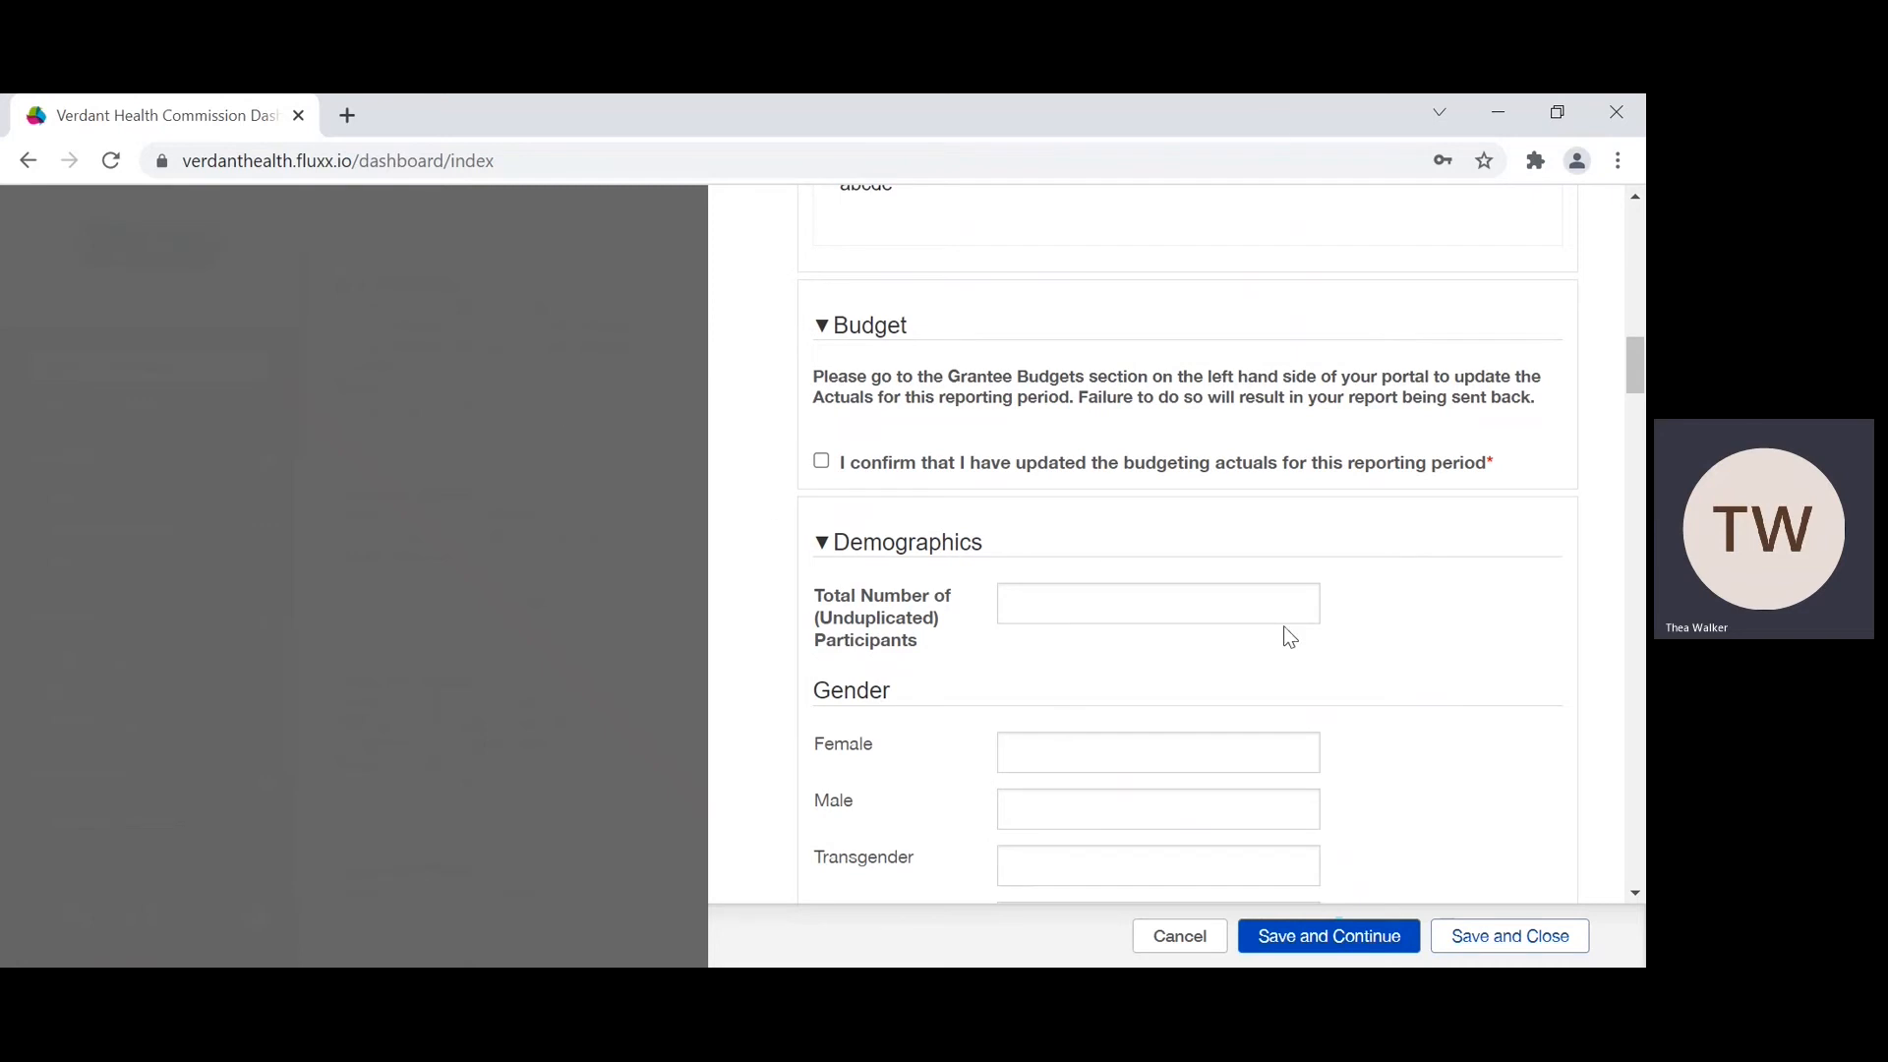
click(1530, 949)
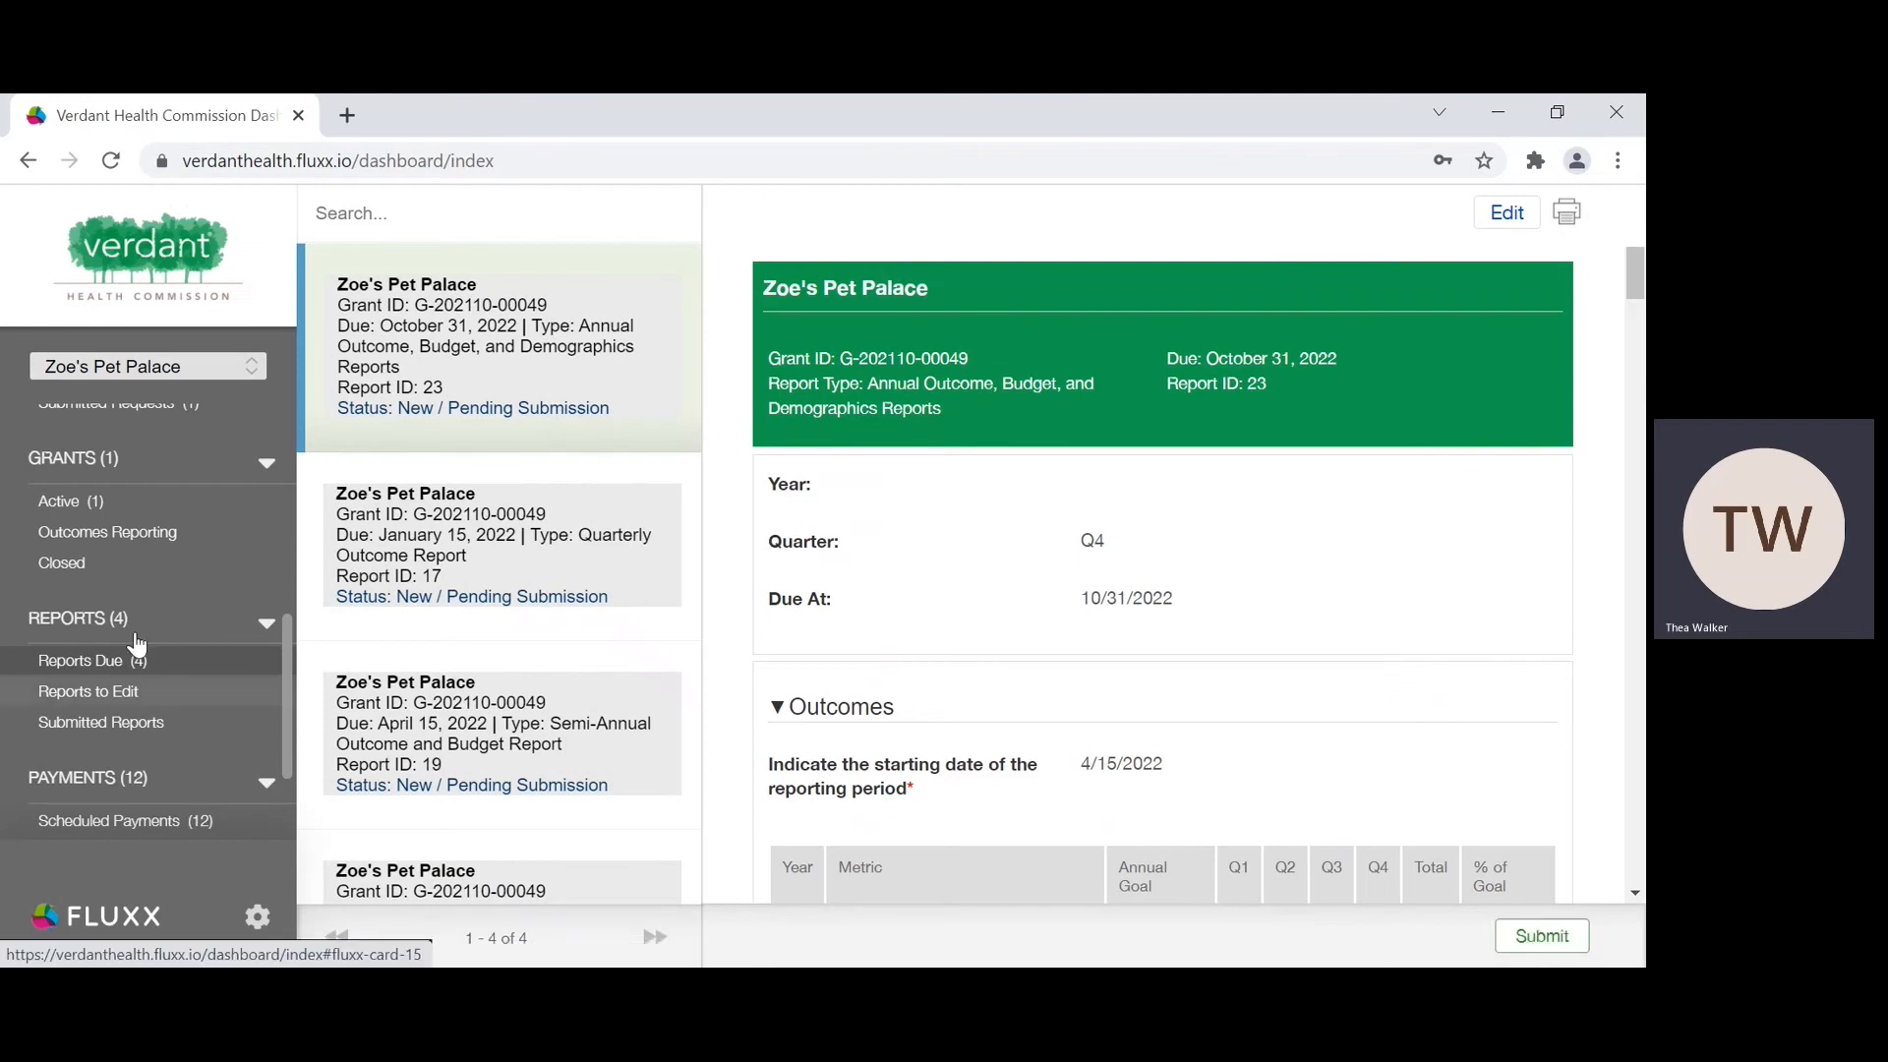
Step: Open the "spay and neuter clinic" budget under Grantee Budgets for editing
scroll(136, 639, down, 1)
scroll(135, 639, down, 2)
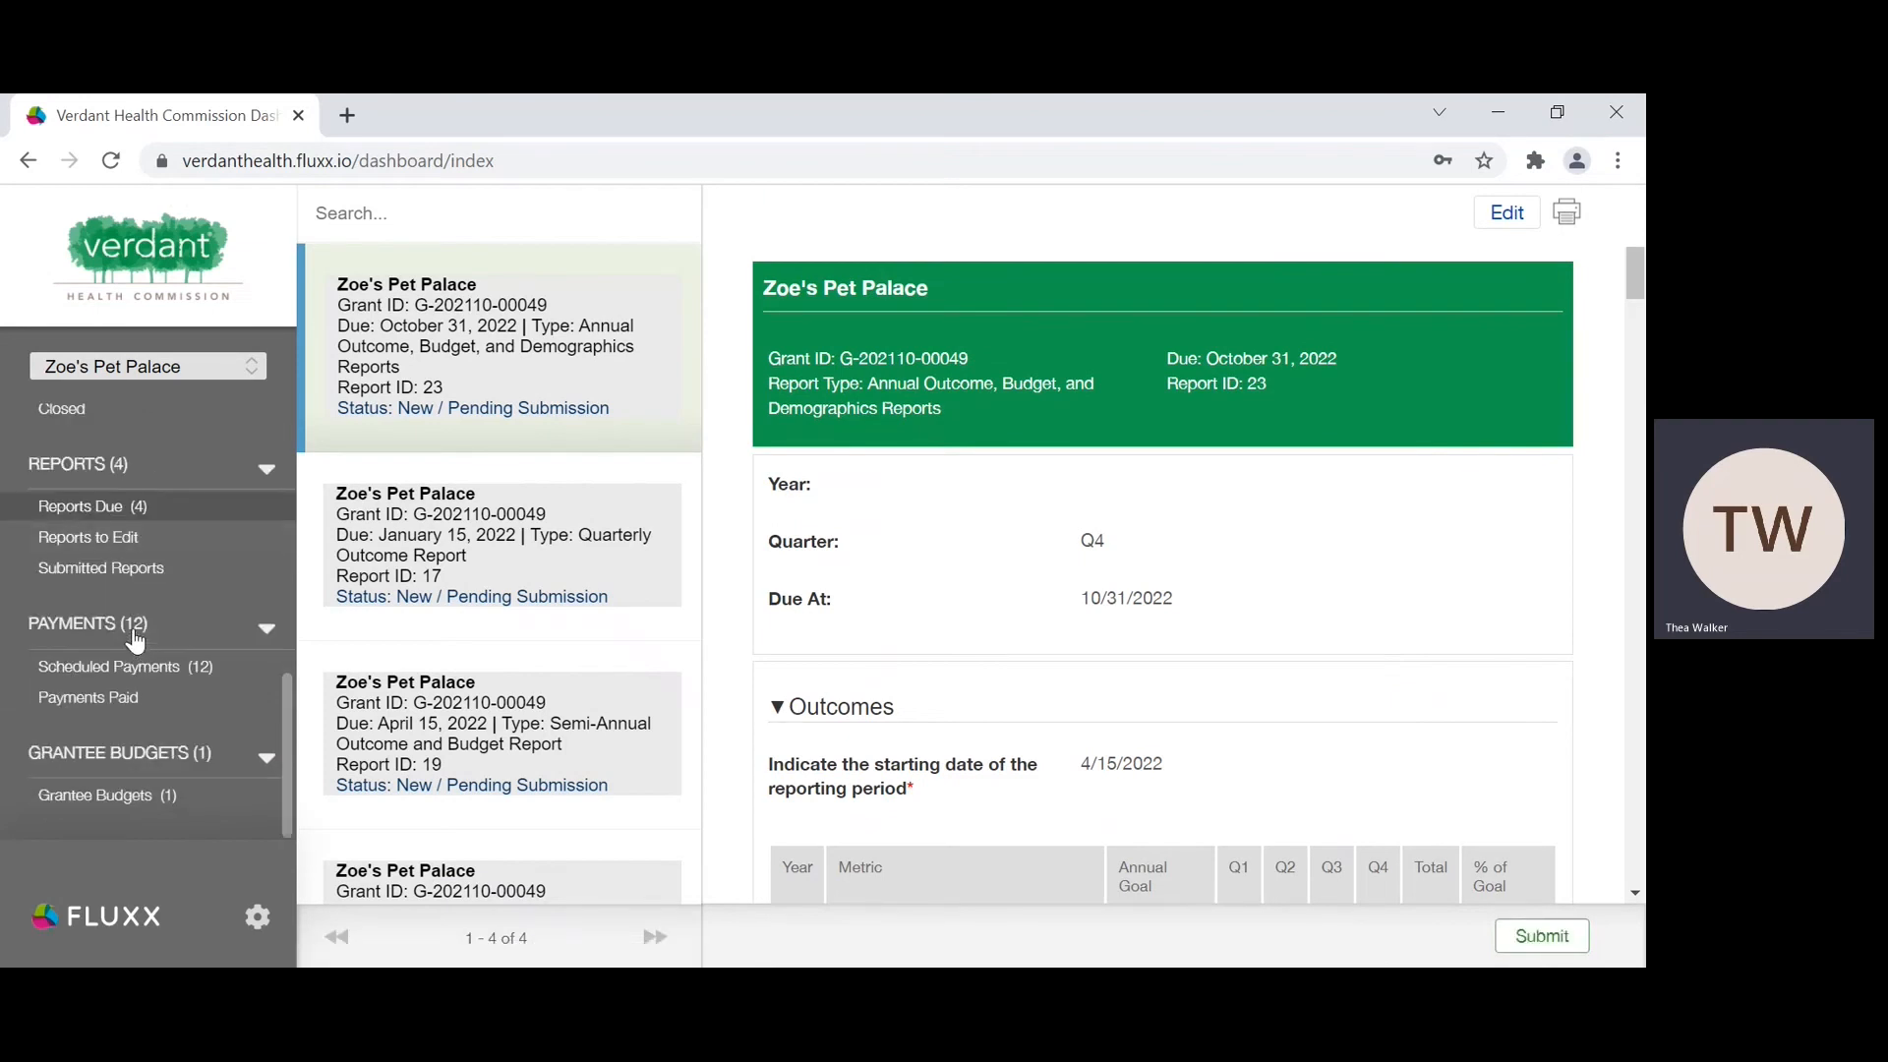
click(136, 793)
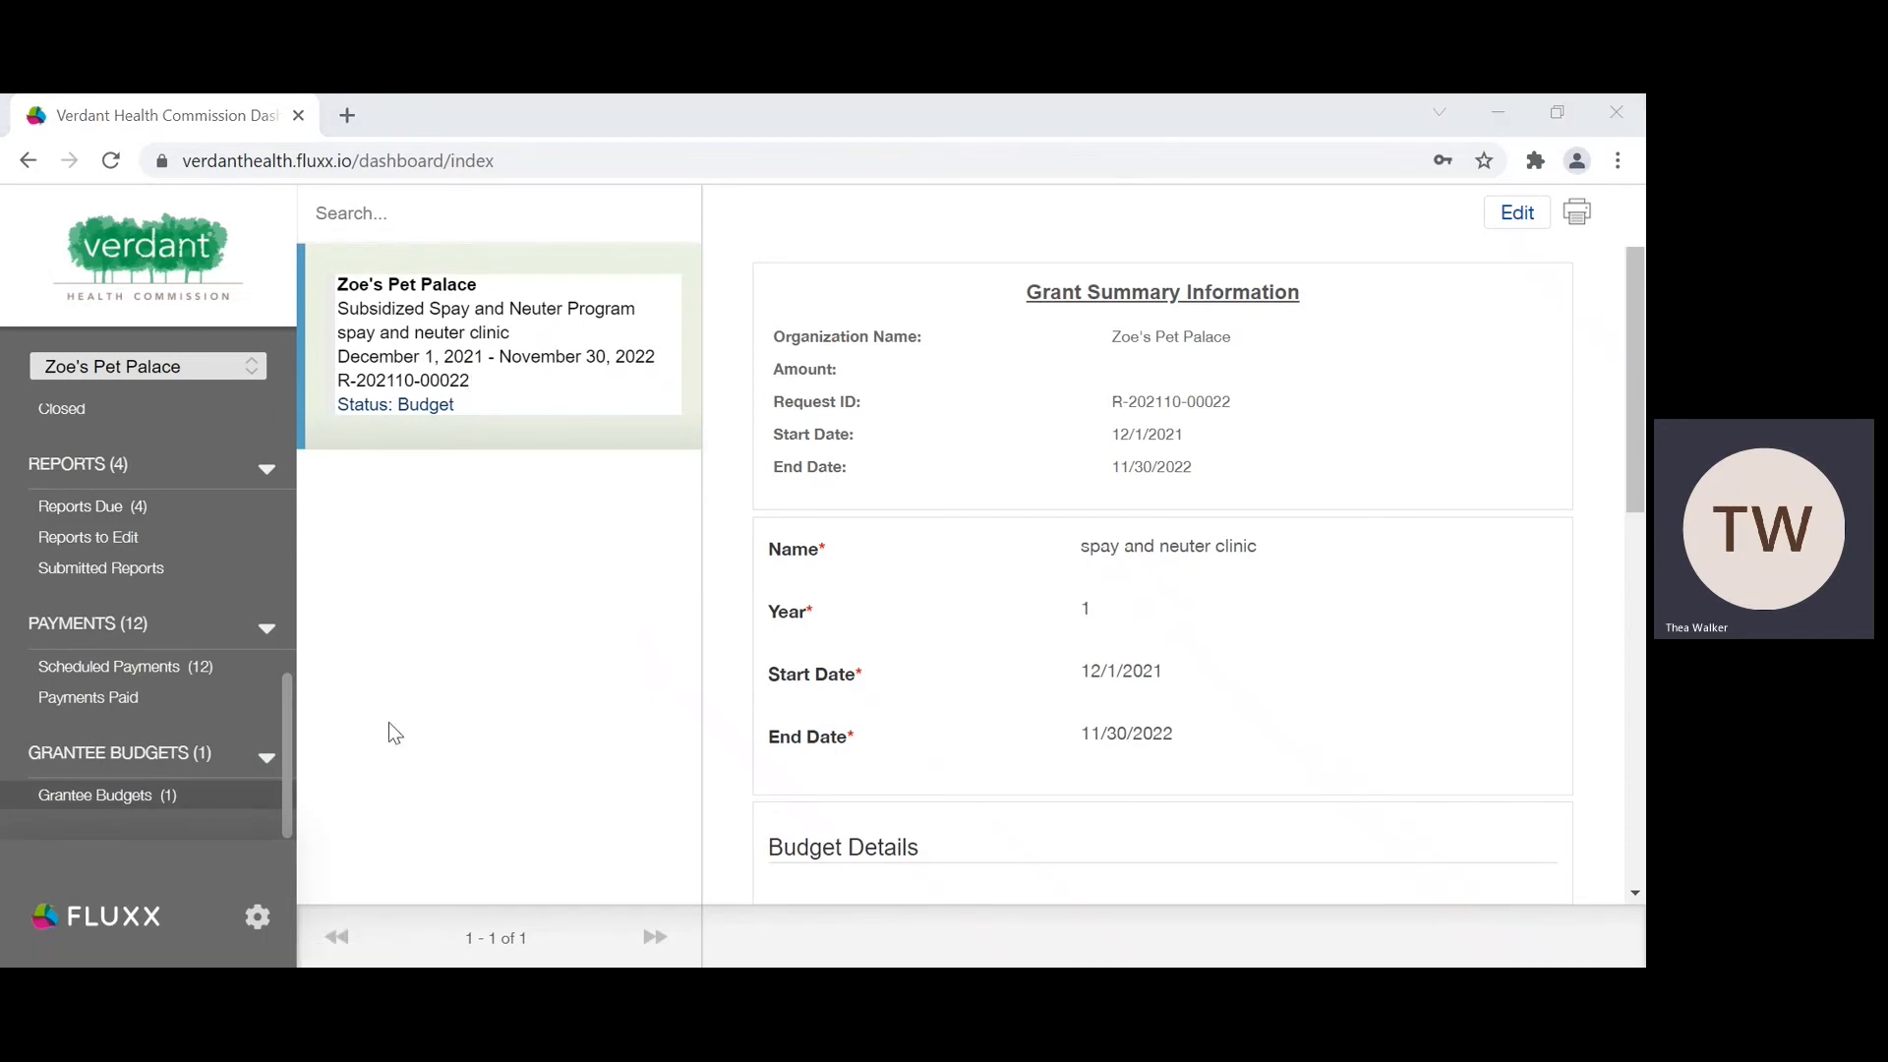
click(497, 398)
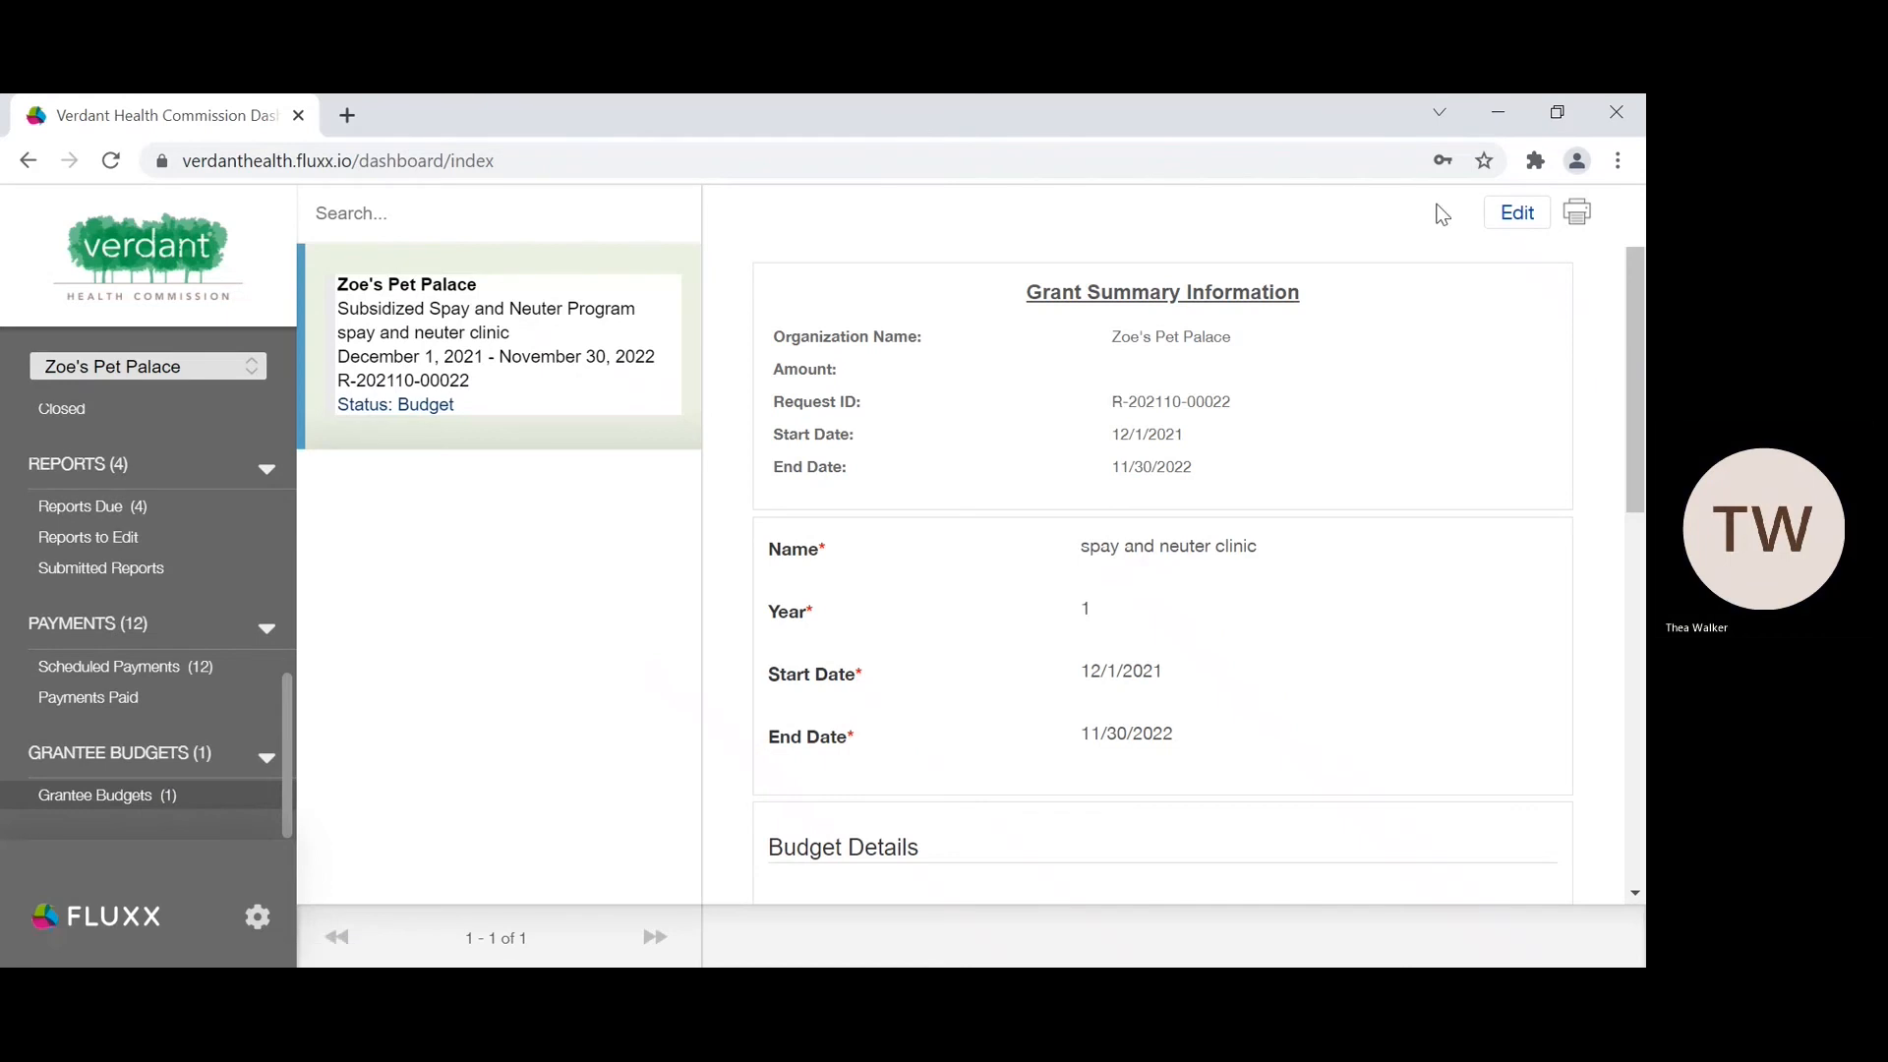
click(1504, 212)
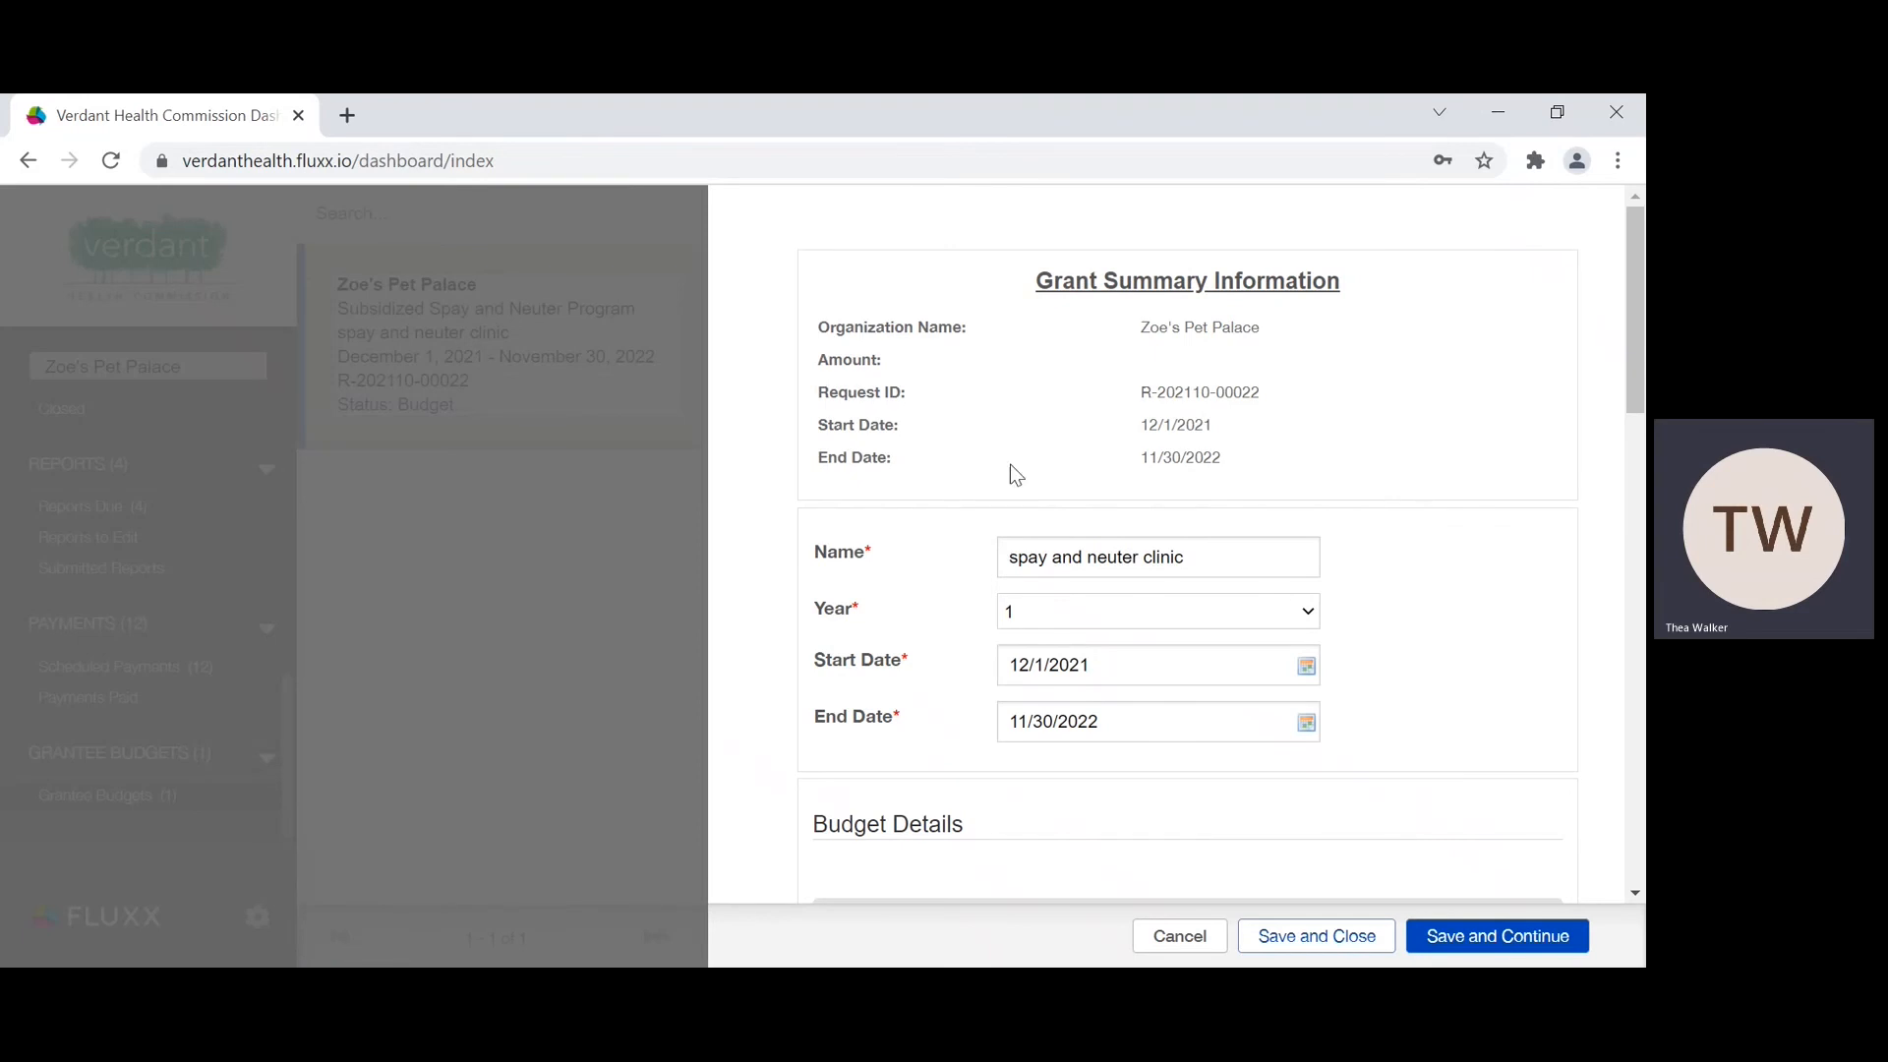
Step: Enter 10000 as the actual amount for Personnel, Direct Project, Administrative, Subcontractual and Other expenses in Budget Details
scroll(1234, 474, down, 2)
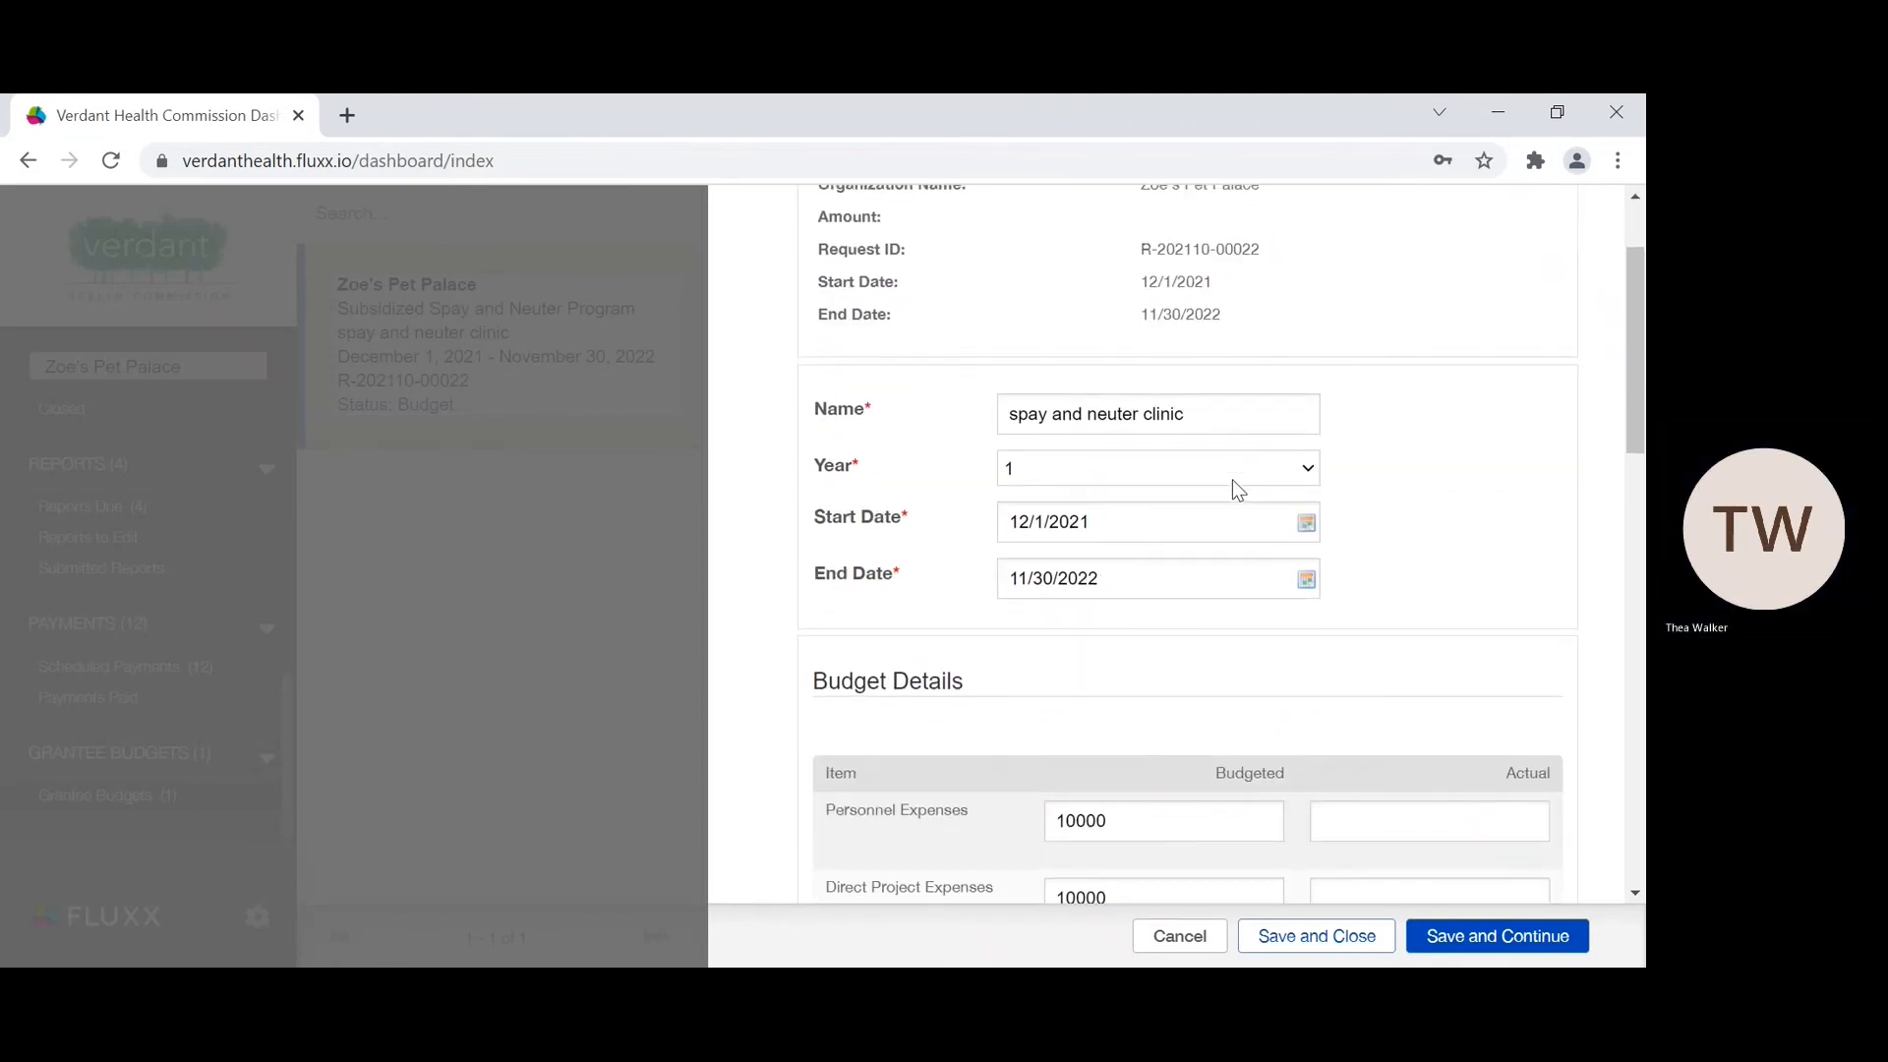
scroll(1231, 480, down, 1)
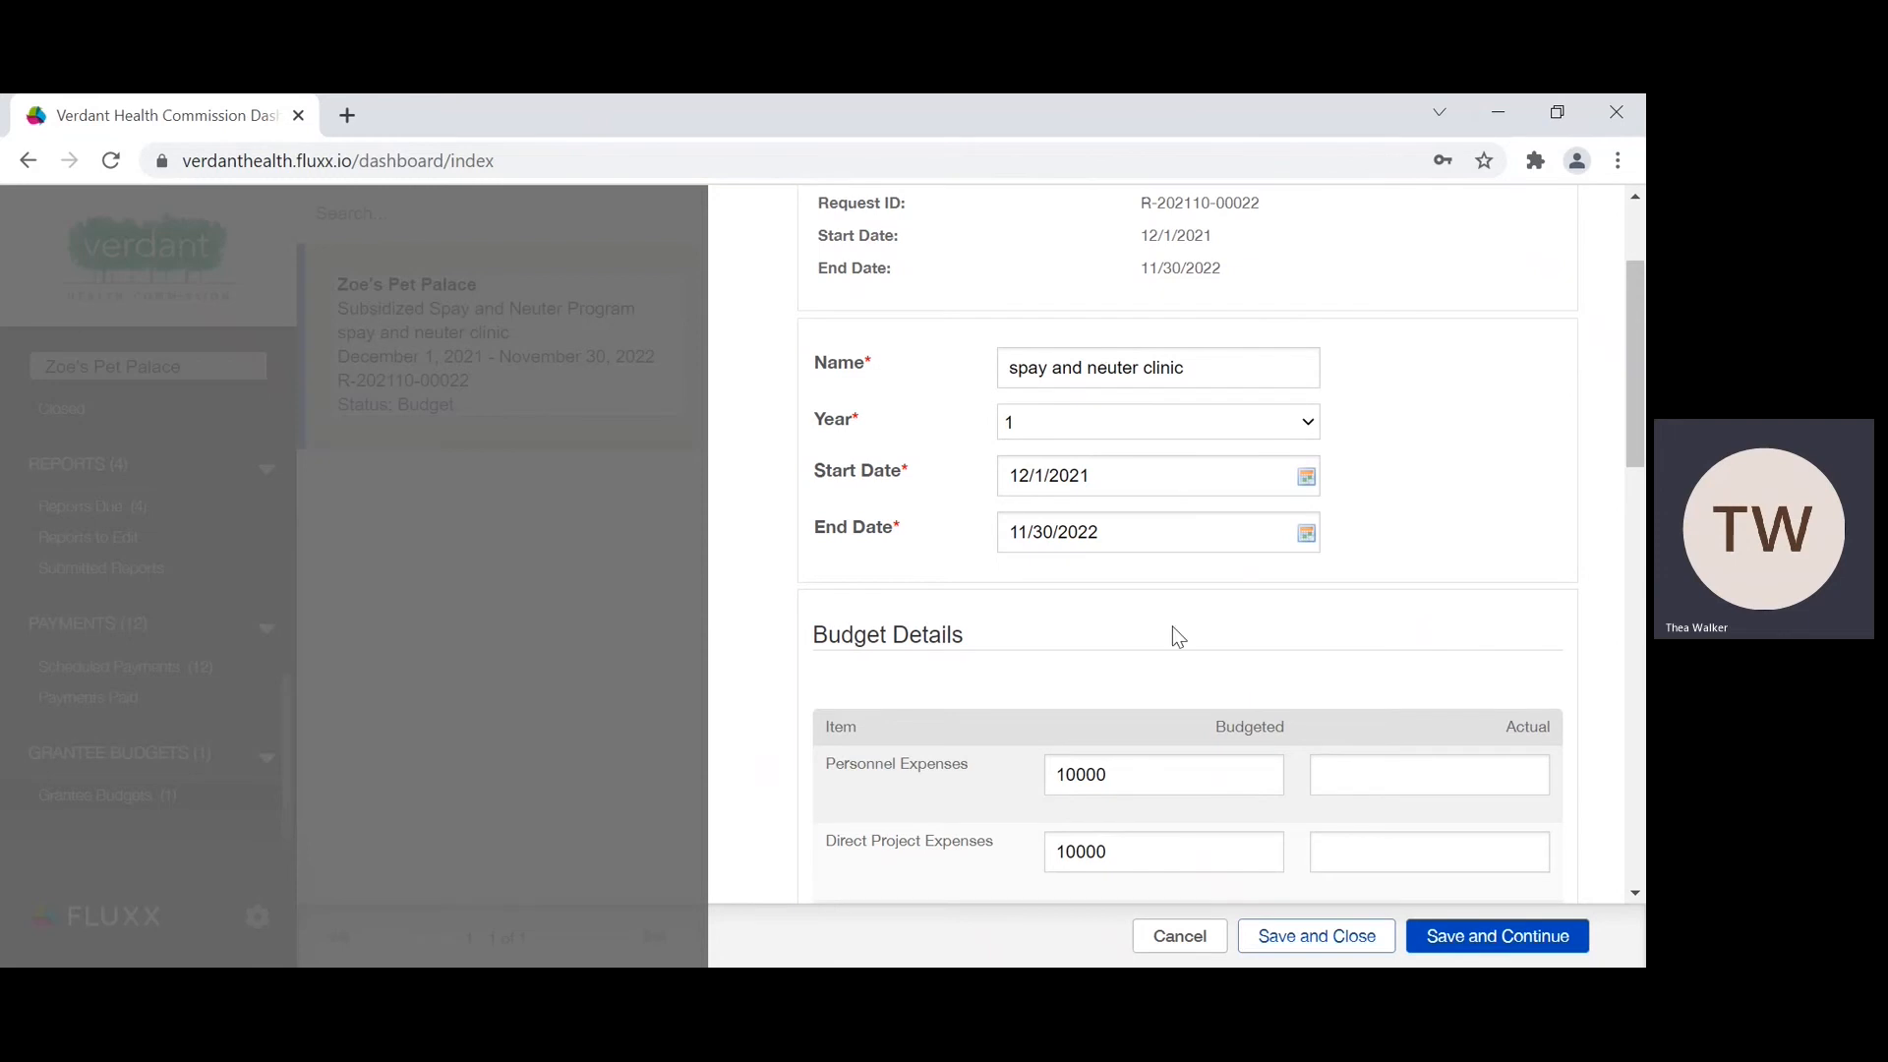
scroll(1109, 577, down, 4)
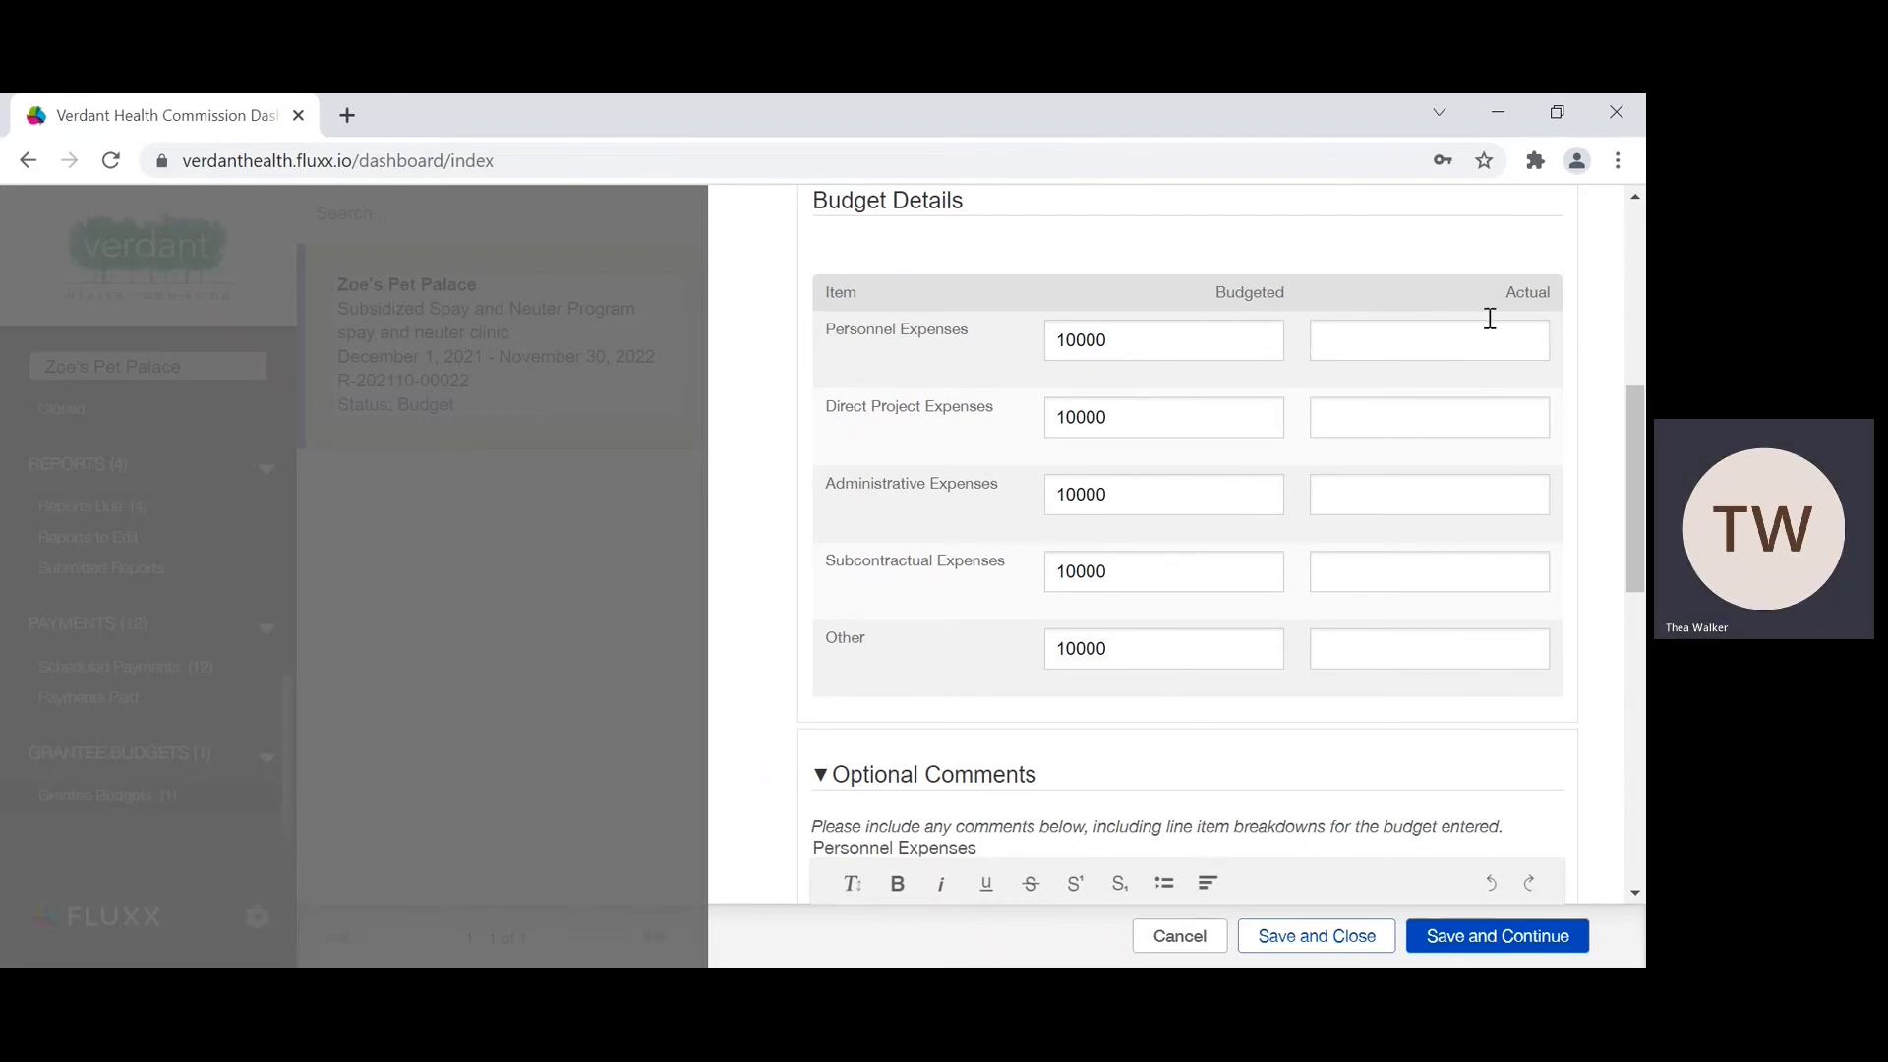
click(1425, 341)
text(10000)
click(1358, 423)
text(10000)
click(1338, 493)
text(10000)
click(1348, 560)
text(10000)
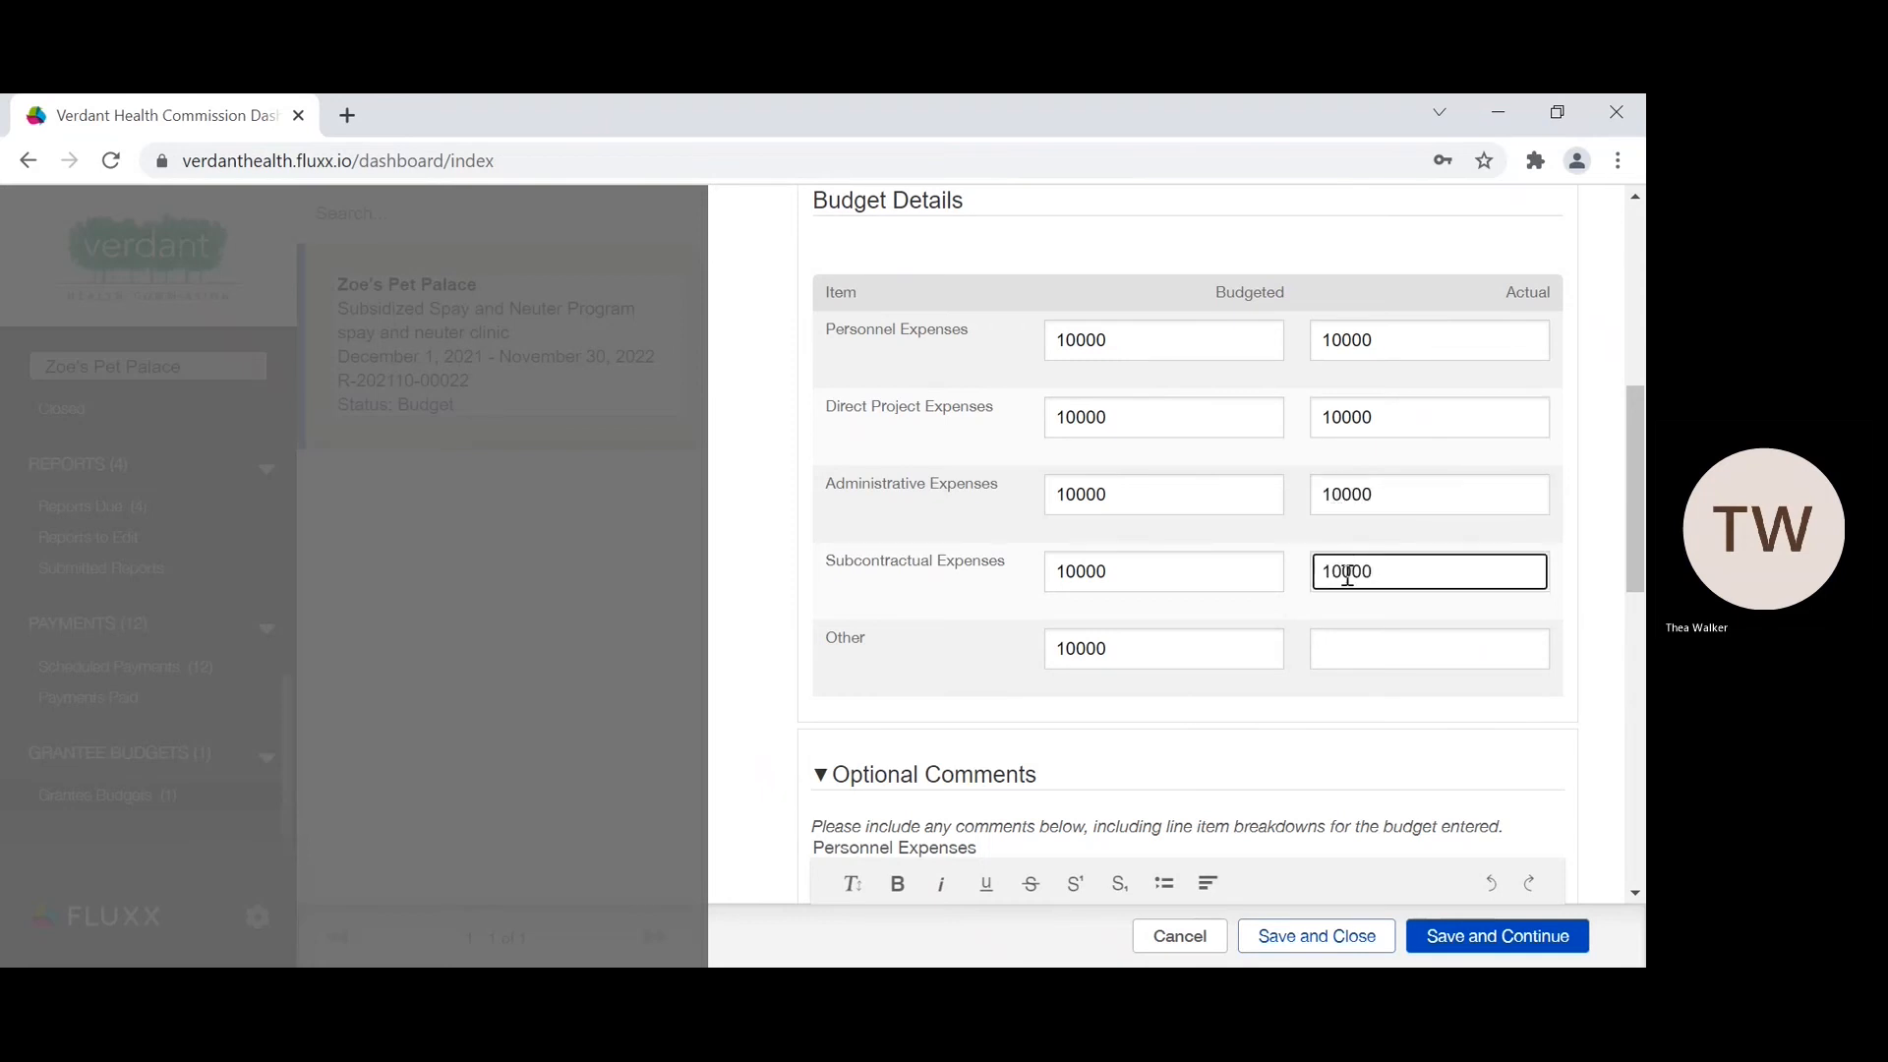
click(1347, 648)
text(10000)
Step: Review the entered actuals and save the budget while keeping it open for editing
scroll(1129, 586, down, 2)
scroll(1131, 586, up, 1)
scroll(1132, 586, up, 1)
scroll(1209, 577, down, 2)
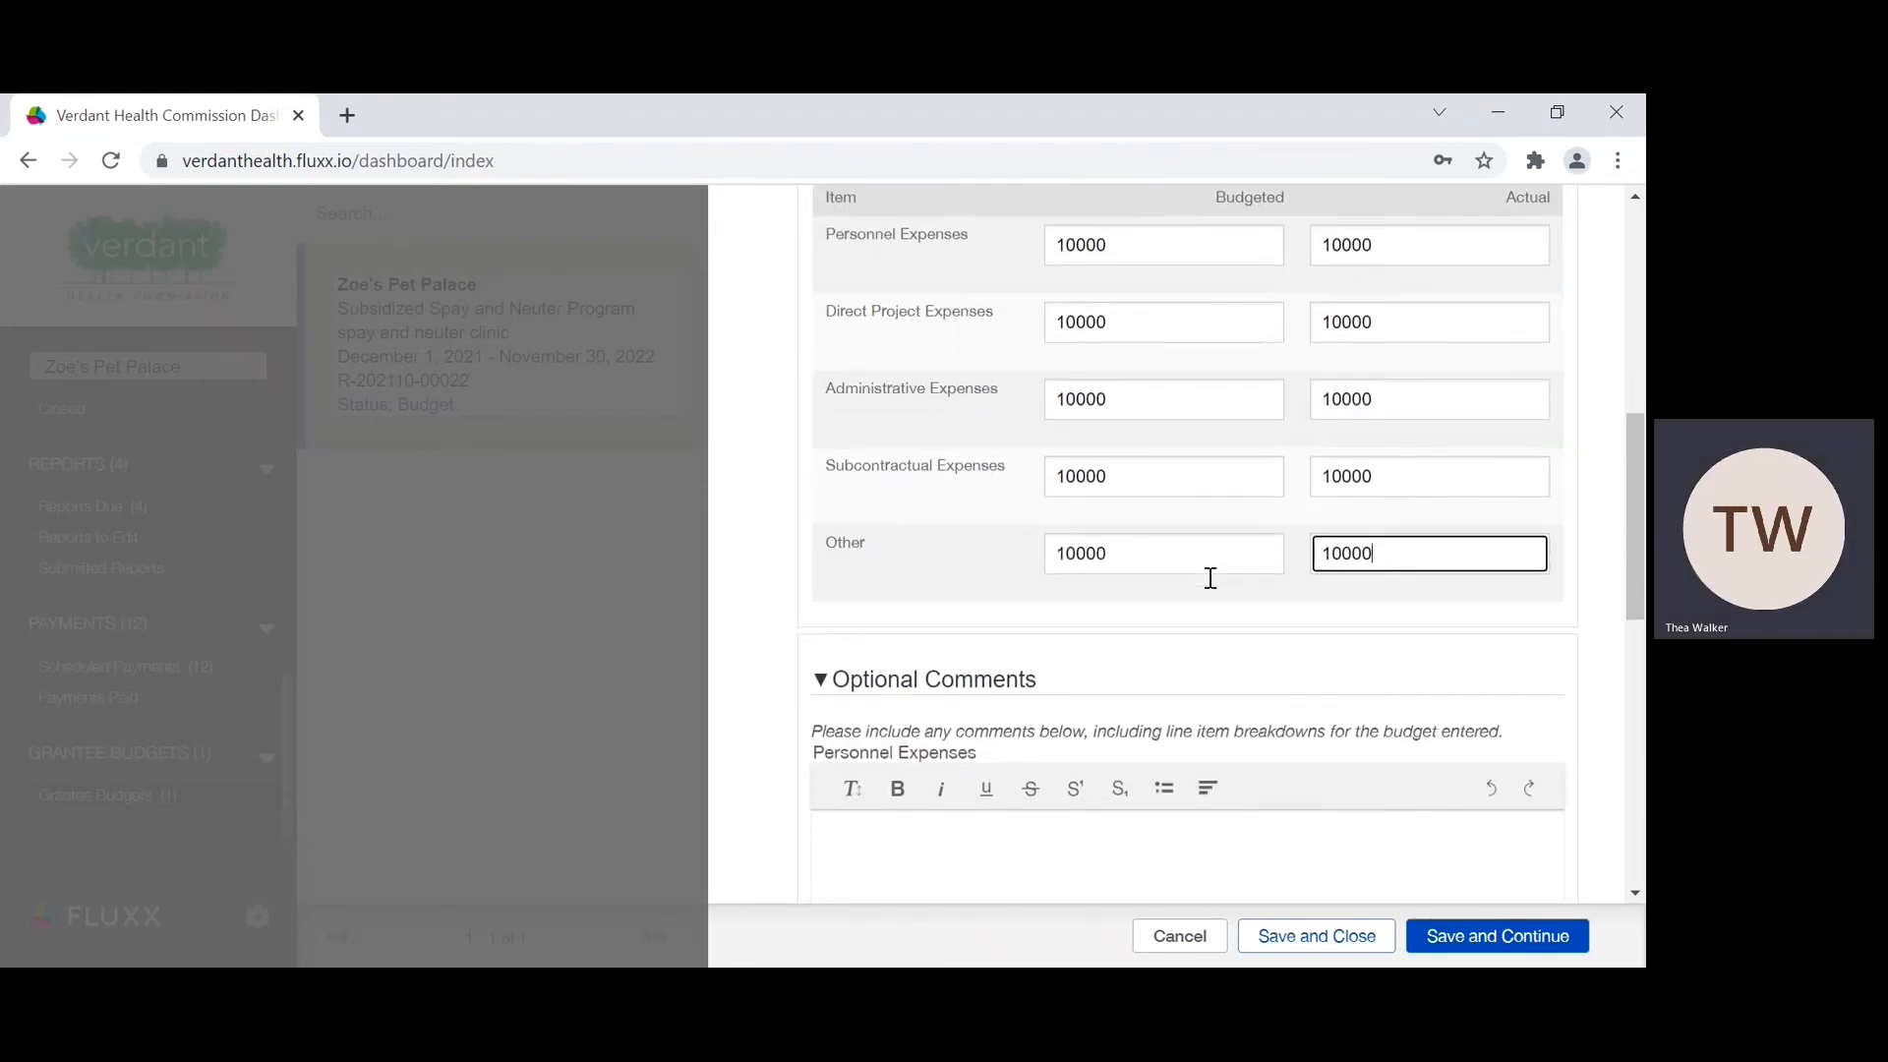
scroll(1211, 577, up, 1)
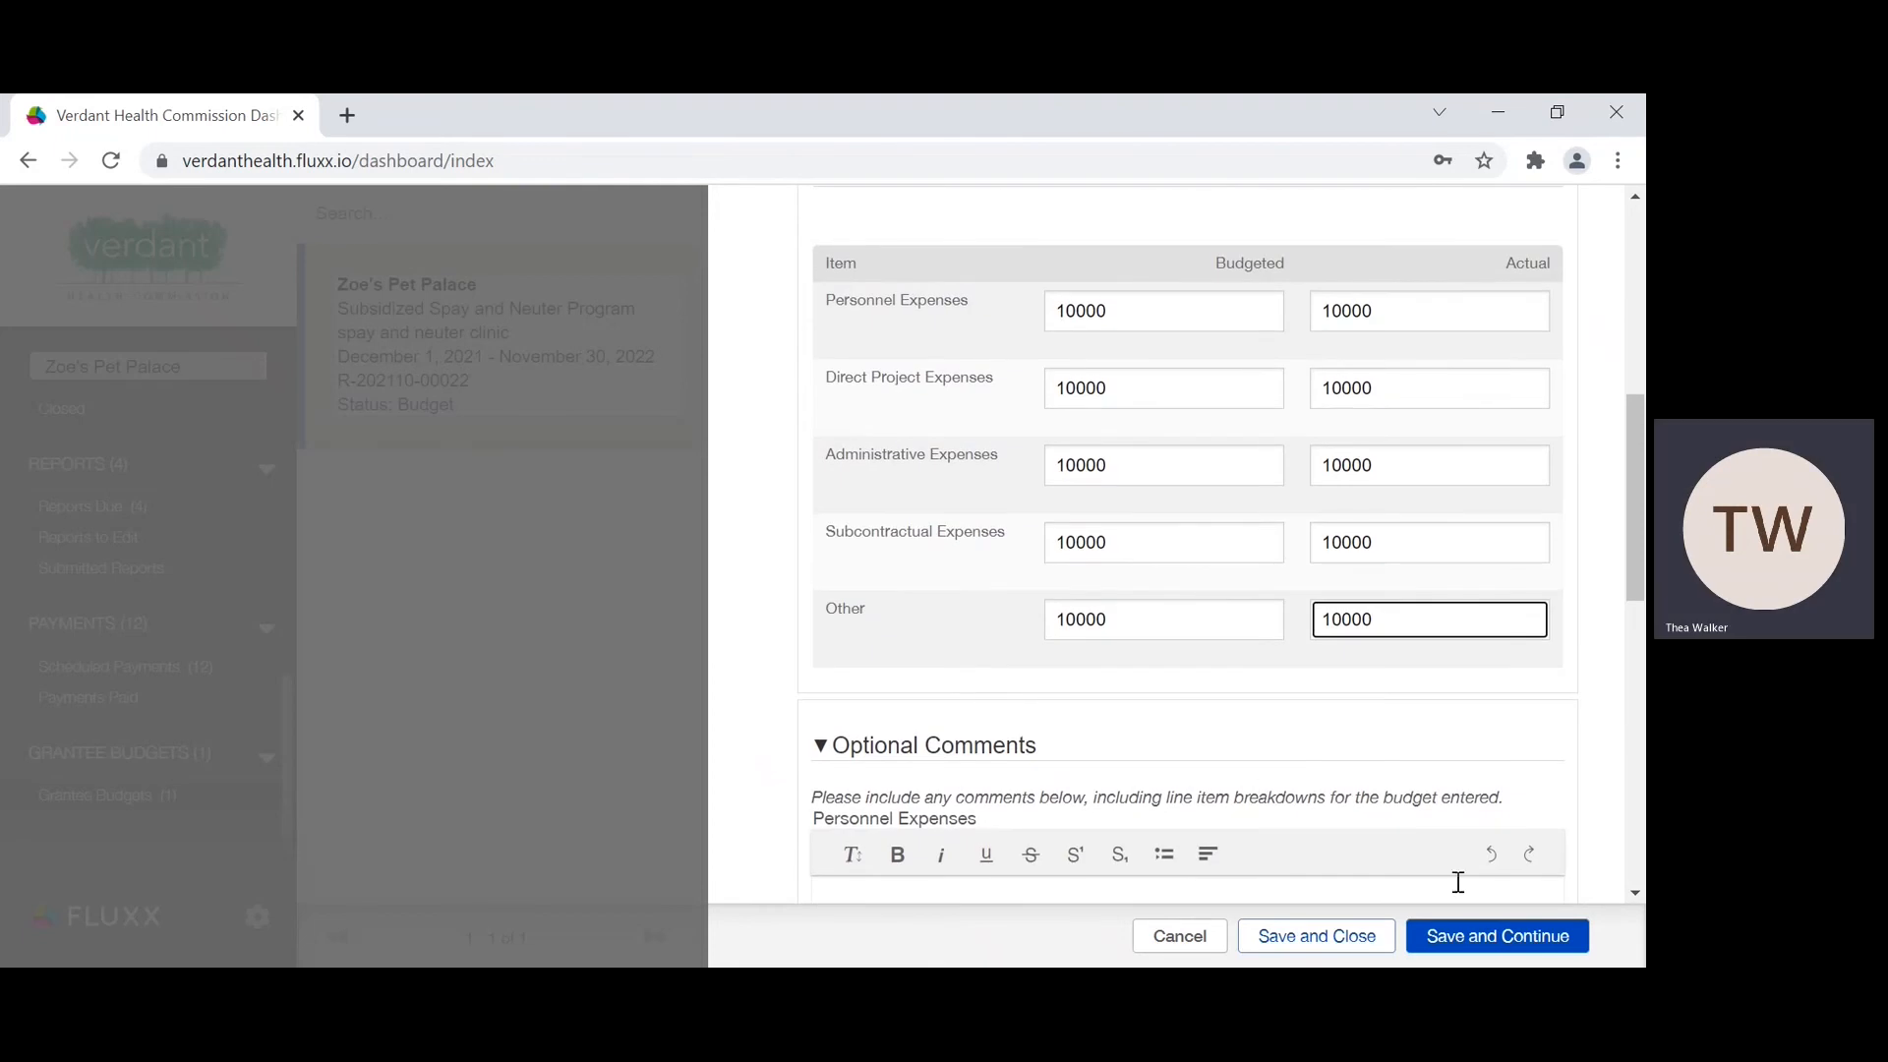
click(1515, 935)
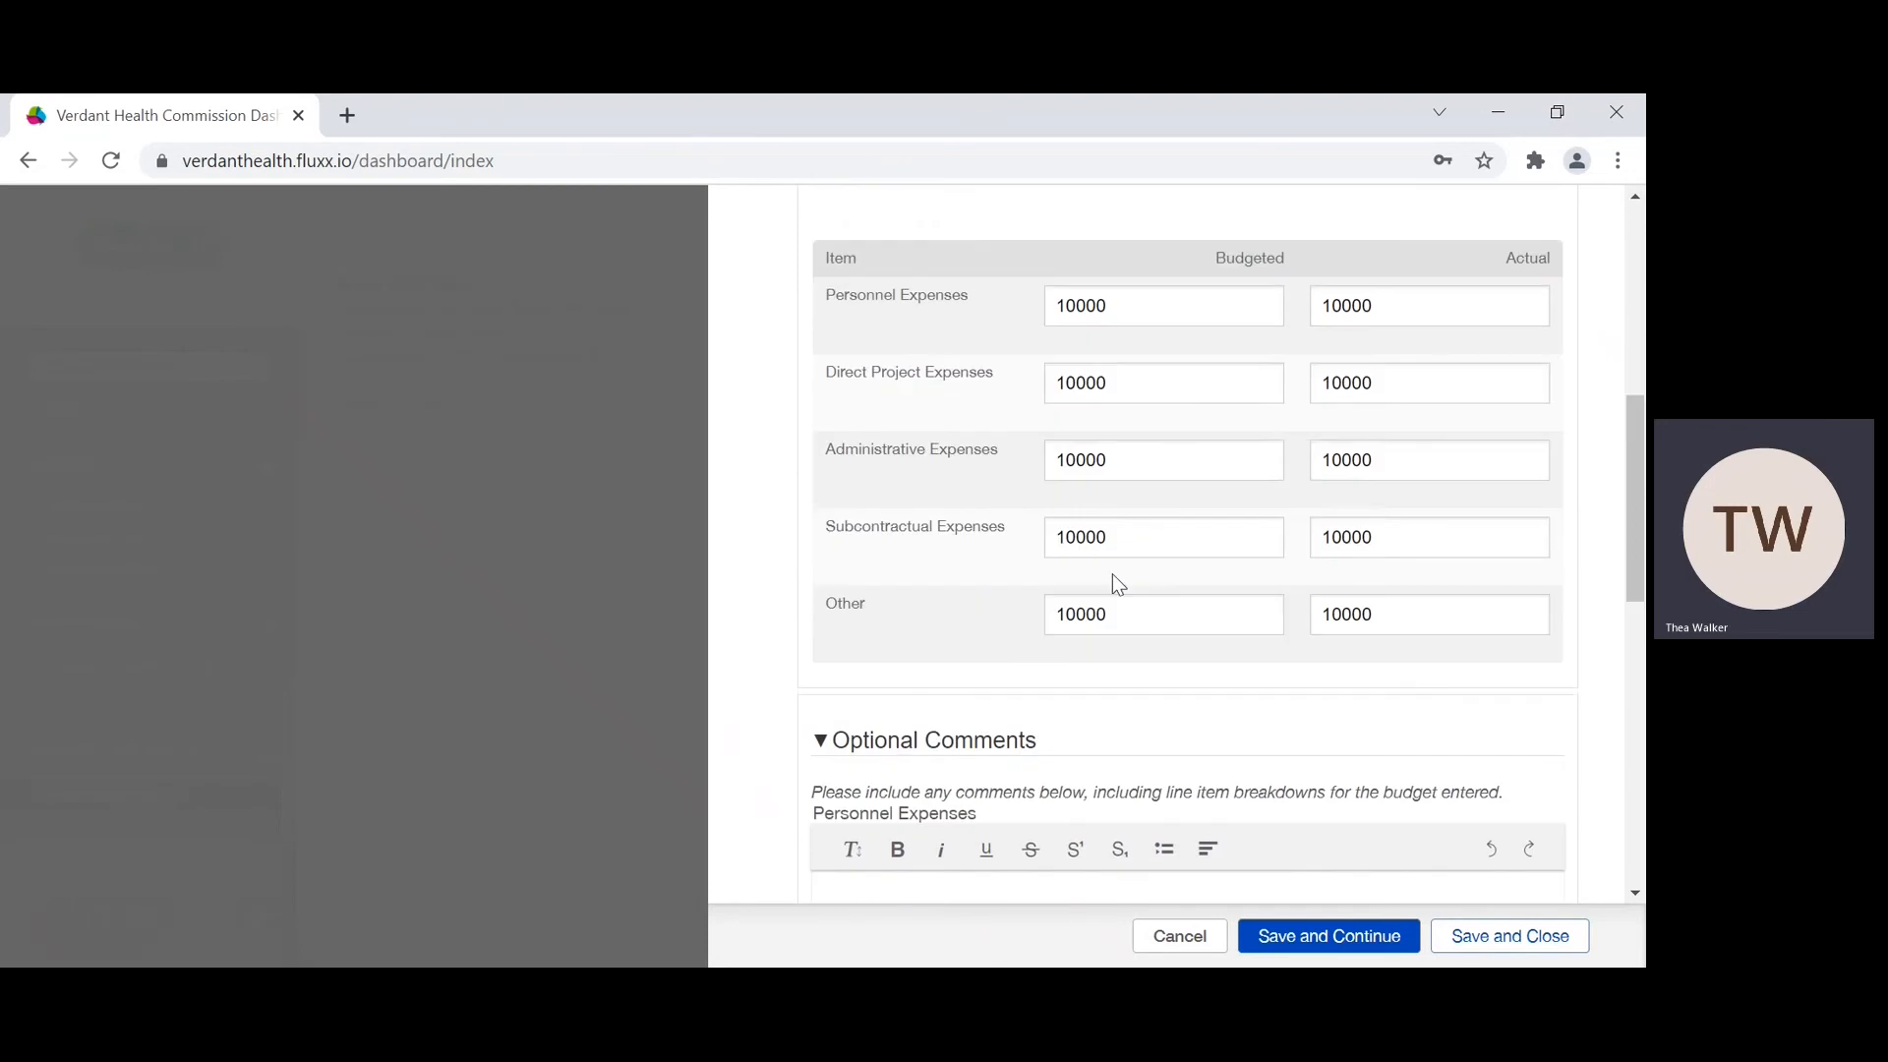
Step: Enter "1 veterinary salary - $2000" as the first line of the Personnel Expenses comment under Optional Comments
scroll(1117, 584, down, 4)
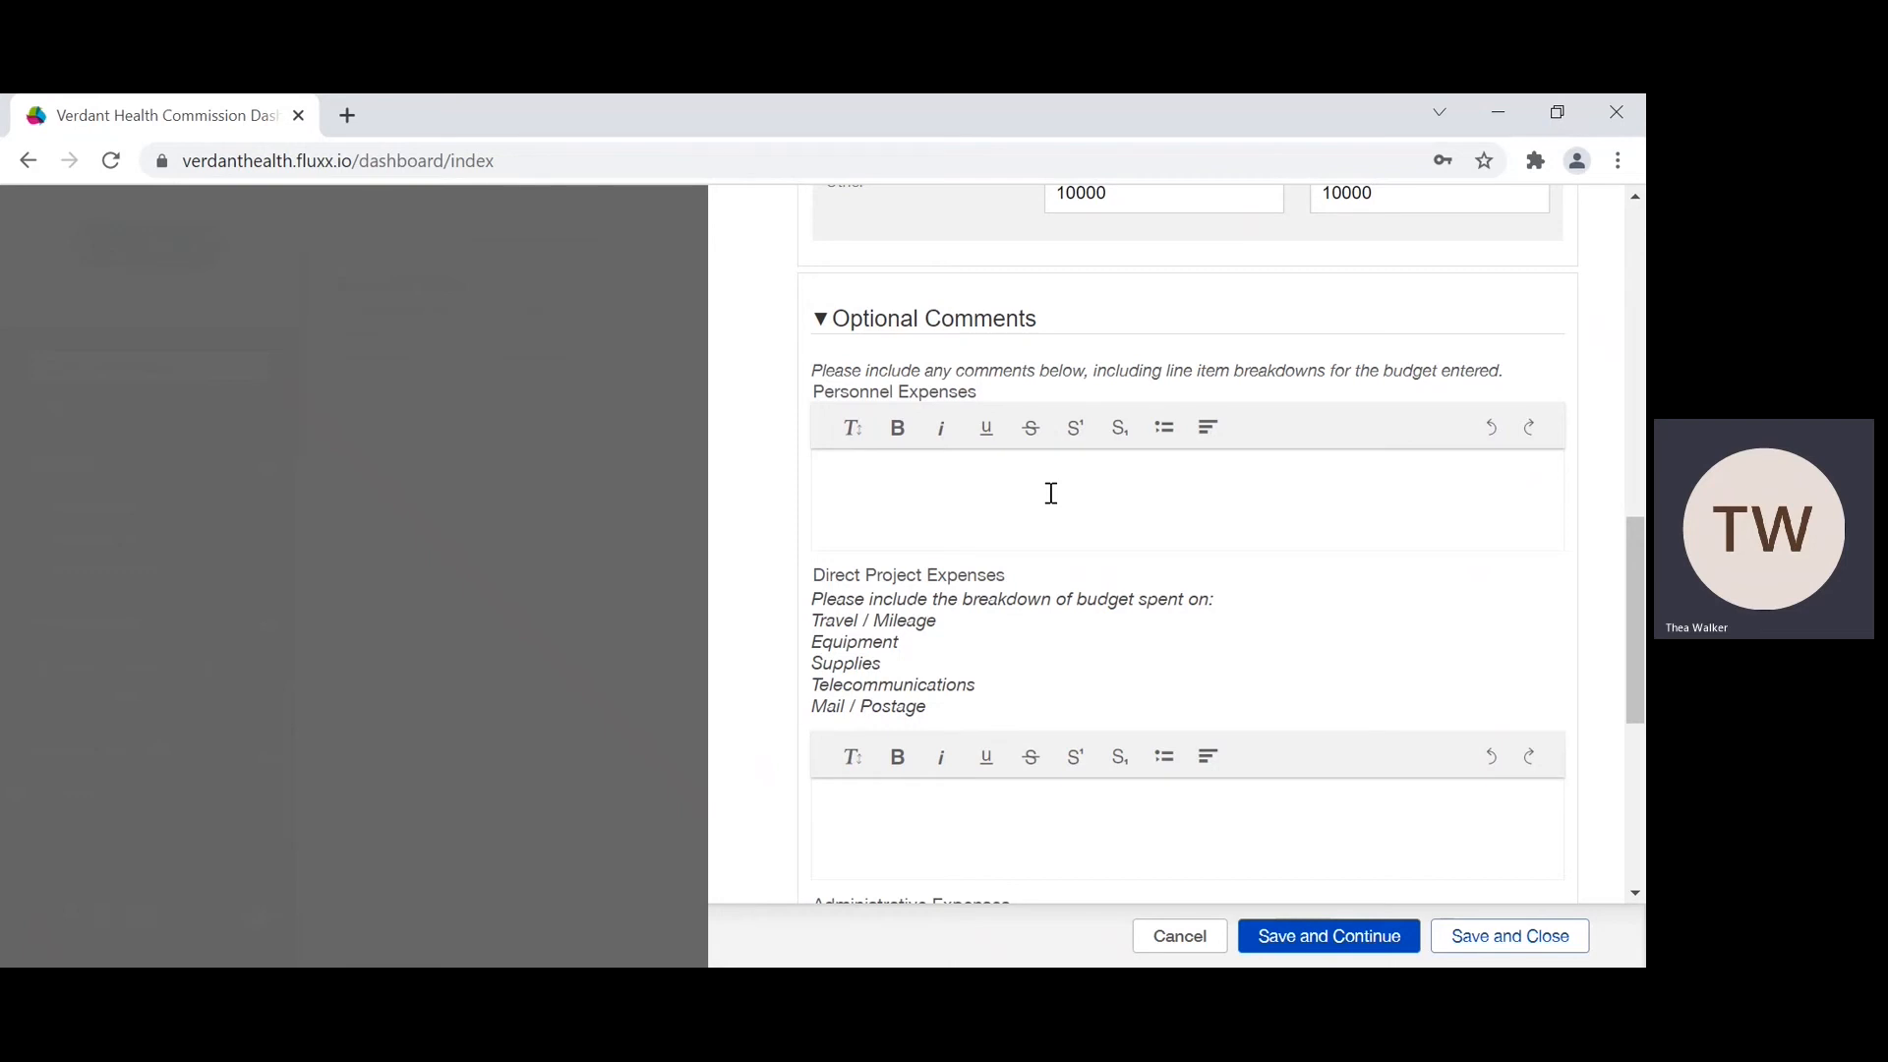
scroll(1051, 493, up, 3)
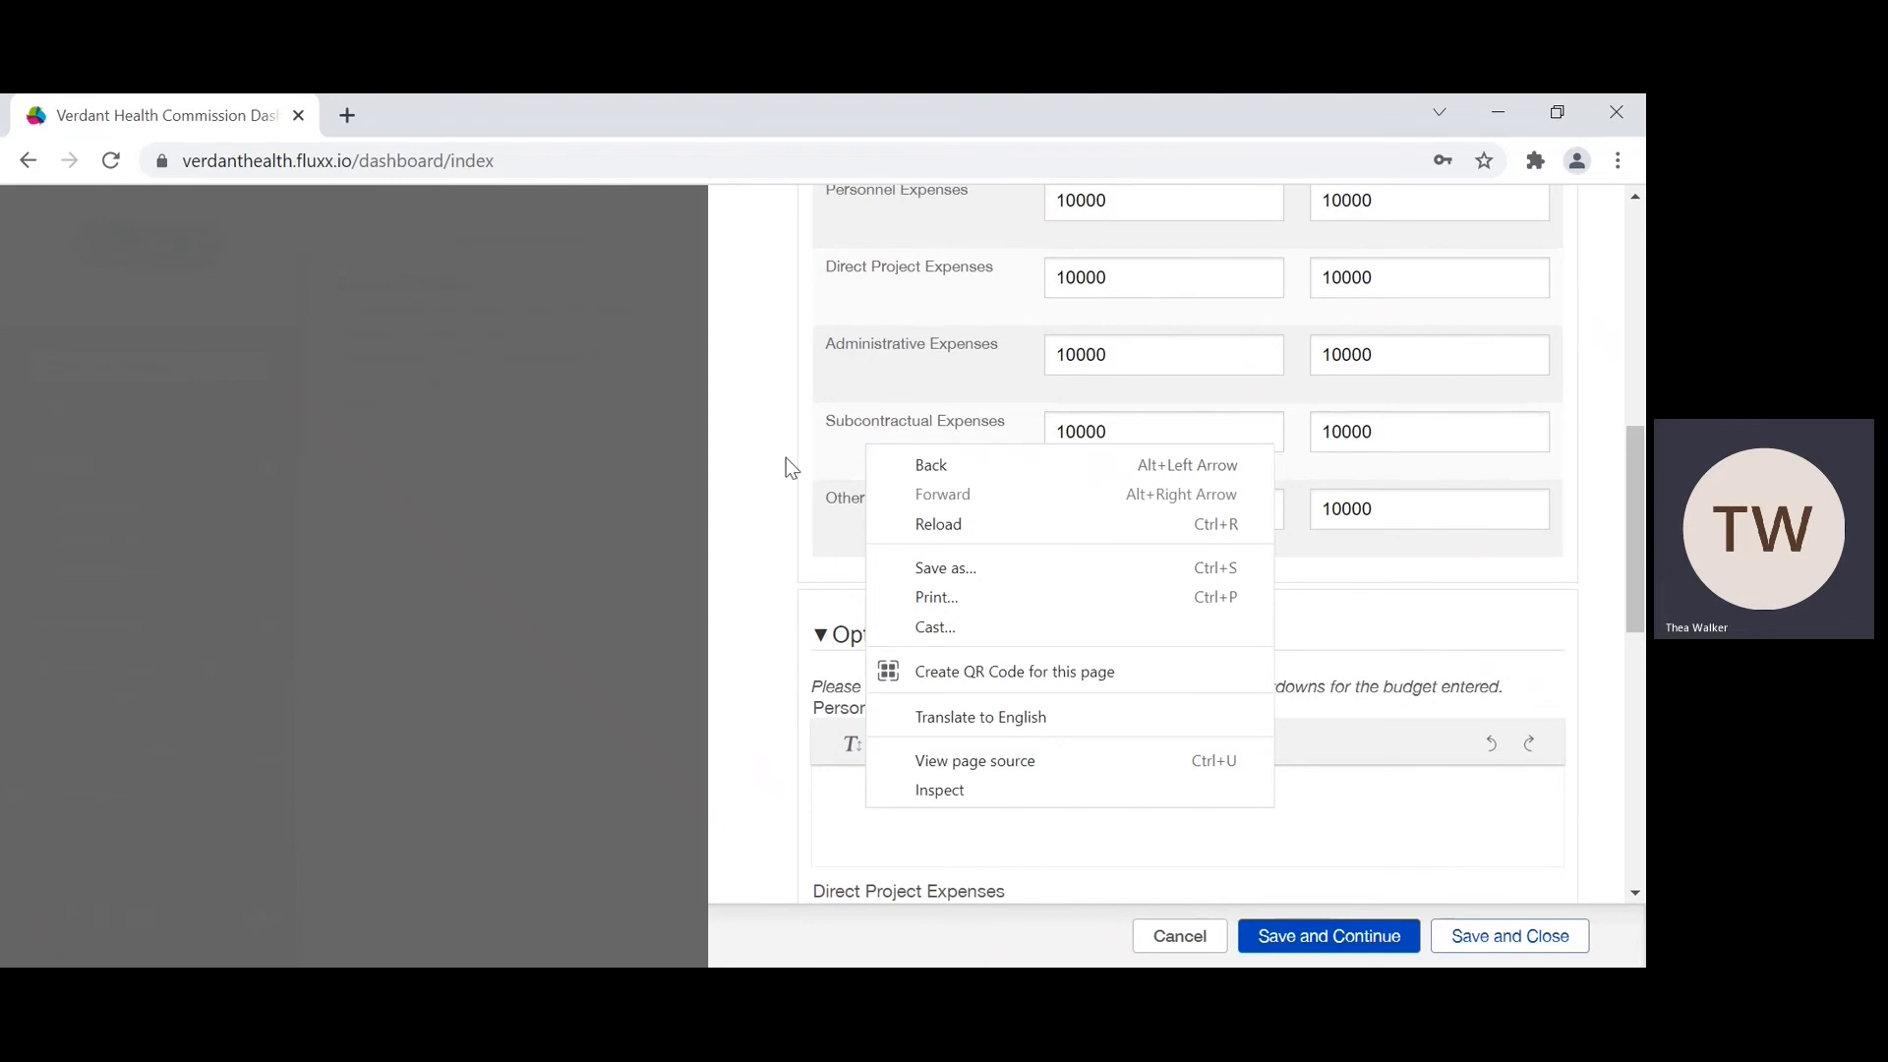
click(786, 457)
scroll(1040, 605, down, 3)
scroll(1040, 611, down, 1)
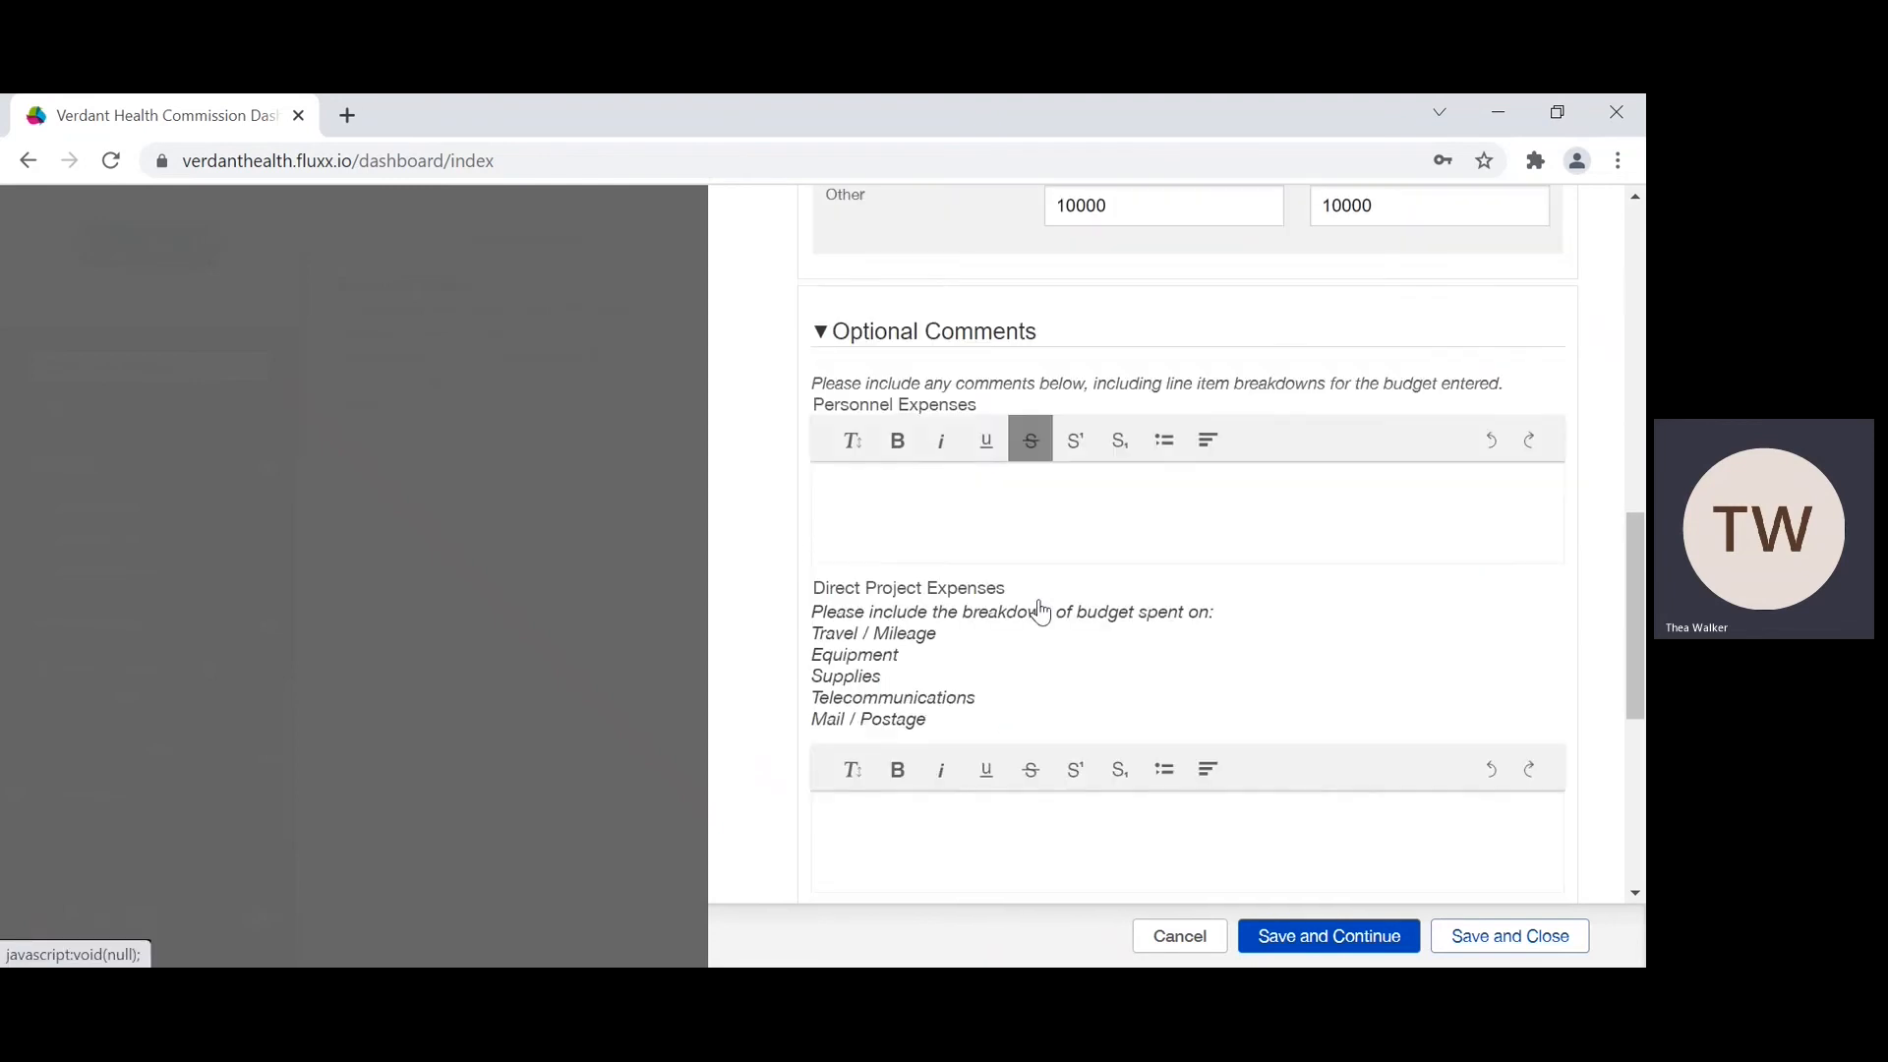
click(919, 508)
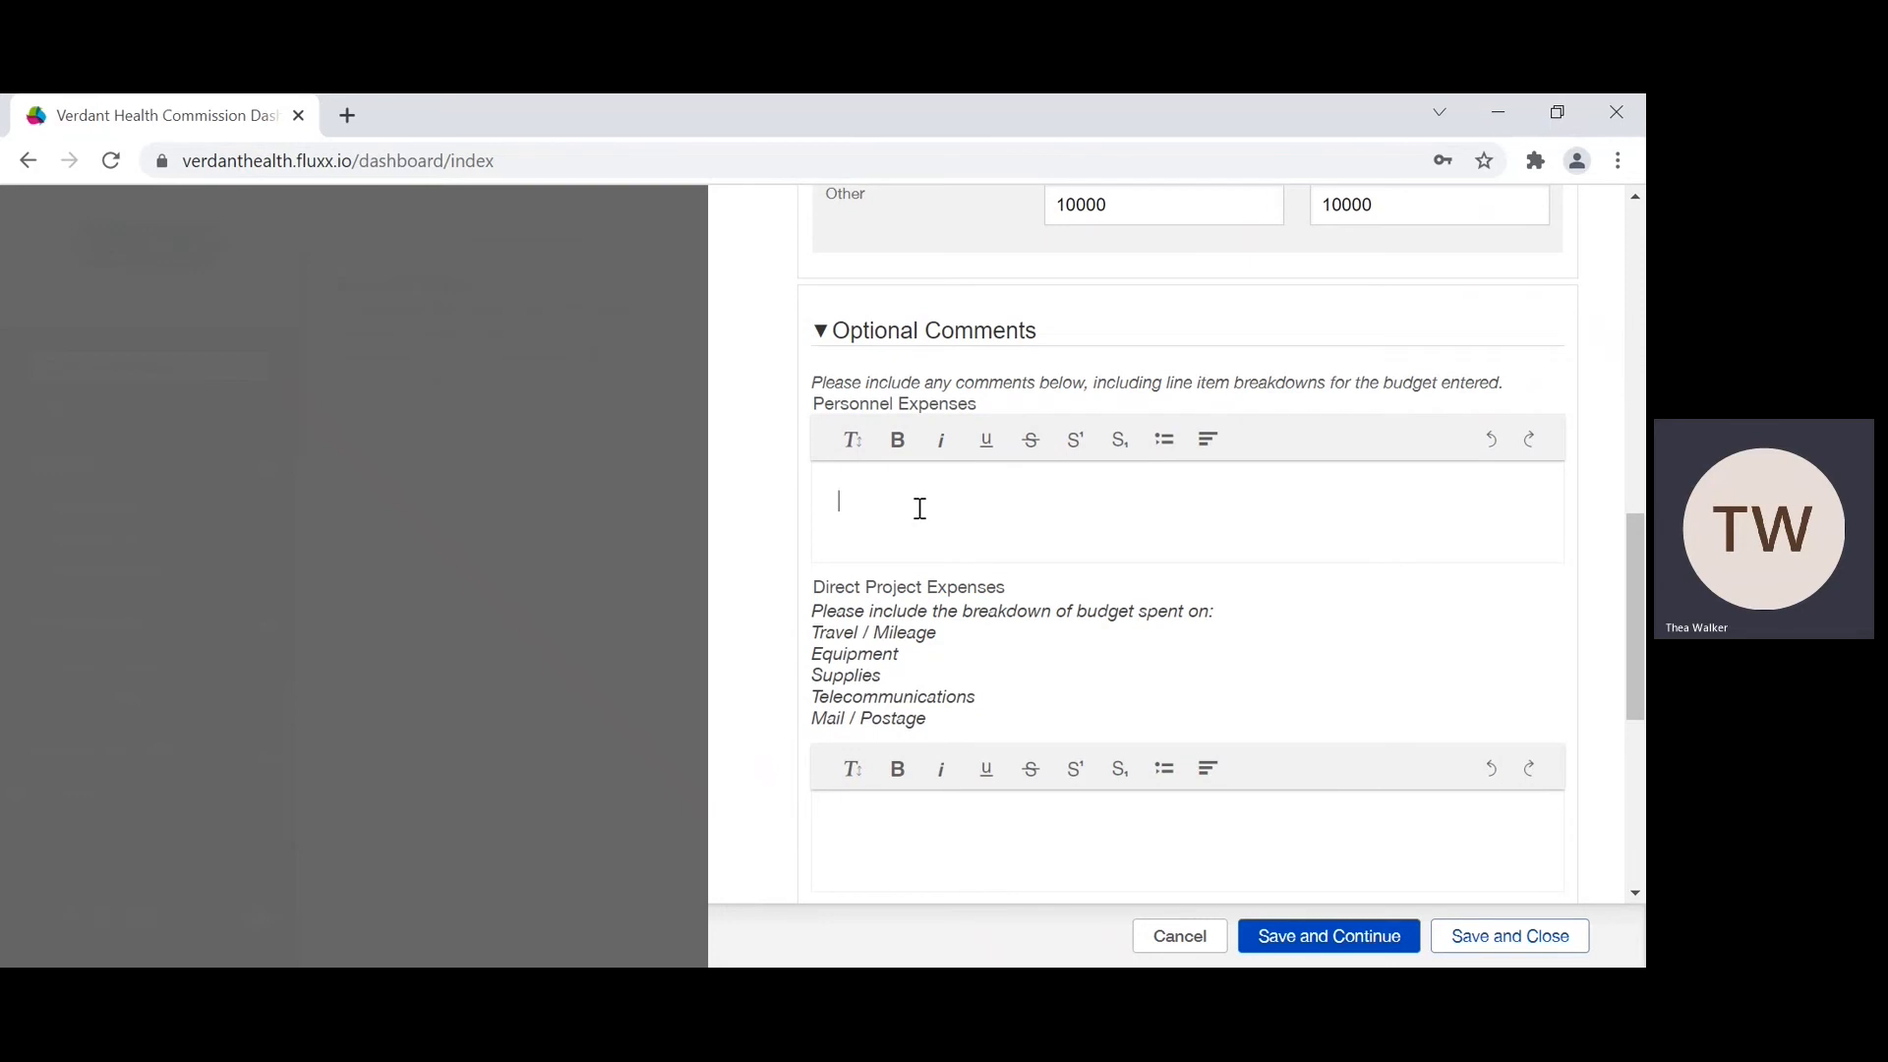
text(1 verb)
key(BackSpace)
text(terinary salar)
key(BackSpace)
text($2000)
key(Return)
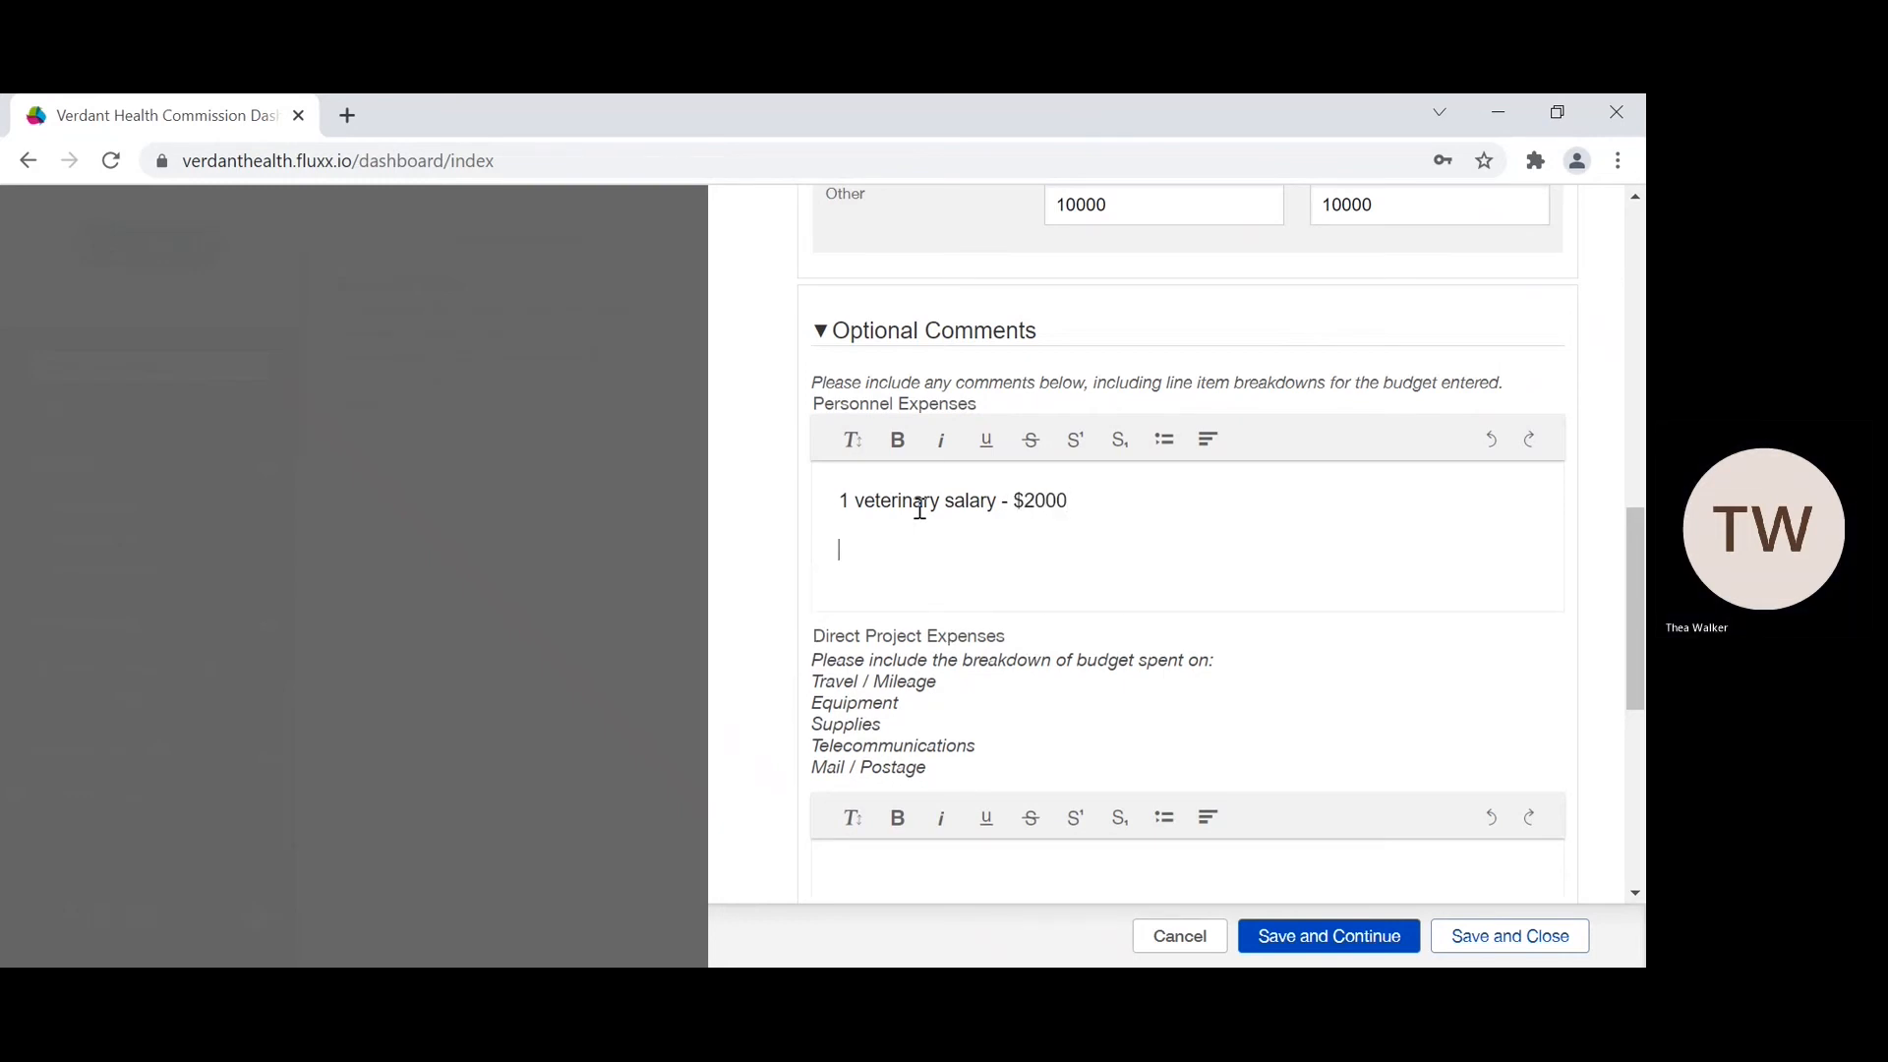
Step: Add "2 veterinary technician - $4000" as the second line of the Personnel Expenses comment, correcting its misspelled words
text(2 vterinary techinica)
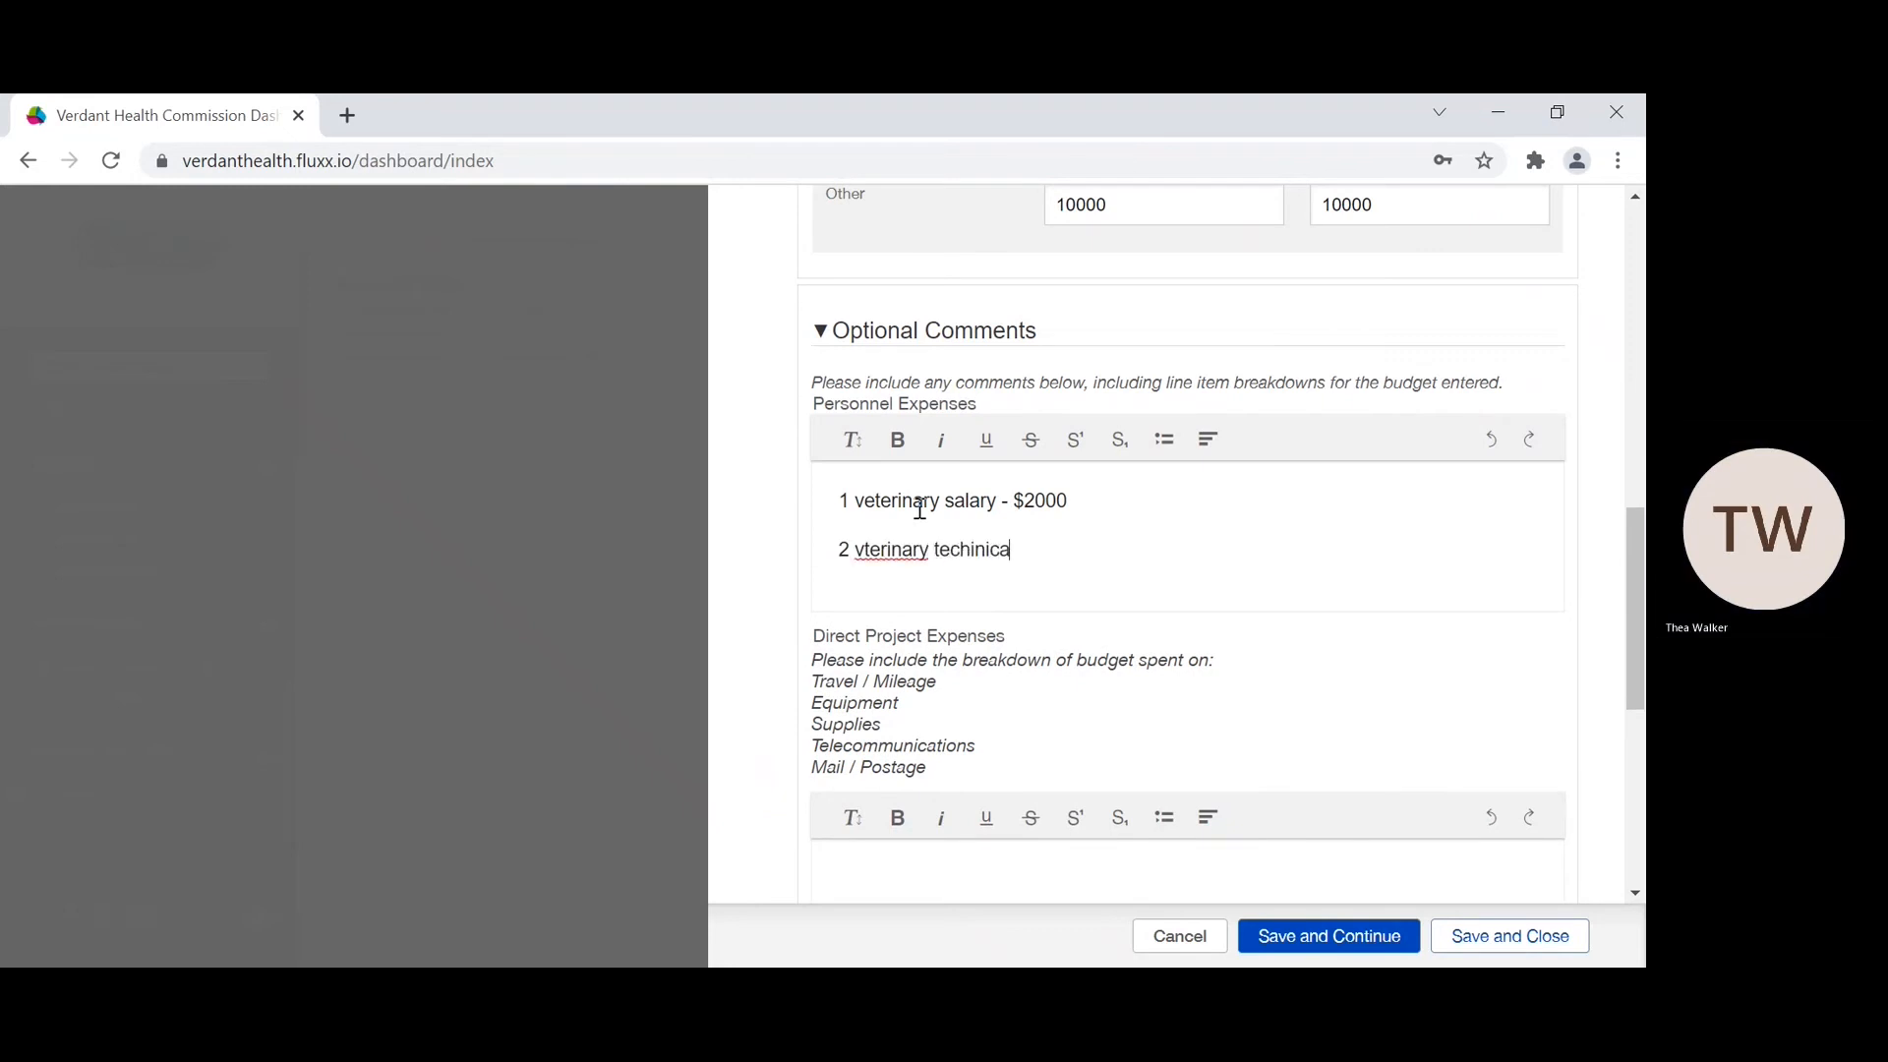
right_click(891, 547)
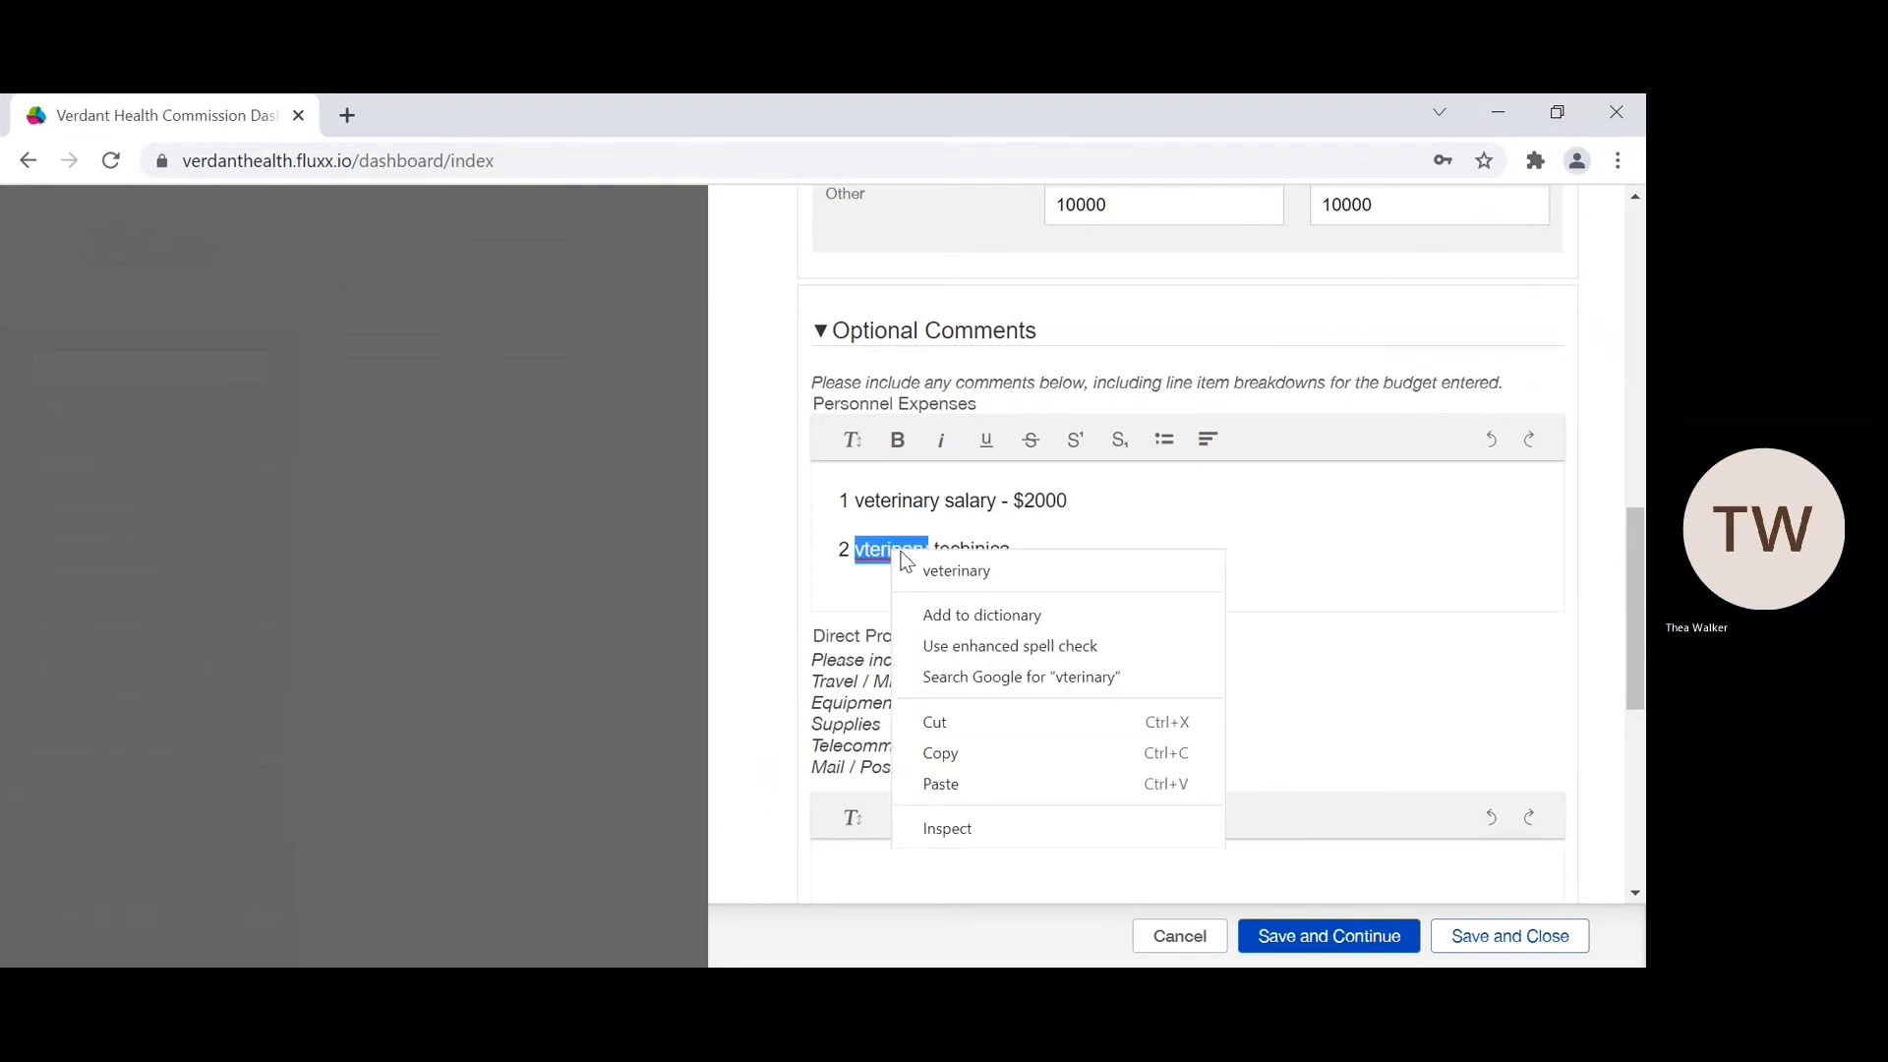
click(958, 570)
click(1041, 559)
text(l)
key(BackSpace)
key(BackSpace)
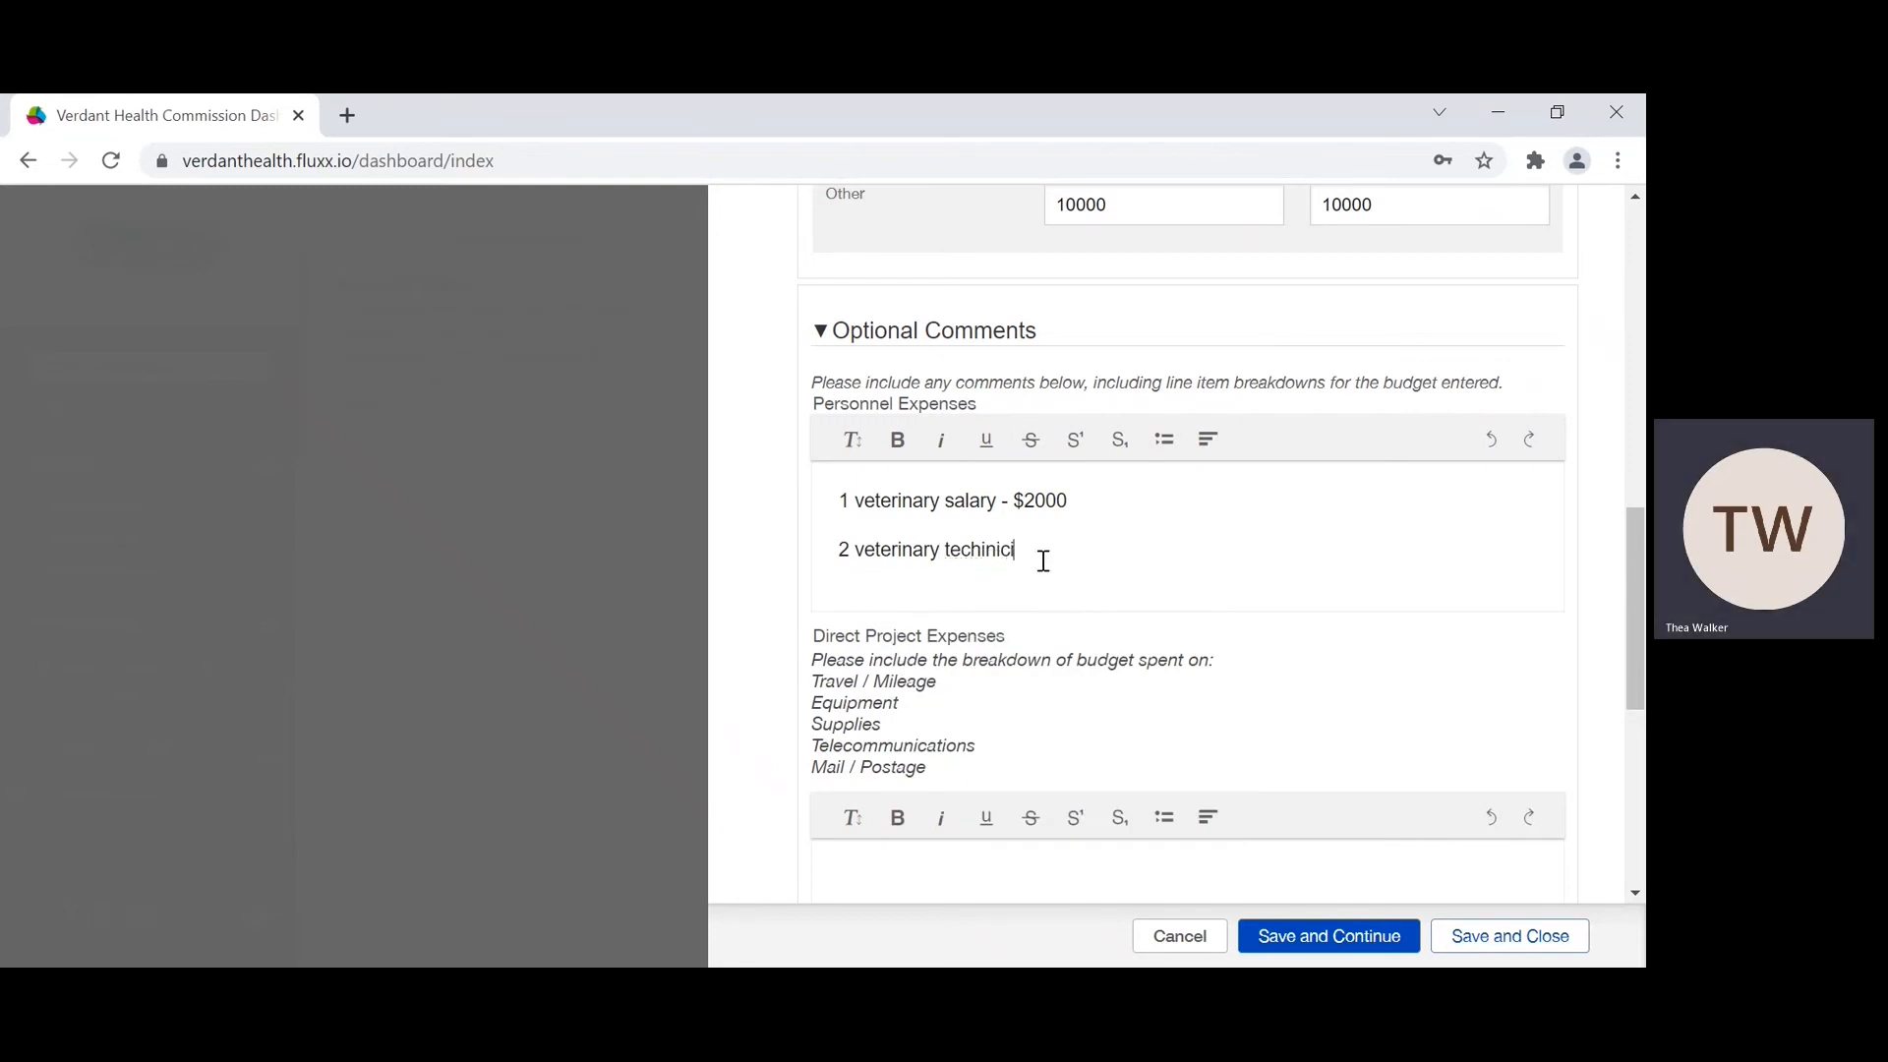
text(ian)
right_click(999, 549)
click(1062, 563)
text(-)
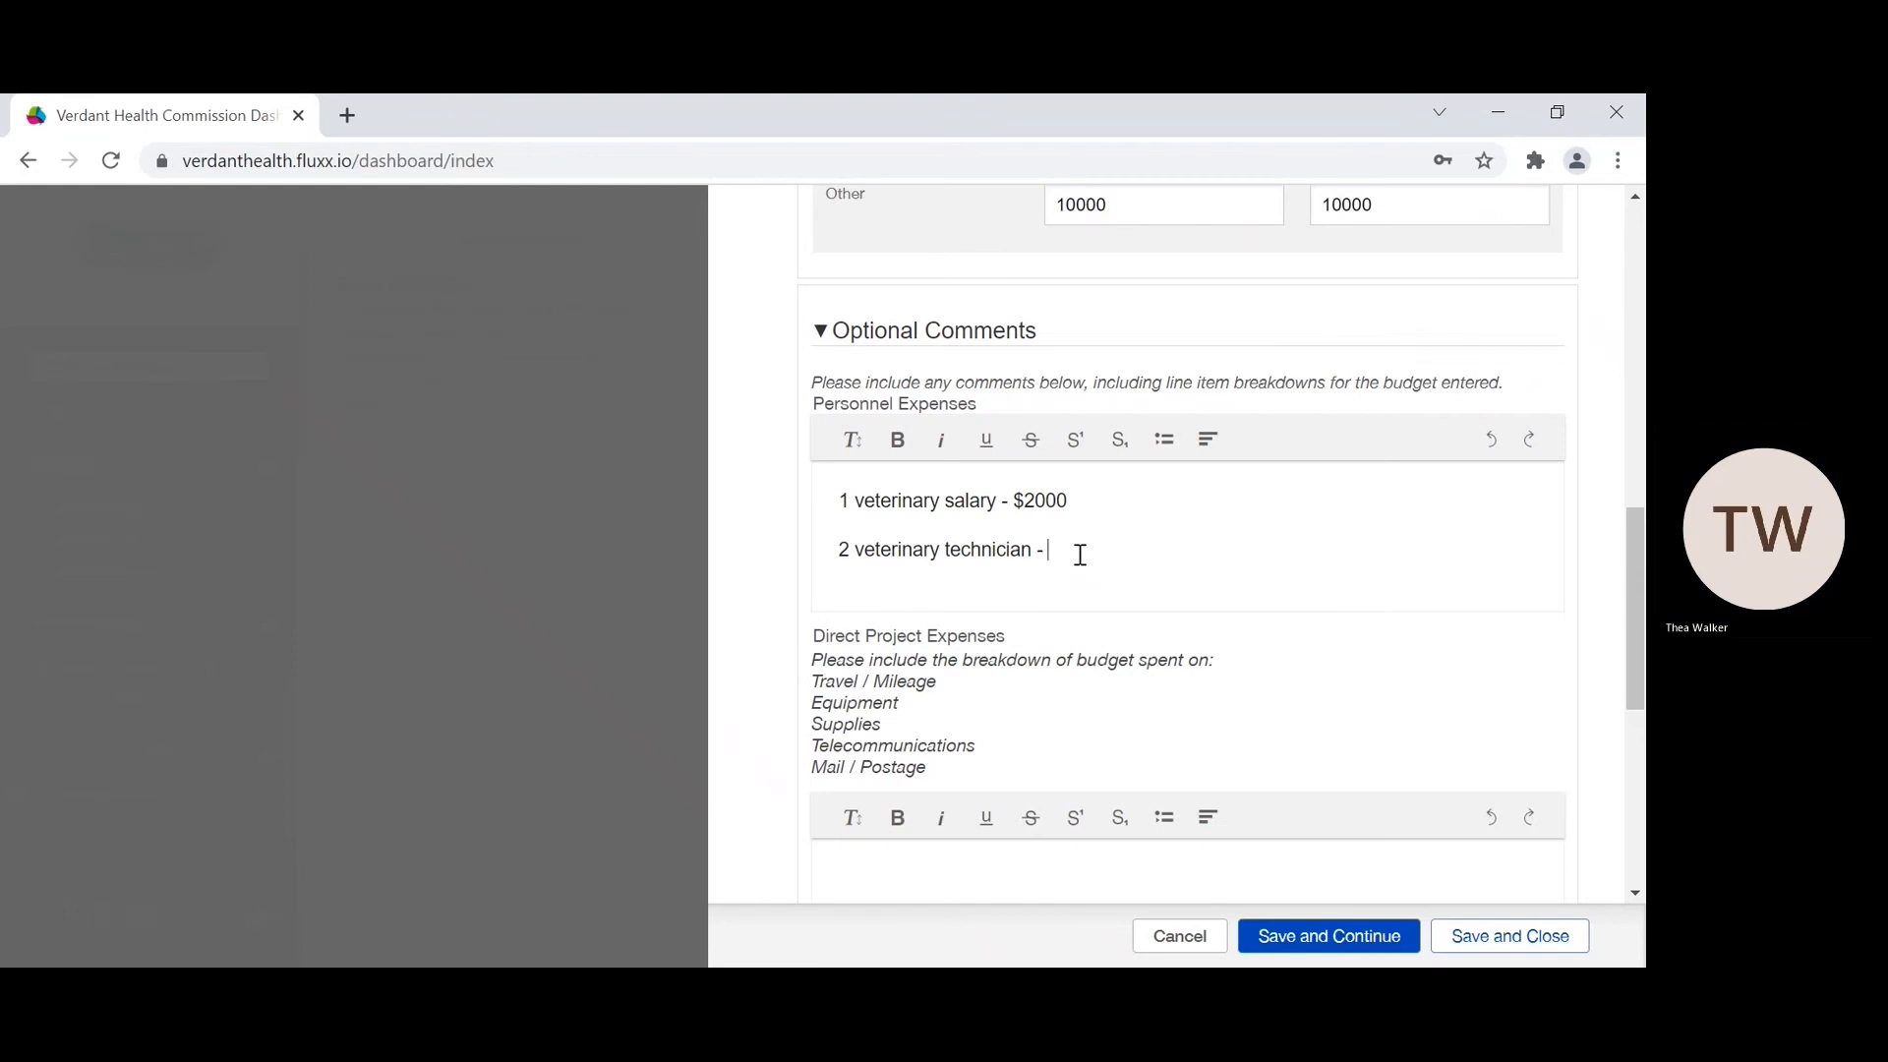
text( $4000)
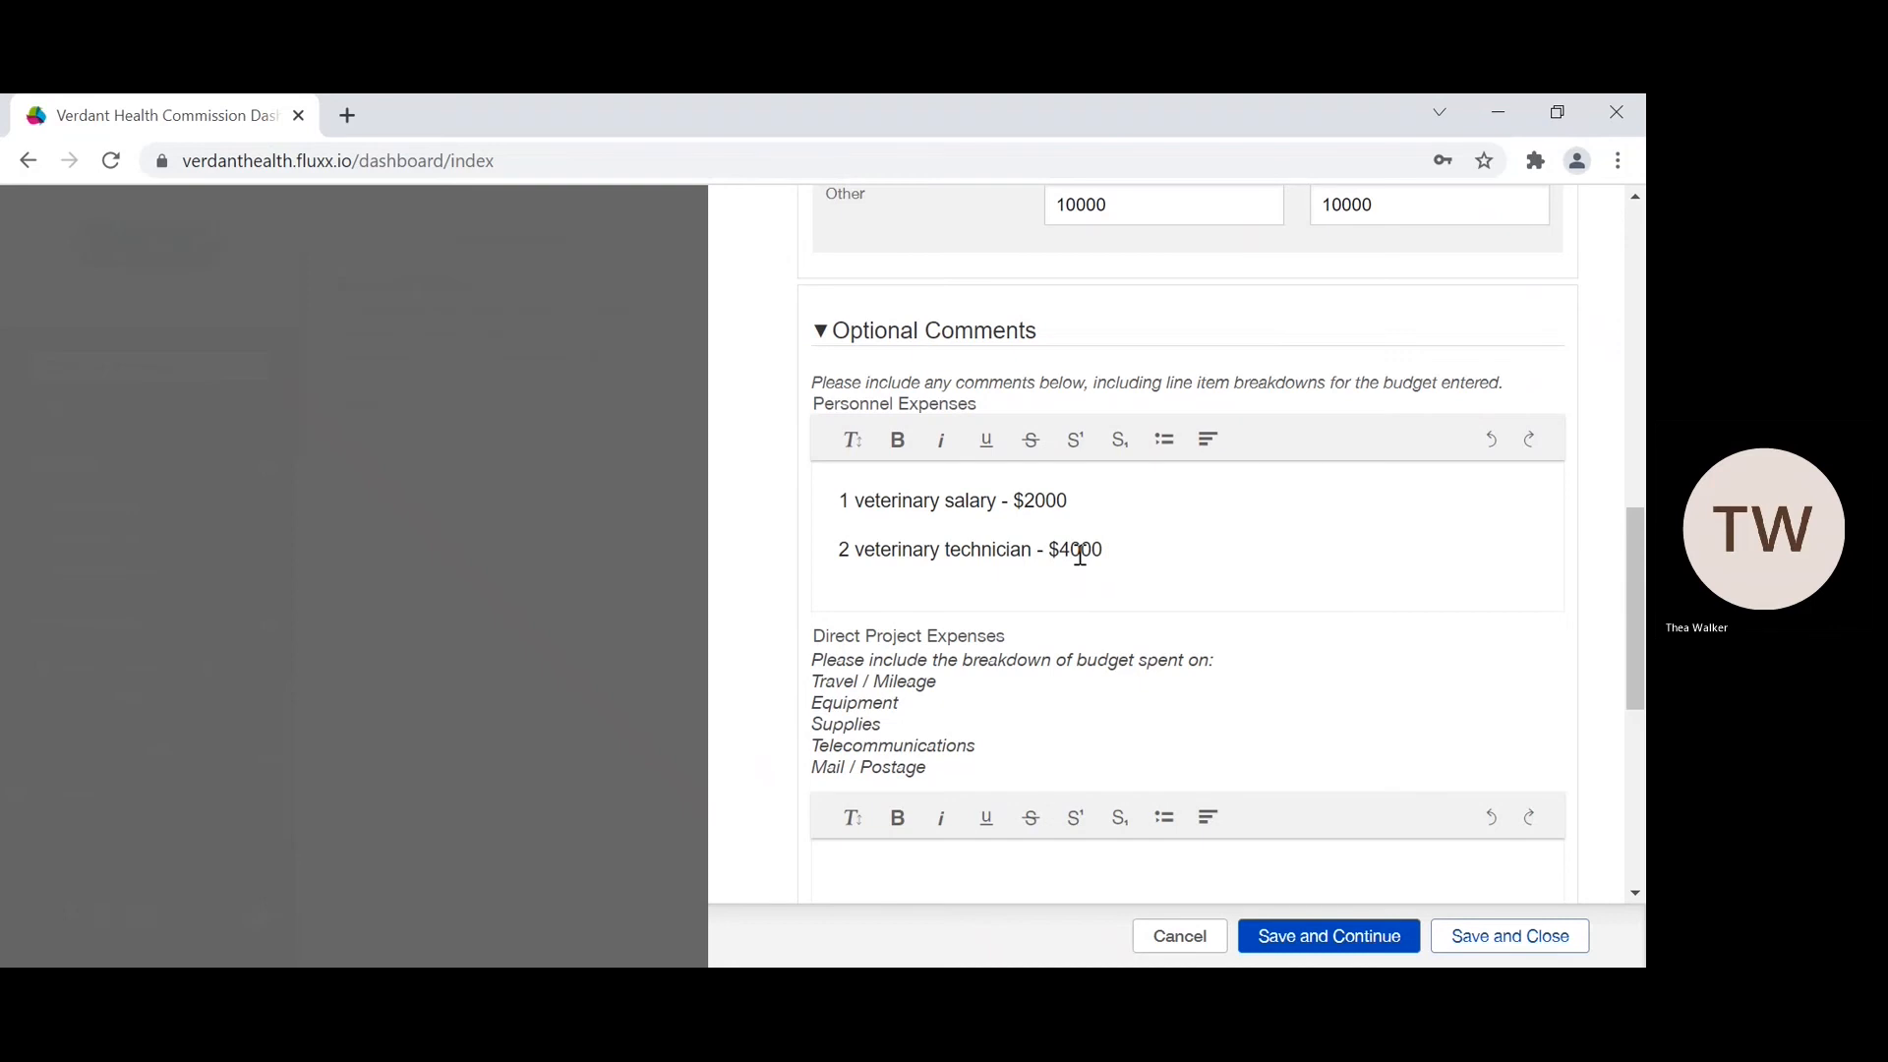
key(Return)
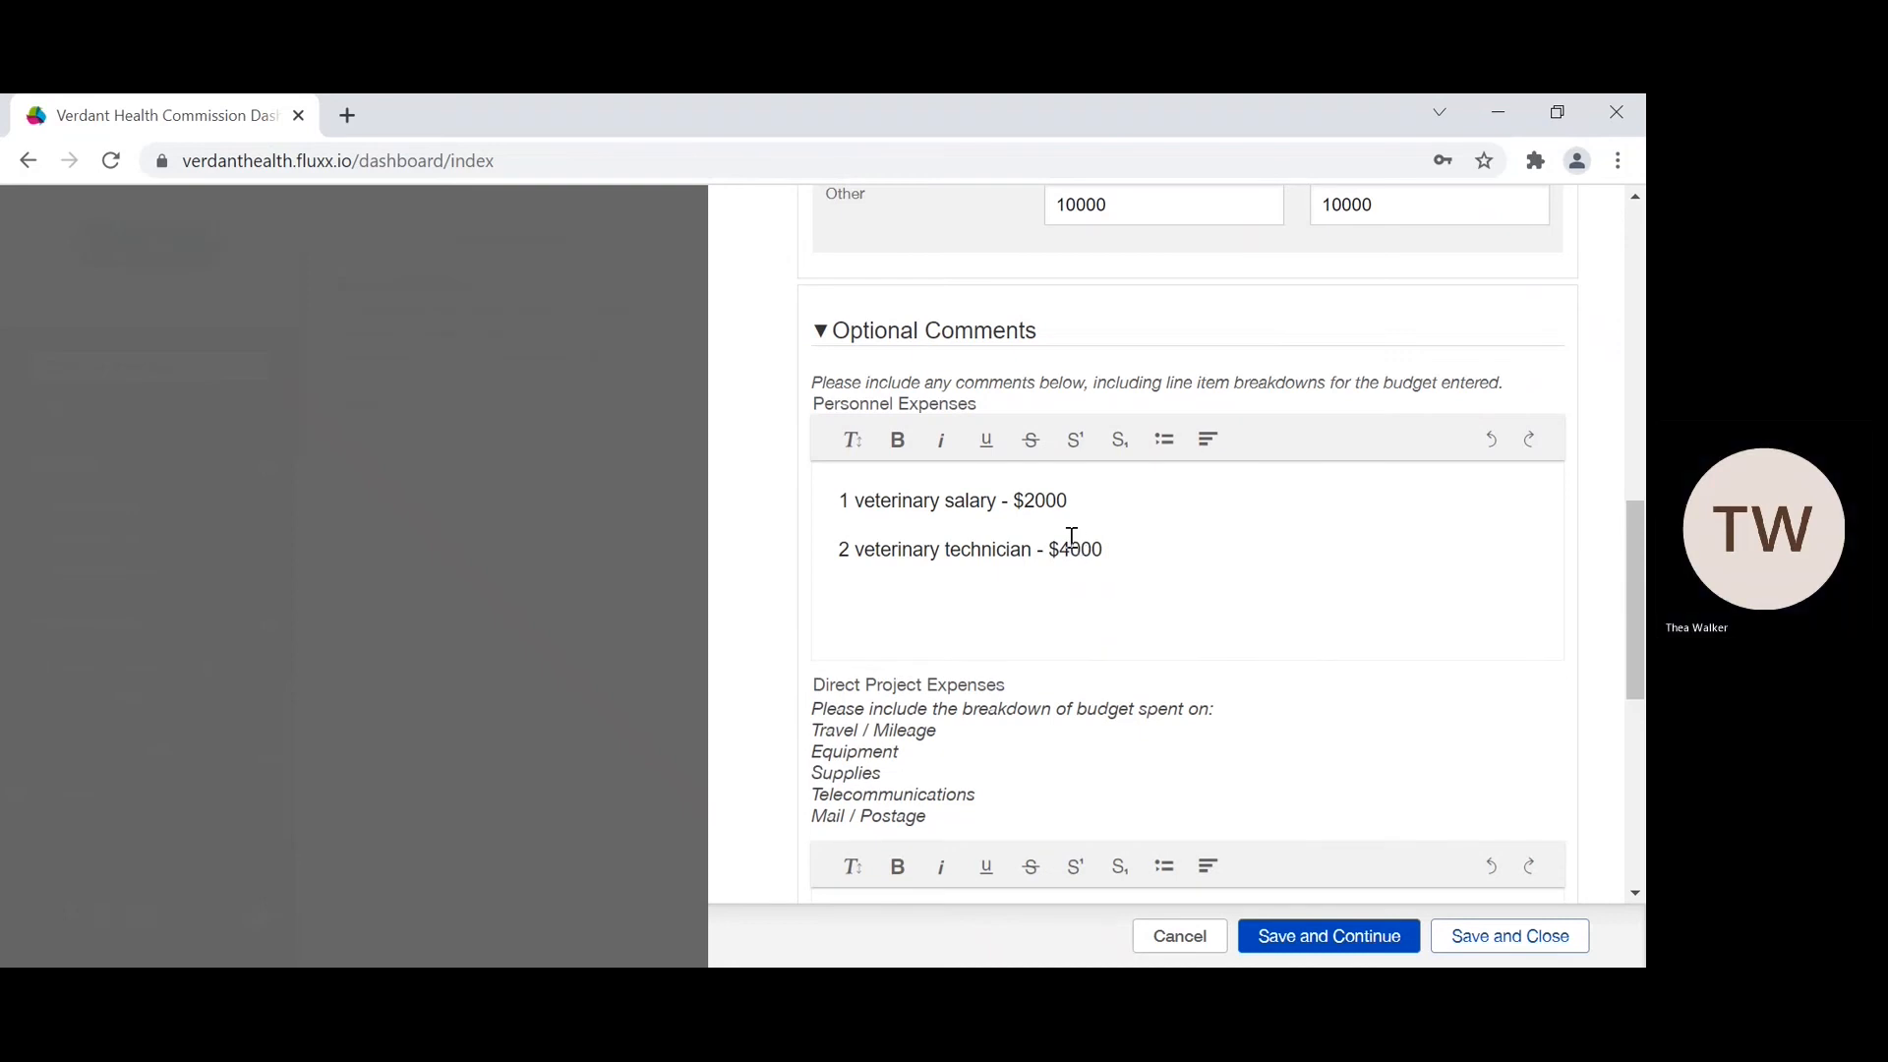
Step: Add "1 Receptionist Salary - $2000" as the third line of the Personnel Expenses comment
text(1 Receptionist Salary - $2000)
key(Return)
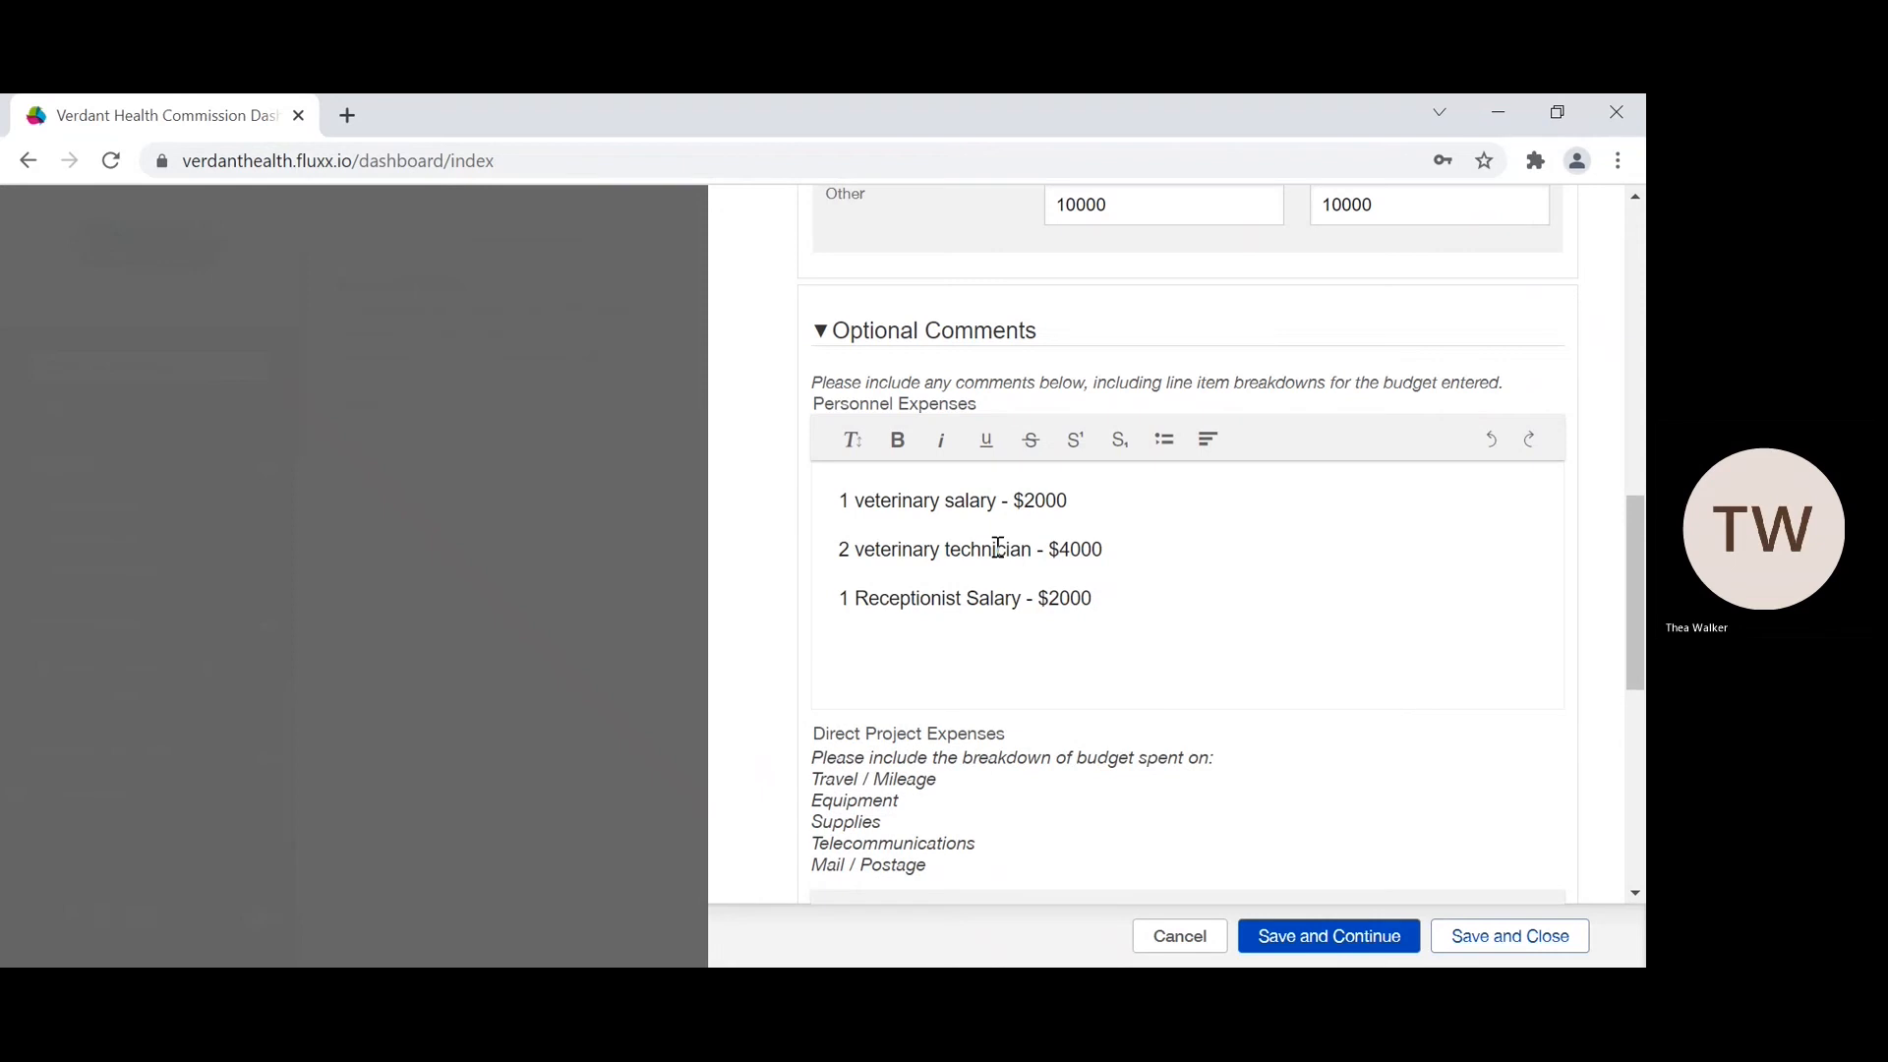
Step: Add "1 Clinic Manager Salary - $2000" as the fourth line of the Personnel Expenses comment
text(1 Clii)
key(BackSpace)
text(inic Manager Salary - $2000)
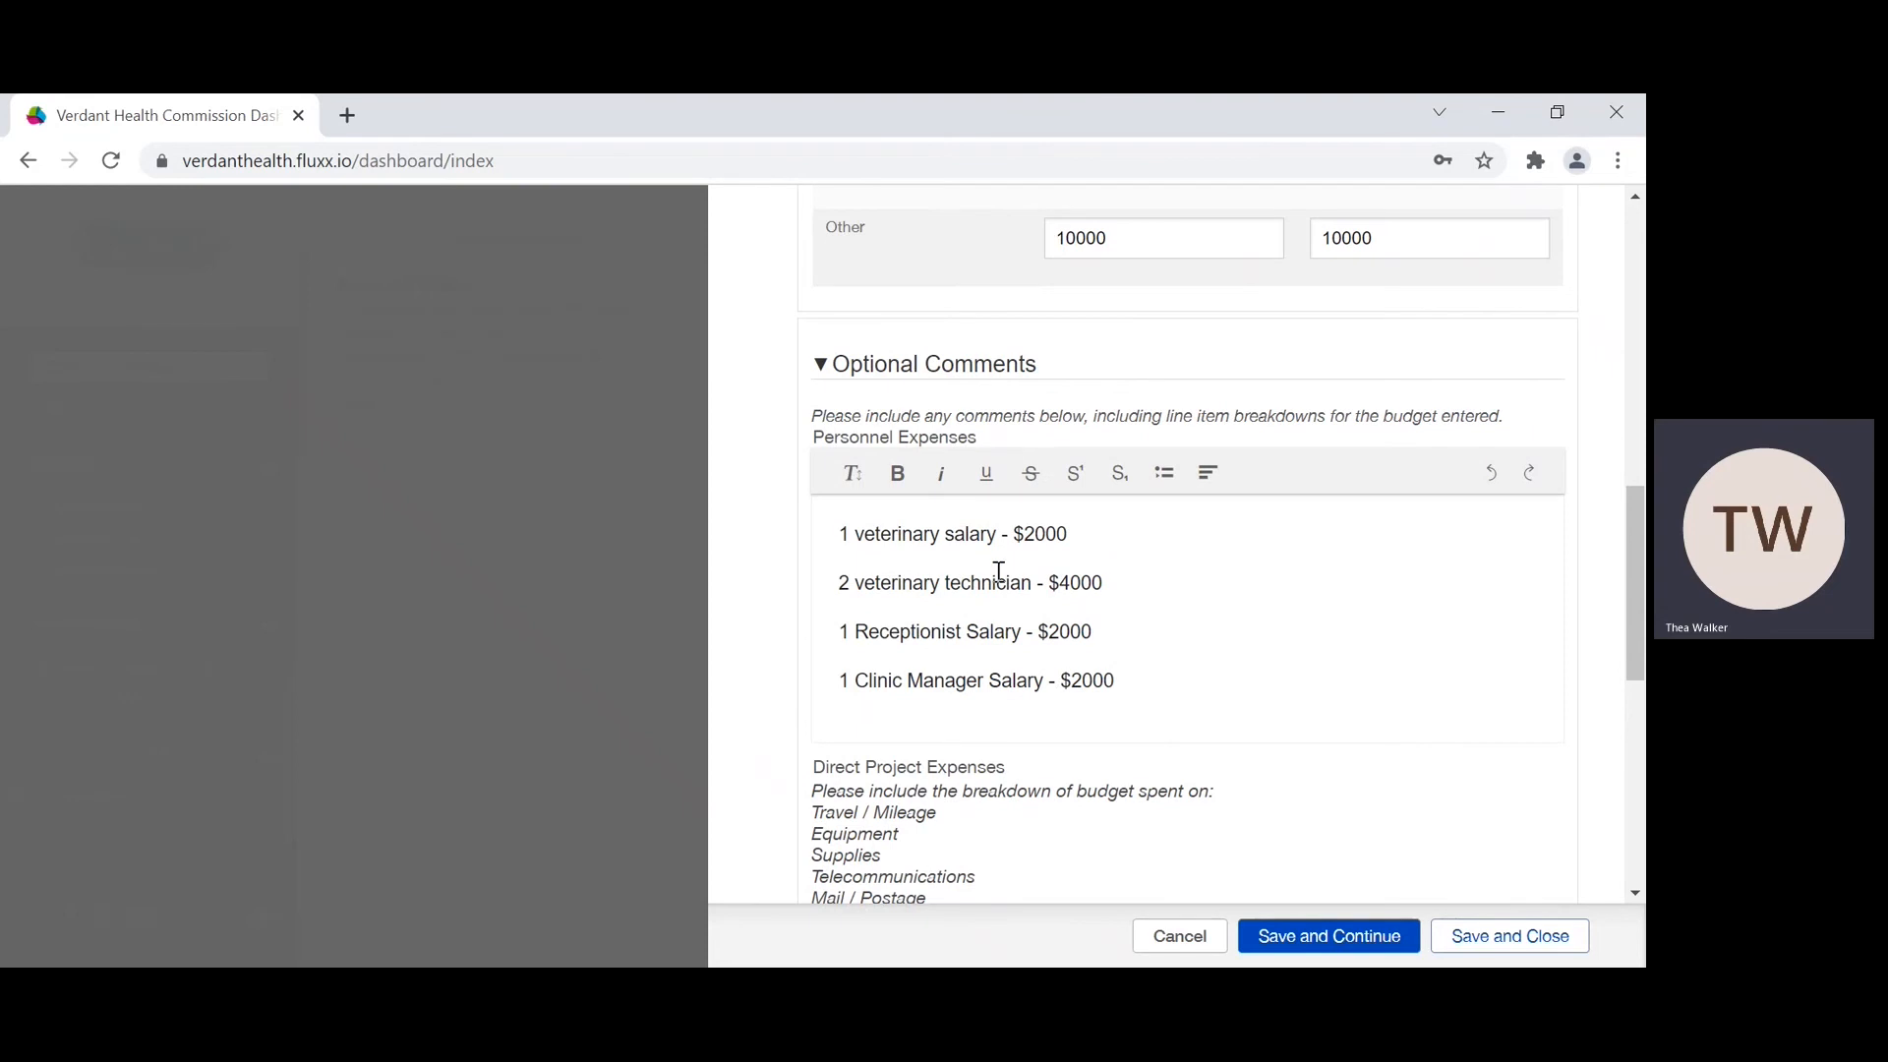
Step: Check the budget amounts and the comment fields for each expense category, and save and close the grantee budget
scroll(995, 567, down, 2)
scroll(996, 571, down, 5)
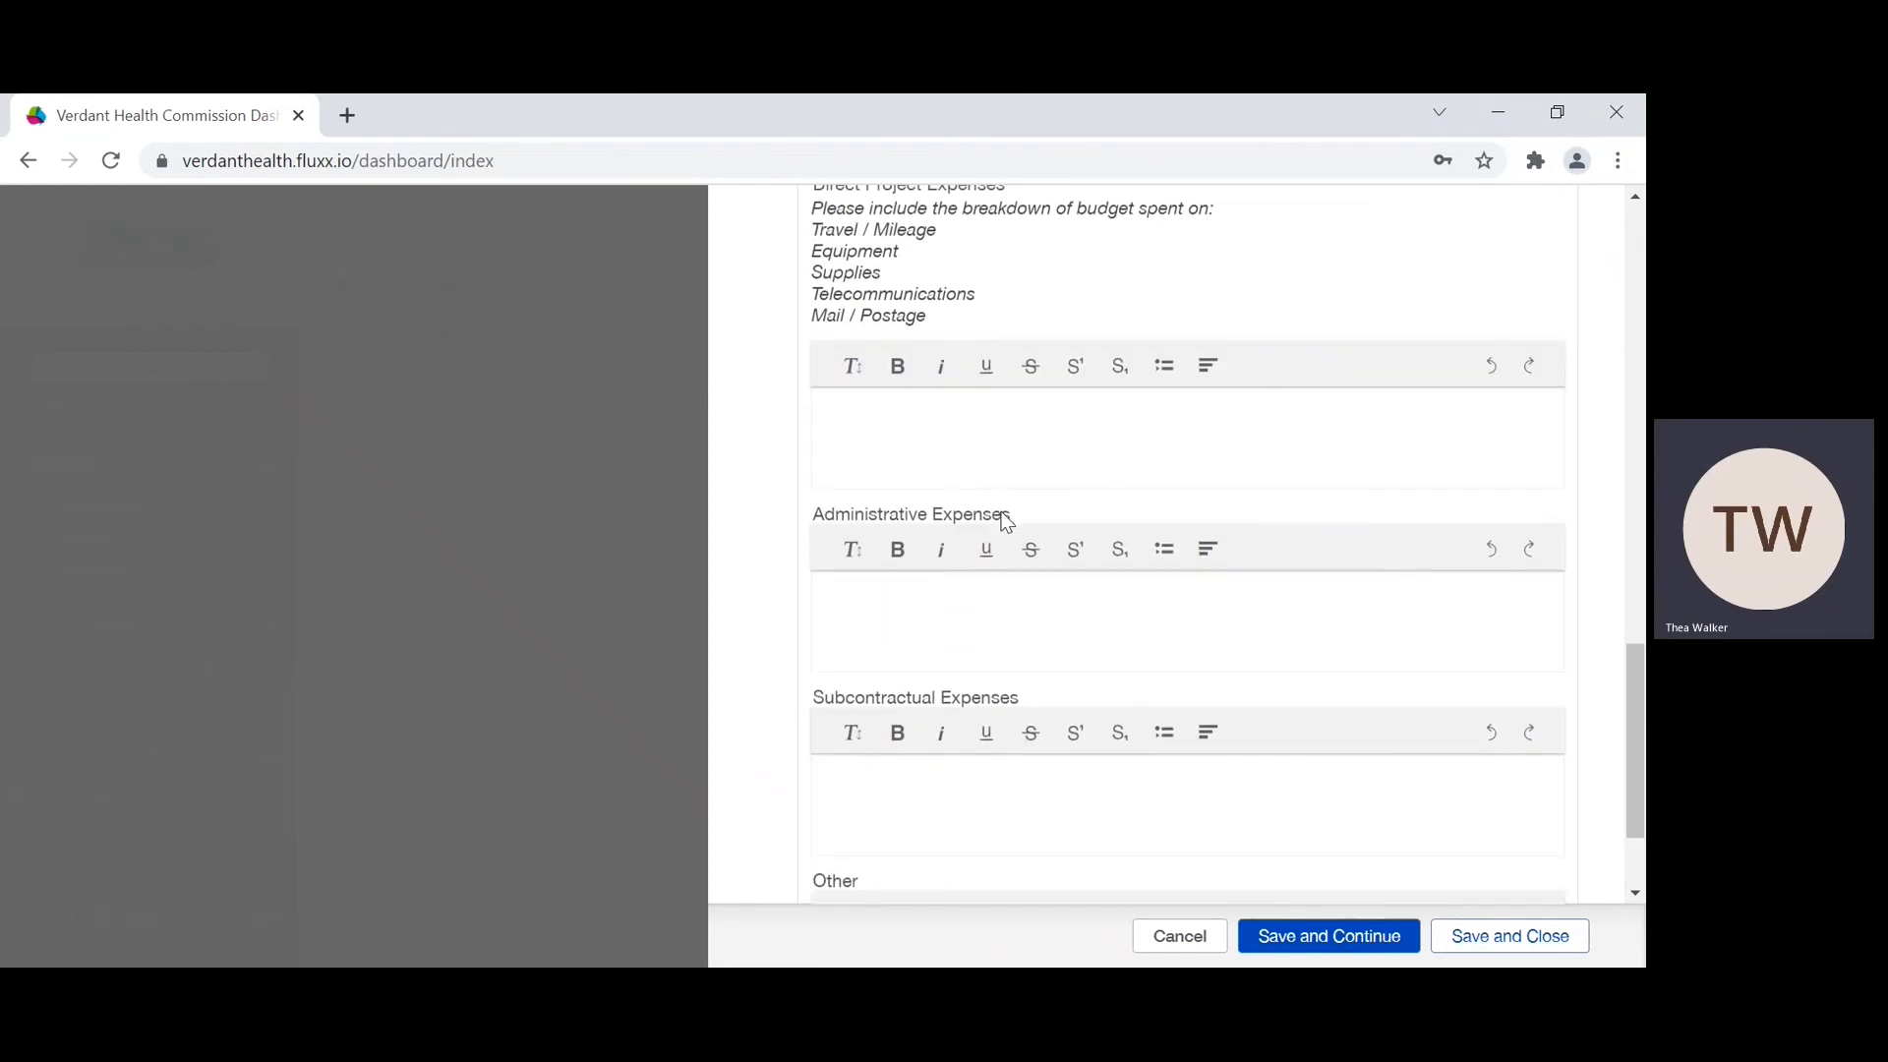
scroll(944, 497, up, 1)
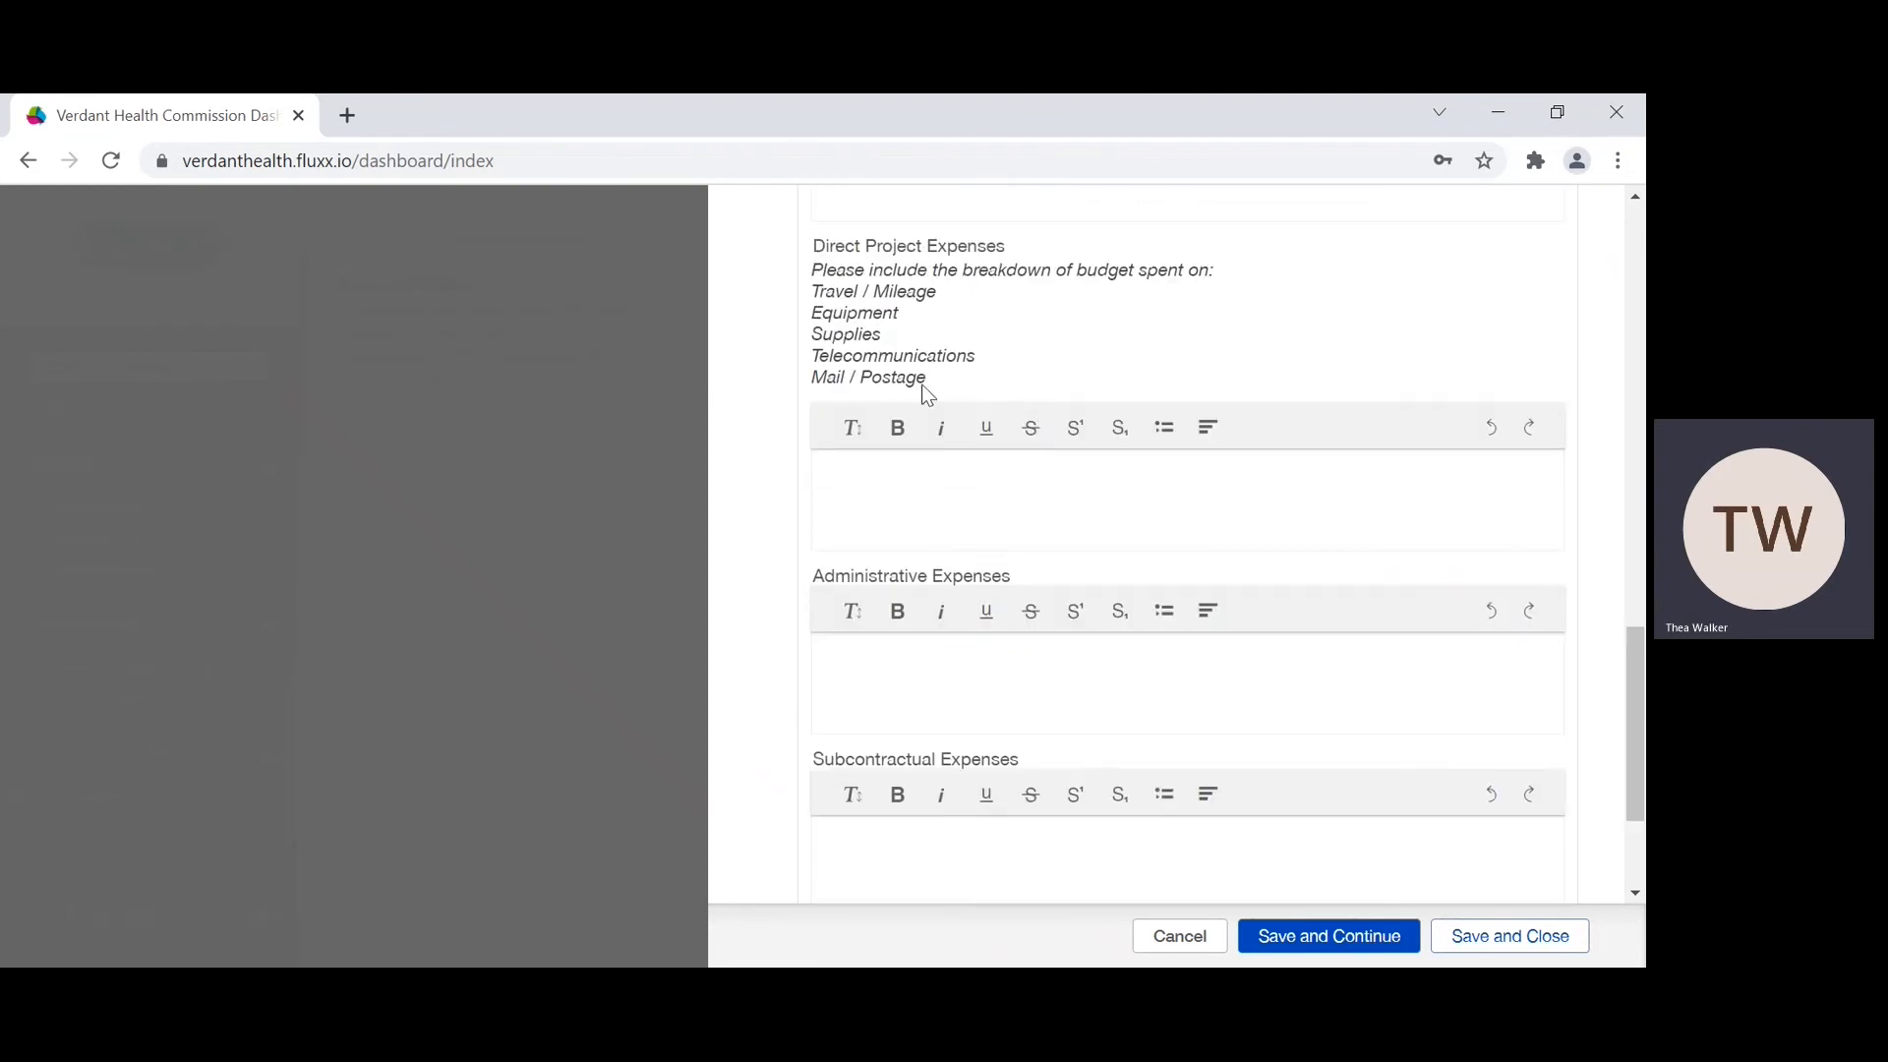
scroll(926, 388, down, 3)
scroll(925, 393, up, 10)
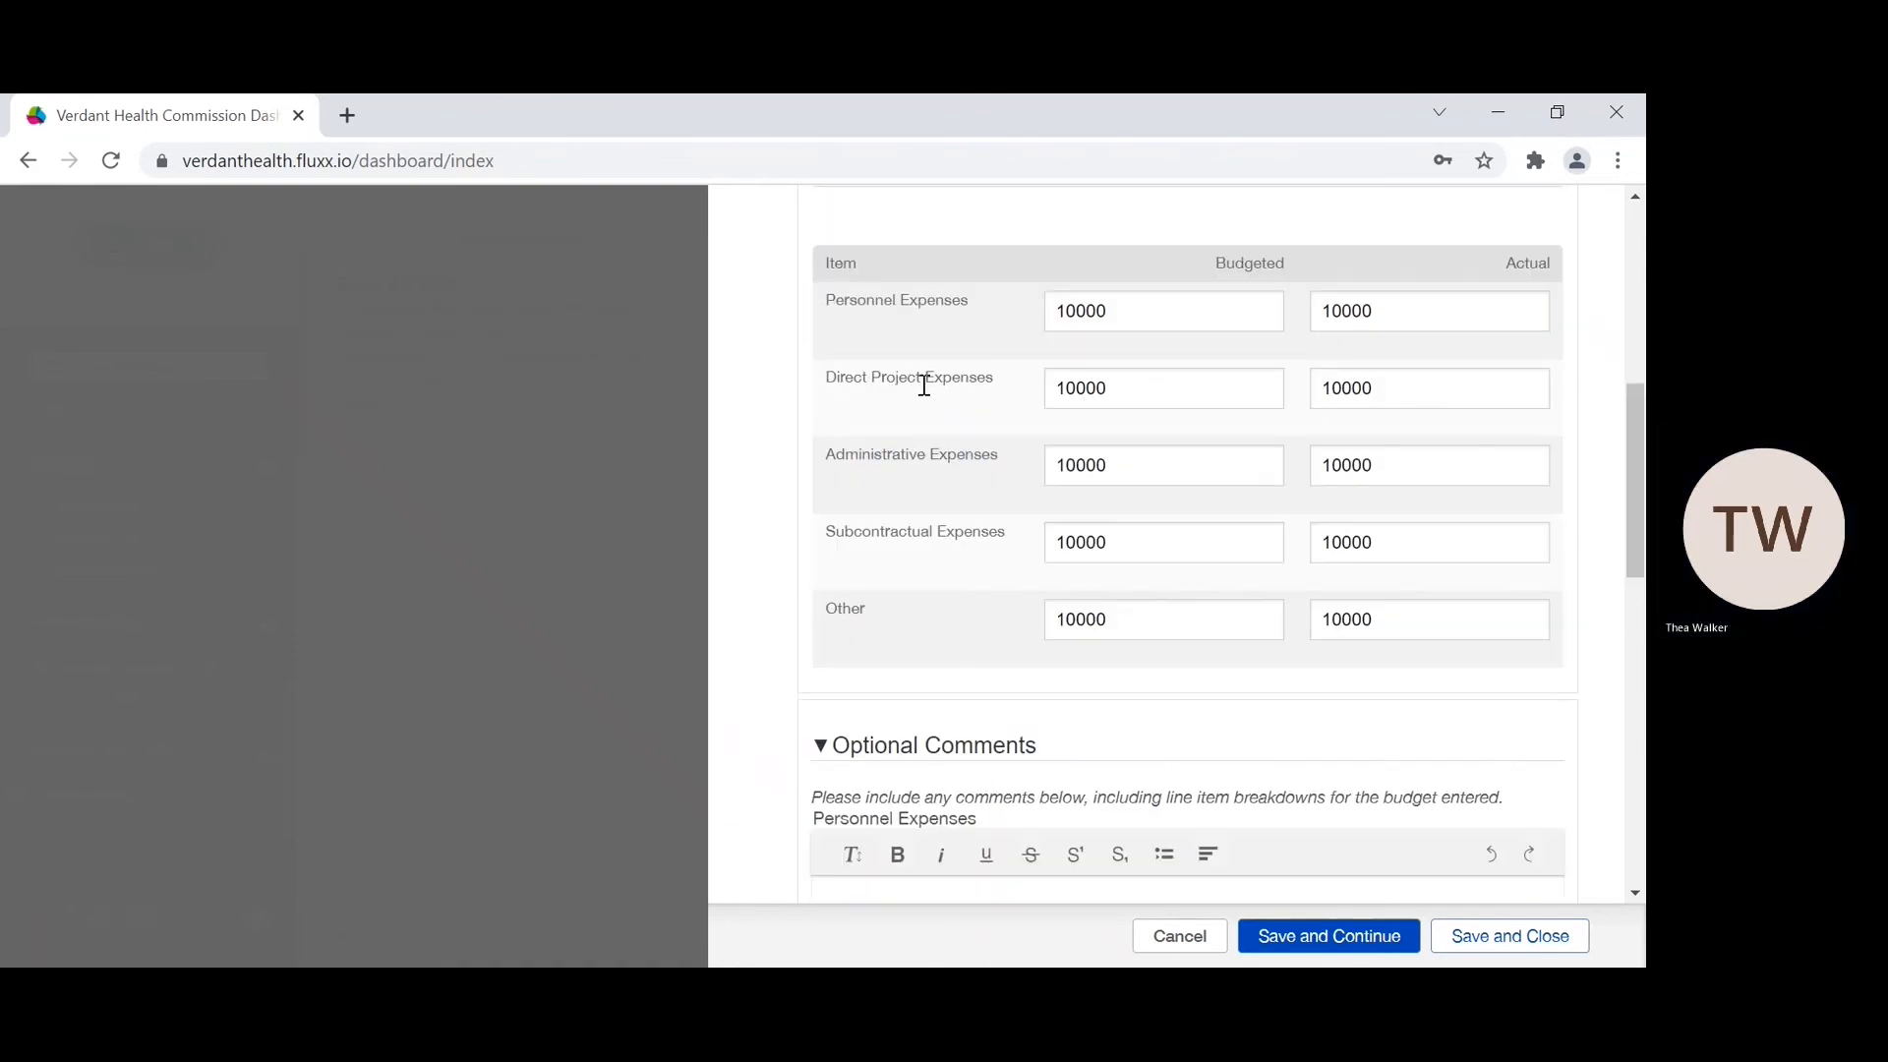
scroll(904, 635, down, 4)
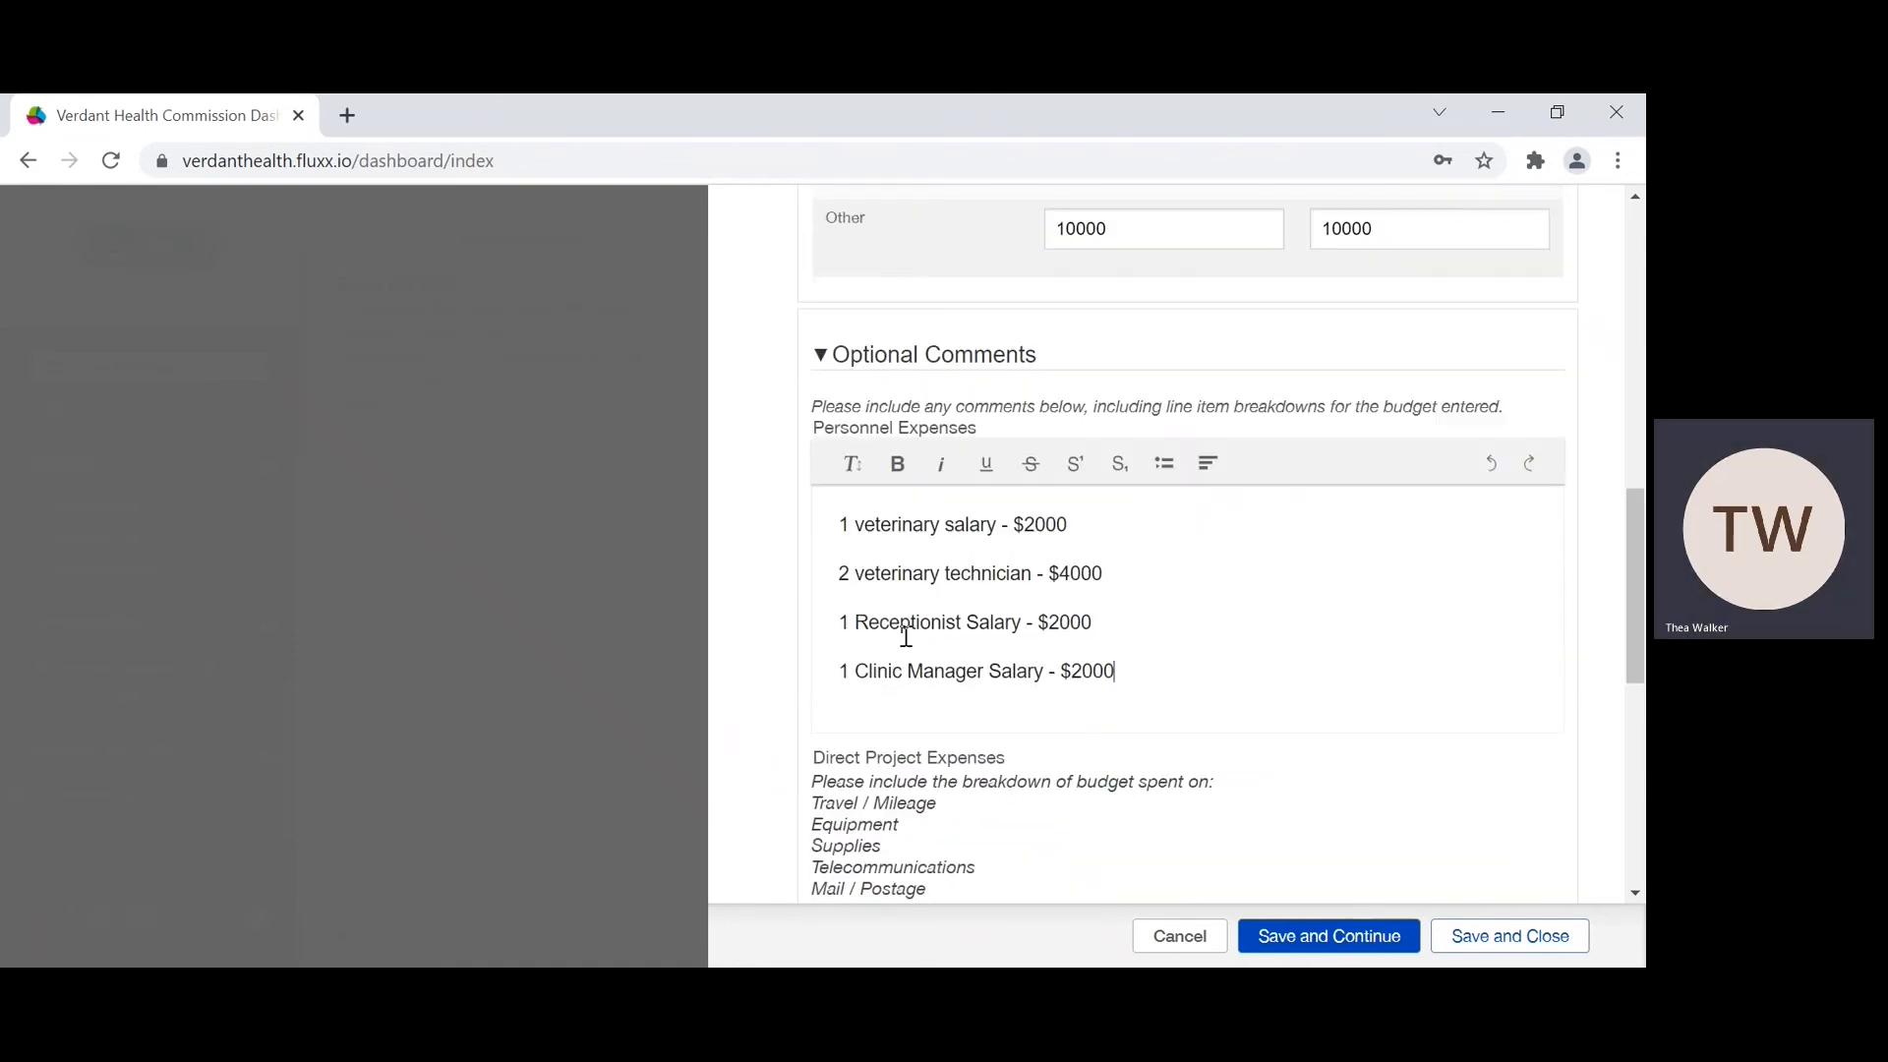
scroll(1205, 704, down, 1)
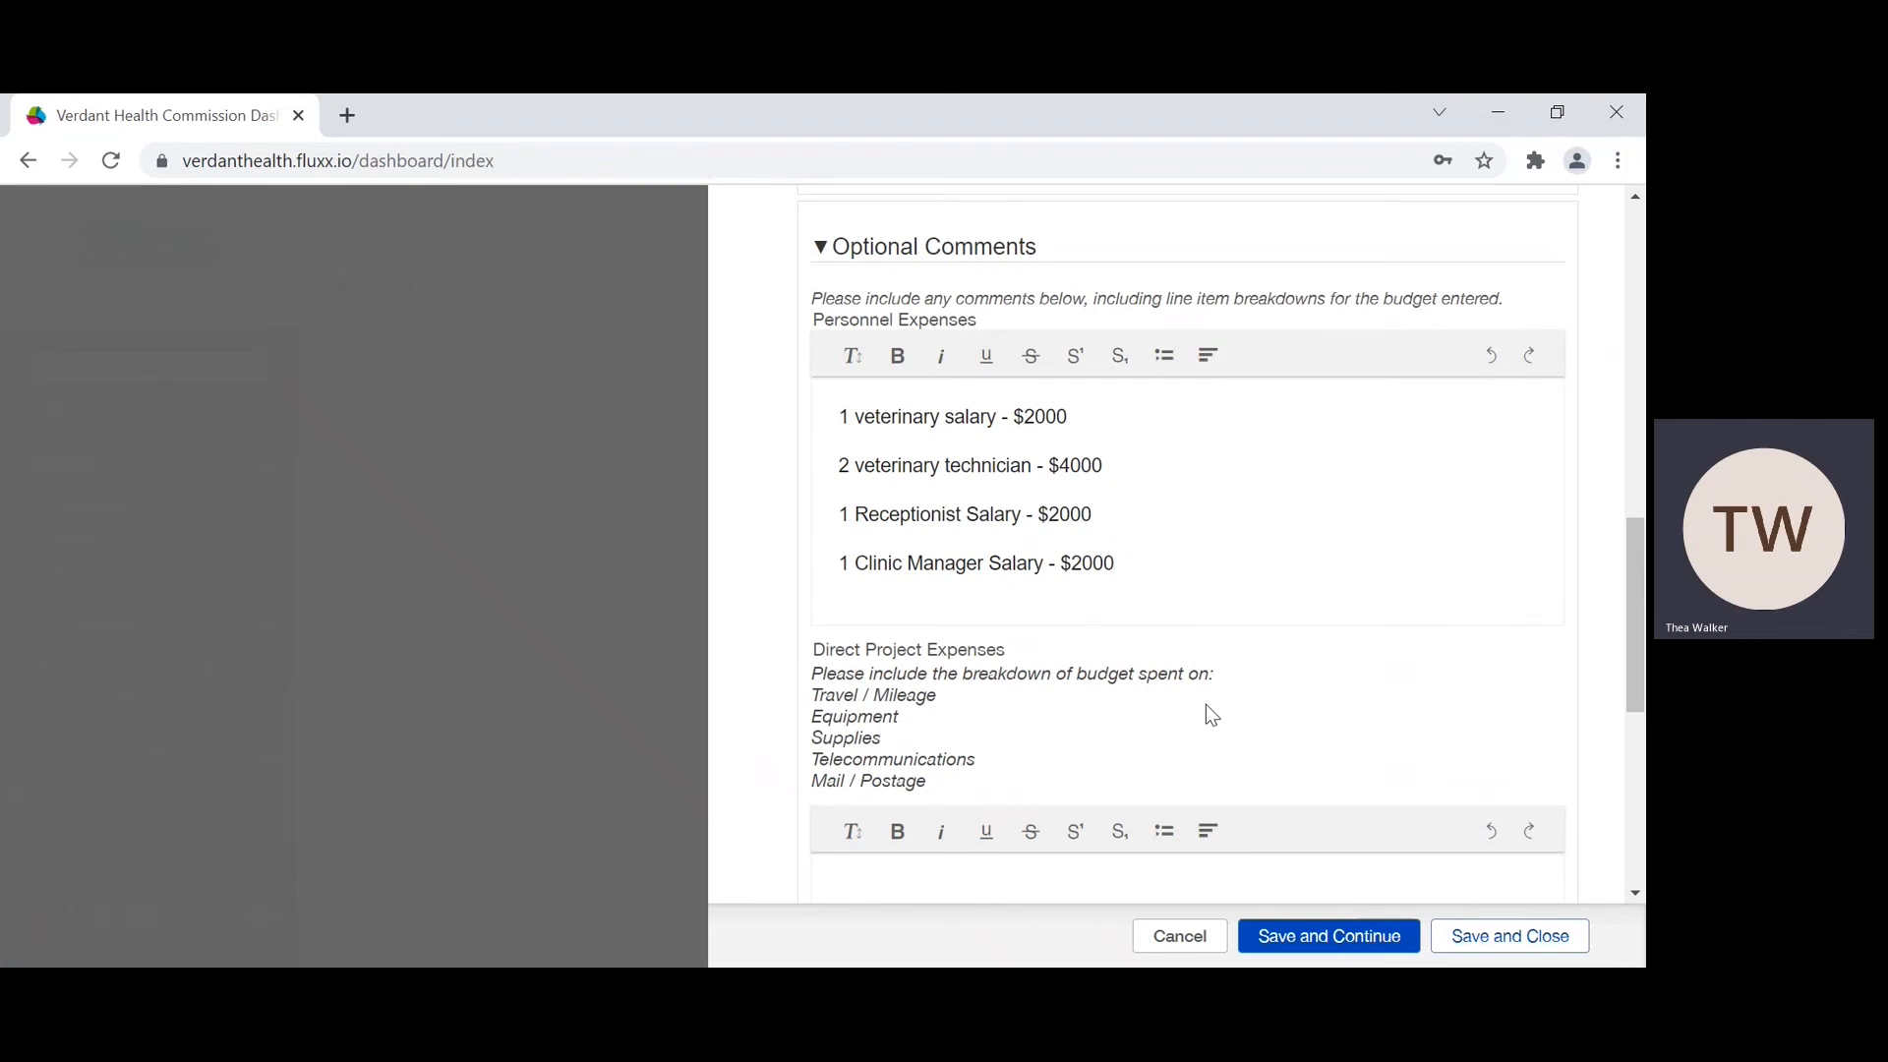
scroll(1205, 704, down, 1)
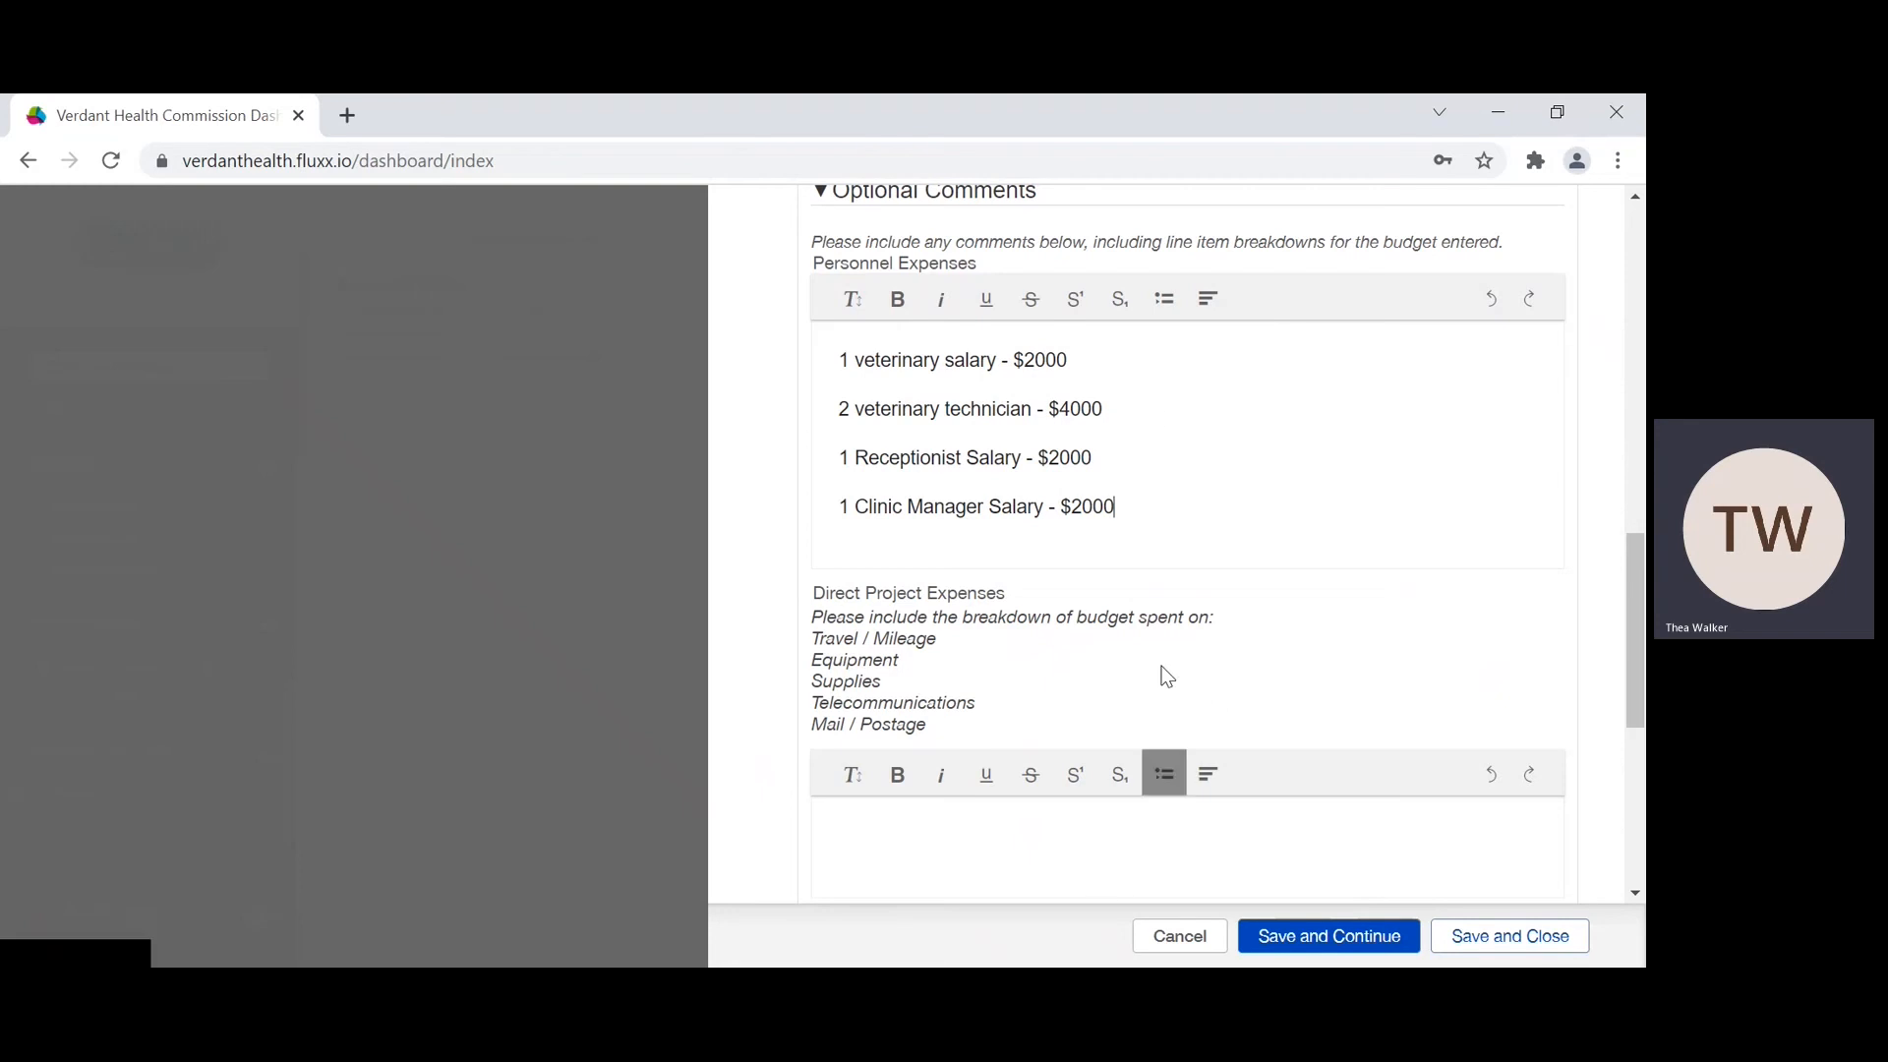
scroll(1195, 792, up, 3)
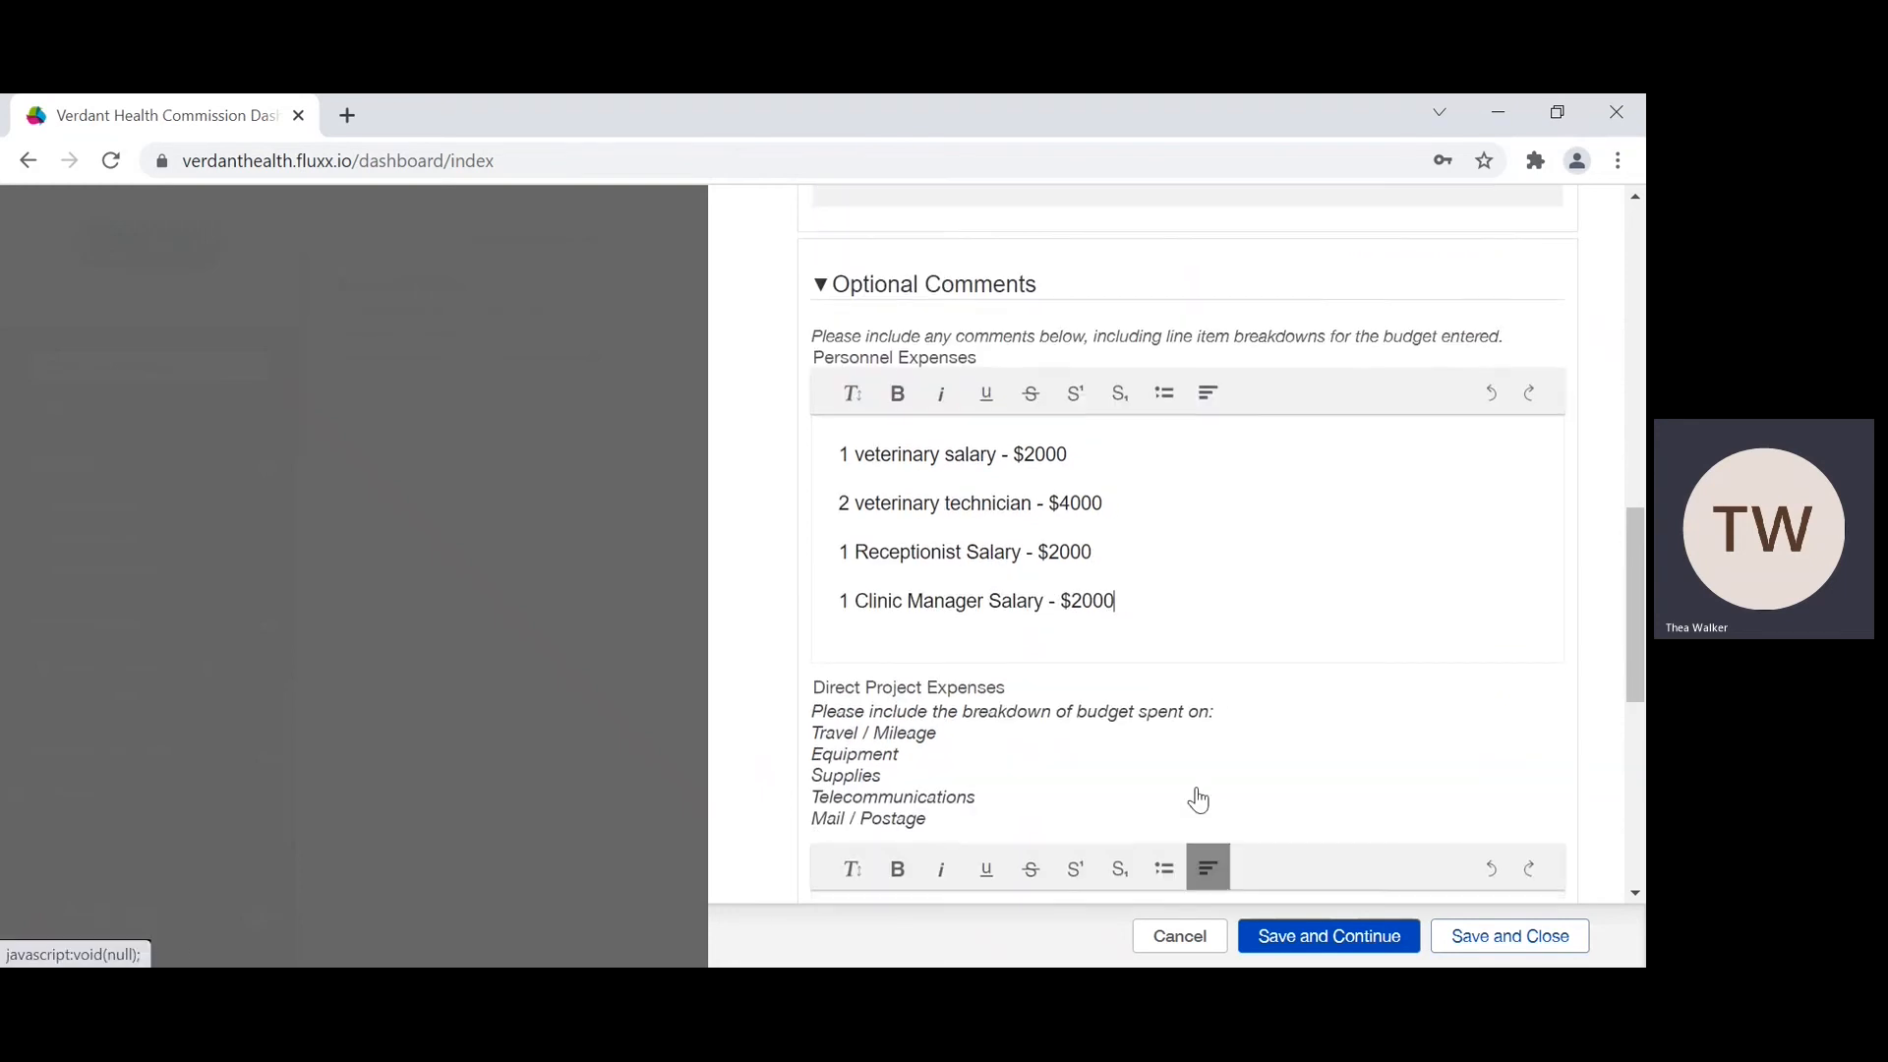
scroll(1199, 788, up, 2)
scroll(1199, 787, down, 7)
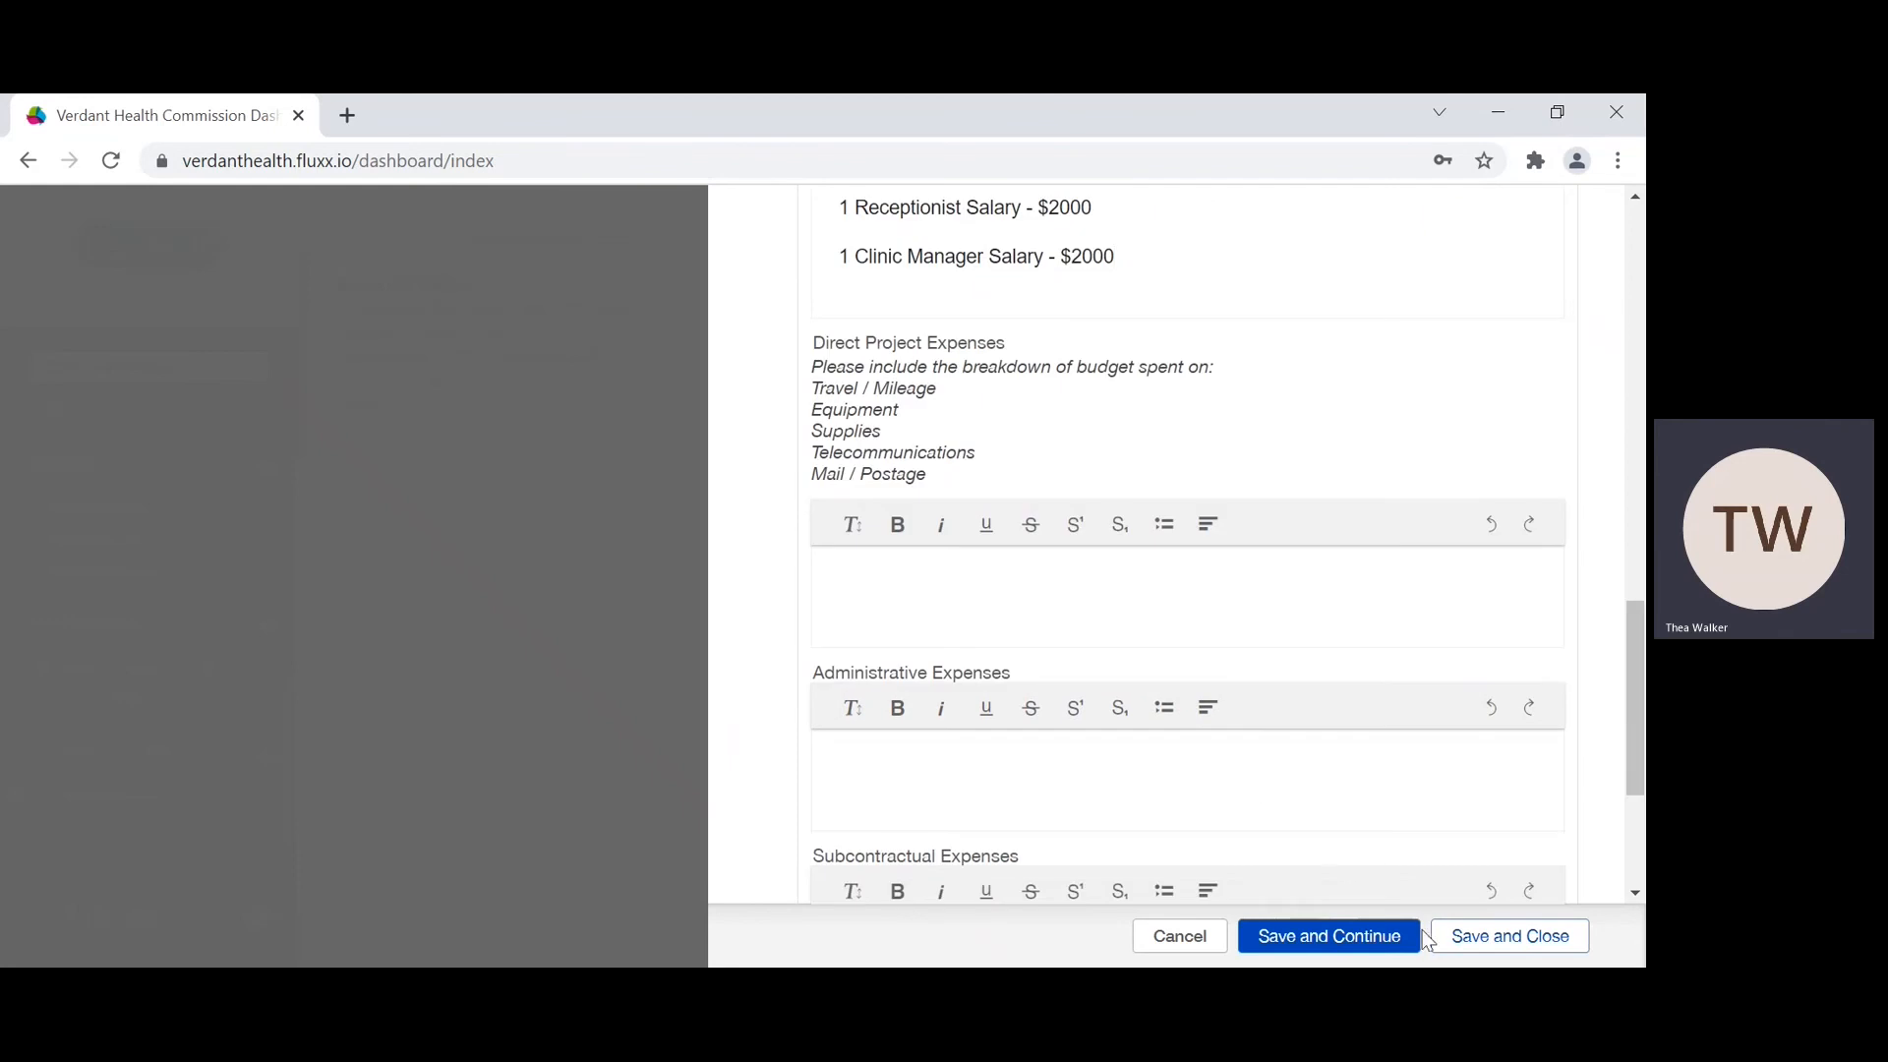
click(1495, 939)
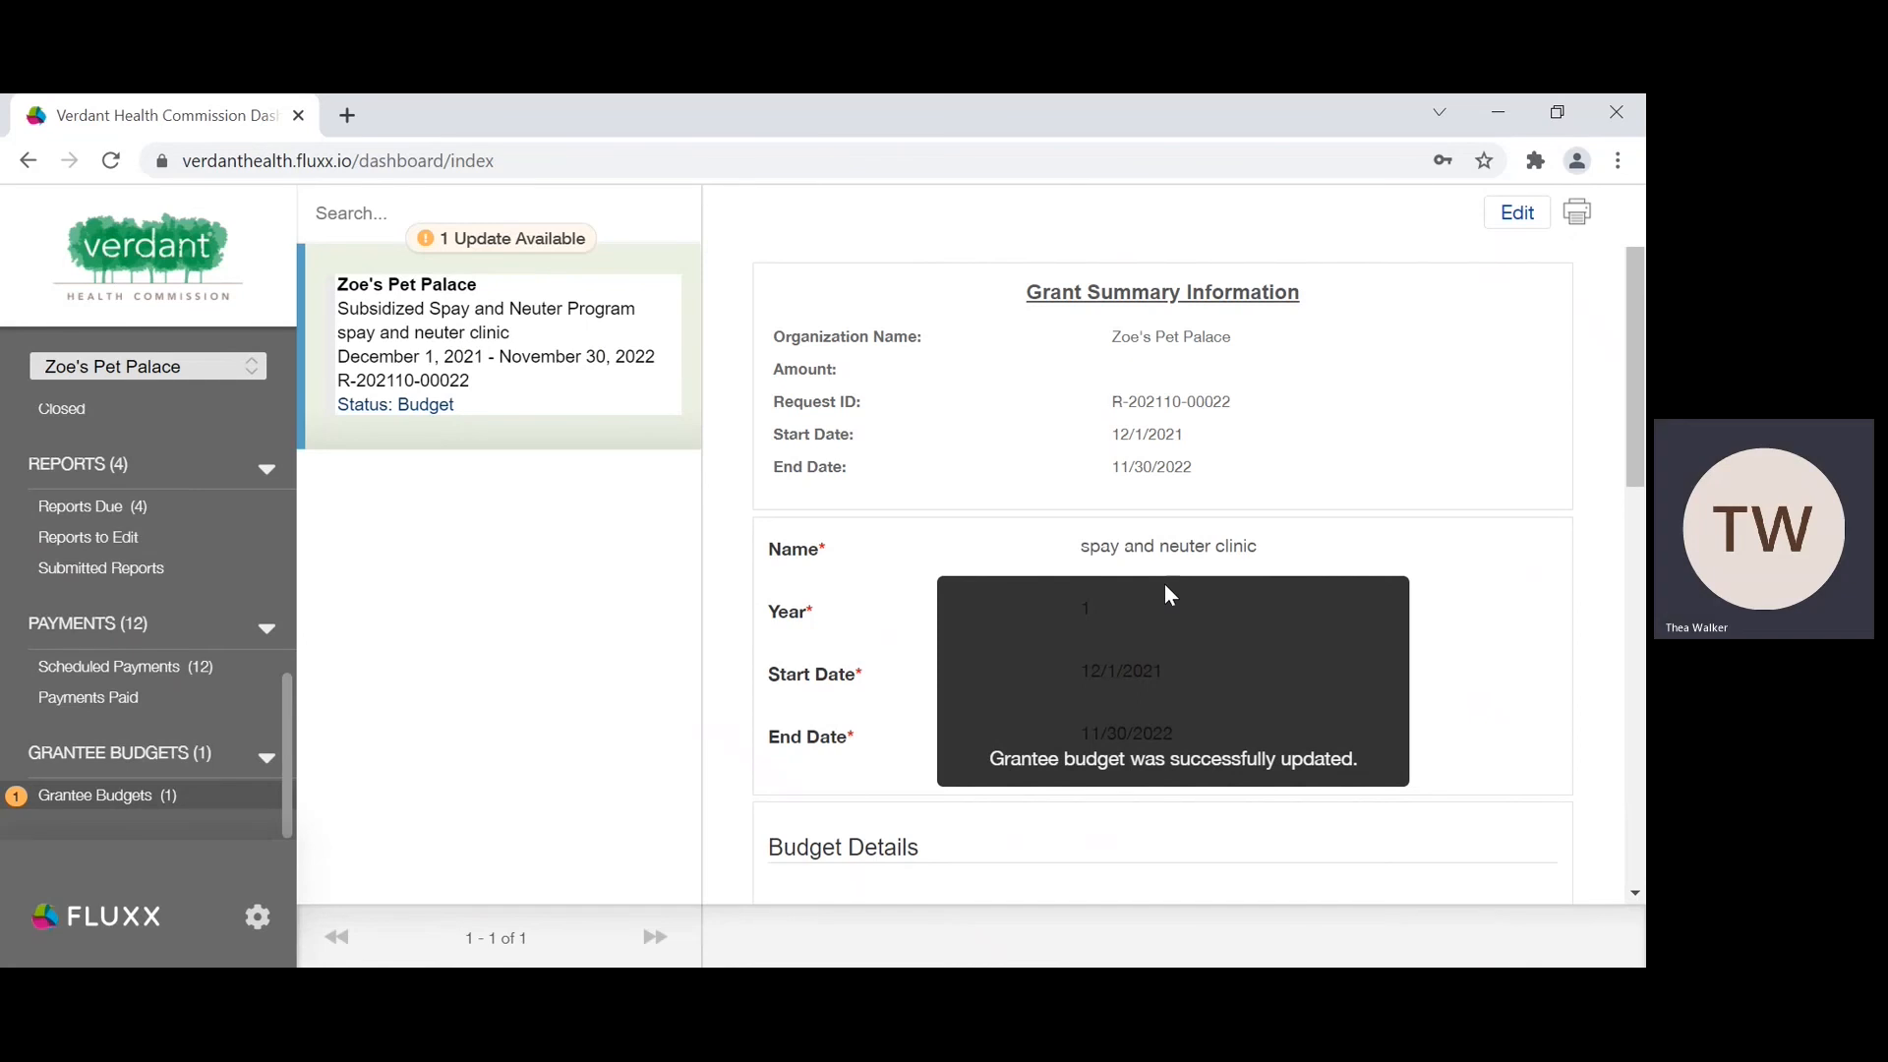
Step: Review the Budget Details table and the Optional Comments in the saved "spay and neuter clinic" budget
scroll(1164, 586, down, 5)
scroll(1164, 584, down, 3)
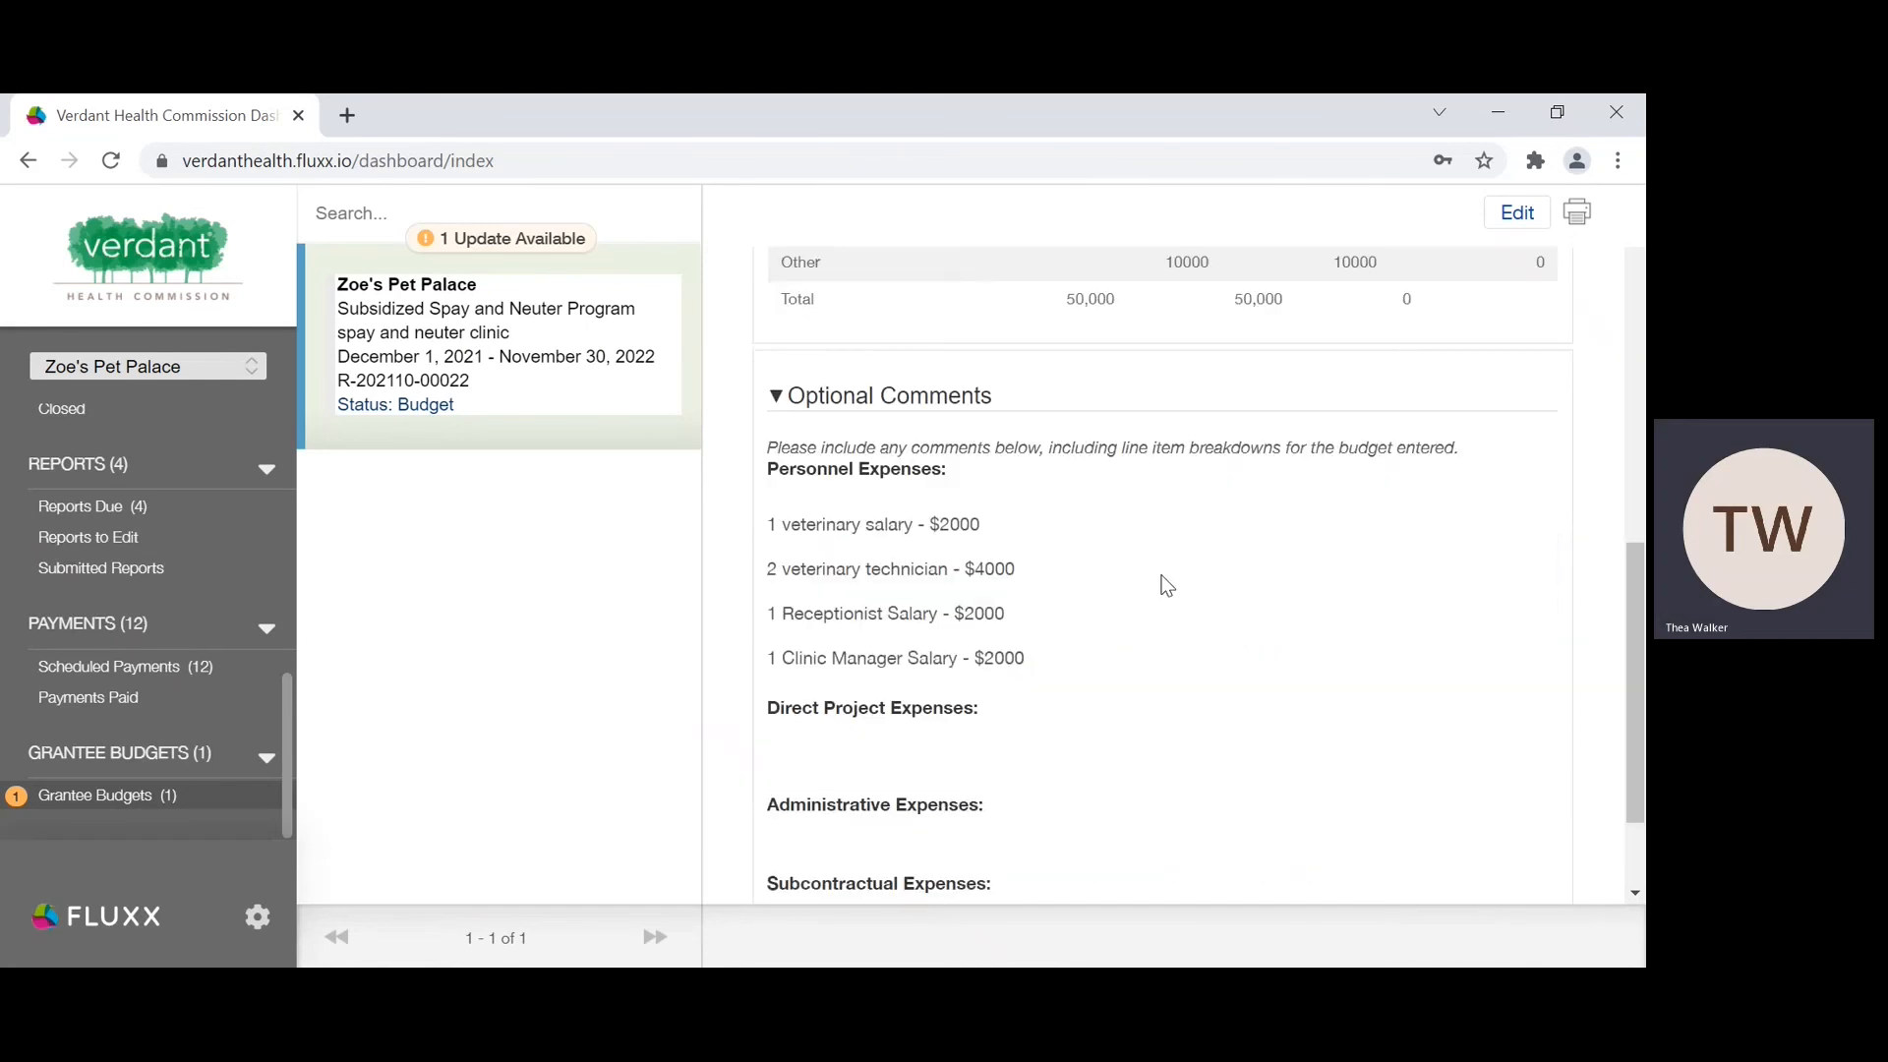
scroll(1148, 569, up, 3)
scroll(1160, 789, down, 2)
scroll(1160, 796, up, 3)
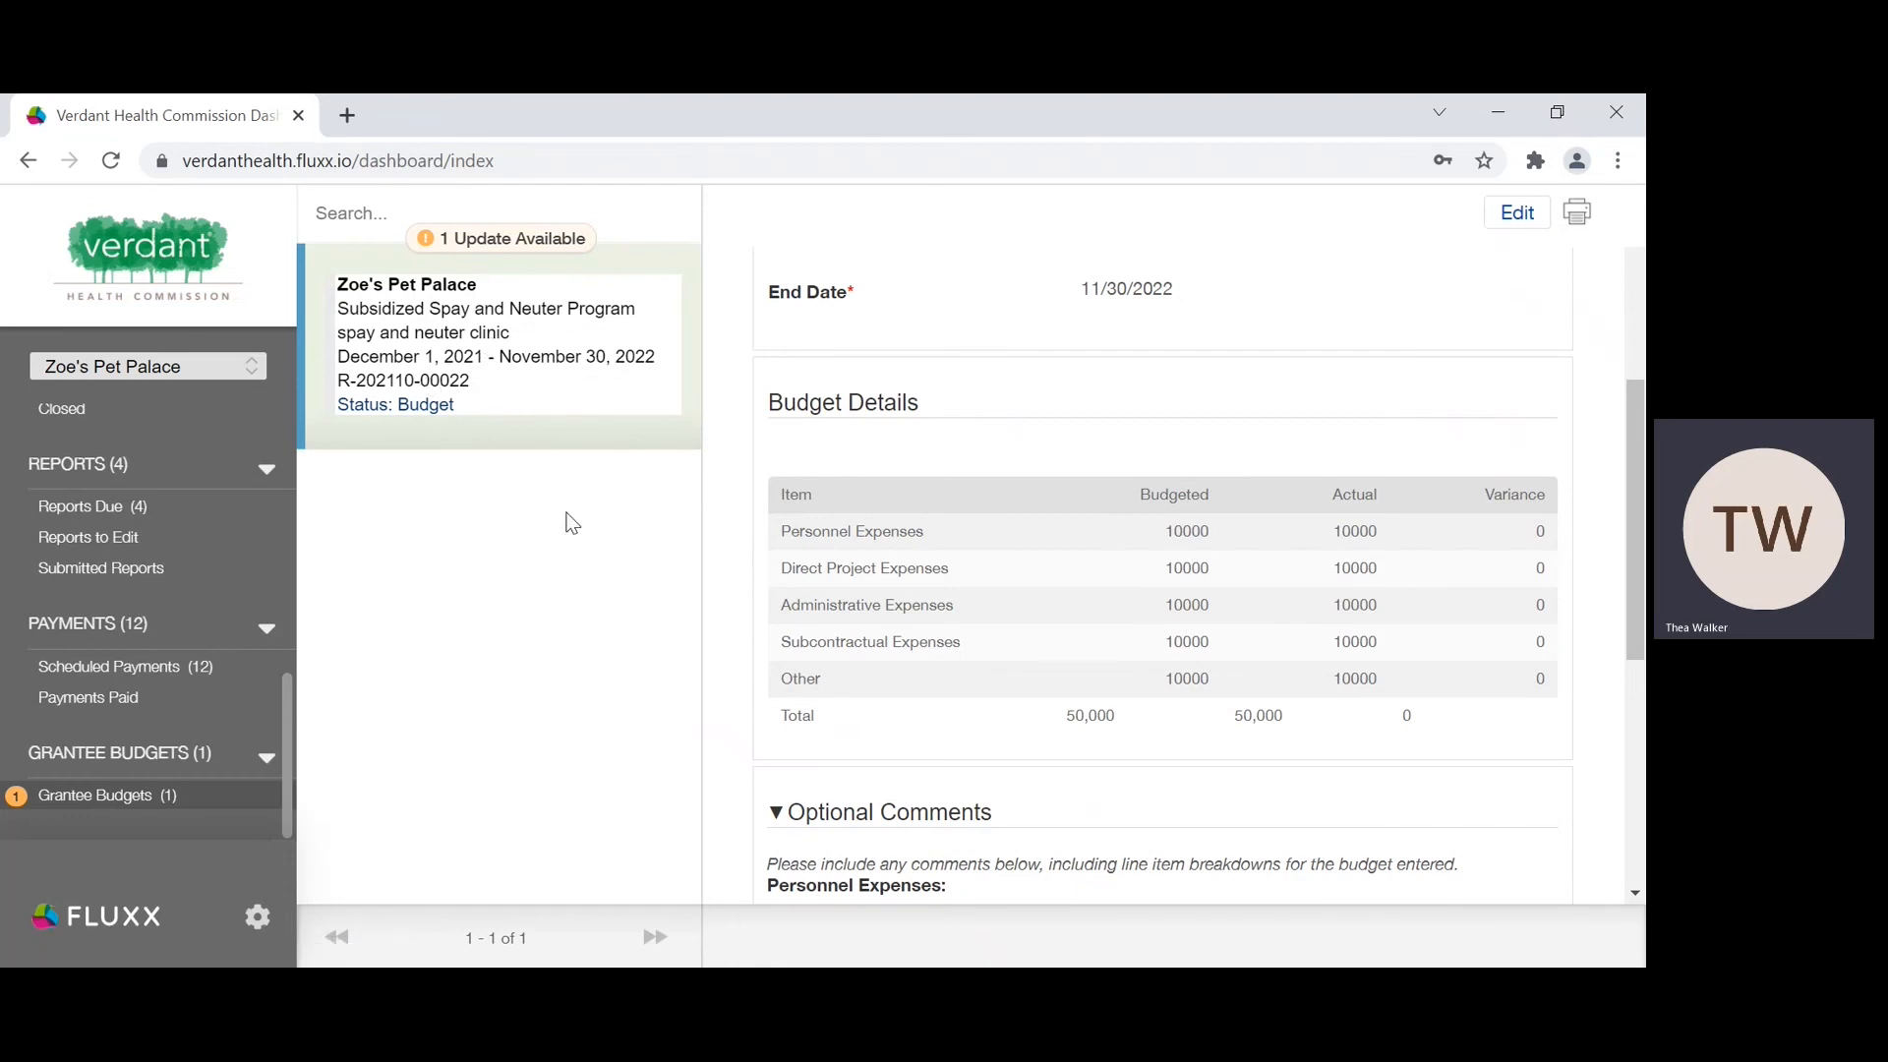
scroll(830, 561, down, 1)
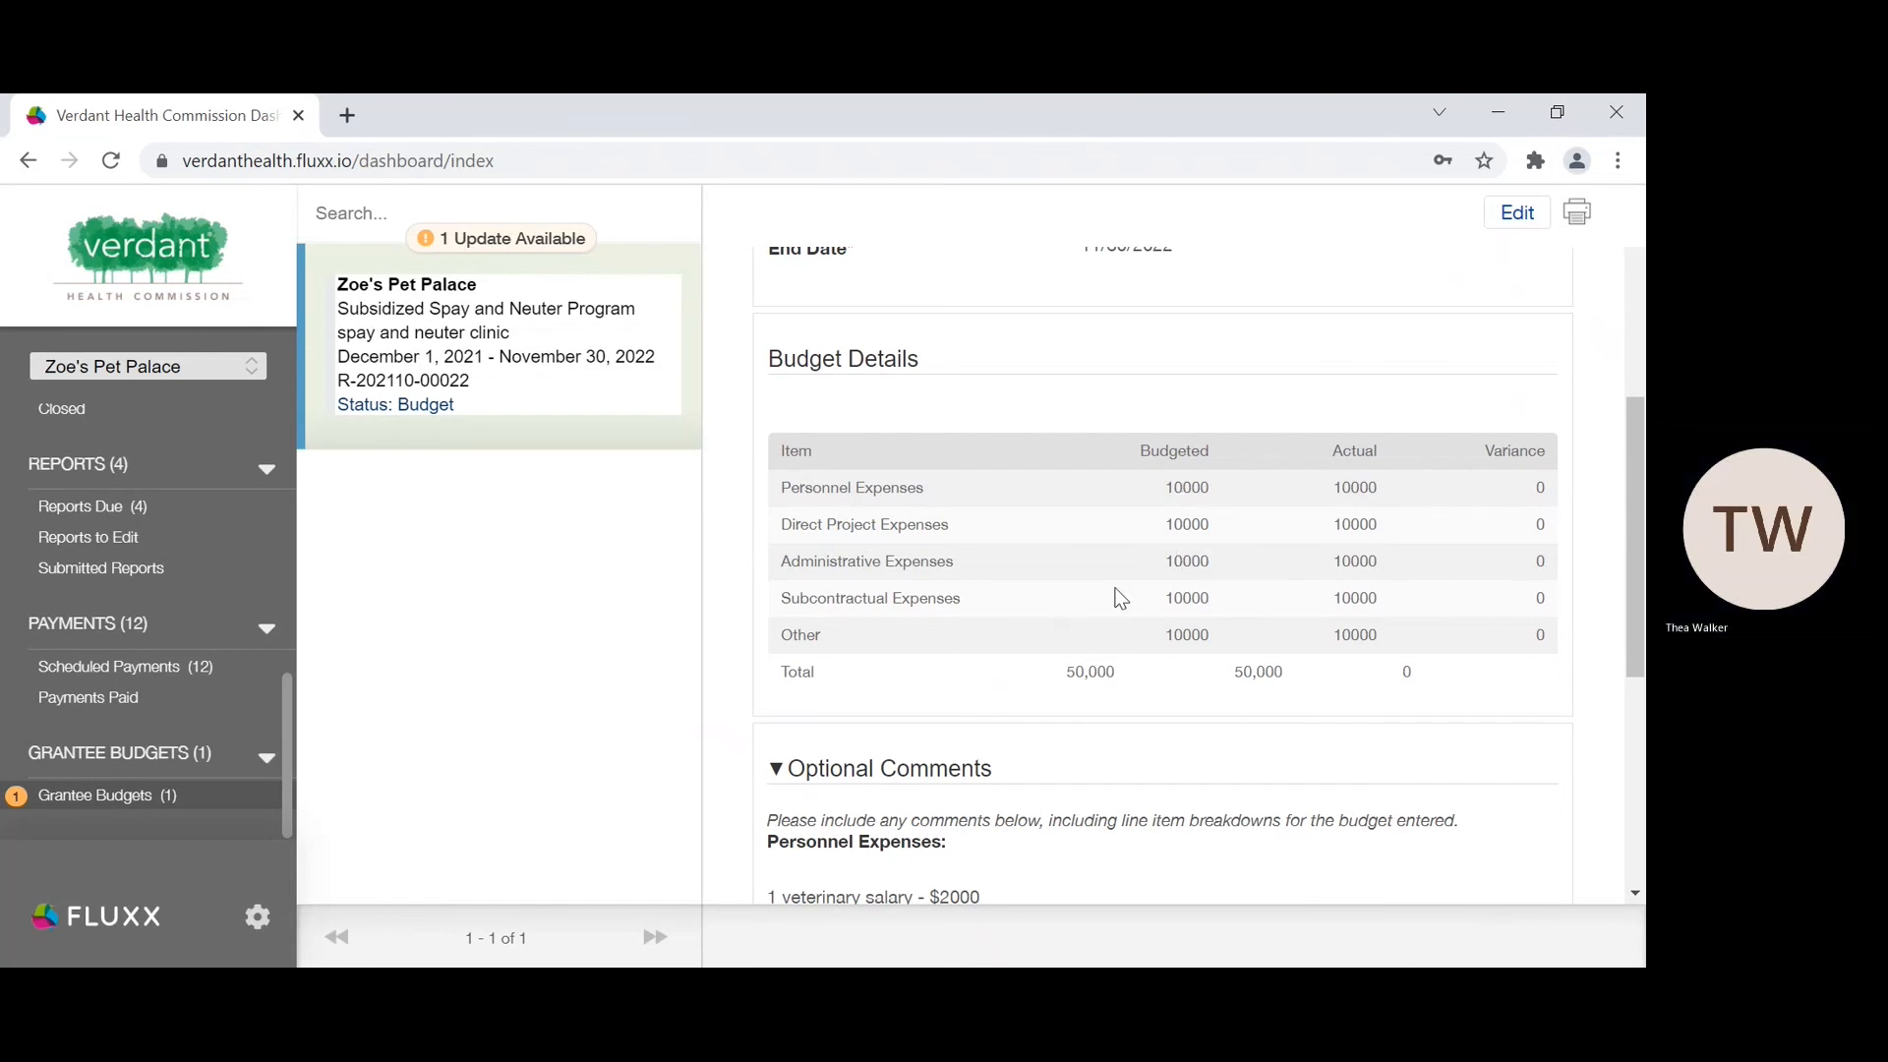
scroll(1116, 595, down, 1)
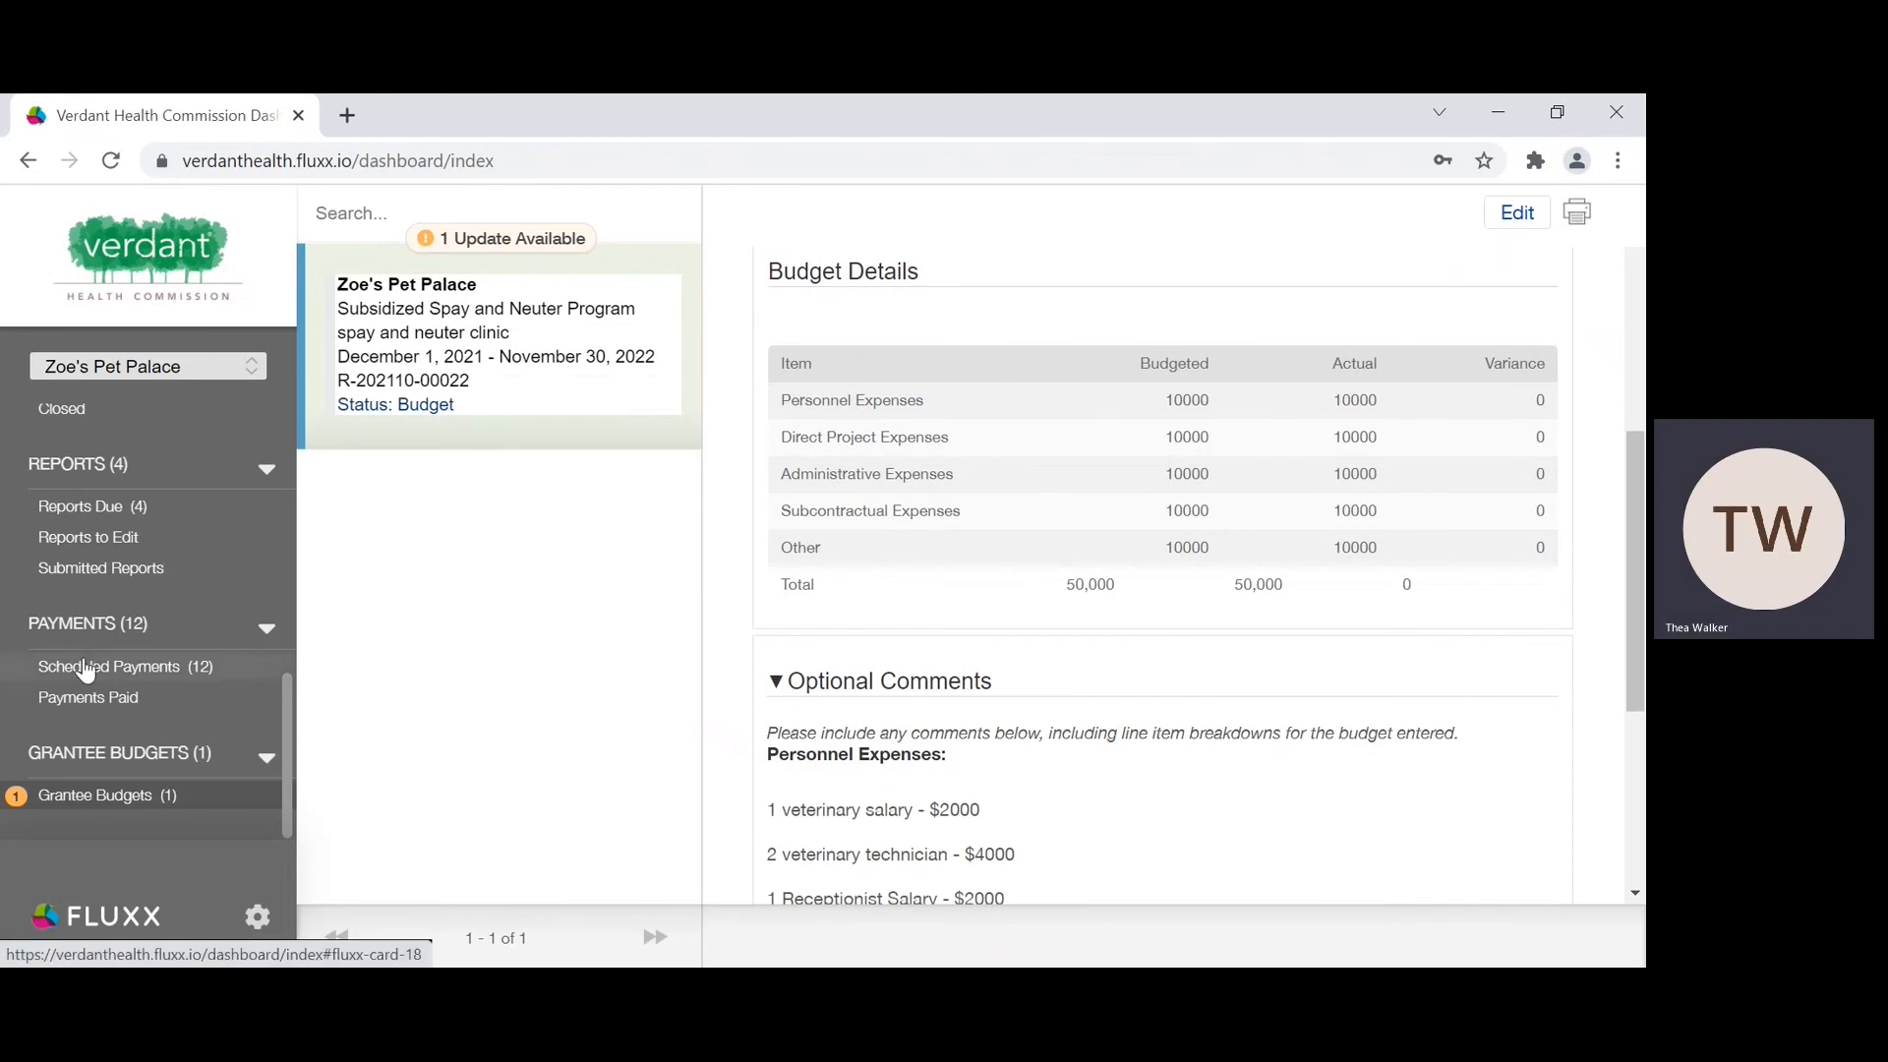
Step: Open the Annual Outcome, Budget, and Demographics report due October 31, 2022 under Reports Due for editing
scroll(83, 666, up, 1)
click(87, 574)
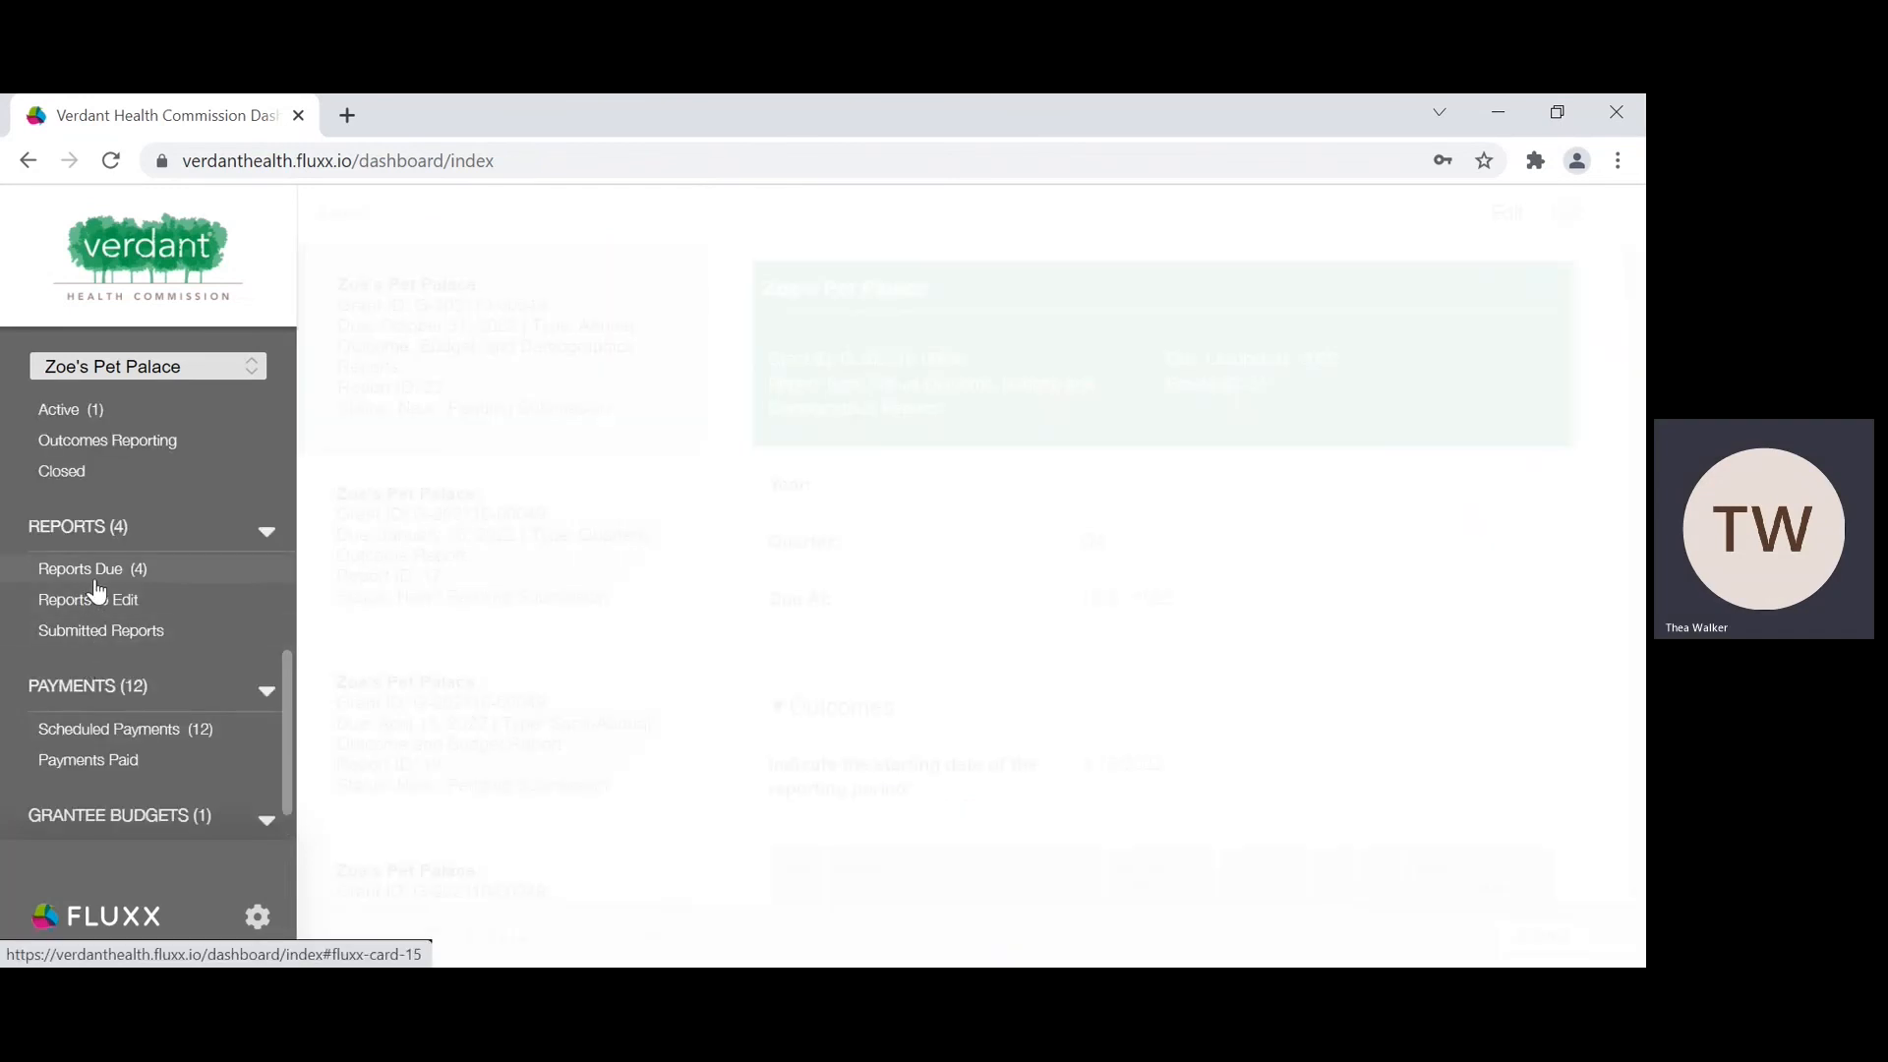
click(529, 327)
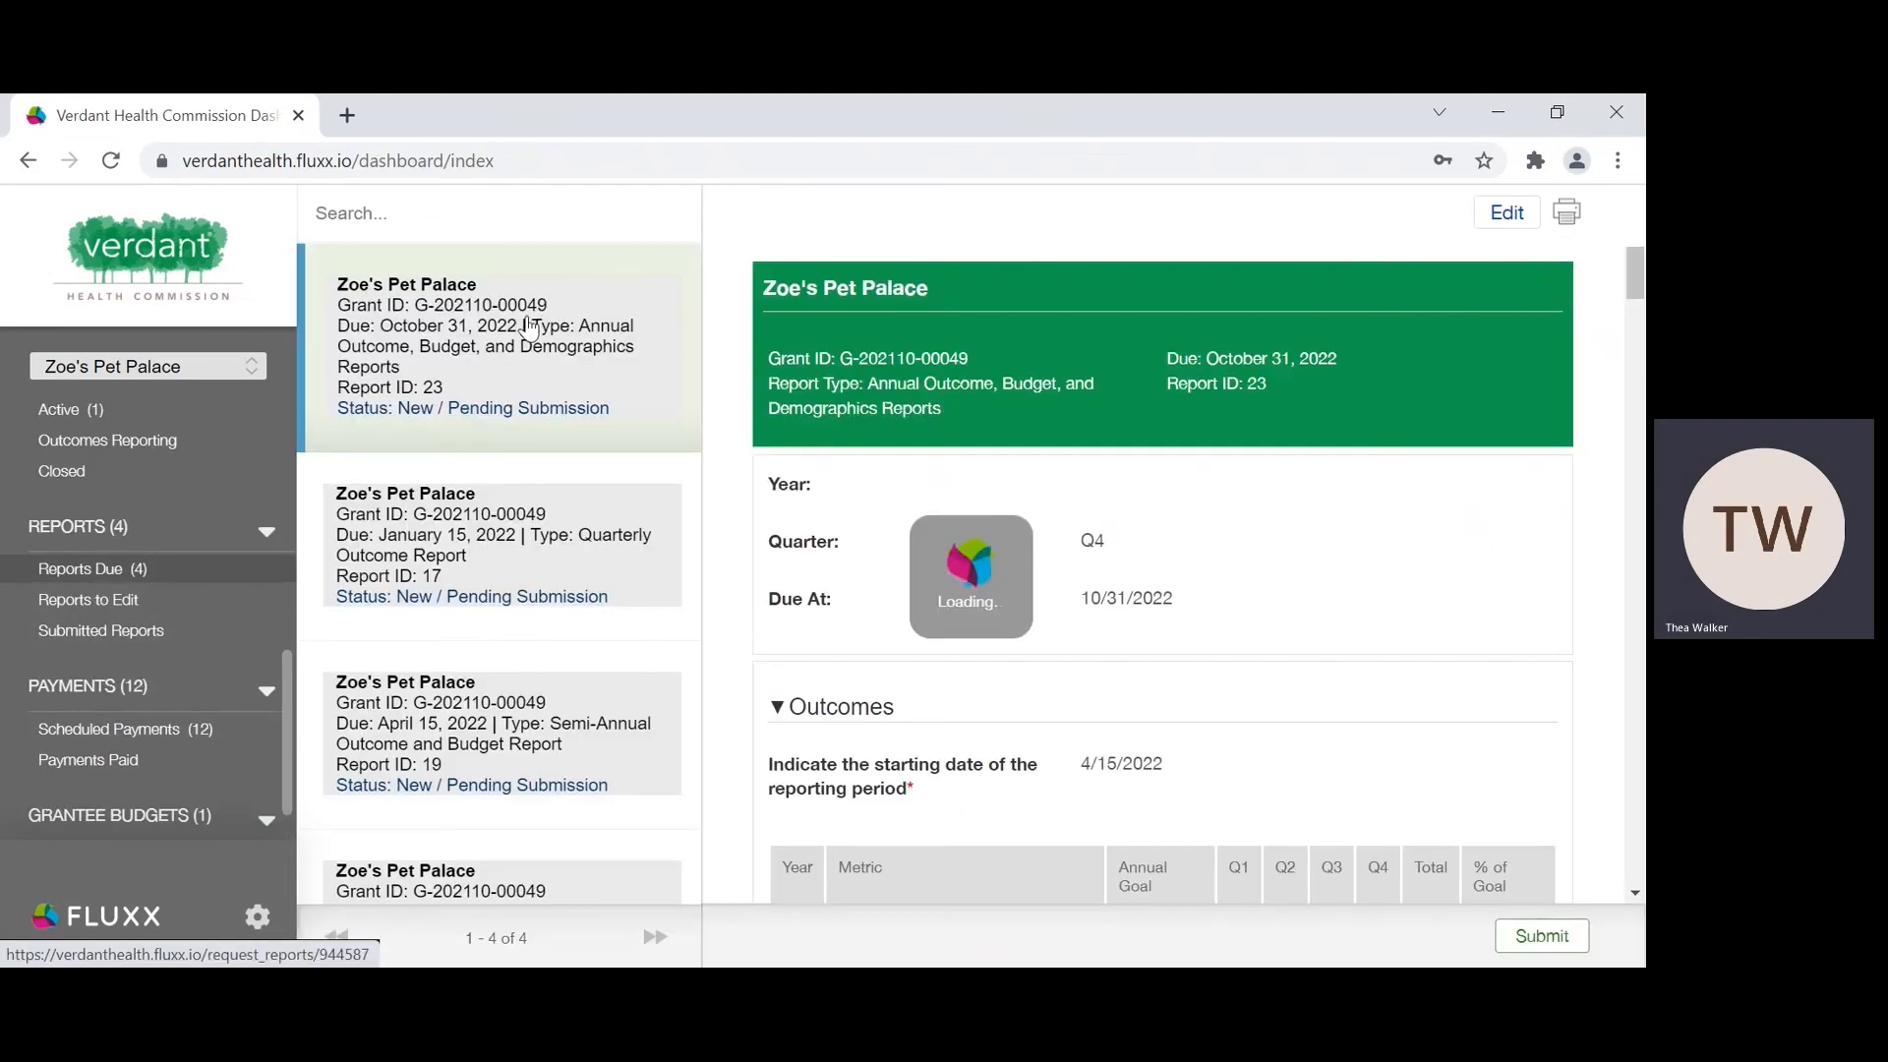
click(1508, 223)
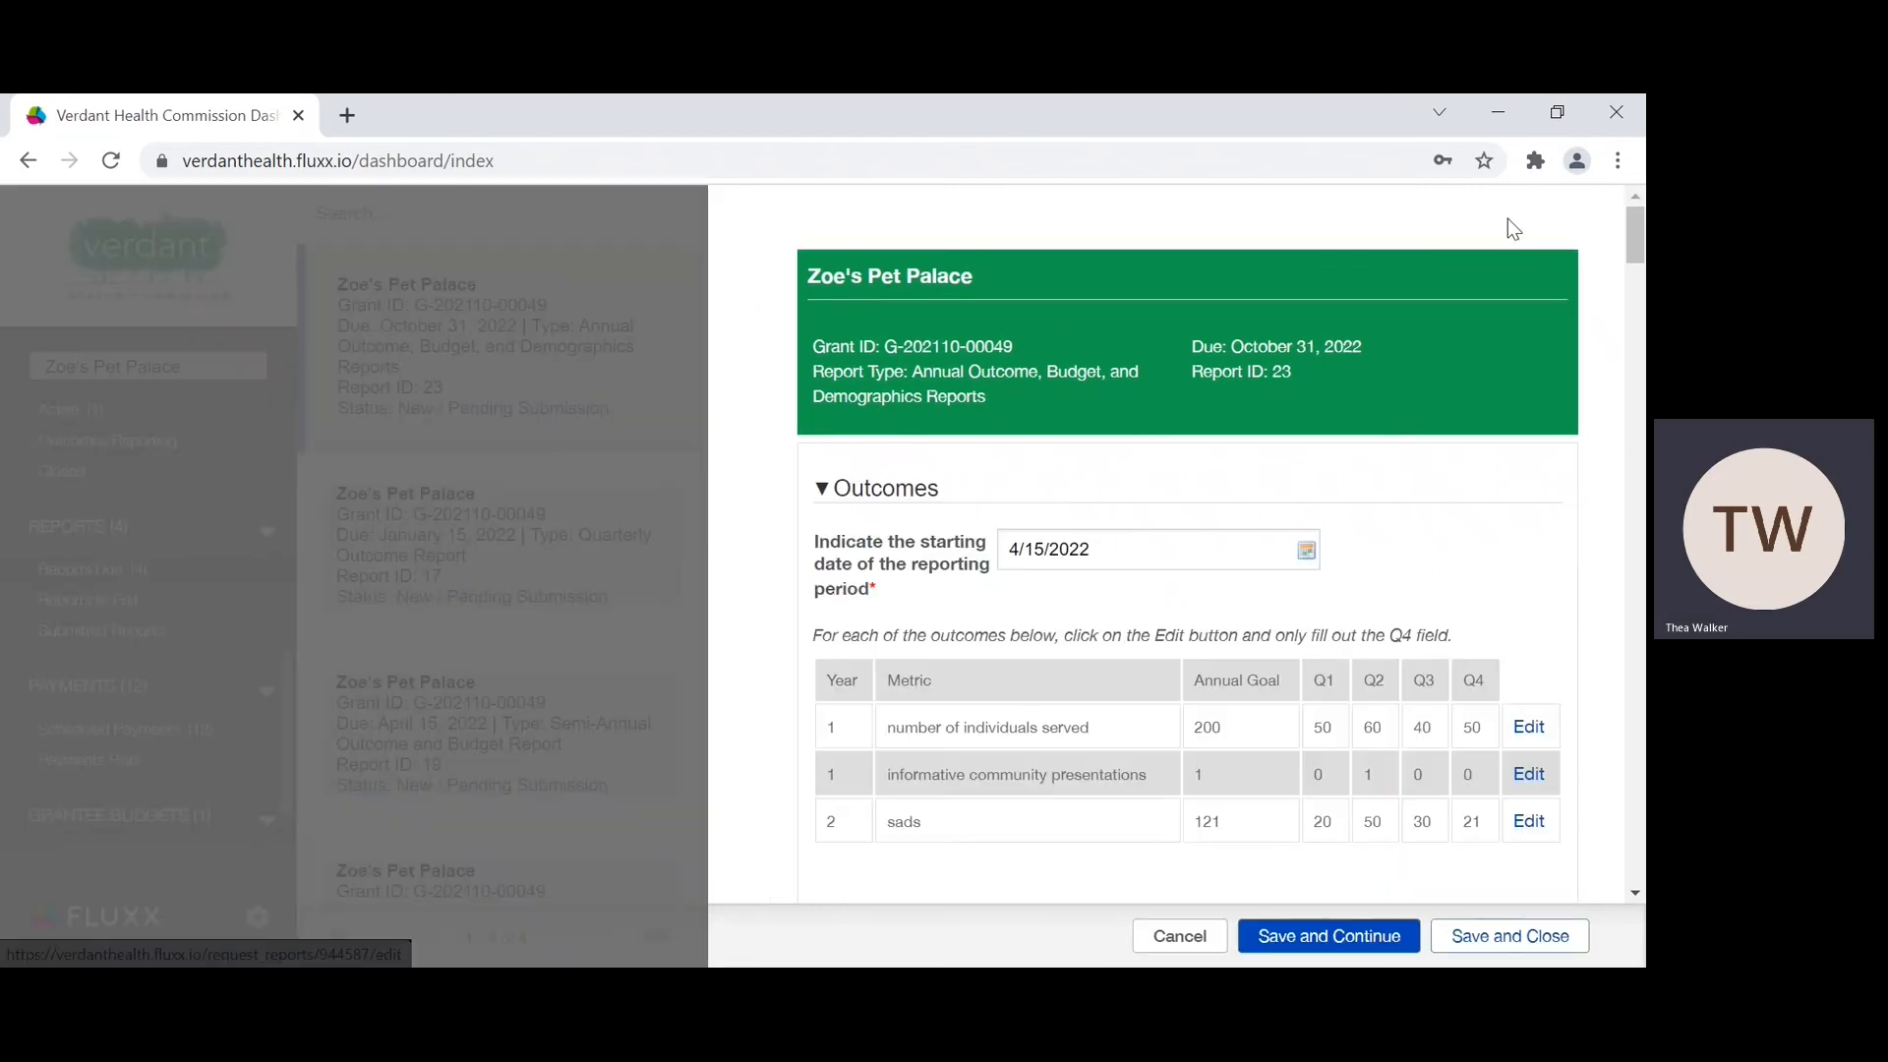
Step: Confirm in the report's Budget section that the budgeting actuals are updated for this reporting period, and save while continuing to edit
scroll(1217, 494, down, 8)
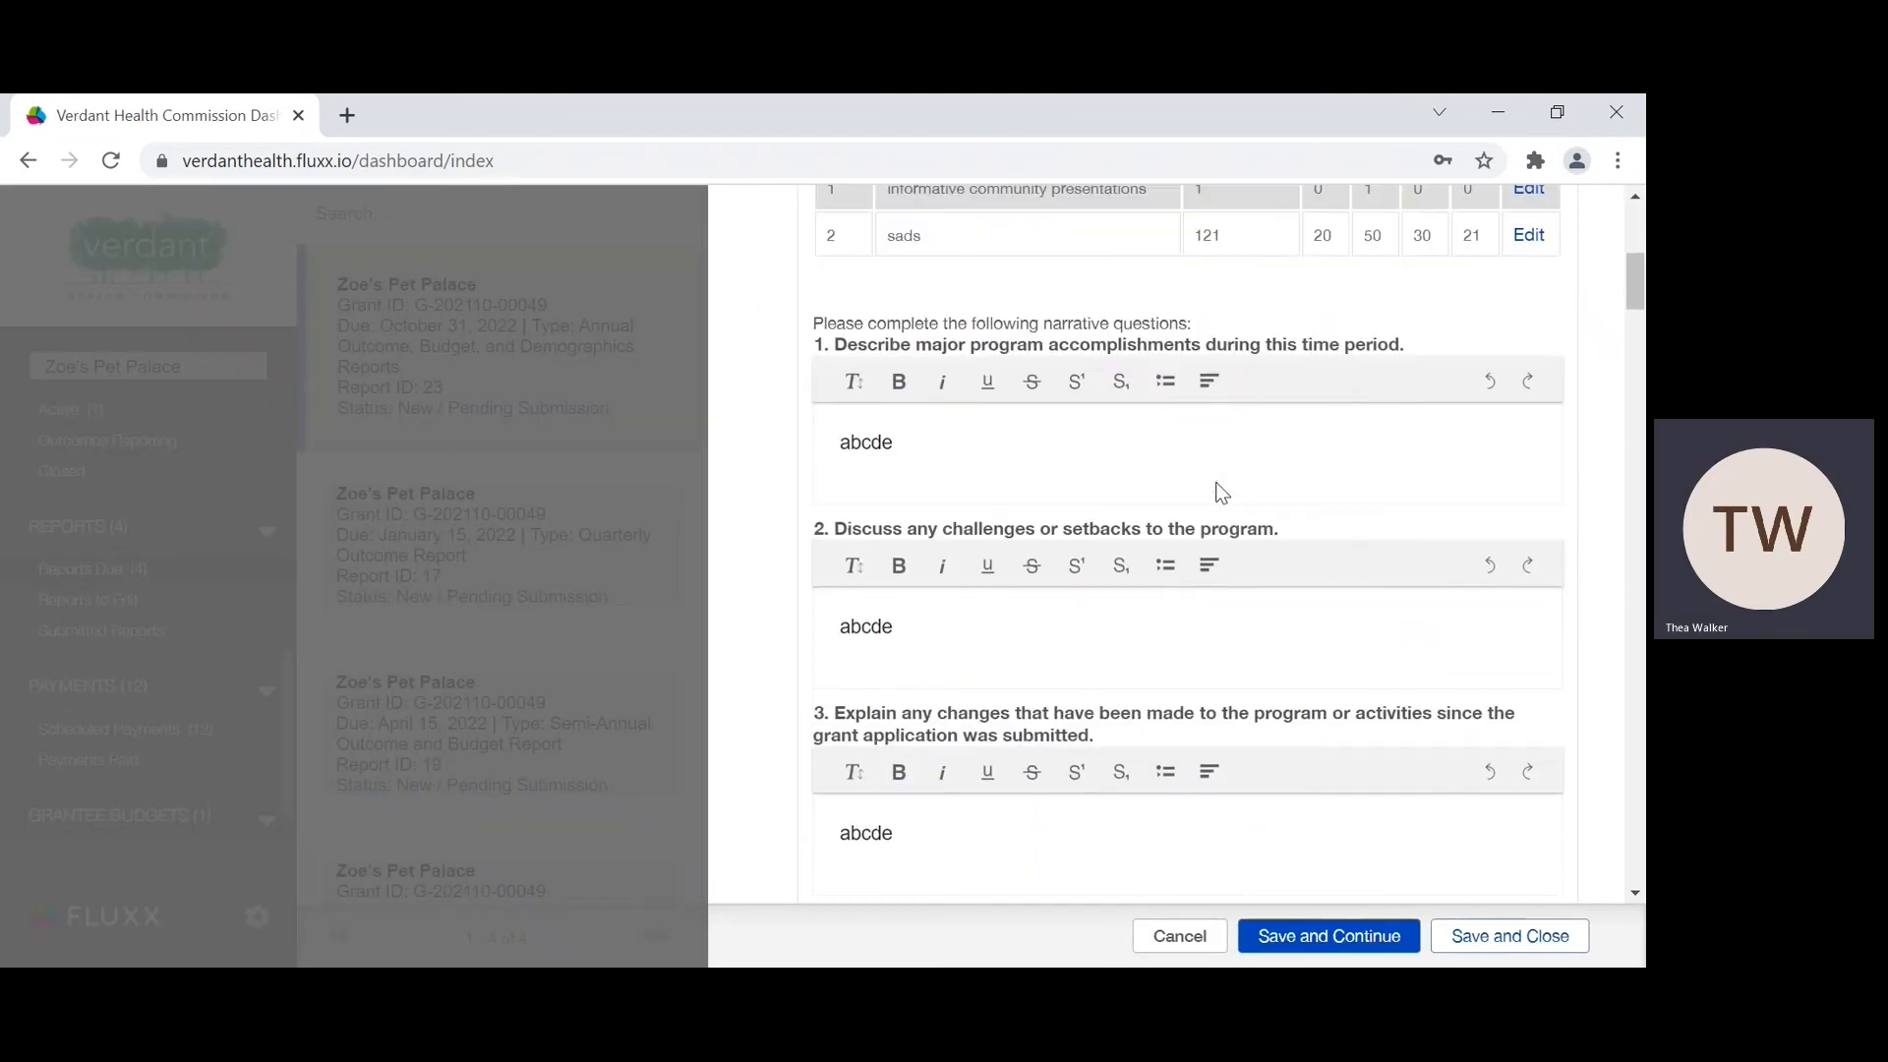
scroll(1217, 494, down, 5)
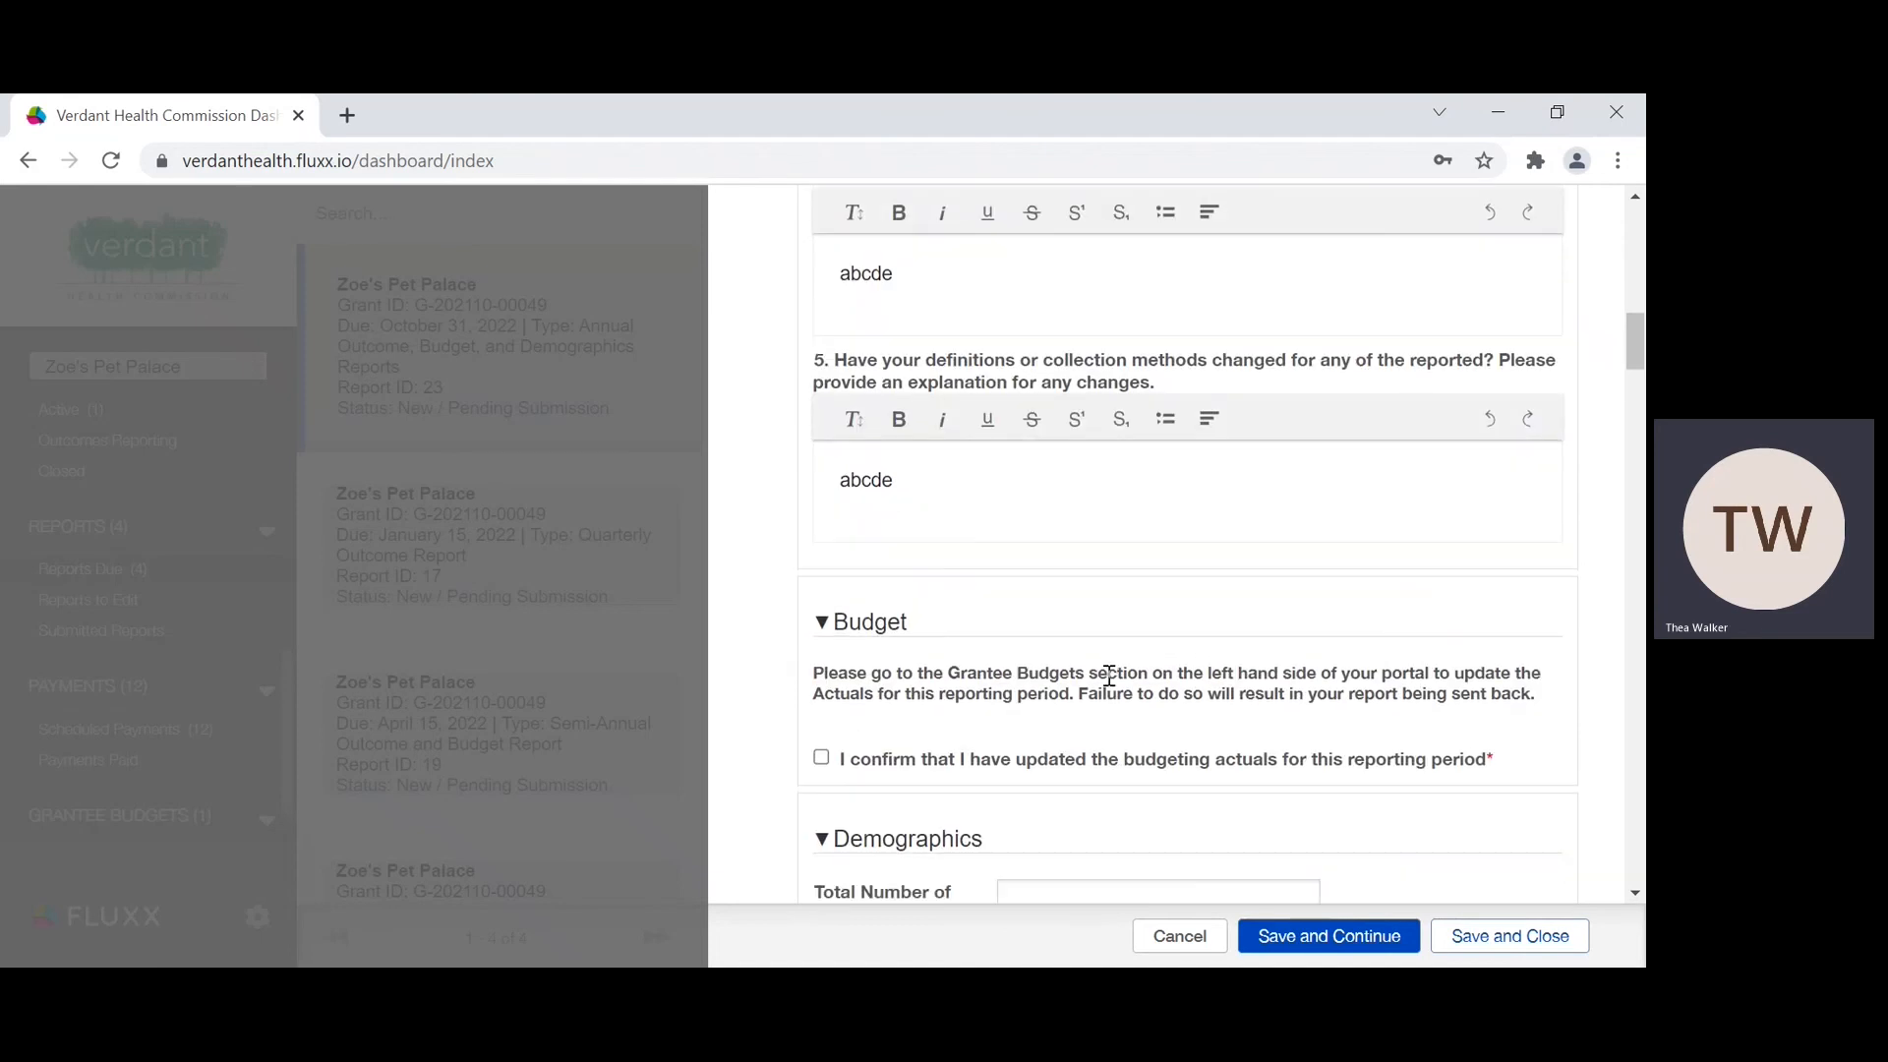
scroll(1108, 675, down, 3)
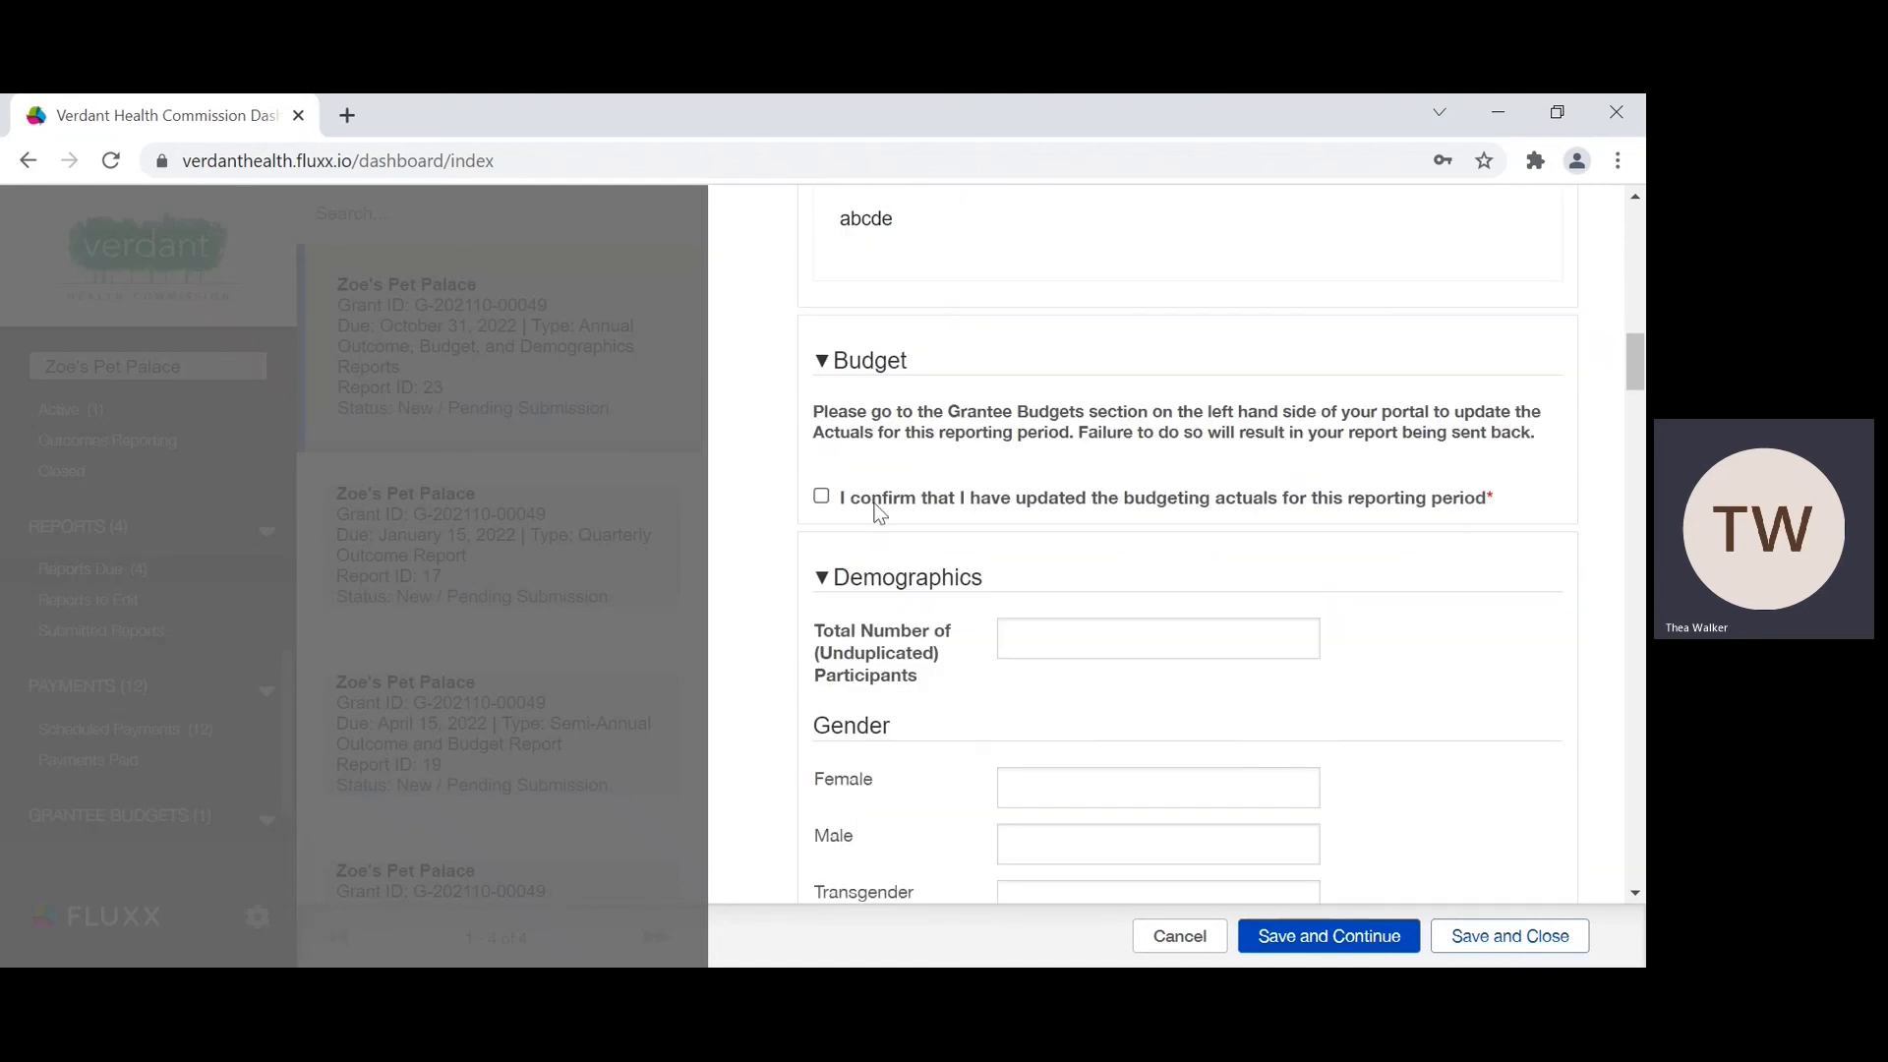
click(822, 503)
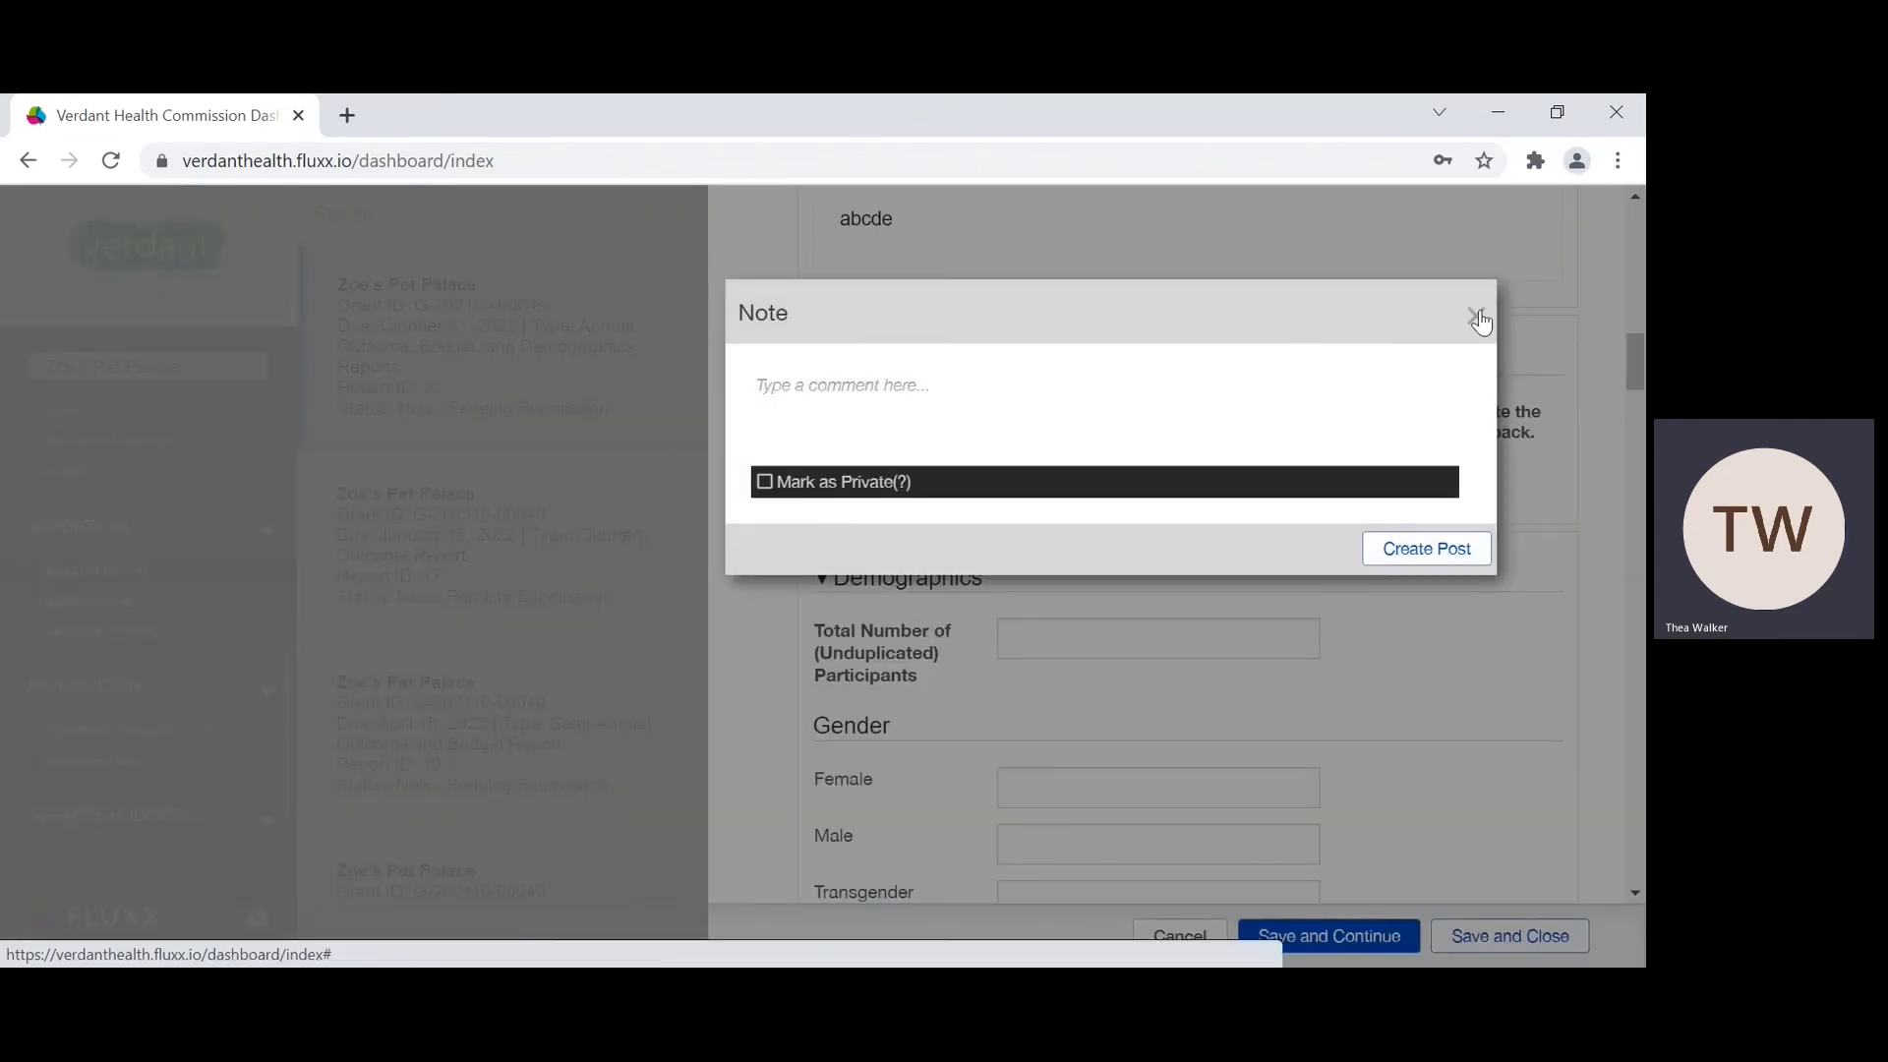
click(1479, 319)
click(822, 498)
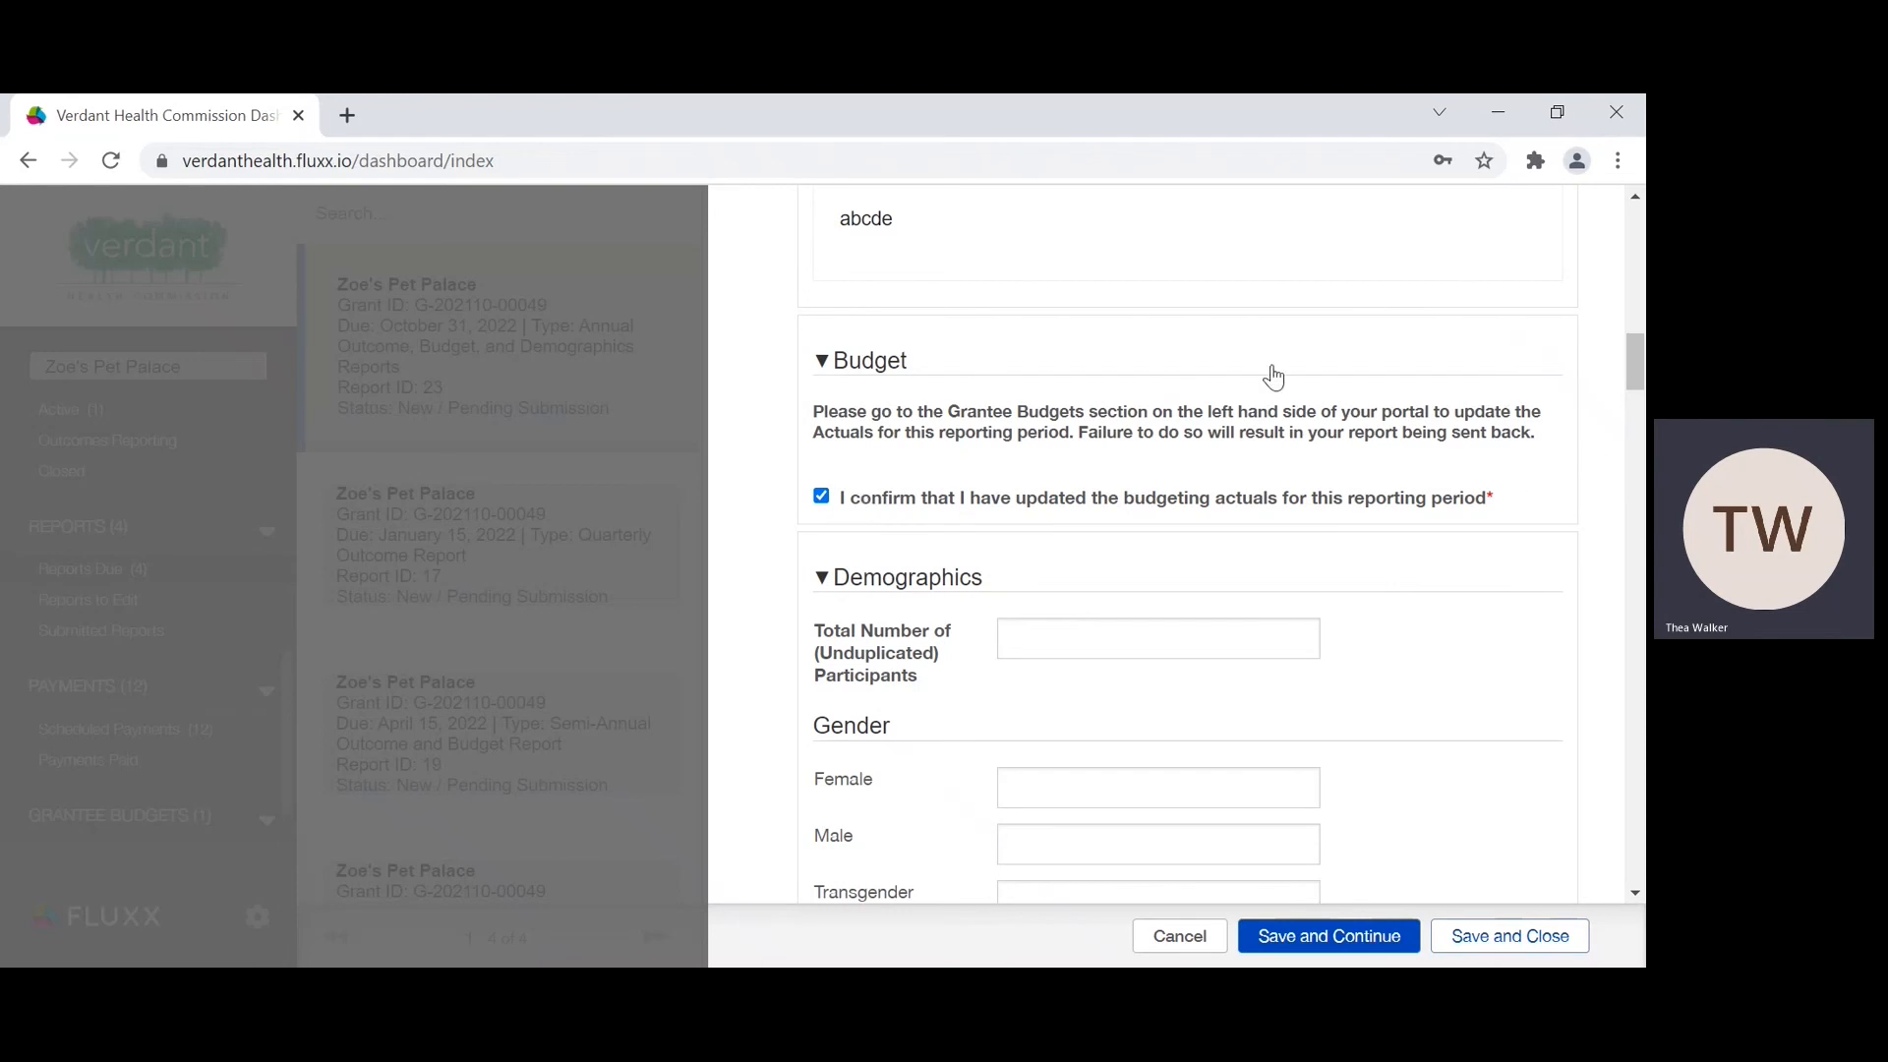
click(1304, 937)
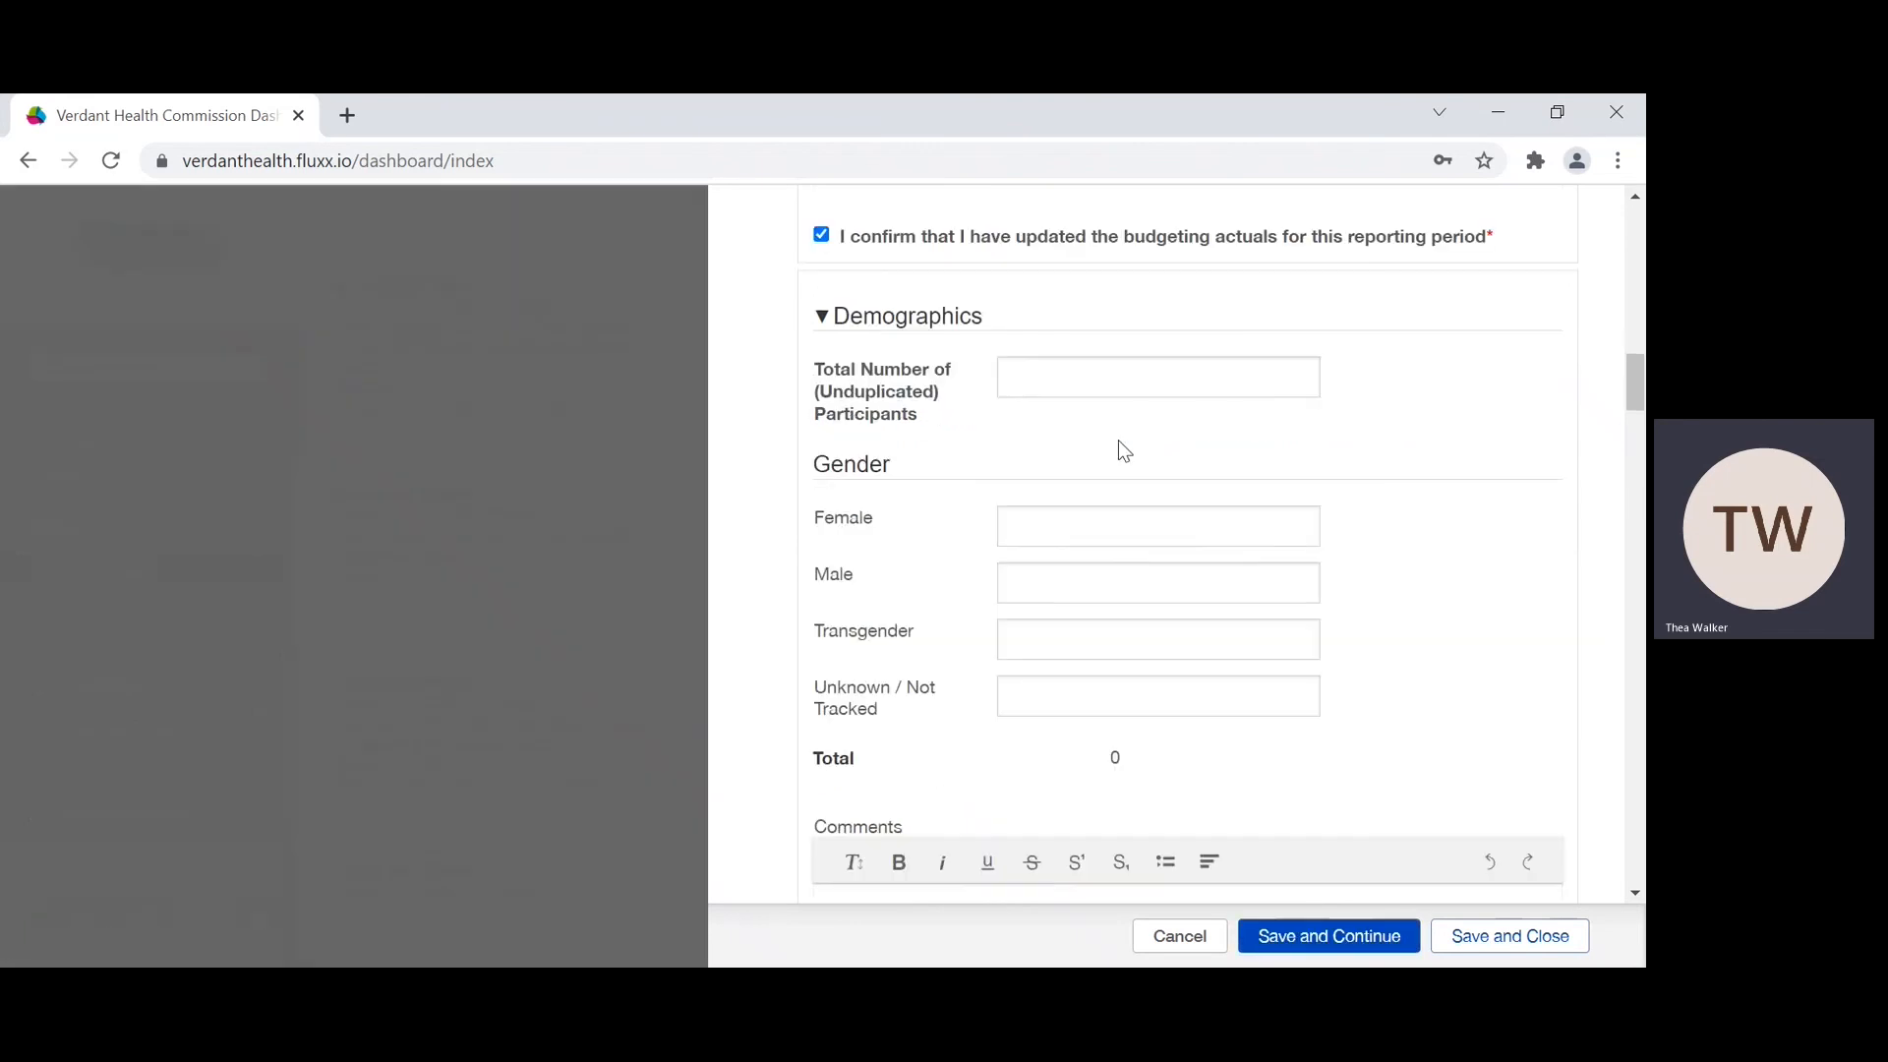
Step: Examine the Demographics section's total unduplicated participants field, Gender fields and Comments box
scroll(1120, 440, down, 5)
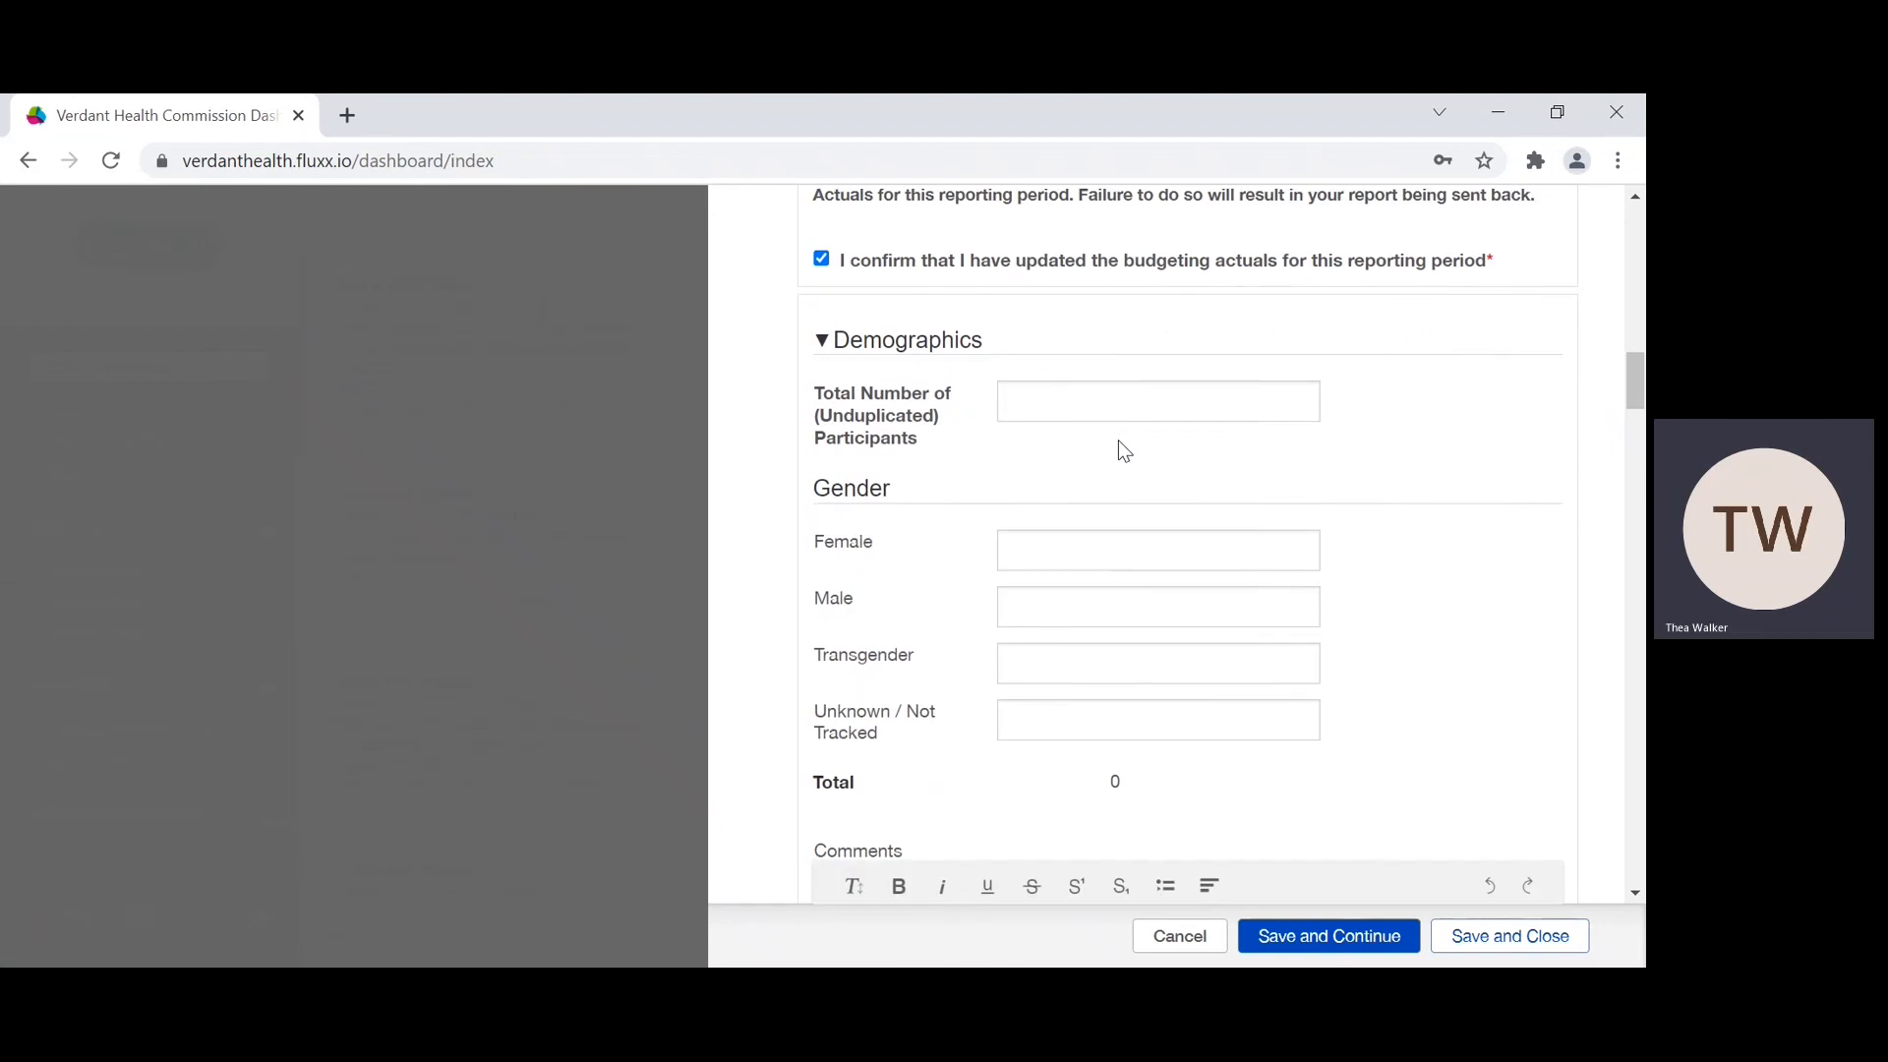
scroll(1123, 451, up, 1)
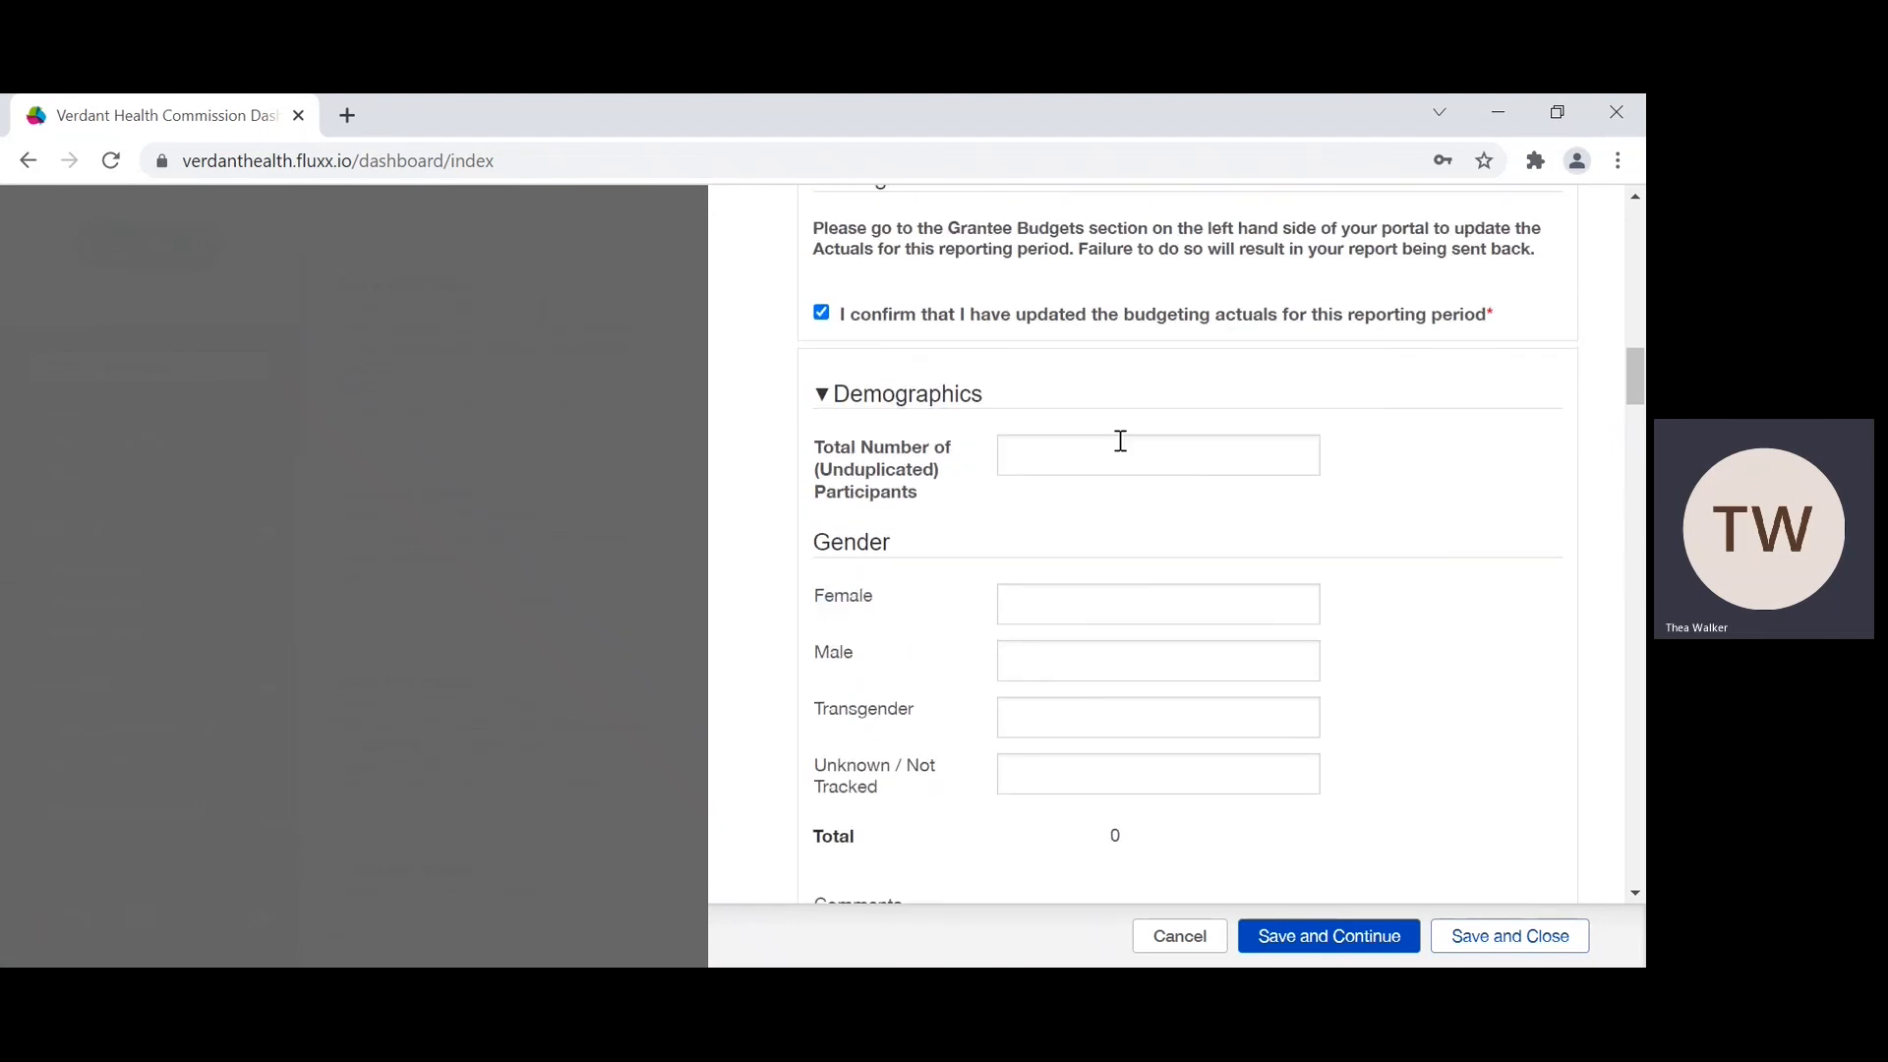
scroll(1120, 441, down, 2)
scroll(1118, 440, up, 4)
scroll(1052, 481, down, 2)
scroll(1050, 481, down, 2)
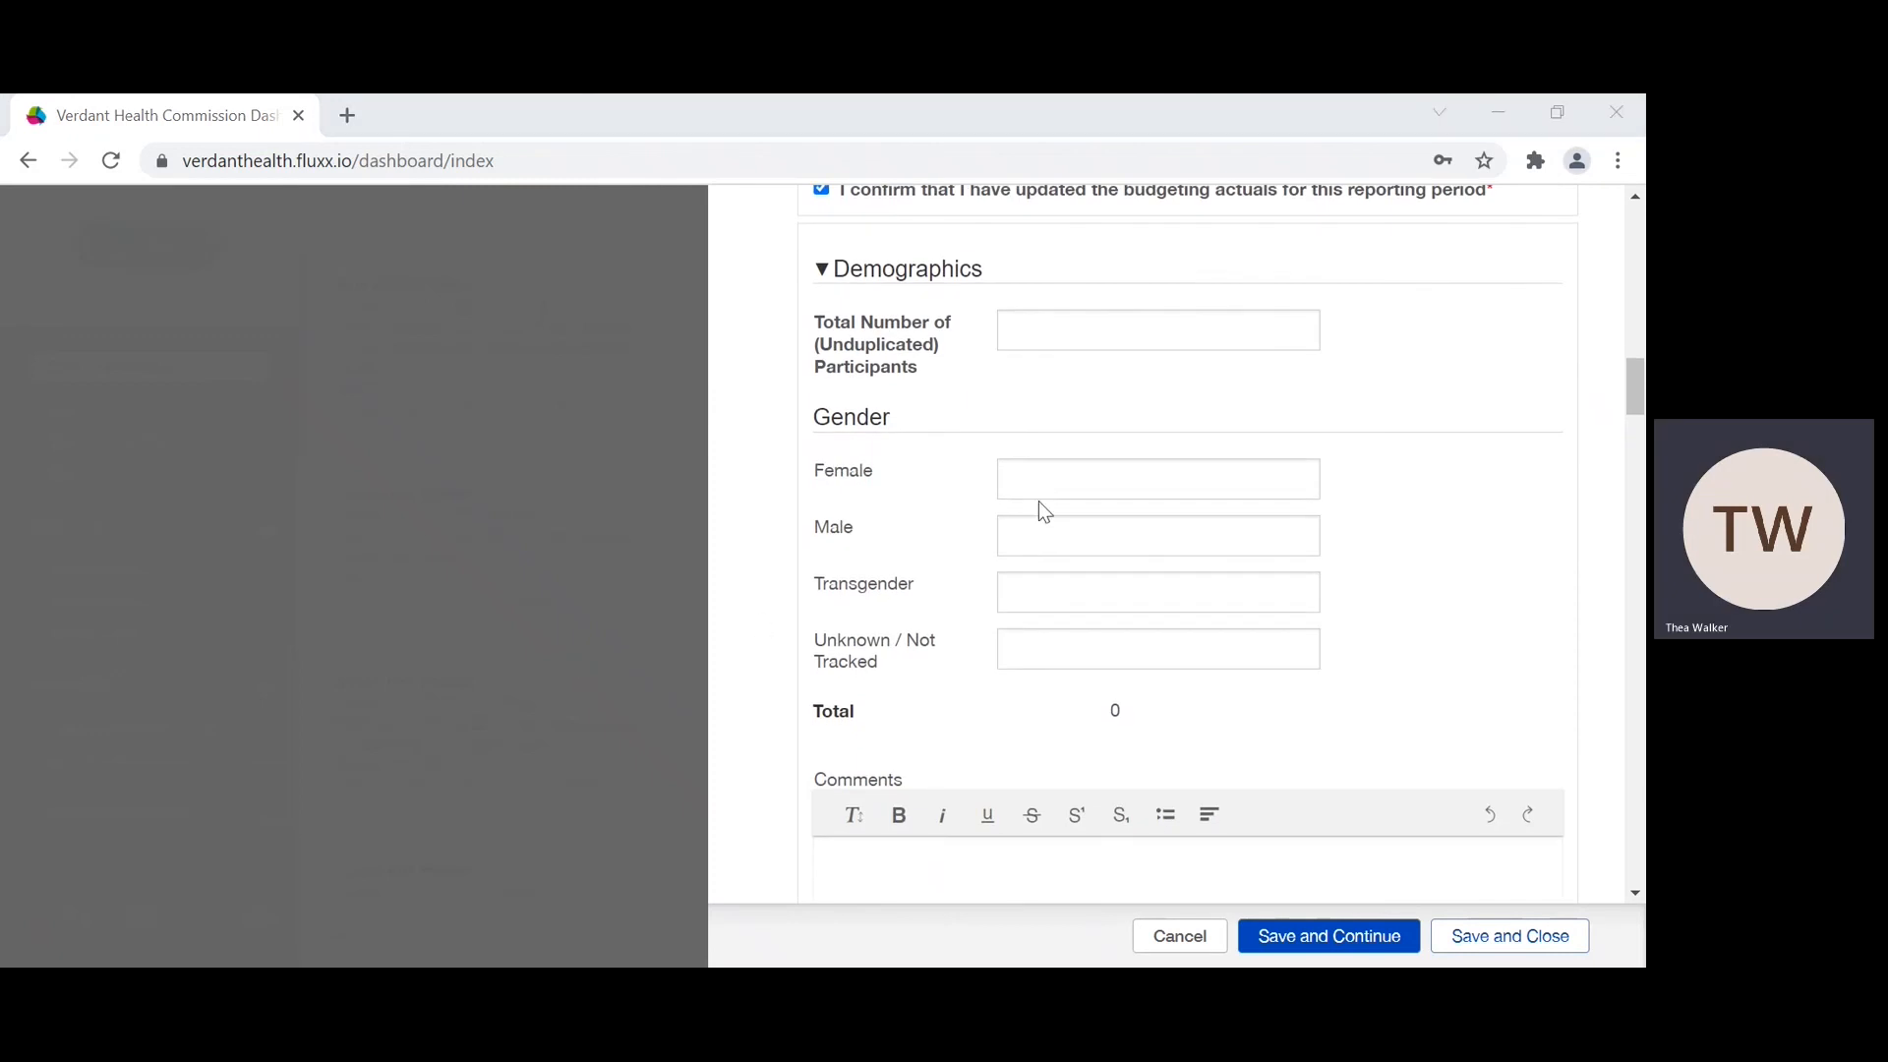
scroll(1040, 507, down, 1)
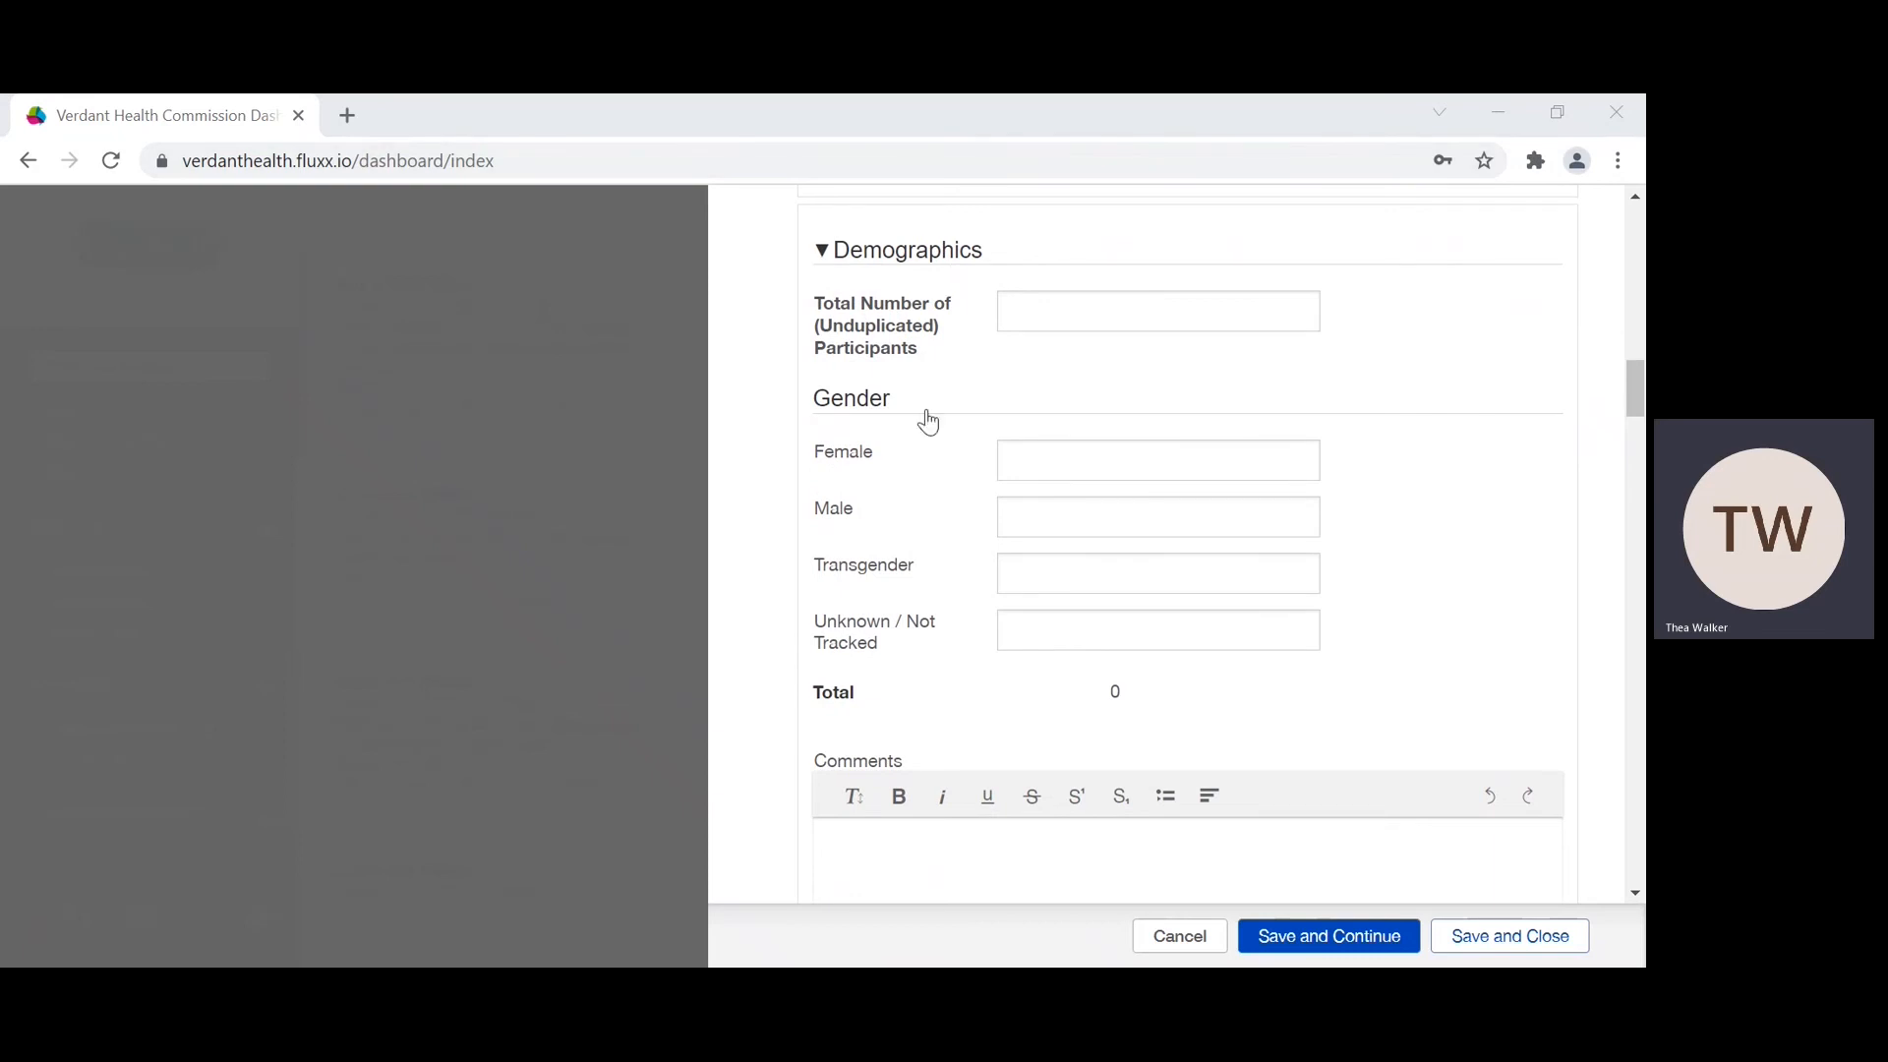
scroll(914, 447, down, 1)
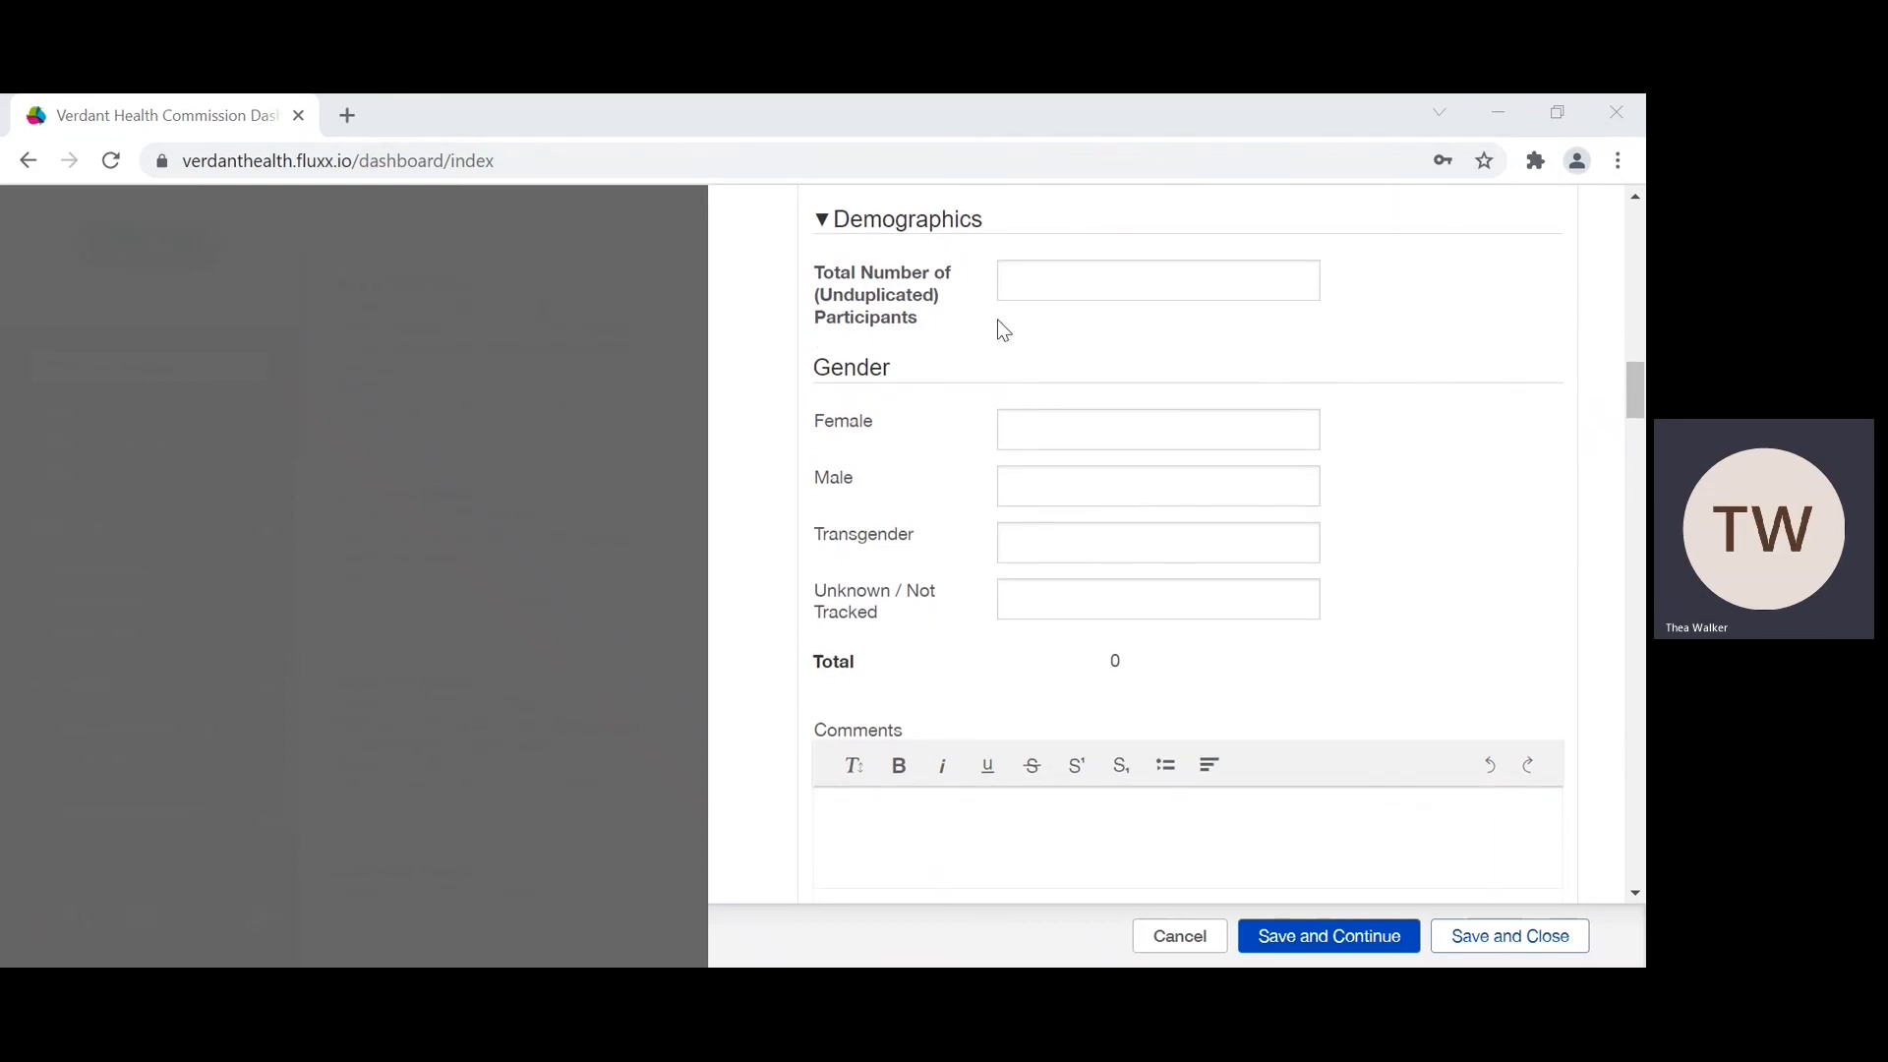
Step: Set the total number of unduplicated participants to 200 and look over the Gender, Age and Race / Ethnicity categories
click(1036, 286)
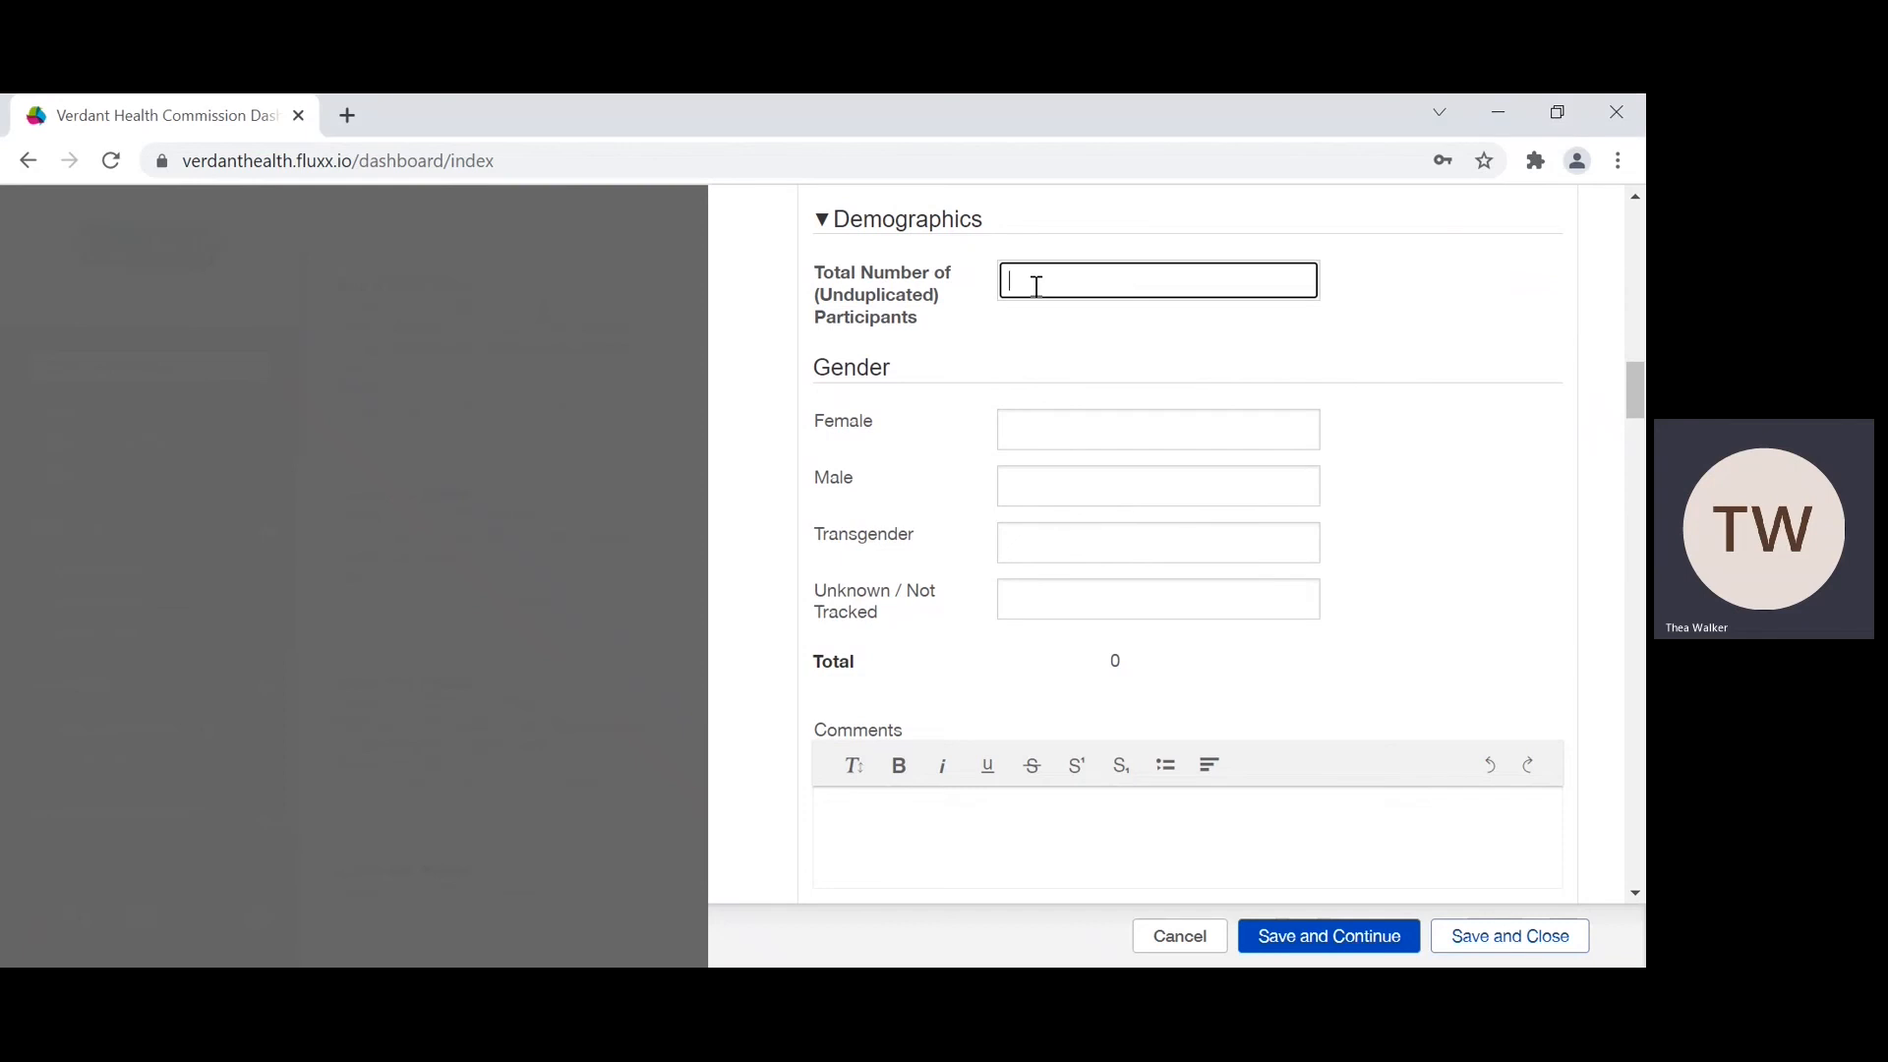
text(200)
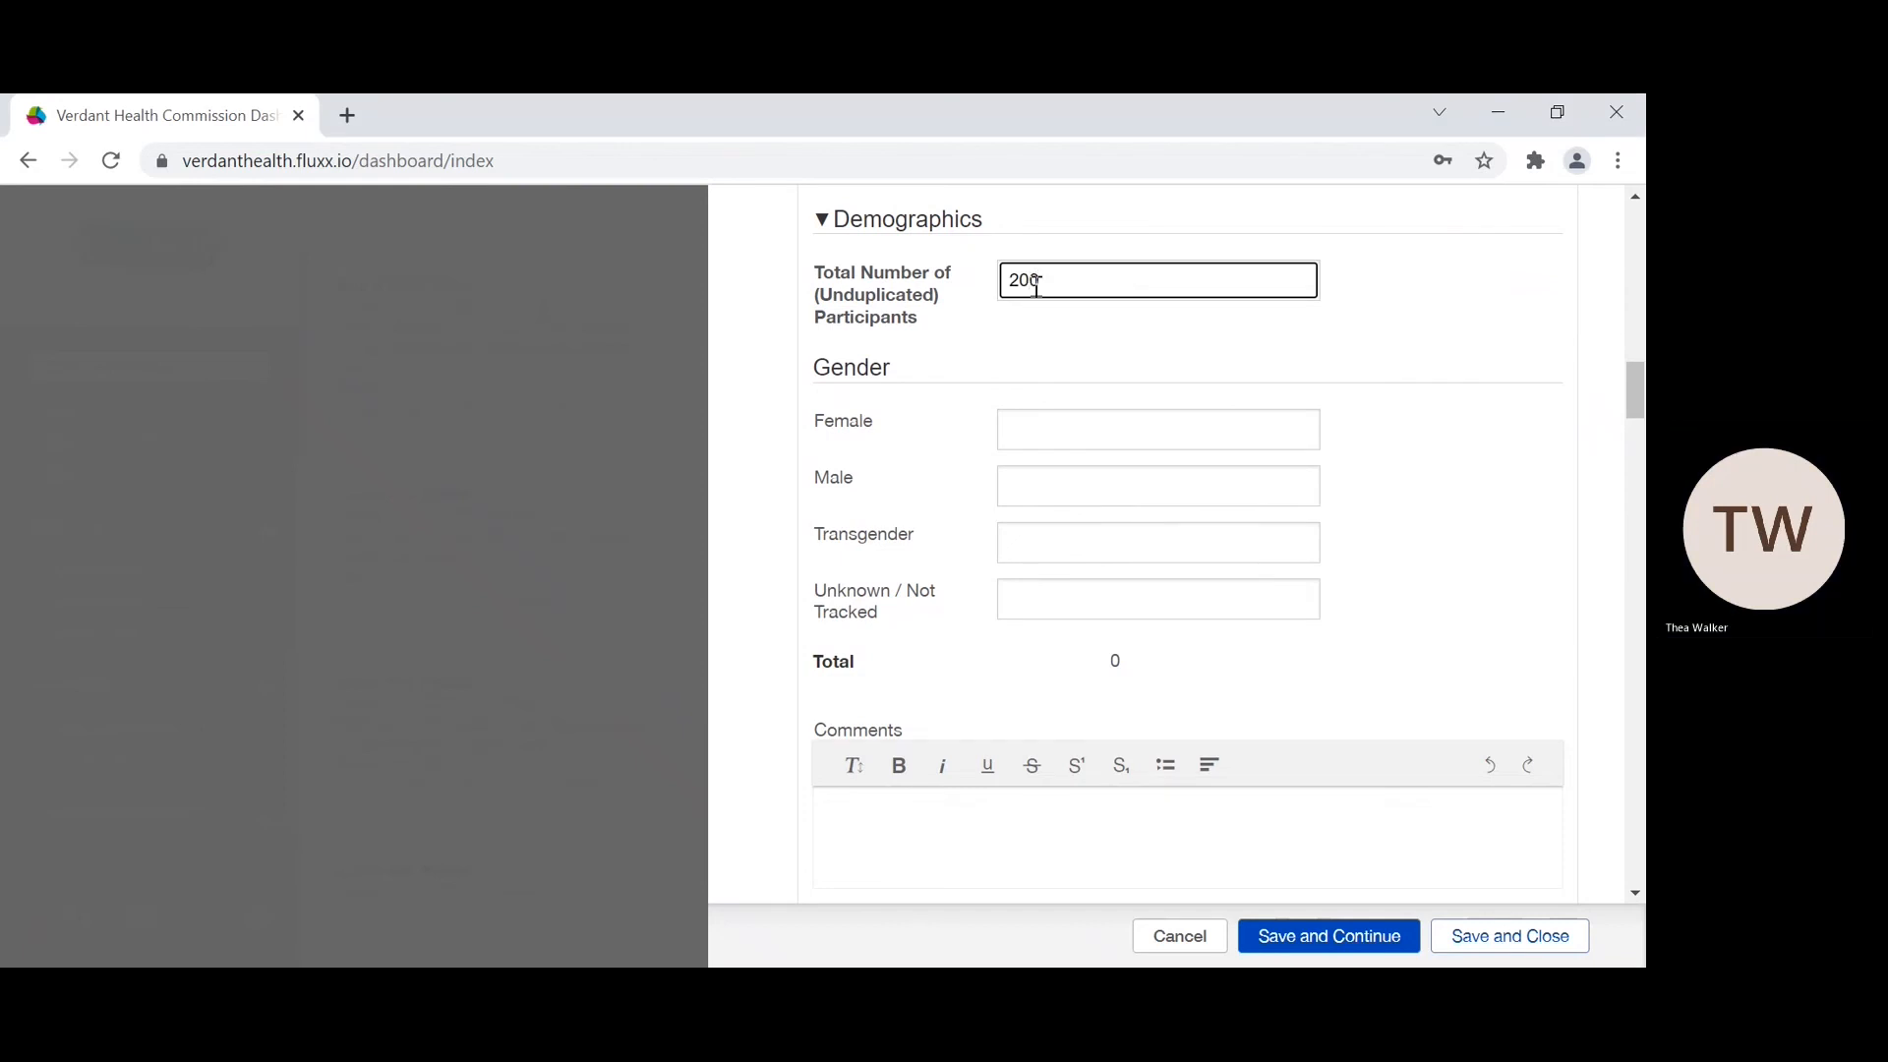
scroll(1037, 286, down, 1)
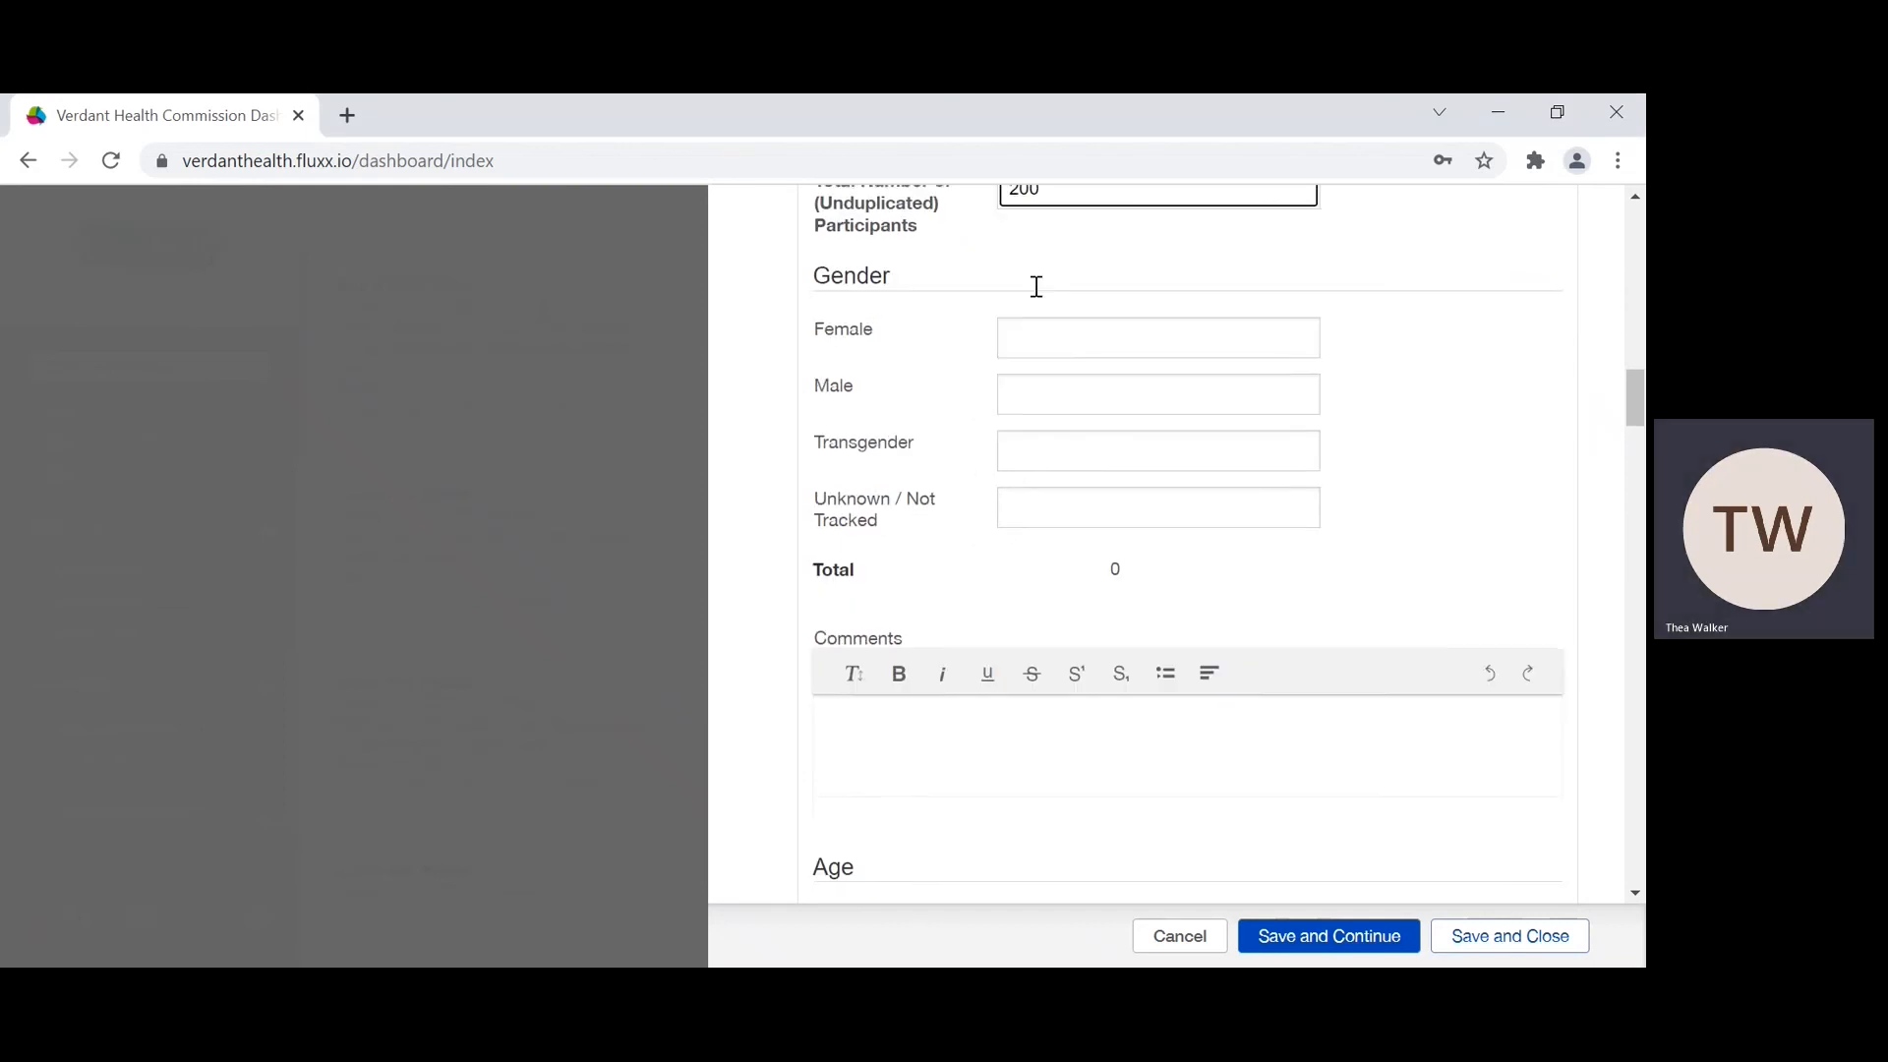
scroll(875, 529, down, 5)
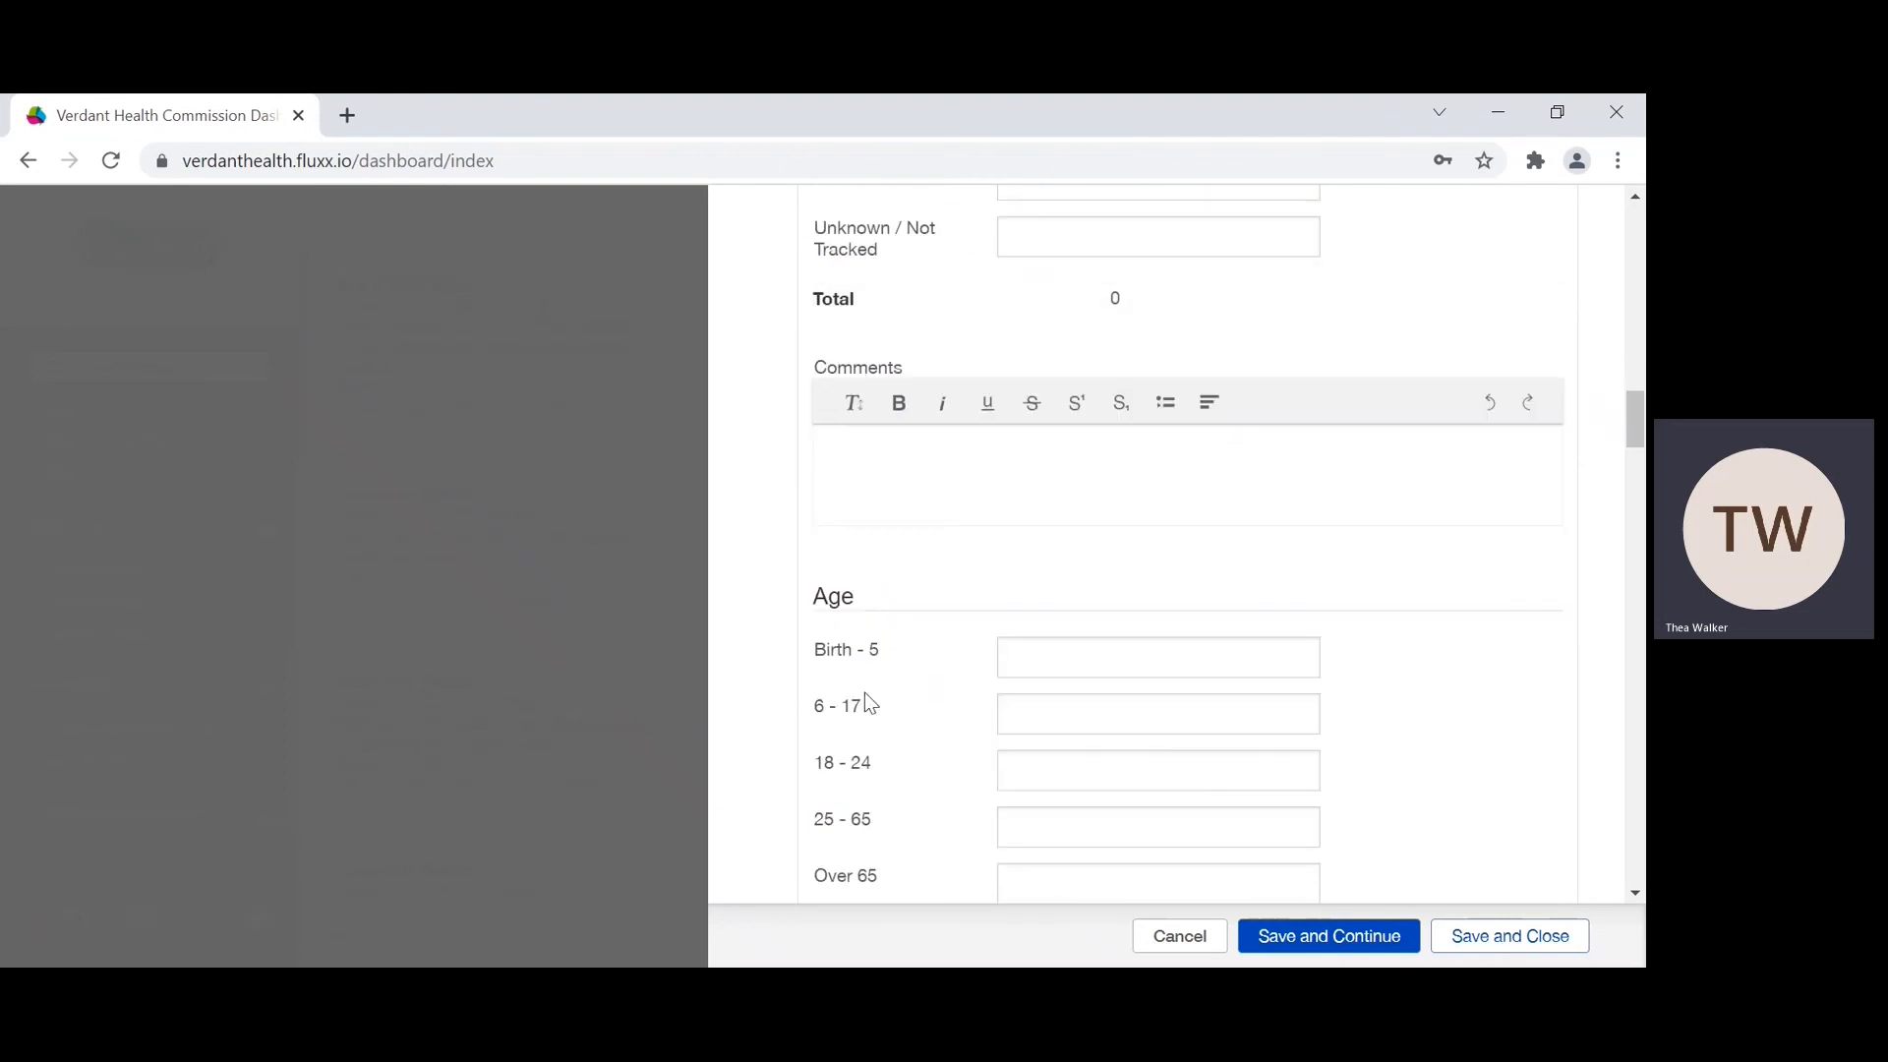
scroll(1082, 749, down, 5)
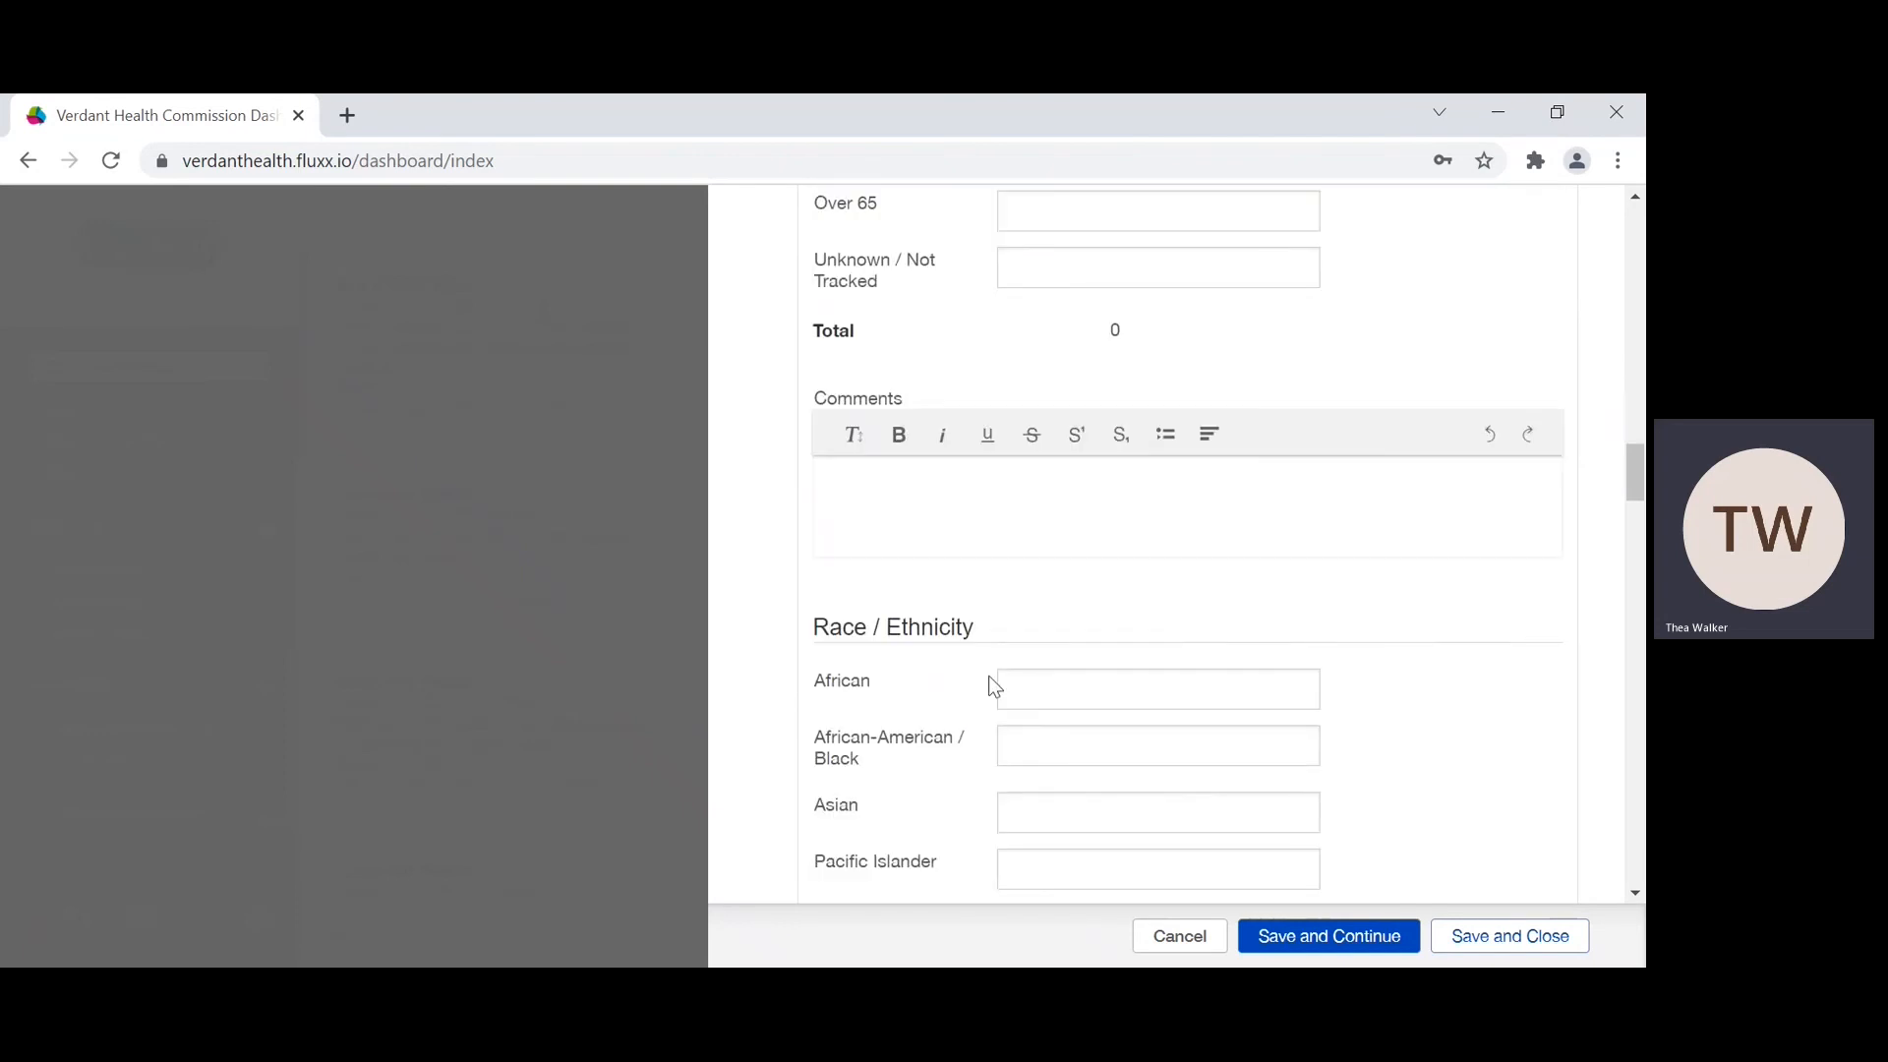
scroll(990, 682, down, 4)
scroll(993, 686, up, 12)
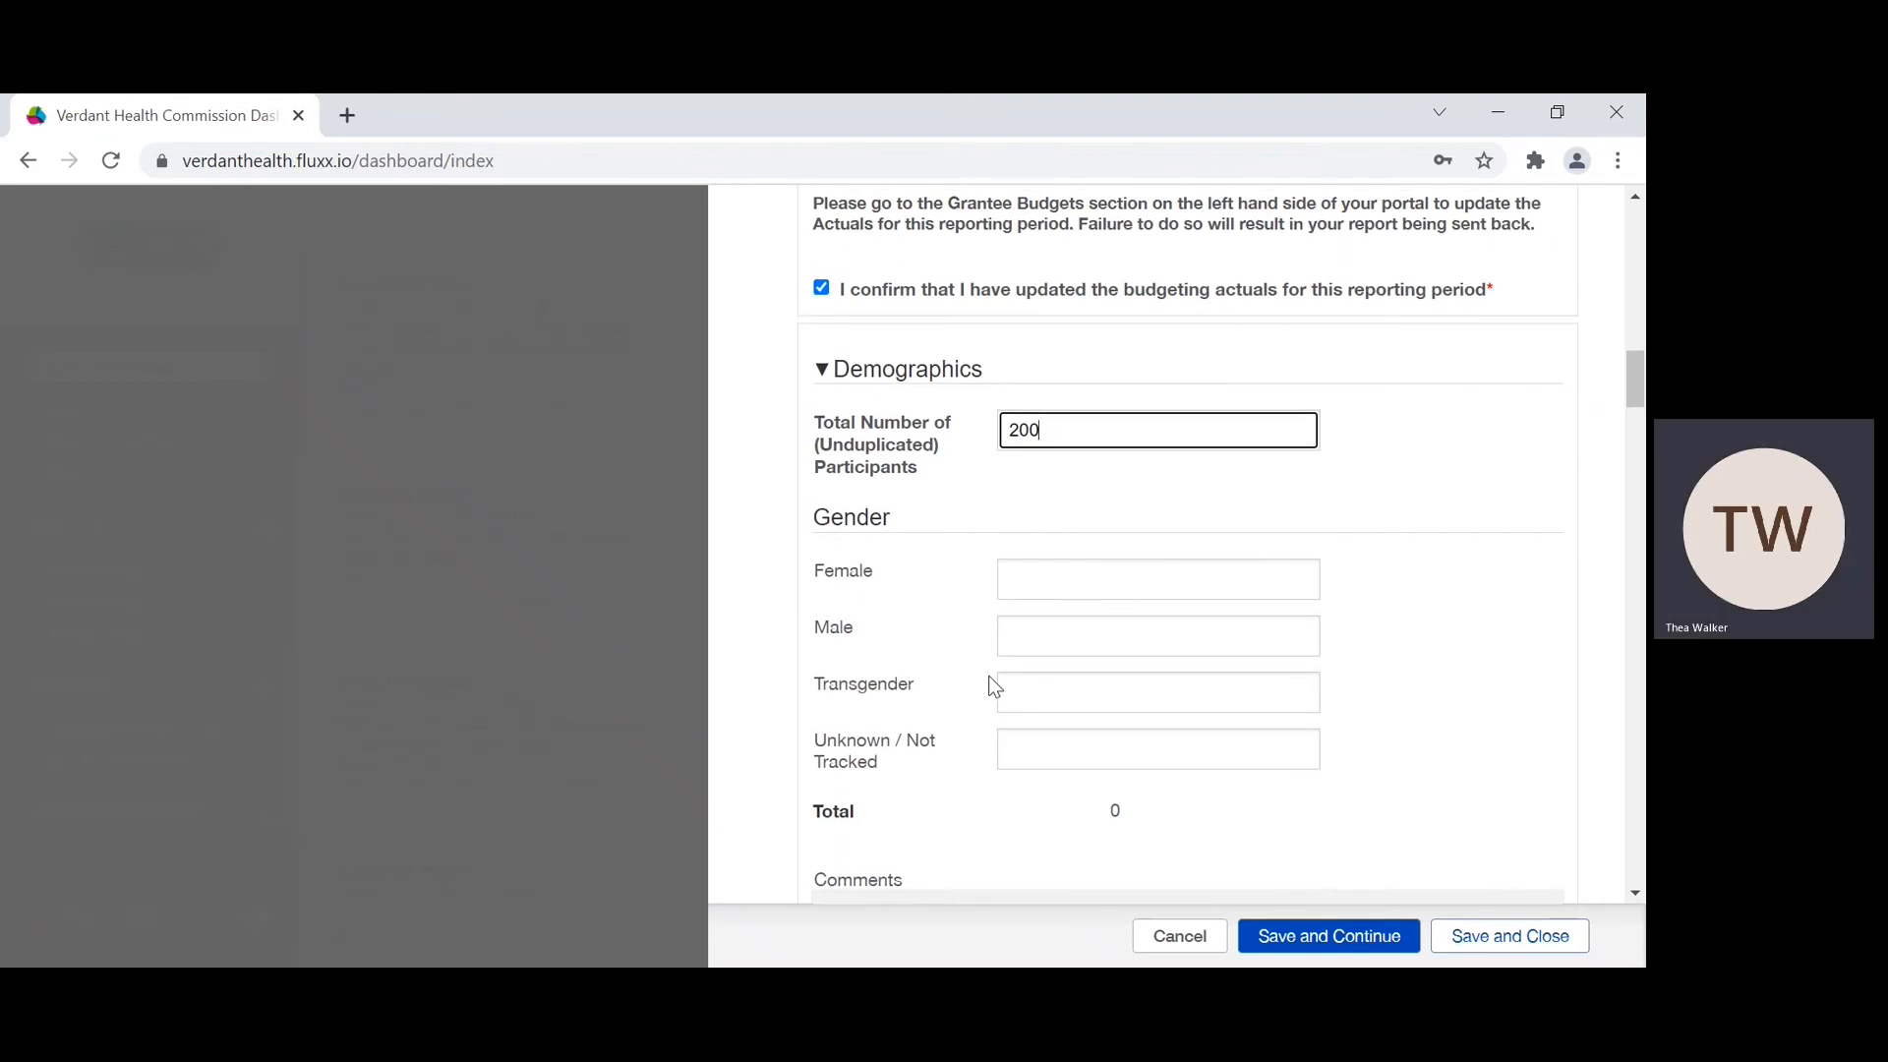
scroll(979, 670, down, 1)
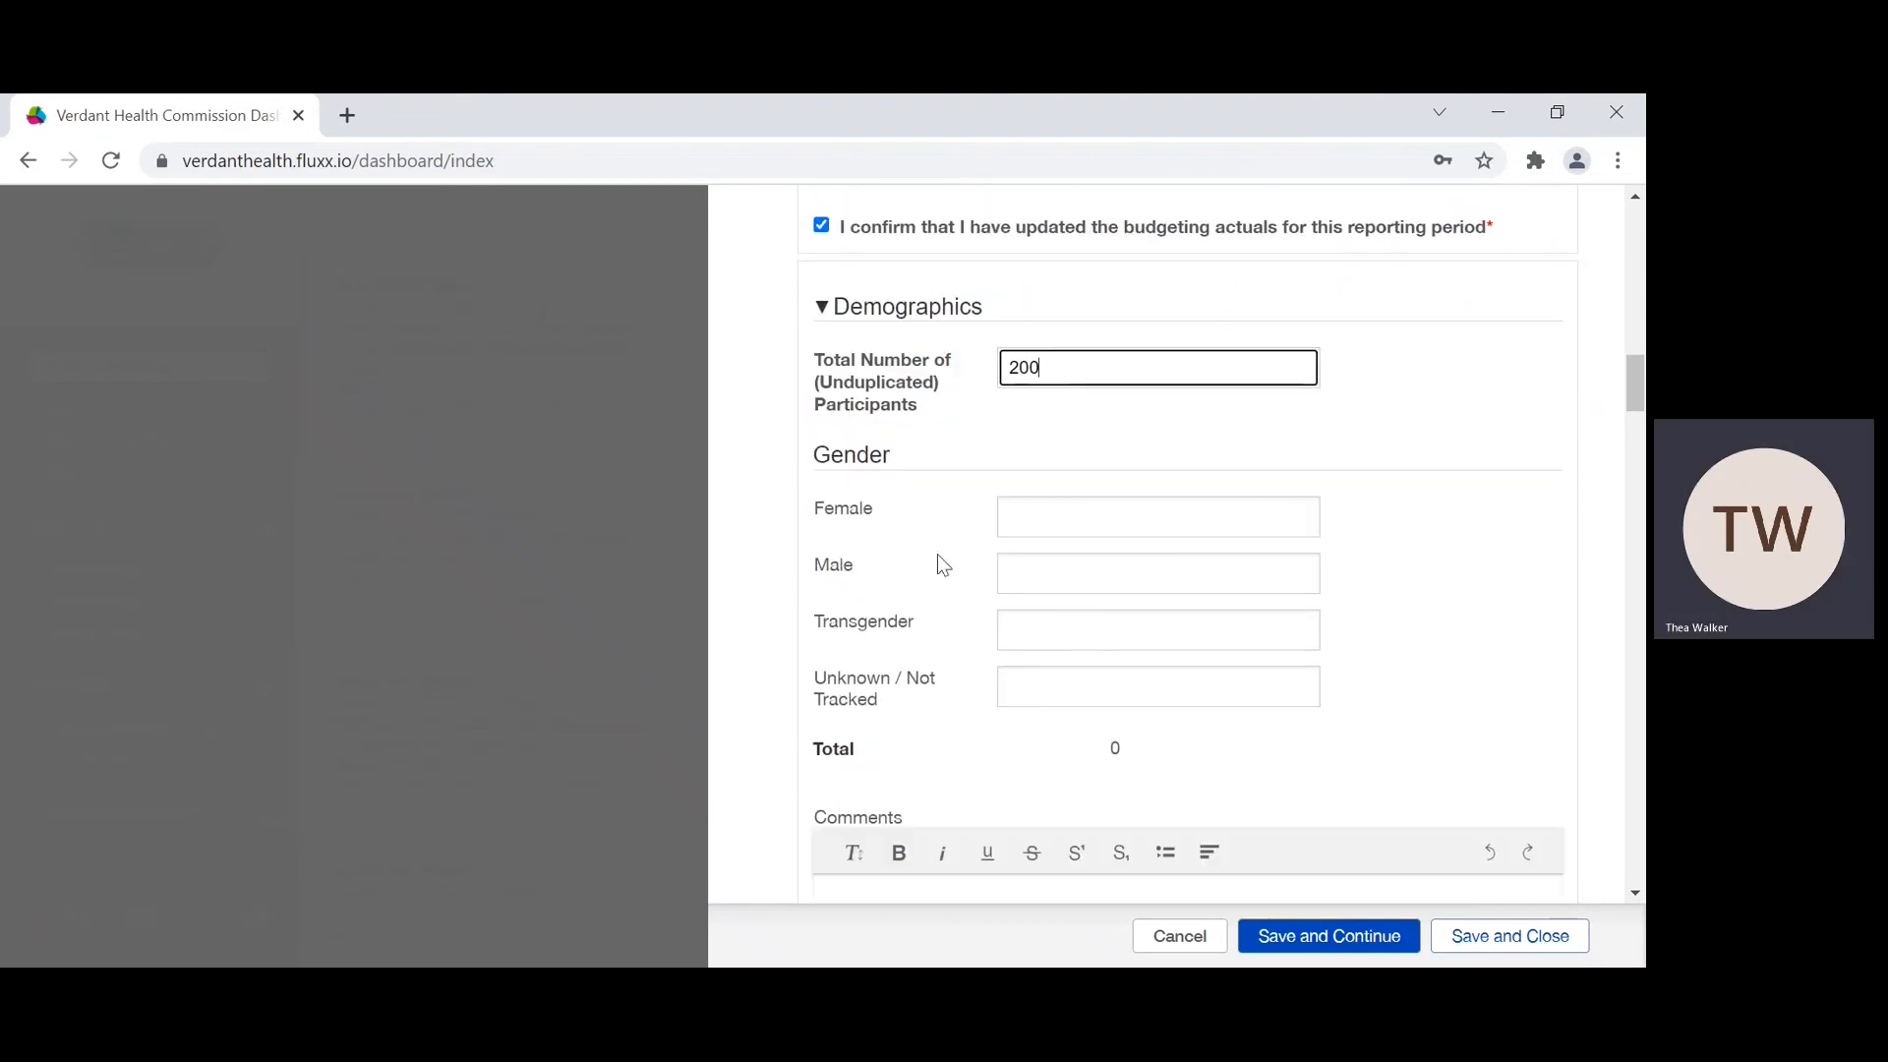
Step: Set the Gender counts for Female, Male, Transgender and Unknown / Not Tracked to 50 each
click(1077, 521)
text(50)
click(1039, 578)
text(50)
click(1029, 628)
text(50)
click(1021, 693)
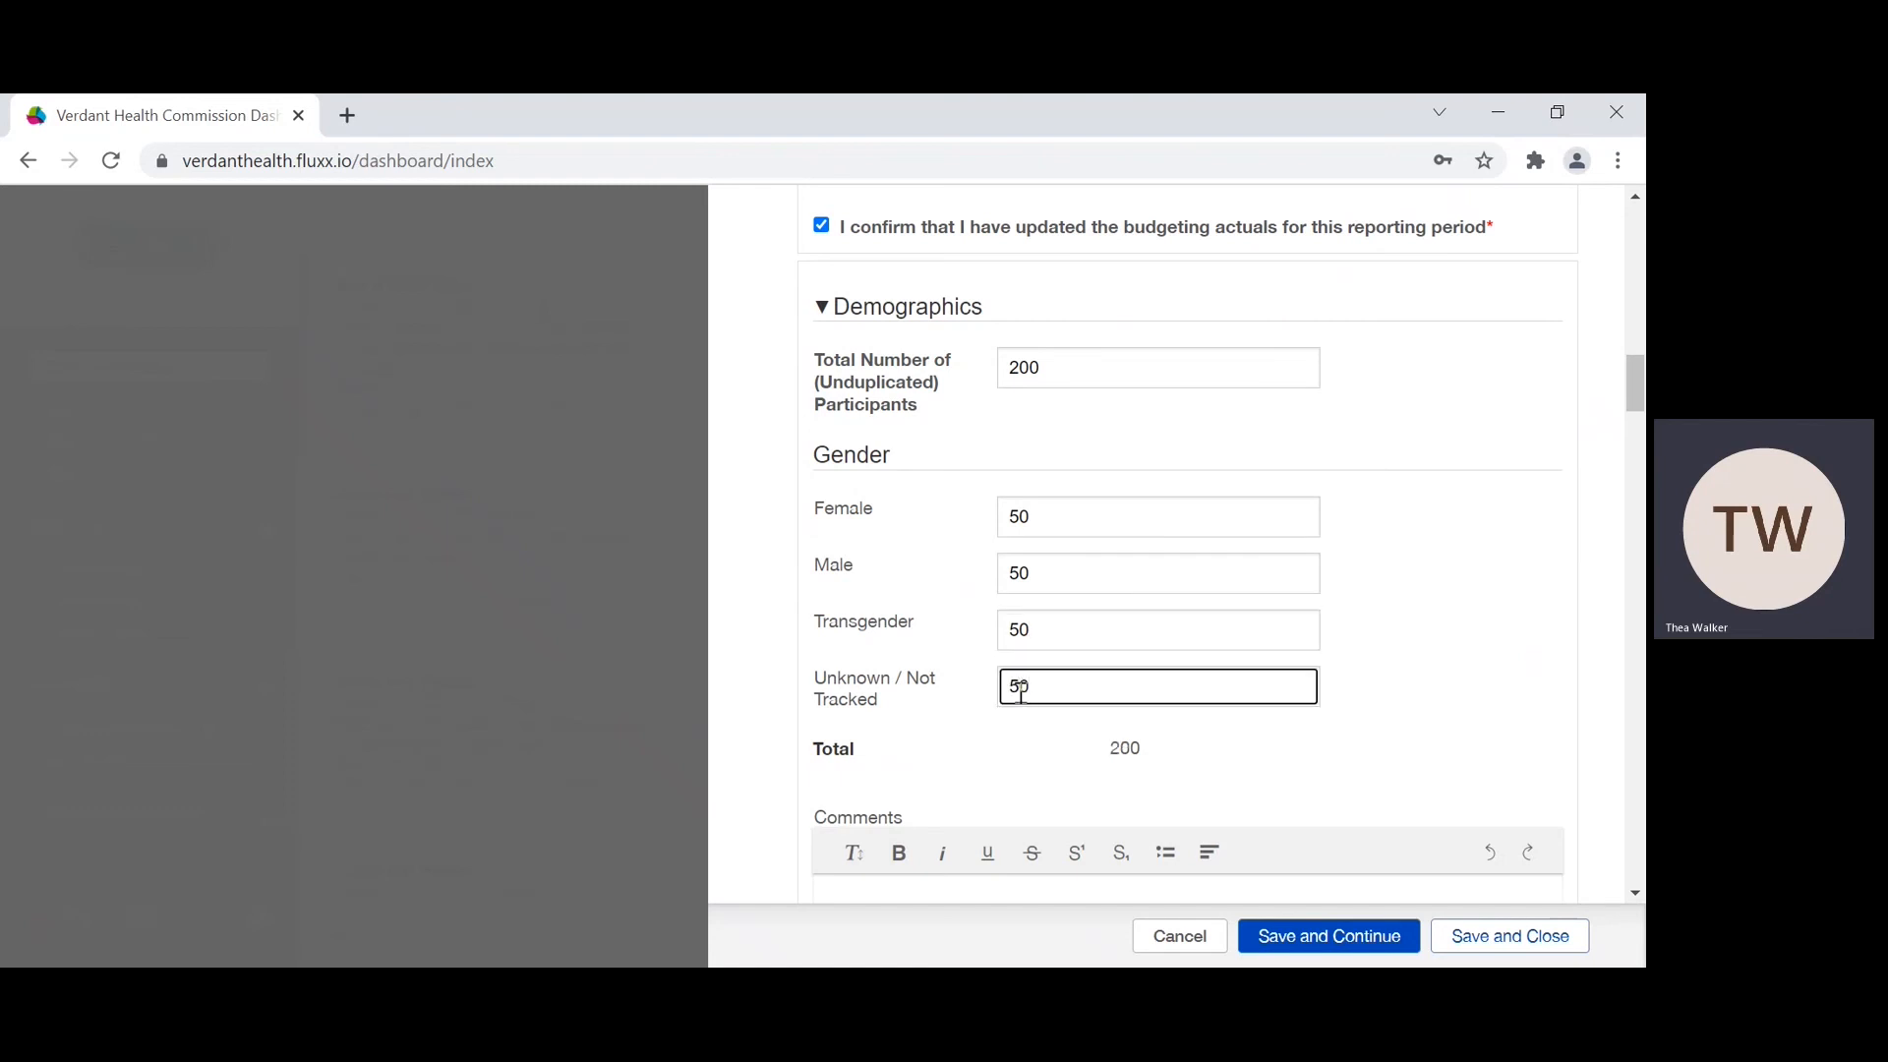
Step: Enter the comment "unknown = non binary participants" for the Gender section
scroll(1020, 691, down, 1)
scroll(1021, 705, down, 1)
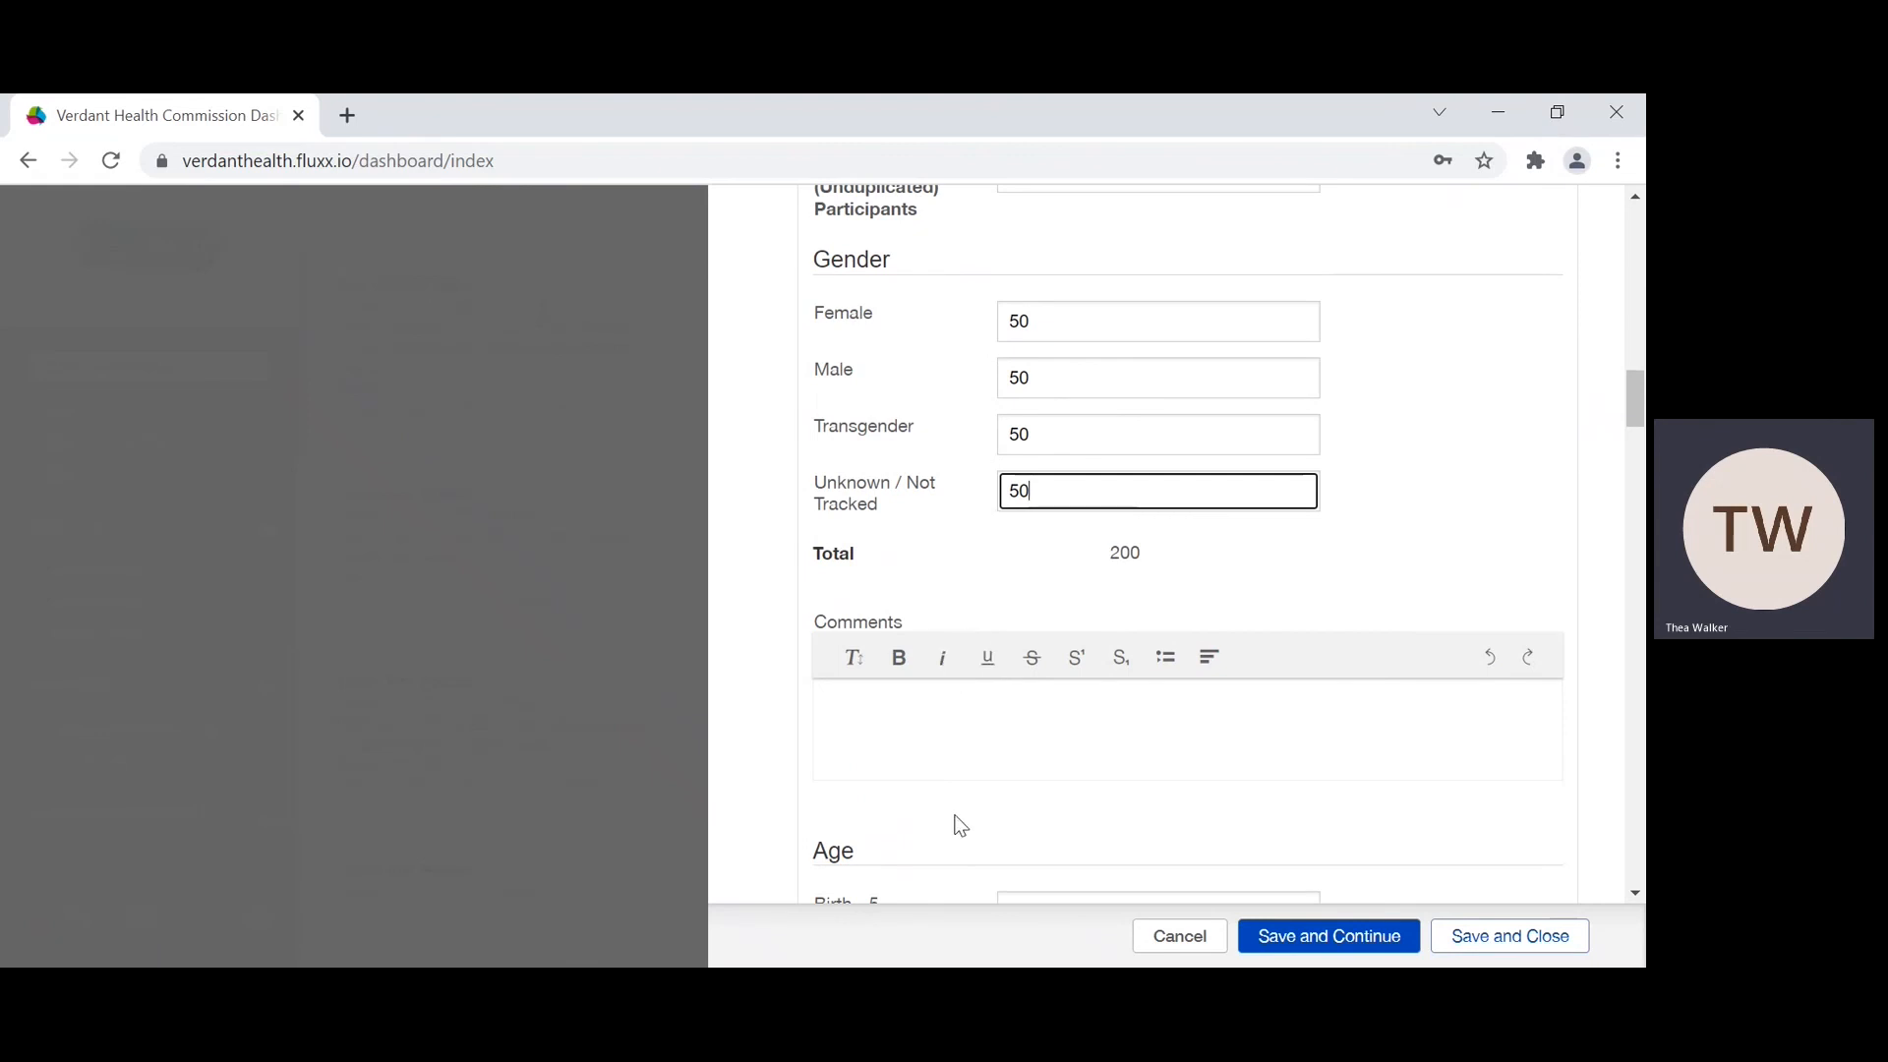
scroll(960, 871, down, 1)
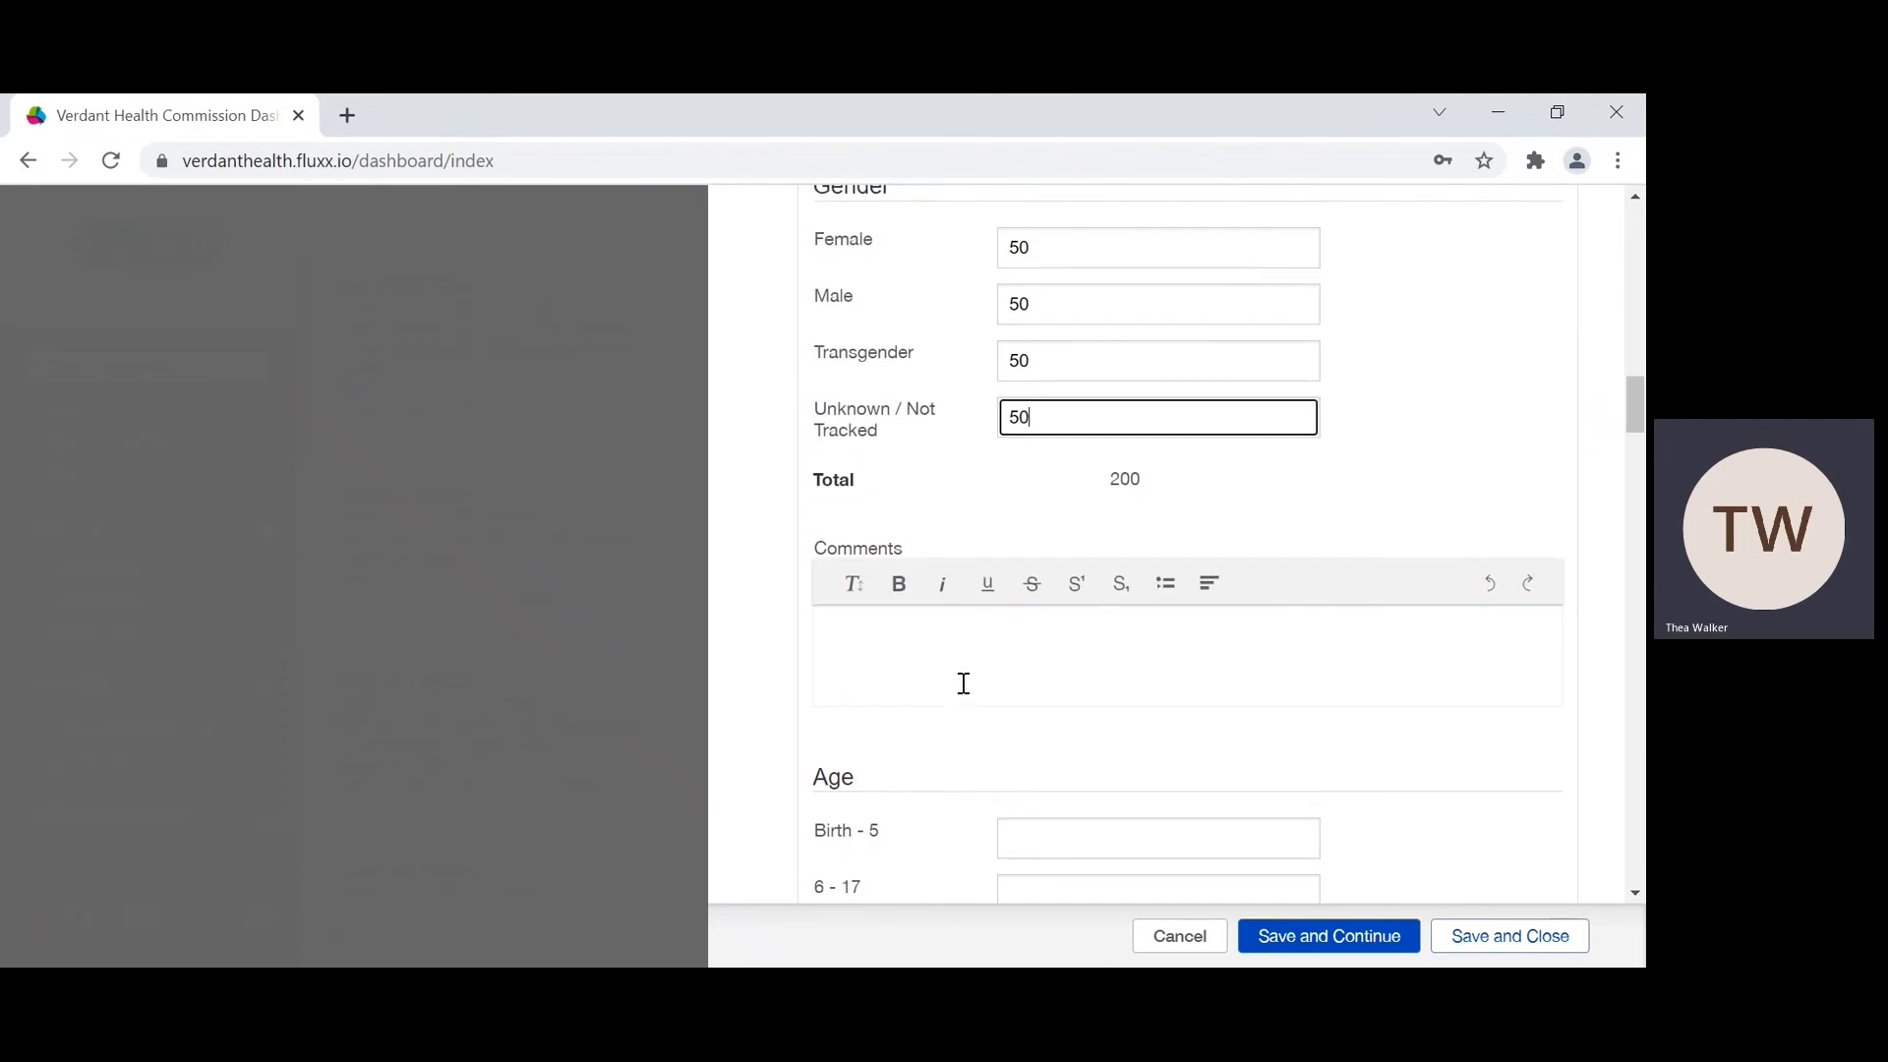
click(883, 632)
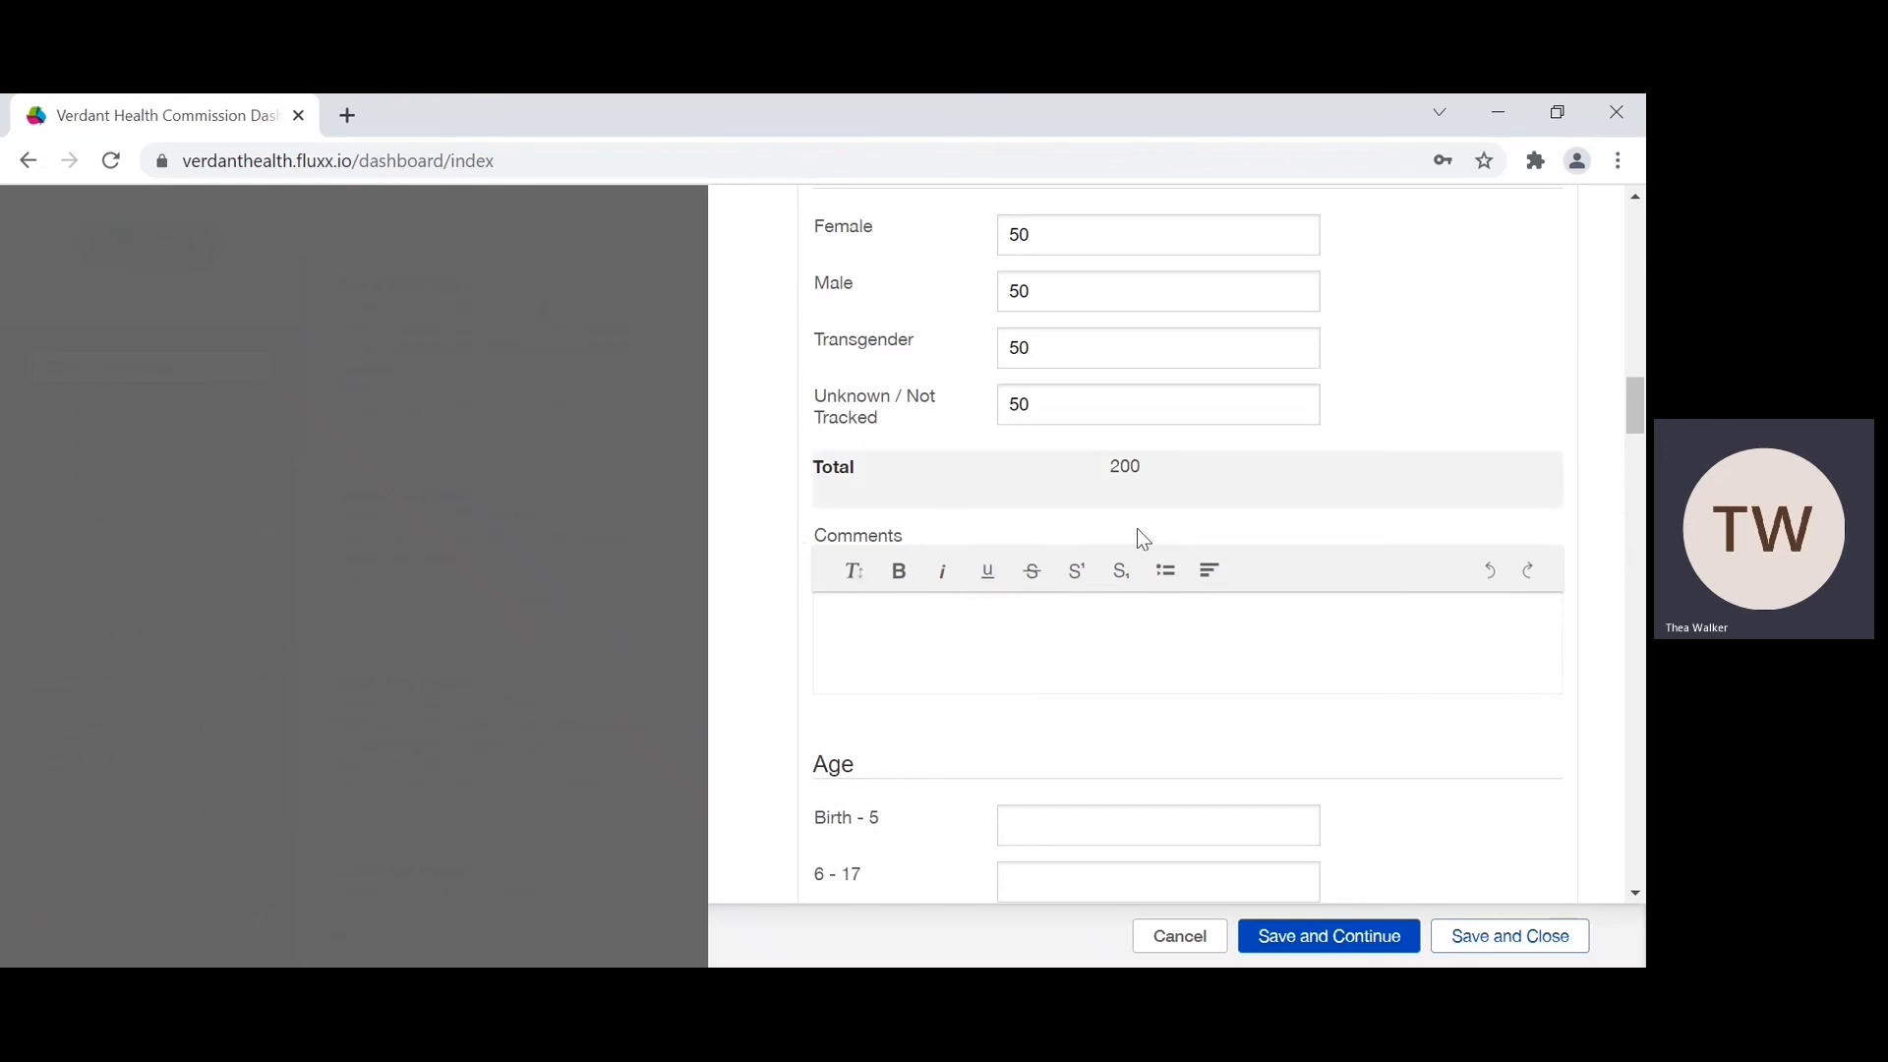
text(nk)
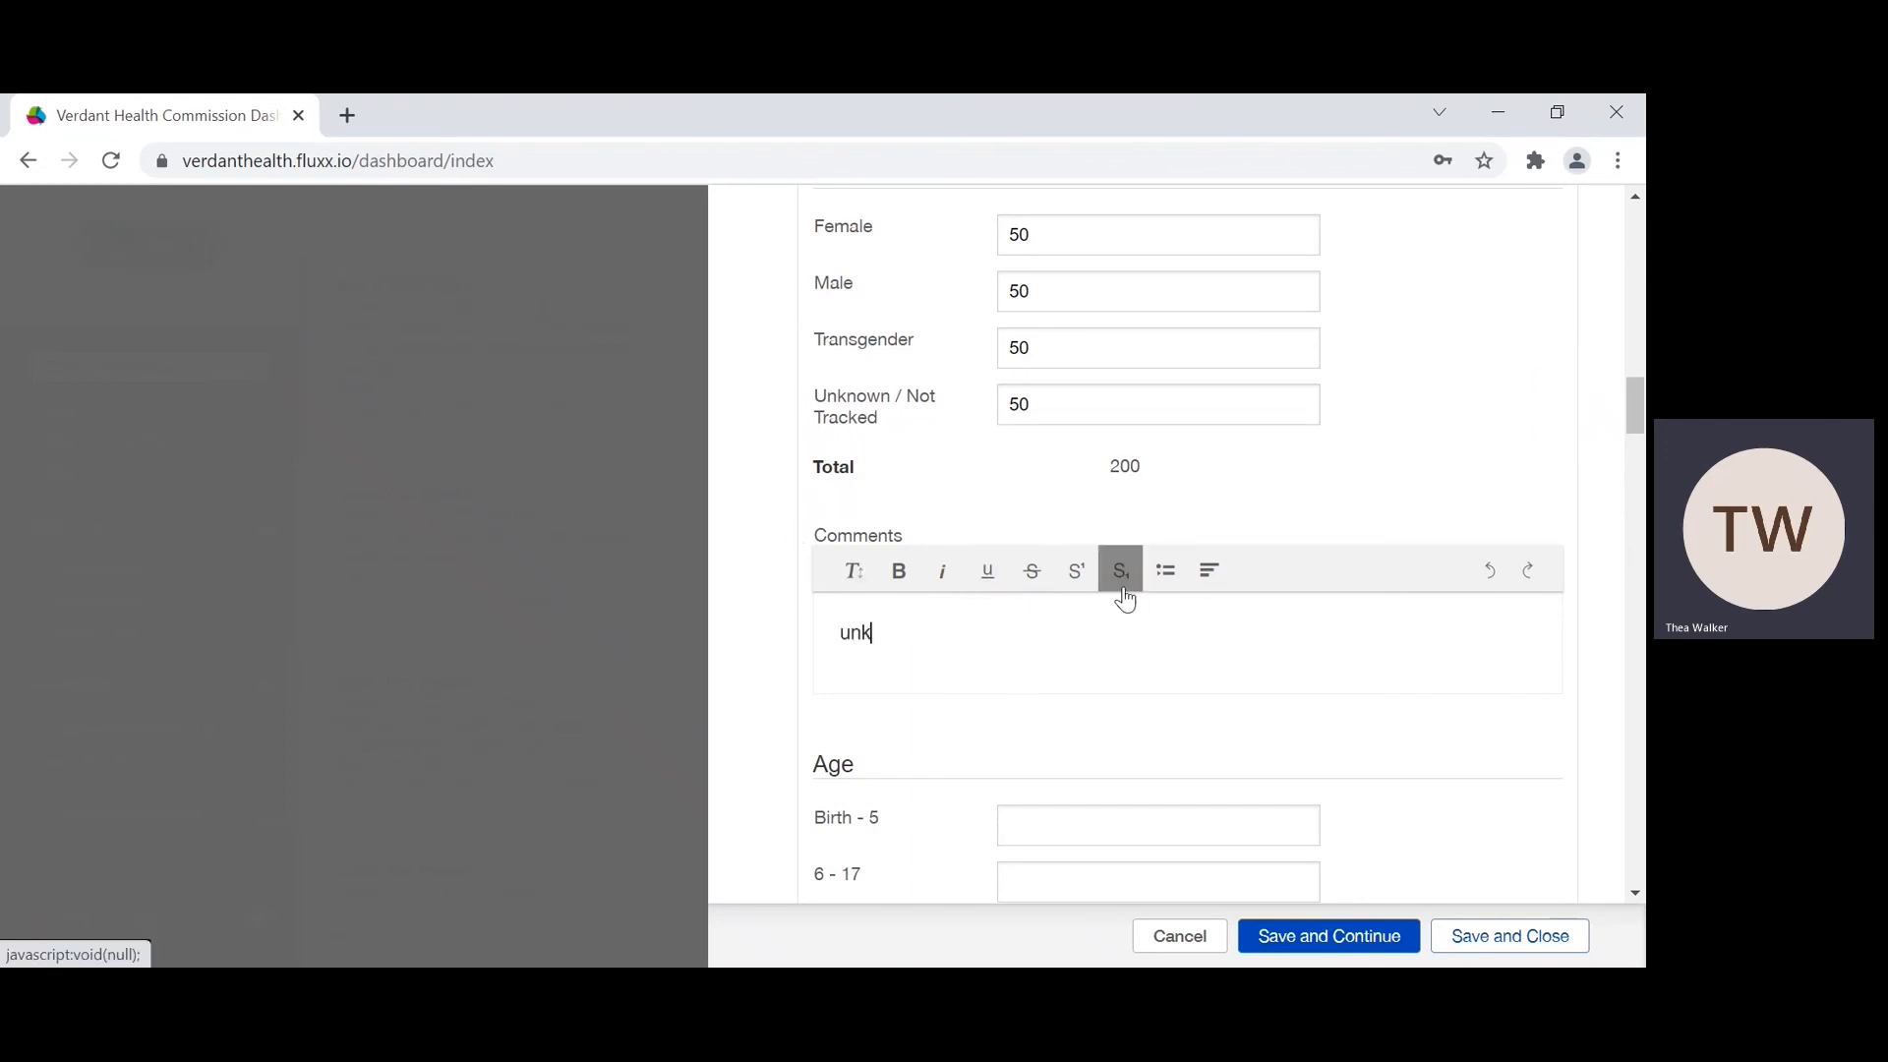
text(own =)
key(BackSpace)
key(BackSpace)
key(BackSpace)
key(BackSpace)
key(BackSpace)
text(nown)
text( = non binary )
text(patr)
key(BackSpace)
key(BackSpace)
text(rtipatn)
key(BackSpace)
key(BackSpace)
text(nts)
key(BackSpace)
key(BackSpace)
key(BackSpace)
key(BackSpace)
key(BackSpace)
text(cipants)
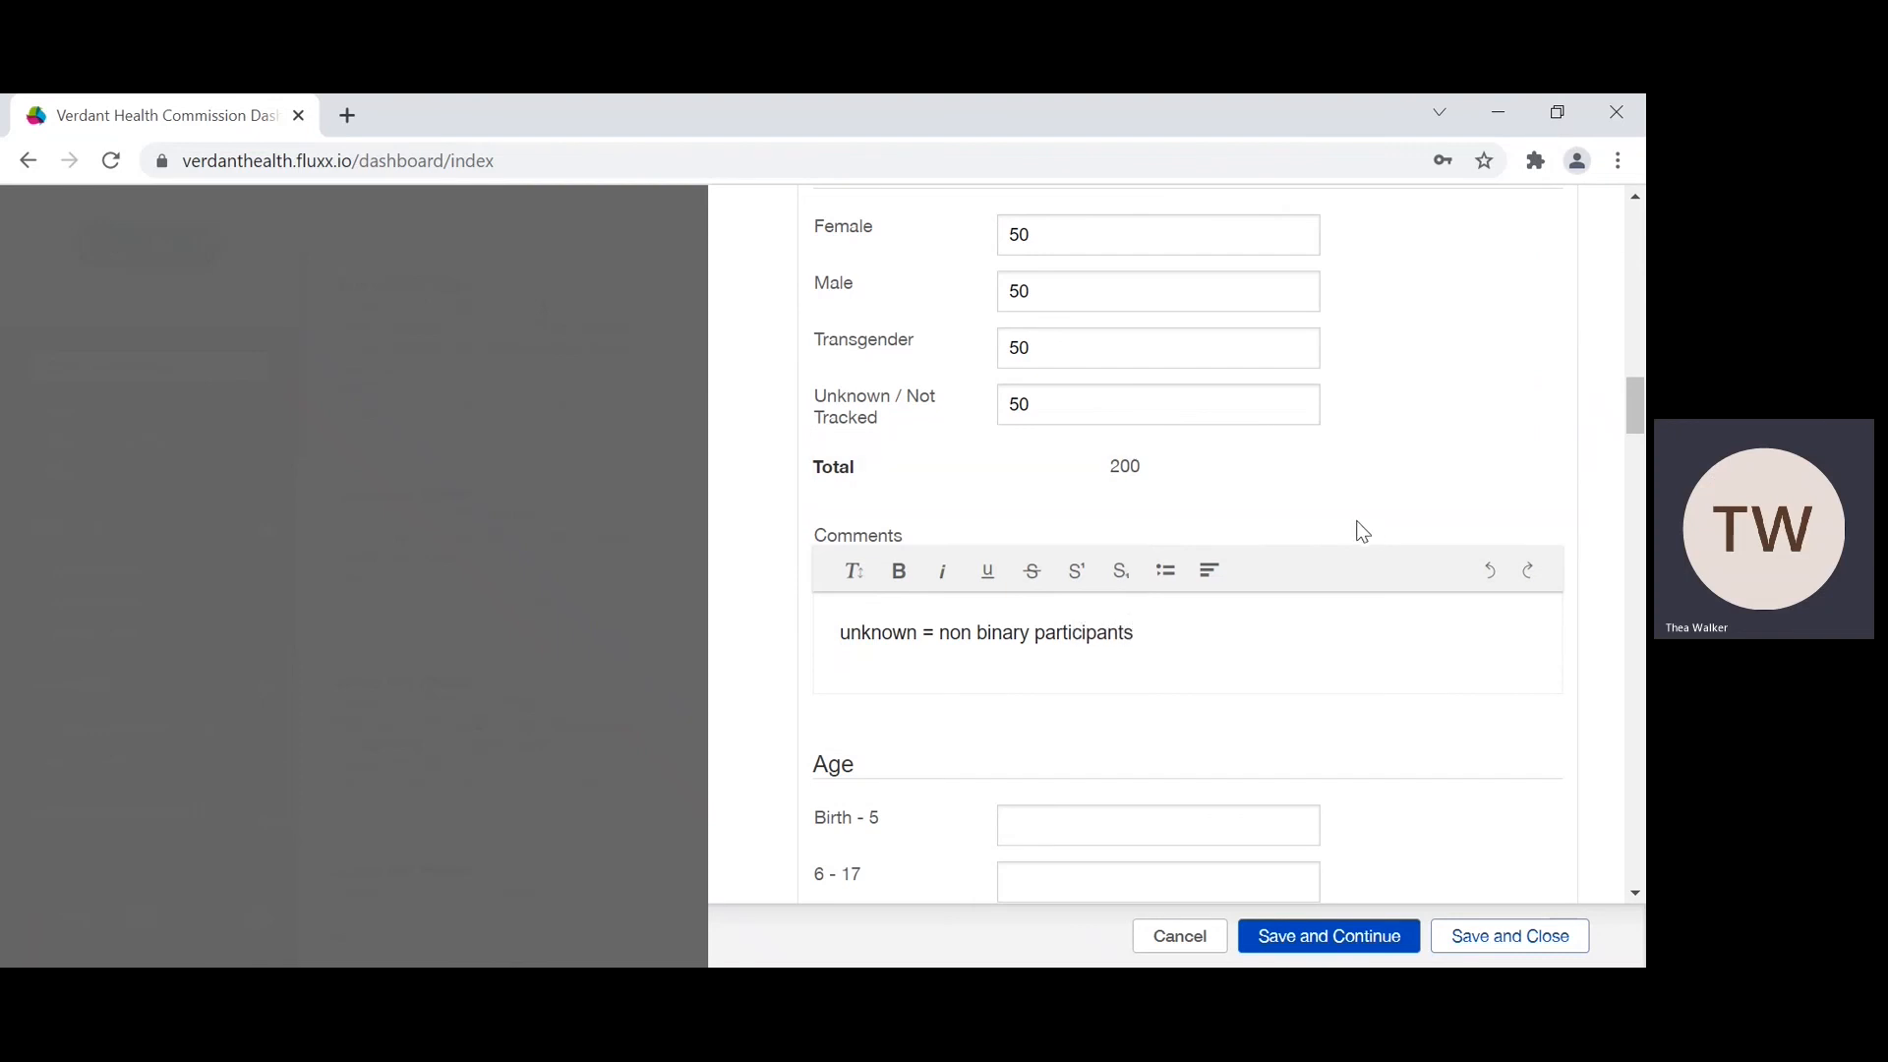
Step: Set the Age counts to 0 for Birth - 5, 0 for 6 - 17 and 50 for 18 - 24
scroll(1260, 456, down, 2)
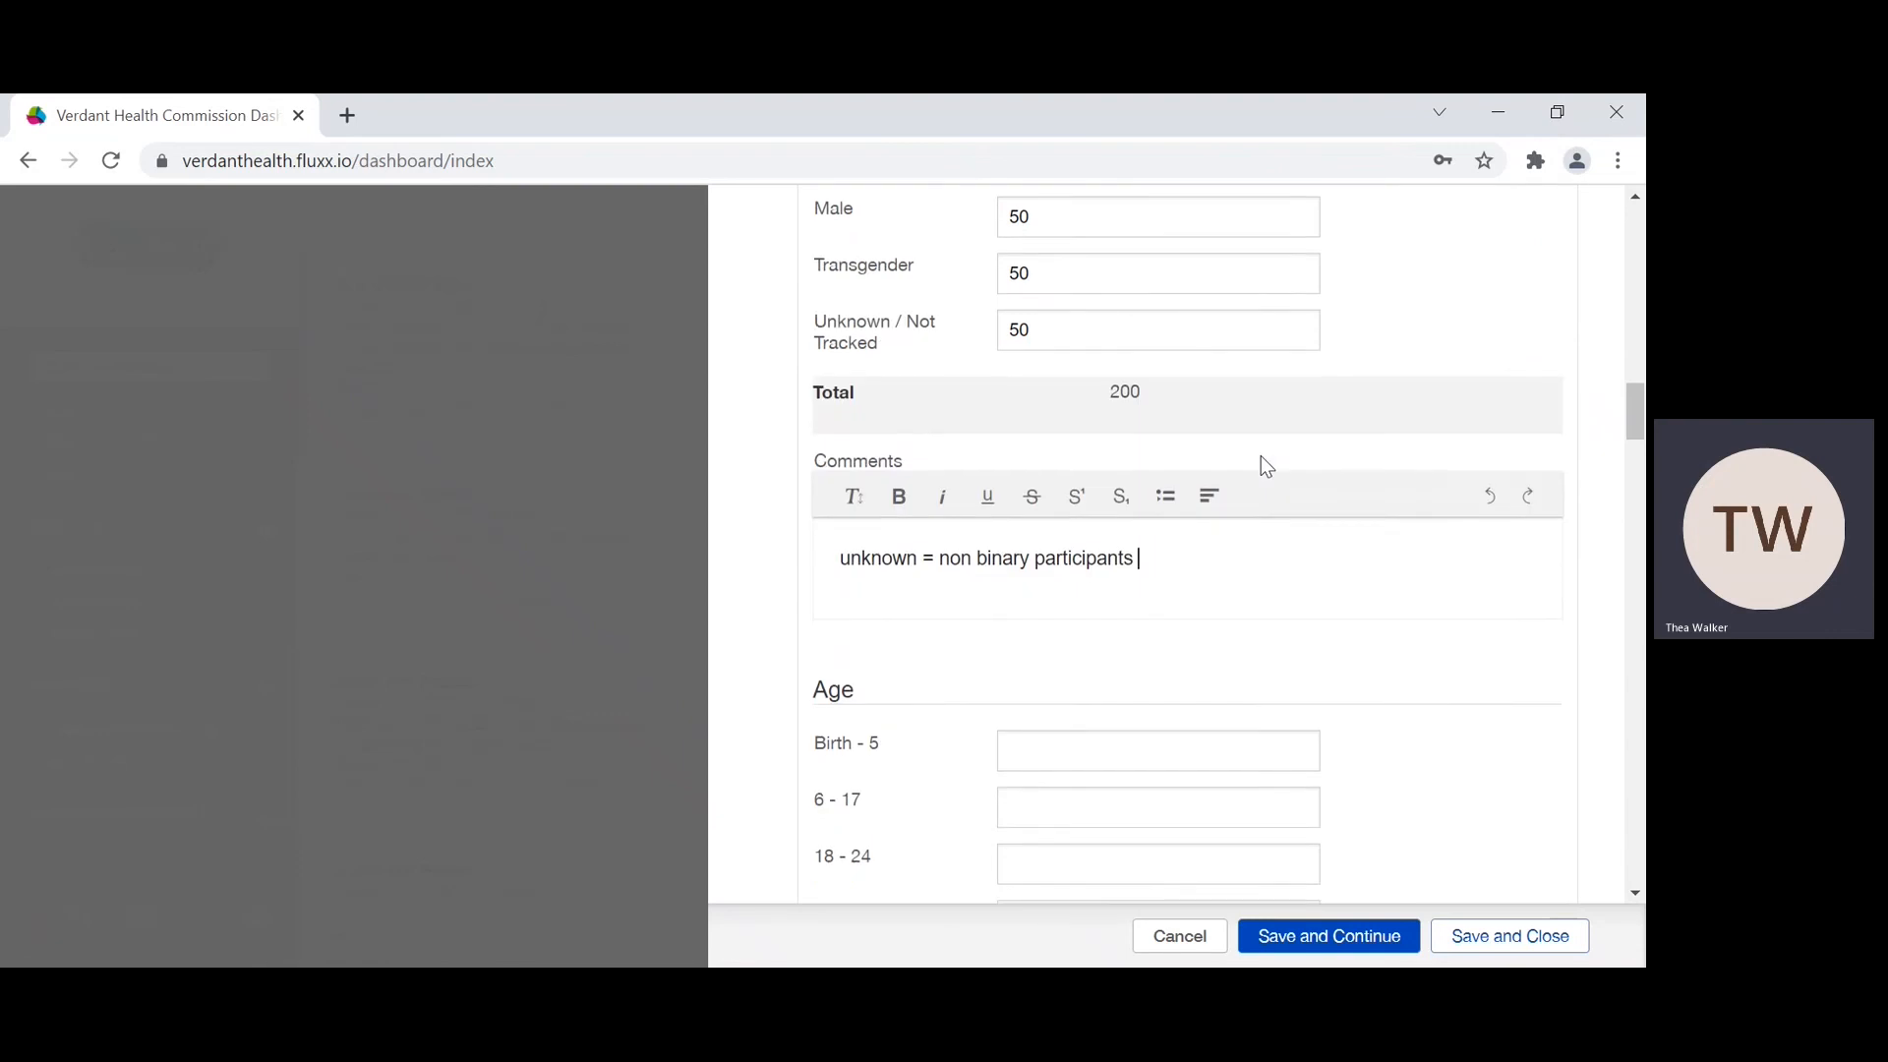
scroll(977, 488, up, 1)
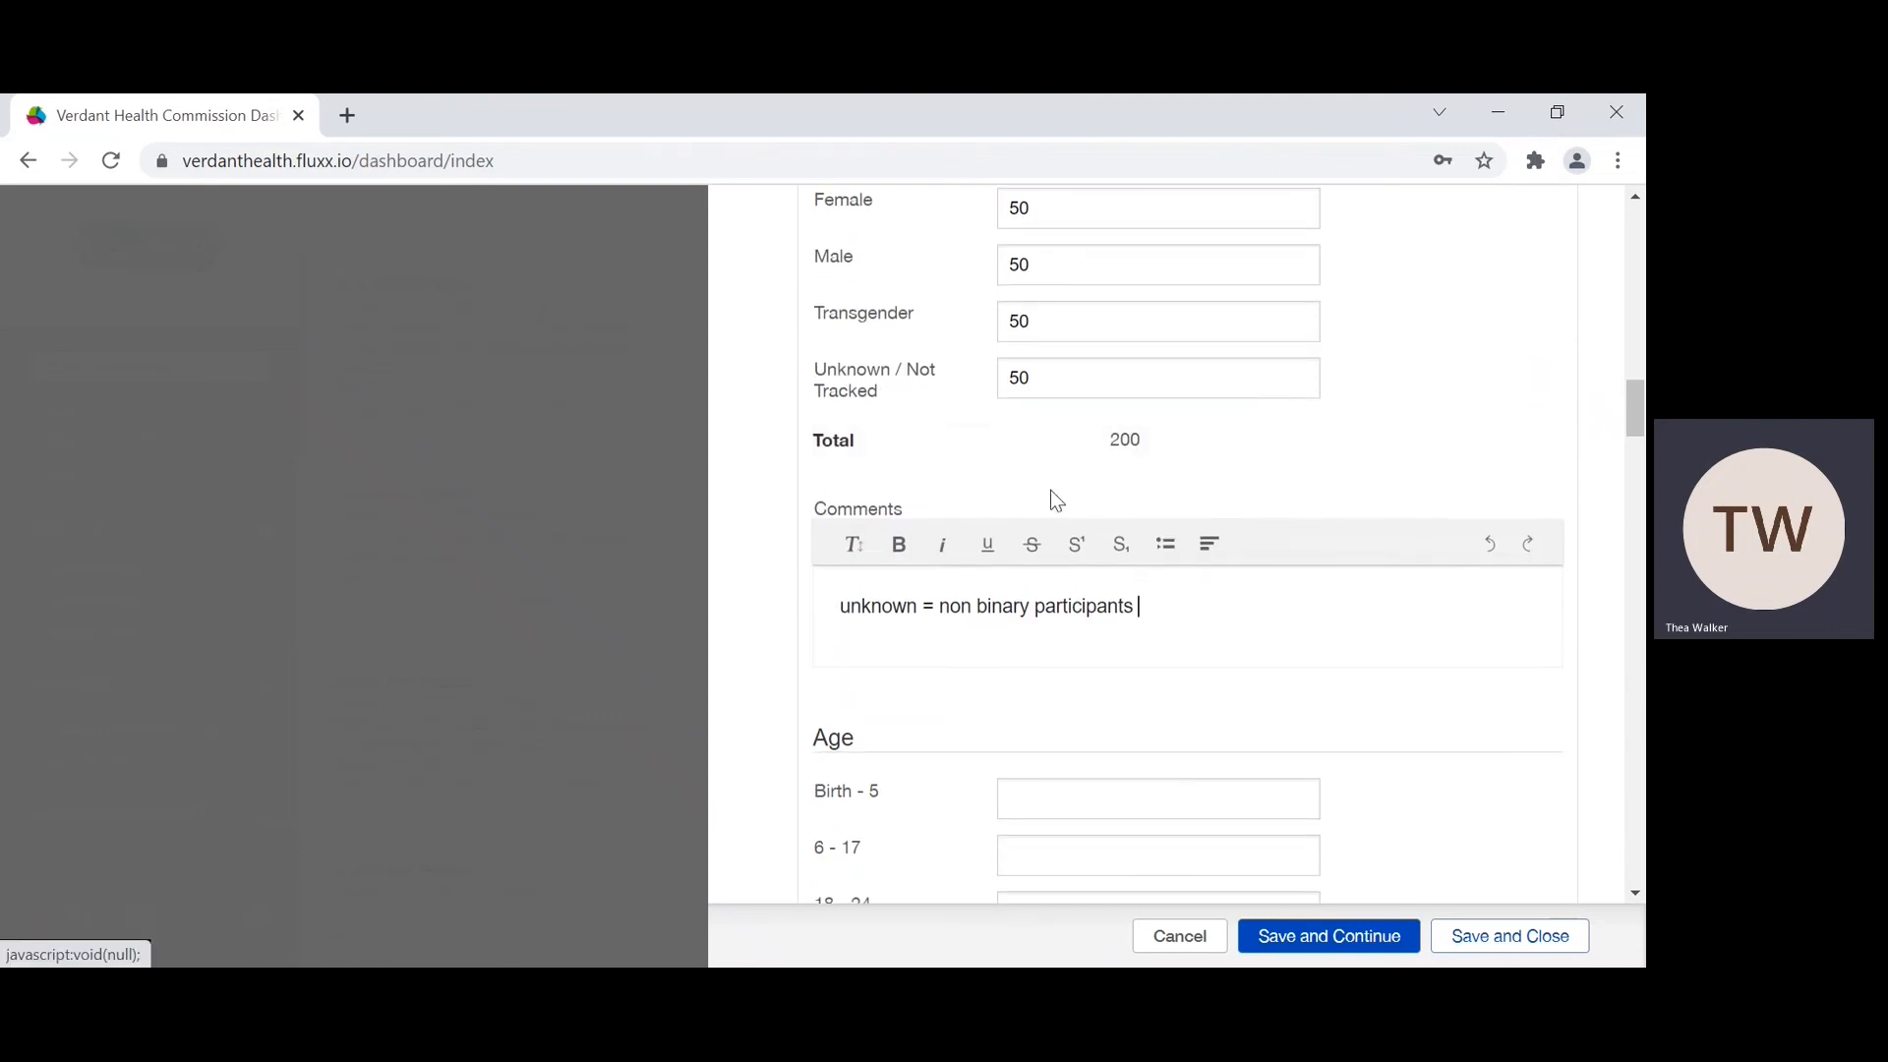
scroll(1130, 504, up, 1)
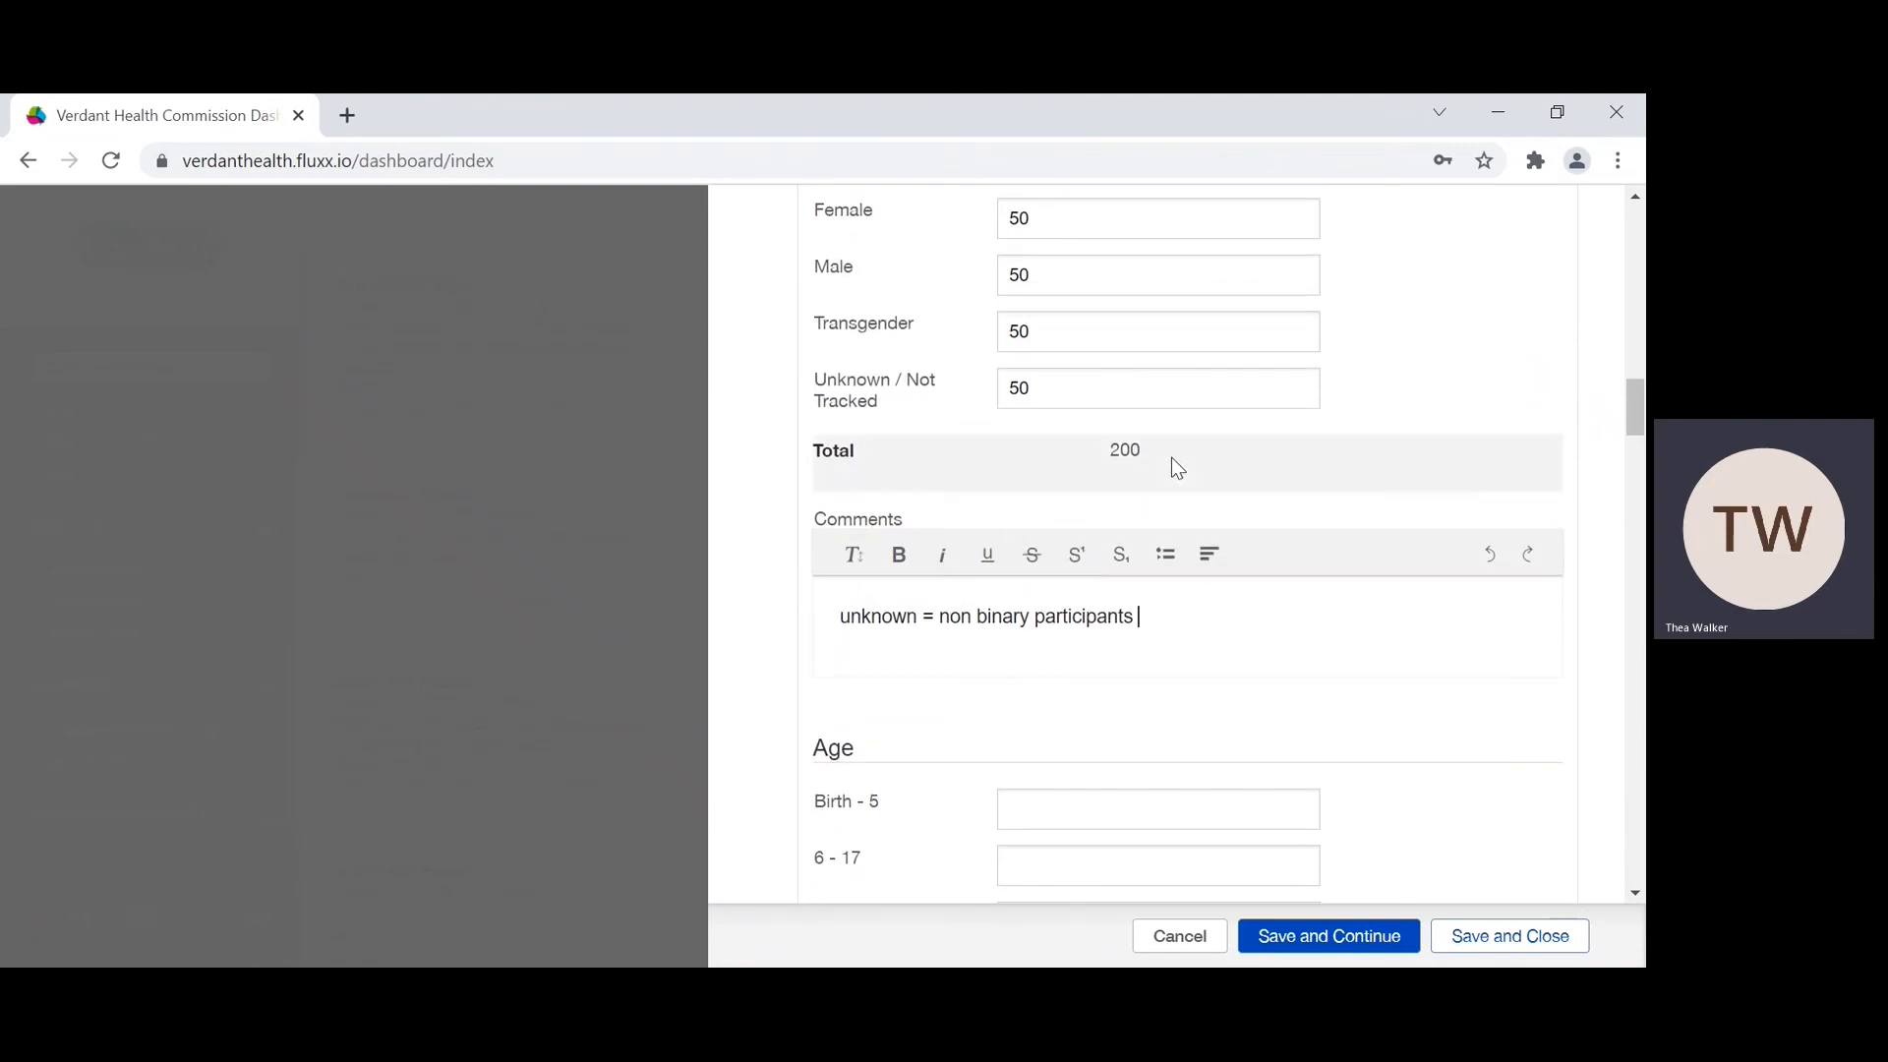
scroll(1072, 467, up, 1)
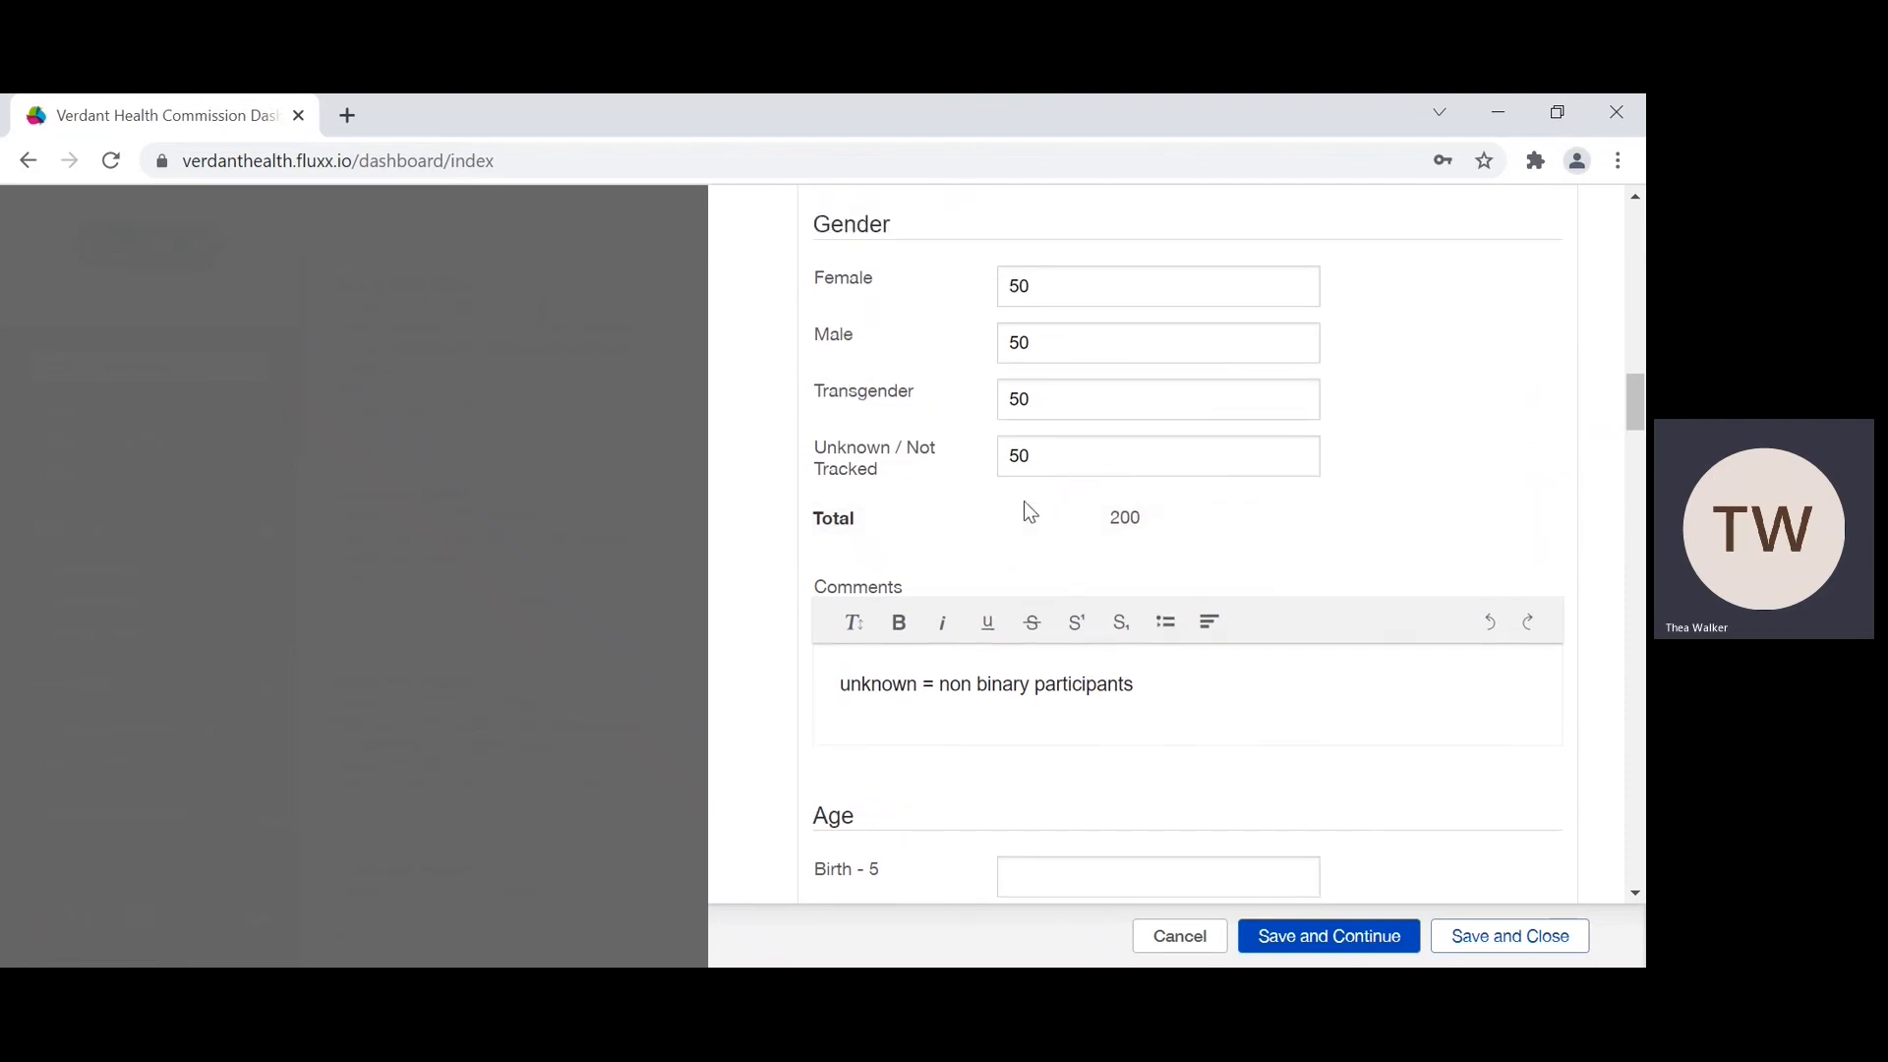
scroll(1024, 501, up, 2)
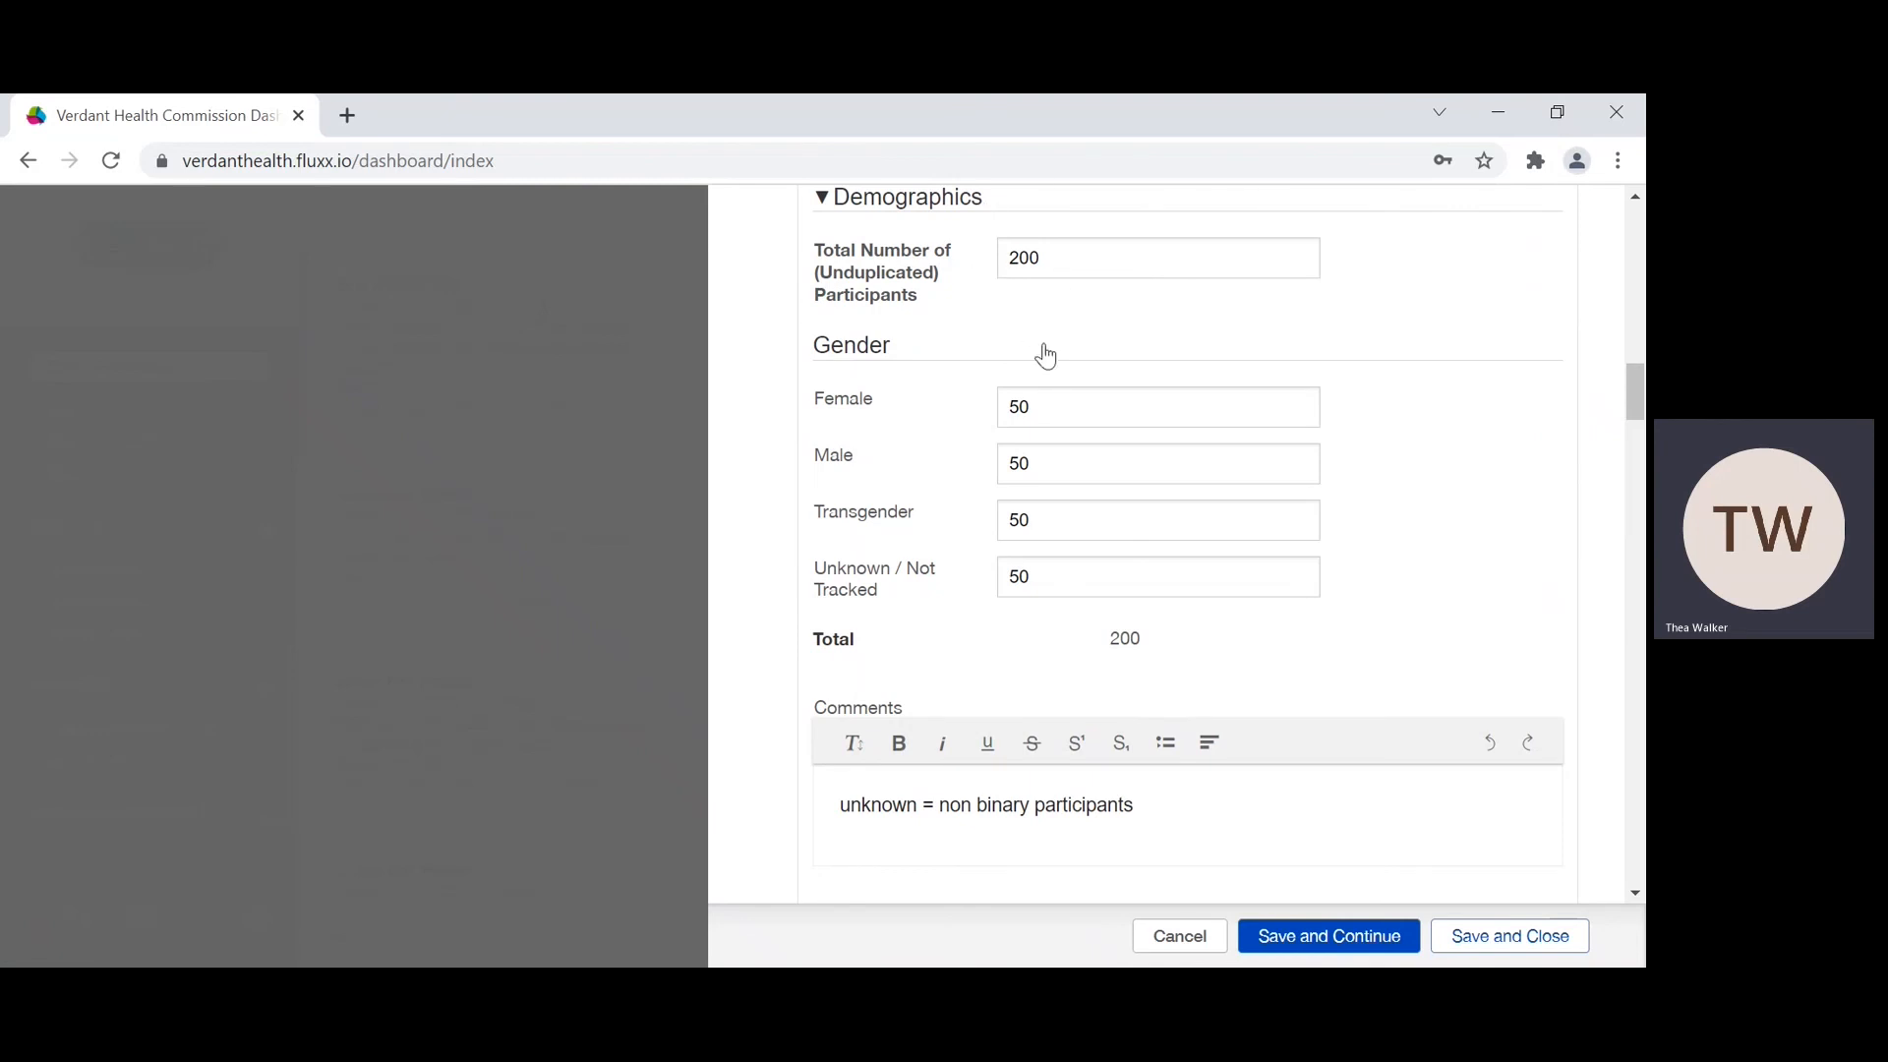
scroll(1046, 356, down, 8)
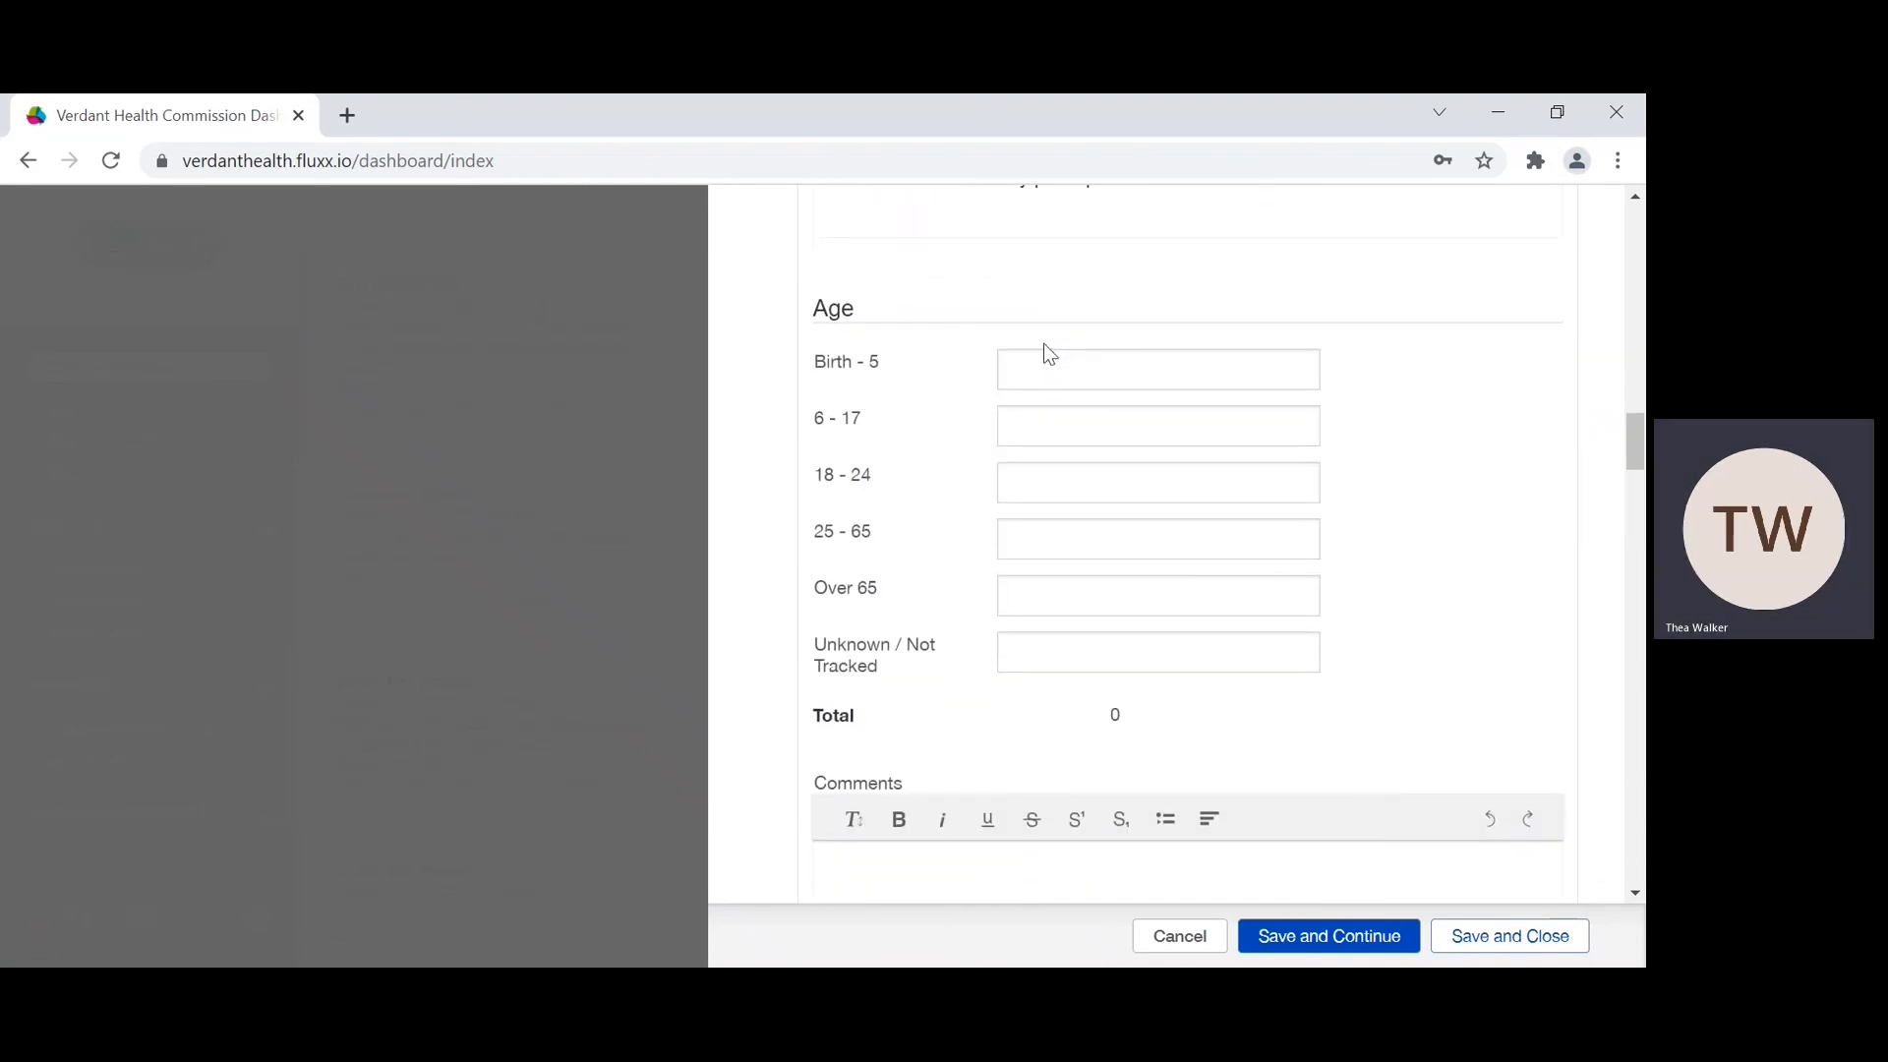
click(1033, 363)
text(0)
click(1030, 429)
click(1019, 482)
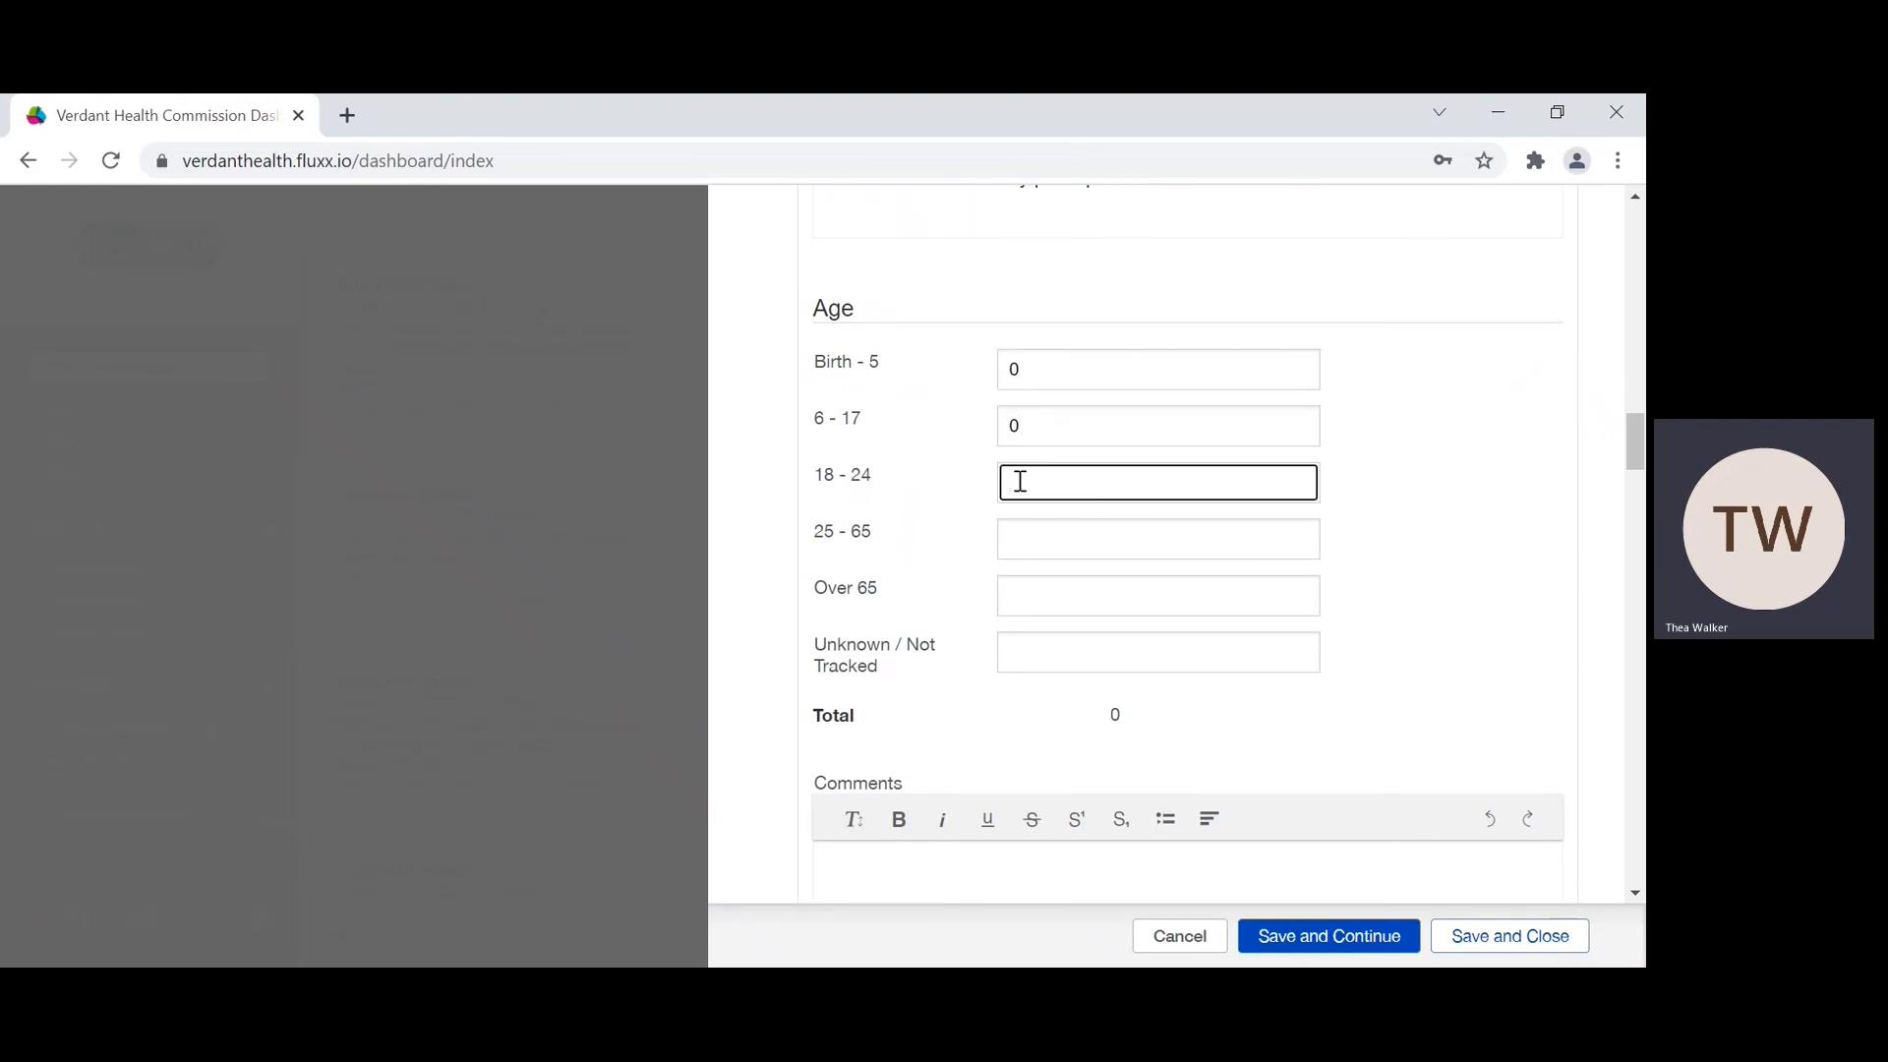
text(50)
Step: Set the Age counts to 100 for 25 - 65, 50 for Over 65 and 0 for Unknown / Not Tracked
click(1021, 542)
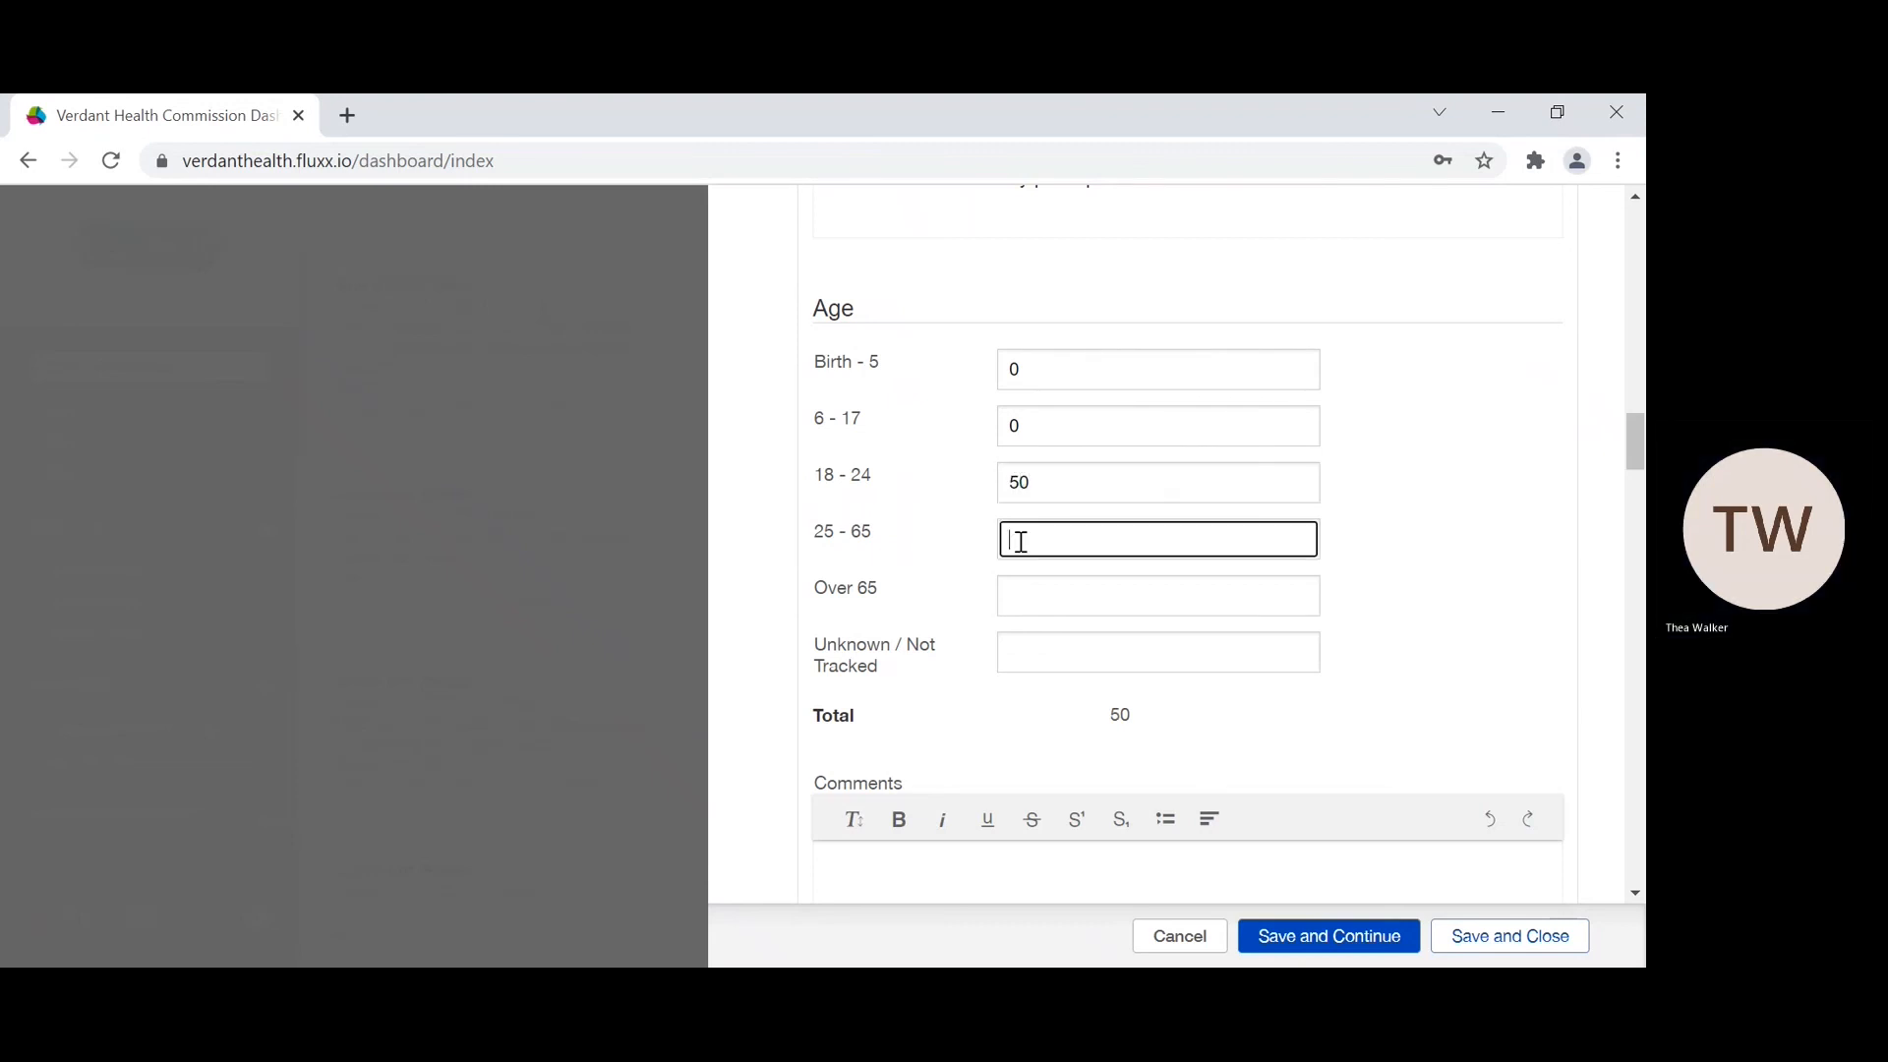
text(100)
click(1026, 594)
text(50)
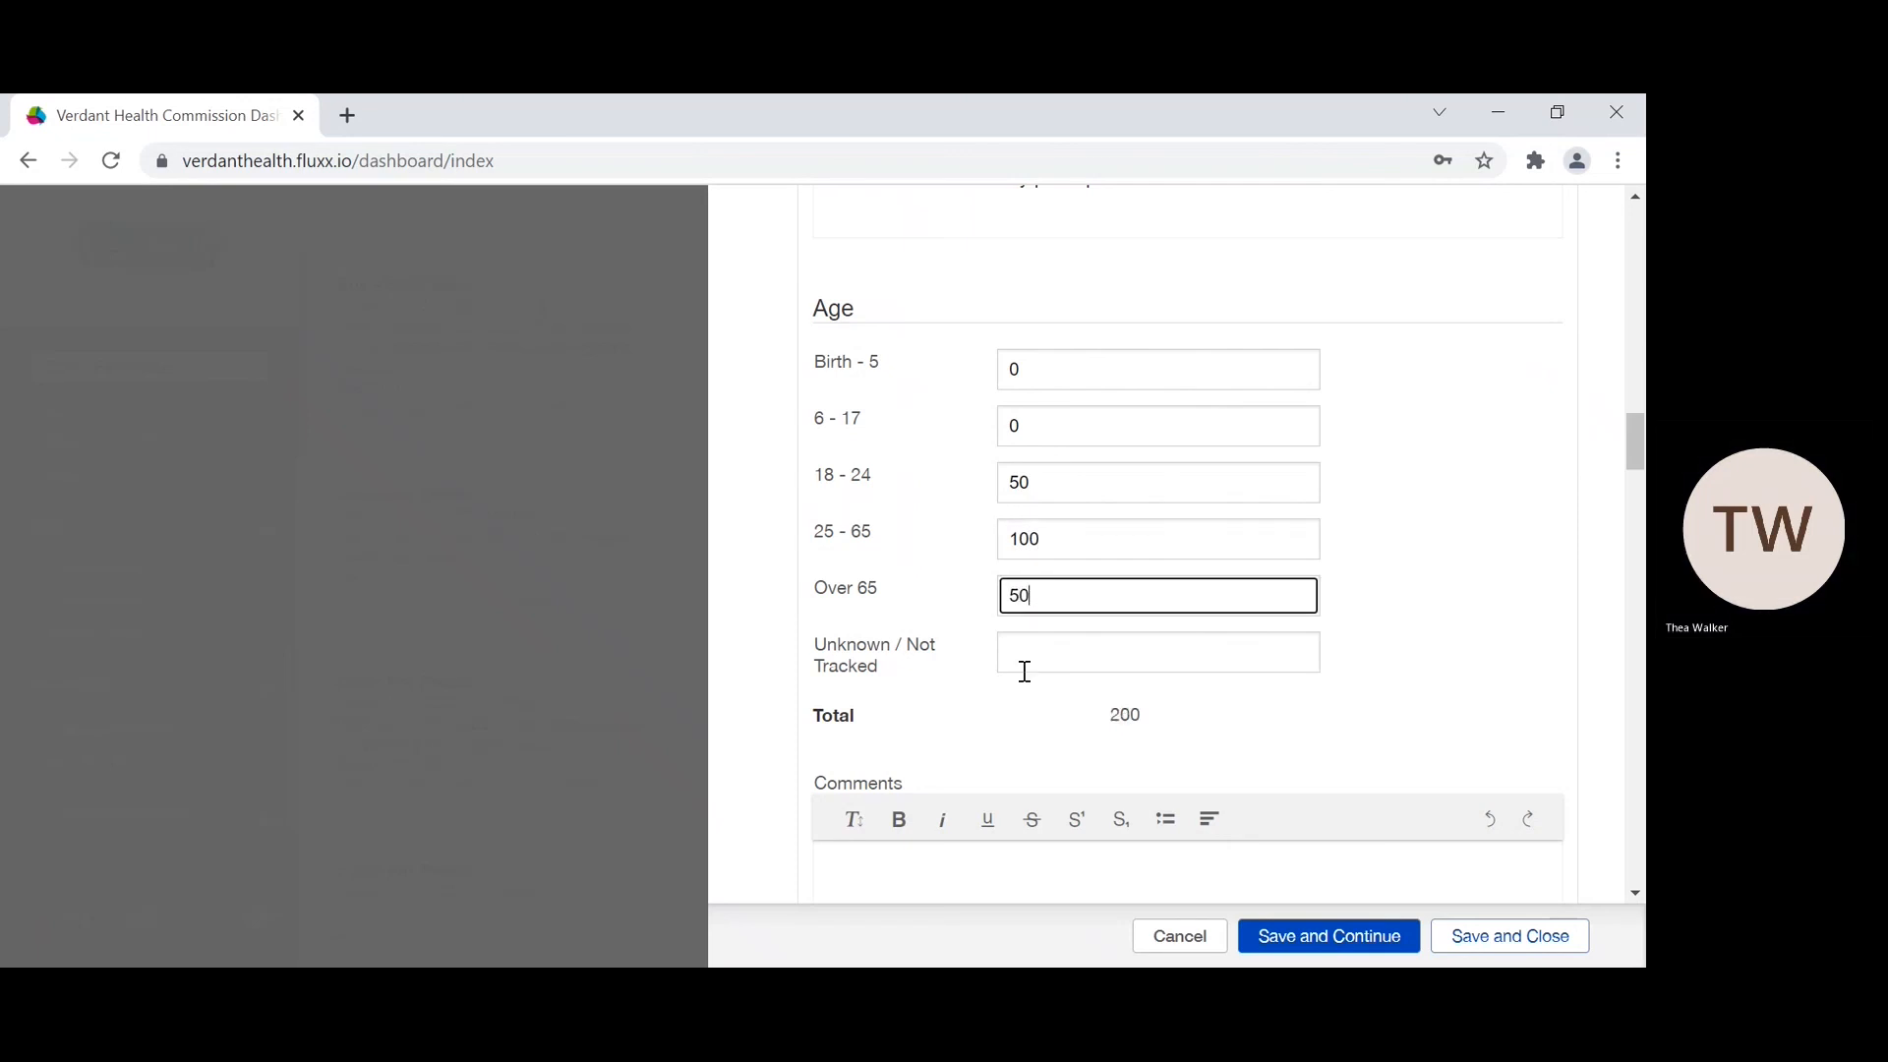
click(1029, 666)
text(0)
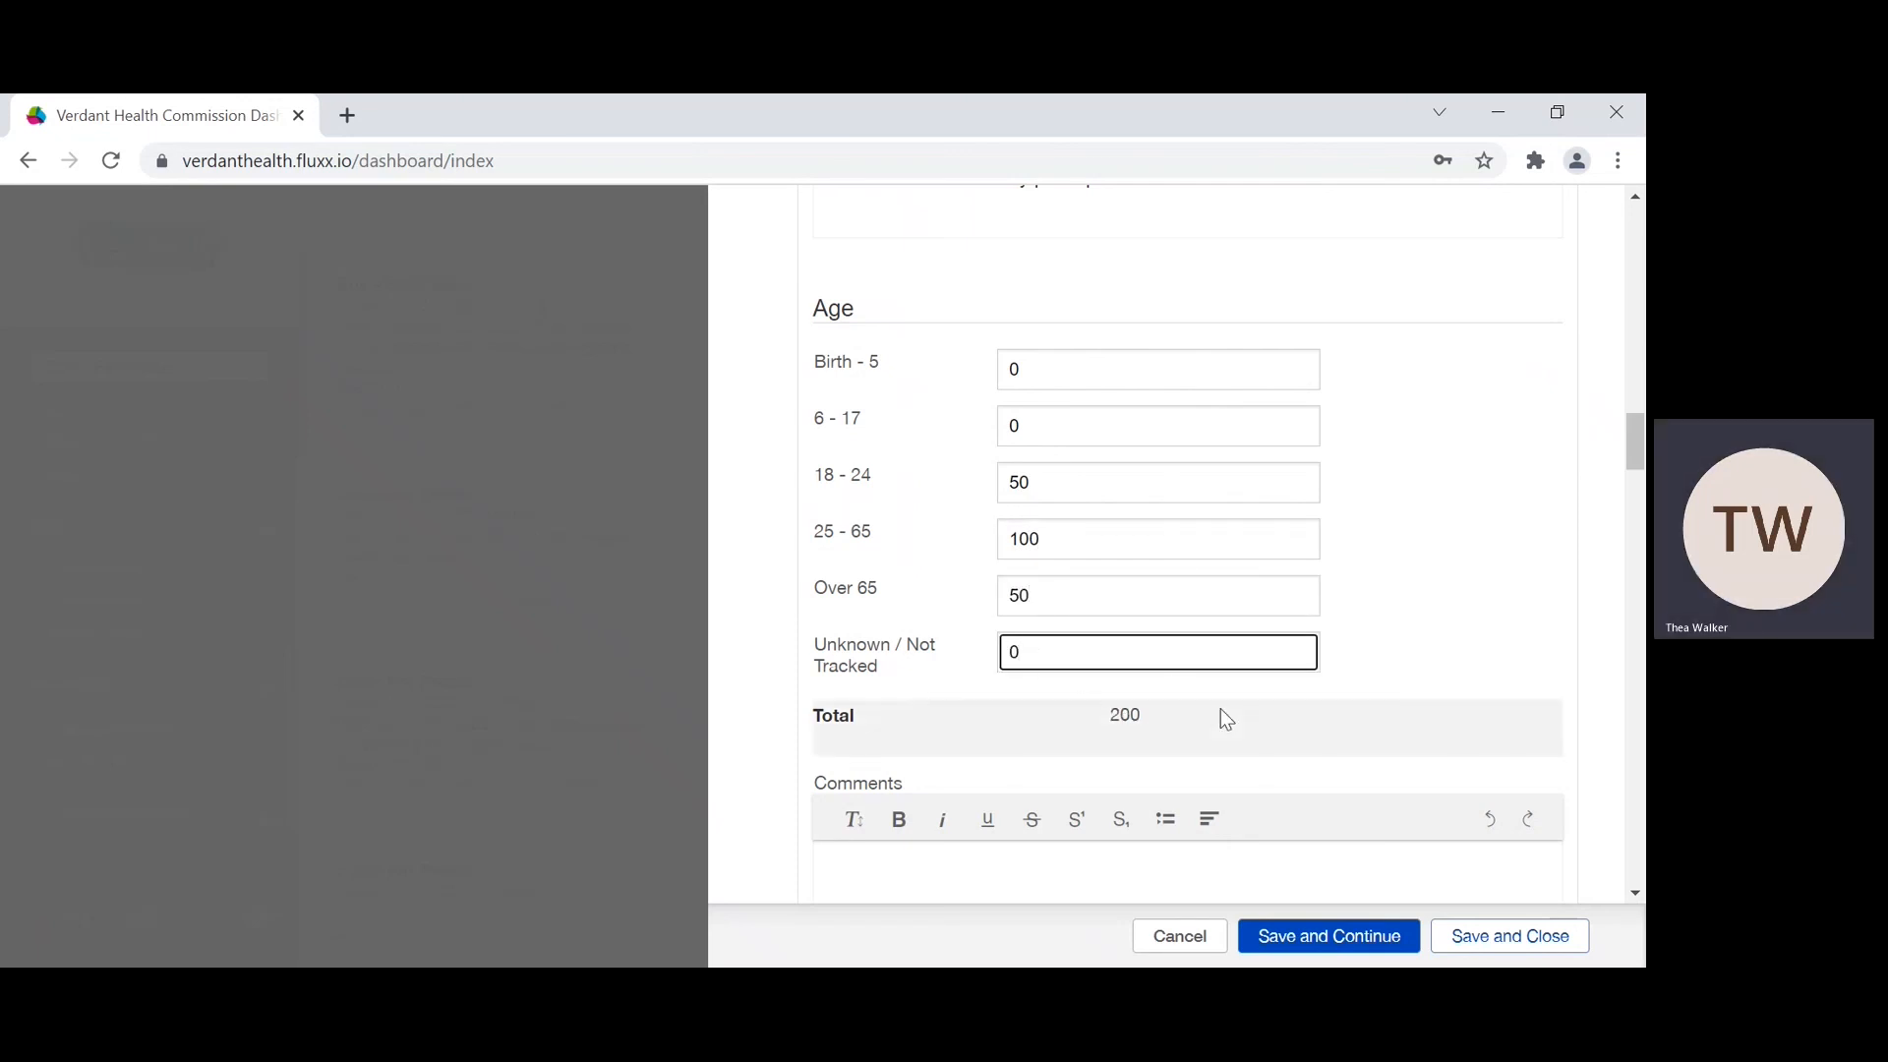
scroll(1119, 776, up, 8)
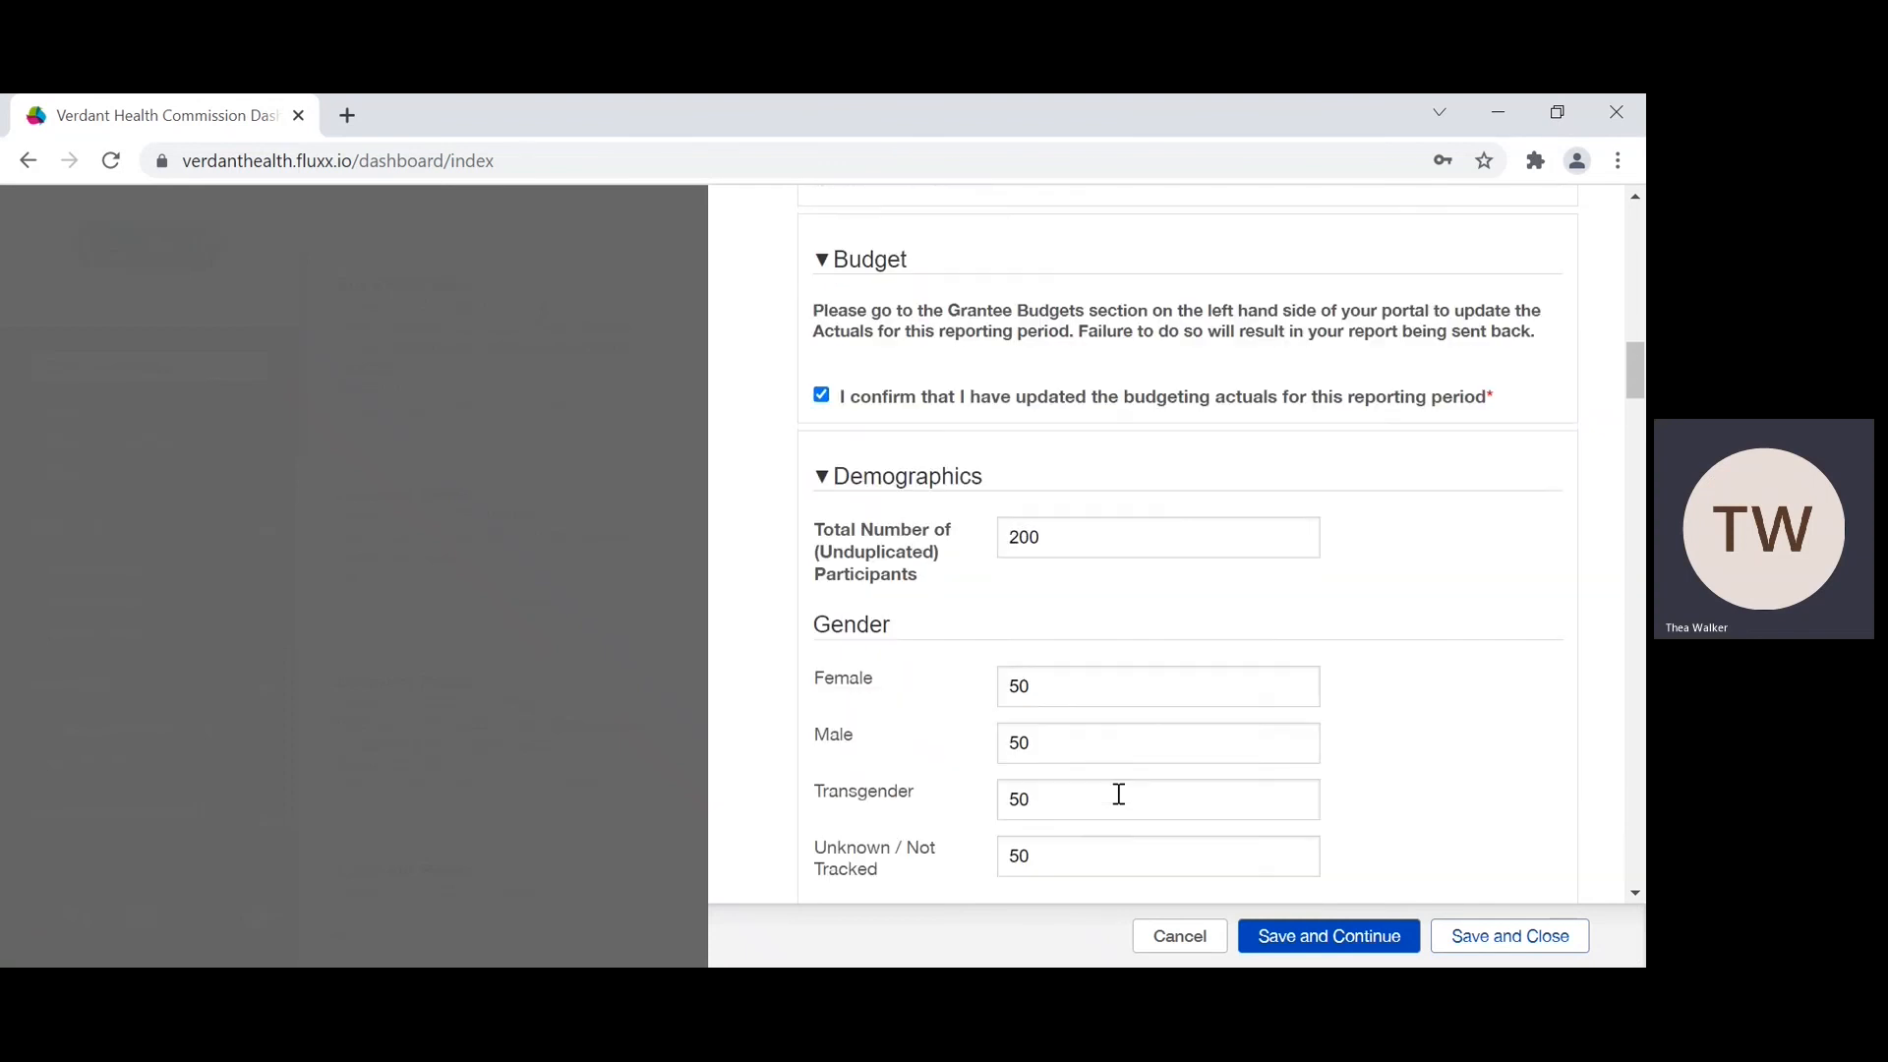
scroll(1027, 594, down, 10)
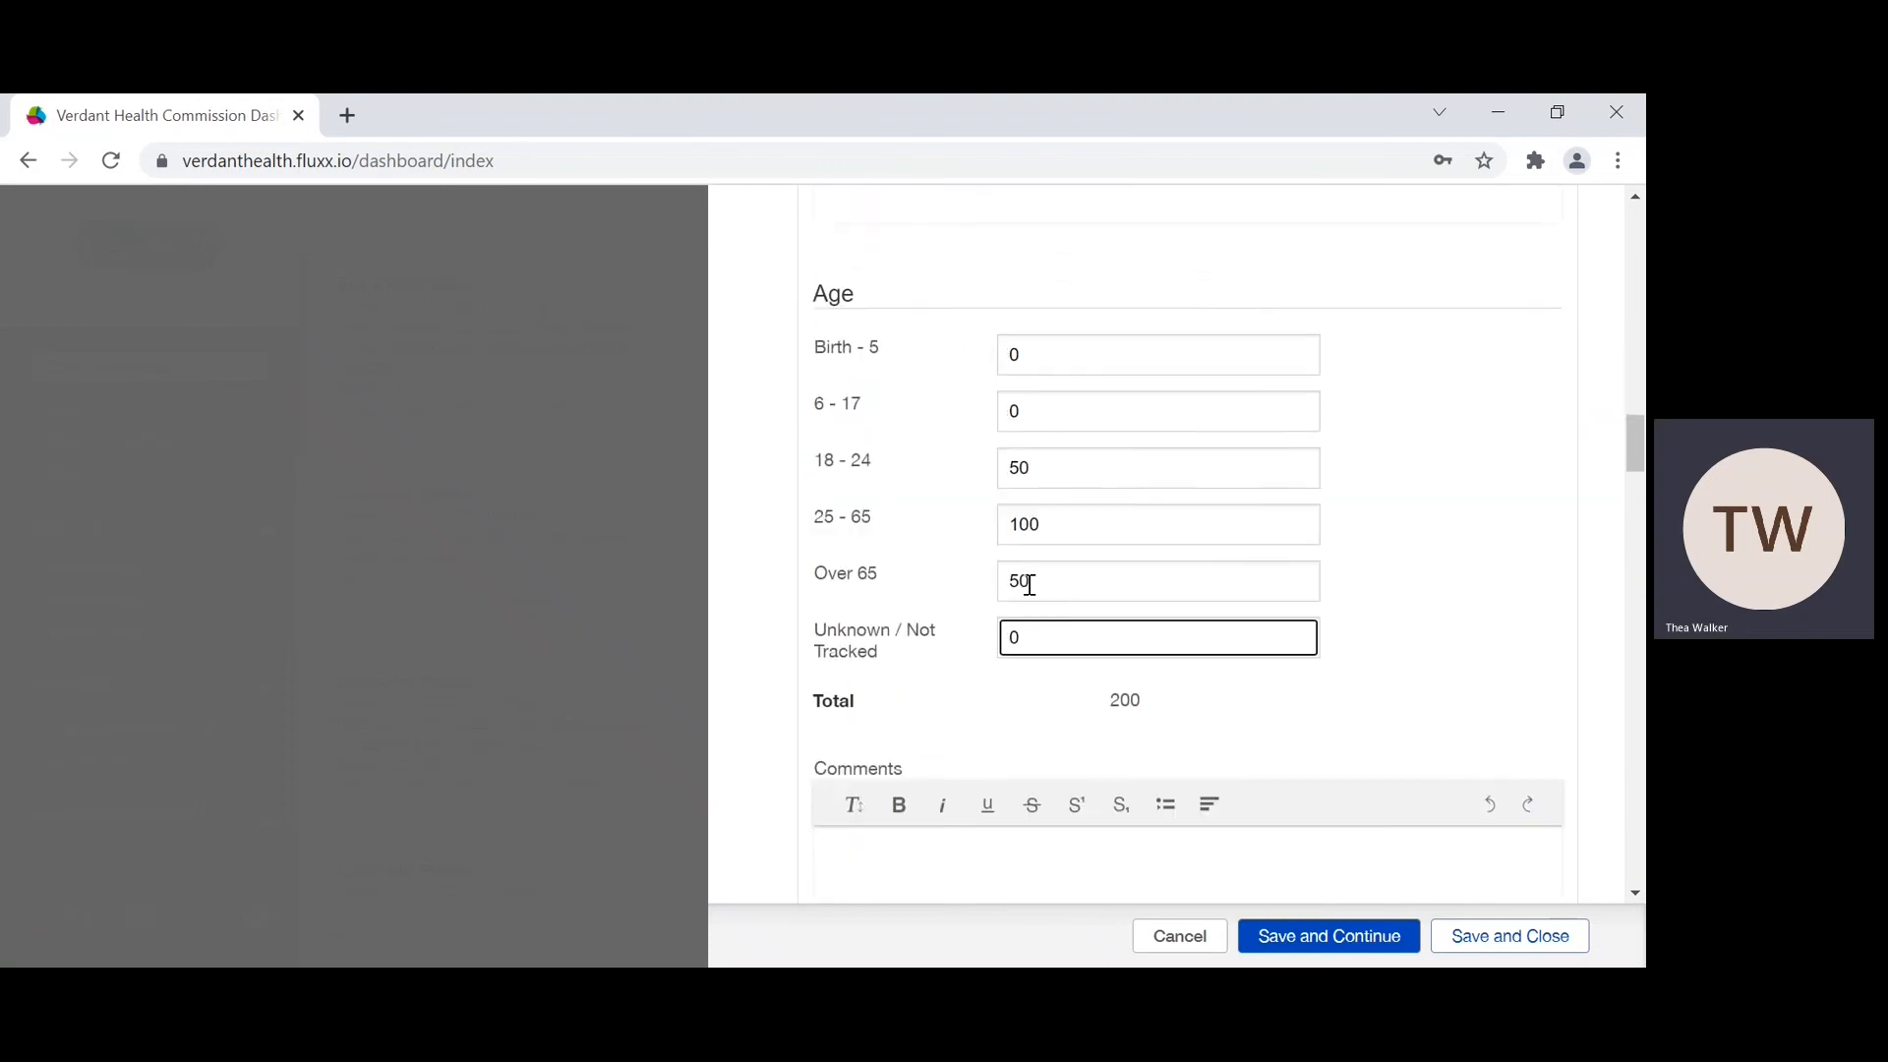
Step: Set the Race / Ethnicity counts to 10 African, 20 African-American / Black, 20 Asian and 10 Pacific Islander
scroll(1032, 594, down, 5)
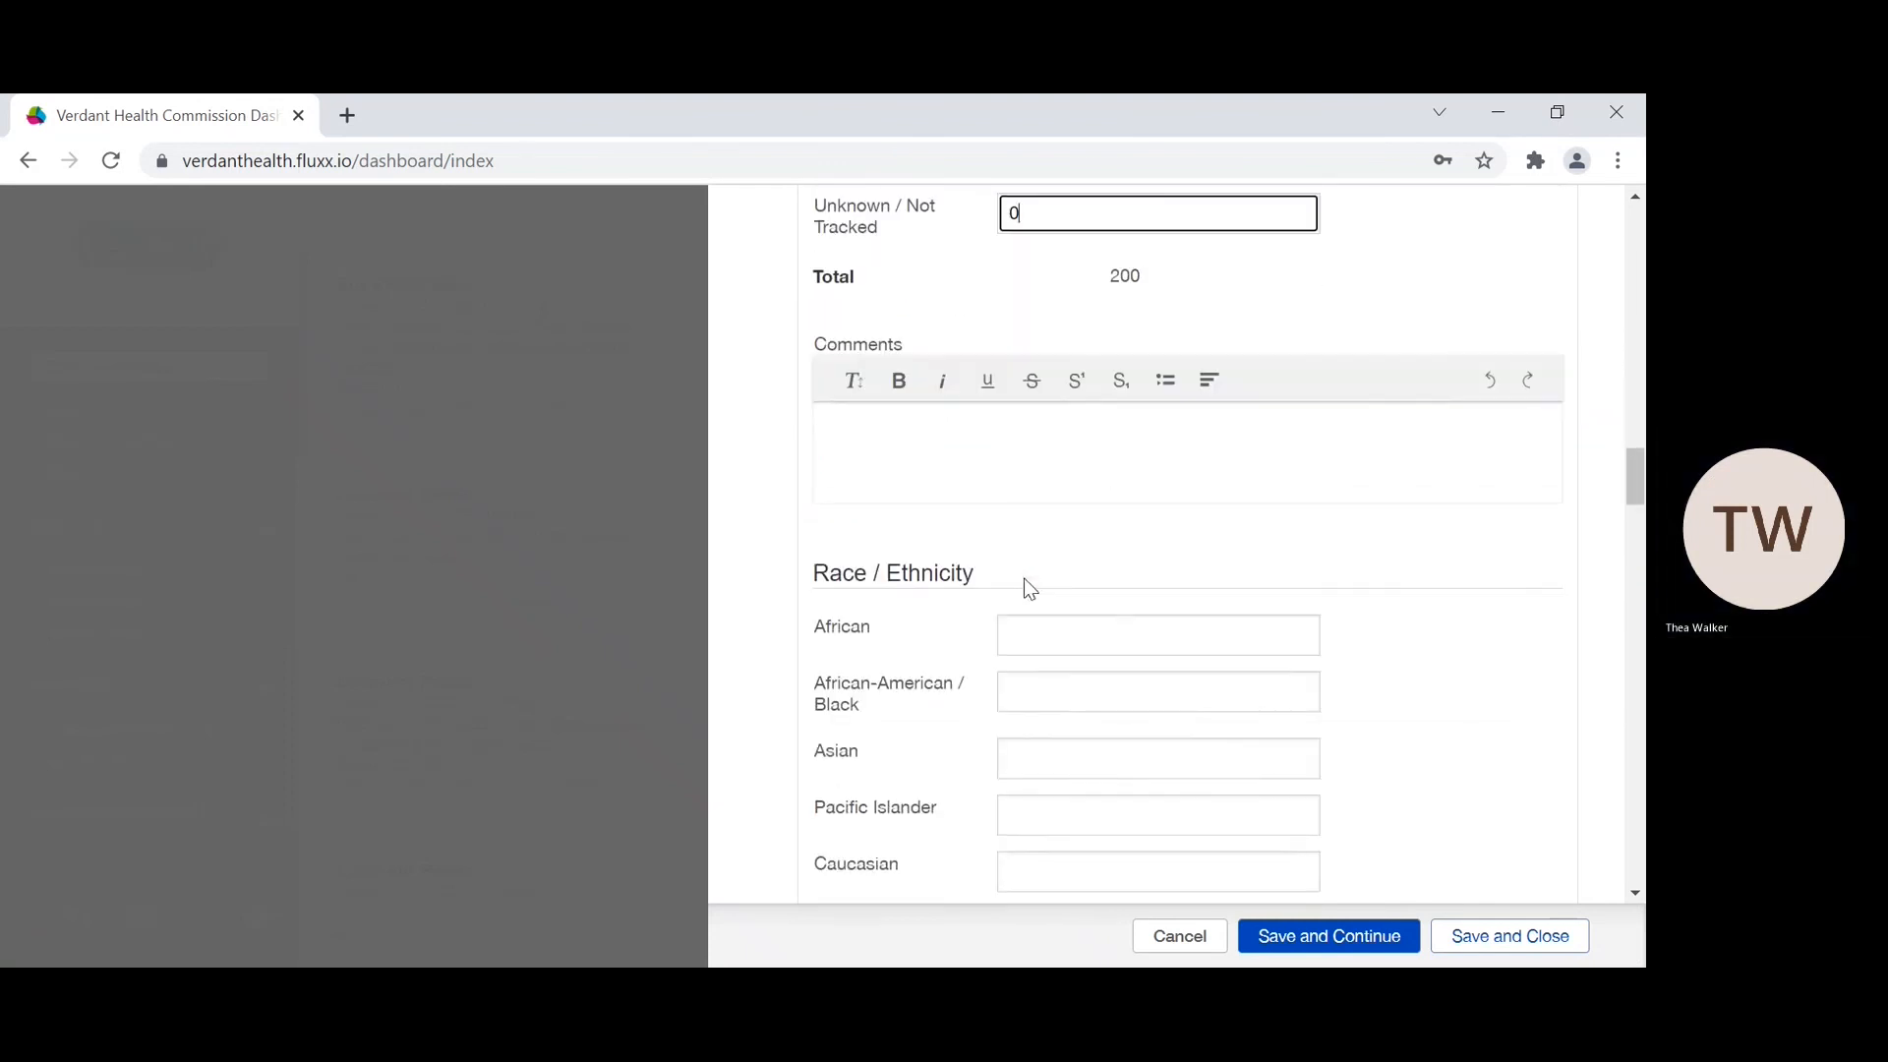
click(1026, 383)
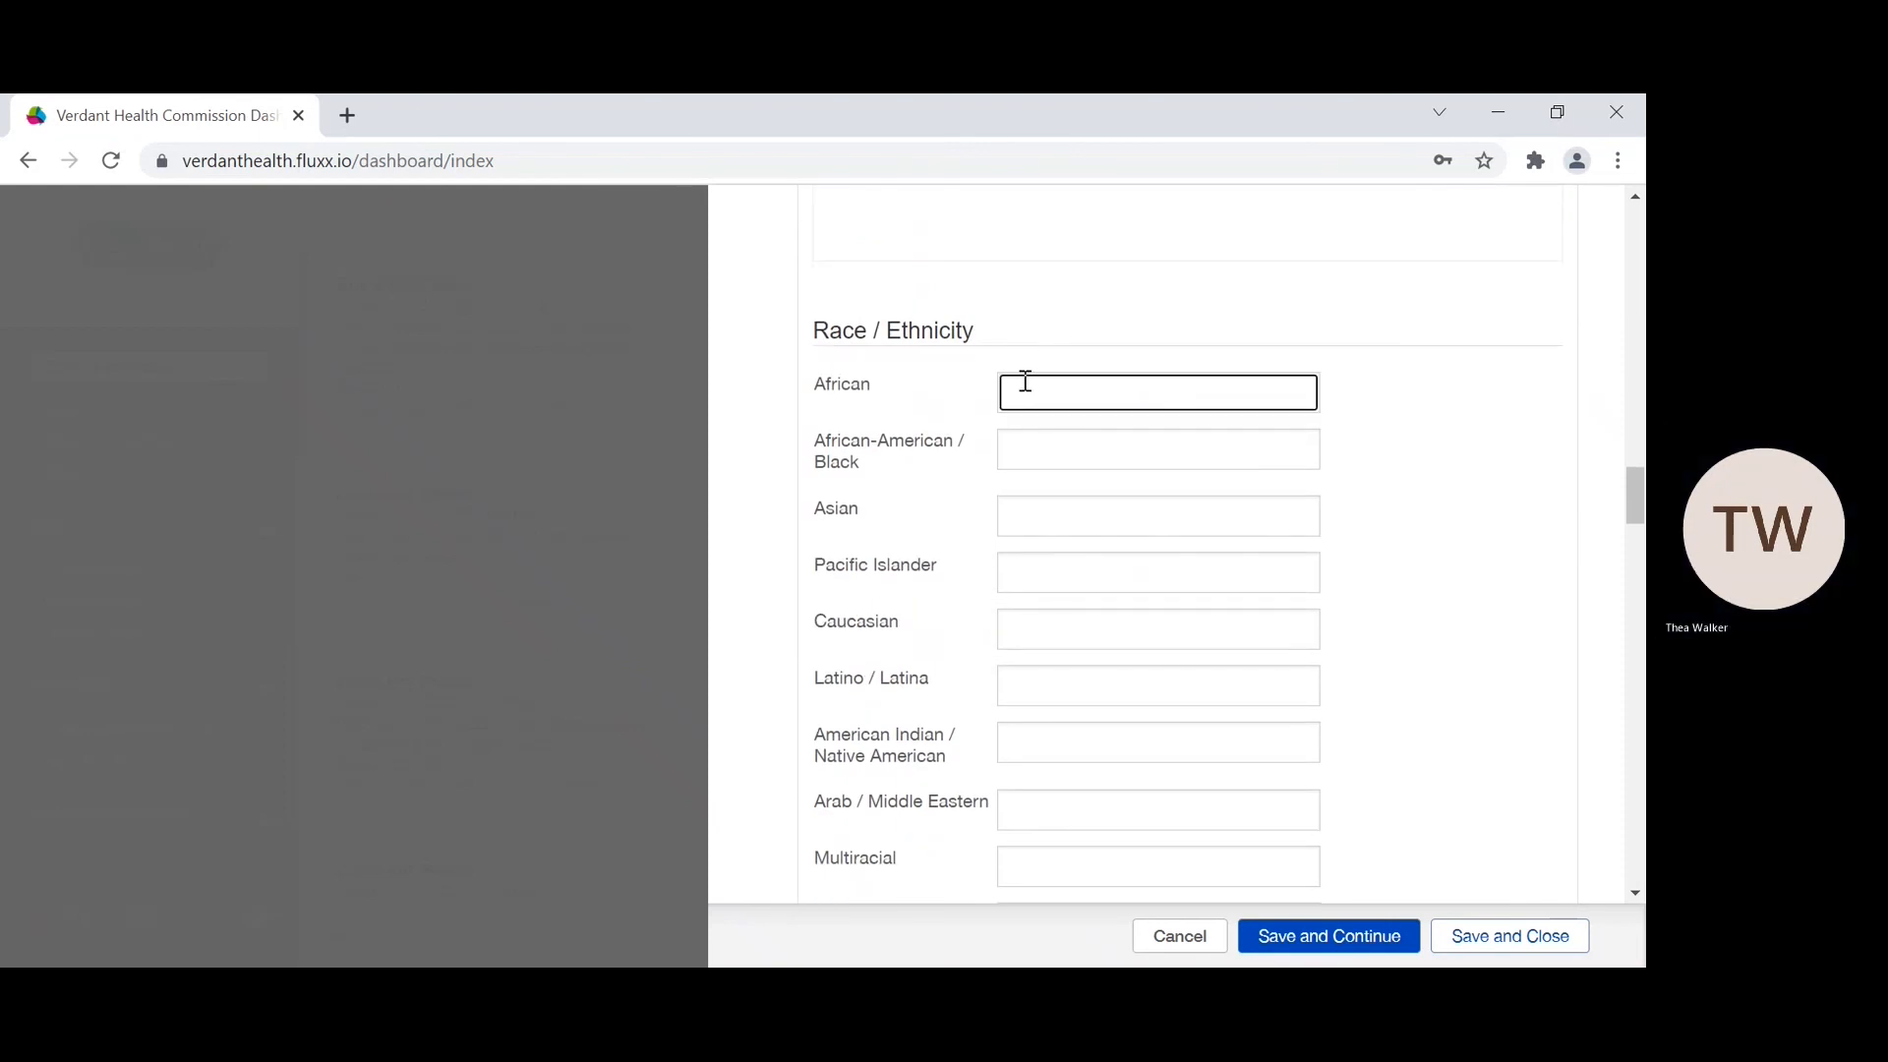
text(10)
scroll(1024, 450, down, 1)
click(1021, 339)
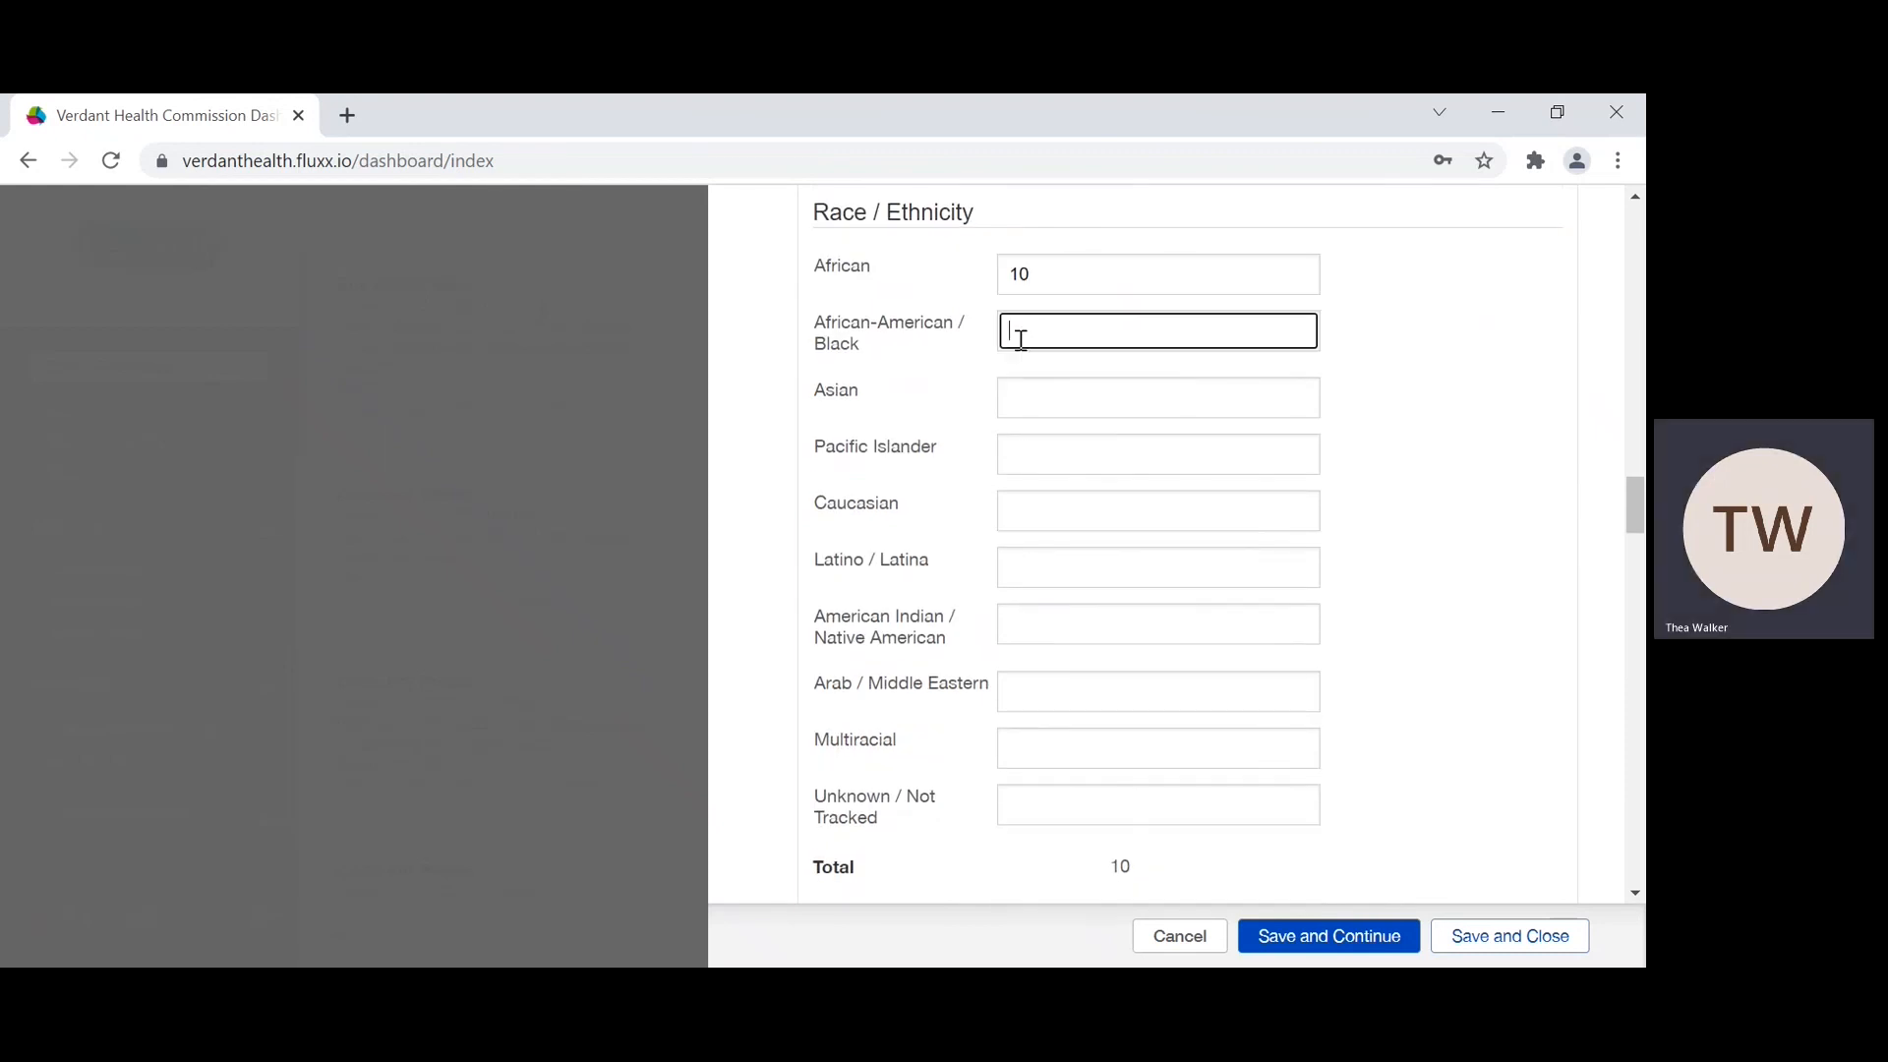
text(20)
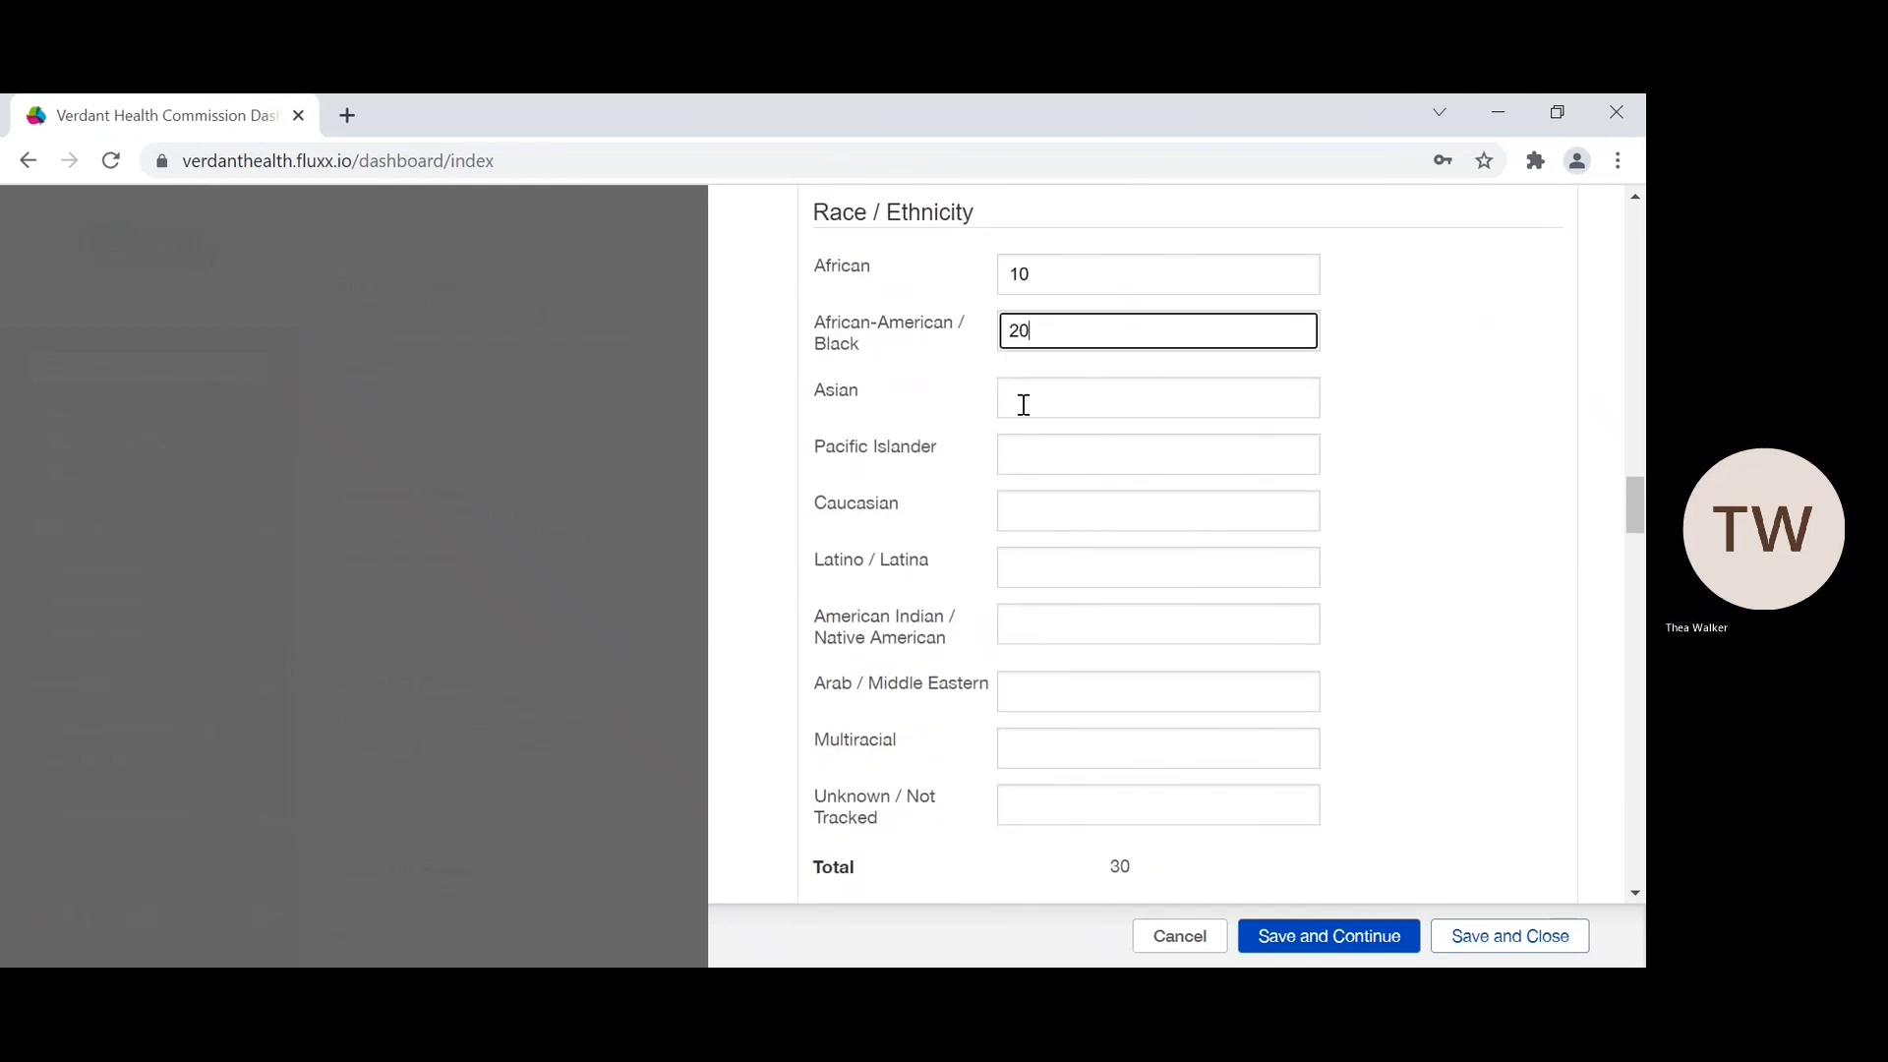
click(1025, 391)
text(20)
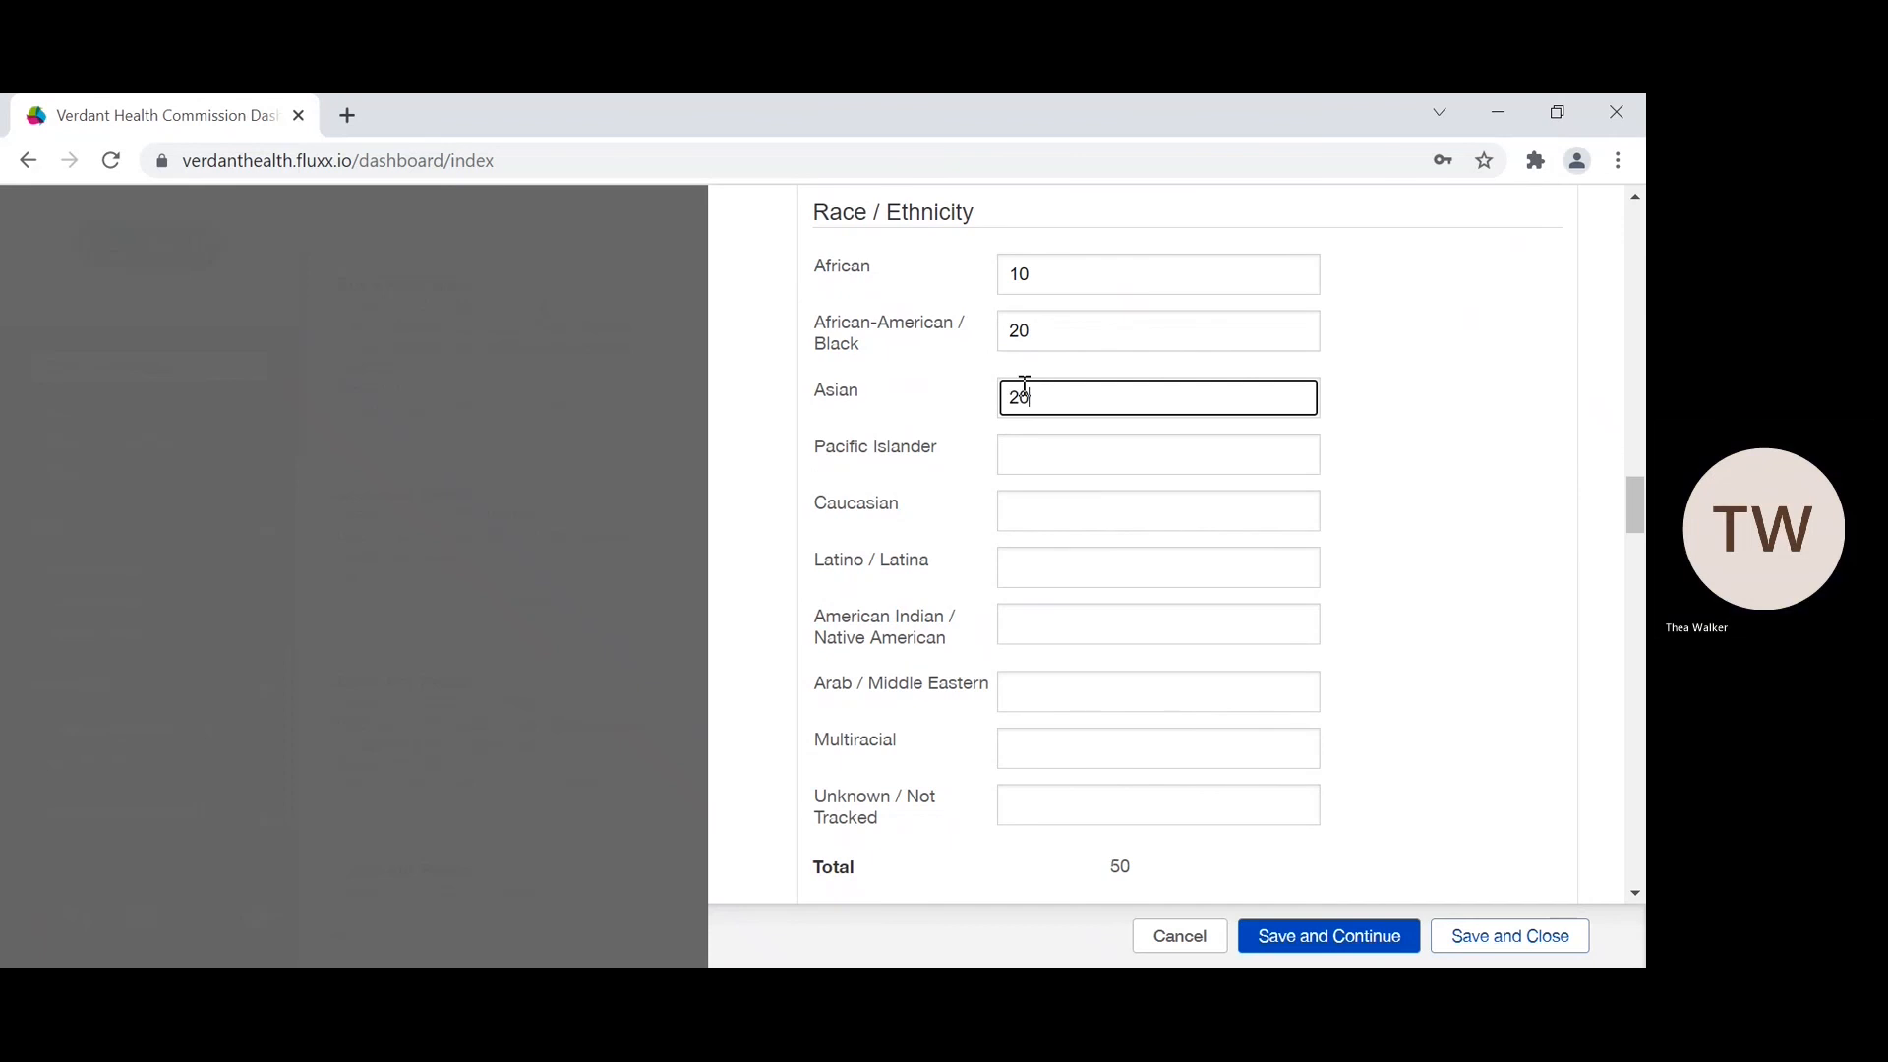
click(1022, 457)
text(10)
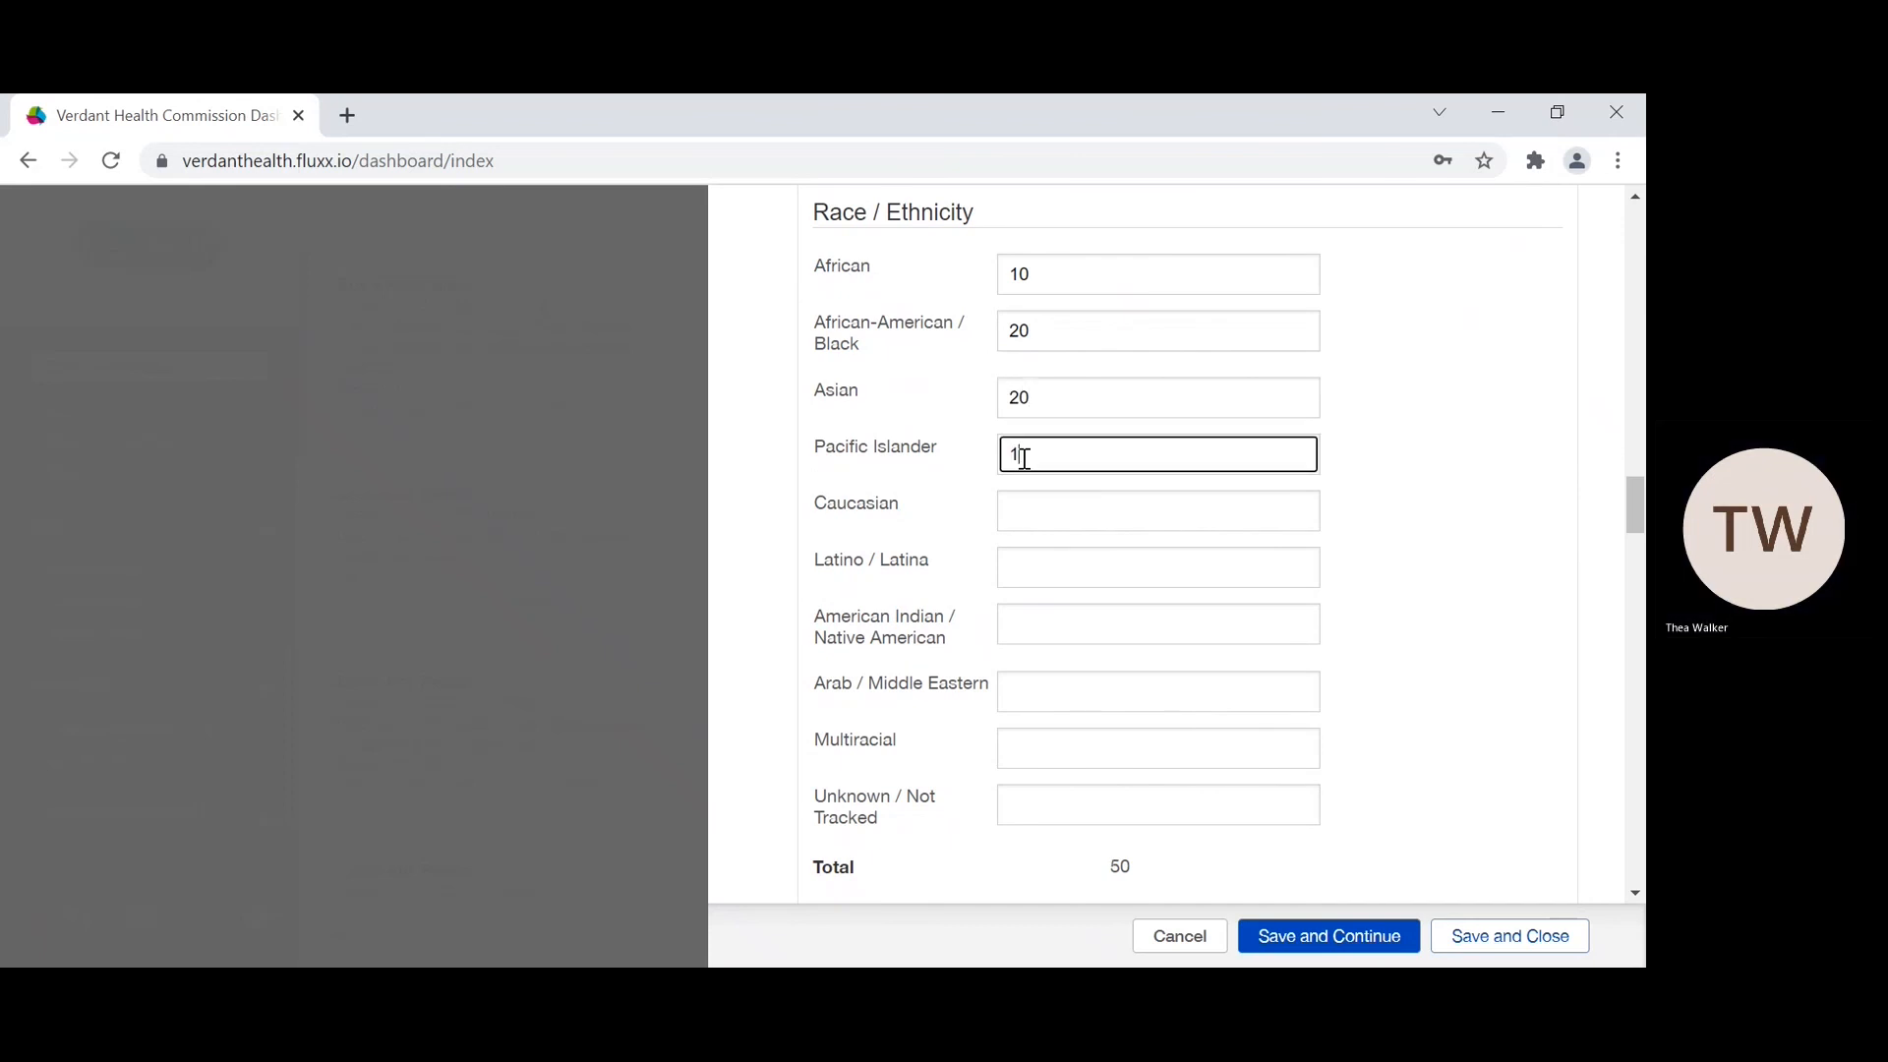
Step: Set the Race / Ethnicity counts to 20 Caucasian, 40 Latino / Latina and 20 American Indian / Native American
click(1026, 504)
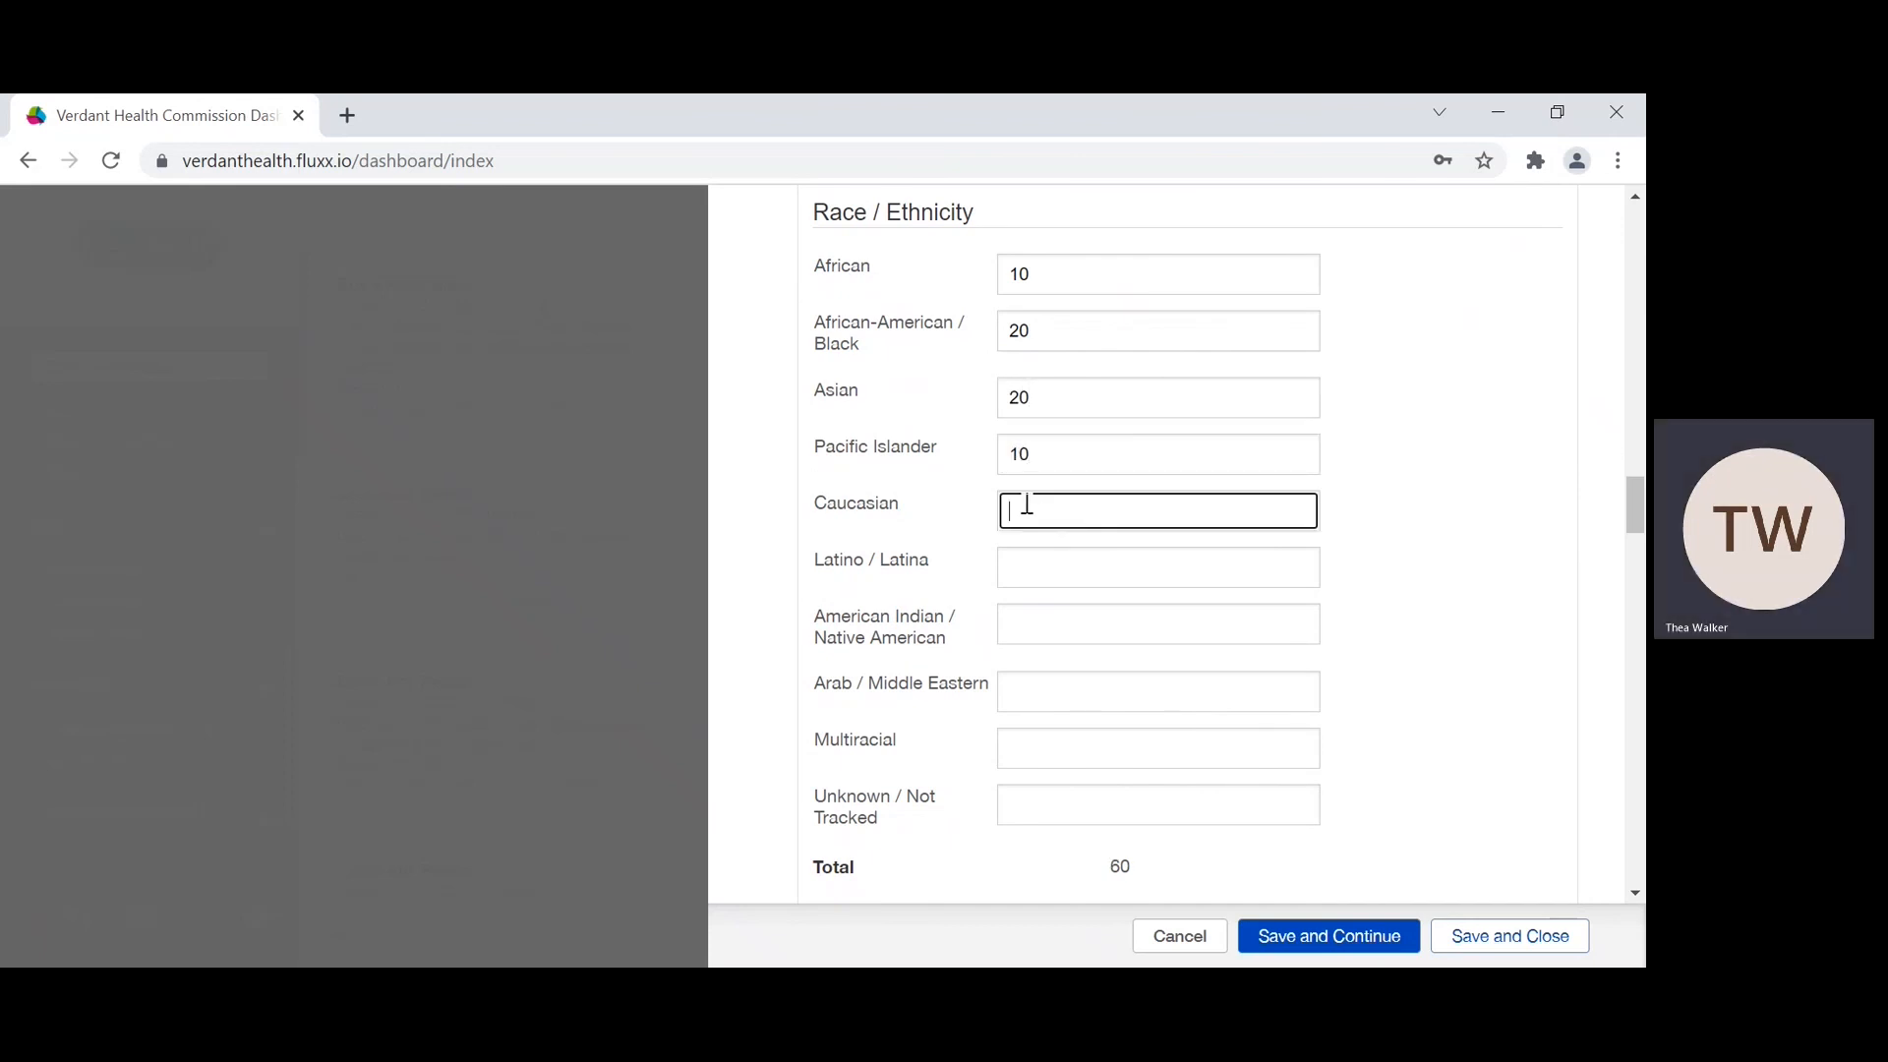
text(20)
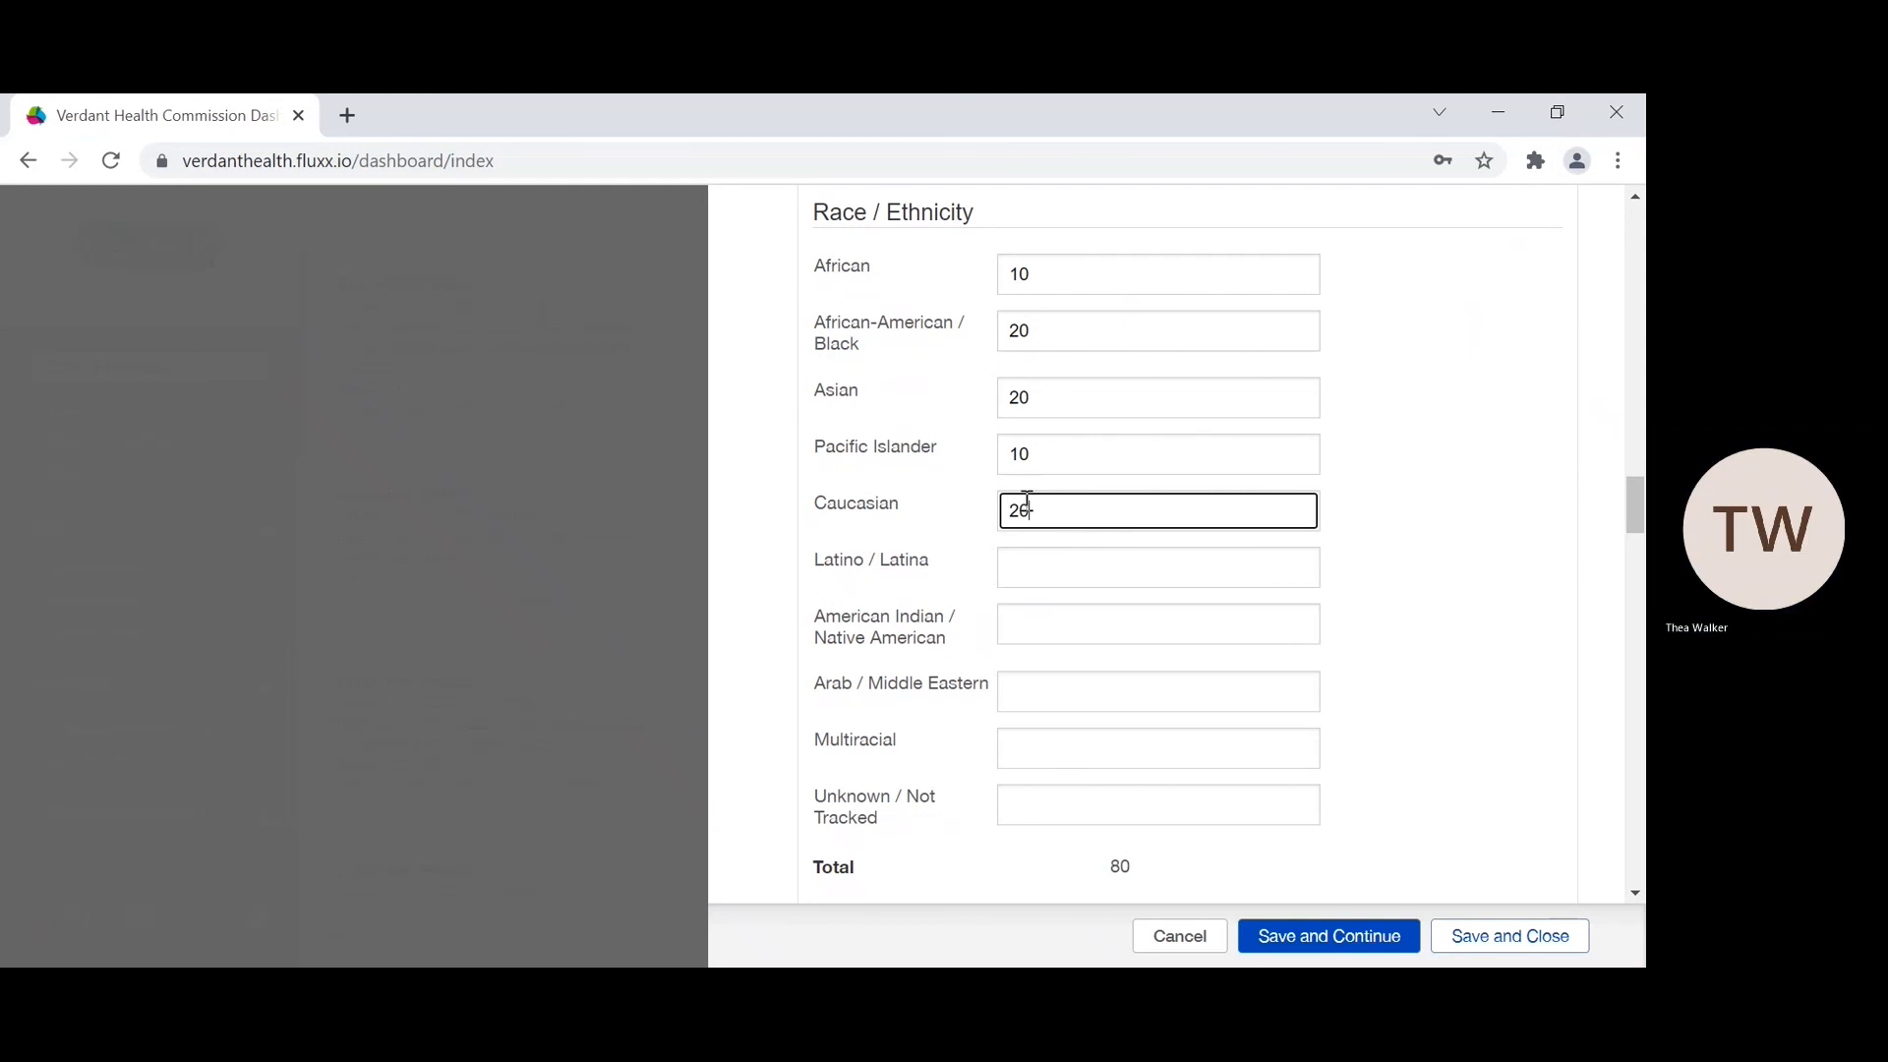
click(1031, 563)
text(40)
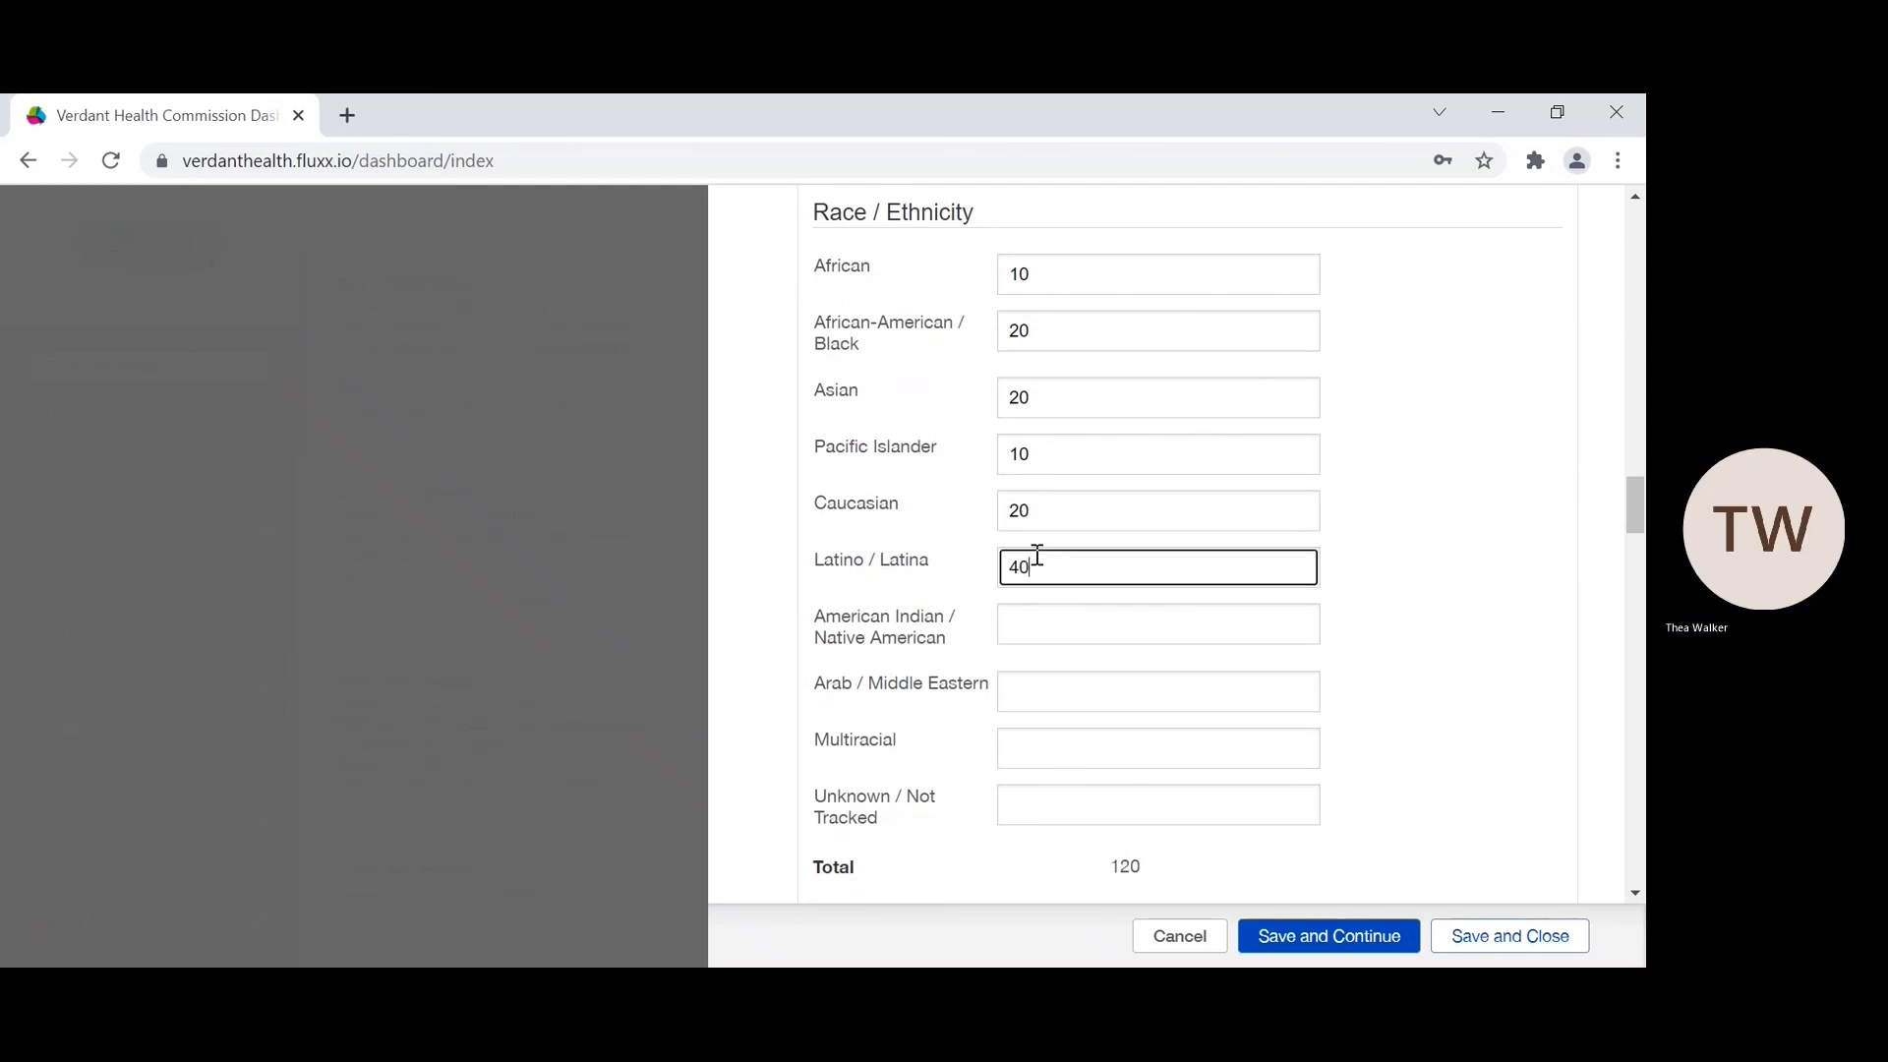
click(1022, 623)
scroll(1092, 747, down, 1)
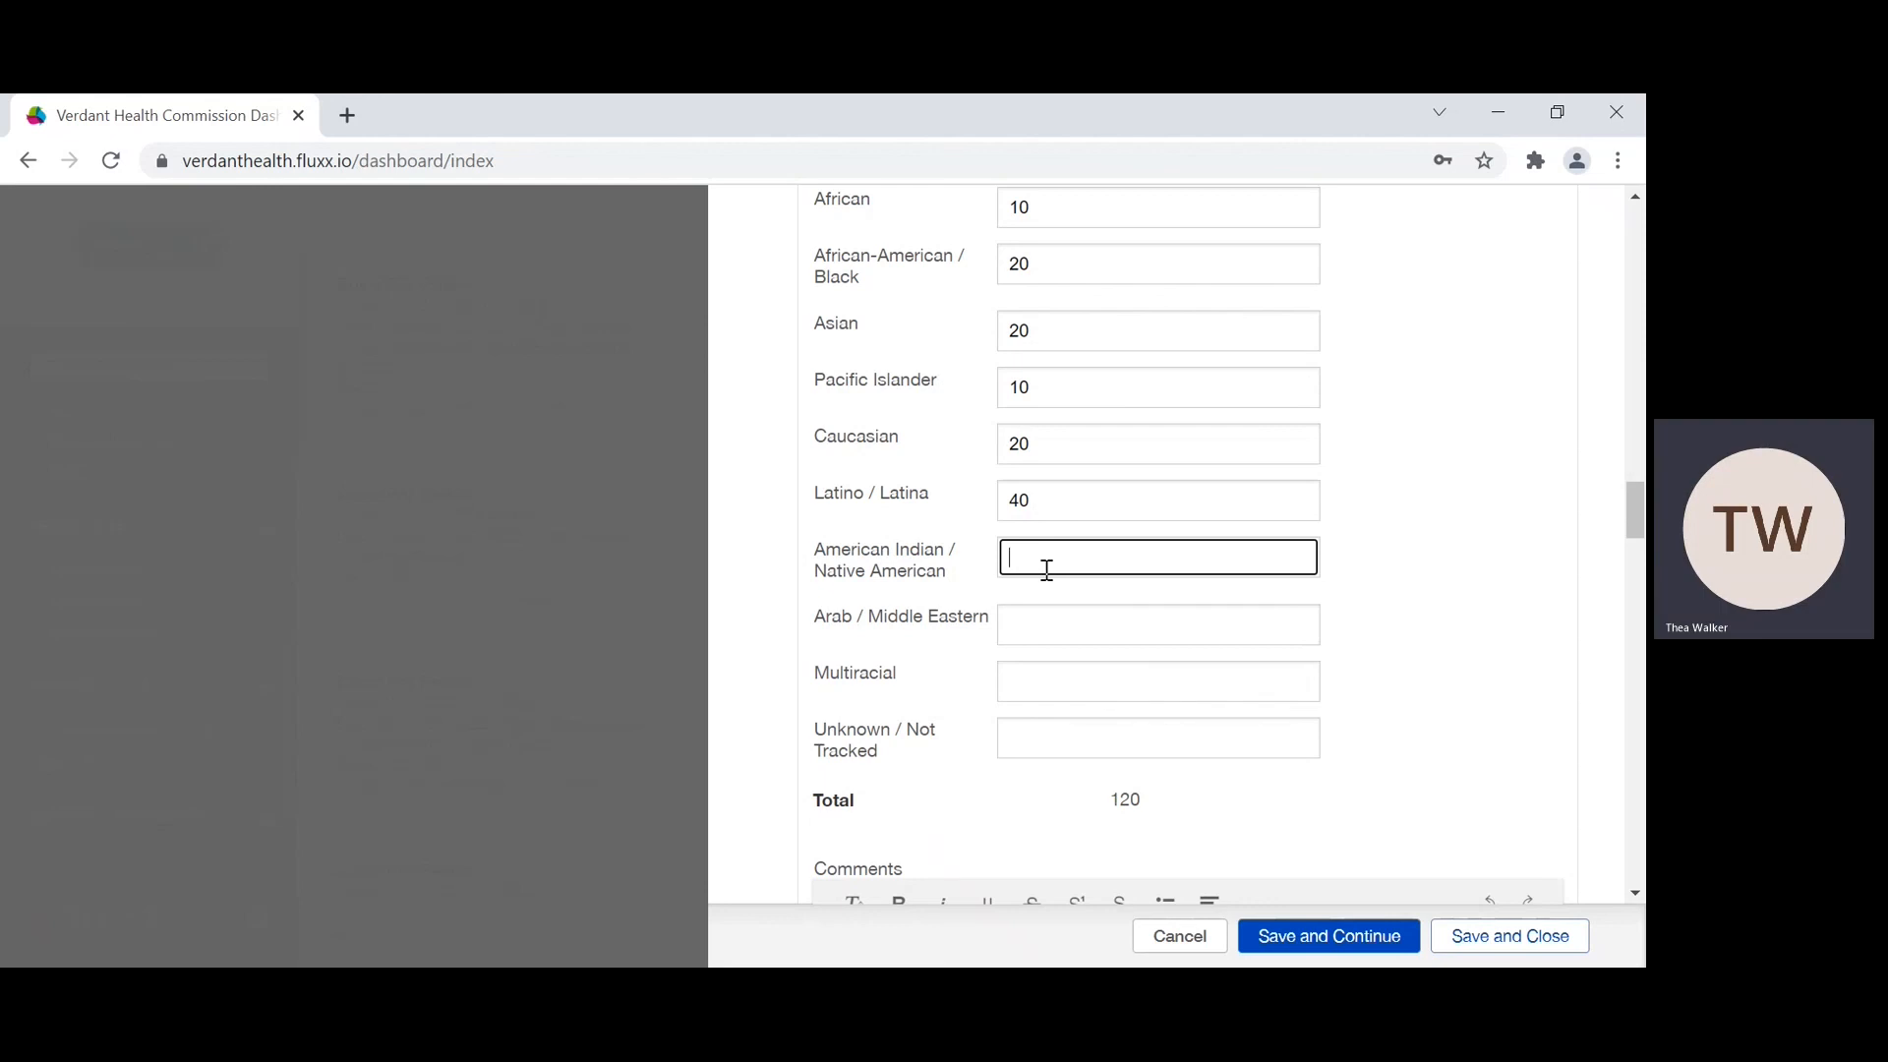
text(20)
Step: Set the Race / Ethnicity counts to 20 Arab / Middle Eastern, 20 Multiracial and 20 Unknown / Not Tracked
click(1050, 610)
text(20)
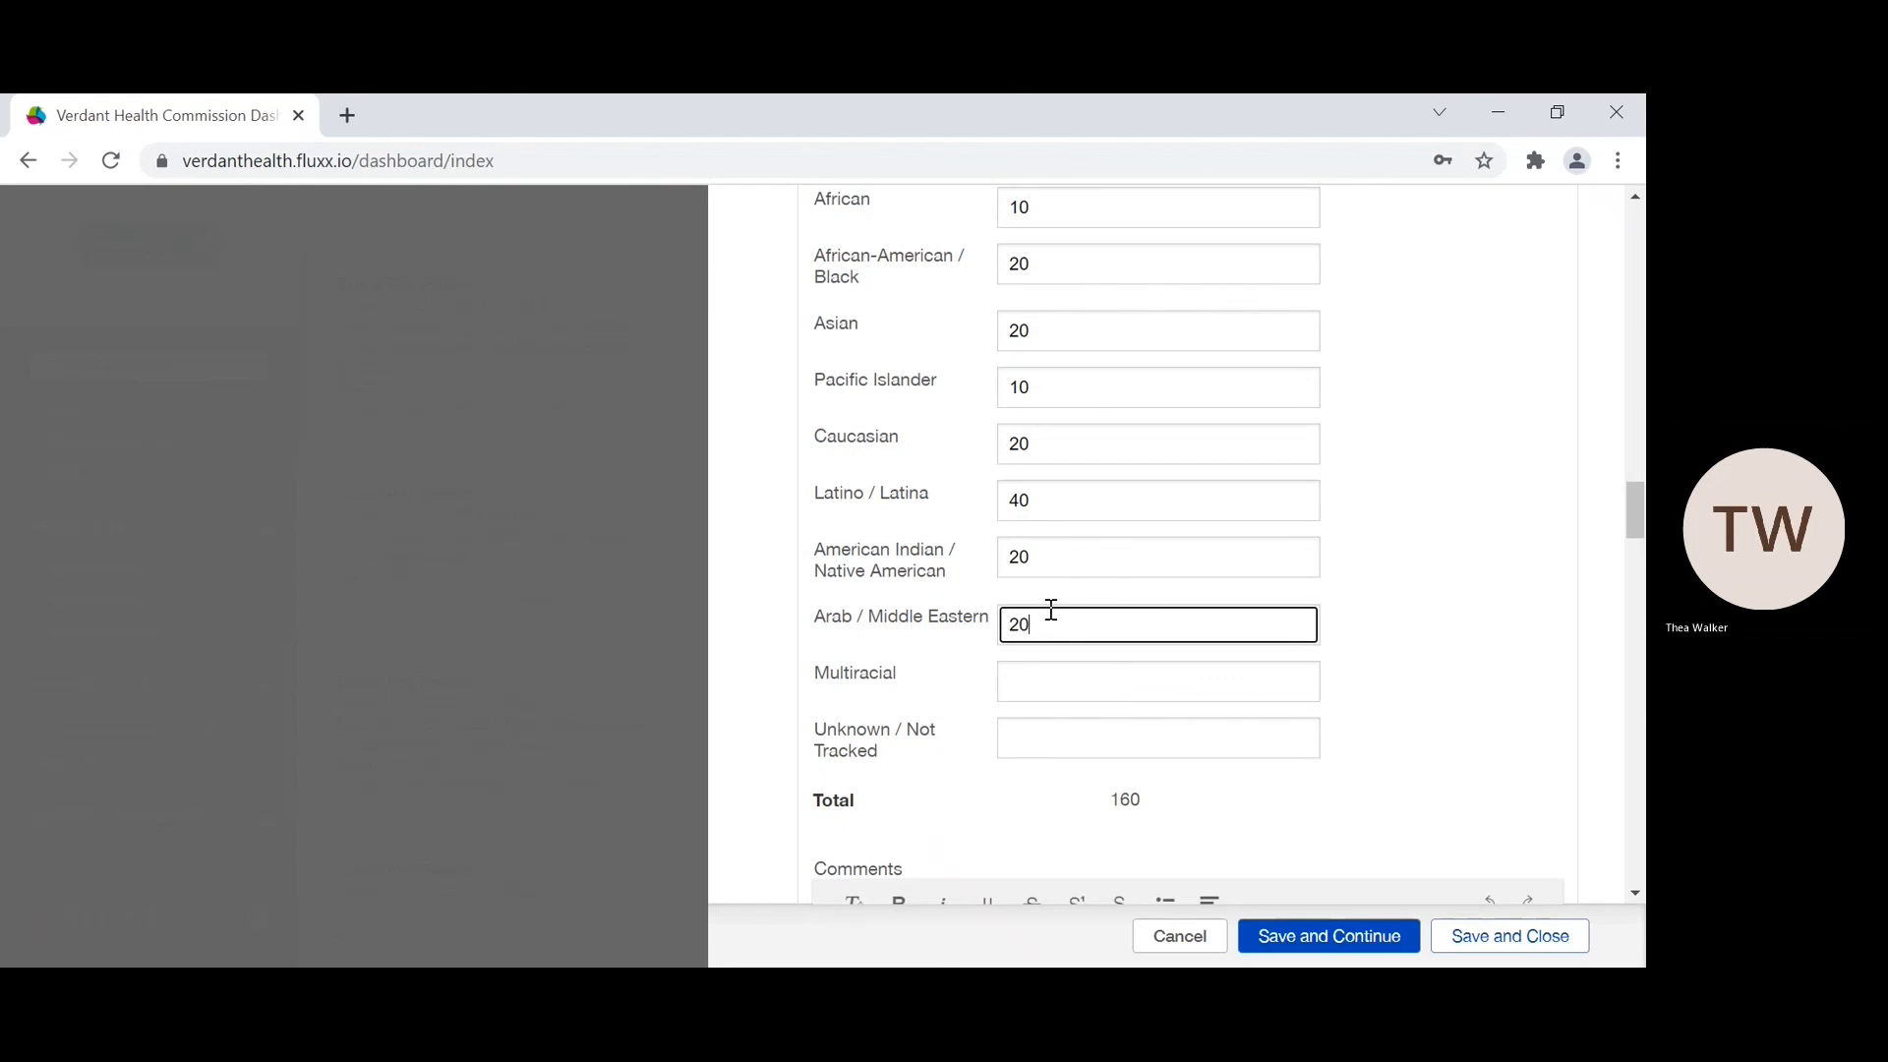
click(1039, 678)
text(20)
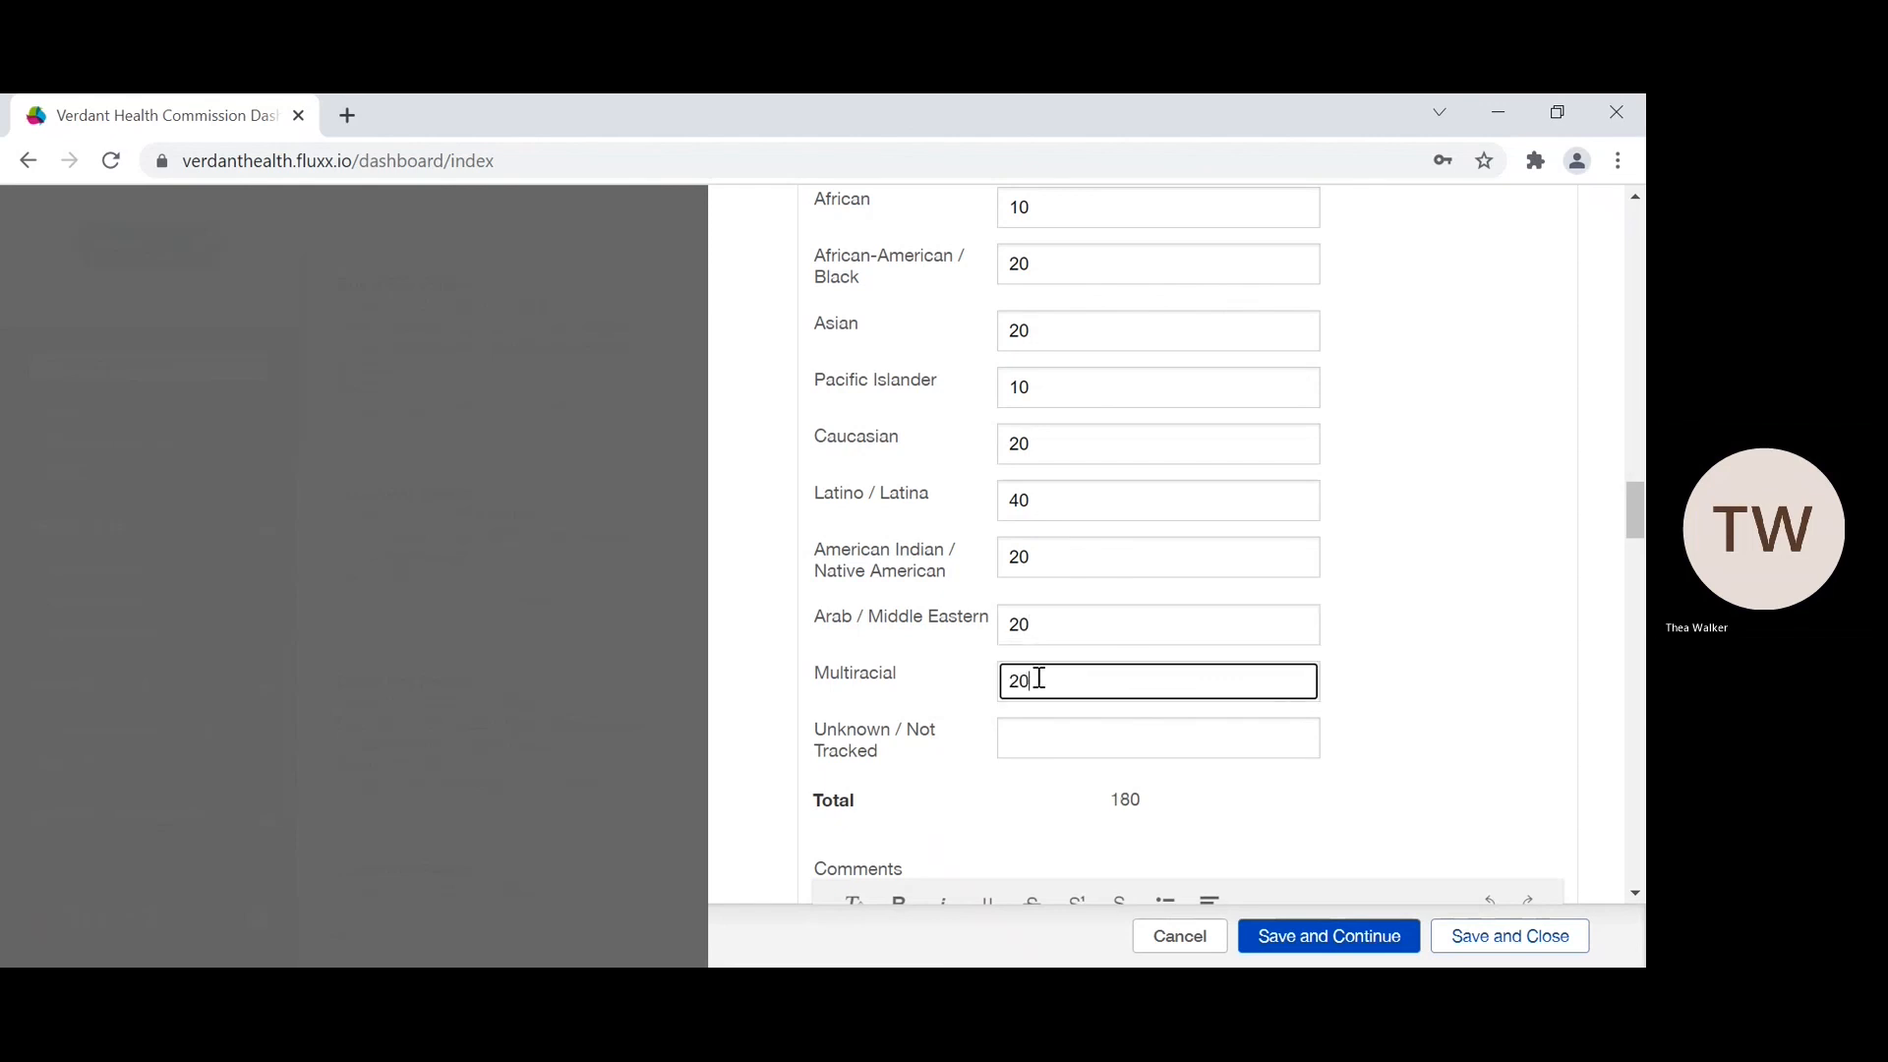
click(1028, 737)
text(20)
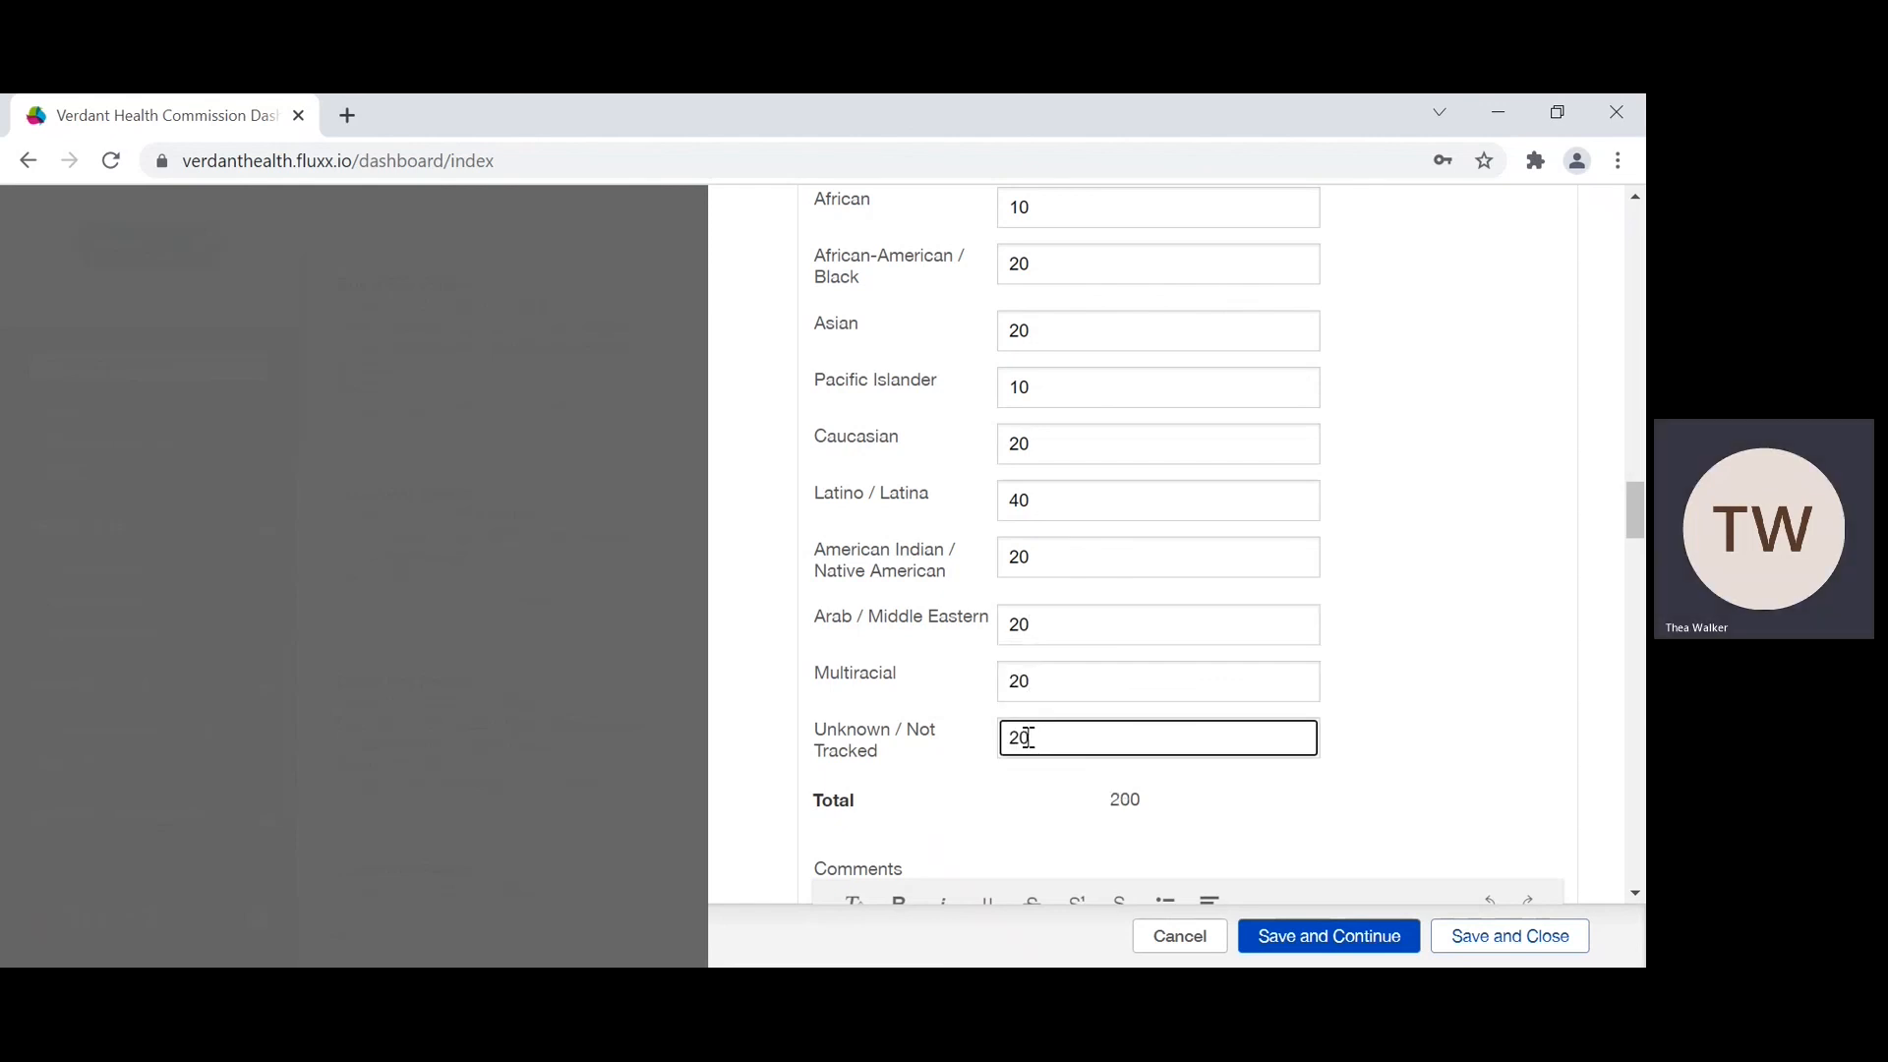
Step: Set the Health Insurance Status counts to 50 Uninsured, 50 Medicaid and 50 Medicare
scroll(1029, 737, down, 2)
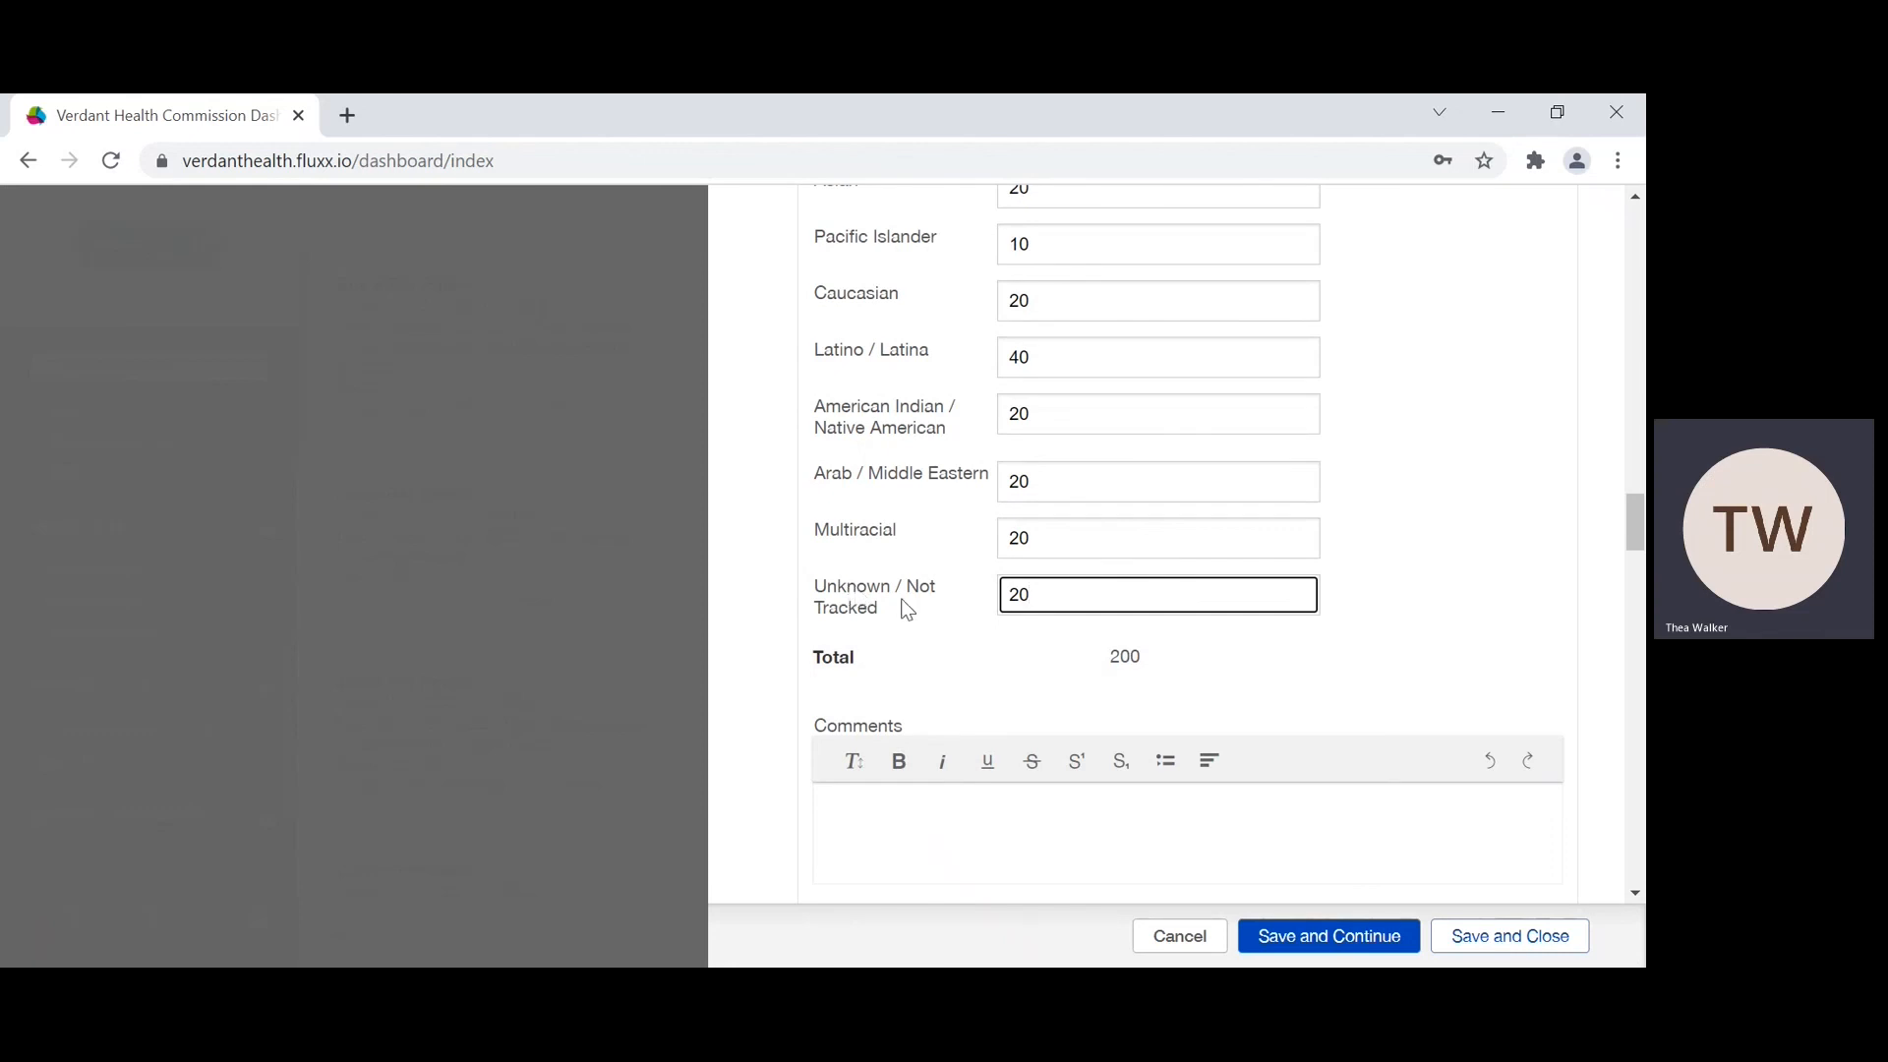
scroll(905, 609, down, 2)
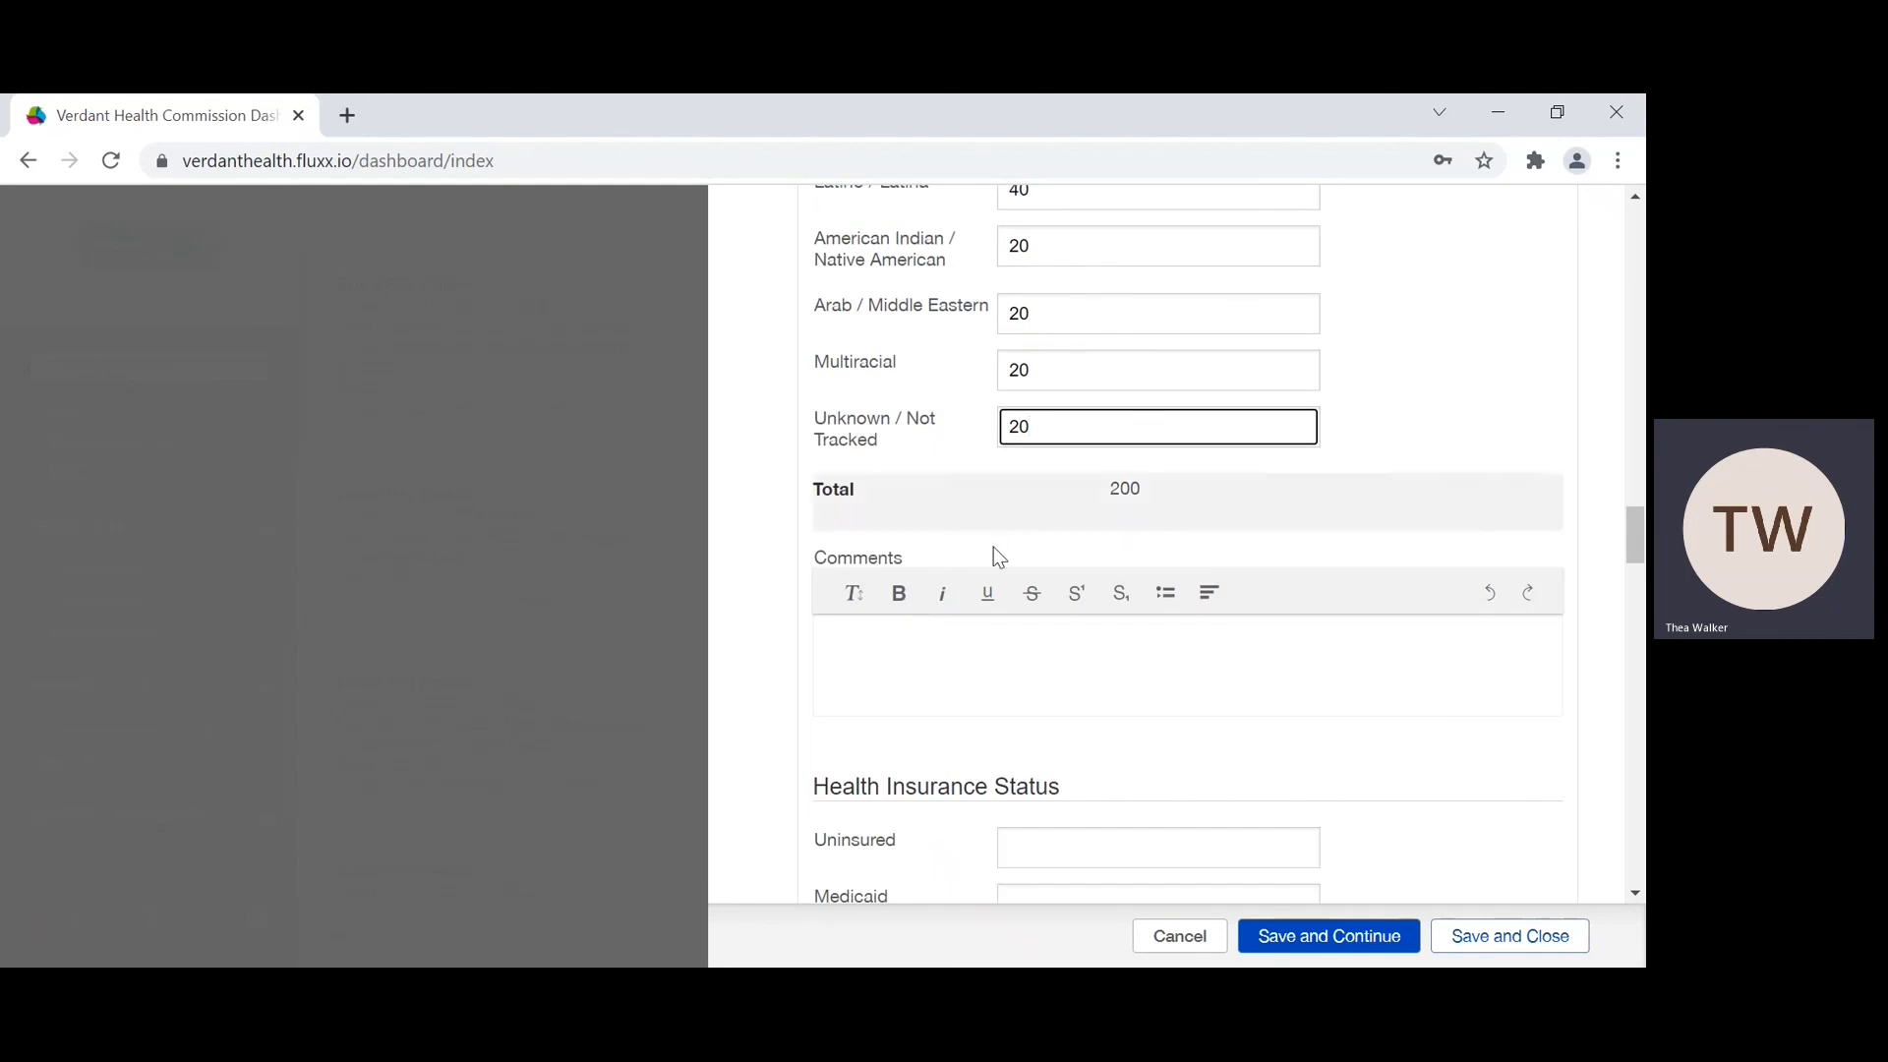
scroll(994, 549, down, 5)
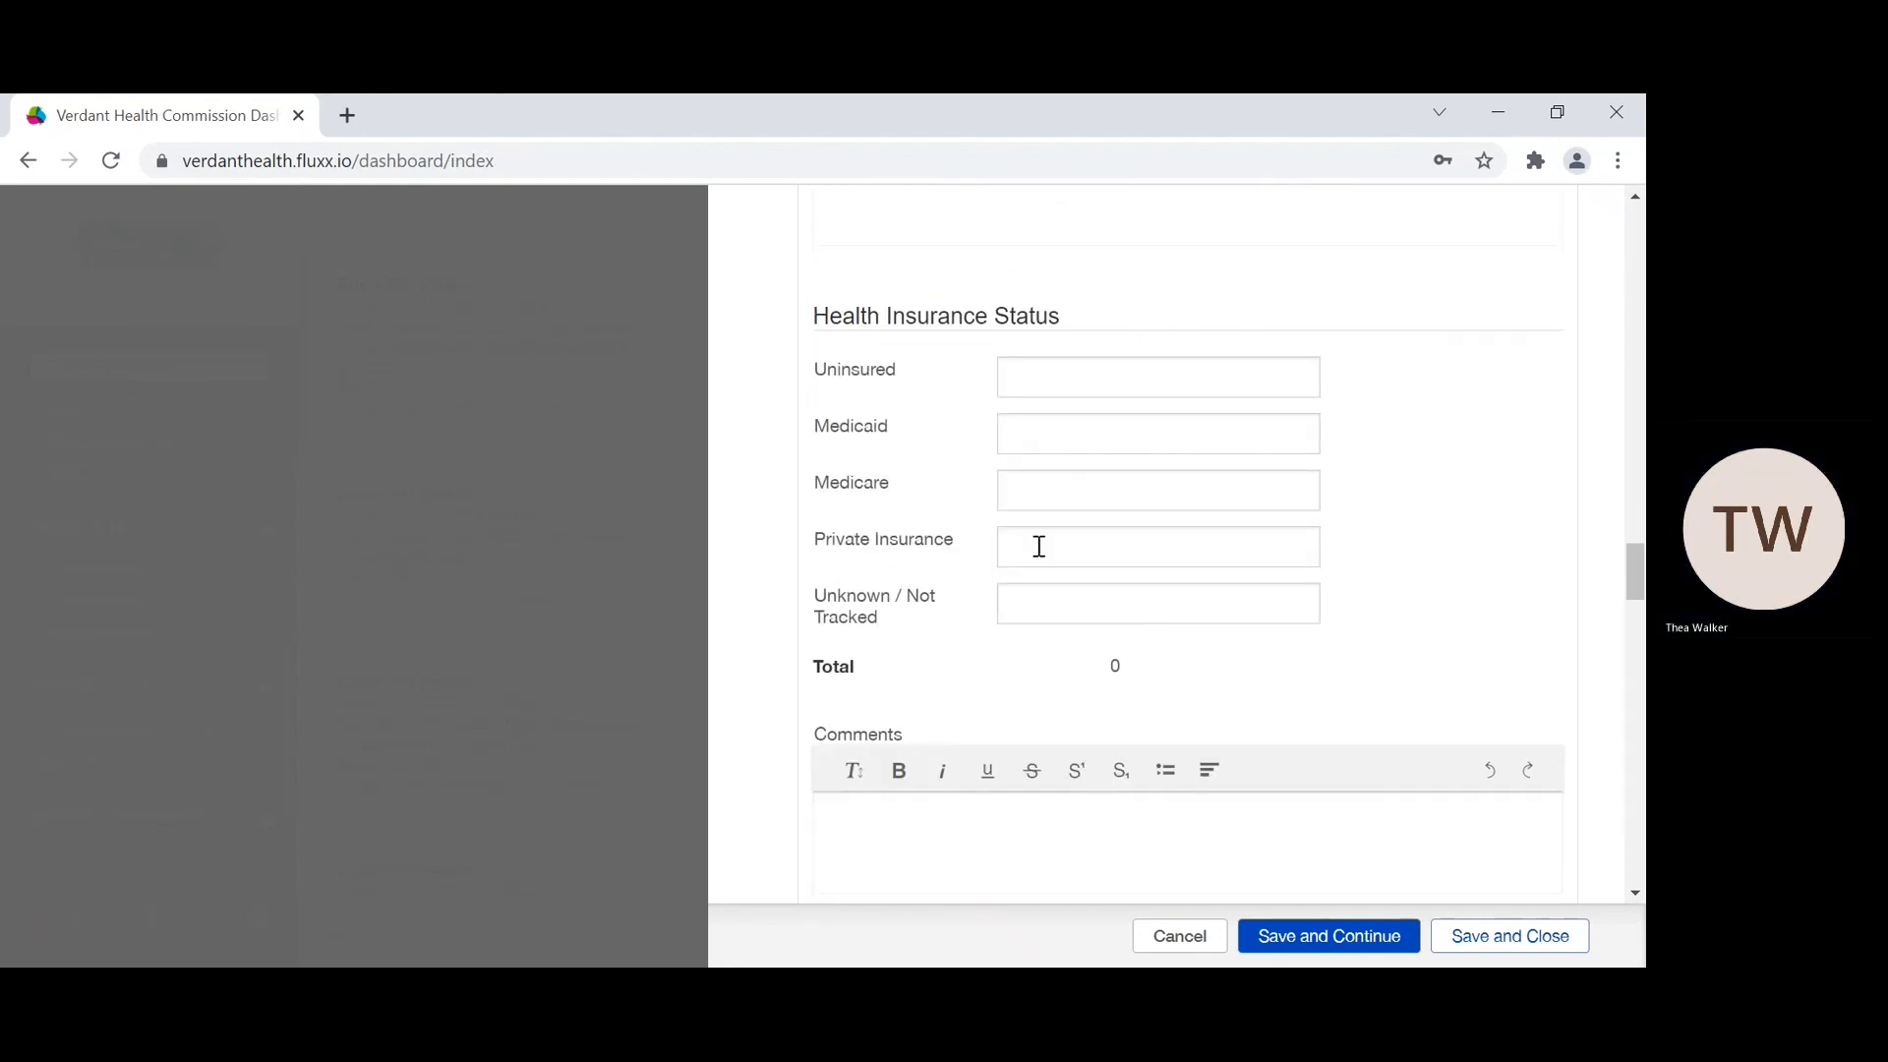
click(1086, 372)
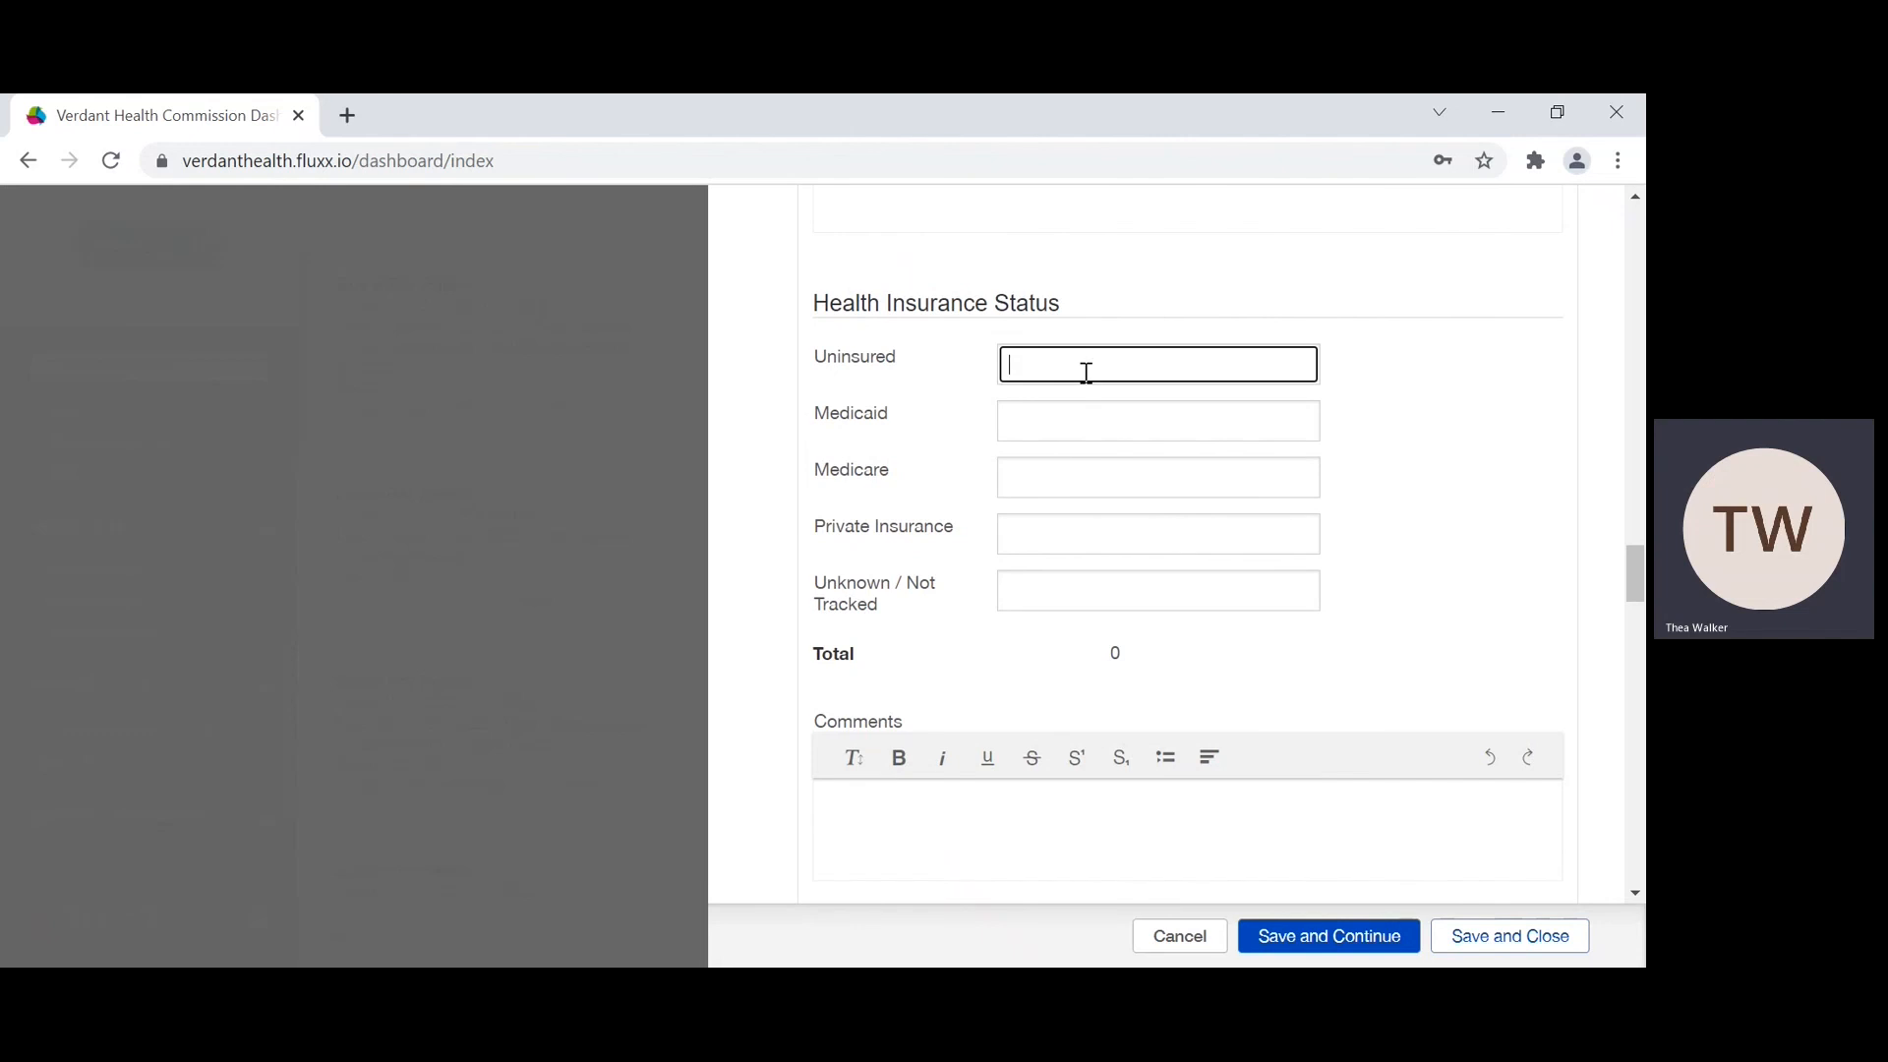
text(50)
click(1051, 415)
text(50)
click(1019, 494)
text(50)
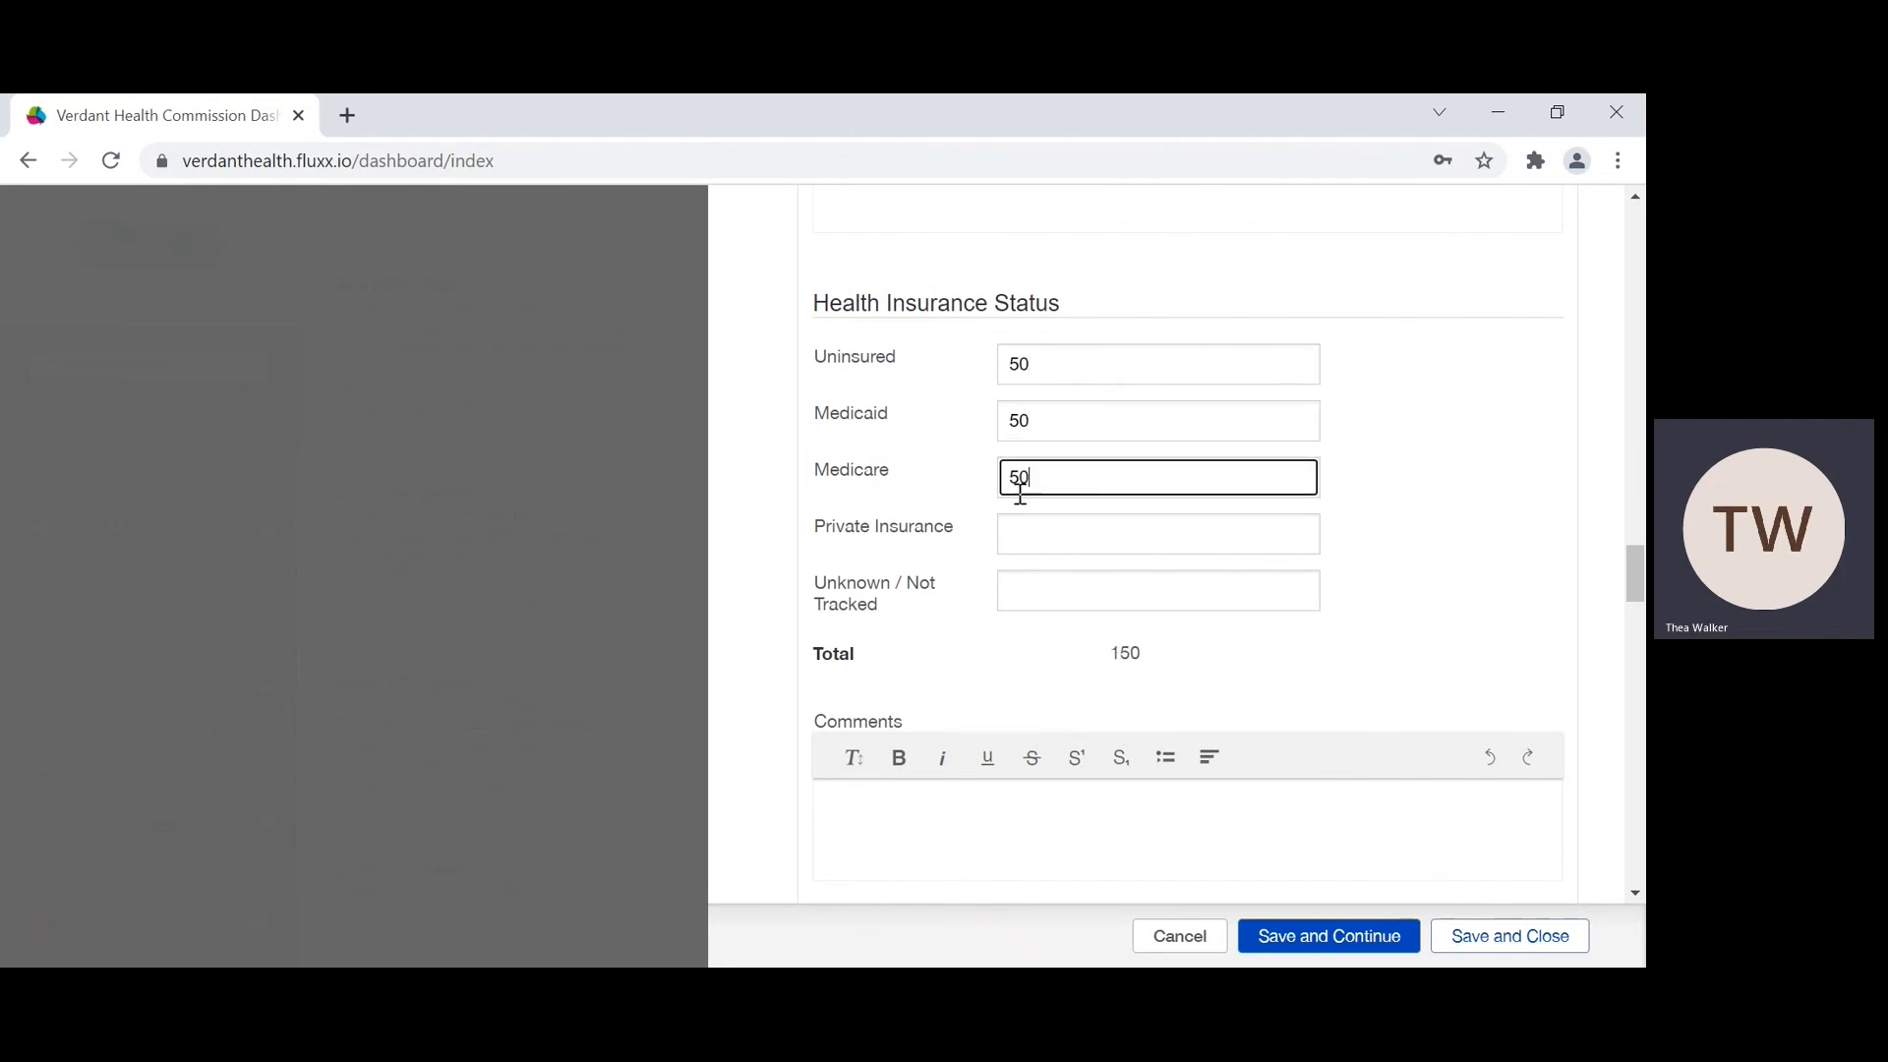
Step: Set Private Insurance to 50 and Unknown / Not Tracked to 0, and save the report while keeping it open
click(1021, 546)
text(50)
click(1028, 595)
text(0)
scroll(1040, 625, down, 1)
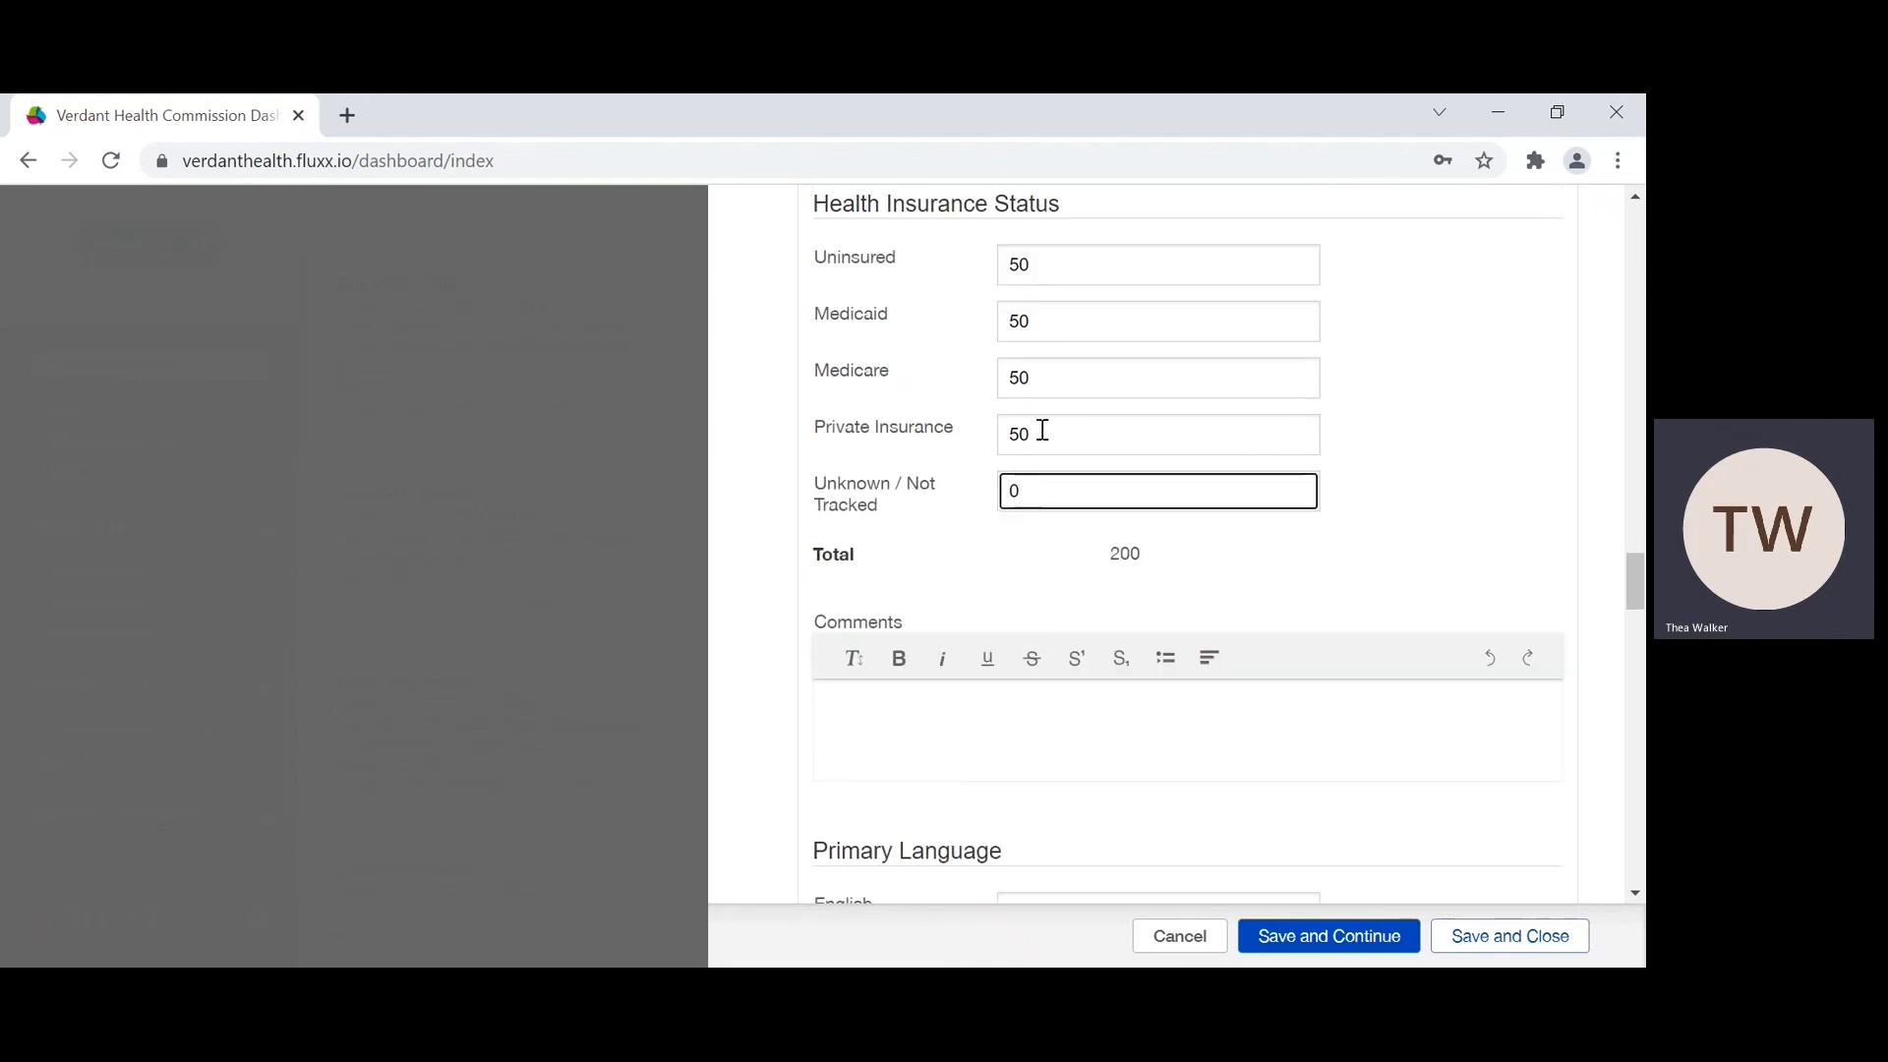
scroll(1035, 413, down, 2)
scroll(1060, 424, up, 1)
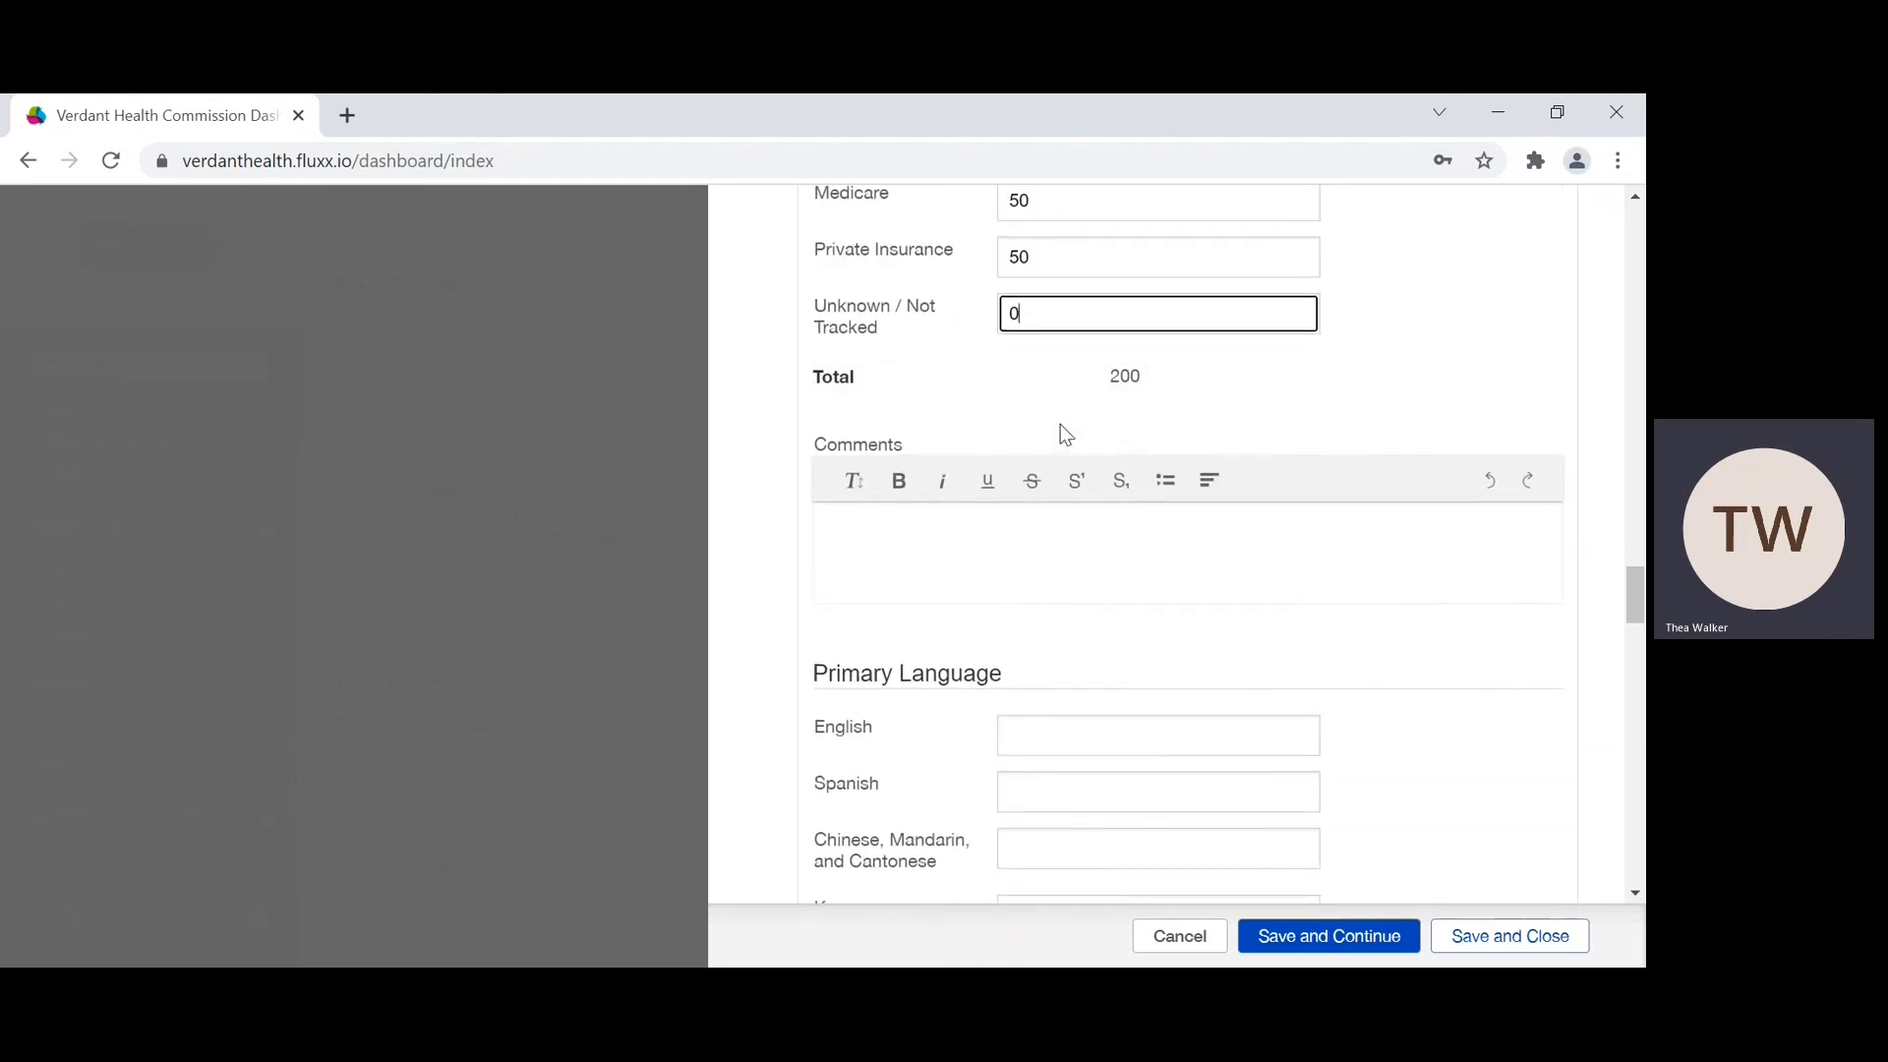
click(1277, 946)
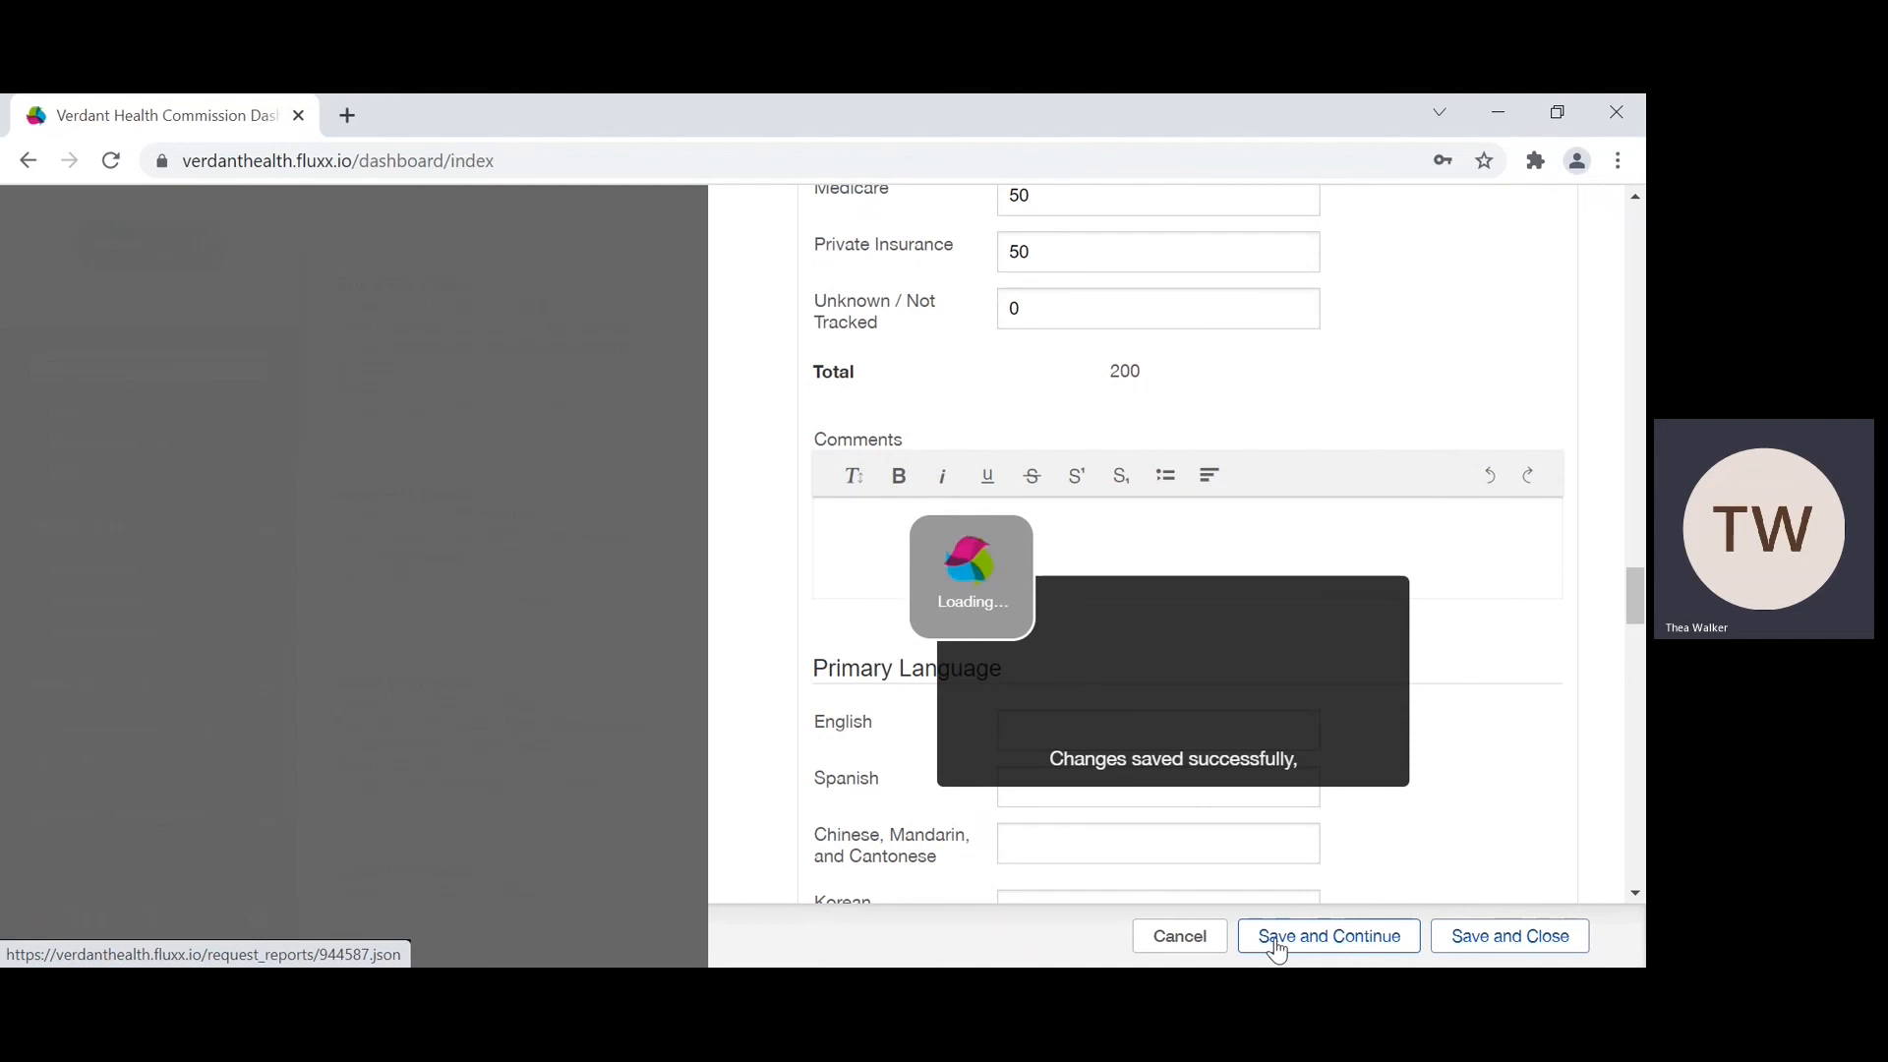
Step: Set the Primary Language counts to 50 for English and 10 for Spanish
scroll(1276, 950, up, 4)
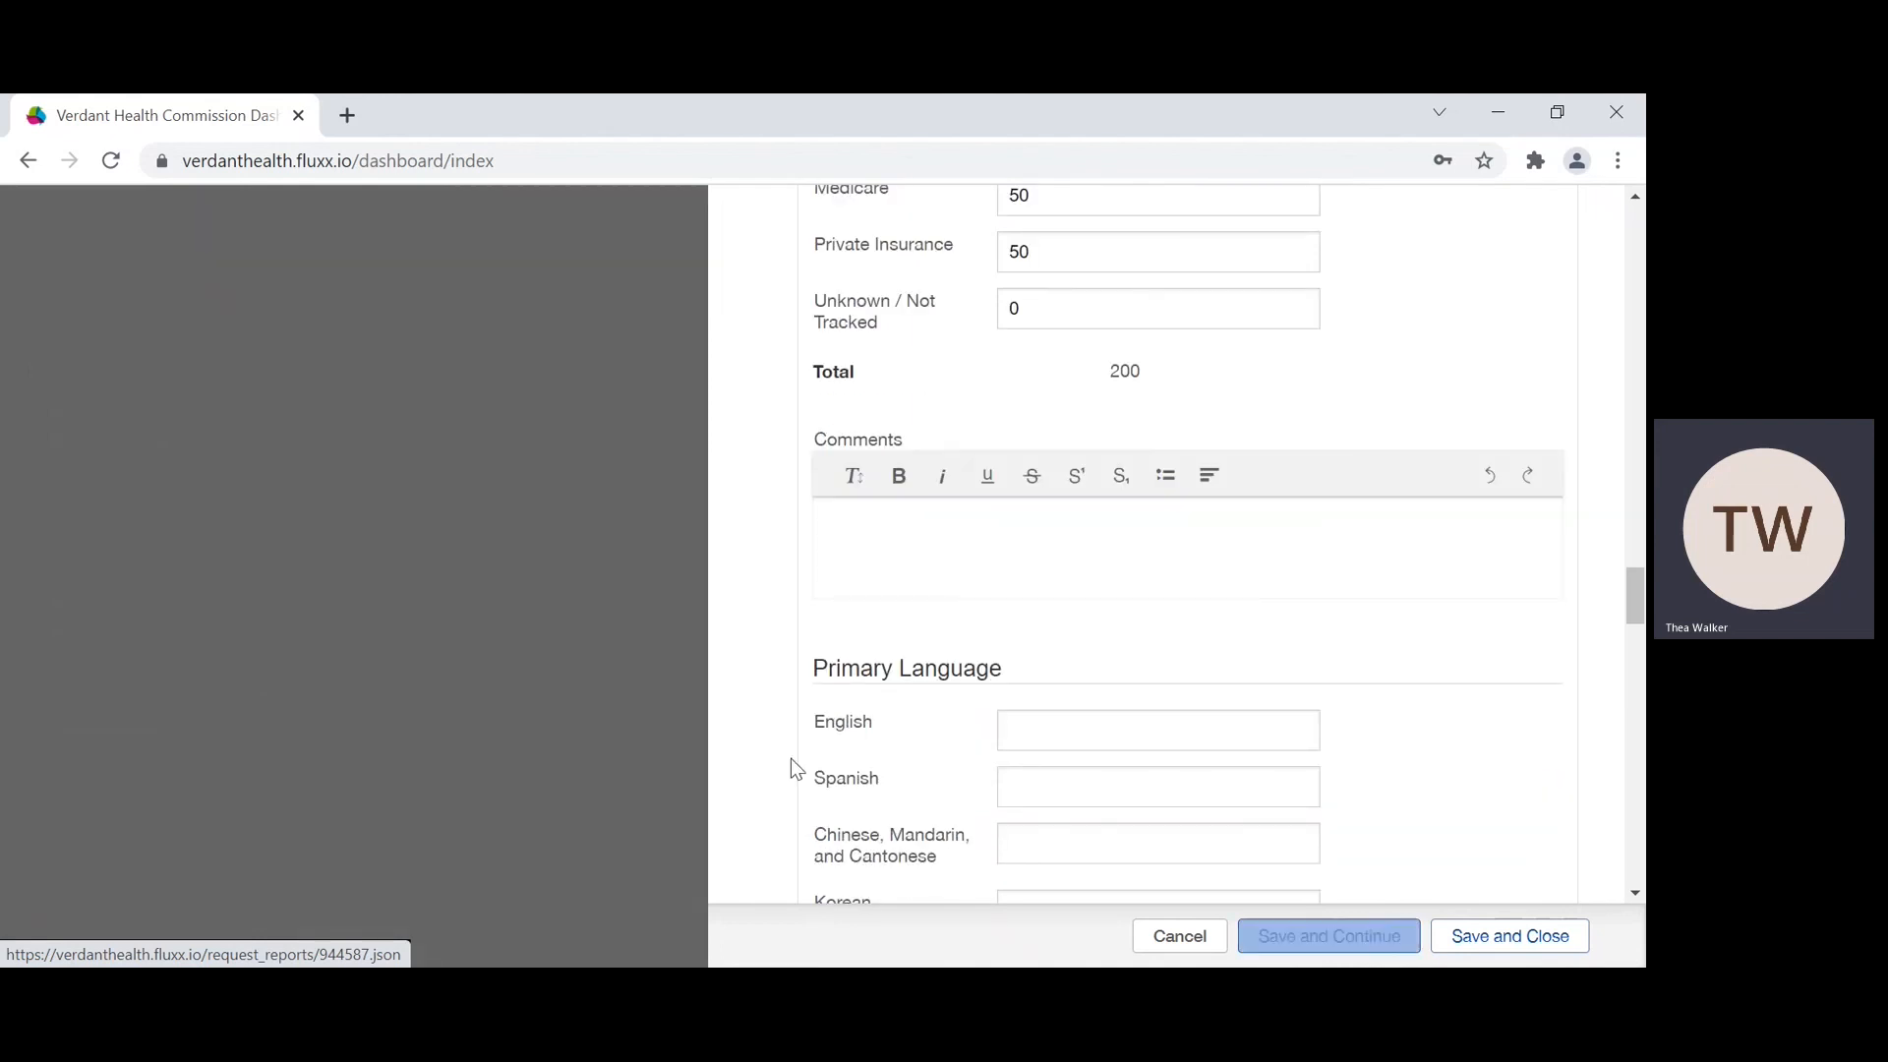
scroll(1073, 725, down, 1)
scroll(1021, 628, down, 4)
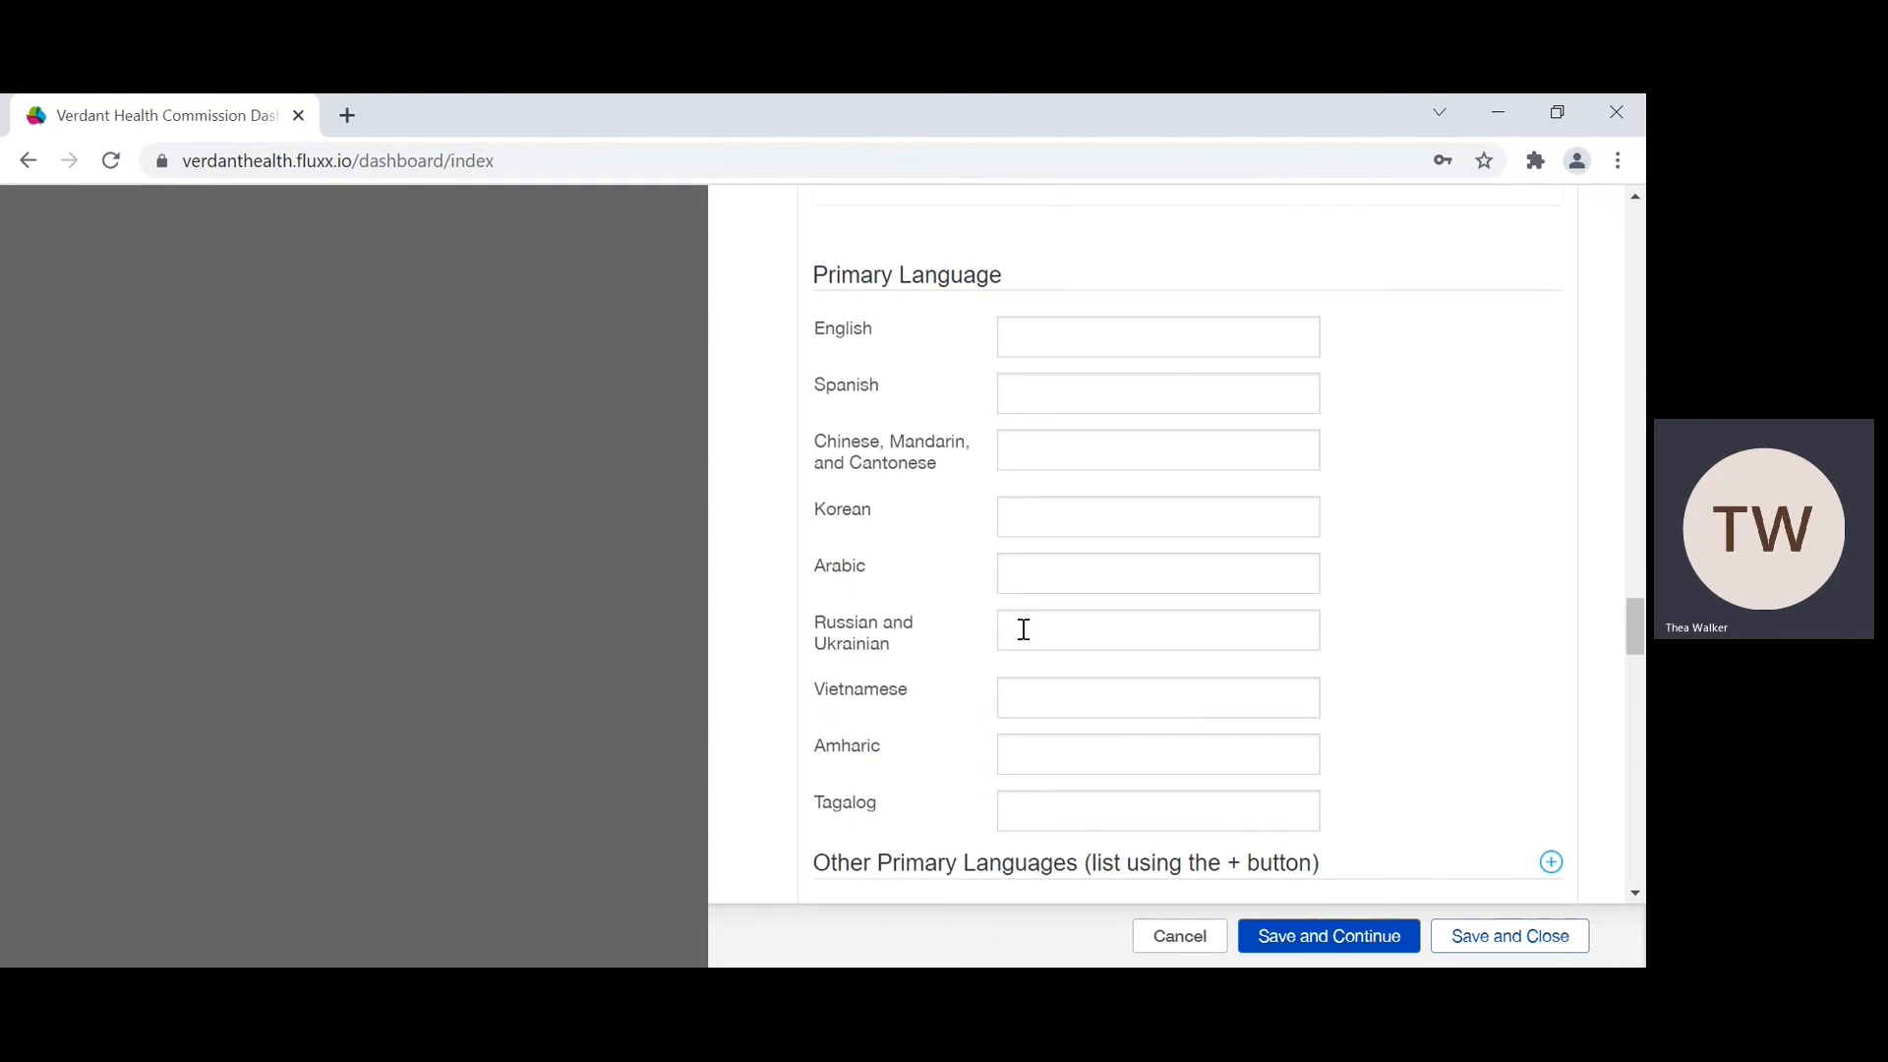
click(1068, 309)
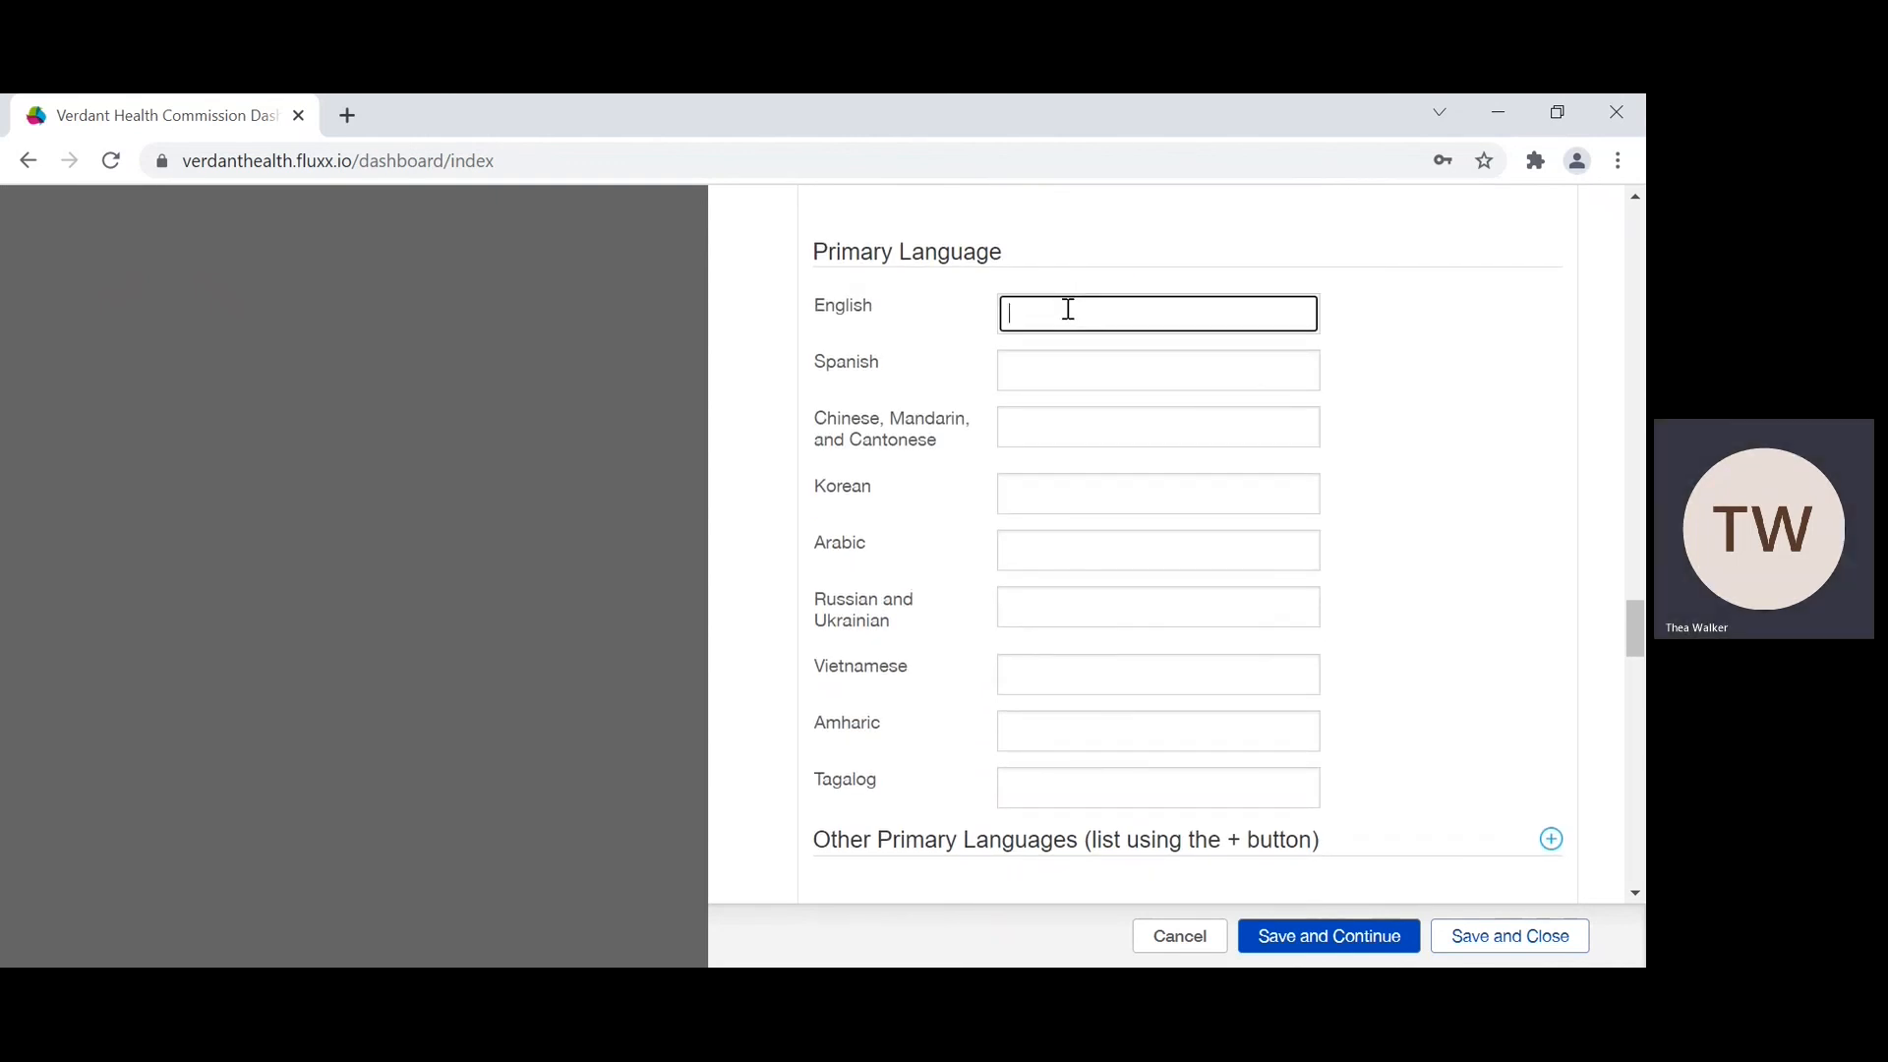
scroll(1068, 309, down, 1)
scroll(1067, 409, up, 1)
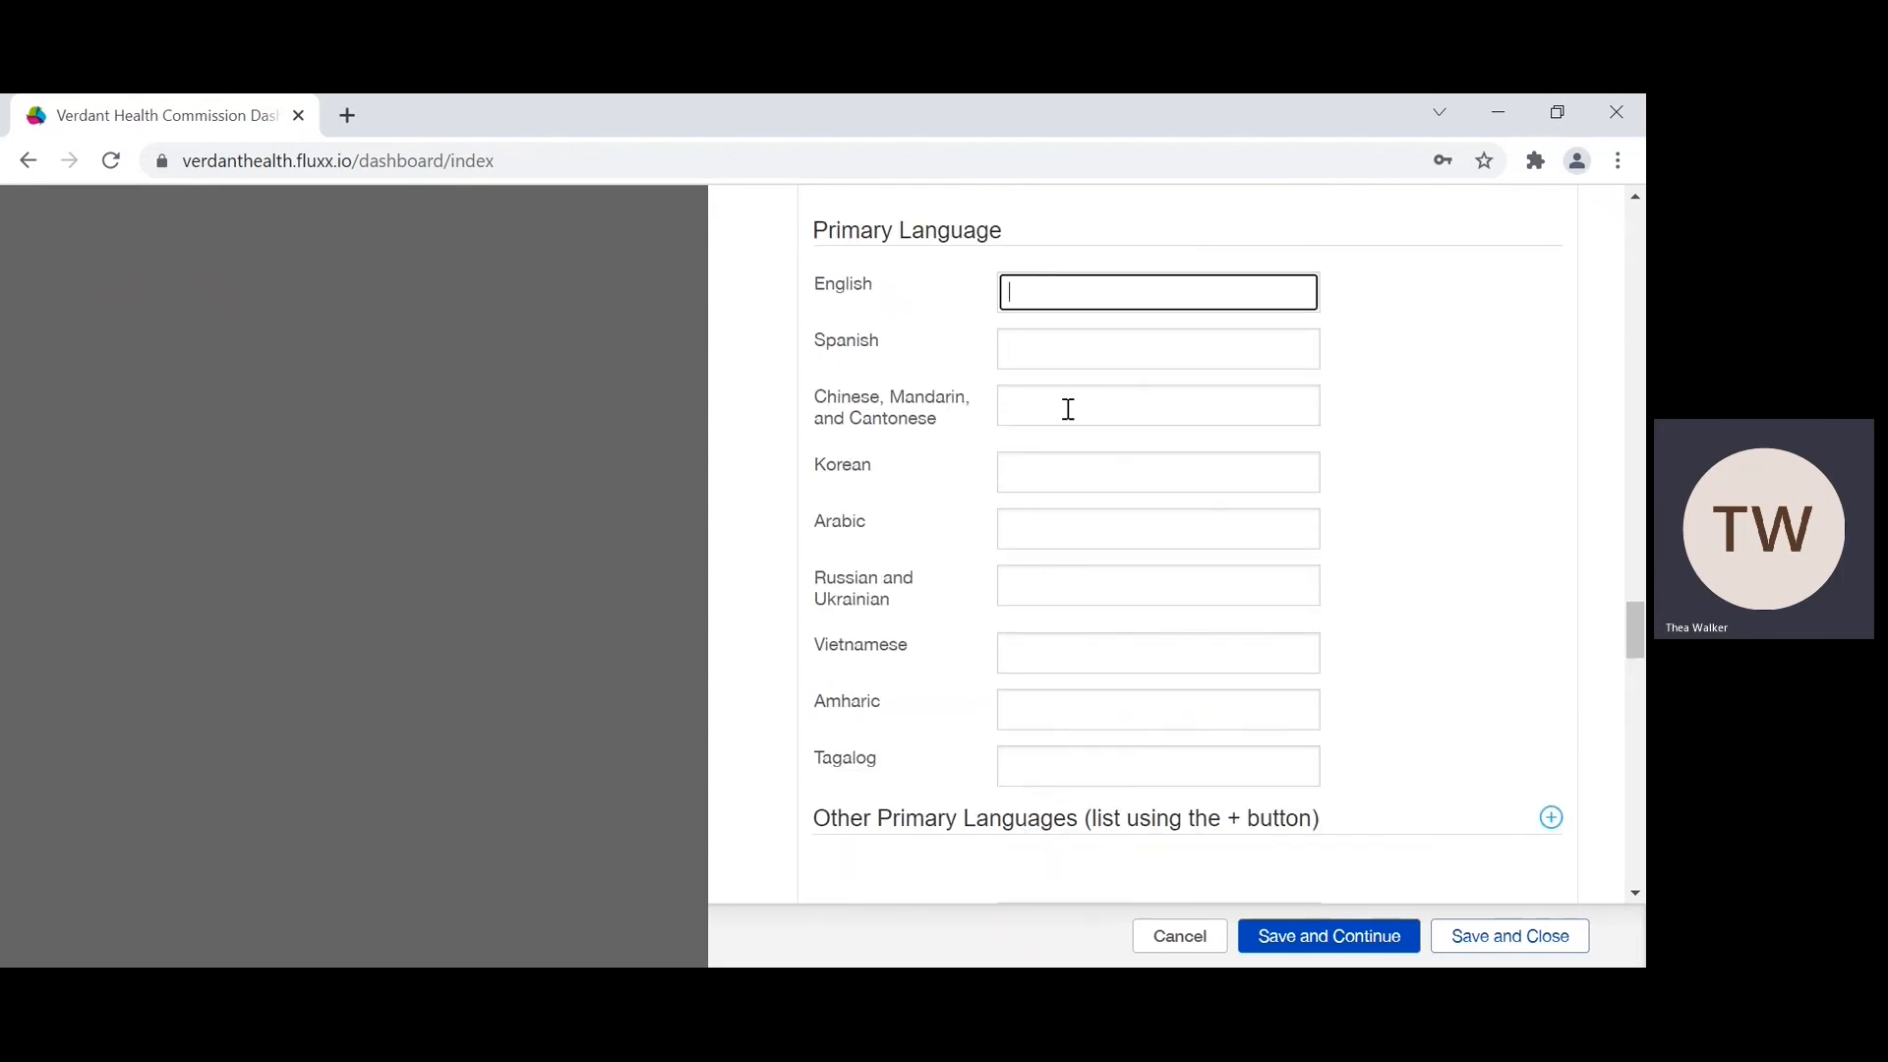
scroll(1082, 605, down, 2)
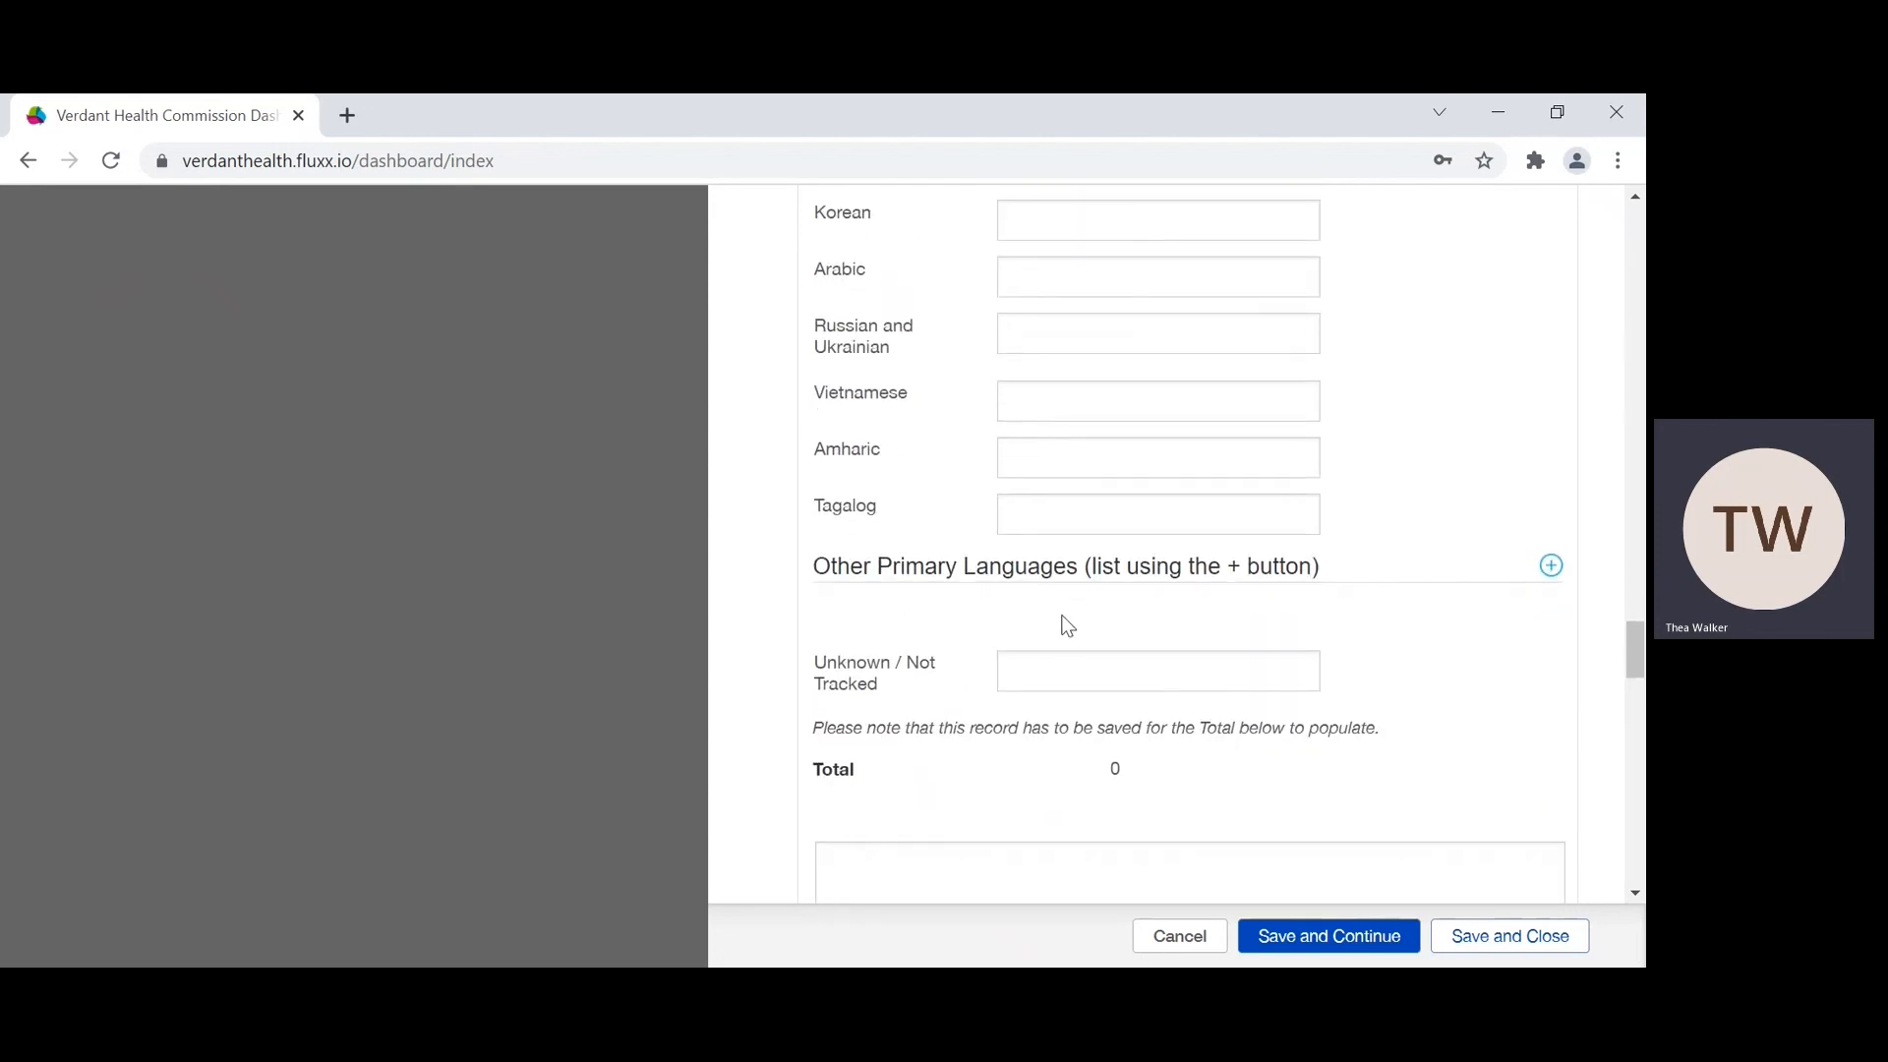
scroll(1068, 627, up, 1)
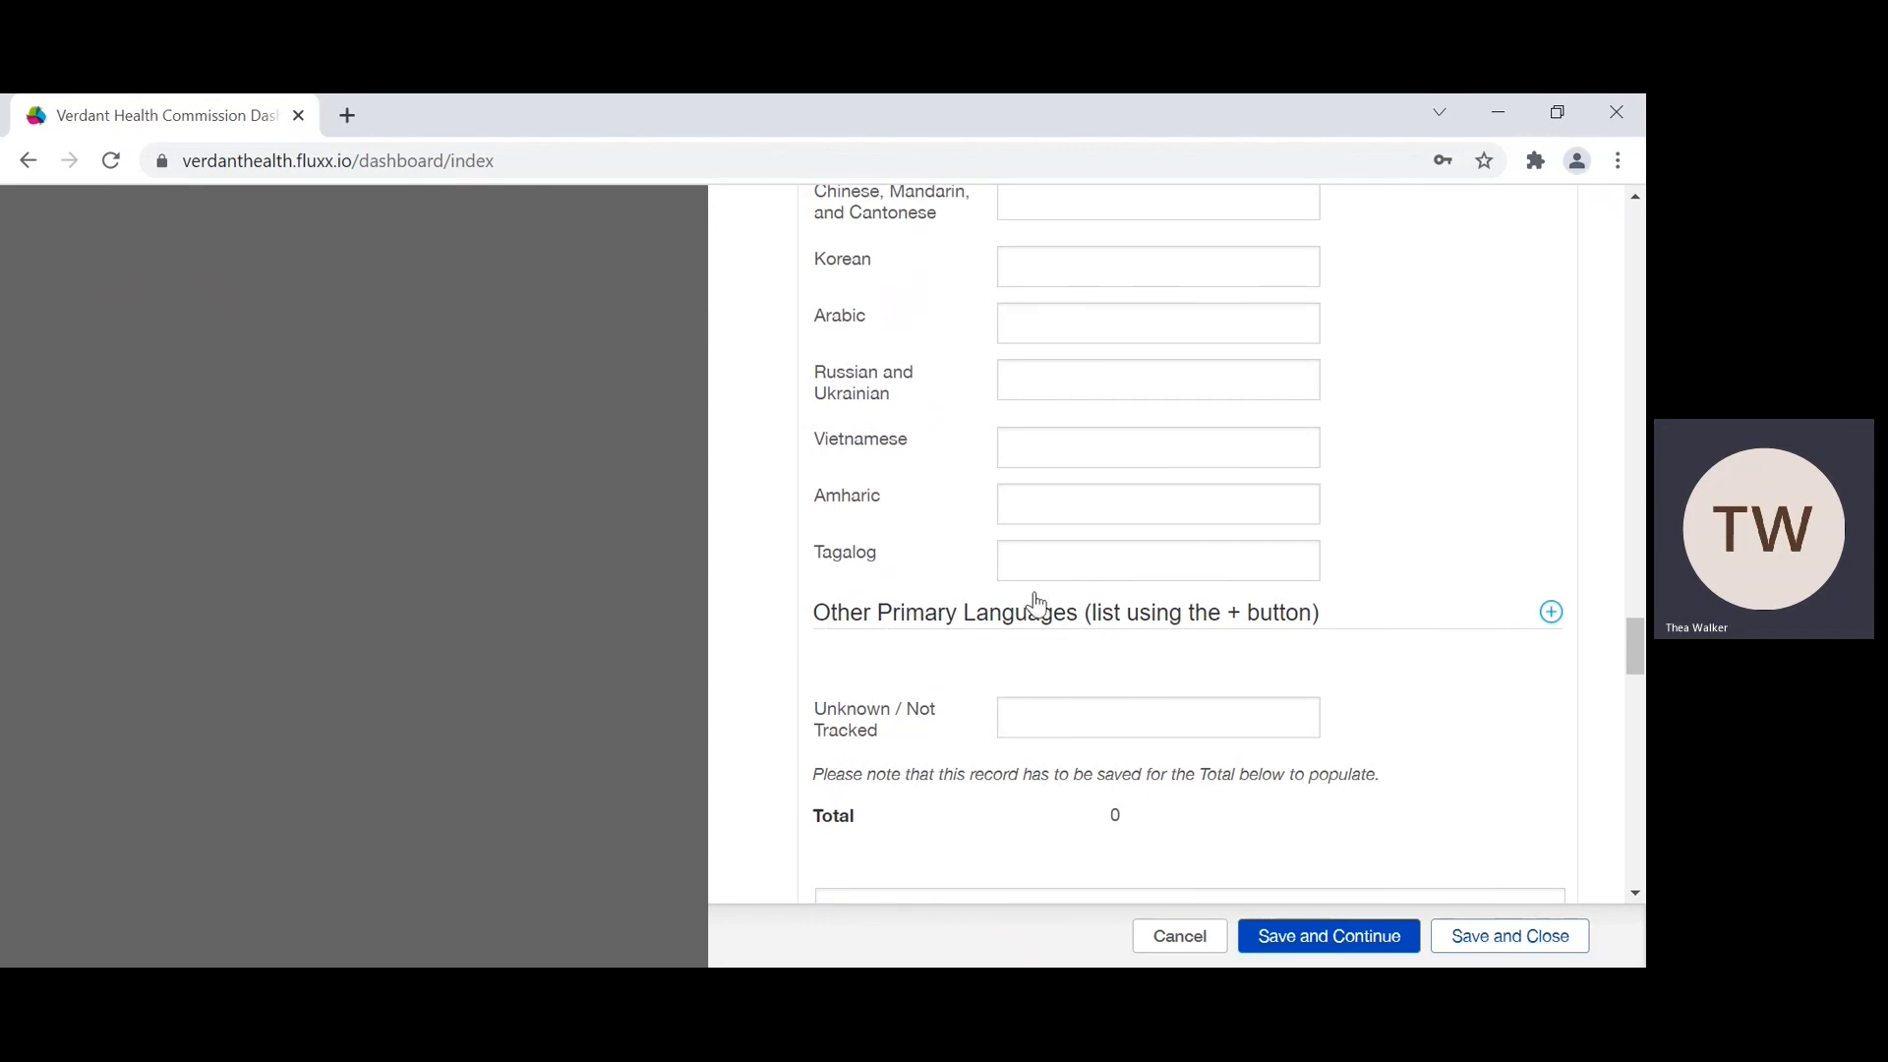
scroll(1087, 547, up, 1)
scroll(1018, 371, up, 1)
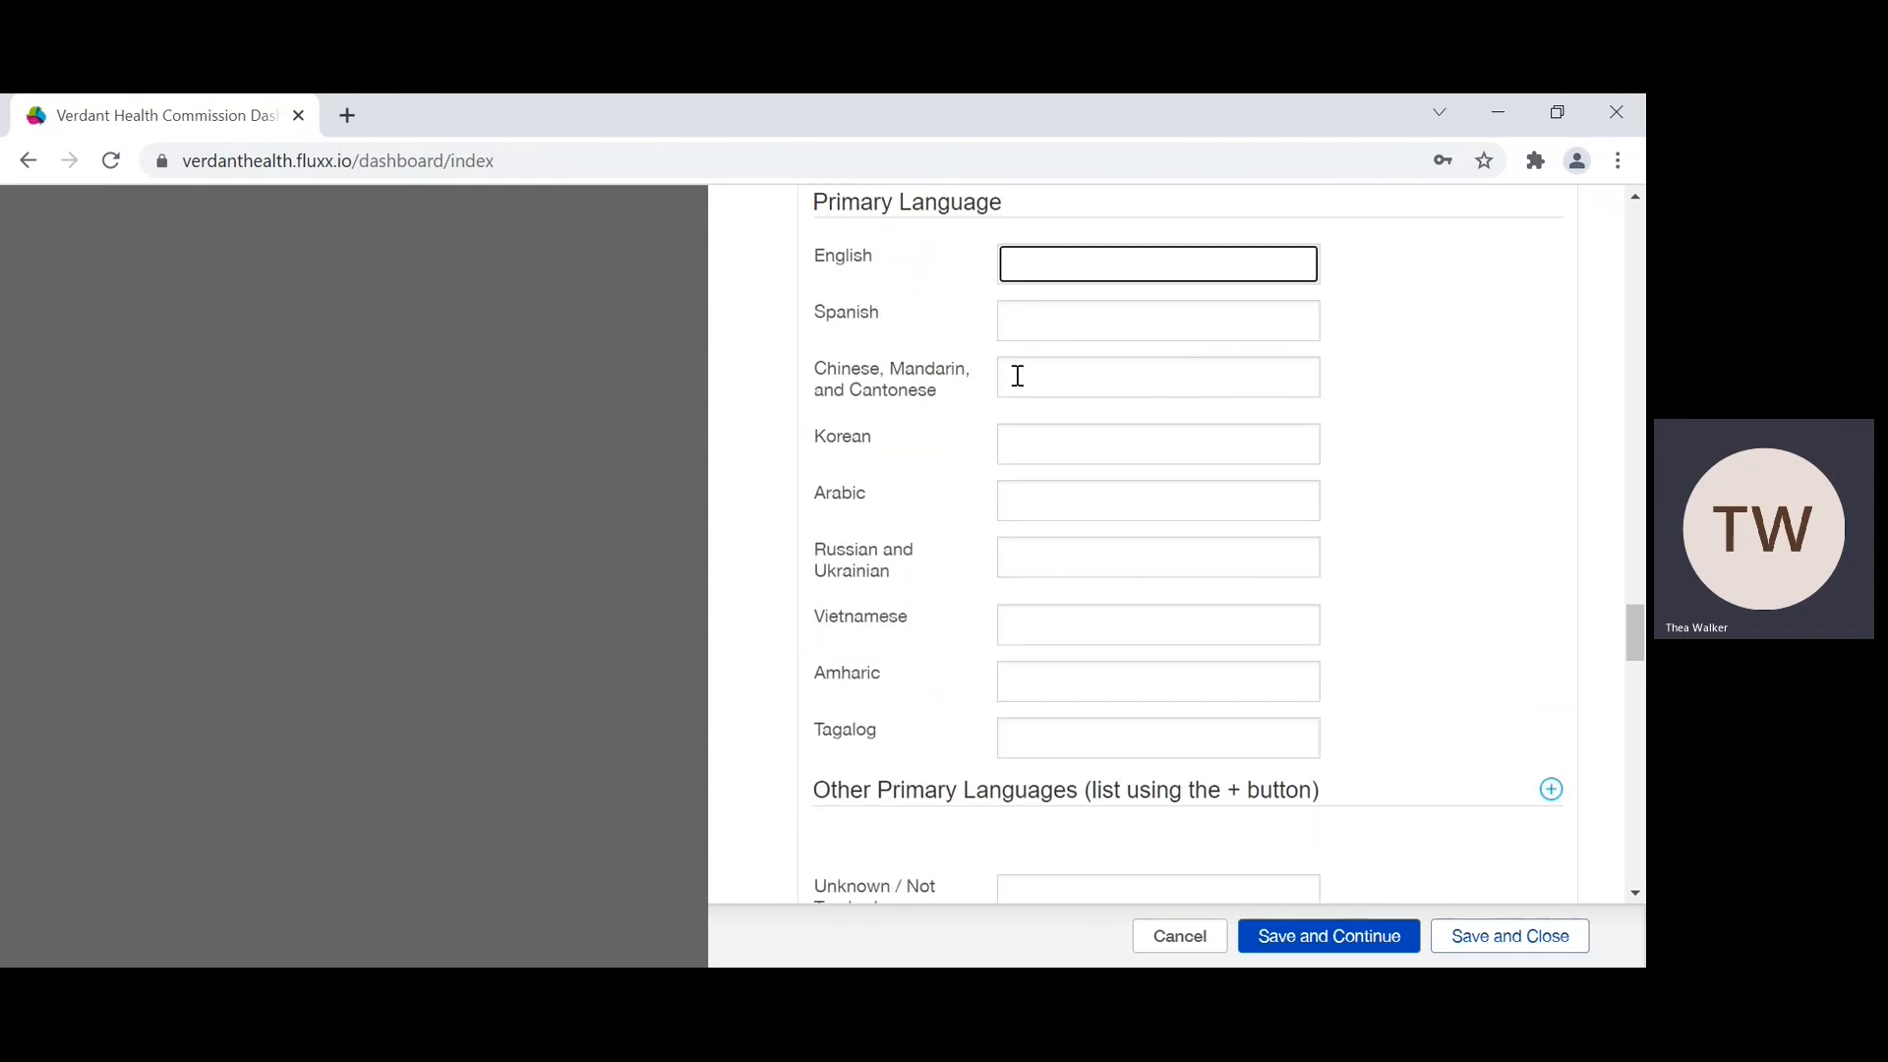
text(0)
click(1022, 308)
text(10)
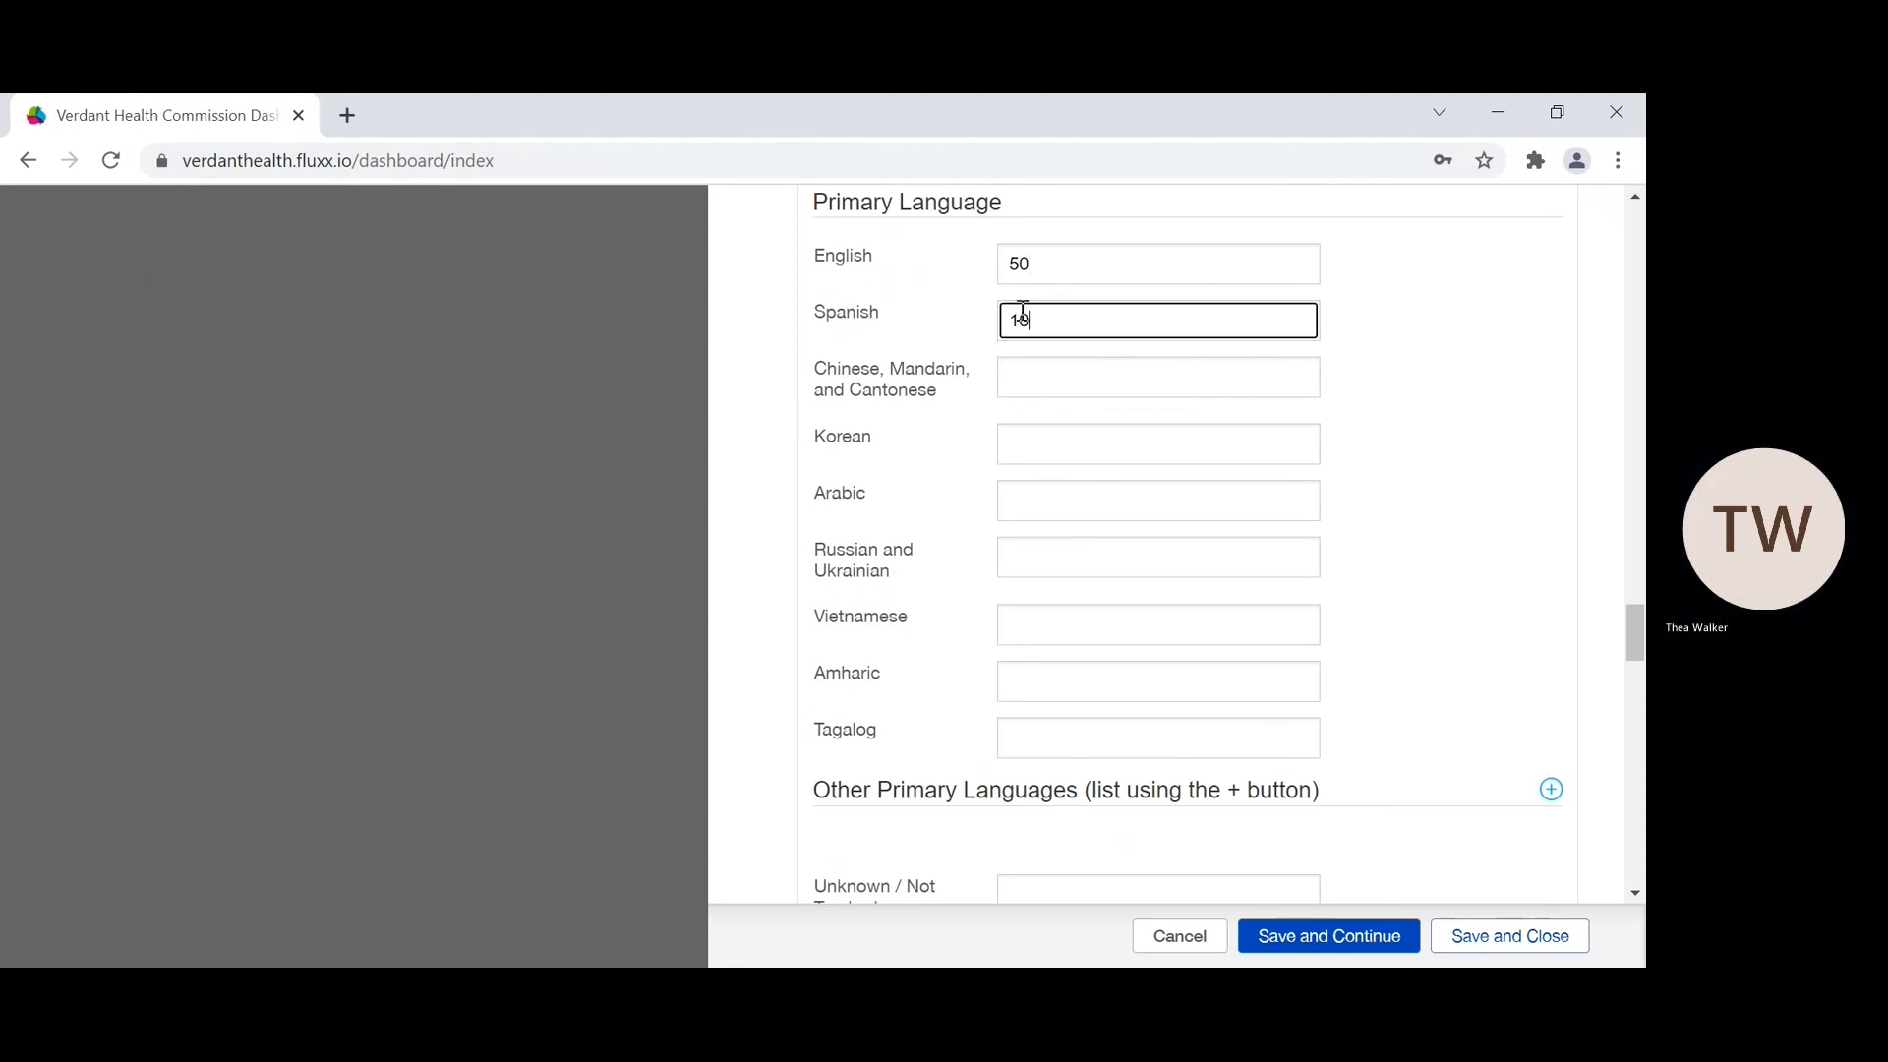
Step: Set the Primary Language counts to 10 Chinese, Mandarin, and Cantonese, 10 Korean and 10 Arabic
click(1020, 394)
text(10)
scroll(1020, 391, down, 5)
scroll(1020, 391, up, 4)
scroll(1019, 398, up, 1)
click(1017, 421)
text(10)
click(1019, 473)
text(10)
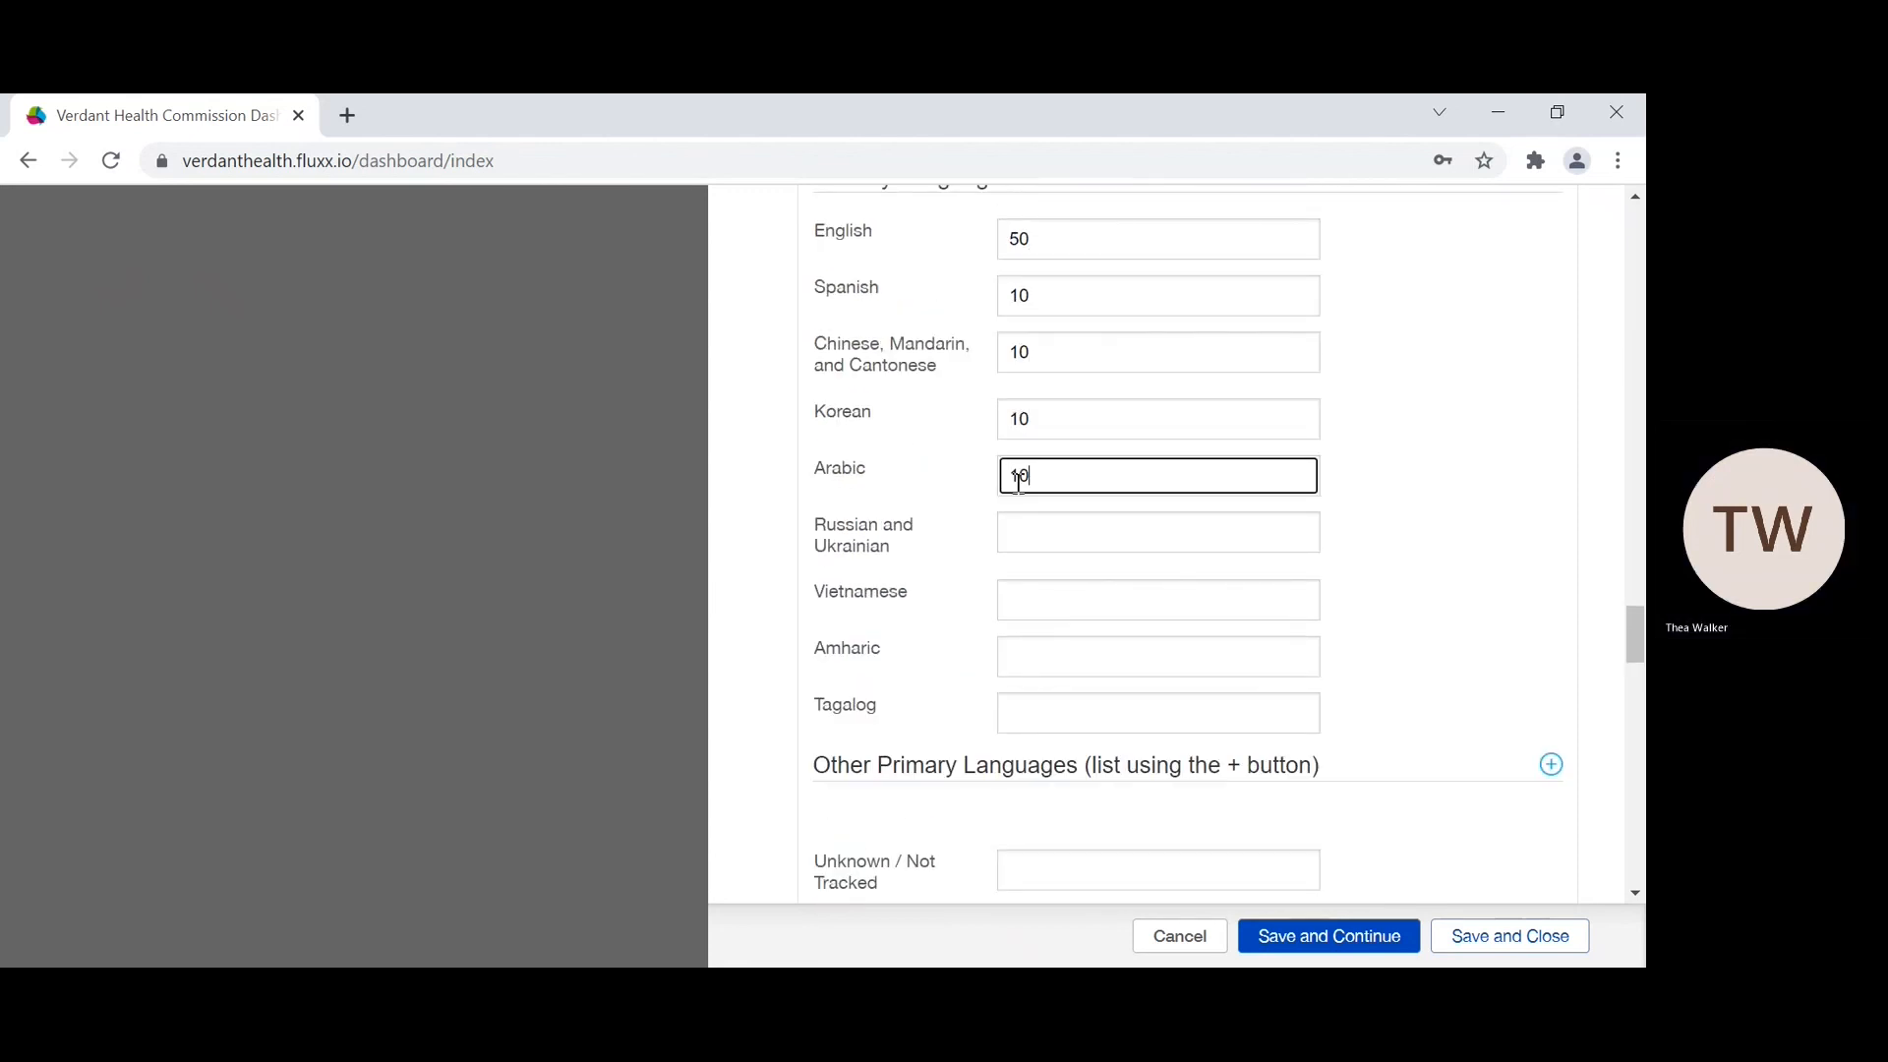
Step: Set the Primary Language counts to 10 Russian and Ukrainian, 20 Vietnamese, 20 Amharic and 20 Tagalog
click(1014, 544)
text(10)
click(1028, 595)
text(20)
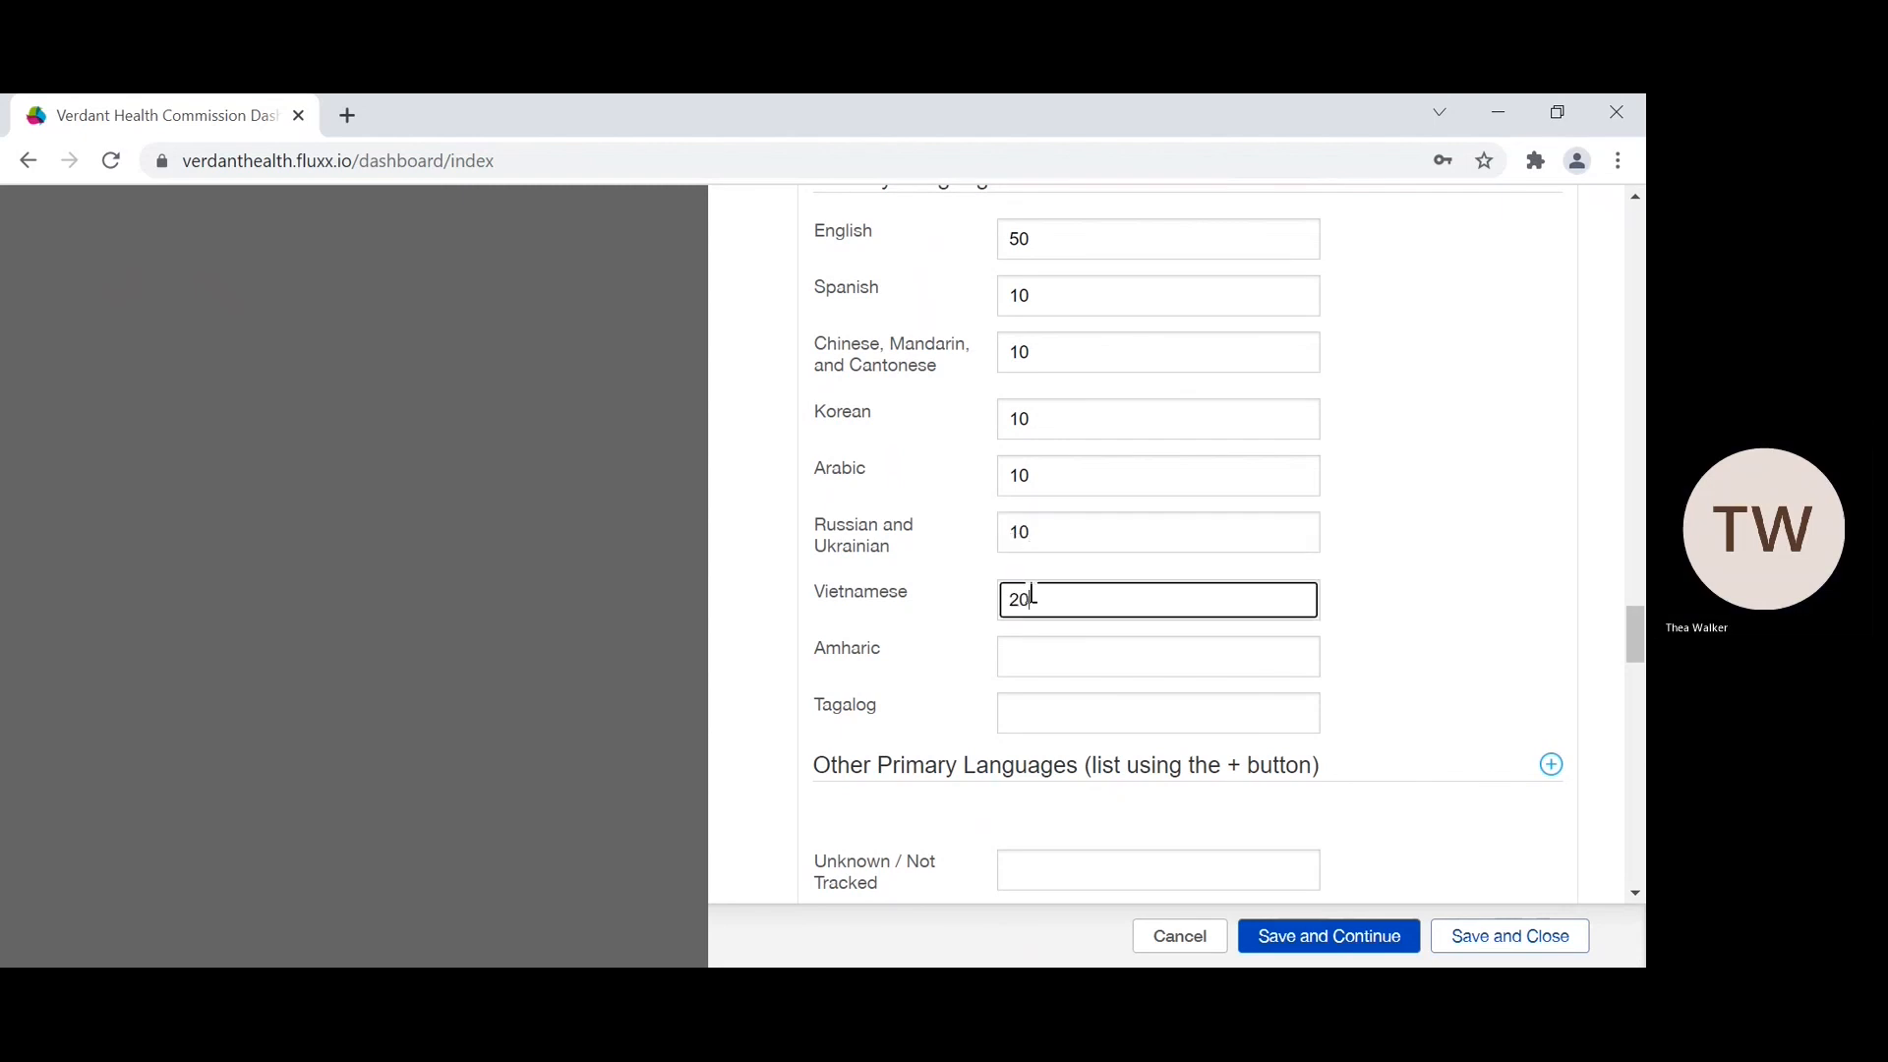
click(1035, 652)
text(20)
click(1035, 707)
text(10)
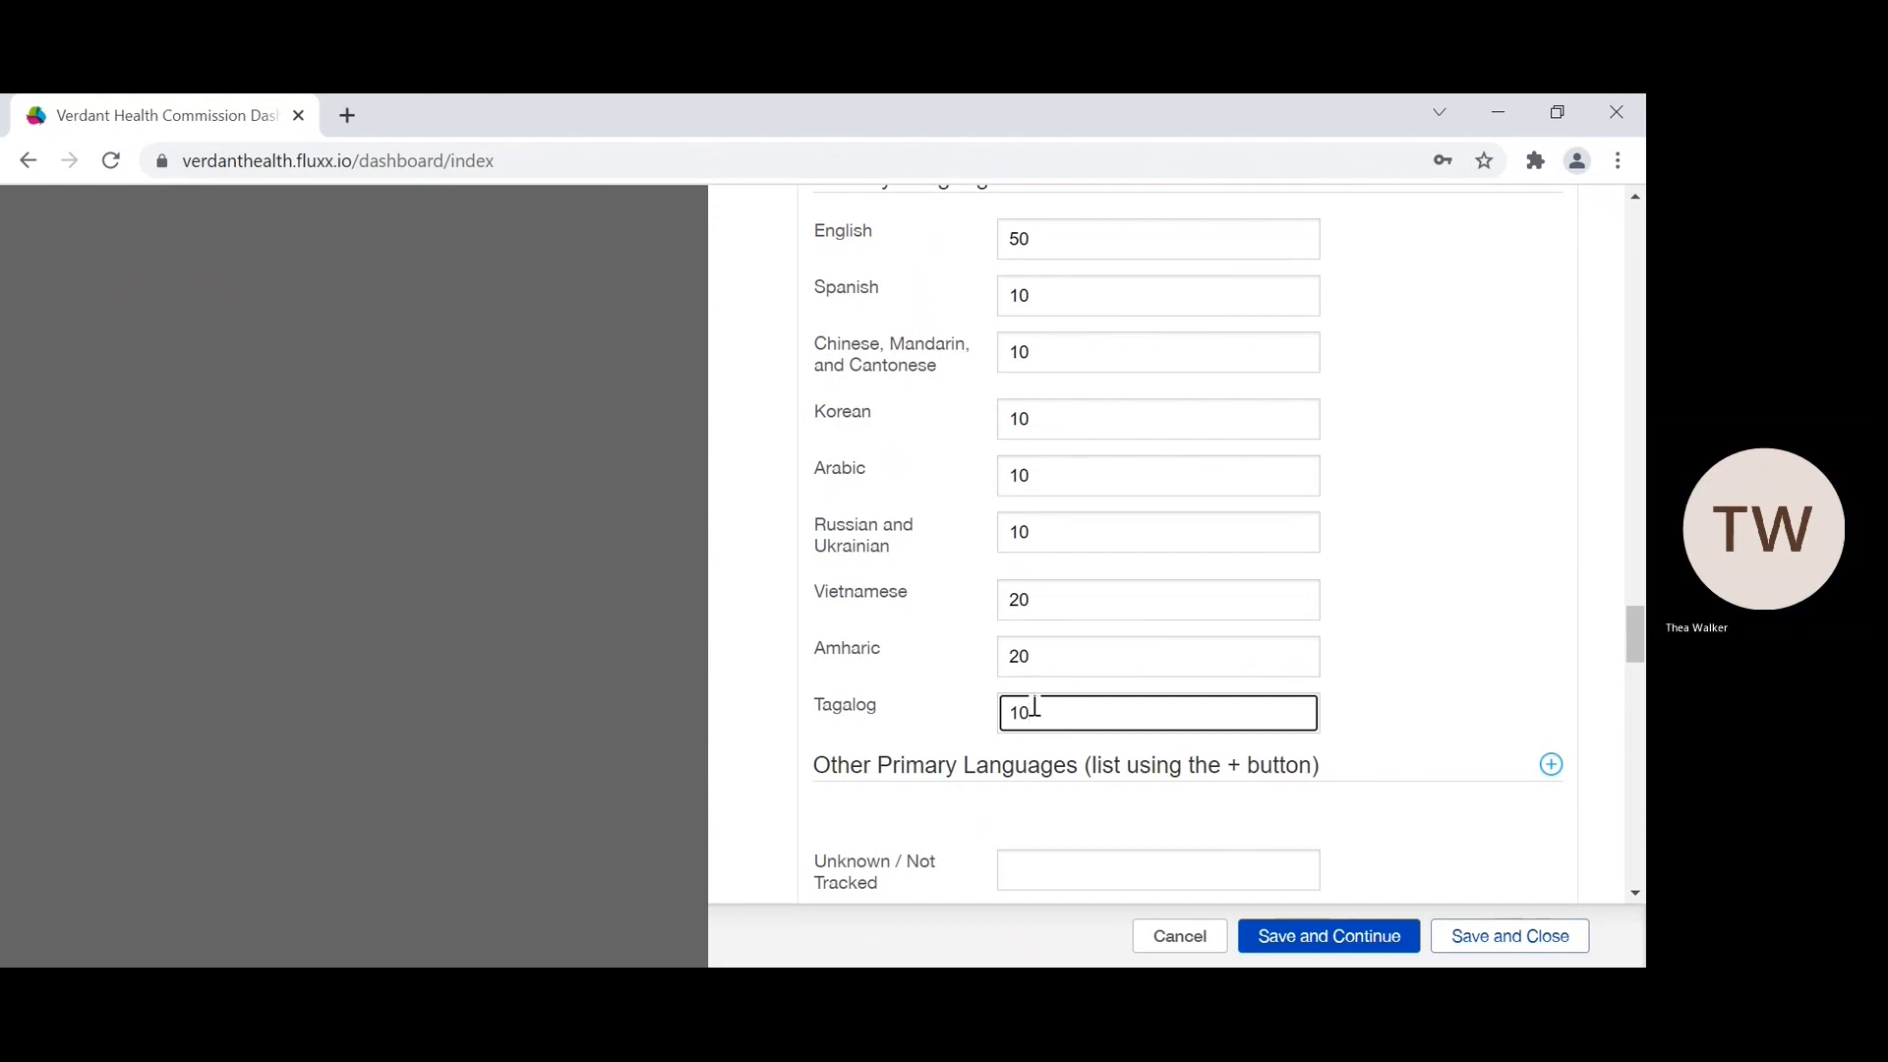
scroll(1034, 707, down, 2)
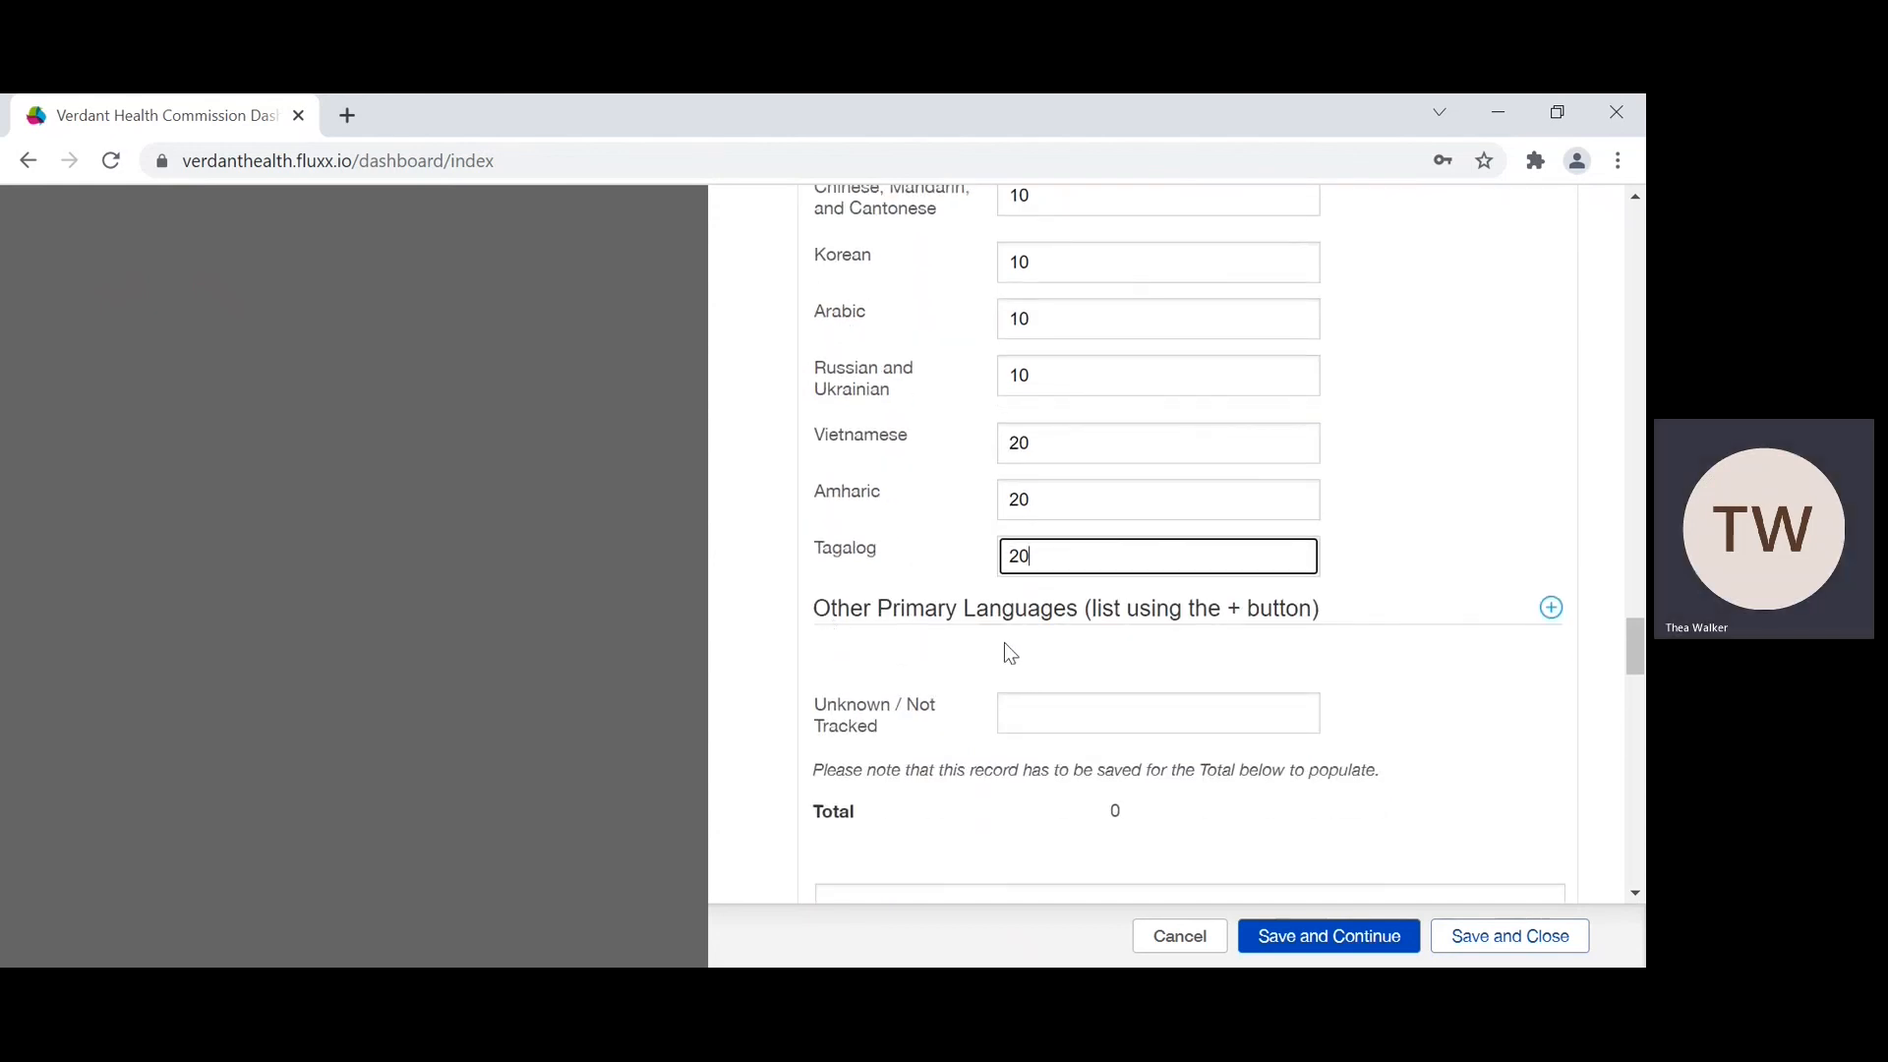
Step: Add Japanese with a result of 40 to the Other Primary Languages list
scroll(1005, 641, up, 2)
scroll(1005, 641, down, 1)
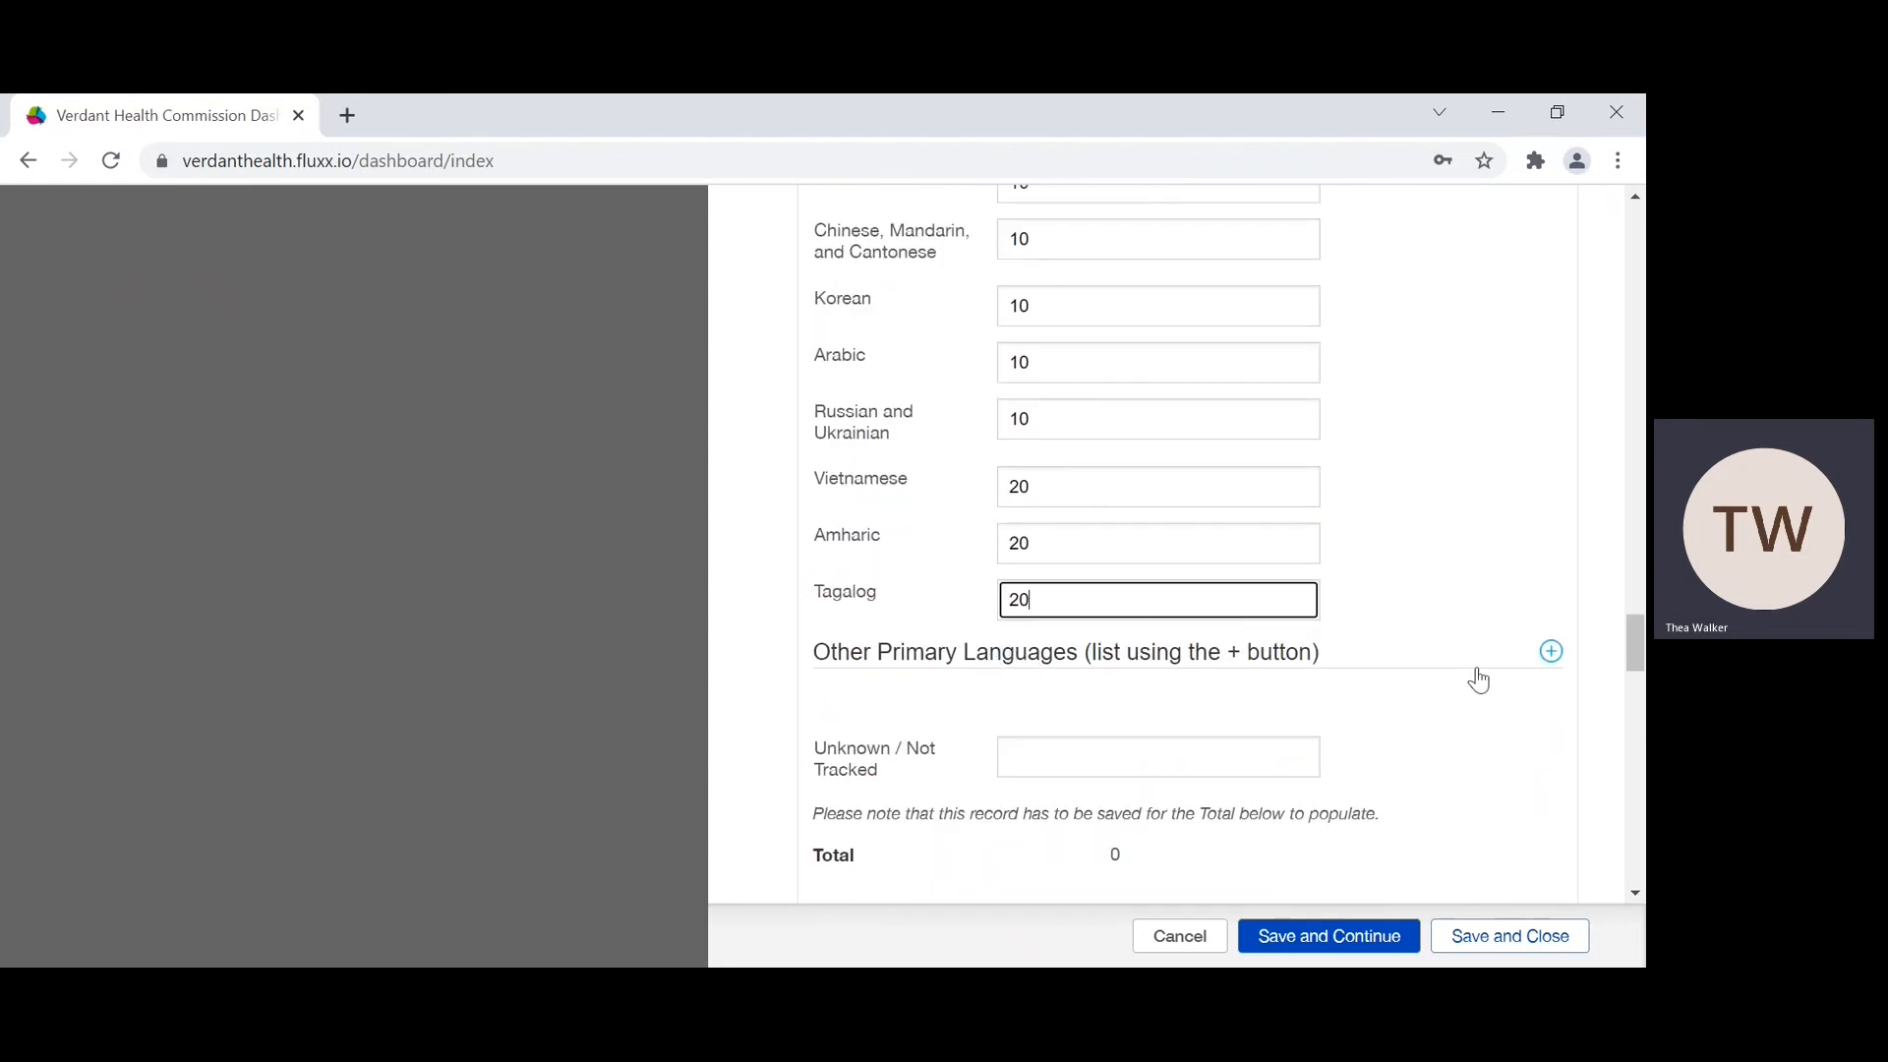
click(1552, 652)
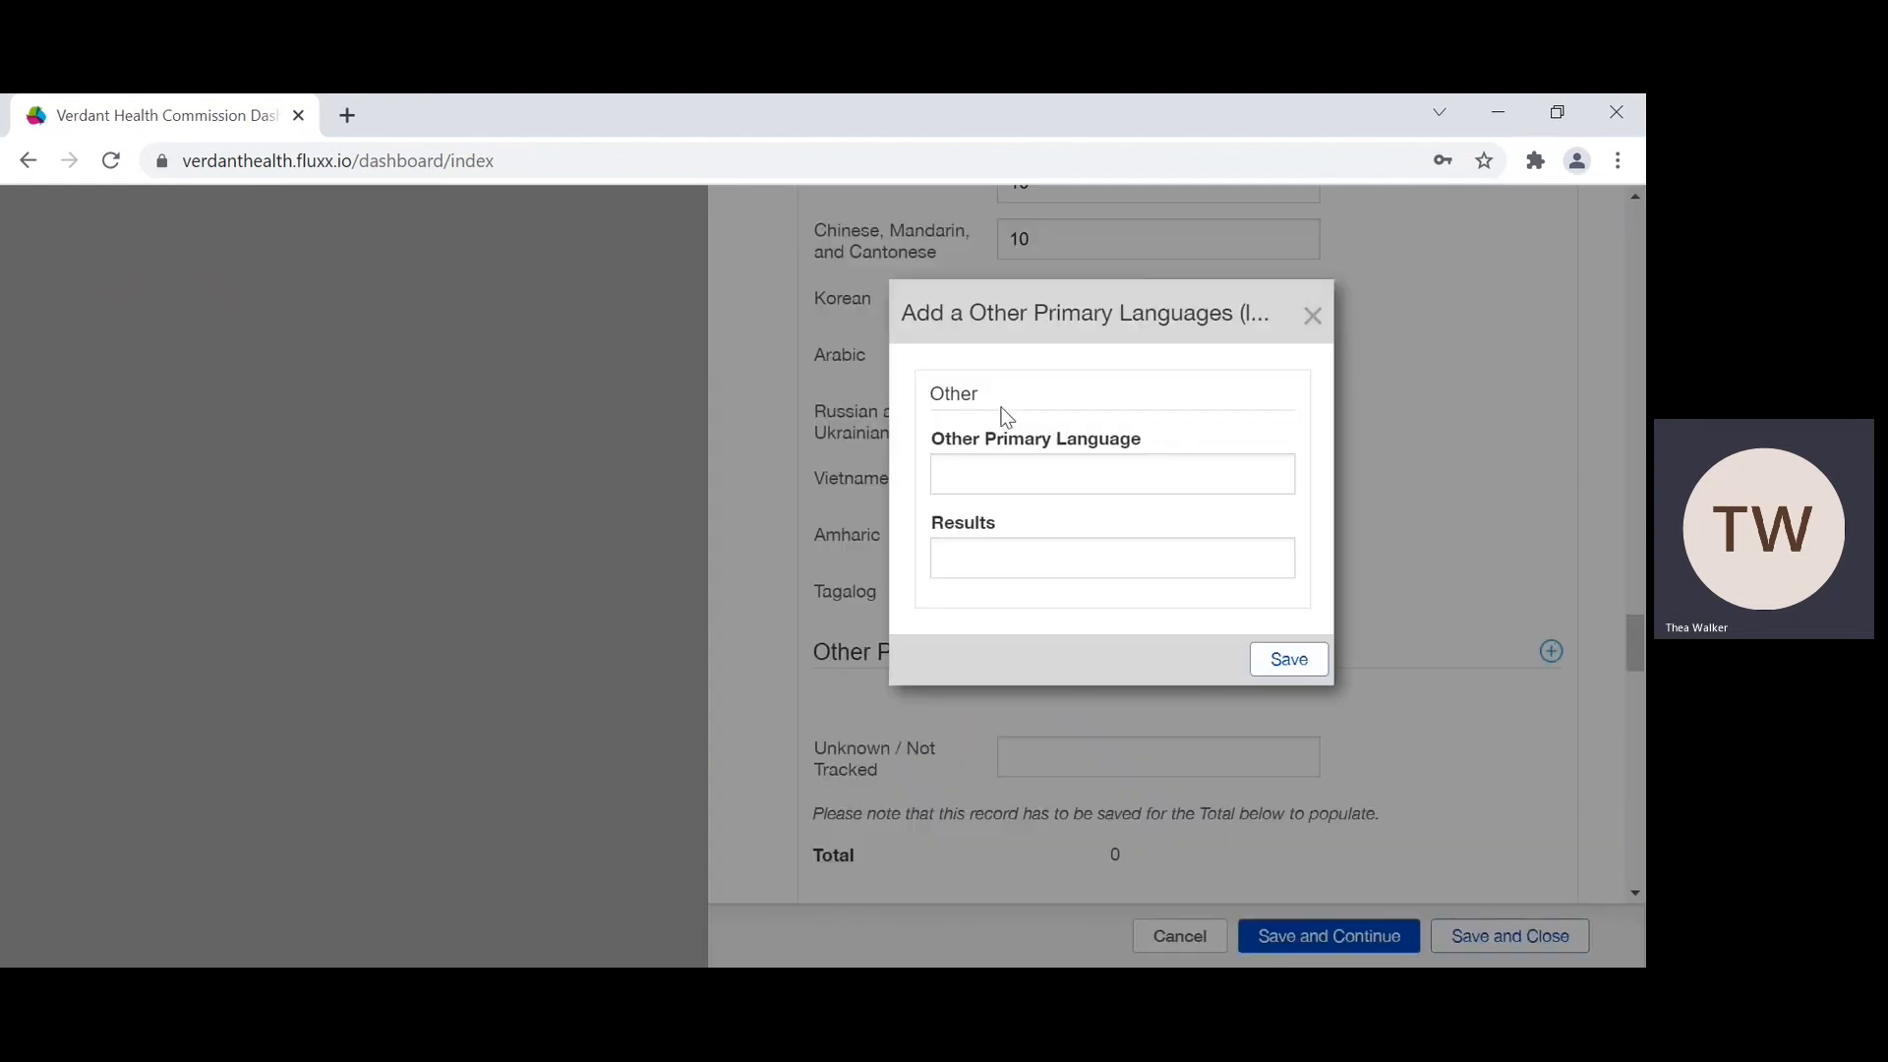
click(1000, 469)
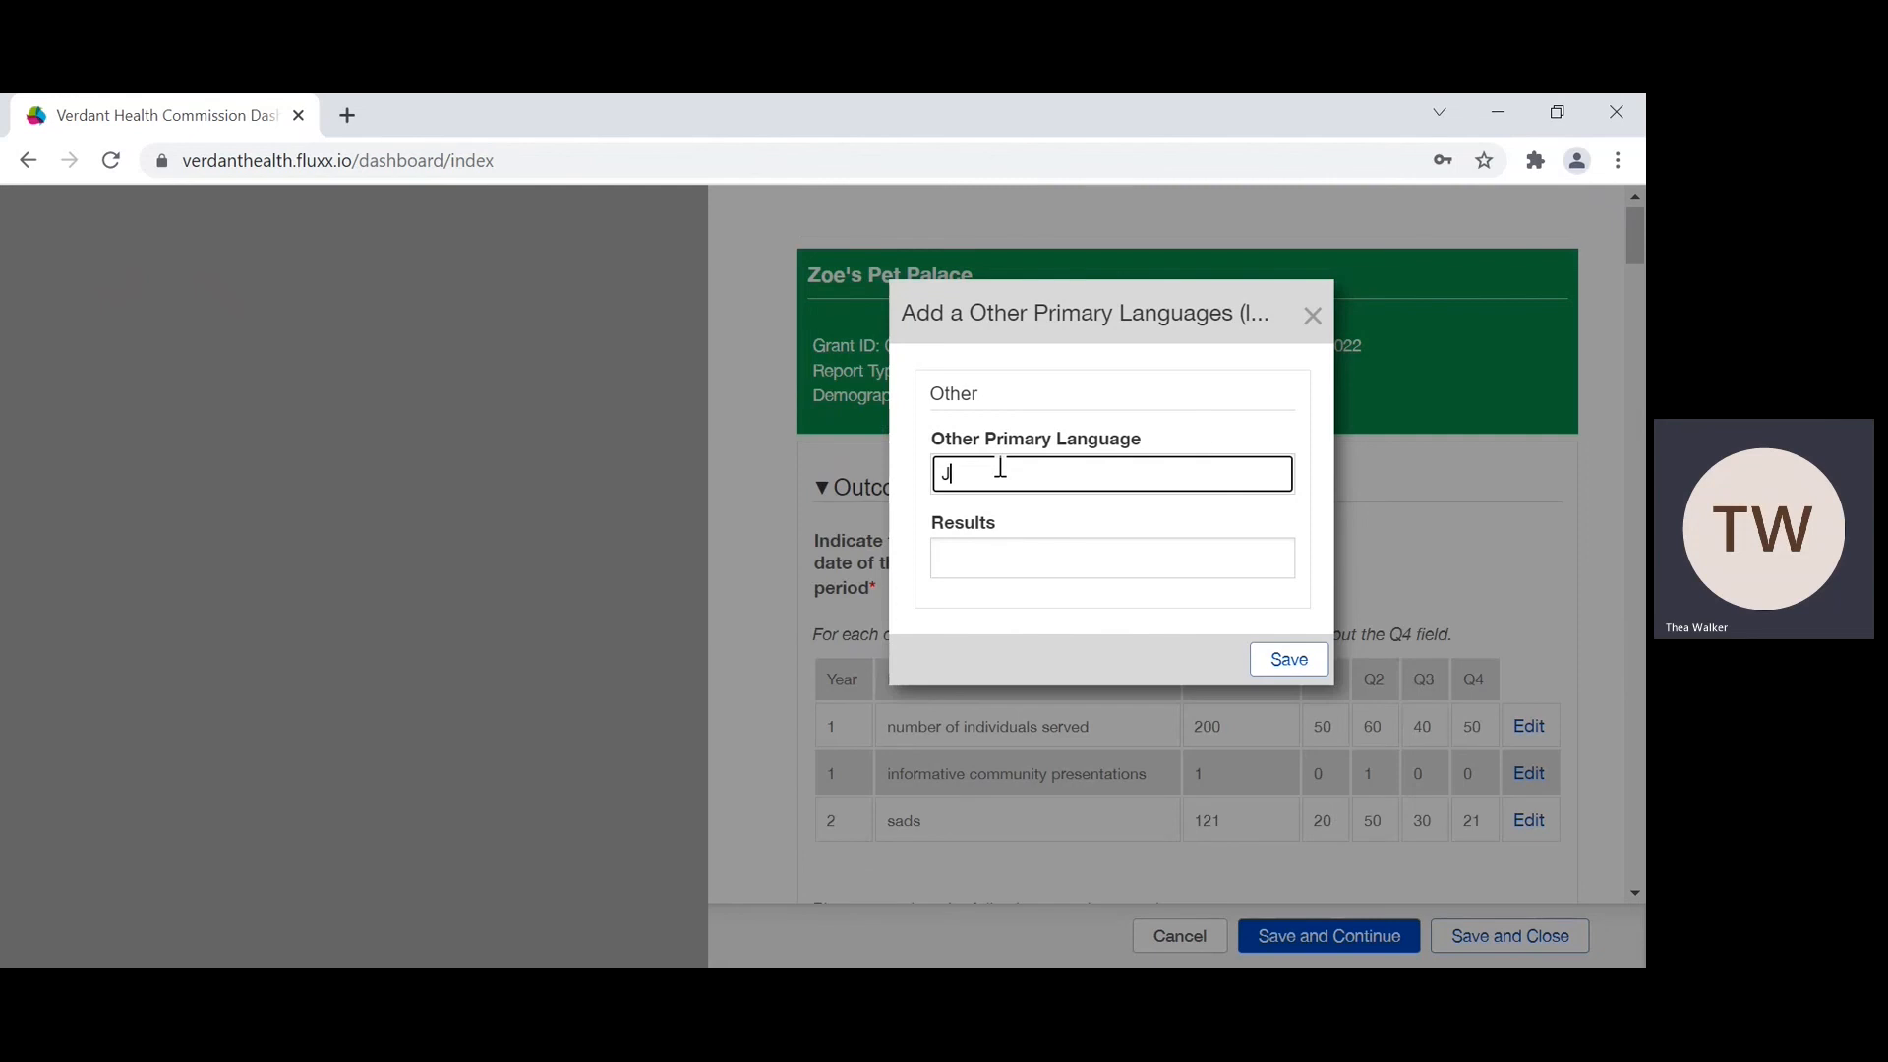
text(panes)
key(BackSpace)
text(e)
click(959, 558)
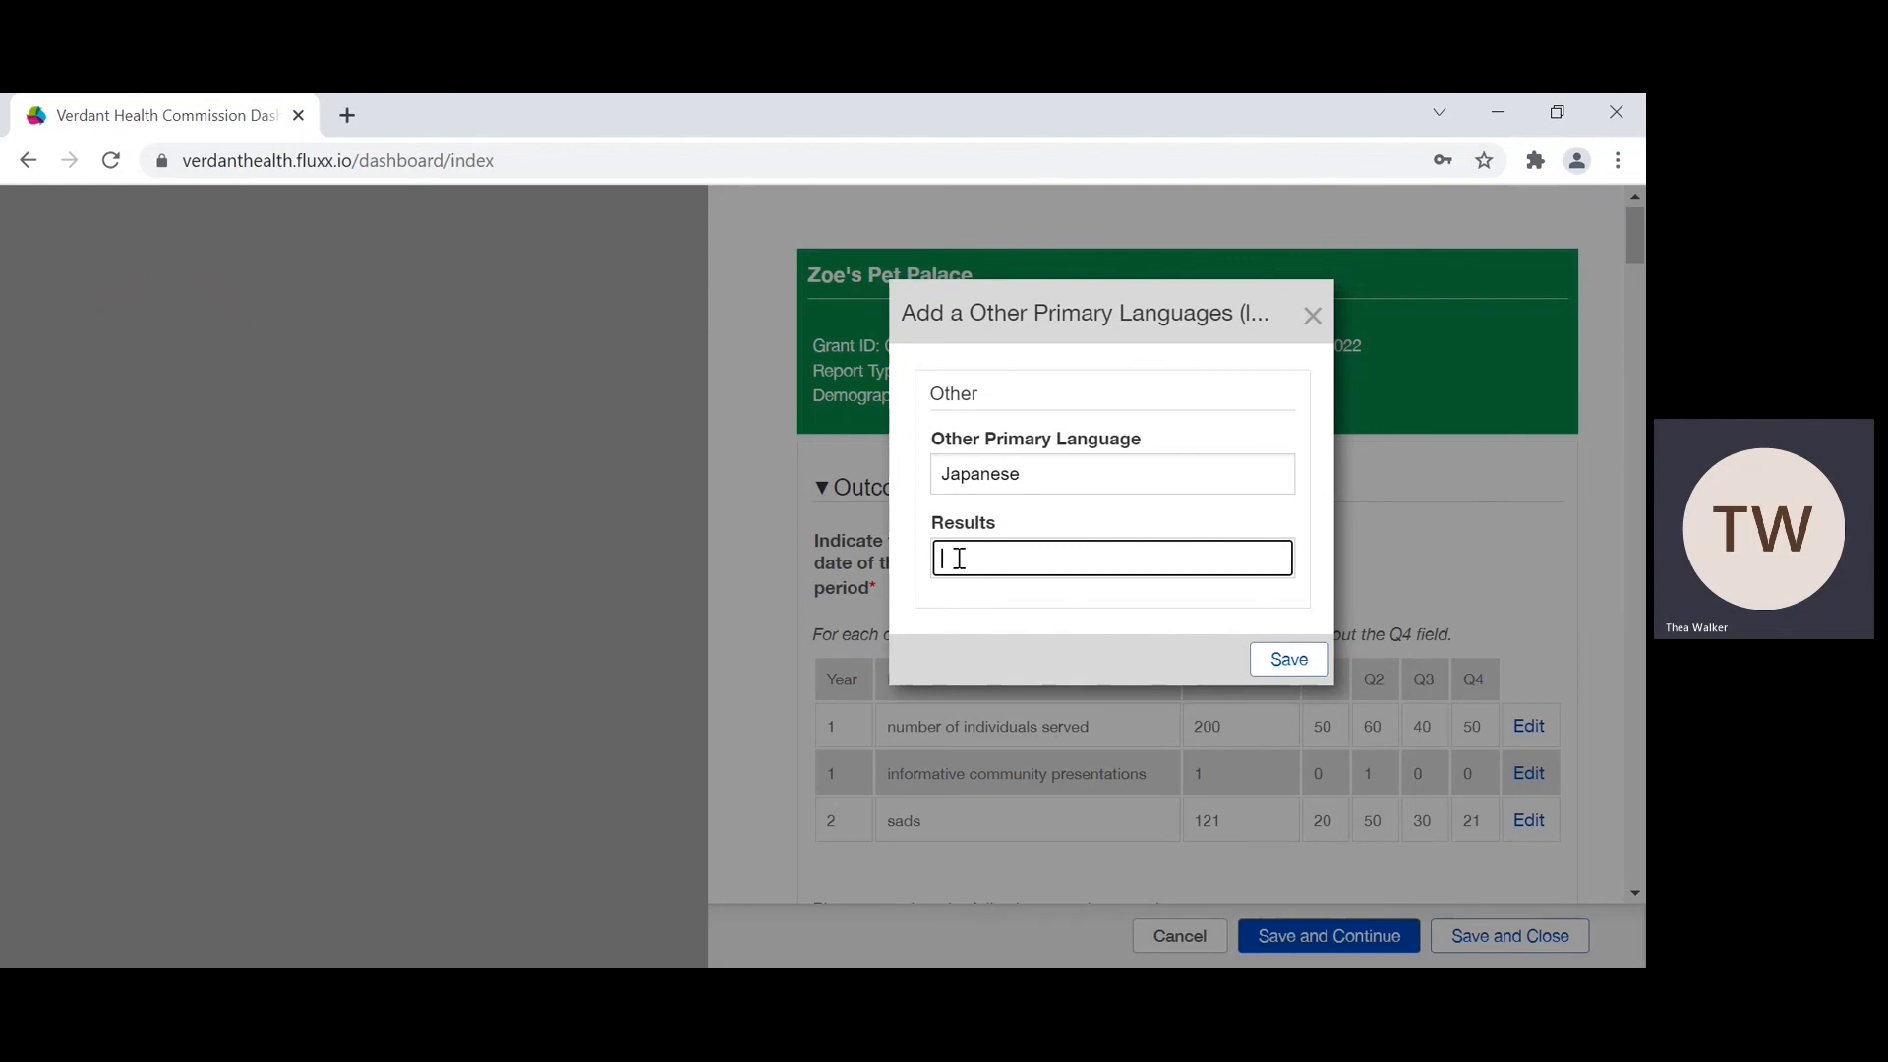
text(40)
click(1300, 672)
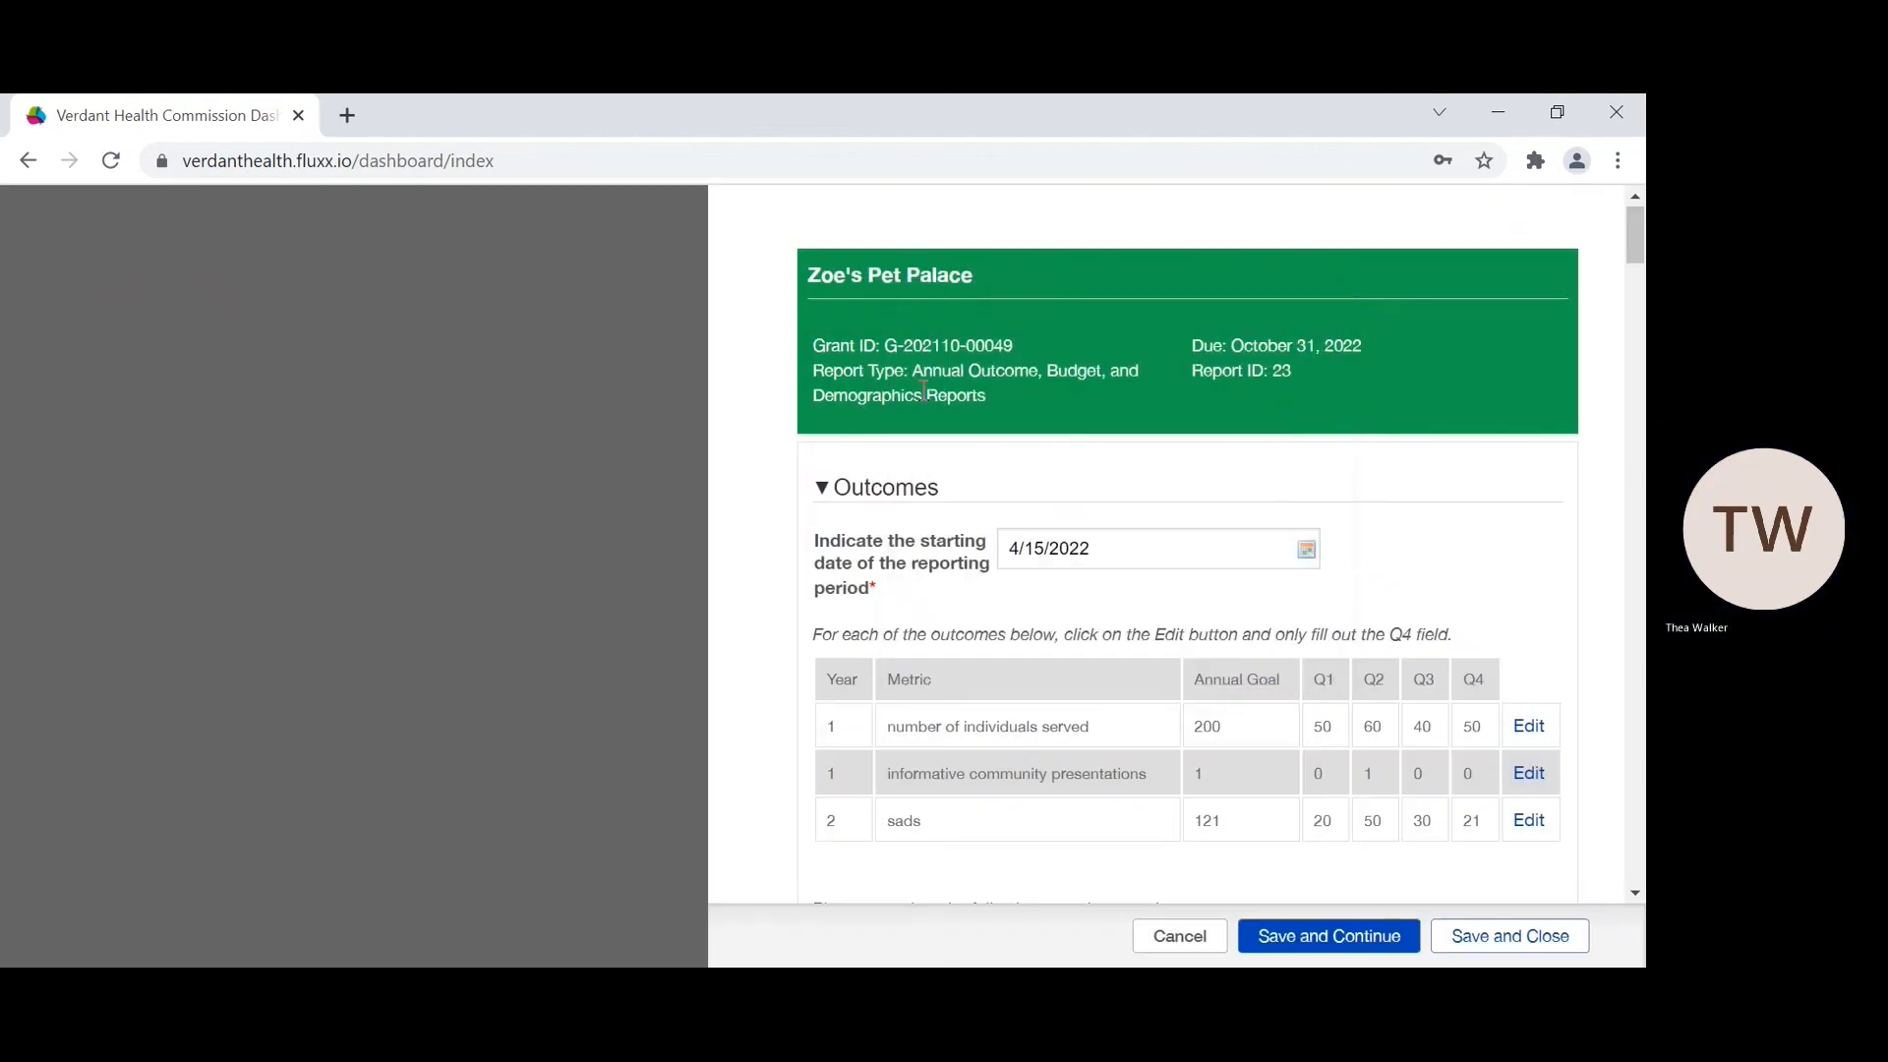
scroll(846, 361, down, 2)
scroll(845, 361, down, 20)
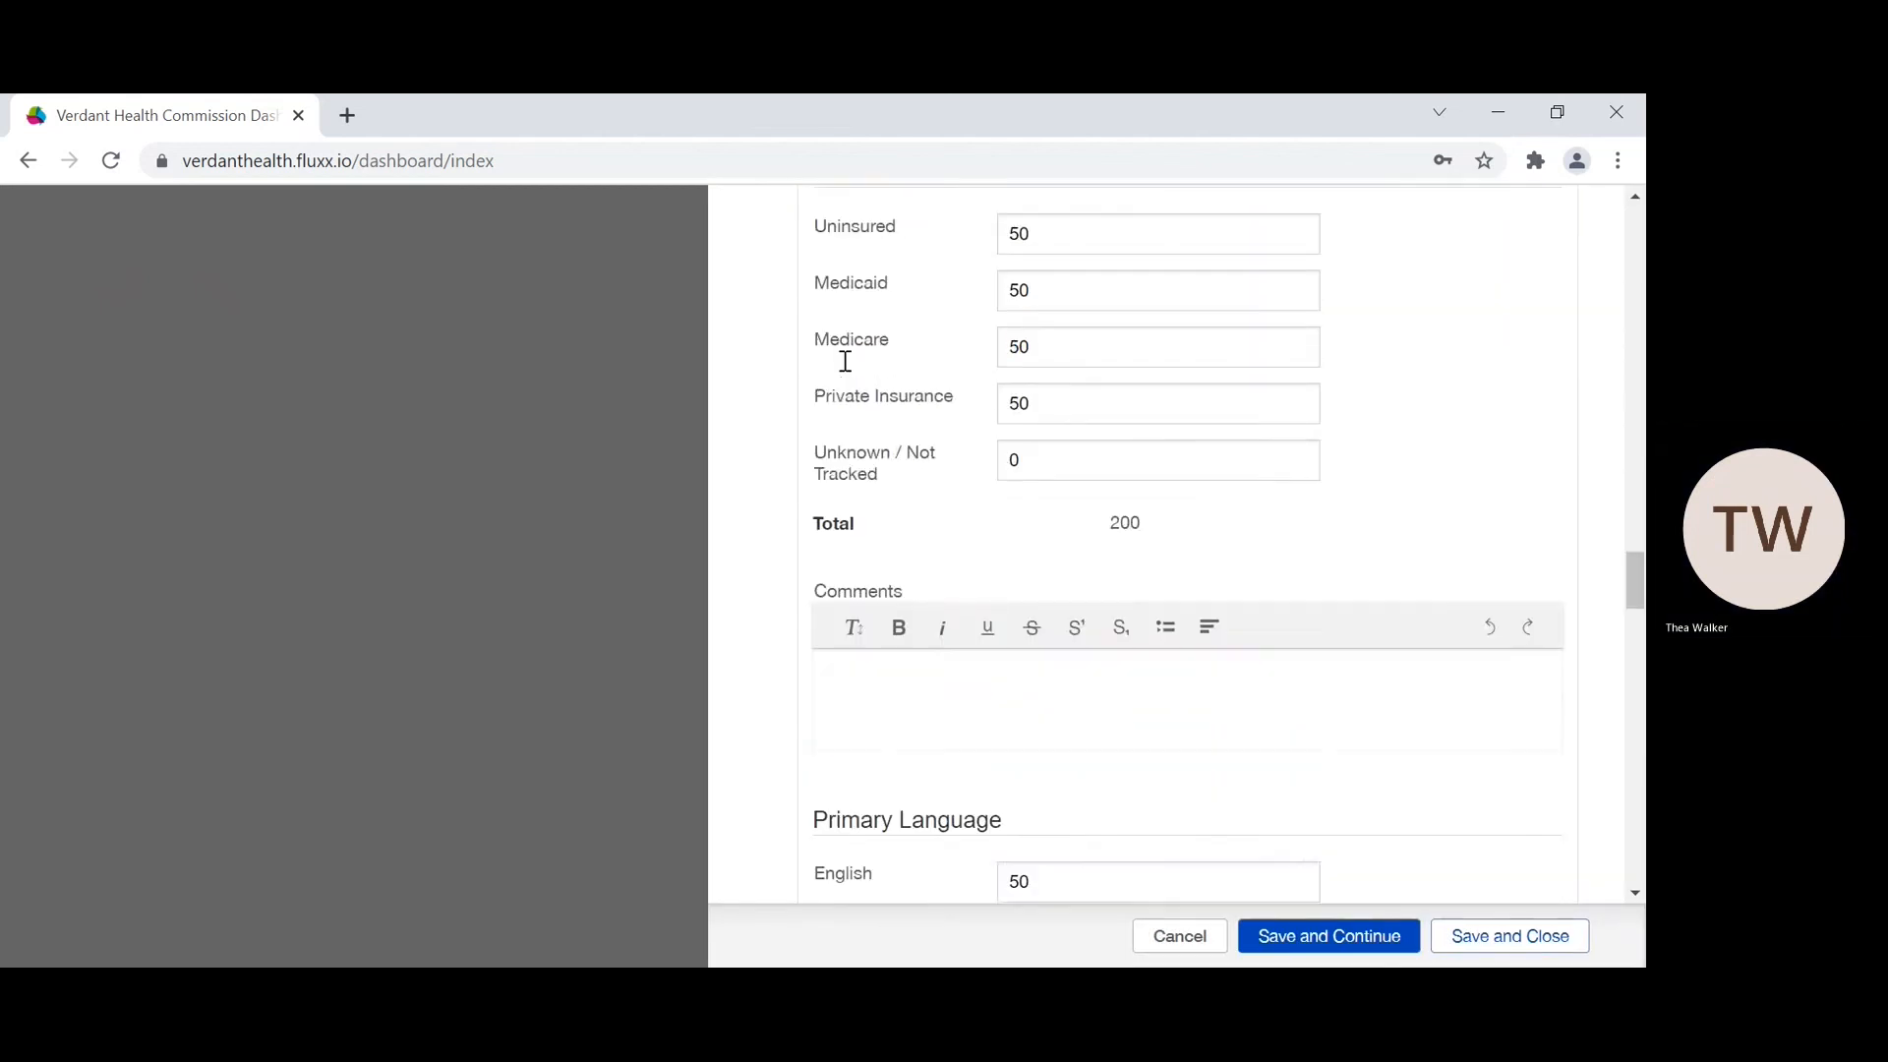
scroll(842, 360, up, 1)
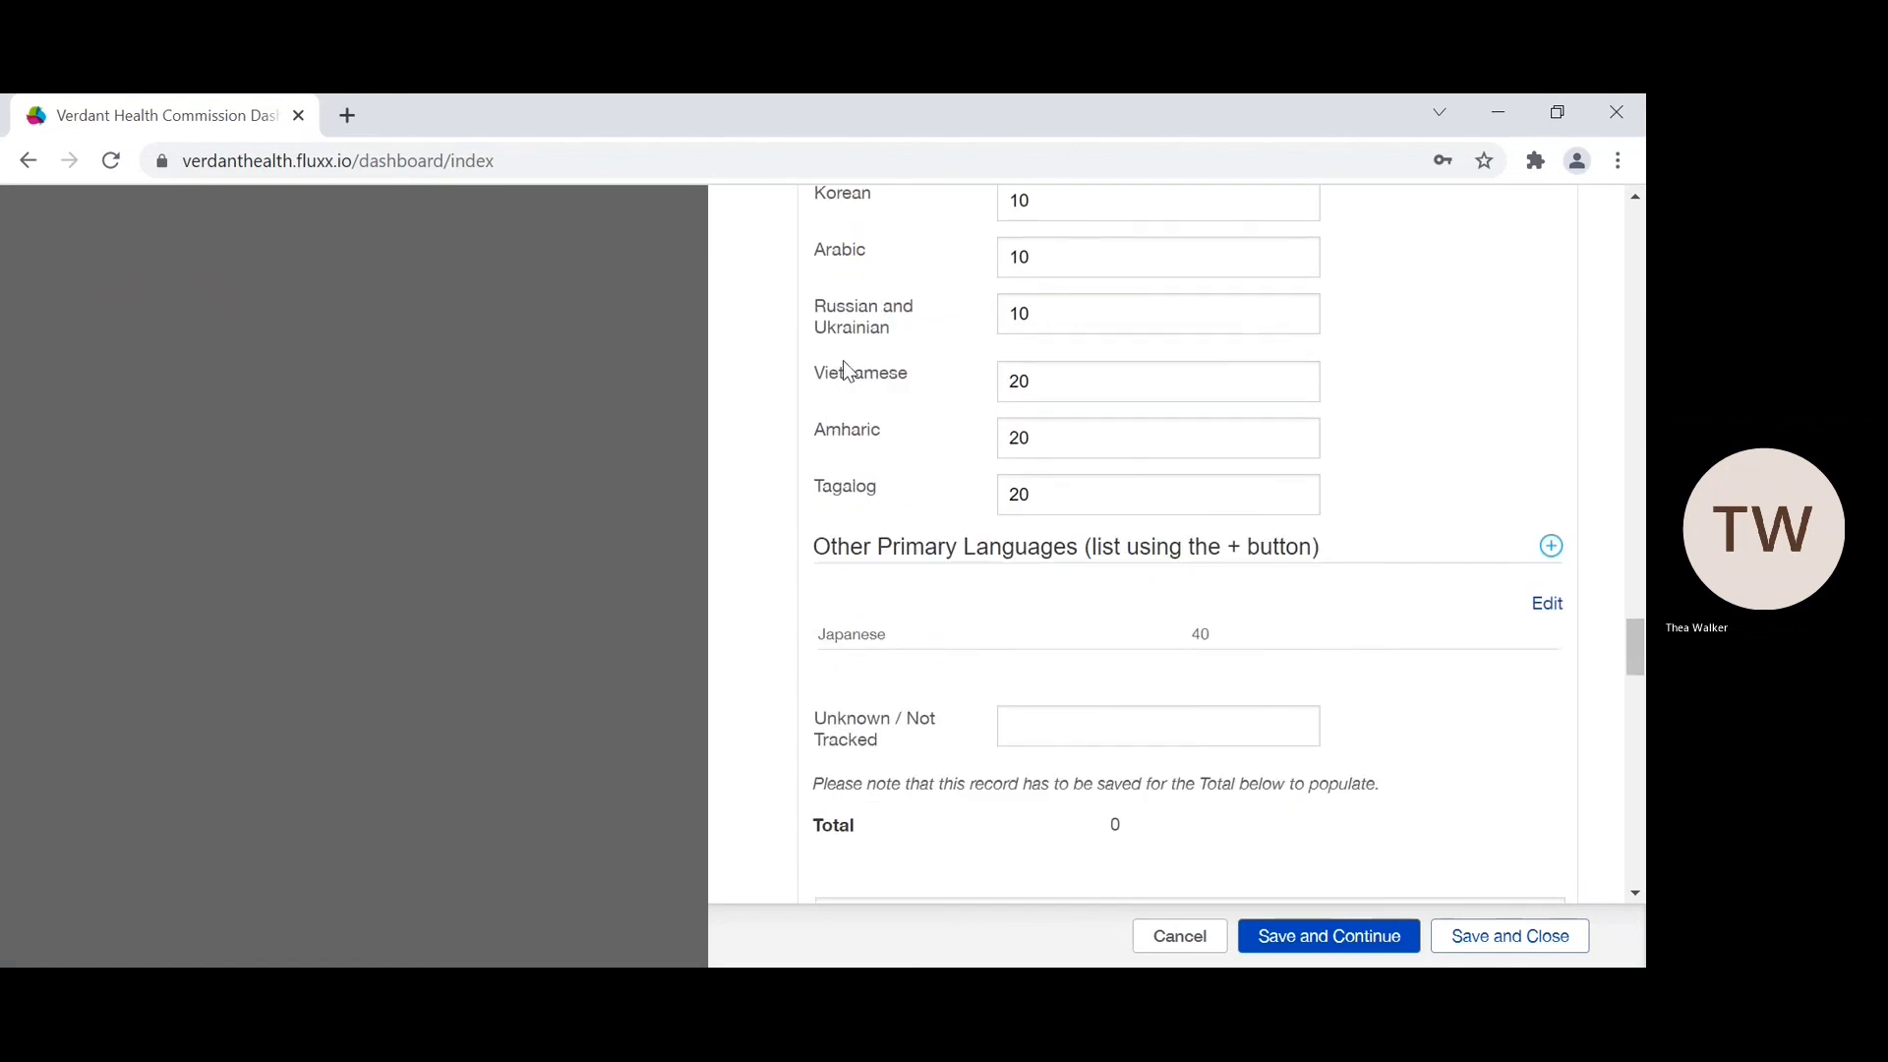
scroll(842, 359, down, 2)
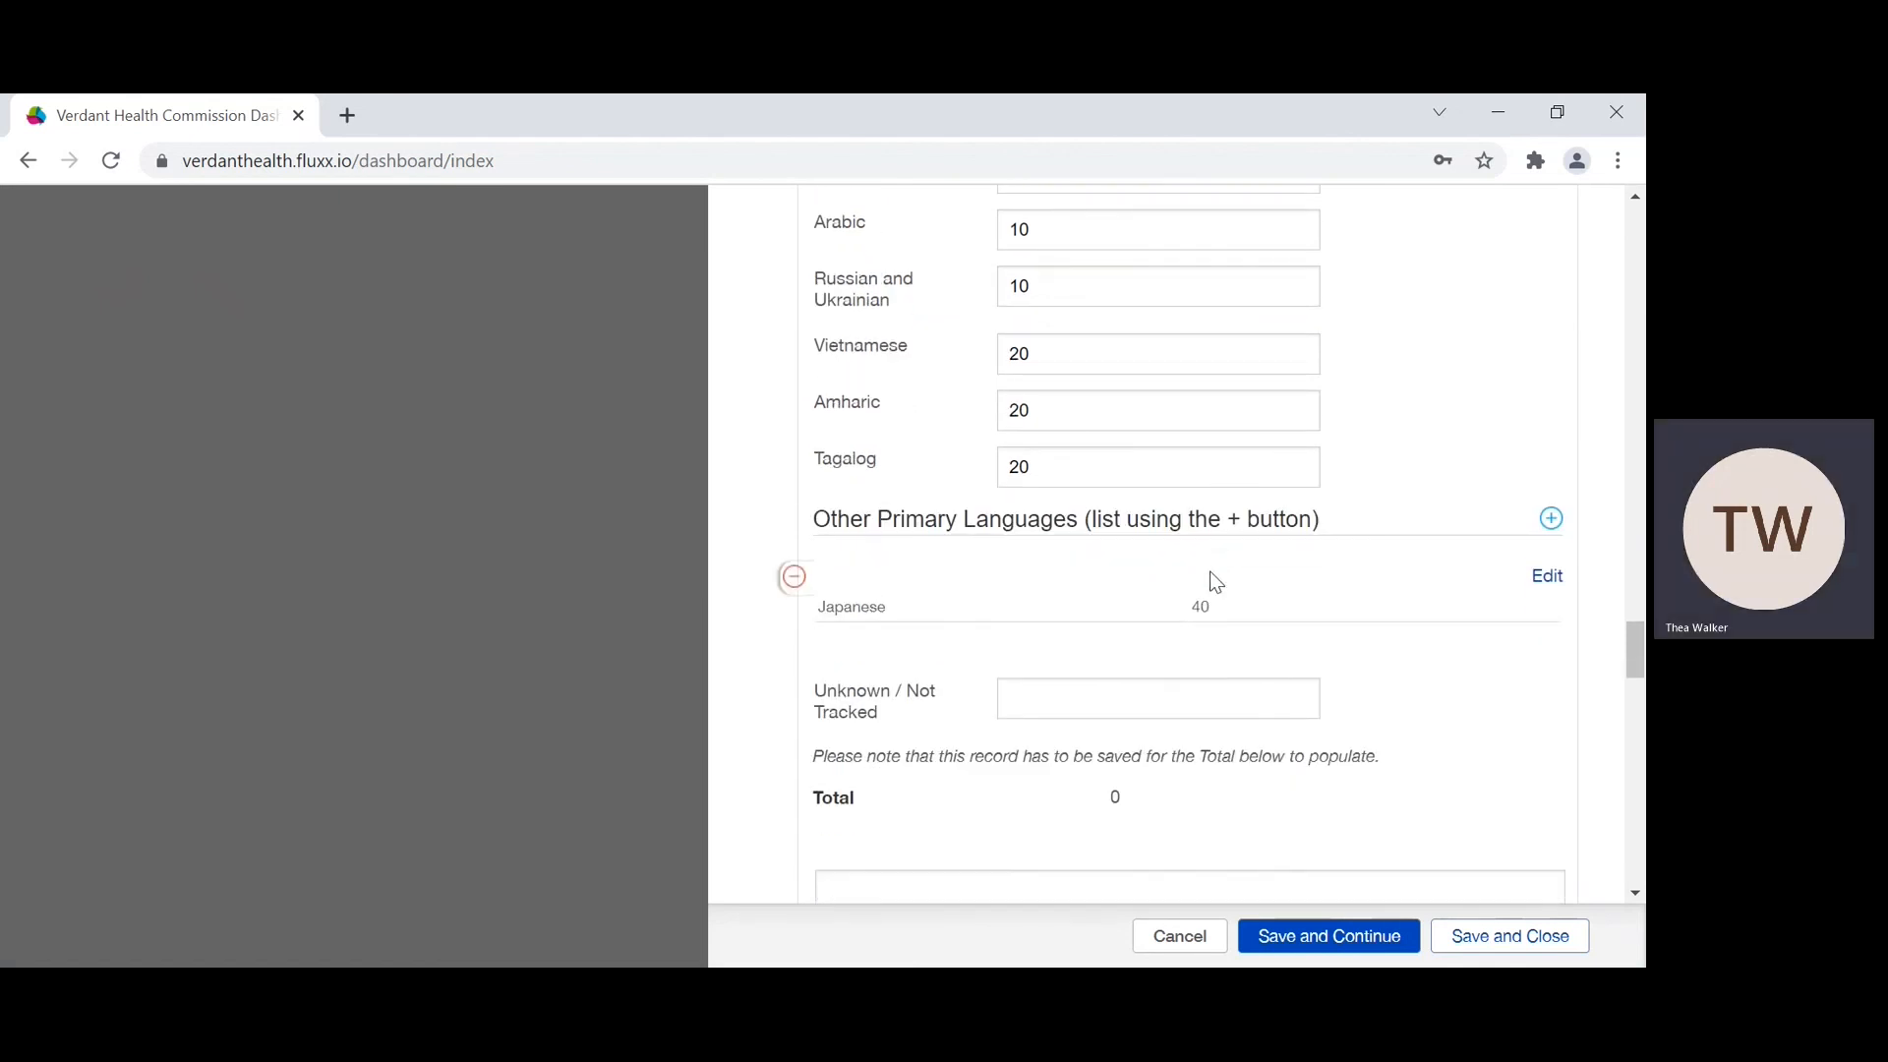
Step: Set the Unknown / Not Tracked count for primary languages to 0 and save the report while keeping it open for editing
scroll(1211, 575, down, 1)
click(1113, 573)
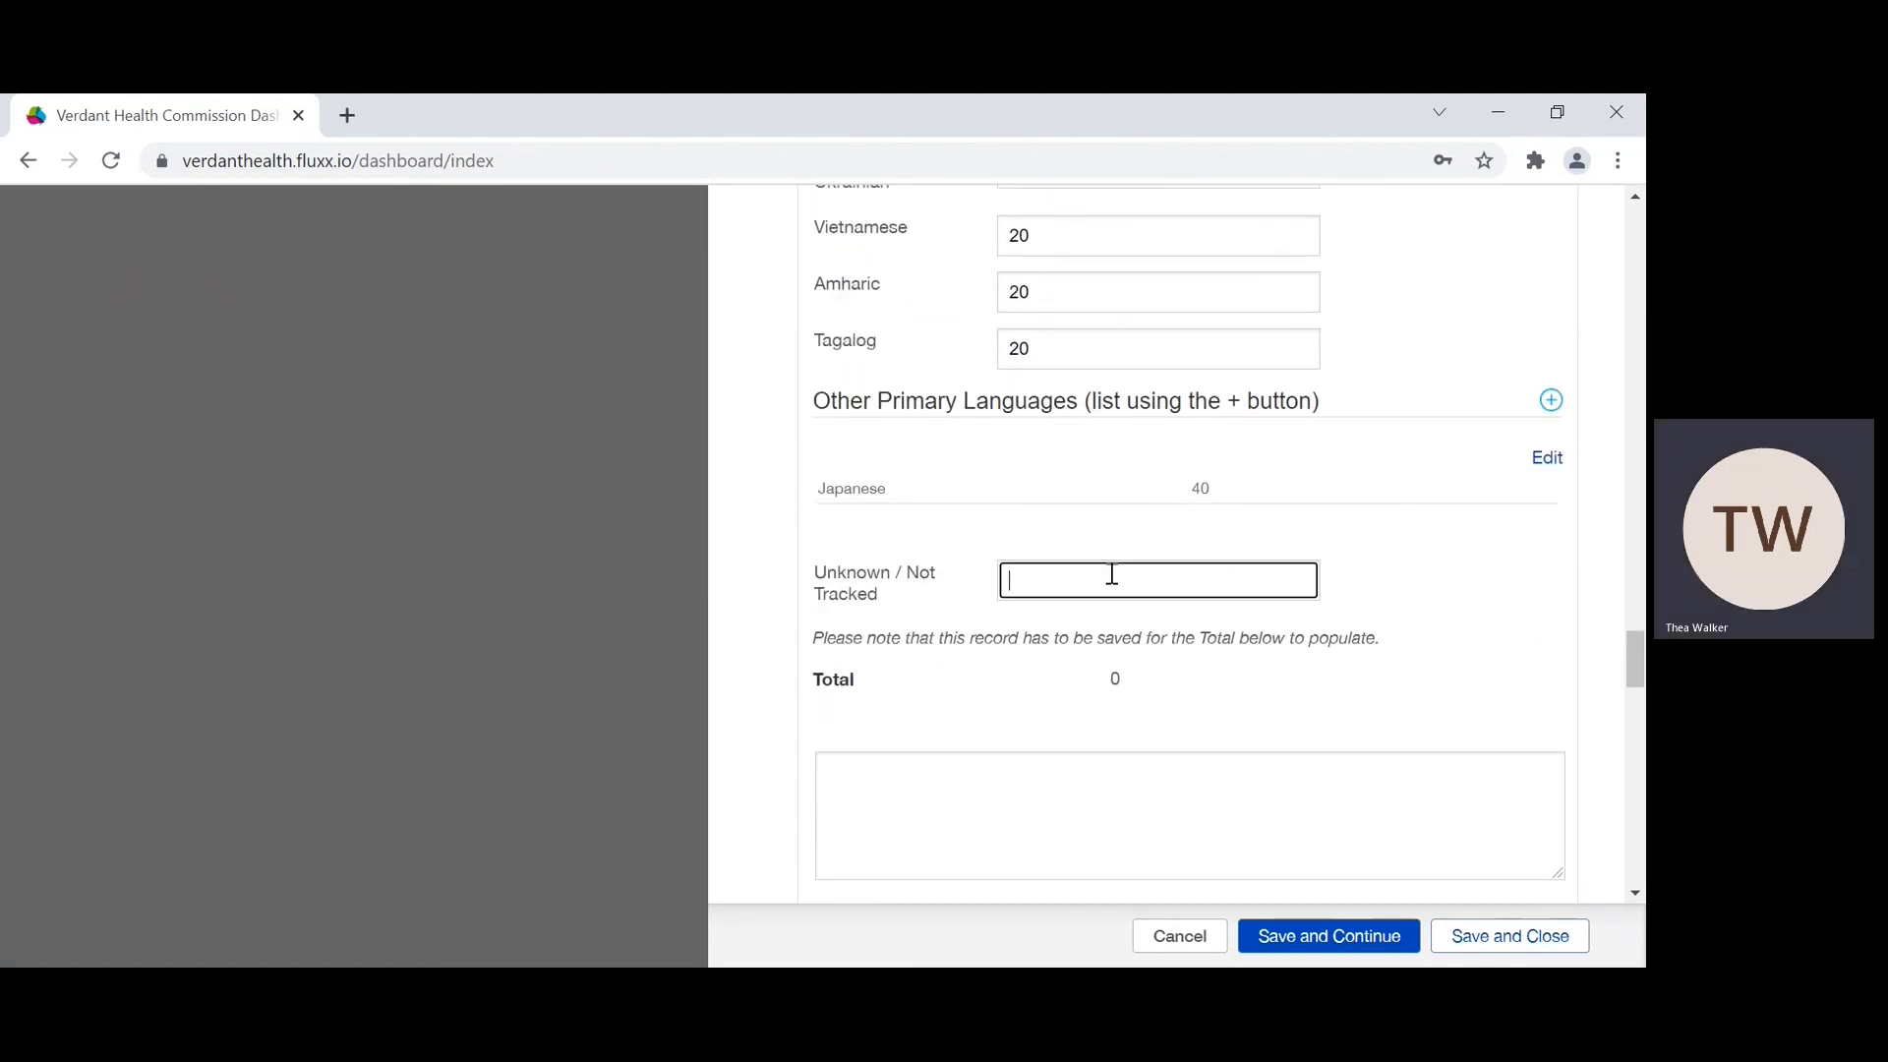
scroll(1112, 573, down, 1)
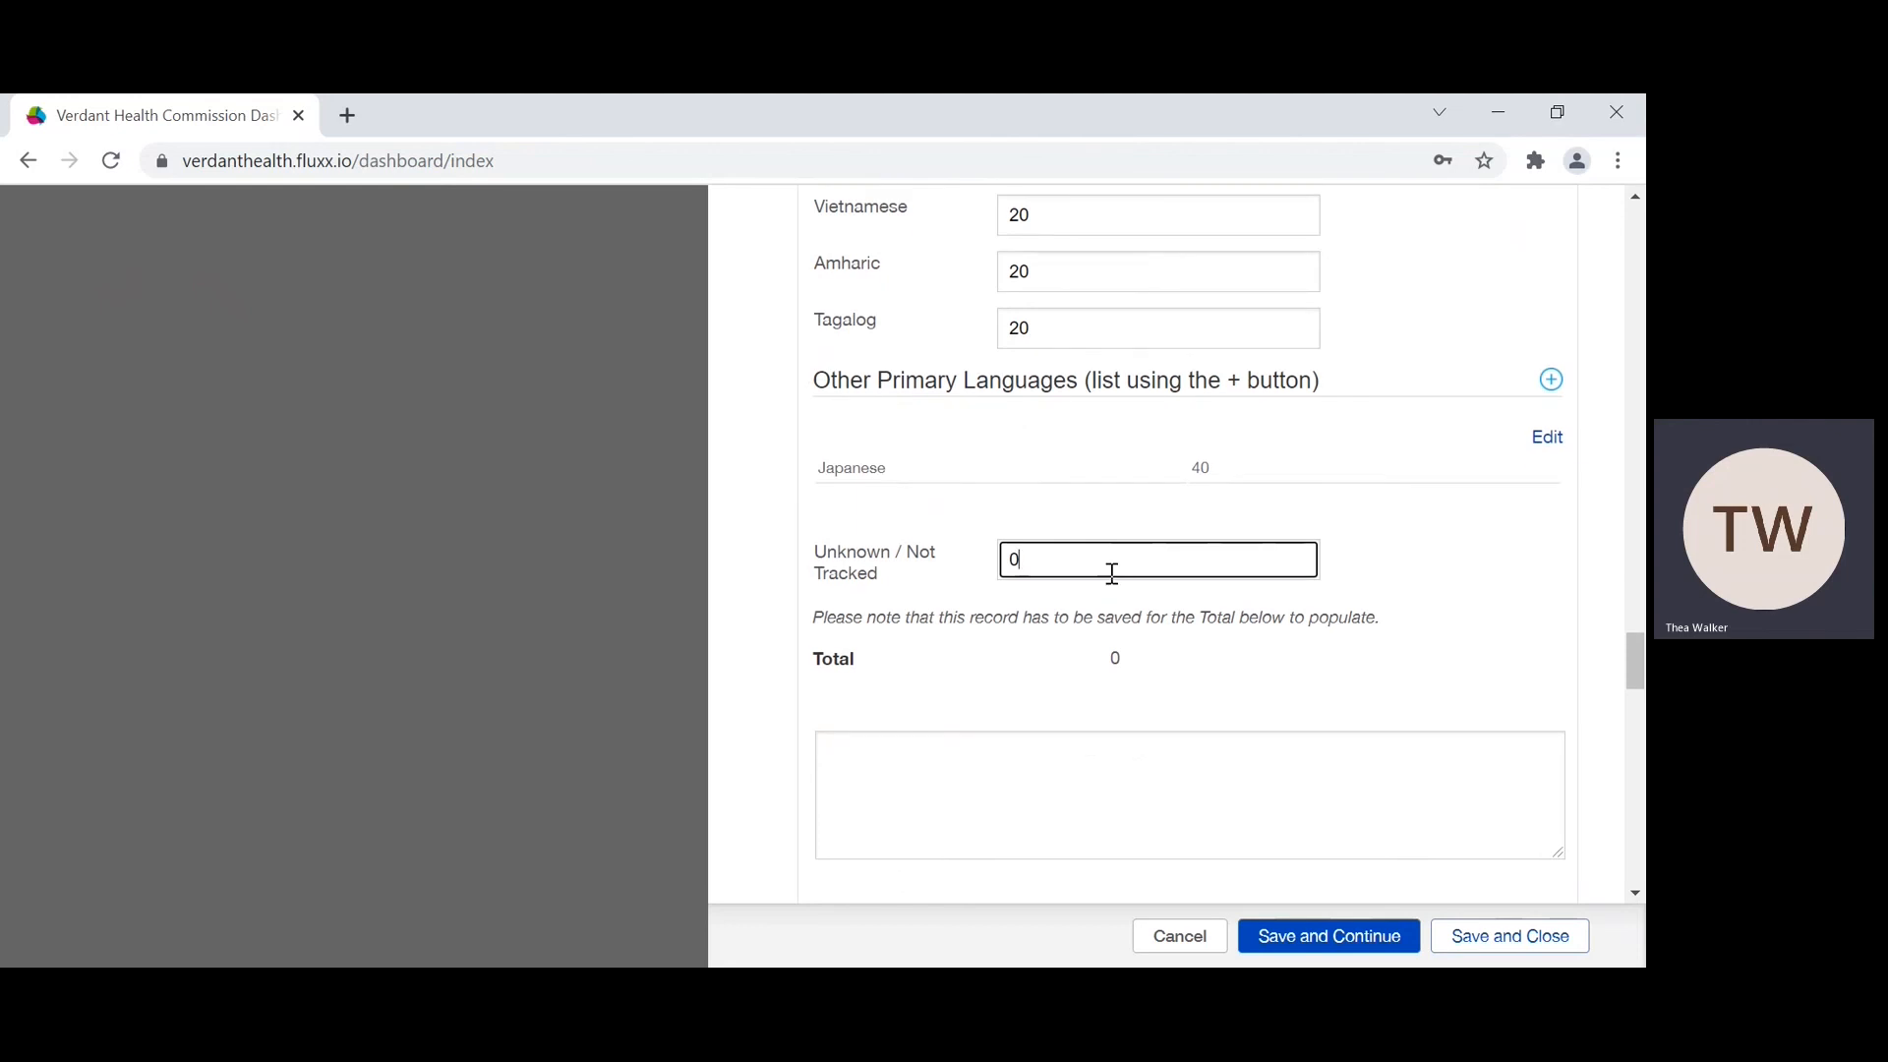
scroll(1109, 728, up, 4)
scroll(1109, 727, down, 3)
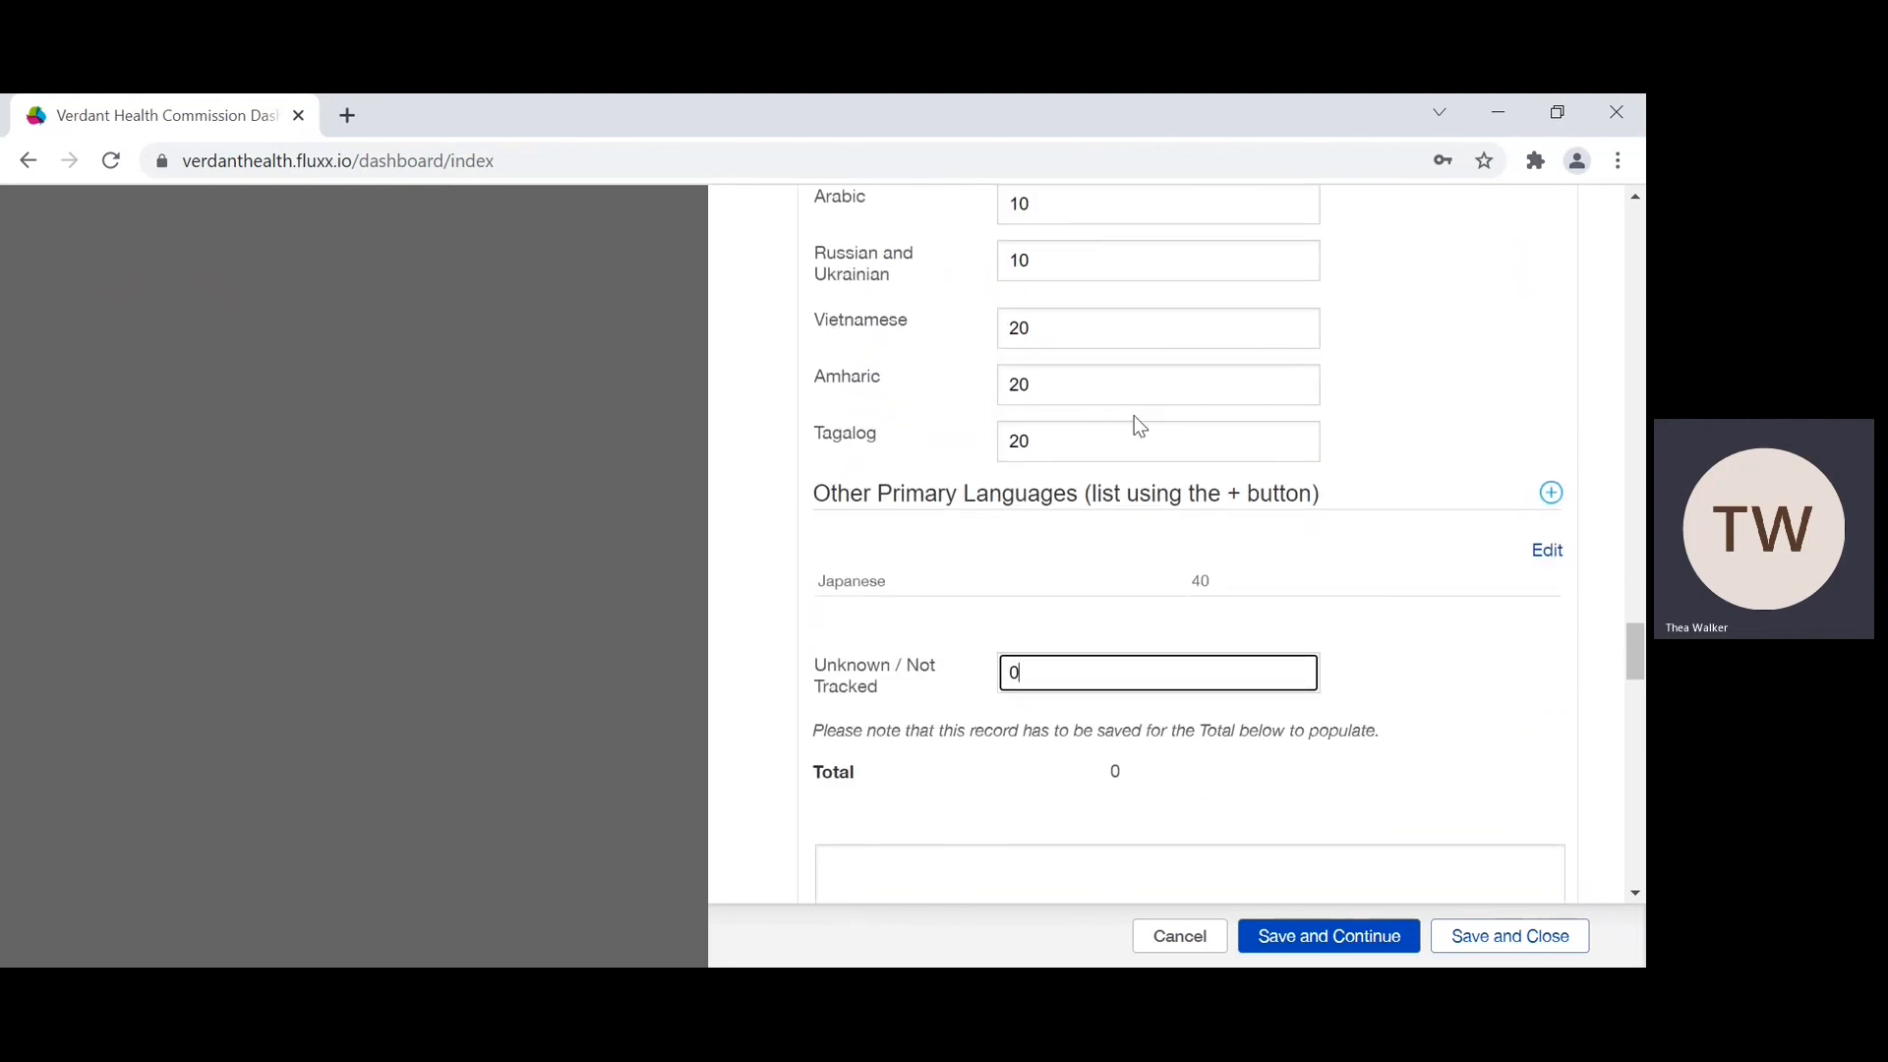
click(1308, 942)
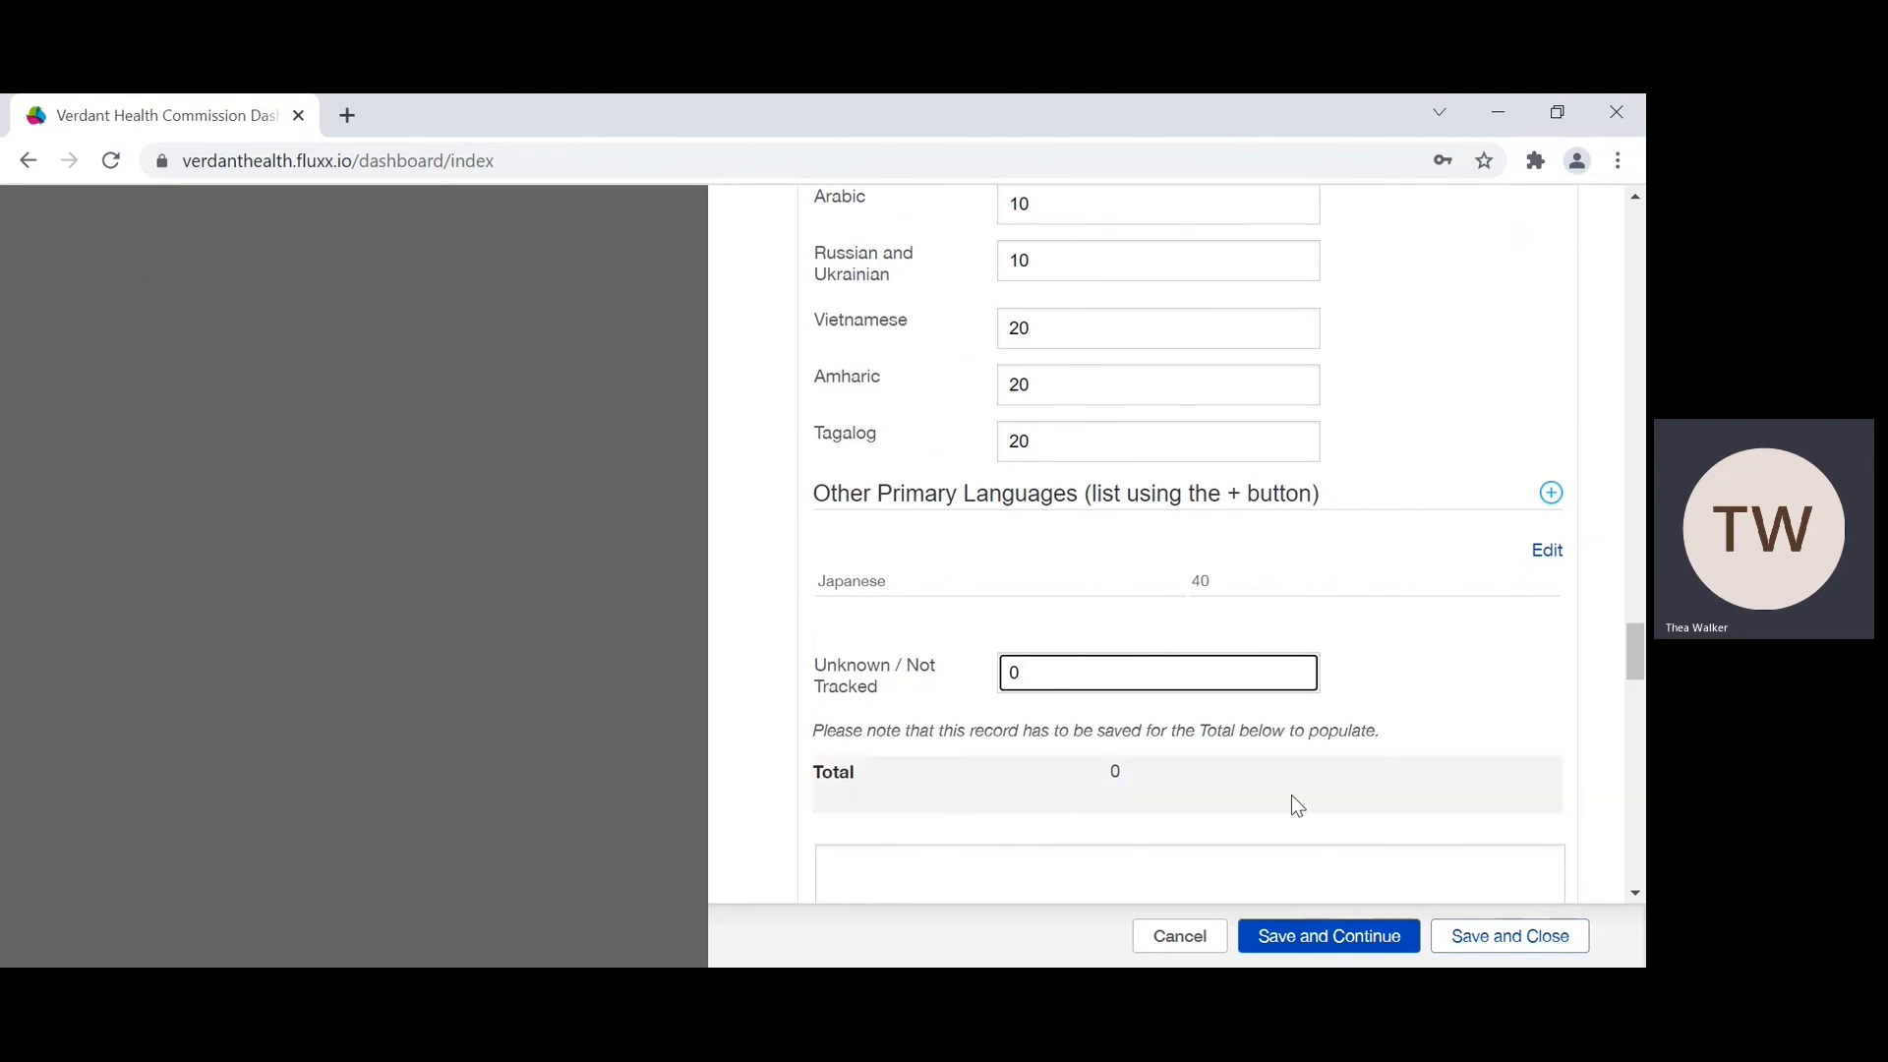
click(1297, 932)
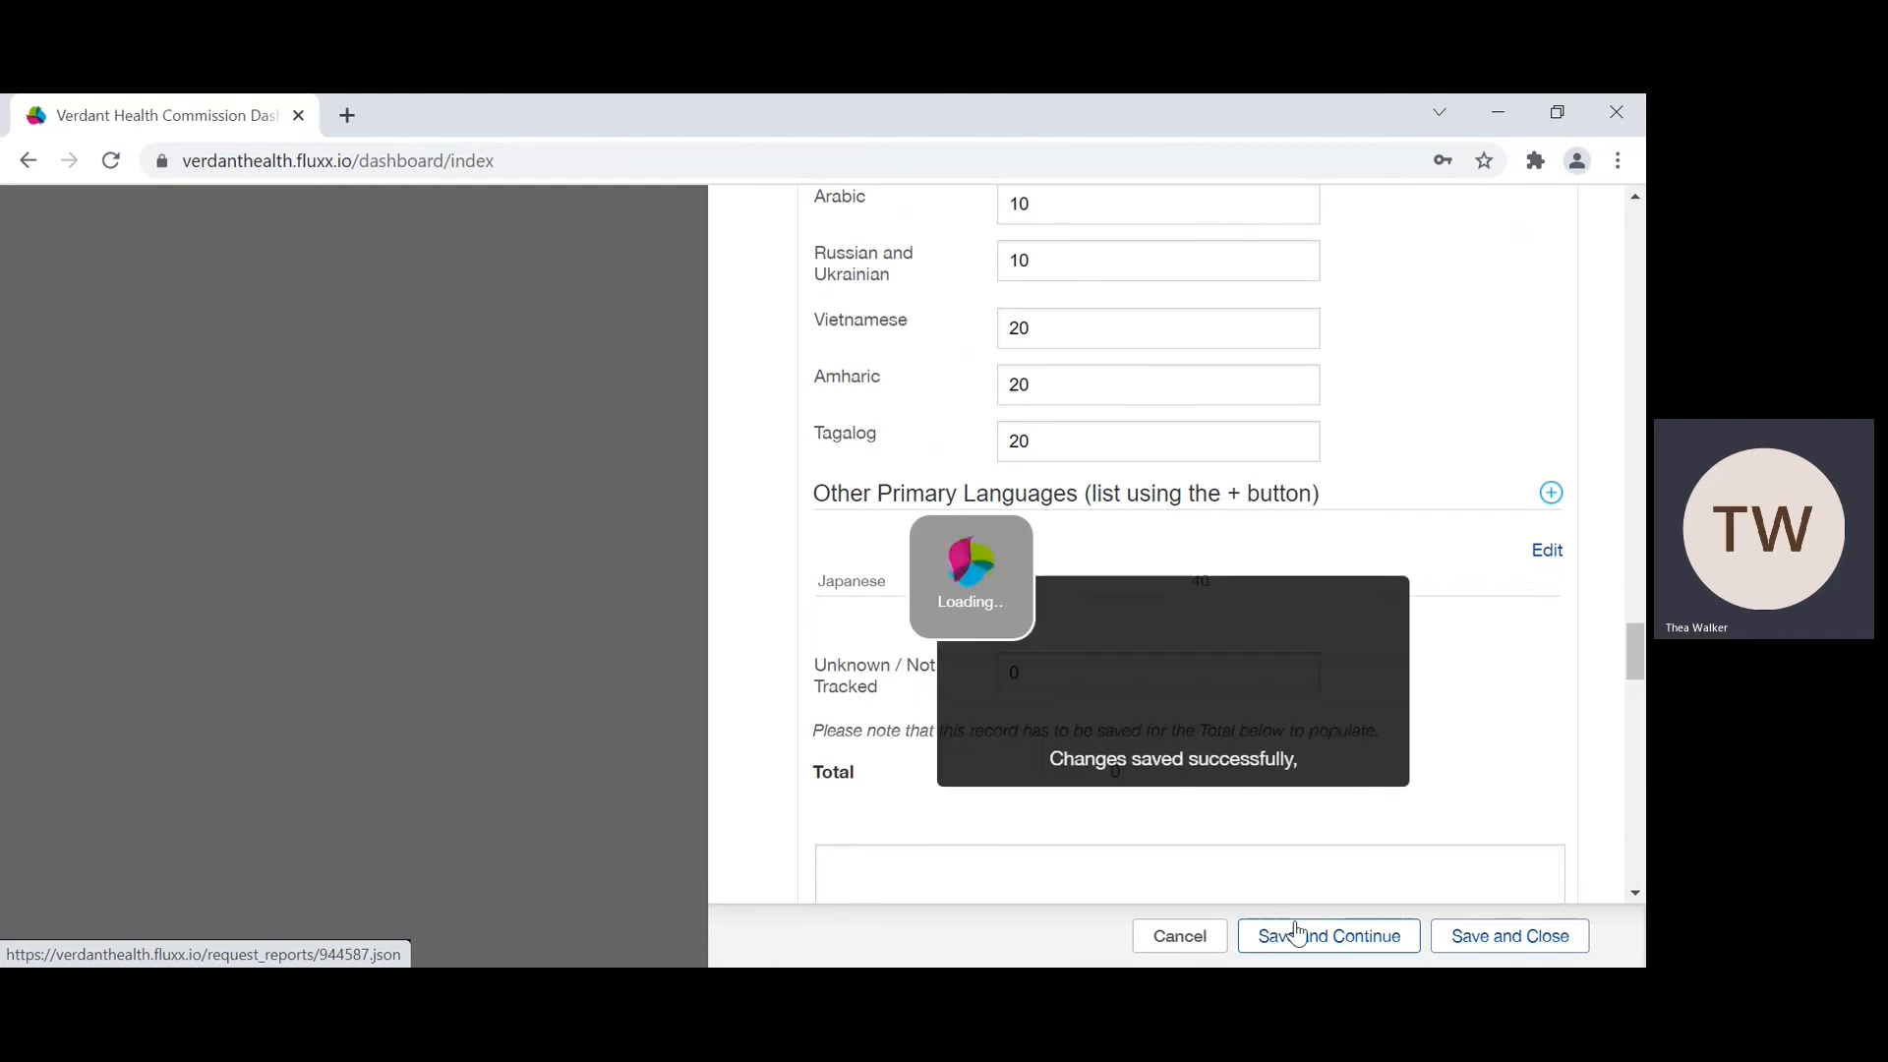
Step: Set the homeless or unstable housing counts to 50 for Yes and 150 for No
scroll(1316, 607, down, 5)
scroll(1315, 595, up, 4)
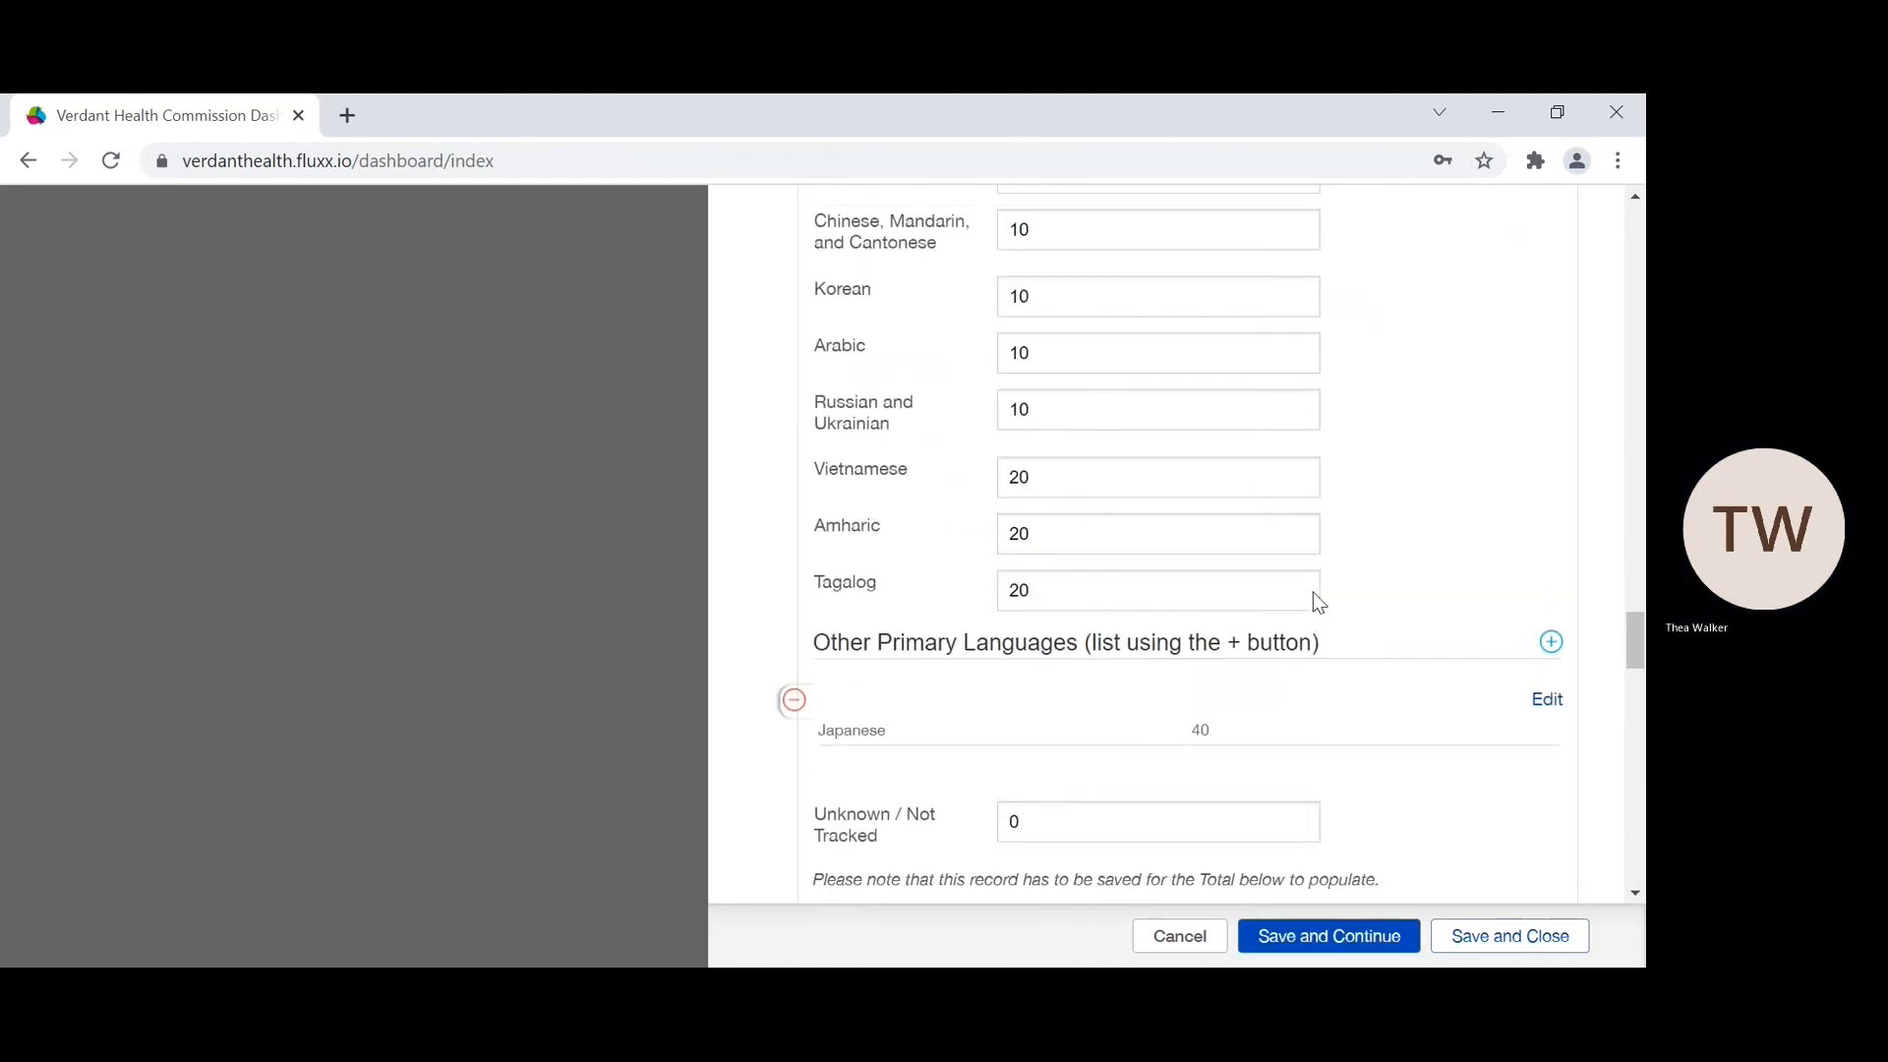
scroll(1314, 594, down, 1)
scroll(1157, 615, down, 5)
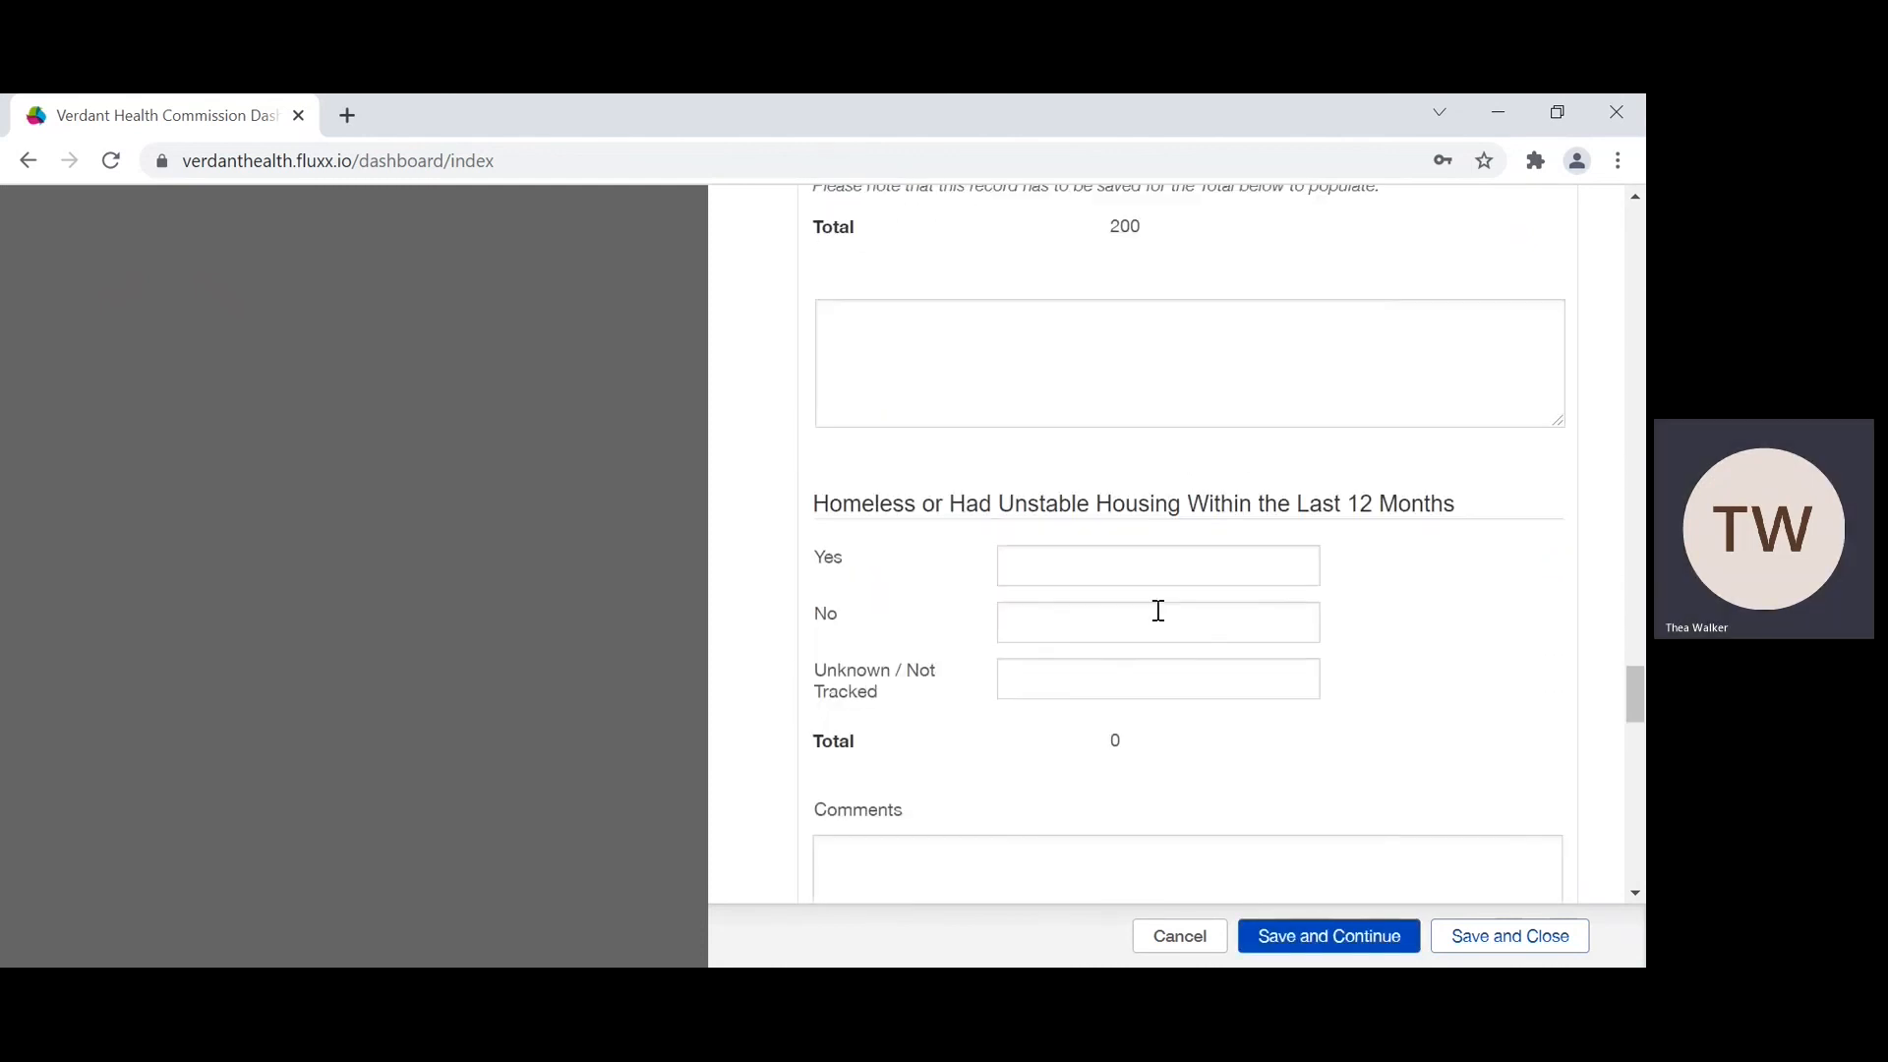
click(1070, 424)
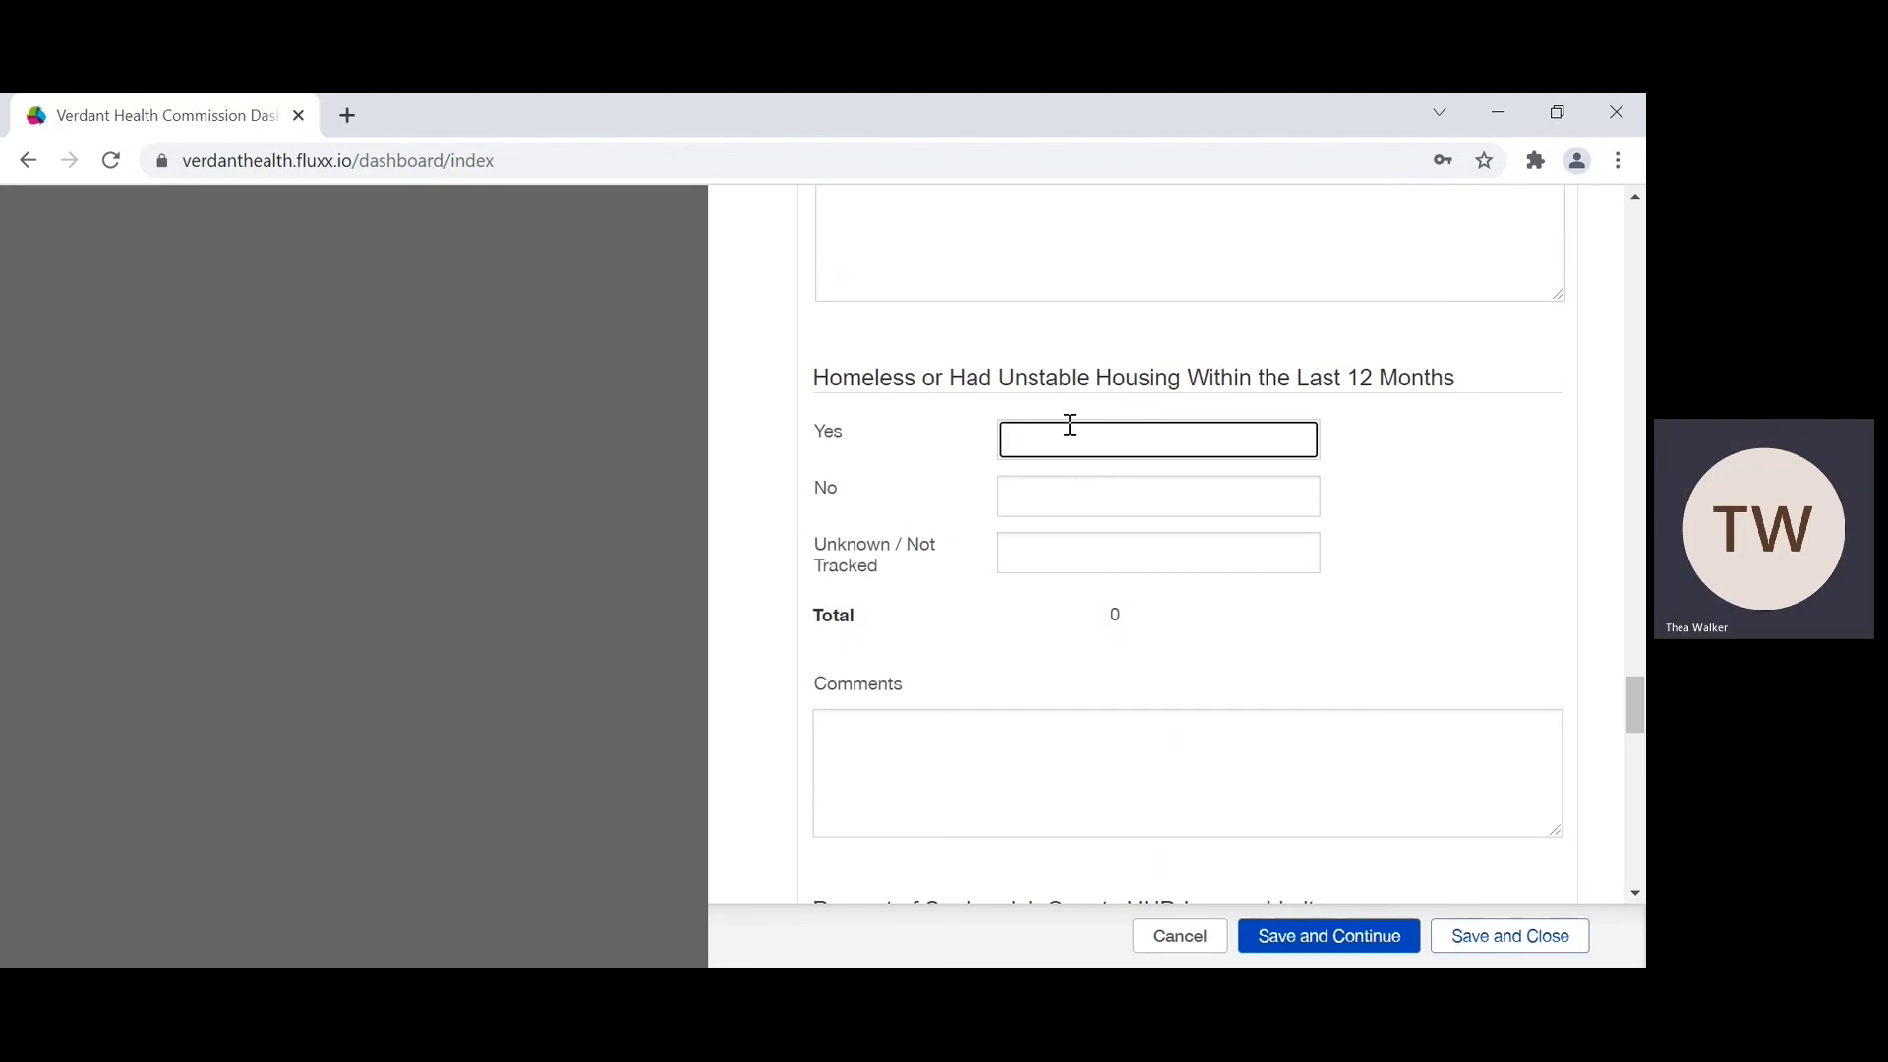
text(50)
click(1035, 504)
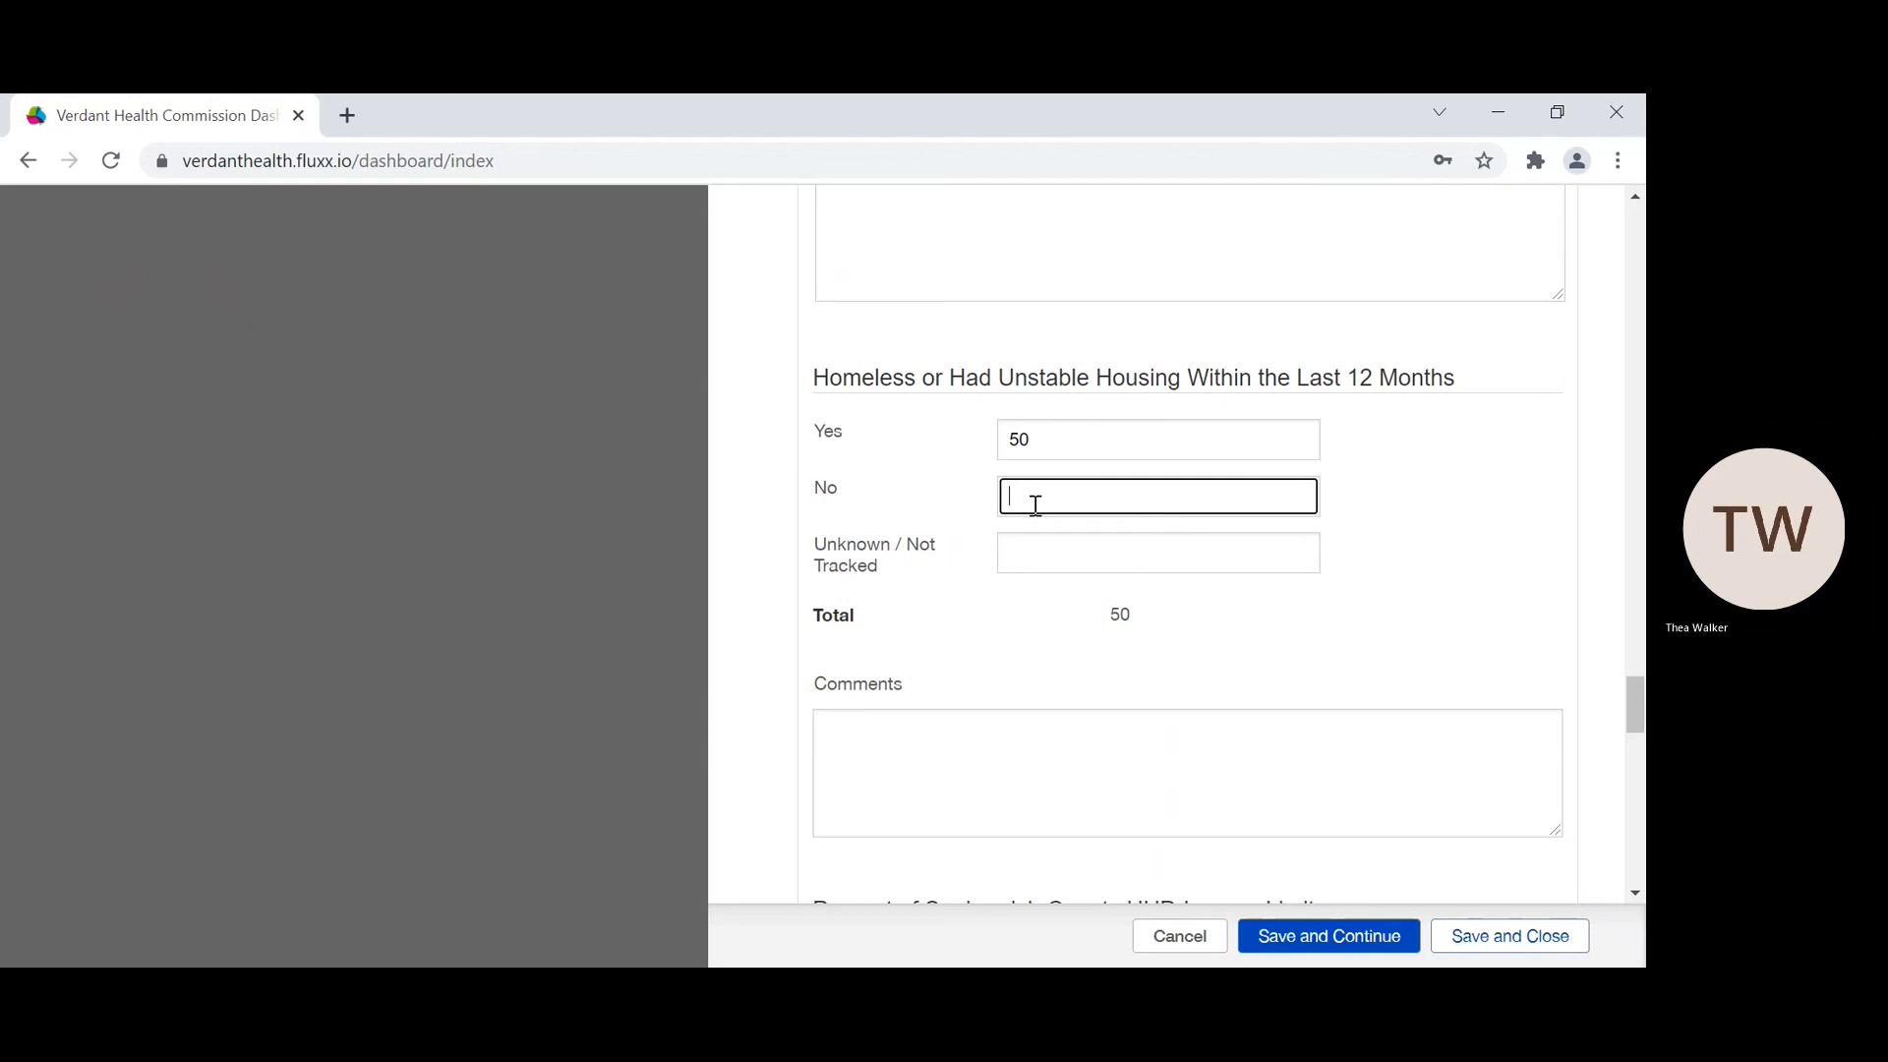
text(150)
Step: Set the HUD income limit counts to 20 very low, 50 low, 50 moderate and 80 above moderate income
scroll(1131, 580, down, 1)
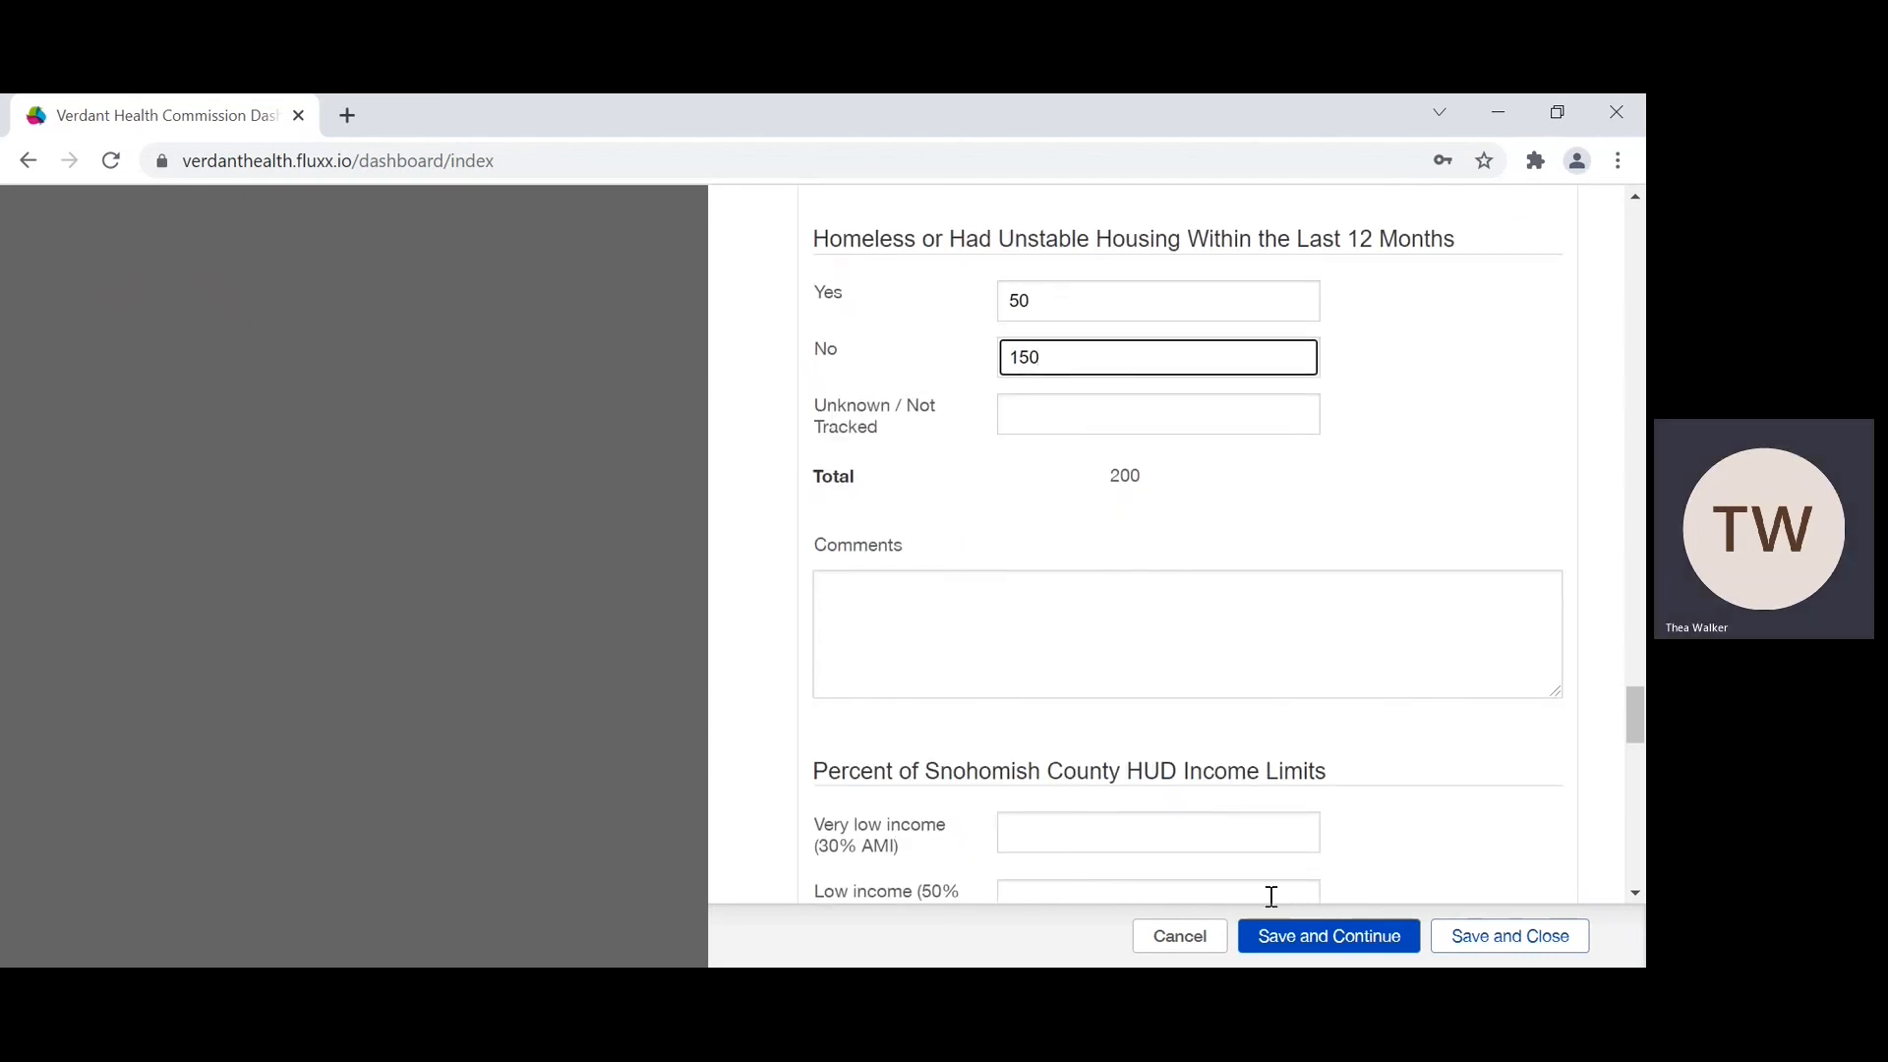
scroll(1268, 777, down, 3)
click(1070, 485)
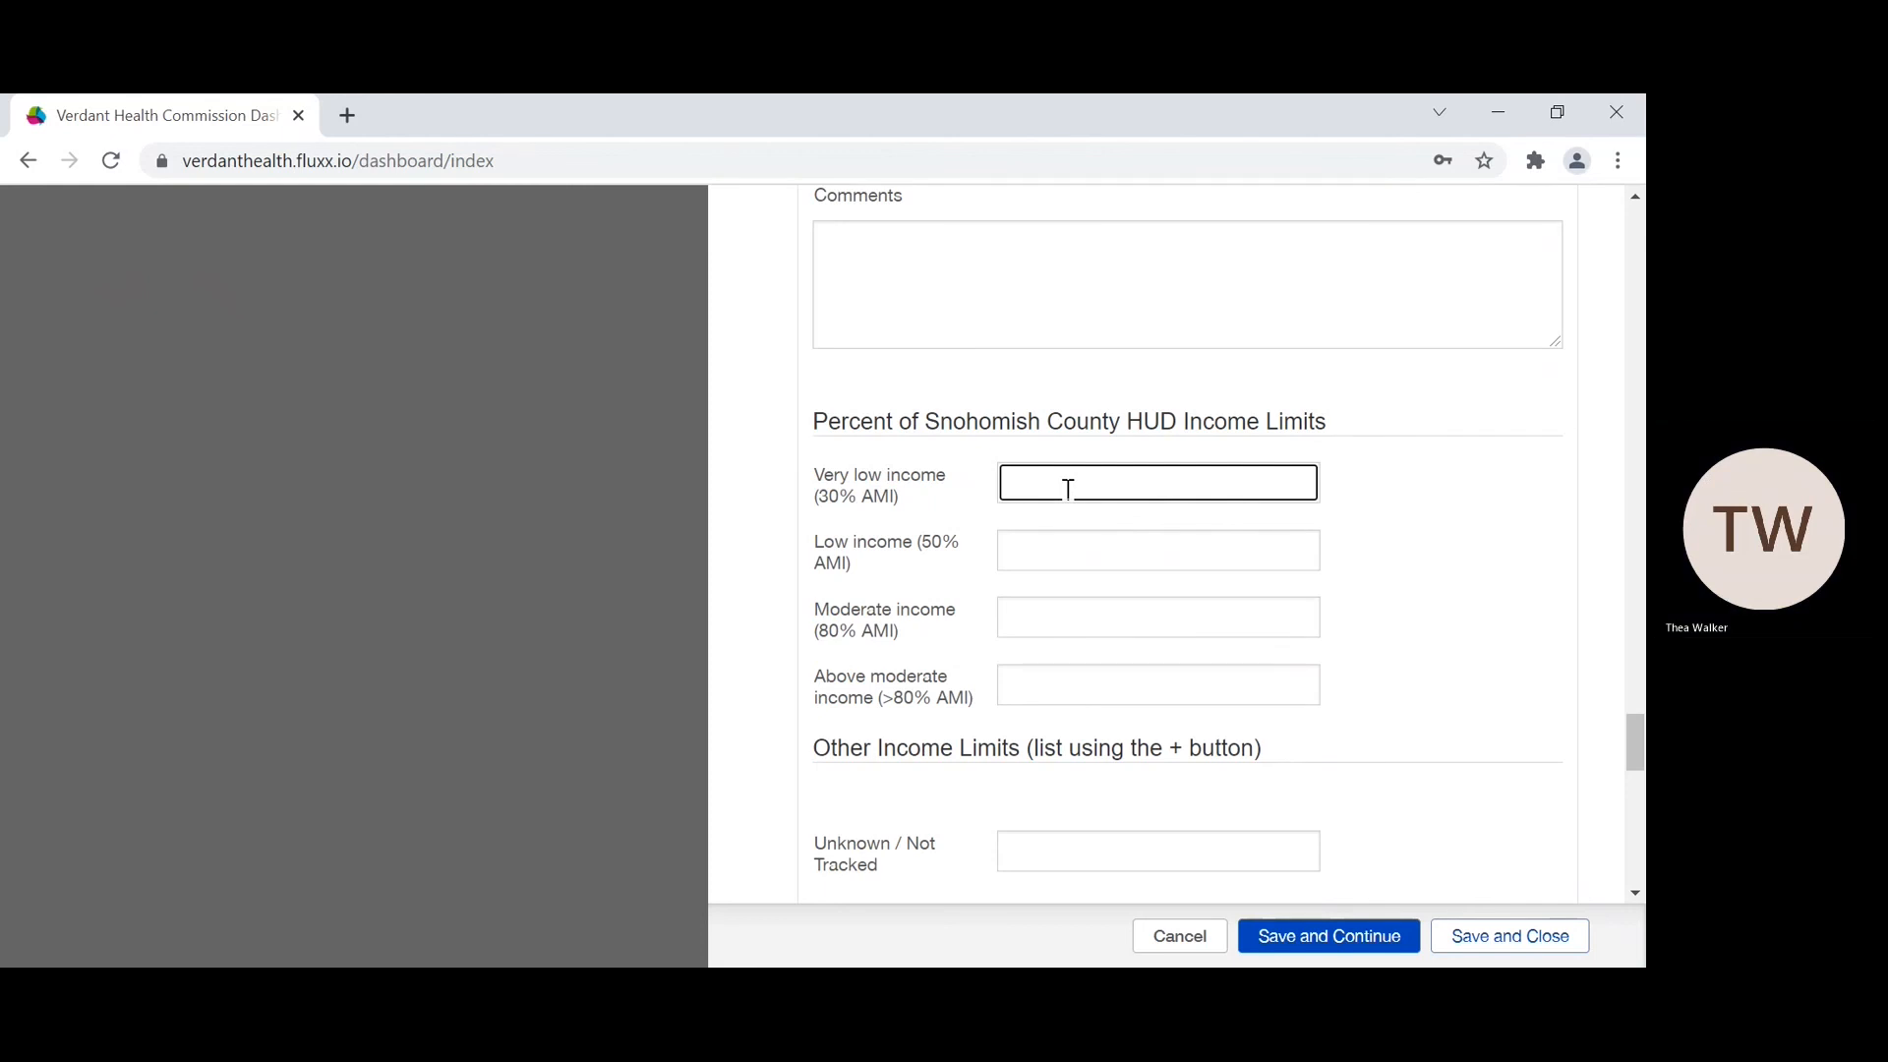
text(20)
click(1057, 546)
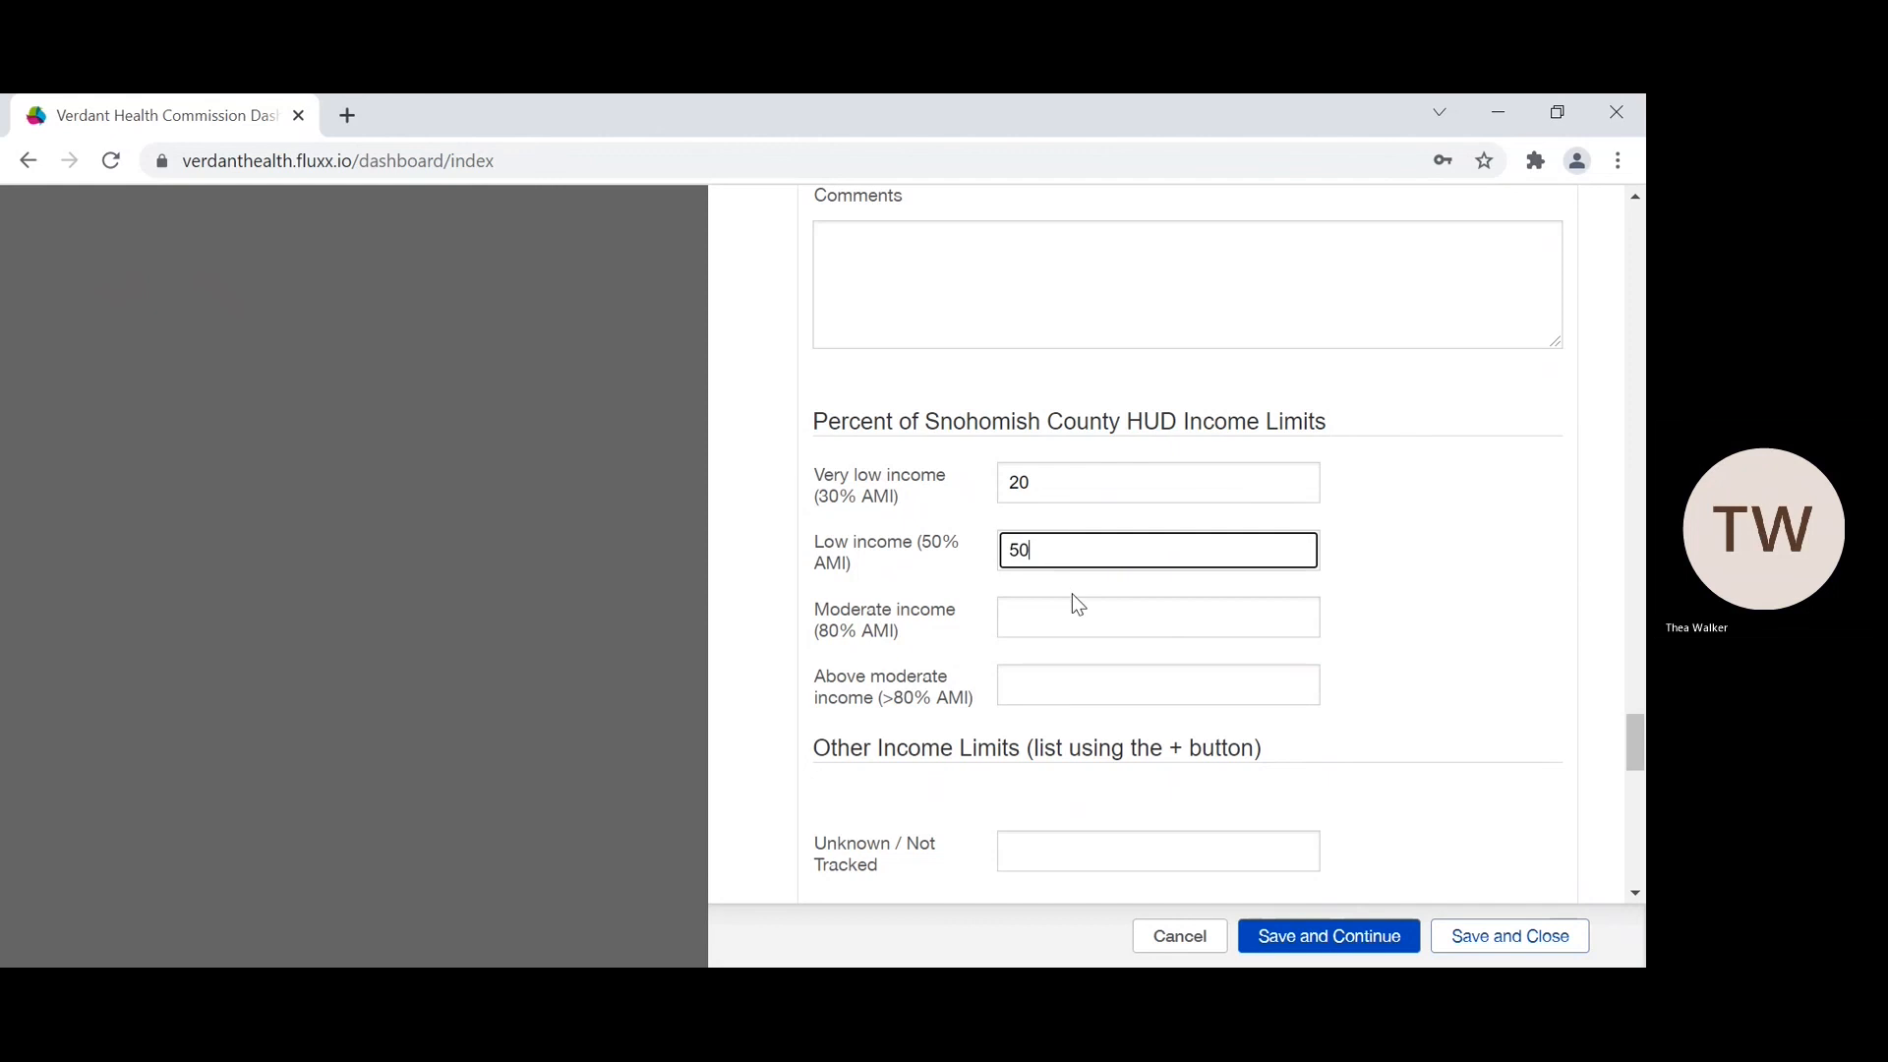
click(1051, 616)
text(50)
click(1039, 678)
text(80)
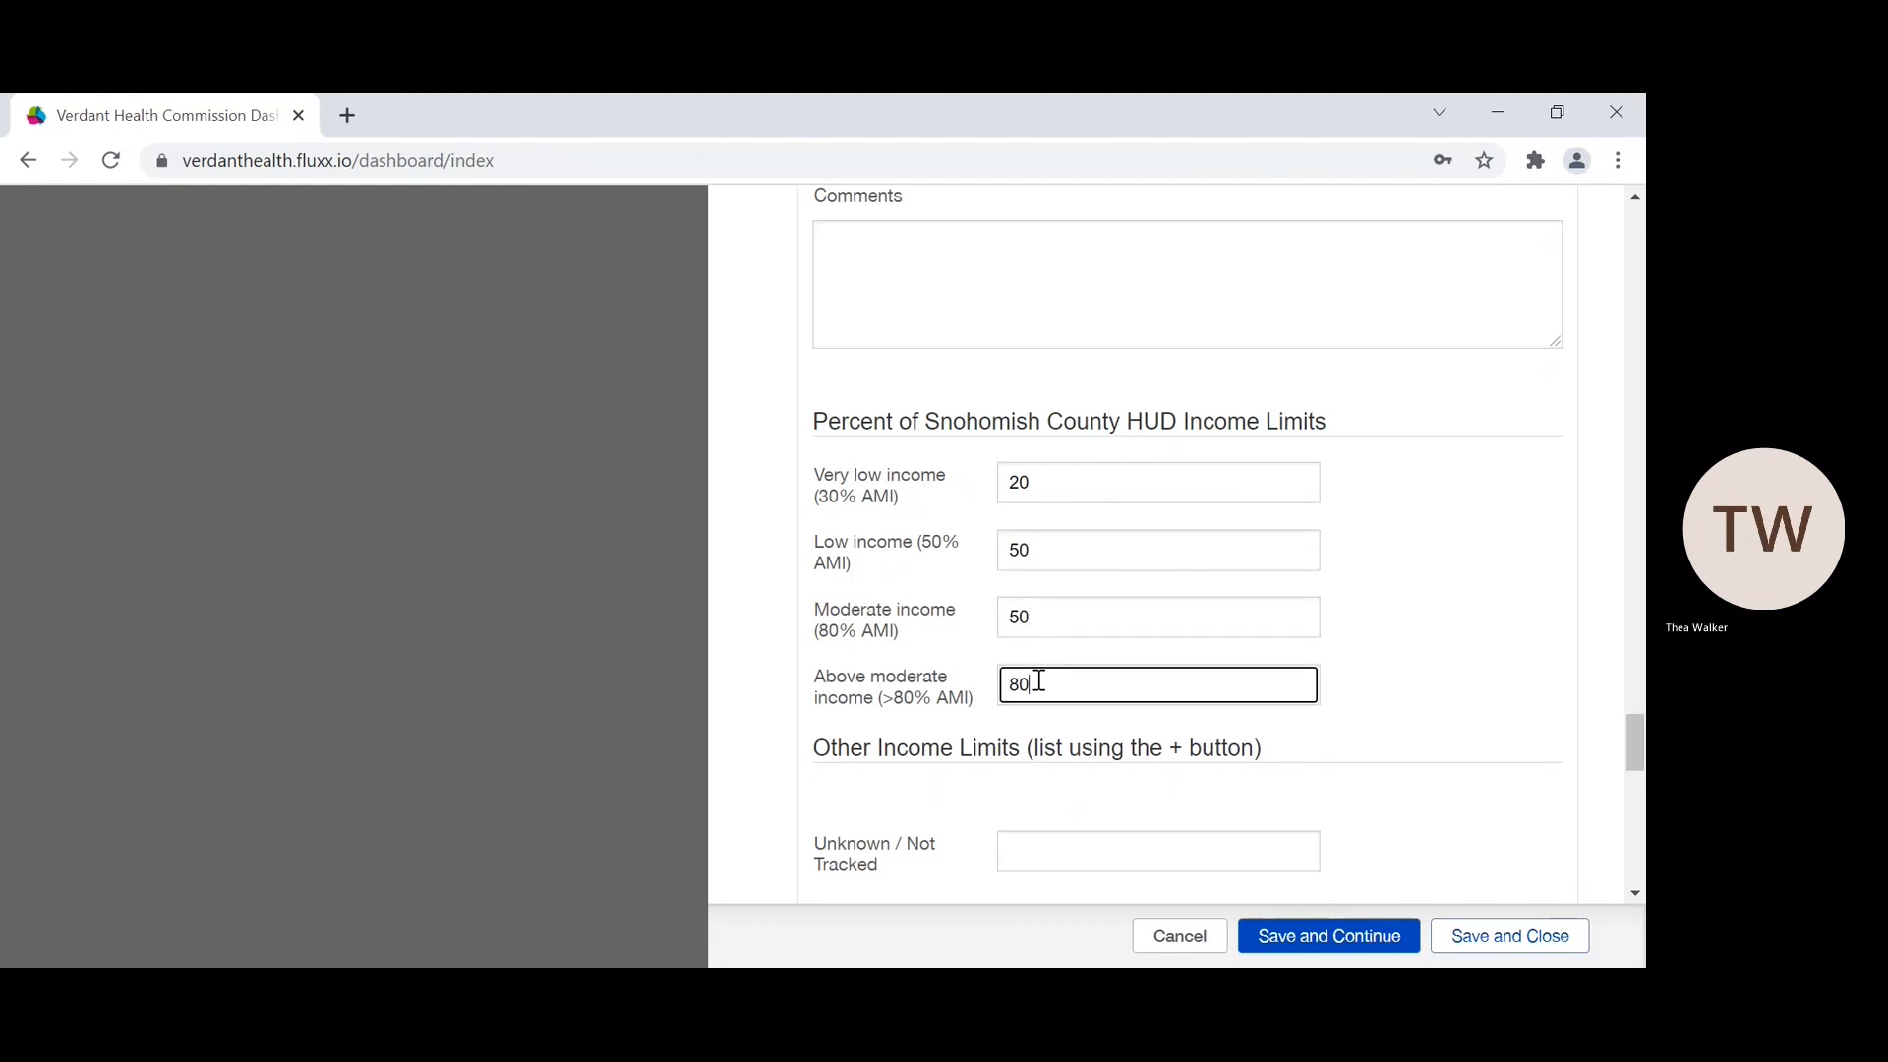
Step: Set the Participants by Zip Code counts to 10 each for 98012, 98020 and 98021
scroll(1039, 680, down, 4)
scroll(1040, 680, up, 3)
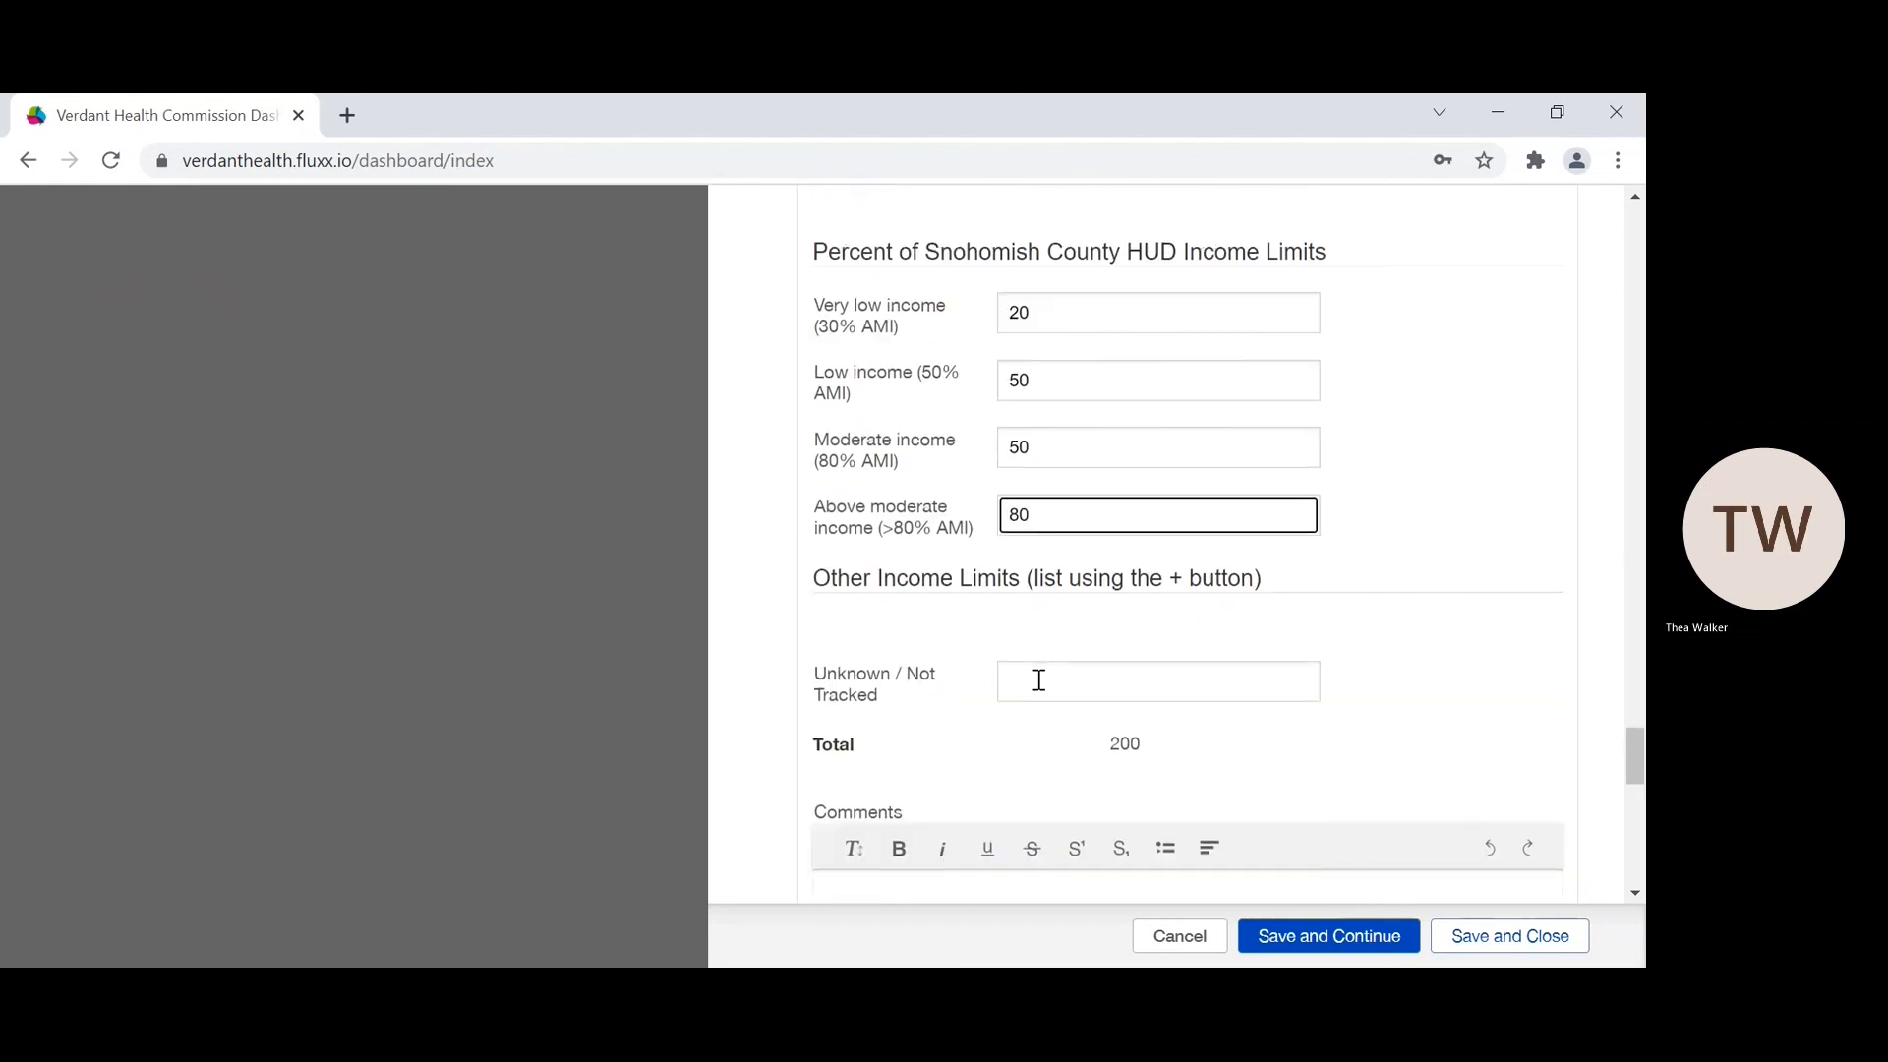
scroll(1039, 681, down, 2)
scroll(1126, 549, down, 5)
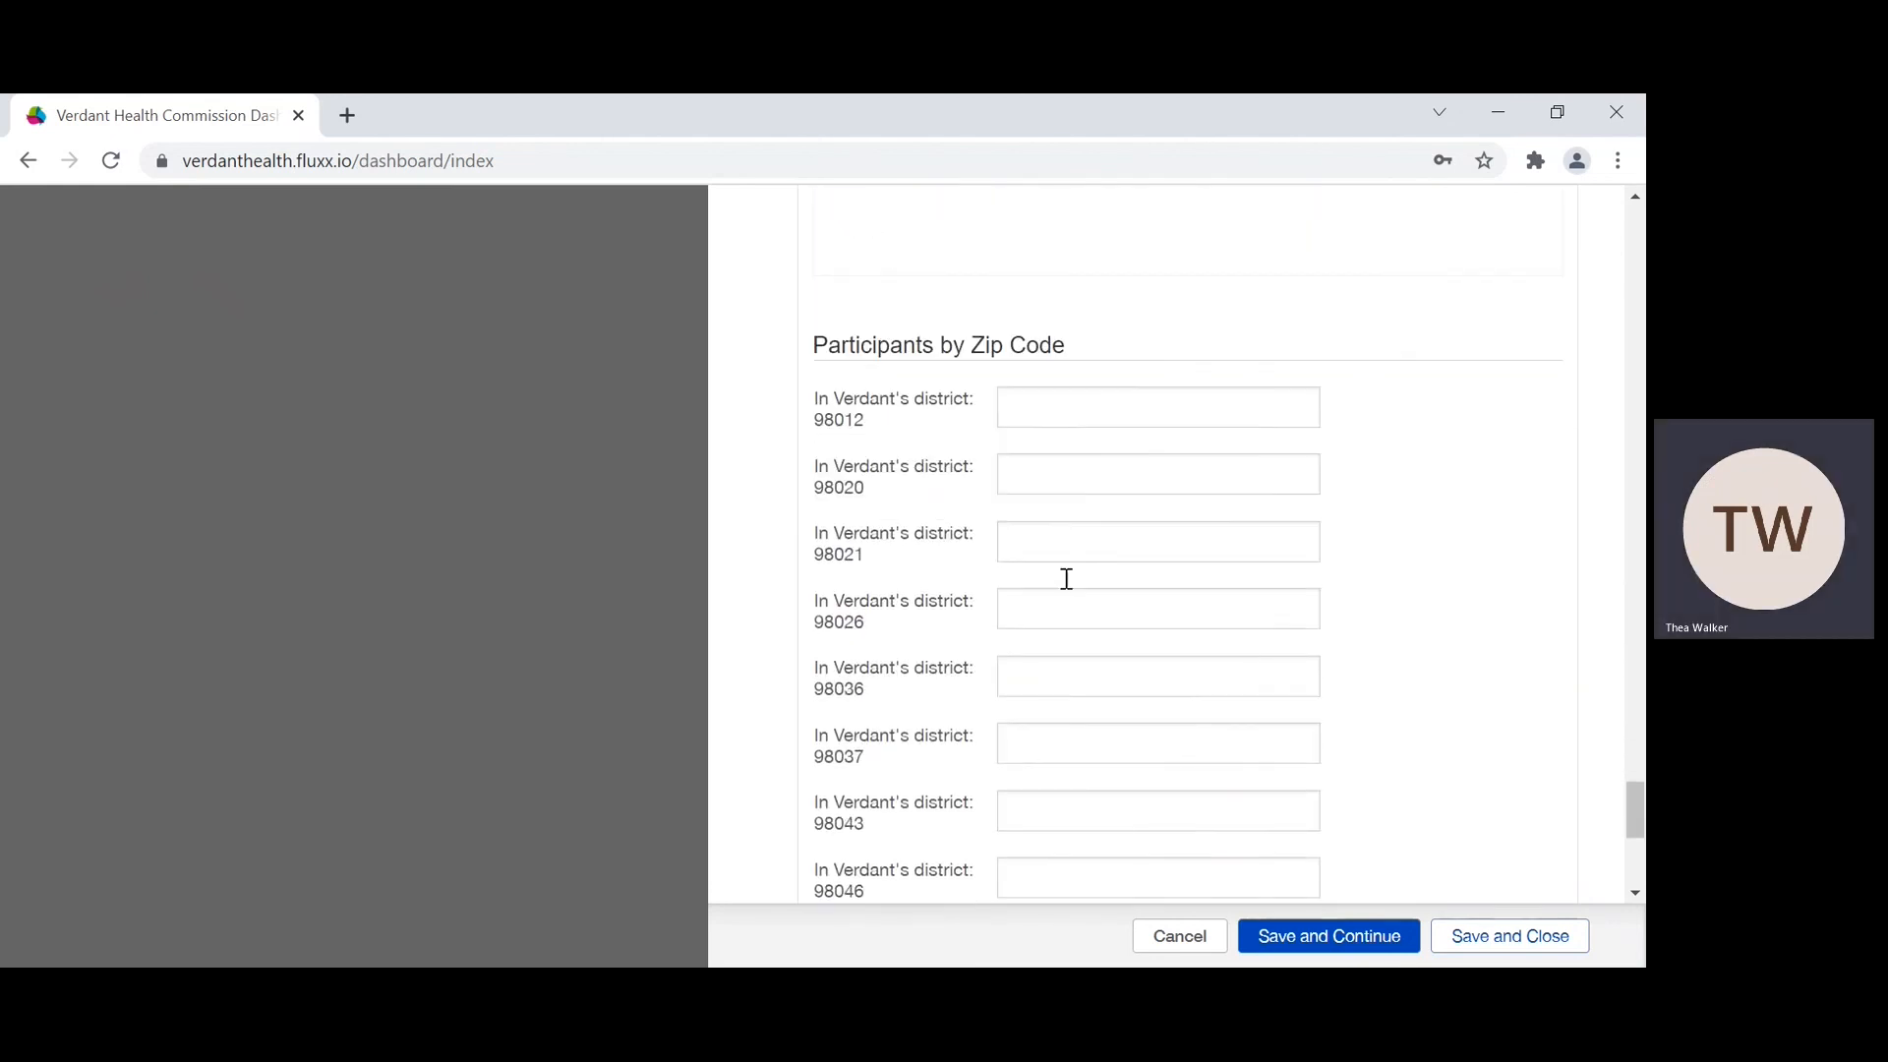
click(1032, 398)
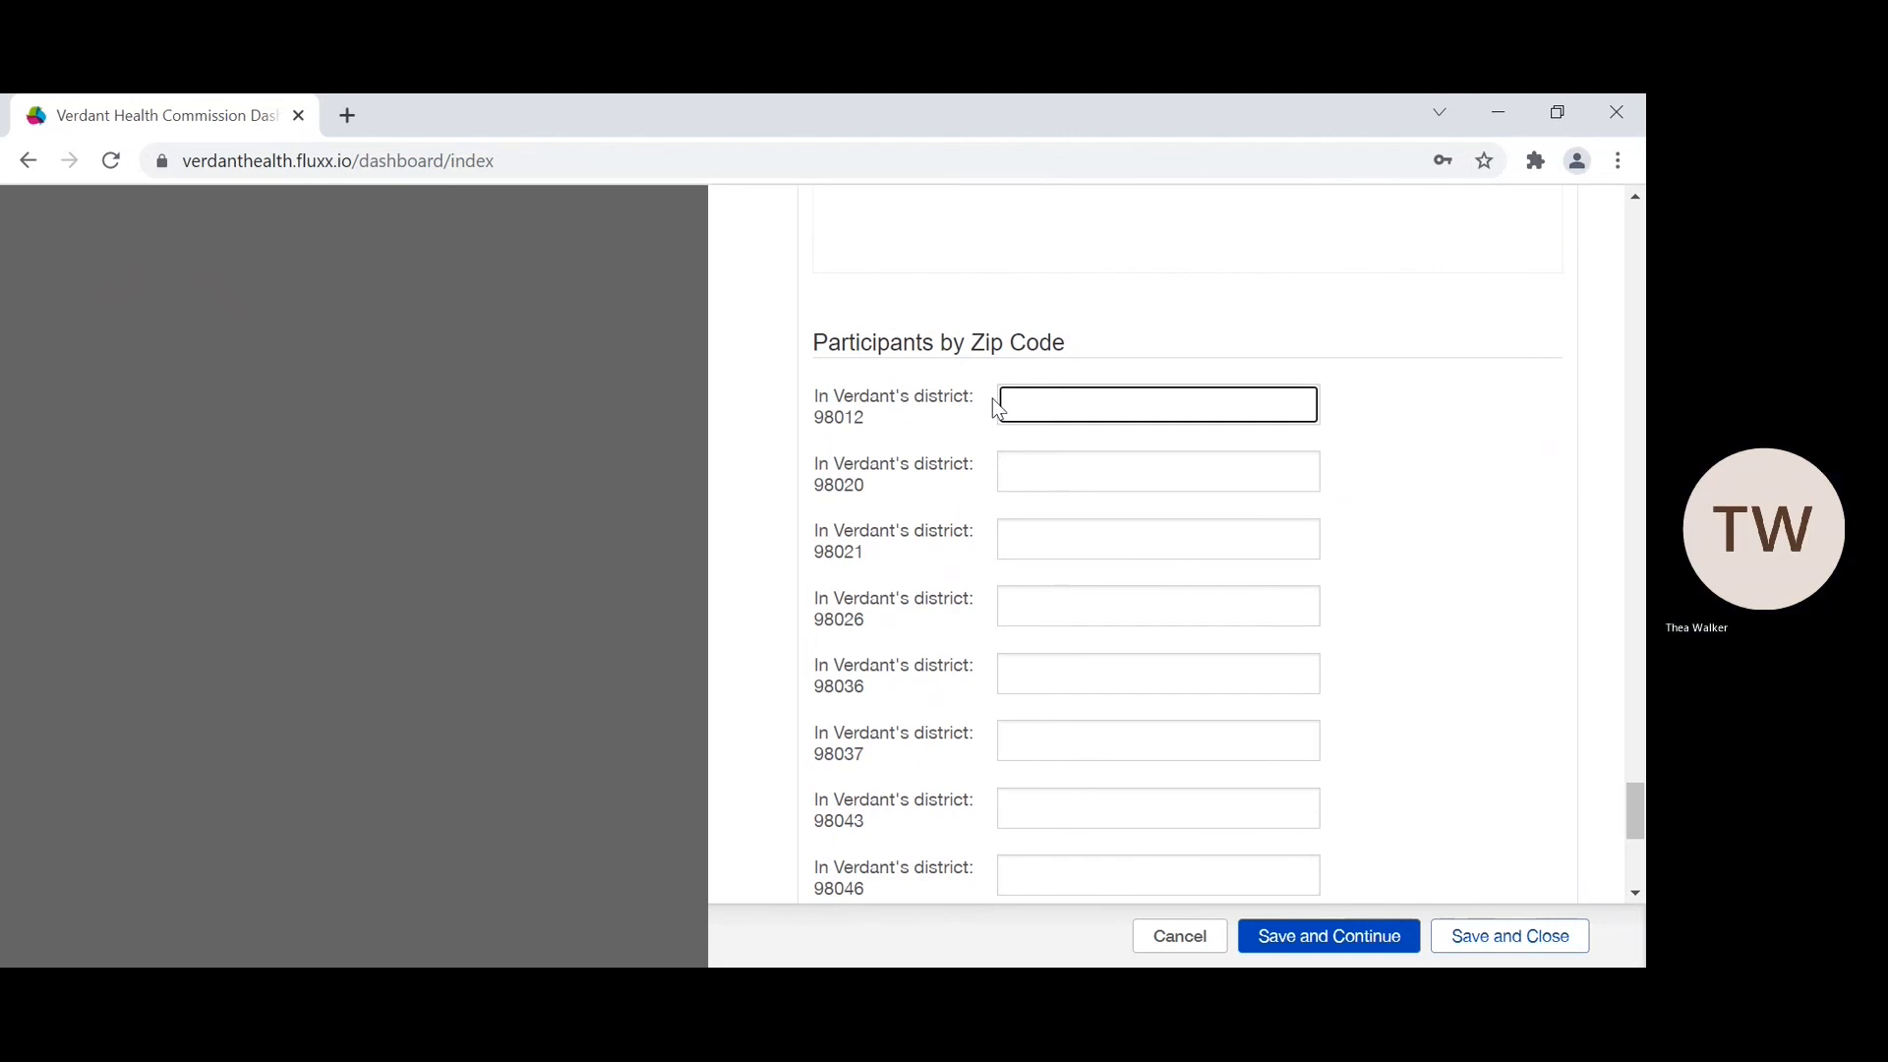
text(10)
scroll(994, 407, down, 1)
click(1020, 409)
text(10)
scroll(1020, 413, down, 1)
scroll(1020, 412, down, 1)
click(1017, 411)
text(10)
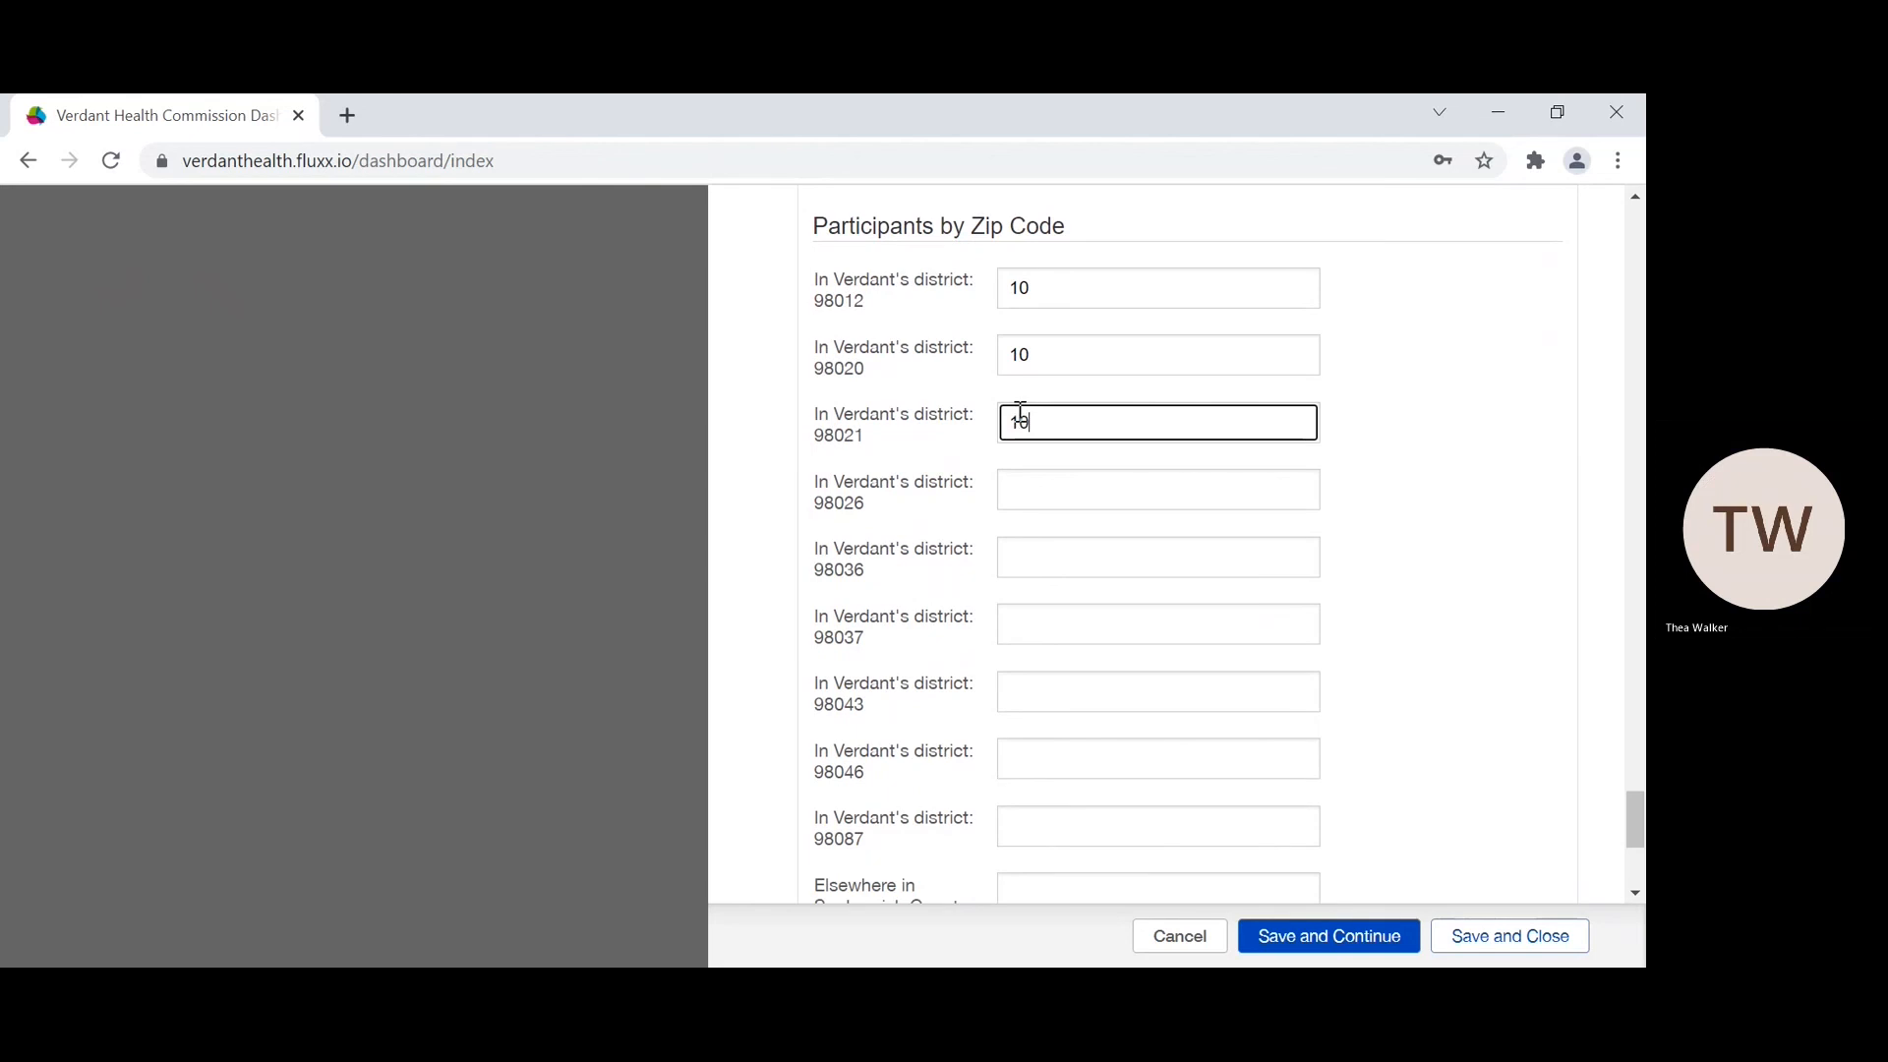
Step: Set the zip code counts to 20 each for 98026, 98036, 98037 and 98043
click(1031, 492)
right_click(1033, 500)
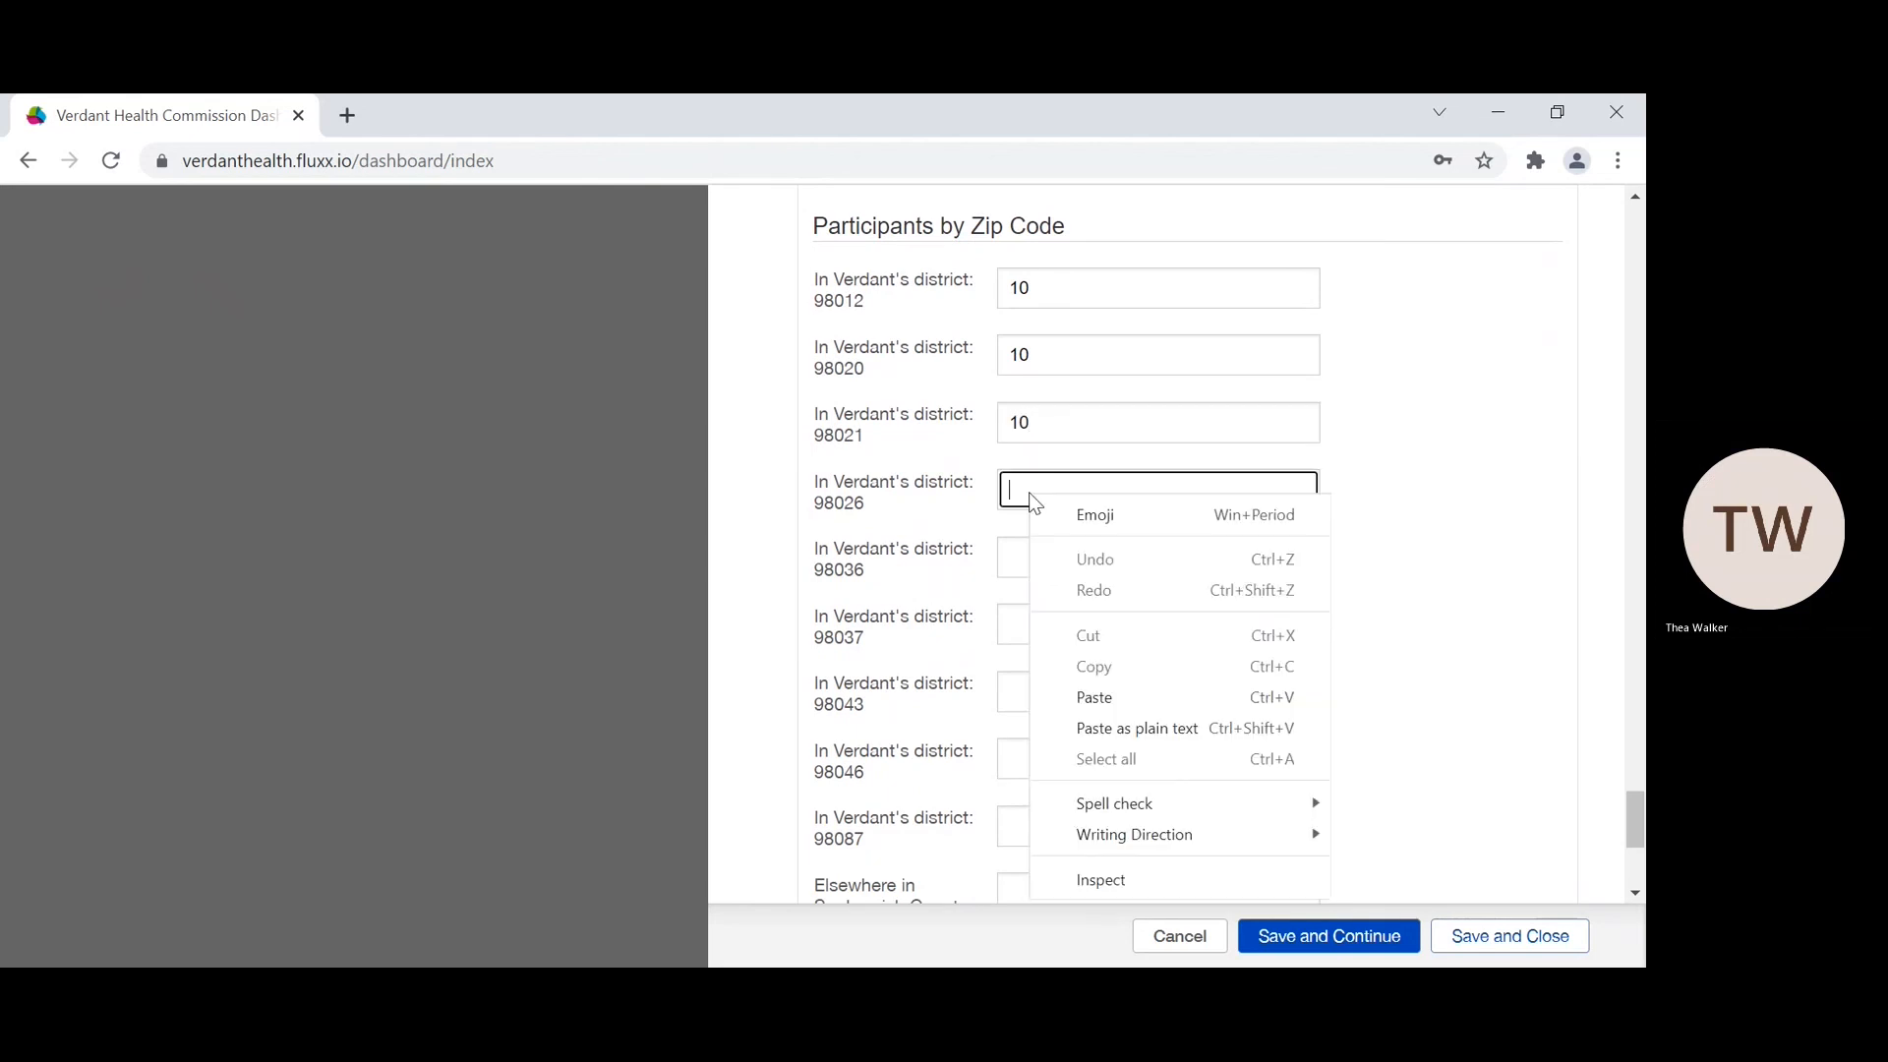
click(1032, 492)
scroll(1031, 493, down, 2)
click(1011, 357)
text(20)
click(1013, 411)
text(20)
scroll(1011, 411, down, 1)
click(1021, 364)
text(20)
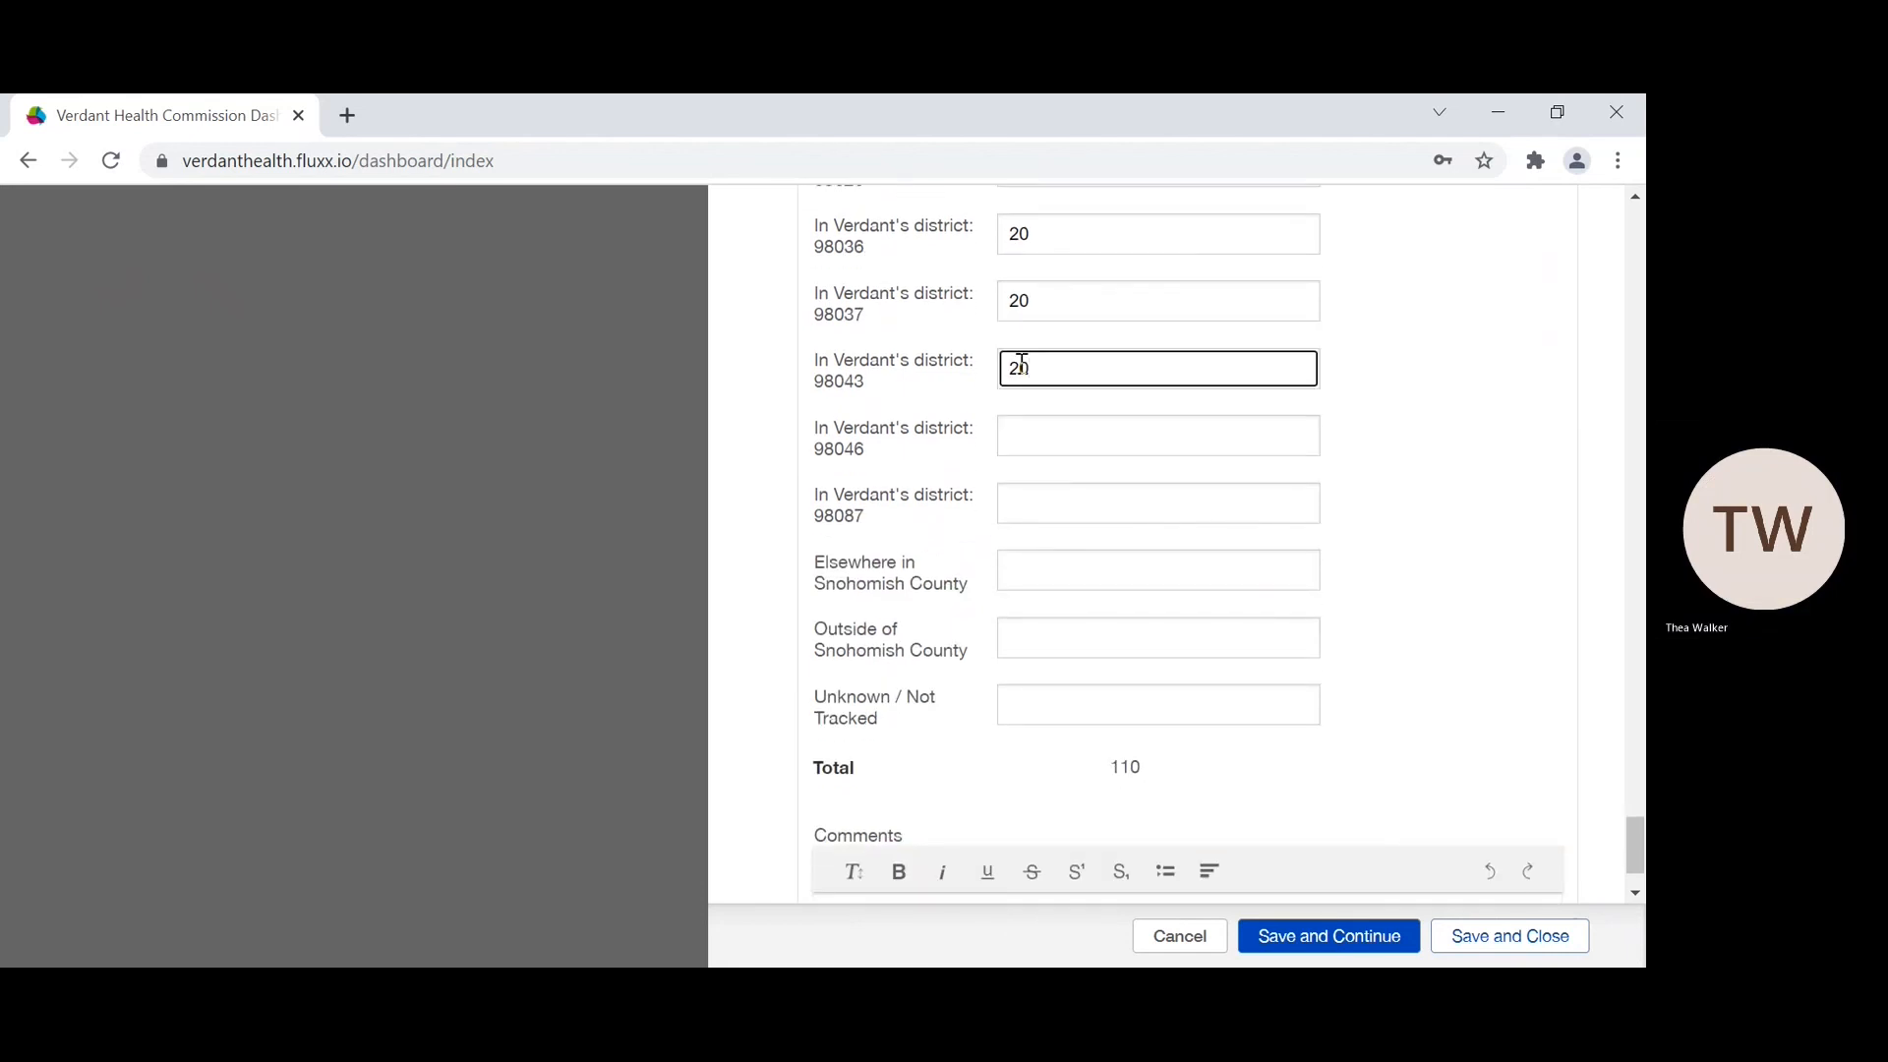
Step: Set the participant counts to 20 each for 98046, 98087 and Elsewhere in Snohomish County
click(1027, 432)
text(20)
click(1012, 503)
text(20)
click(1018, 563)
text(20)
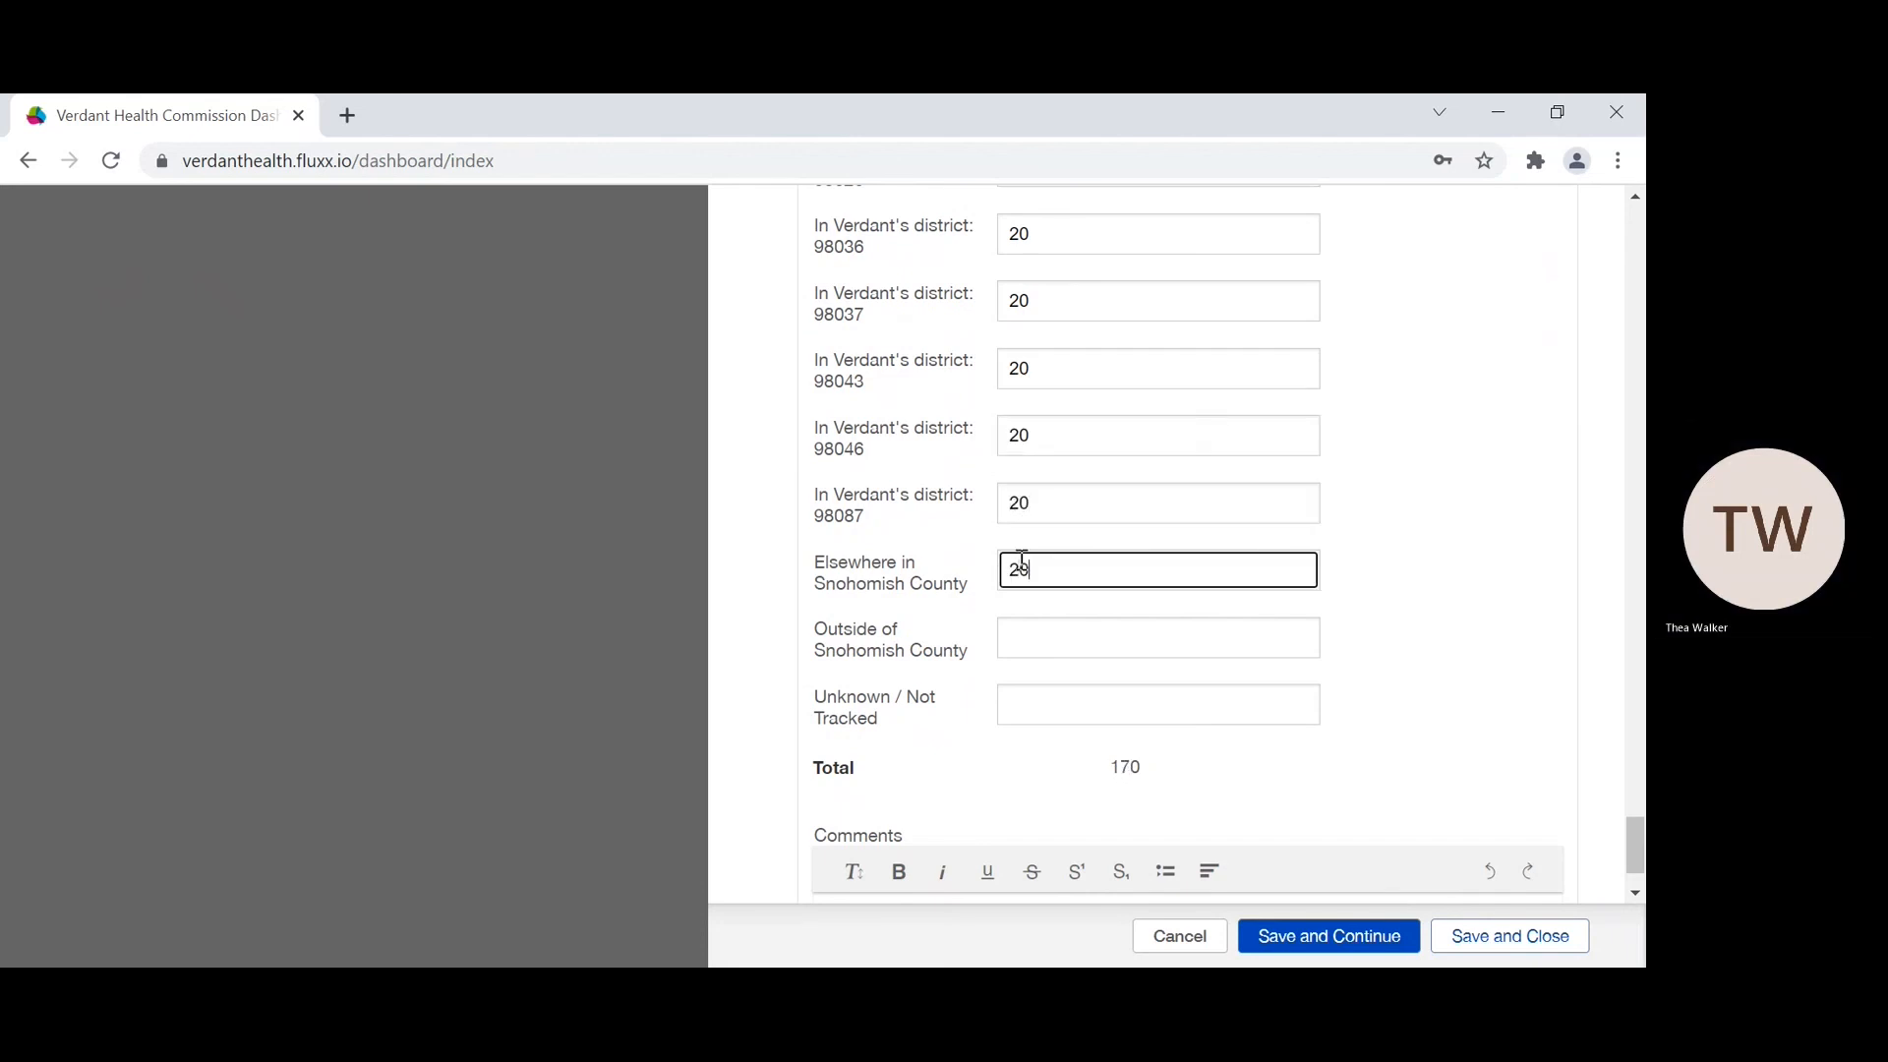
Step: Set Outside of Snohomish County to 20 and the zip code Unknown / Not Tracked count to 10, then save and close the report
click(1039, 629)
text(20)
click(1039, 708)
text(10)
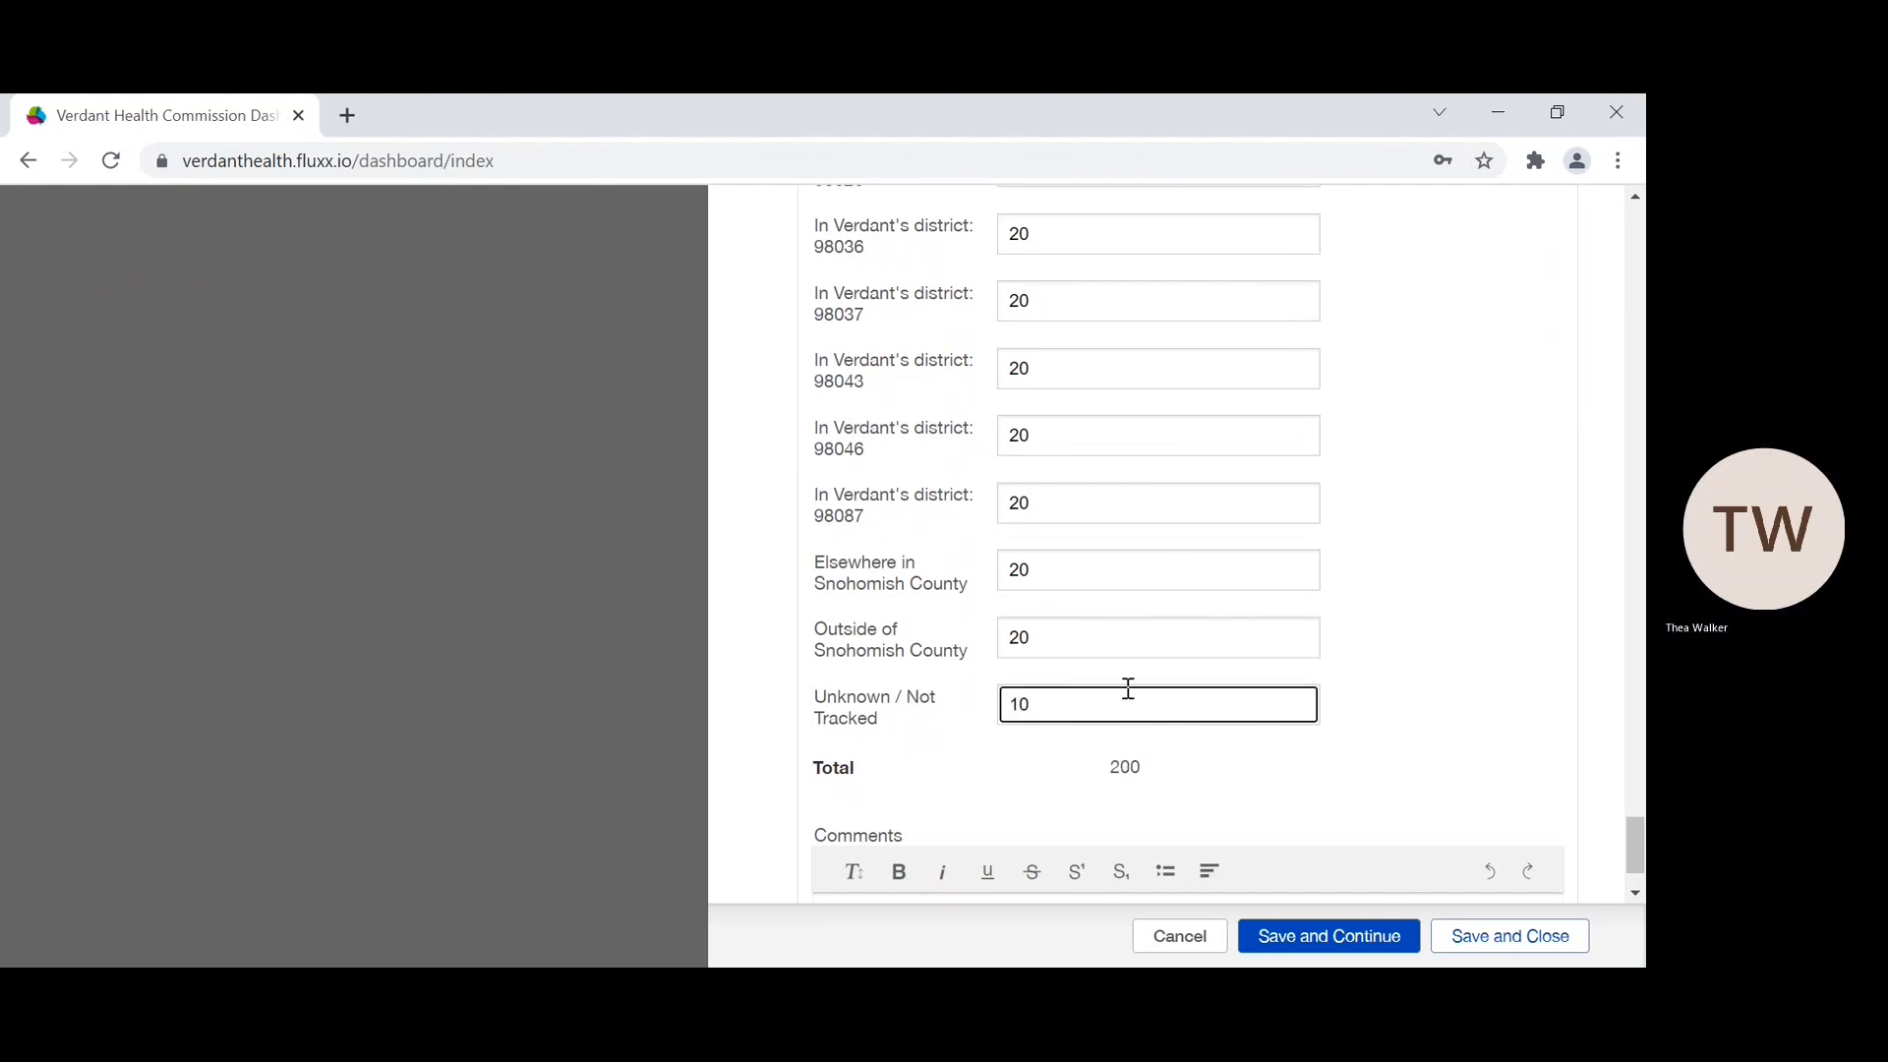
scroll(1125, 688, down, 1)
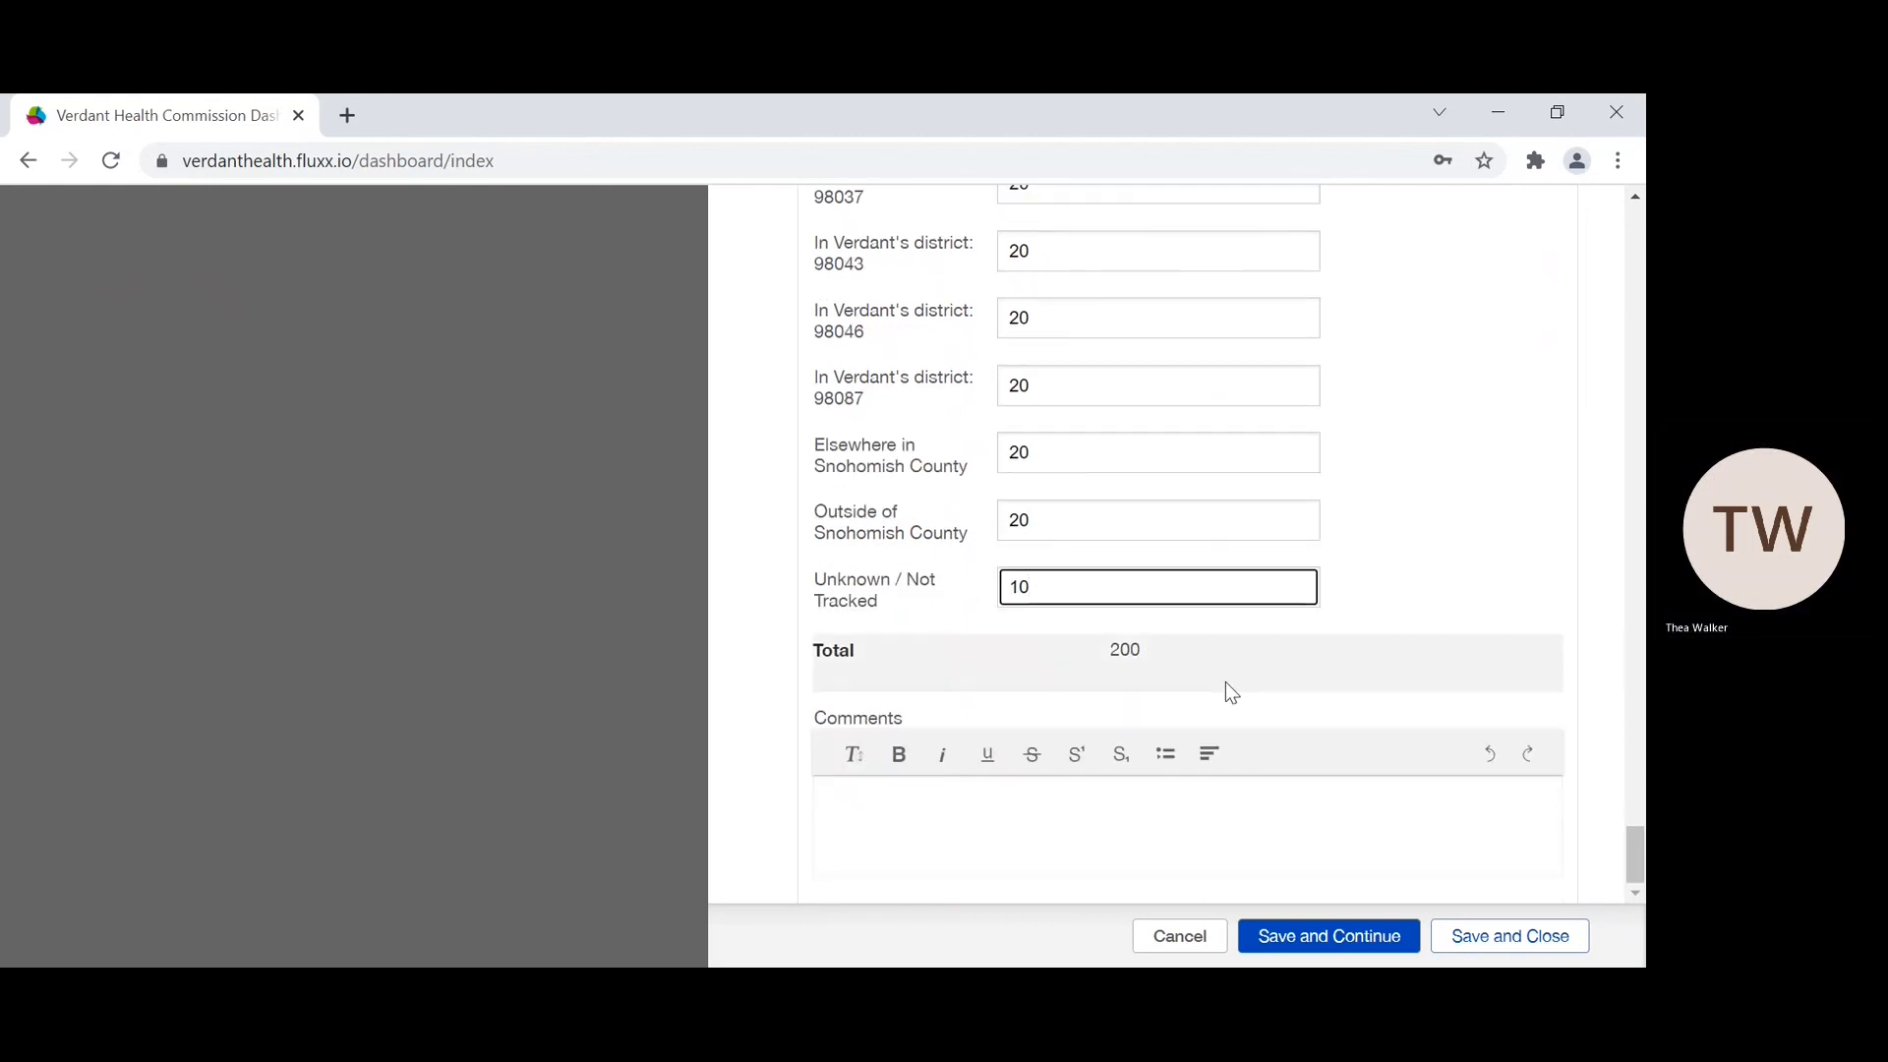
click(1467, 946)
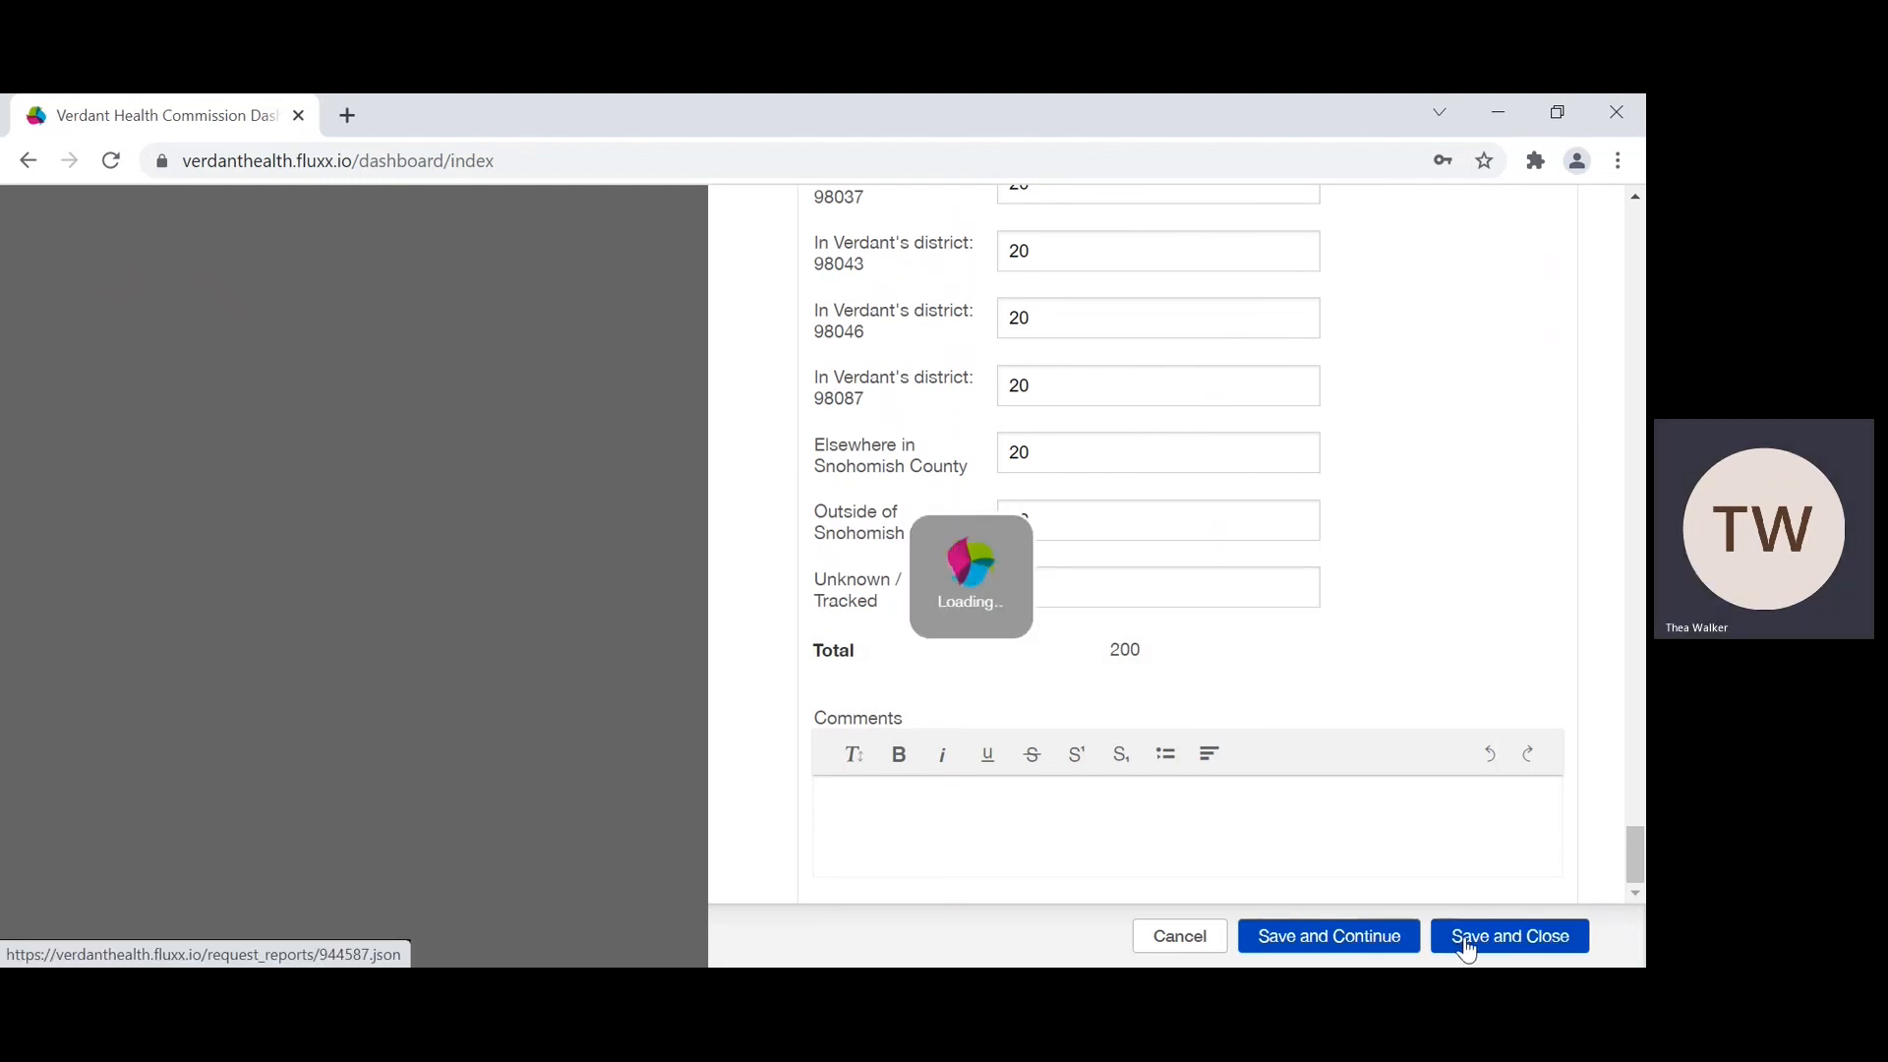
Step: Review the saved report's outcomes, narrative answers and demographics summary, including the results and percentages per category
scroll(1363, 814, down, 15)
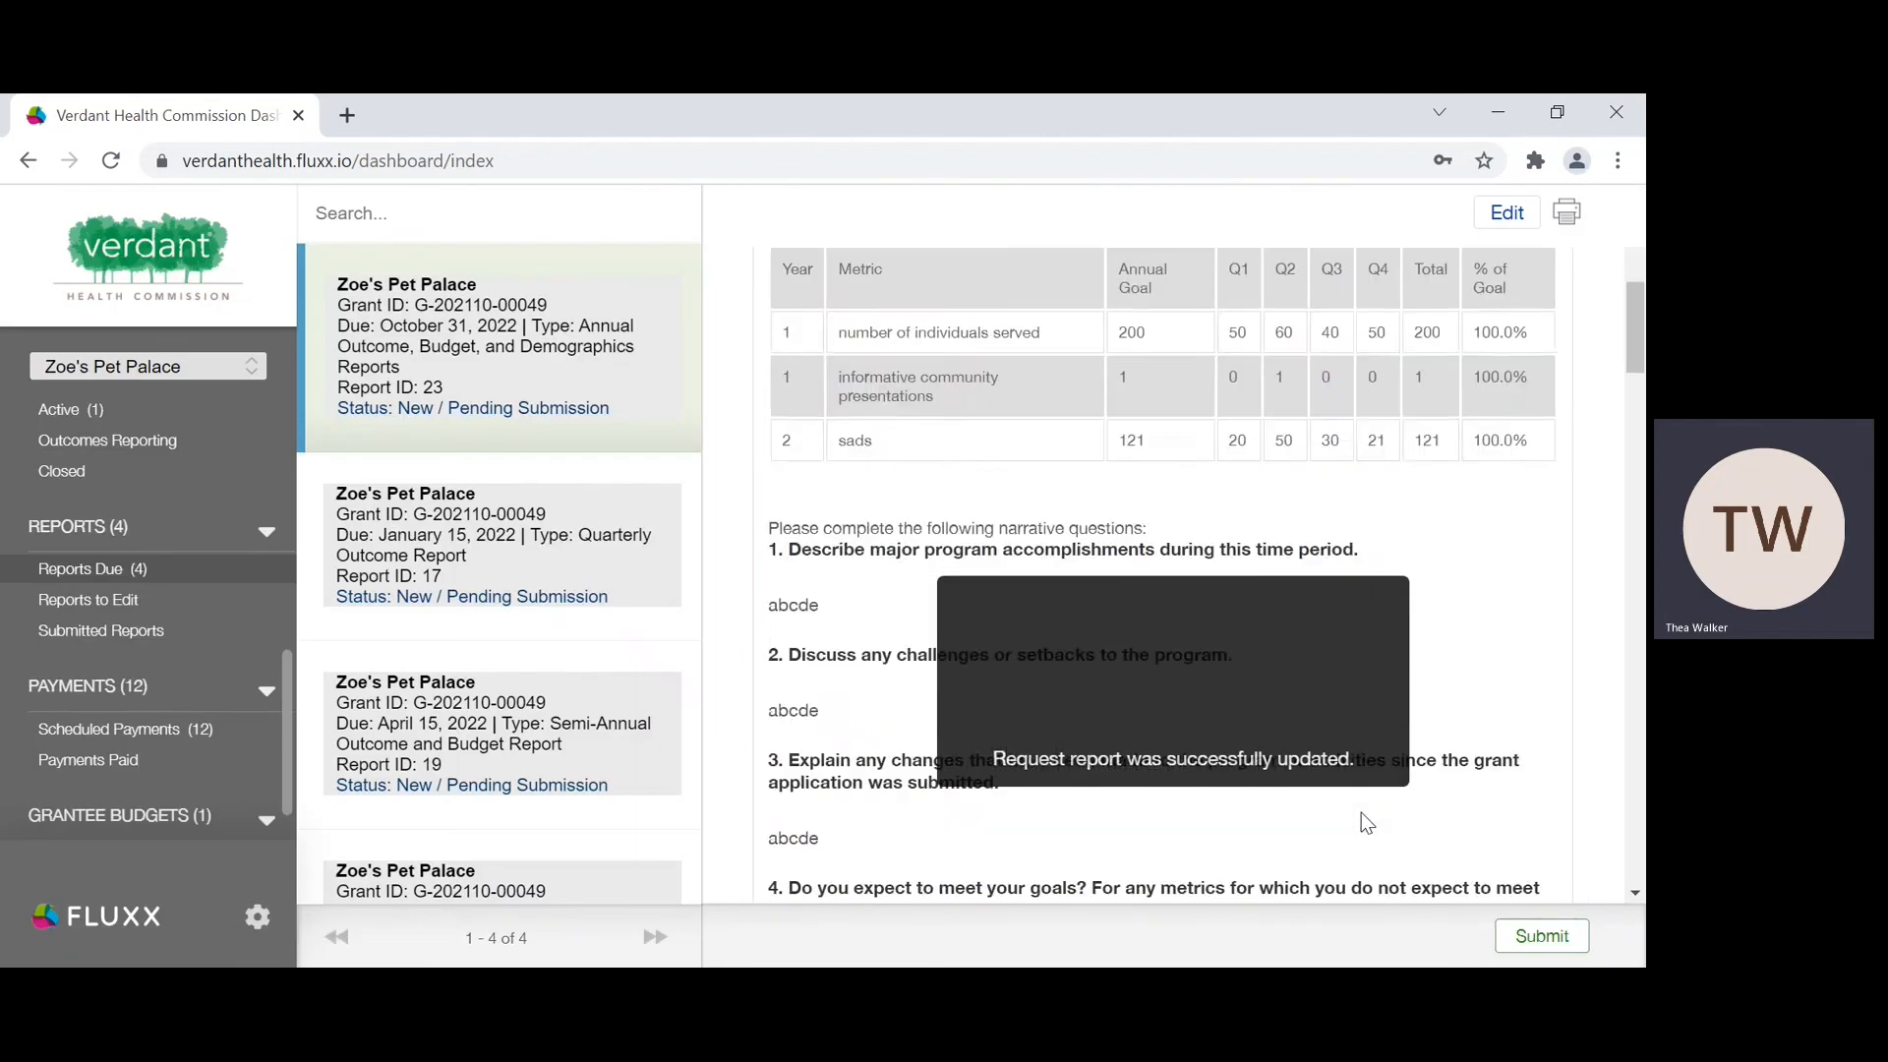
scroll(1367, 822, down, 3)
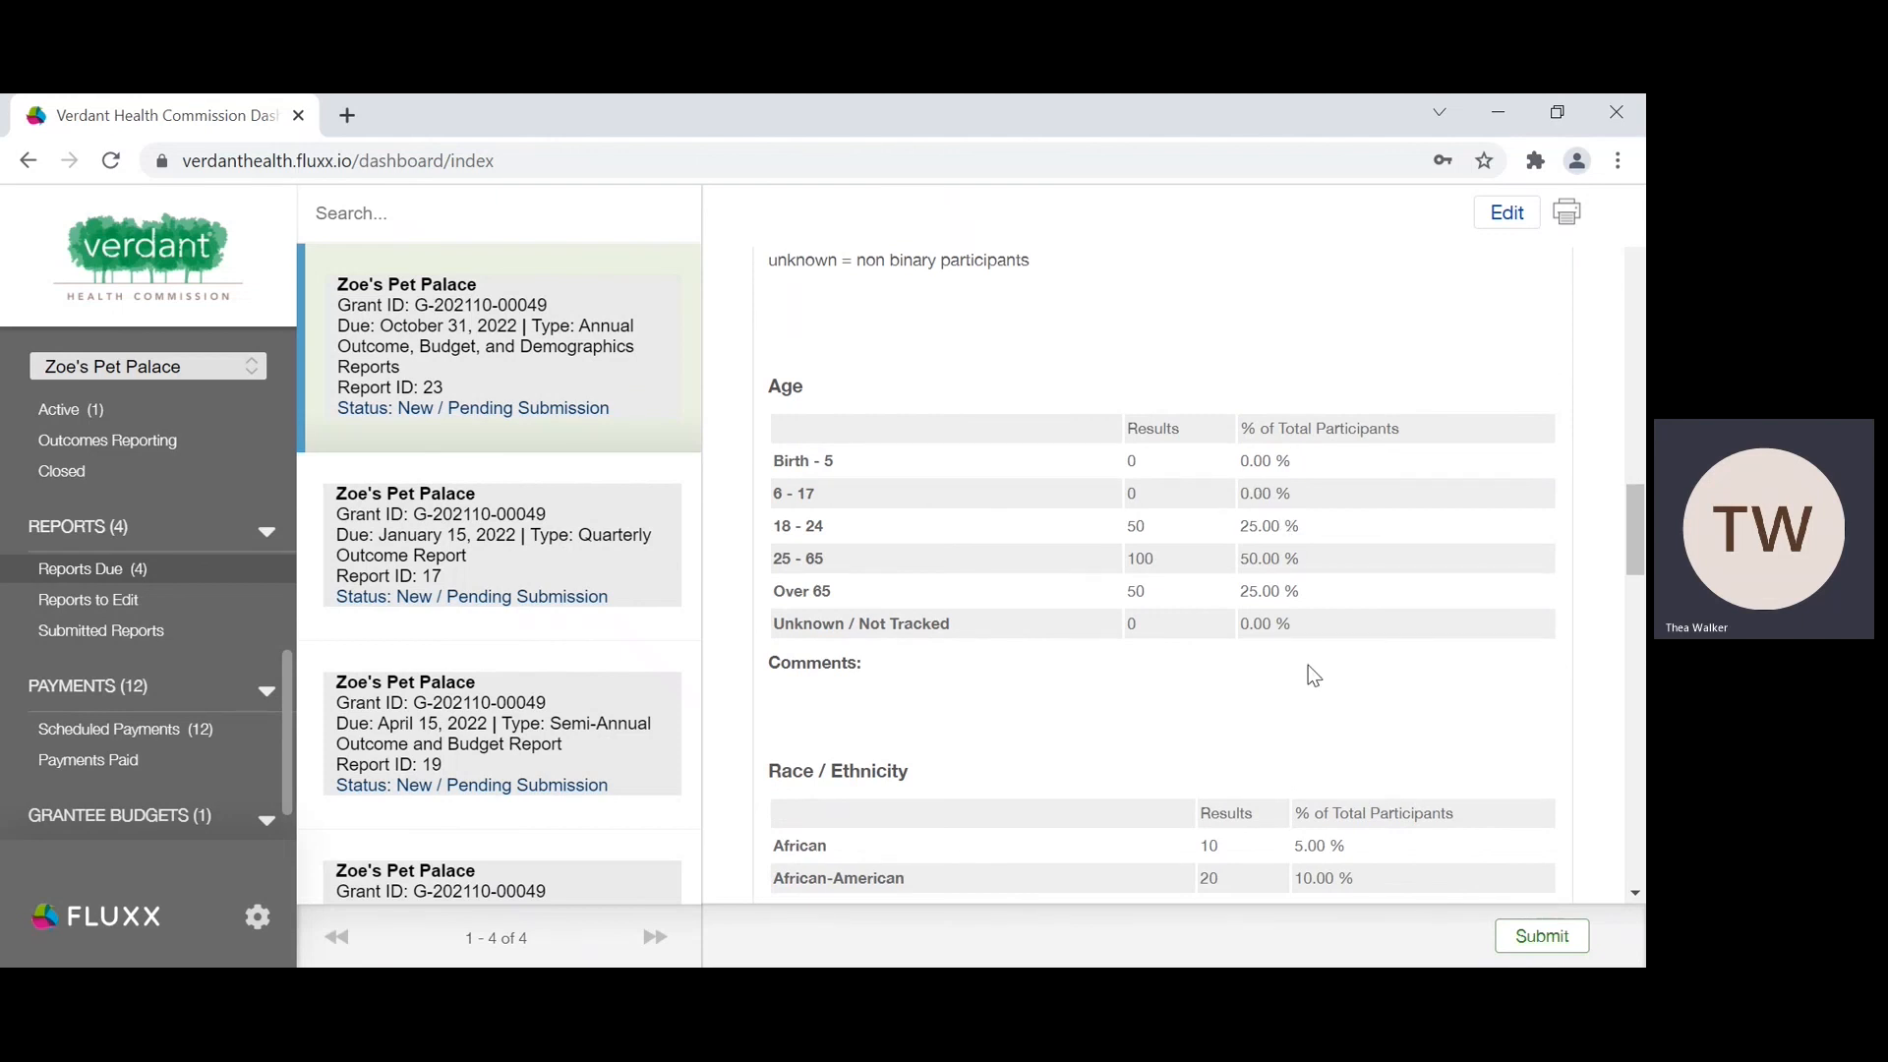
scroll(1255, 734, up, 5)
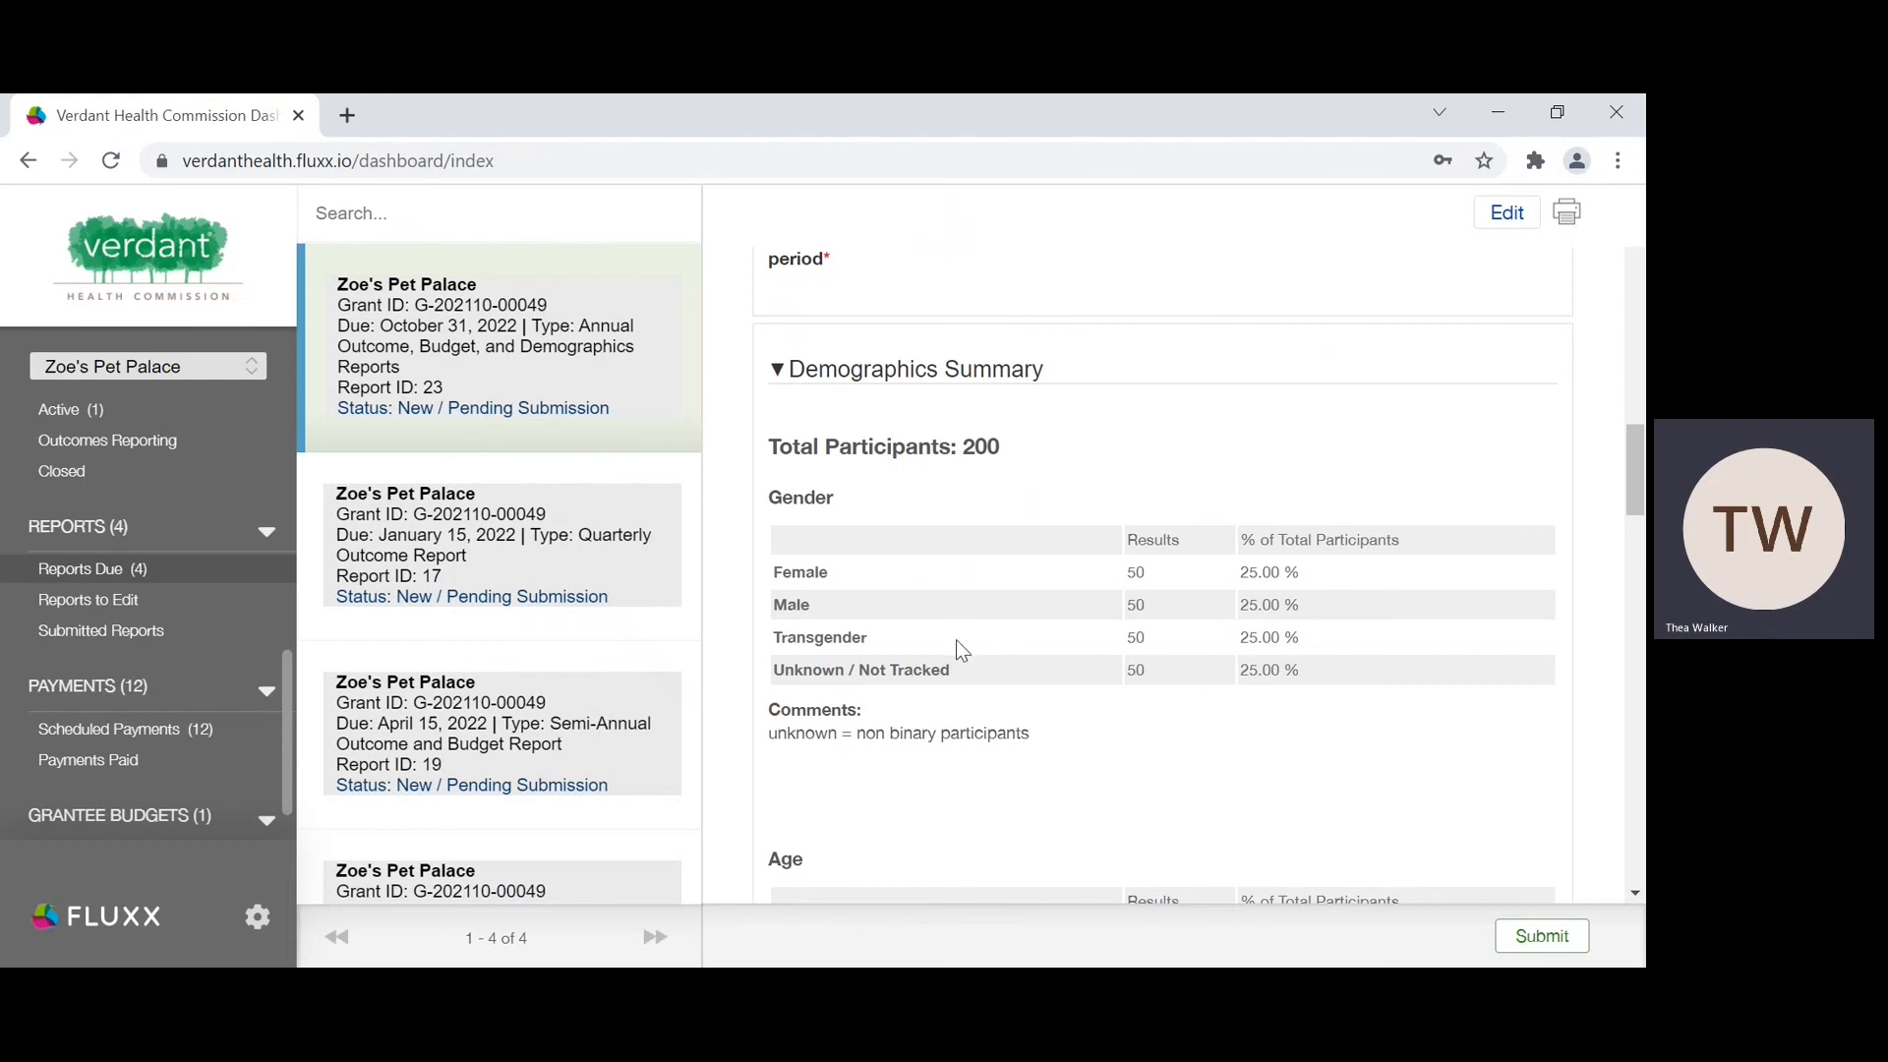
scroll(1241, 683, down, 1)
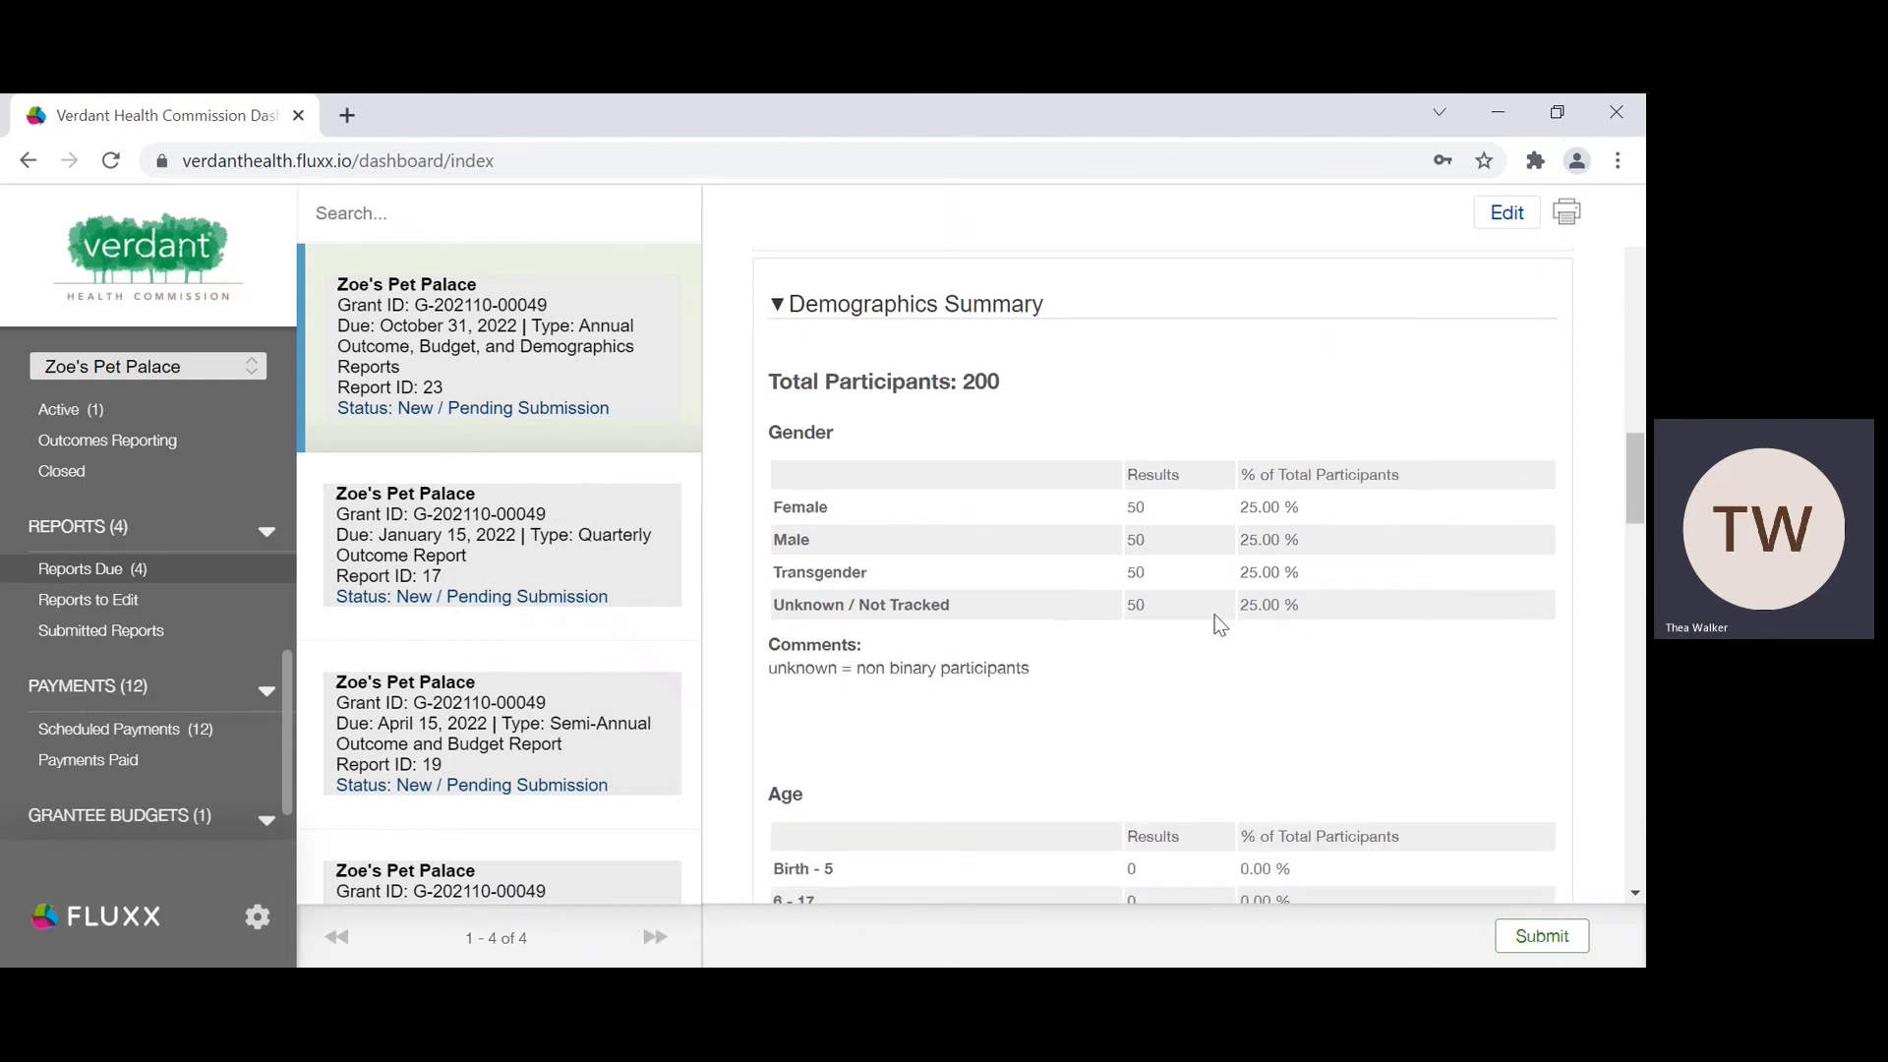
scroll(1206, 620, down, 10)
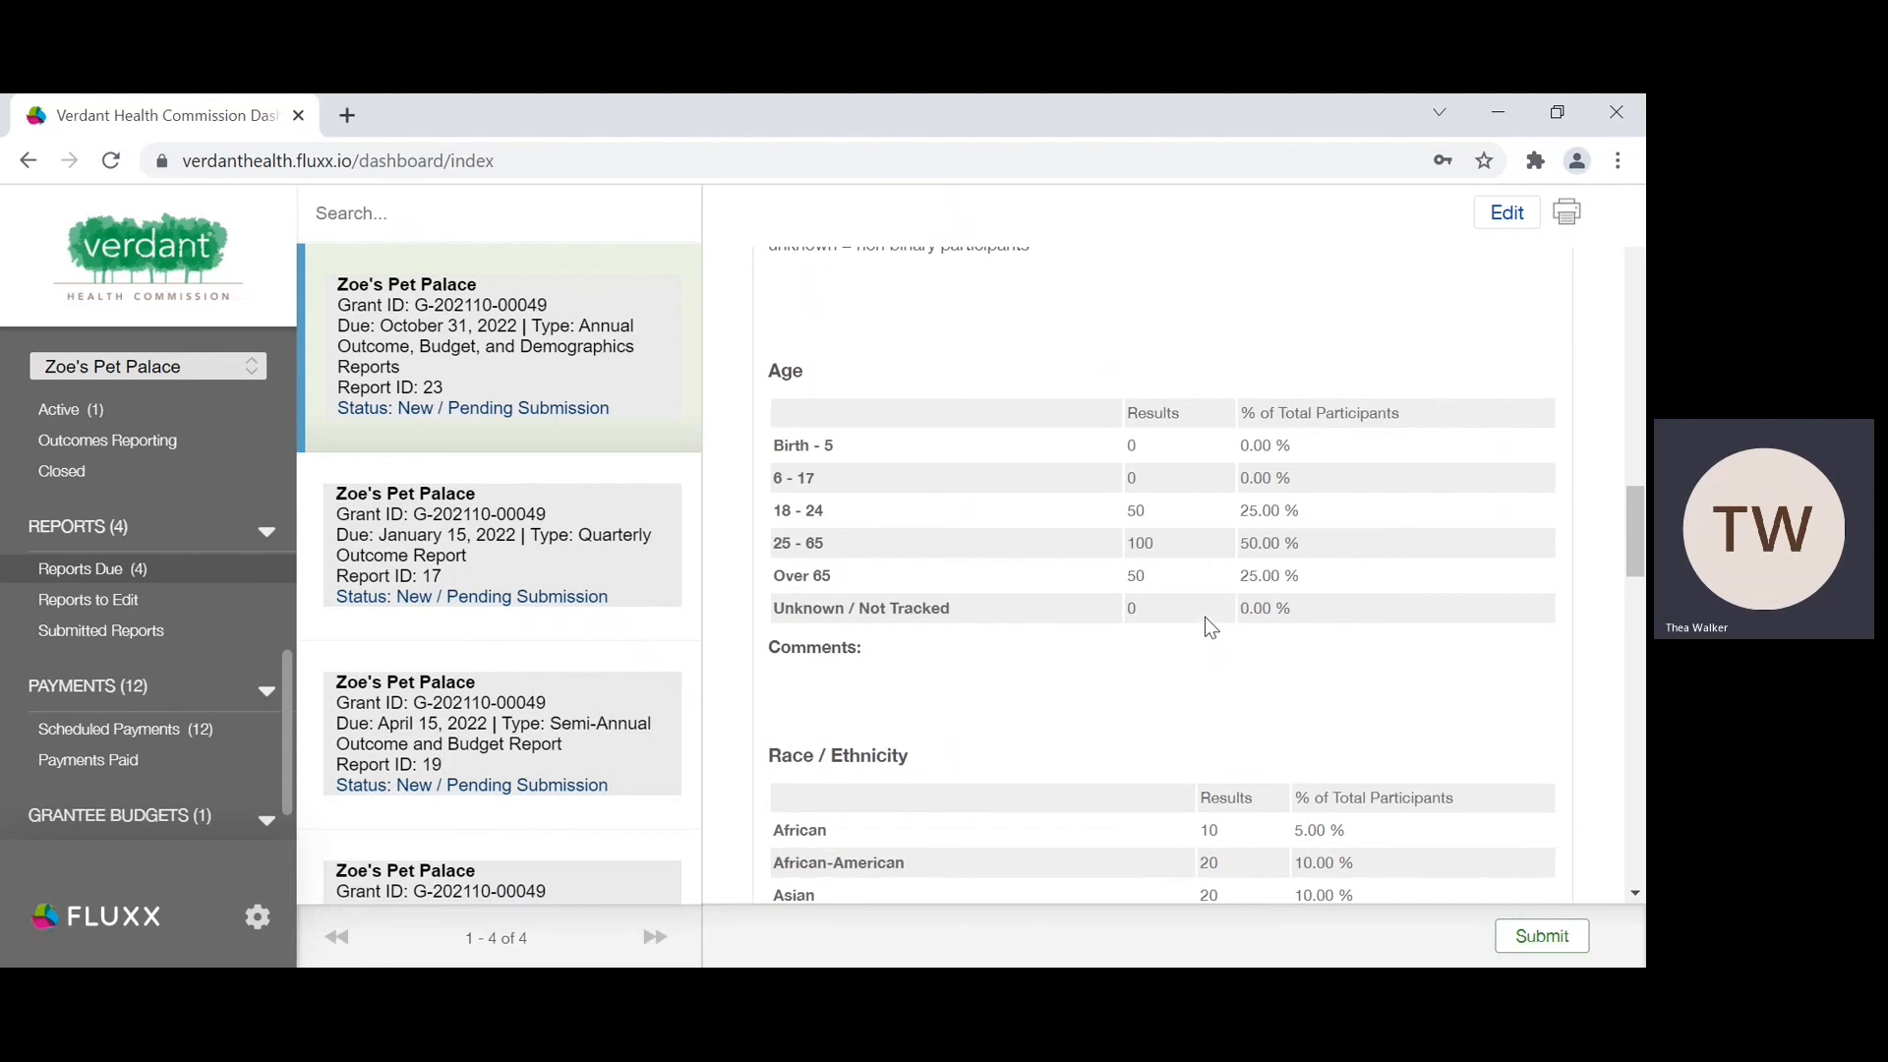
scroll(1206, 619, down, 12)
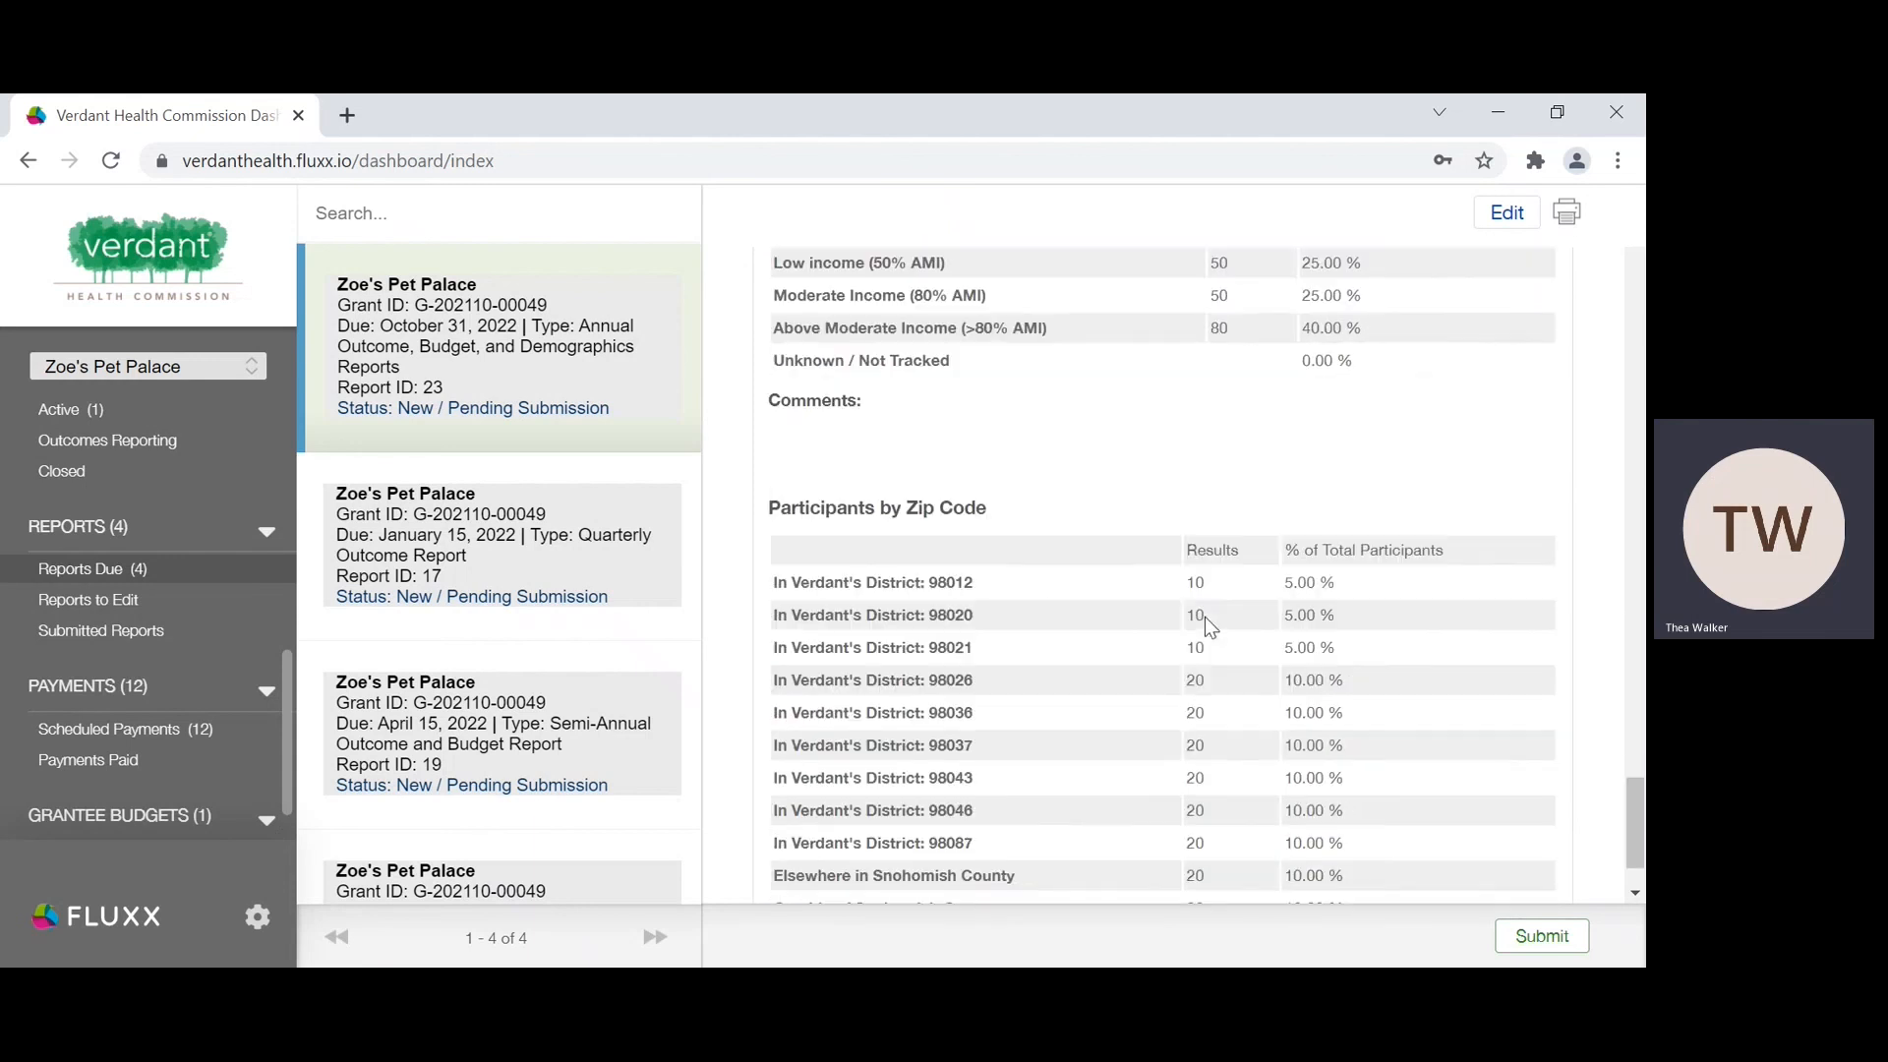
scroll(1205, 616, up, 20)
scroll(1206, 617, up, 2)
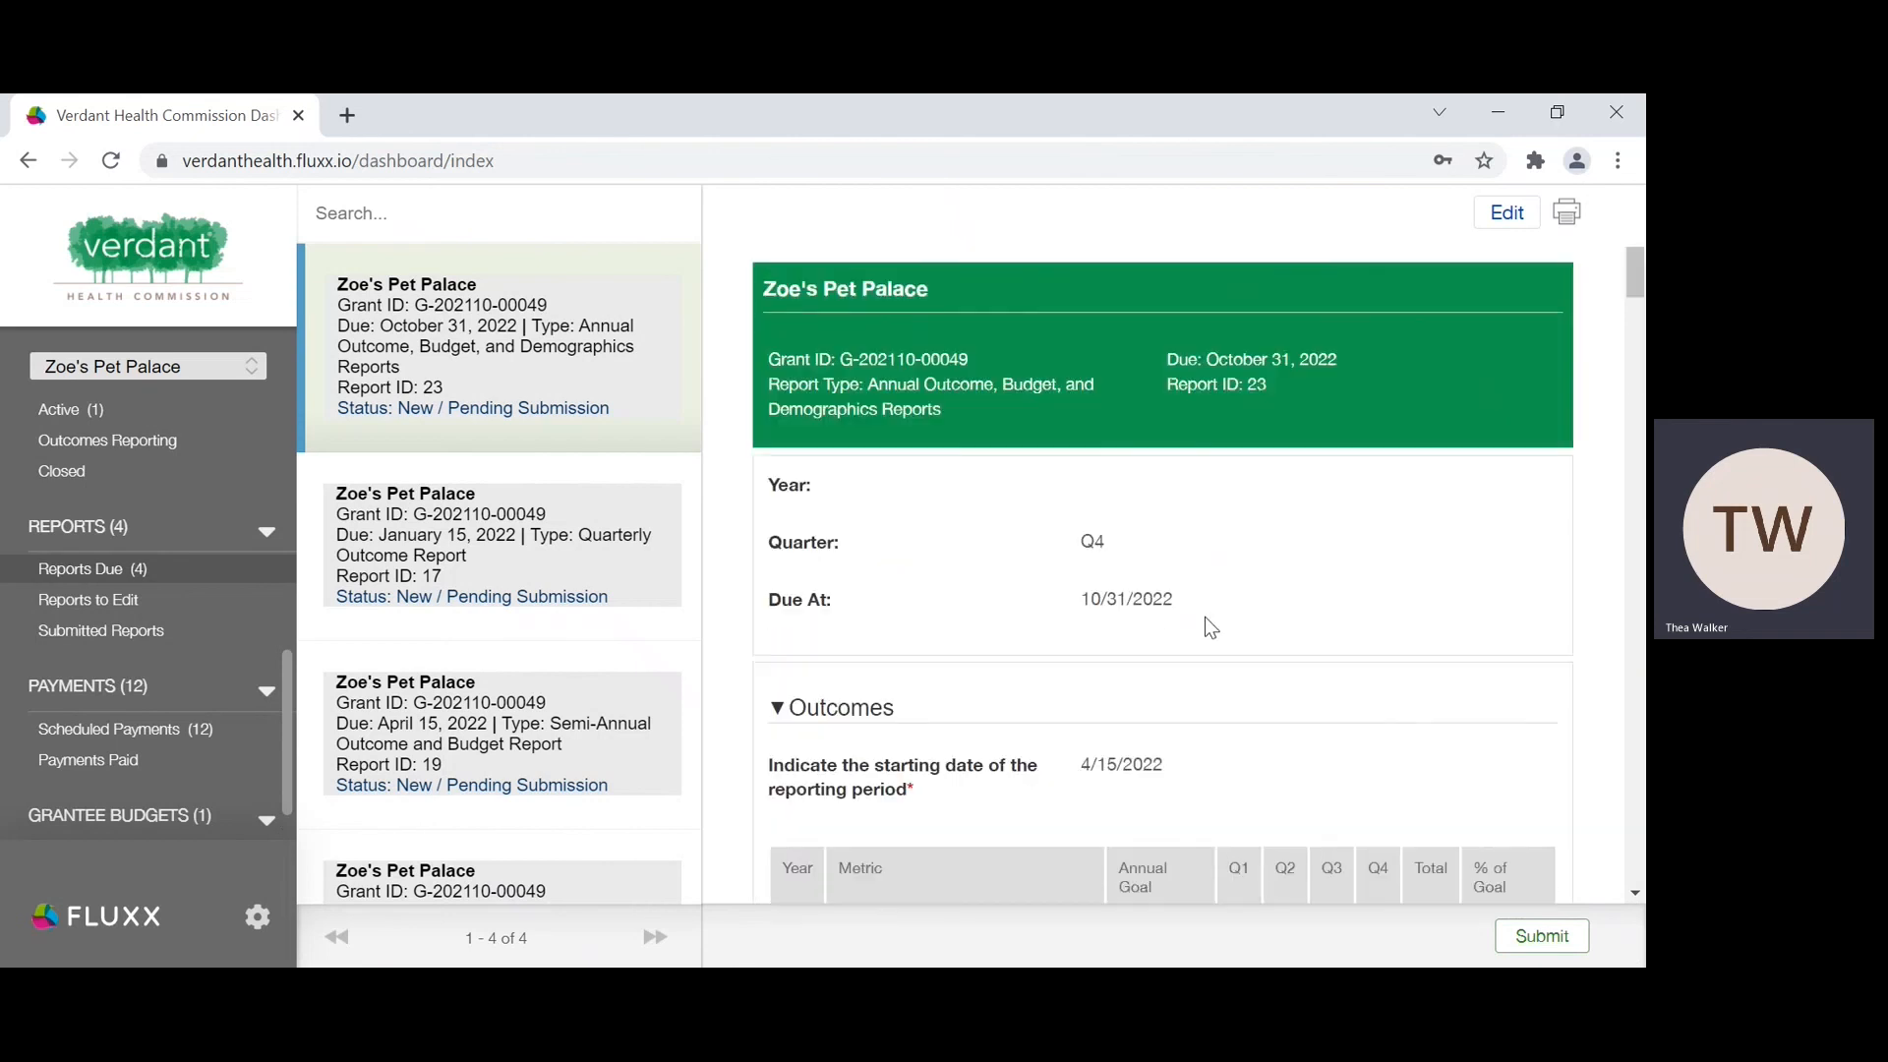
Step: Submit the completed annual outcome, budget, and demographics report and confirm the submission
scroll(1206, 616, down, 5)
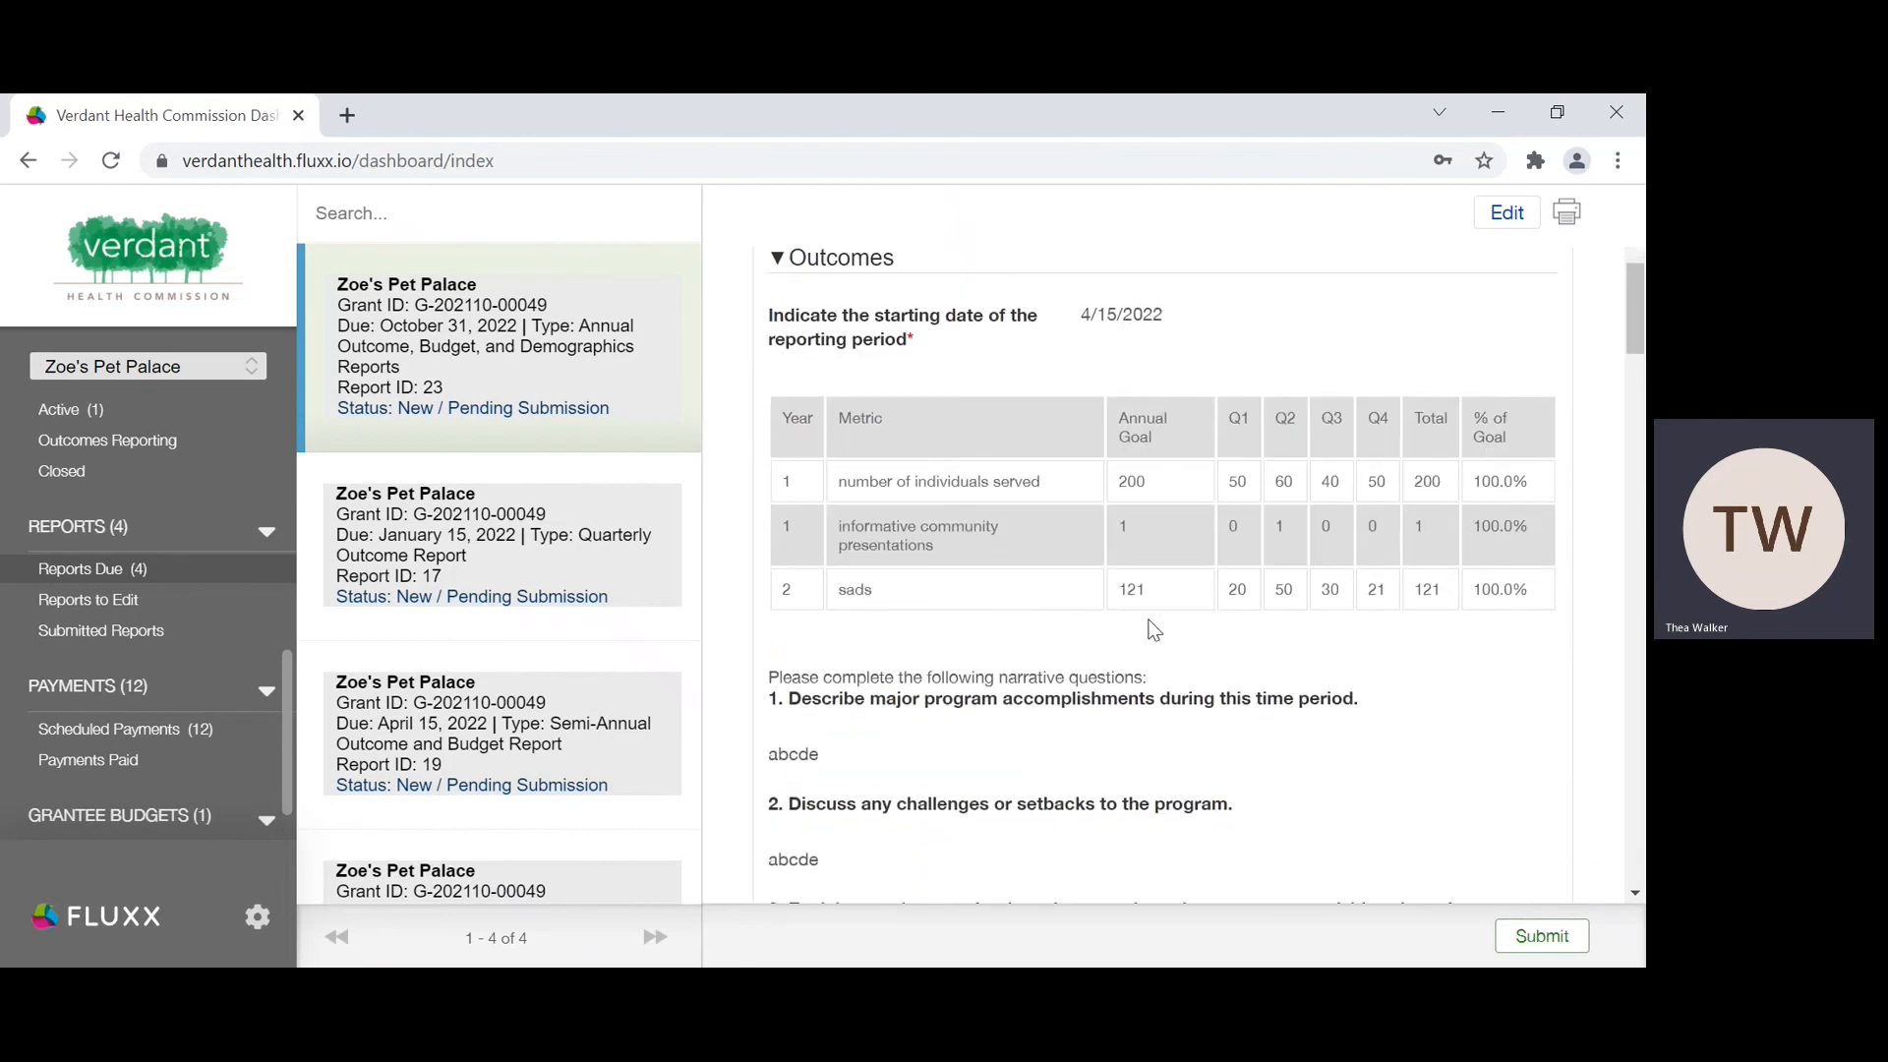
scroll(1154, 629, down, 5)
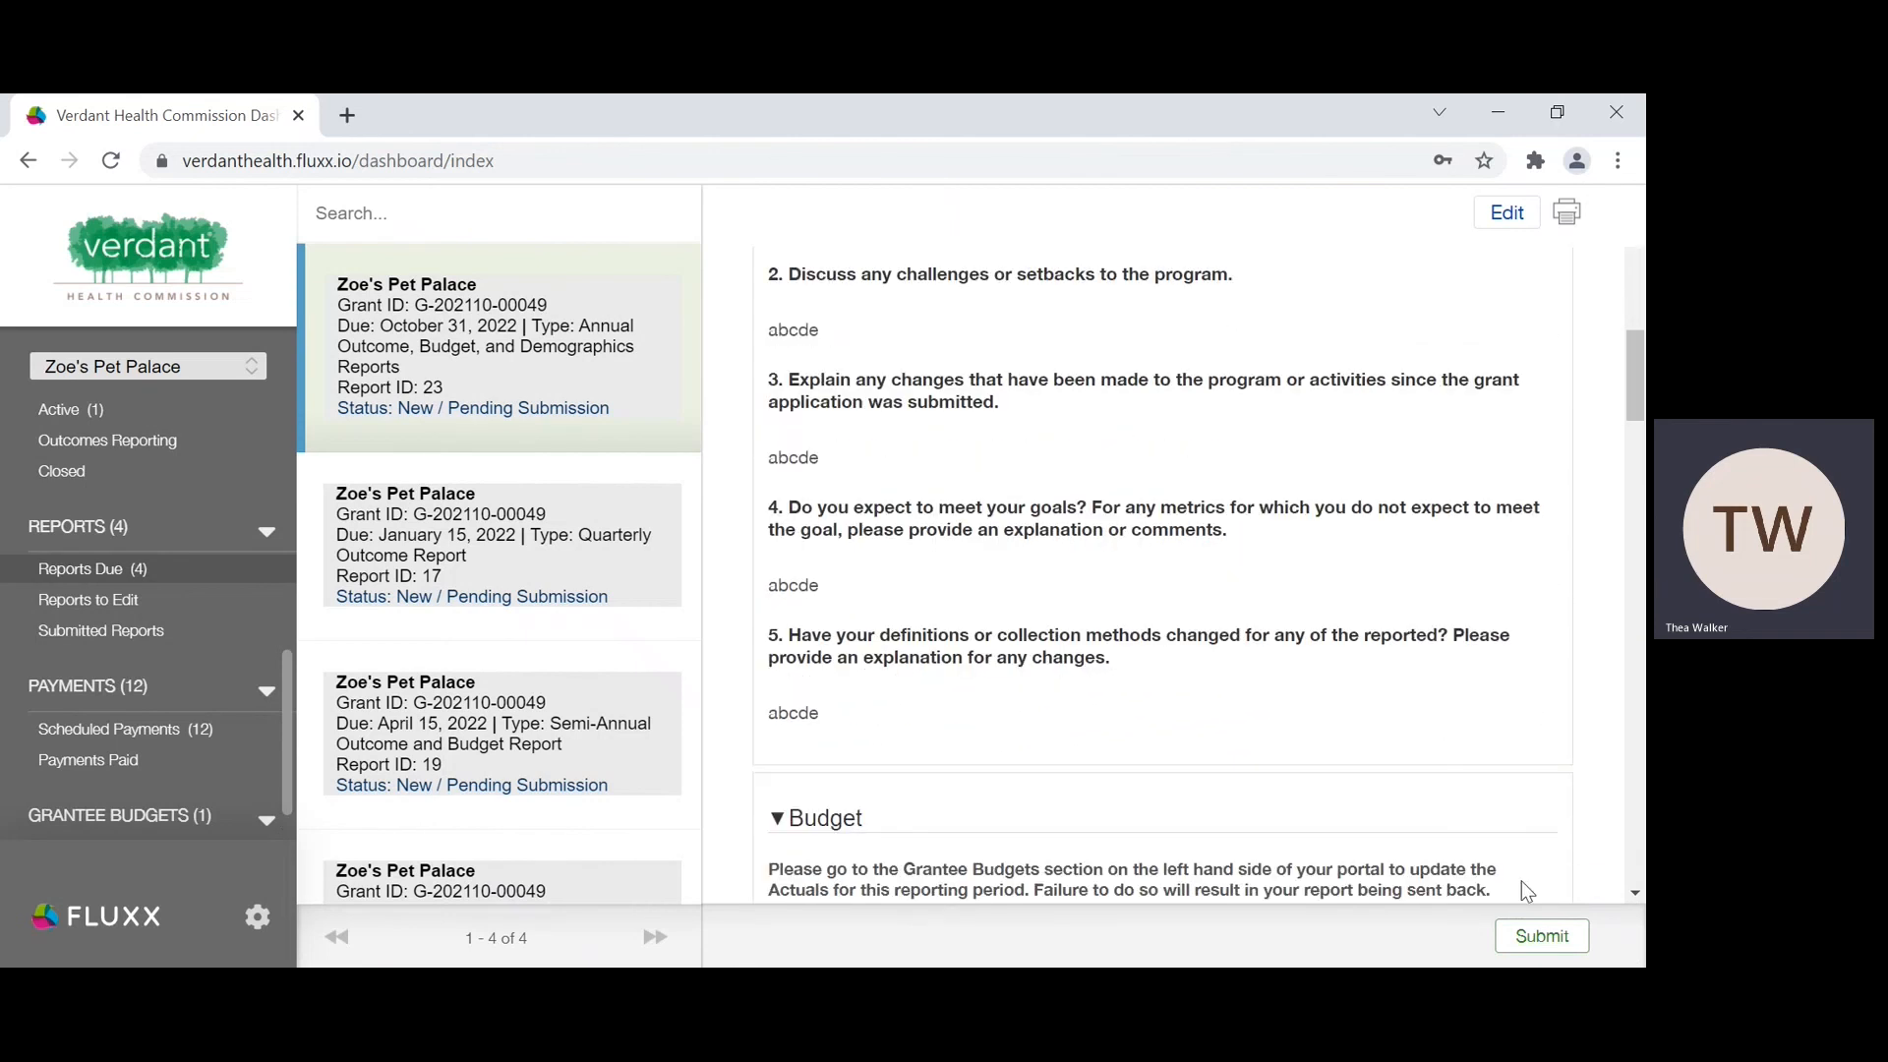
click(1532, 935)
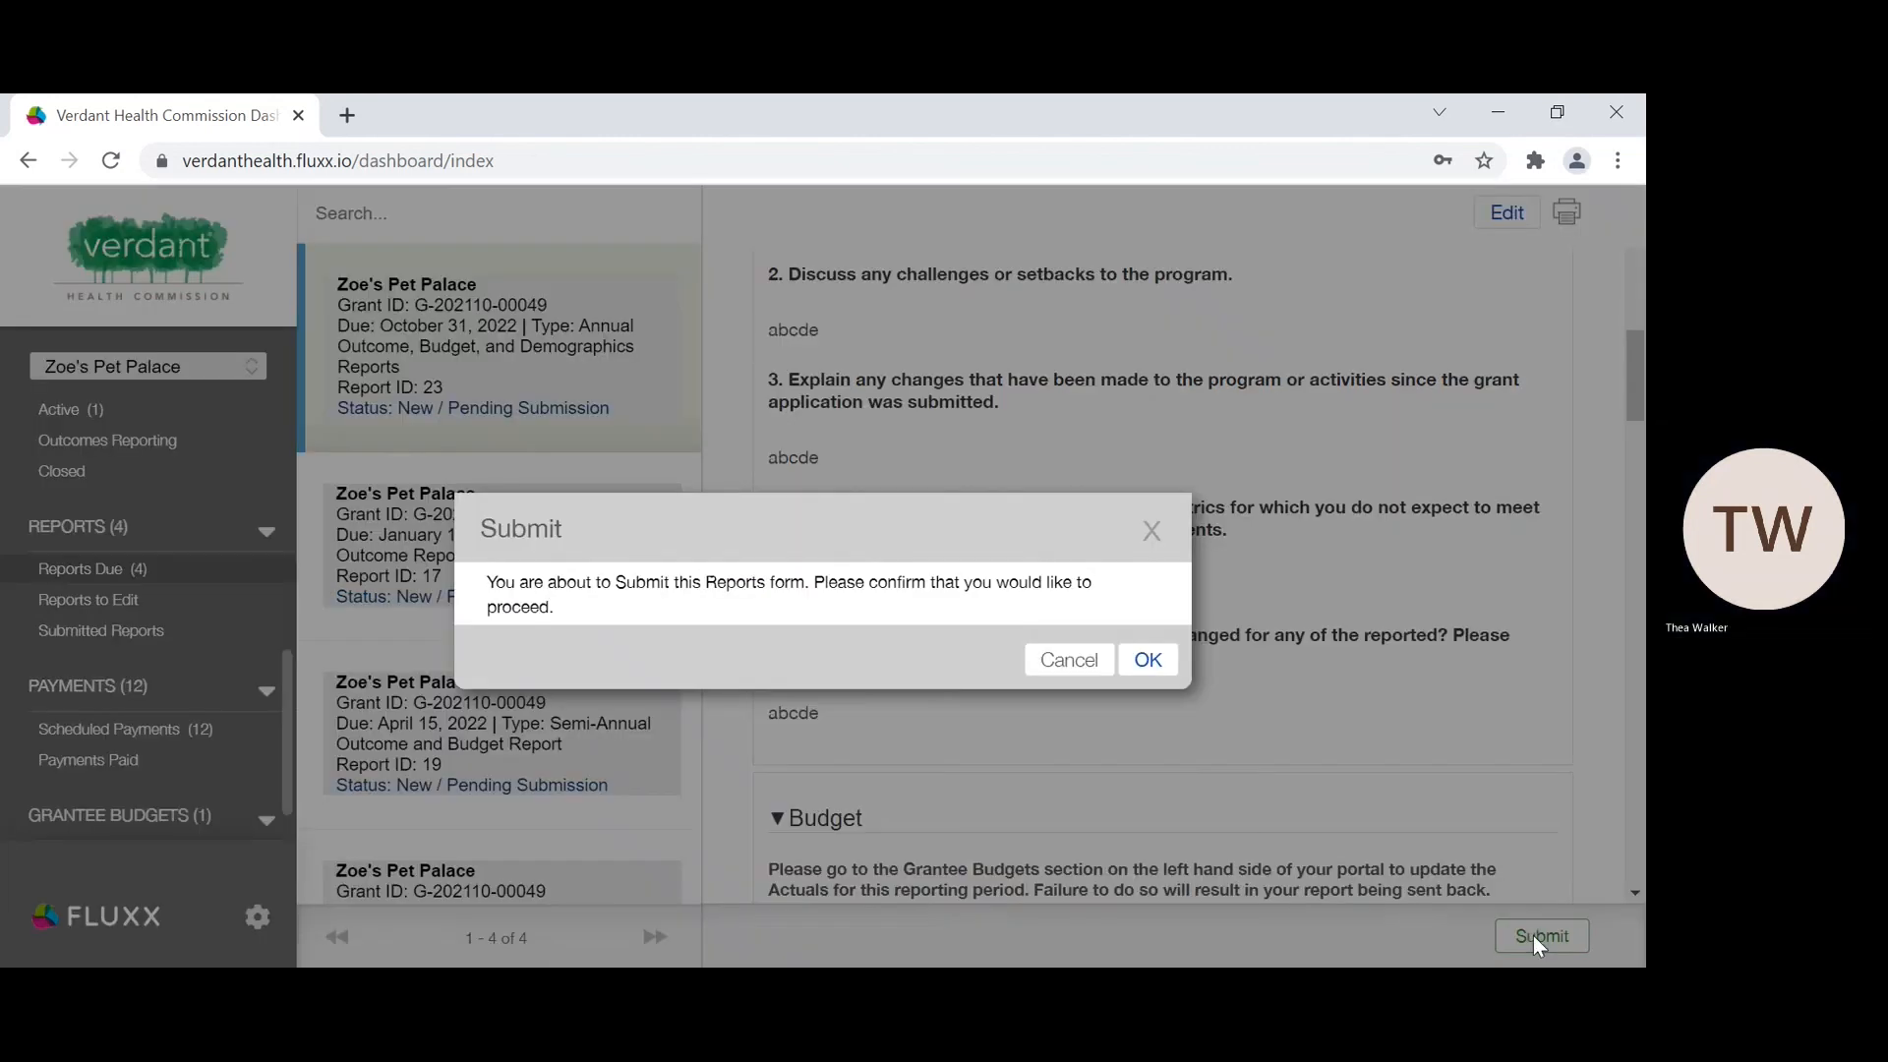
click(1145, 661)
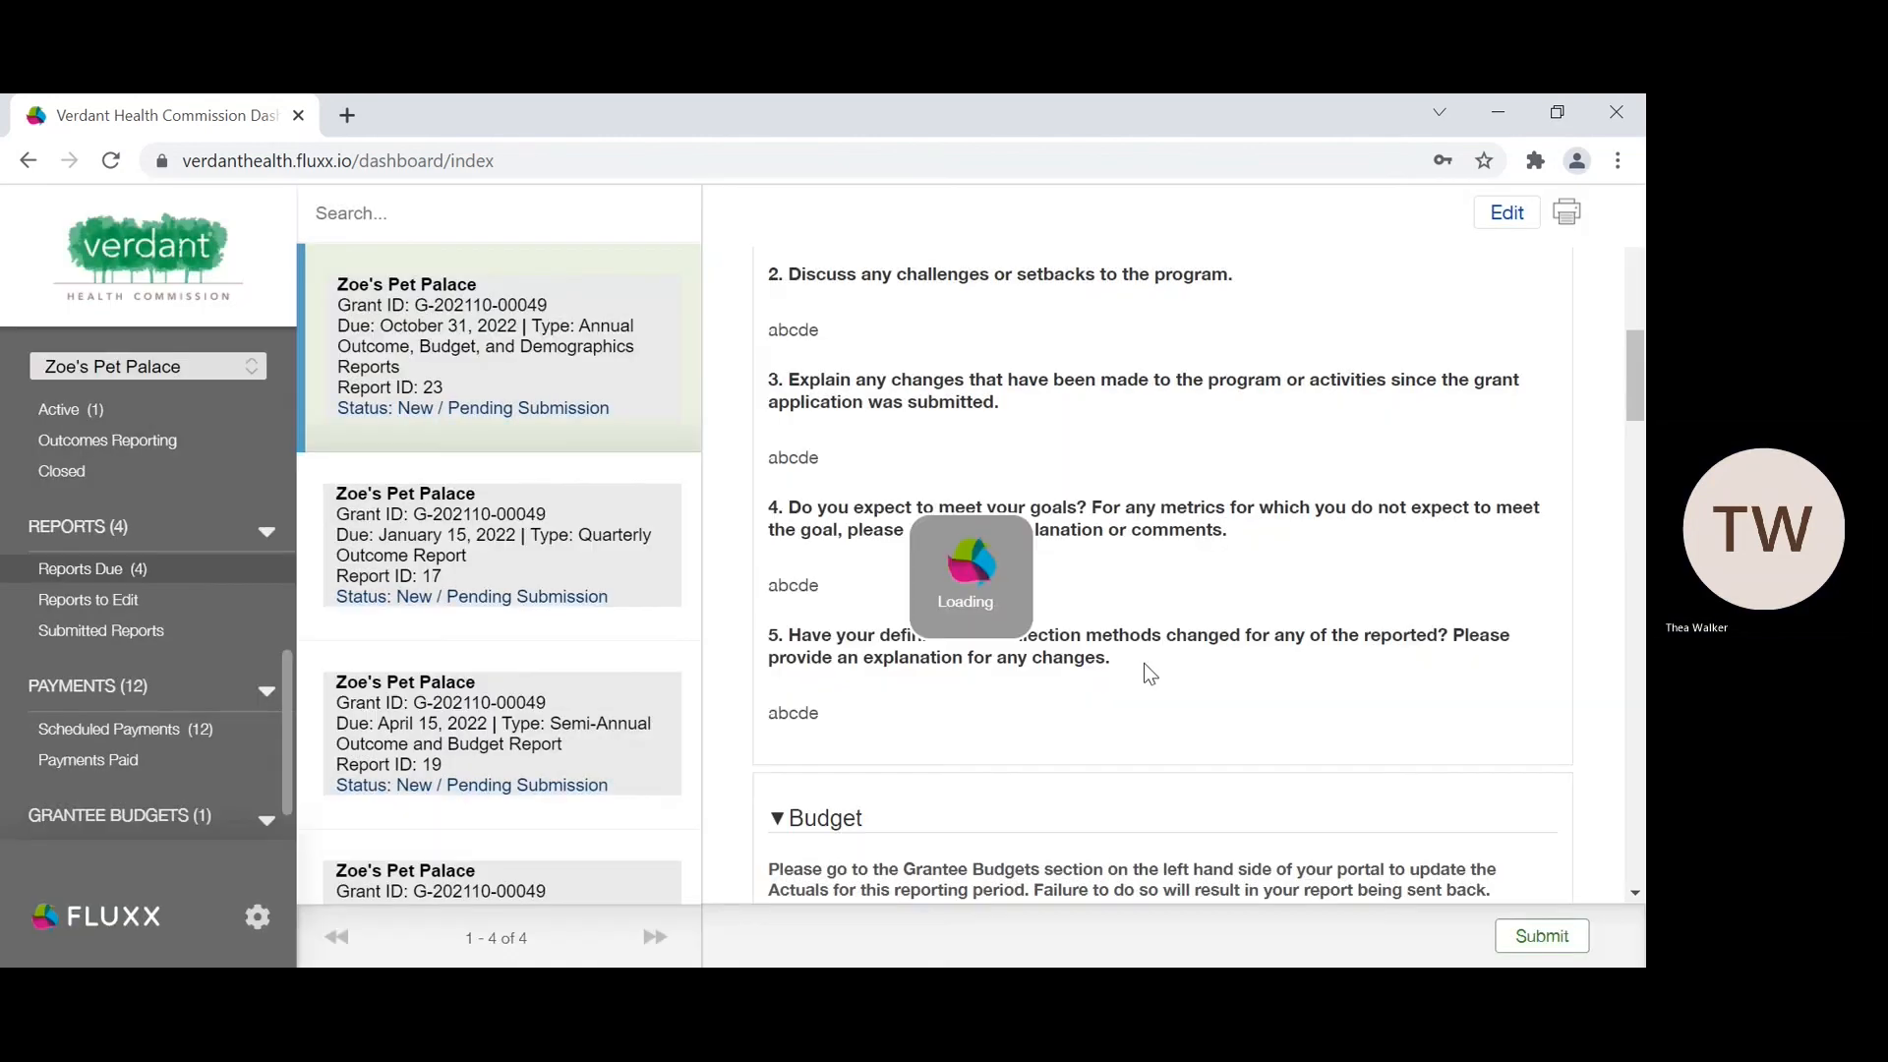